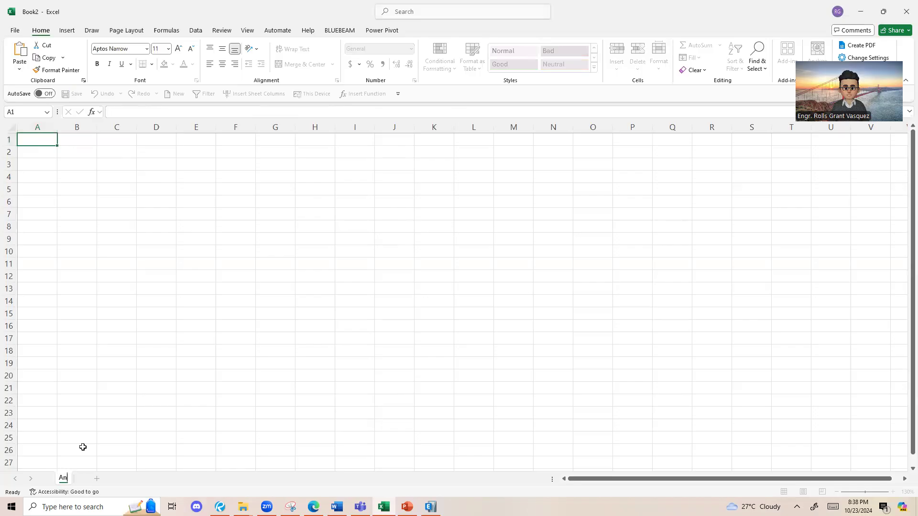
Step: Rename the worksheet as Analysis
{"action": "type", "text": "alysis"}
{"action": "left_click", "coordinate": [153, 325]}
Step: Enter the parameter labels b, h, f'c, fy, sc and db down column A, in cells A1 to A6
{"action": "left_click", "coordinate": [36, 141]}
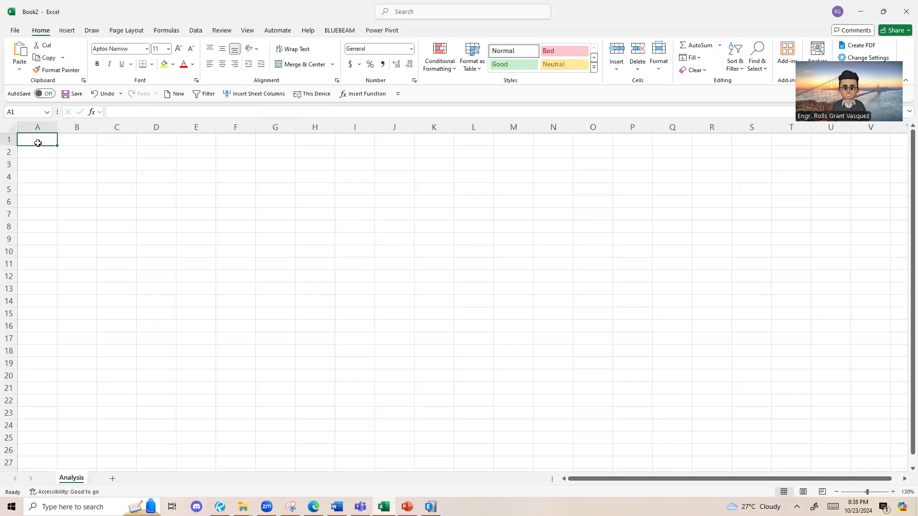
{"action": "type", "text": "b"}
{"action": "key", "text": "Return"}
{"action": "type", "text": "h"}
{"action": "key", "text": "Return"}
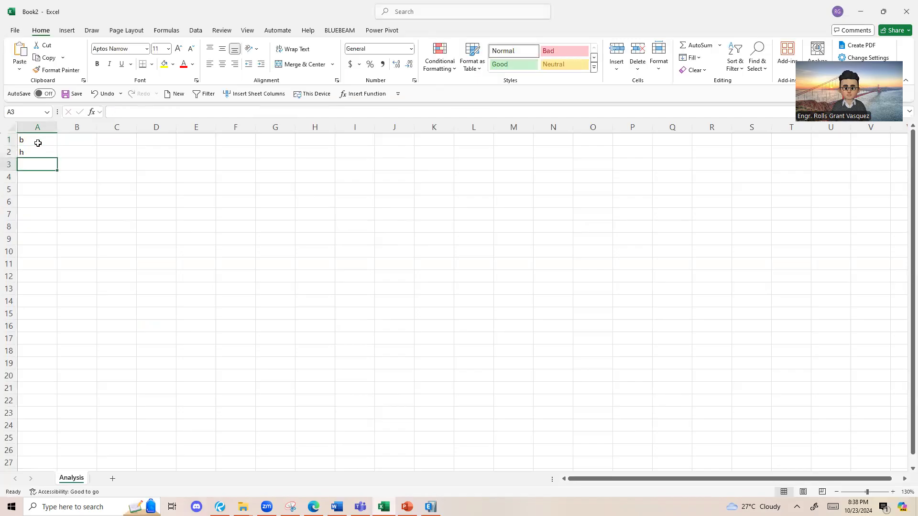
{"action": "type", "text": "f'c"}
{"action": "key", "text": "Return"}
{"action": "type", "text": "fy"}
{"action": "key", "text": "Return"}
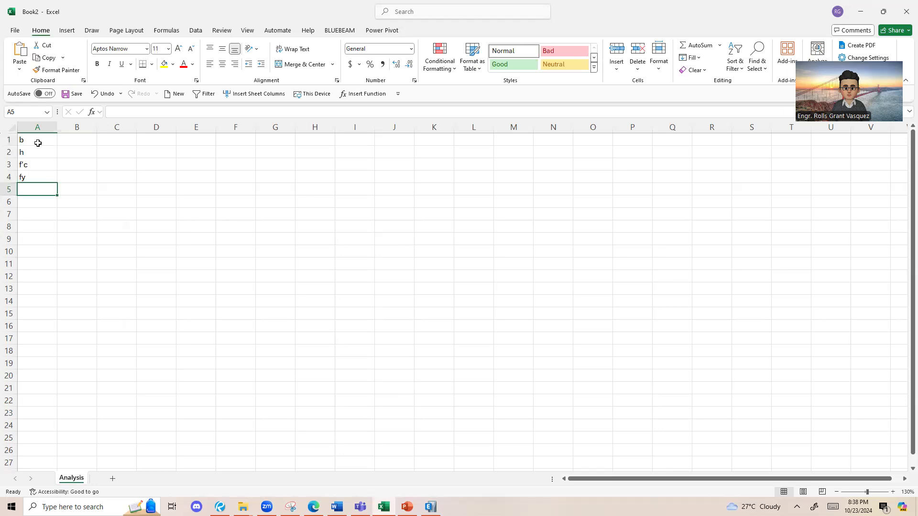
{"action": "type", "text": "sc"}
{"action": "key", "text": "Return"}
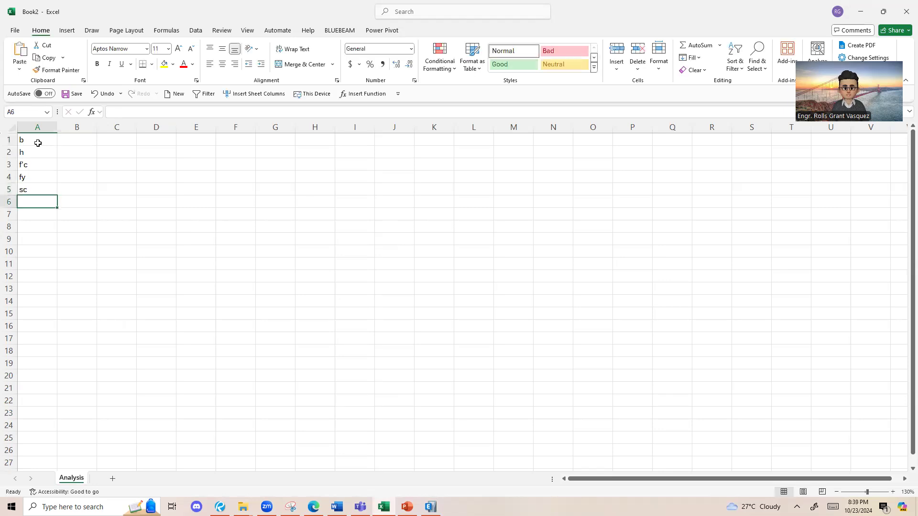
{"action": "type", "text": "db"}
{"action": "key", "text": "Return"}
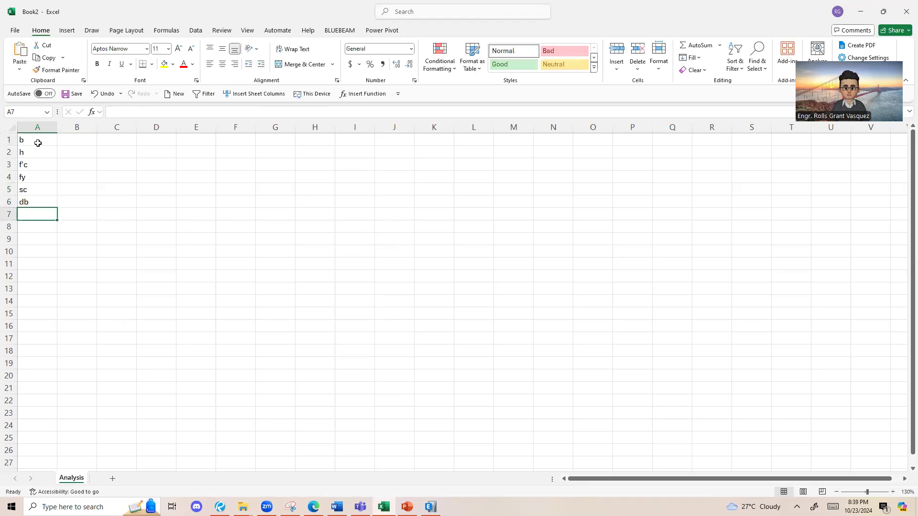
Step: Fill the input cells B1:B6 with standard yellow and give them all borders
{"action": "scroll", "coordinate": [1, 127], "scroll_direction": "up", "scroll_amount": 6}
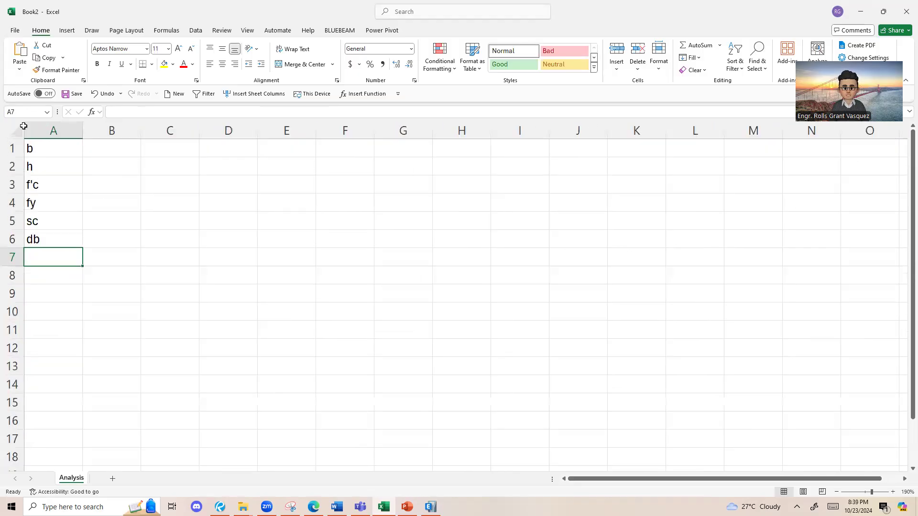
{"action": "left_click", "coordinate": [67, 124]}
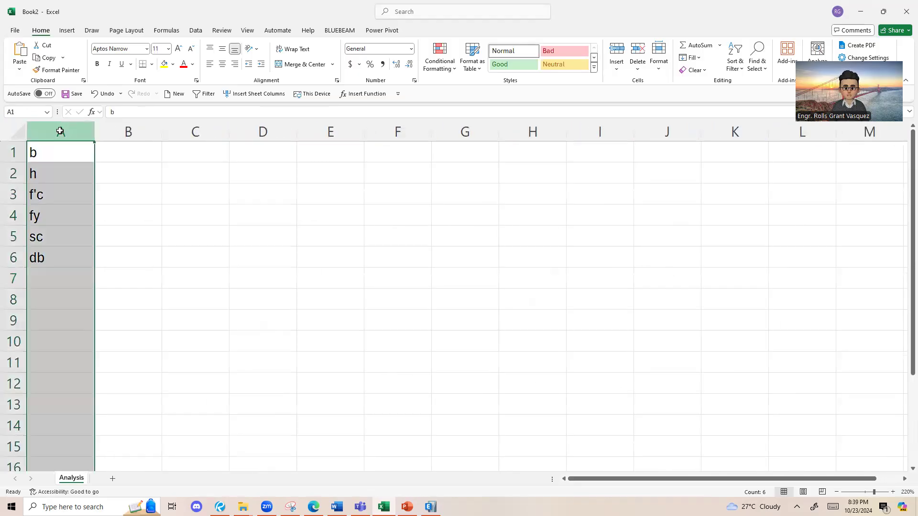
{"action": "left_click", "coordinate": [181, 206]}
{"action": "left_click", "coordinate": [124, 133]}
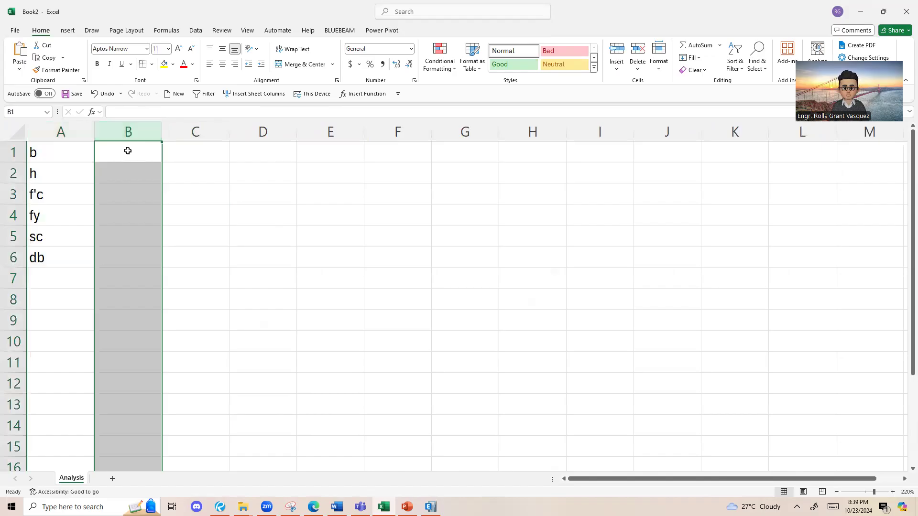
{"action": "left_click_drag", "start_coordinate": [123, 162], "coordinate": [121, 254]}
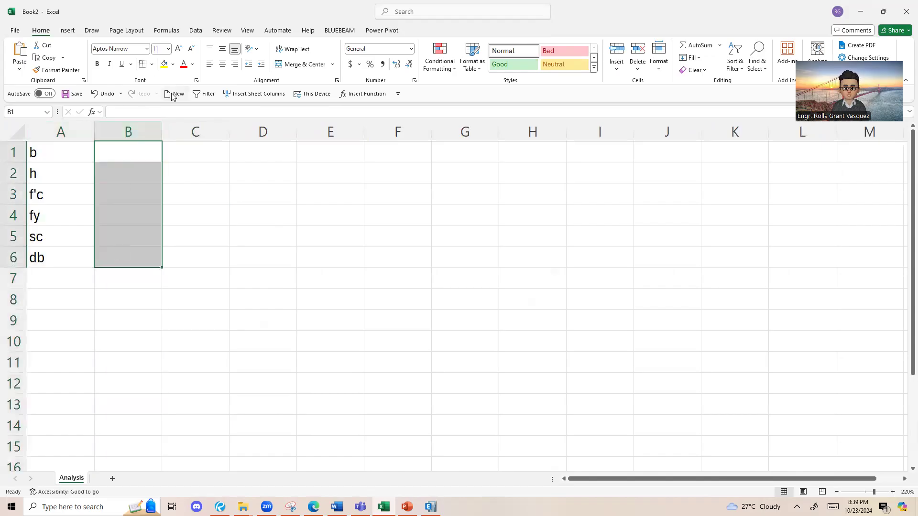
{"action": "left_click", "coordinate": [173, 65]}
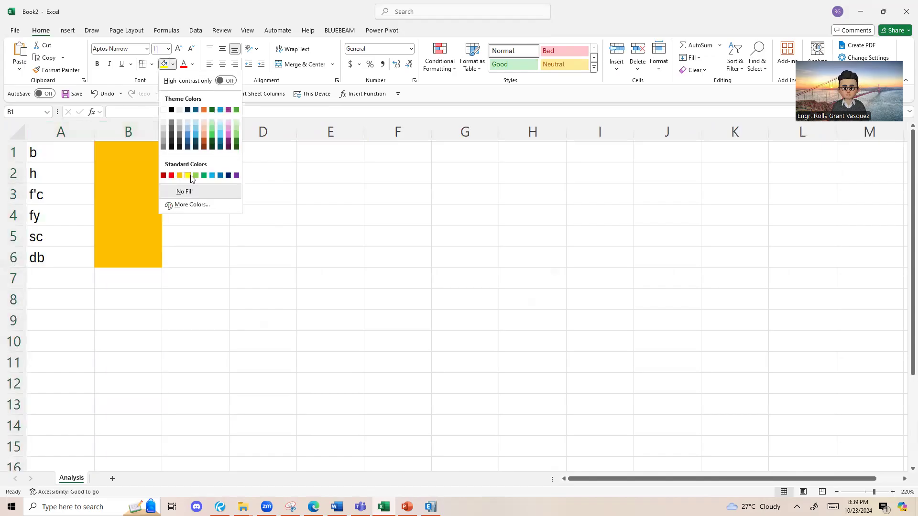
{"action": "left_click", "coordinate": [188, 175]}
{"action": "left_click", "coordinate": [152, 64]}
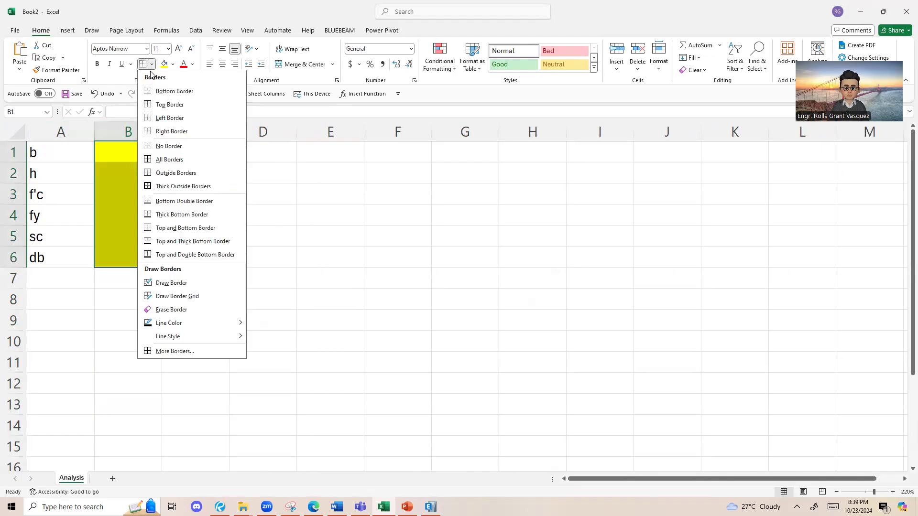
{"action": "left_click", "coordinate": [160, 160]}
{"action": "left_click", "coordinate": [159, 196]}
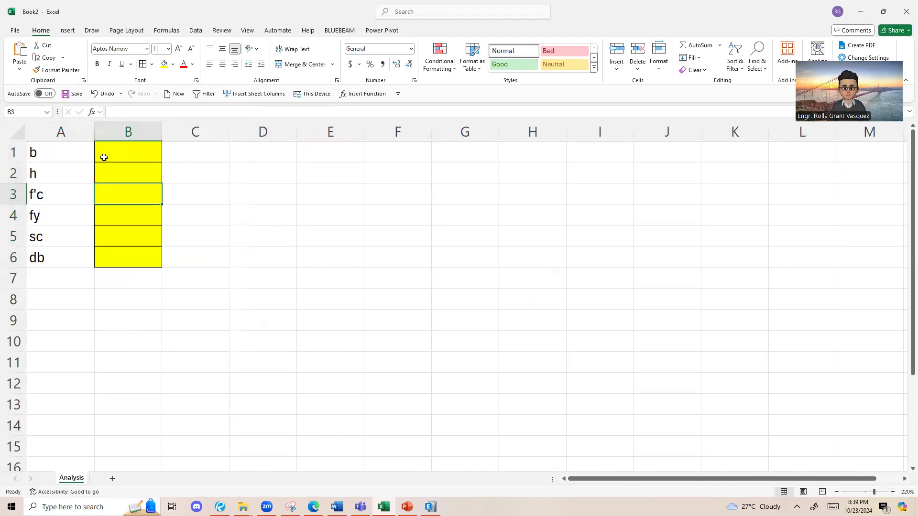
{"action": "left_click", "coordinate": [141, 150]}
{"action": "left_click", "coordinate": [267, 237]}
{"action": "left_click", "coordinate": [148, 164]}
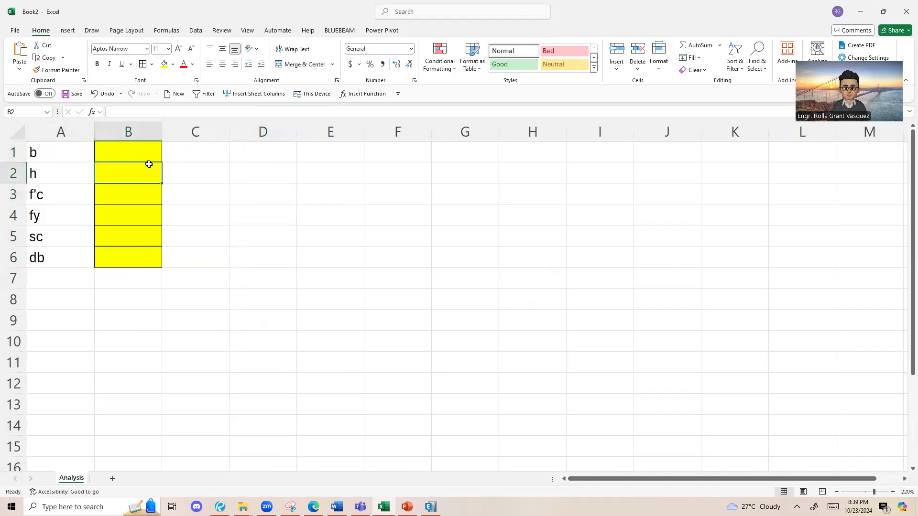
{"action": "key", "text": "Down"}
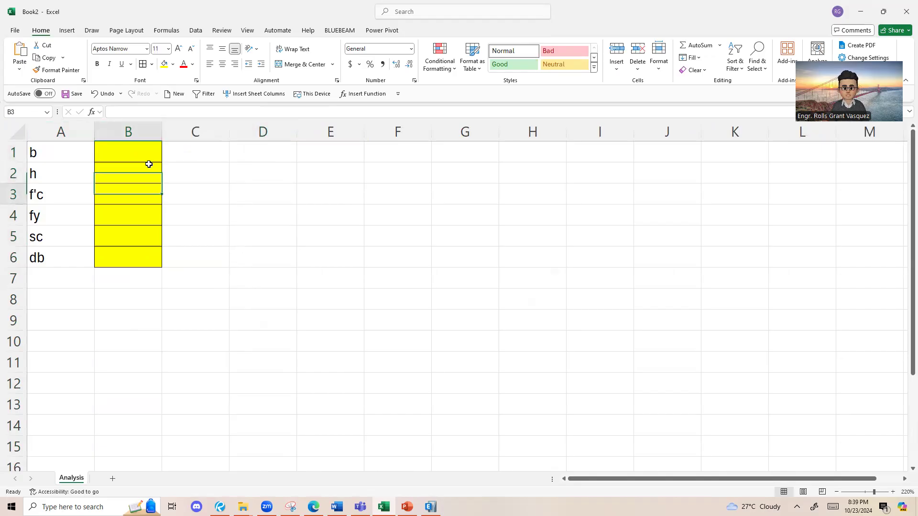
{"action": "key", "text": "Down"}
{"action": "key", "text": "Down"}
{"action": "key", "text": "Up"}
{"action": "key", "text": "Up"}
Step: Enter mm as the unit for b in C1 and copy it to C2 for h
{"action": "key", "text": "Right"}
{"action": "key", "text": "Up"}
{"action": "key", "text": "Up"}
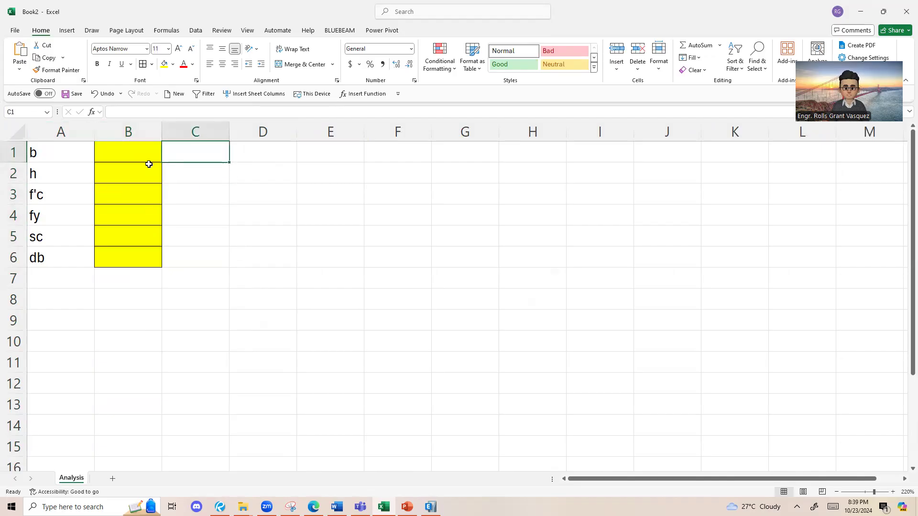
{"action": "type", "text": "mm3."}
{"action": "key", "text": "Return"}
{"action": "key", "text": "Up"}
{"action": "type", "text": "mm"}
{"action": "key", "text": "Return"}
{"action": "key", "text": "Up"}
{"action": "key", "text": "ctrl+c"}
{"action": "left_click", "coordinate": [186, 173], "text": "ctrl"}
{"action": "key", "text": "ctrl+v"}
Step: Enter MPa as the unit for f'c in C3 and copy it to C4 for fy
{"action": "left_click", "coordinate": [189, 197]}
{"action": "type", "text": "MPO"}
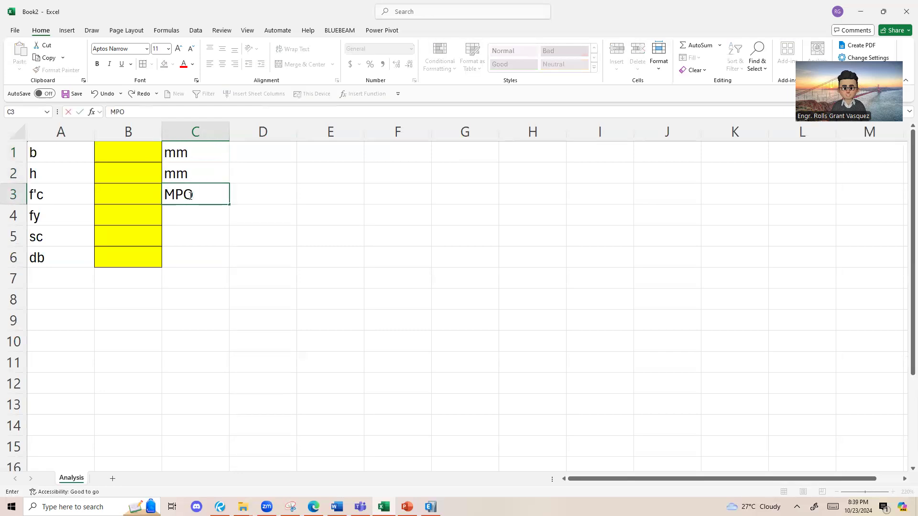
{"action": "key", "text": "BackSpace"}
{"action": "type", "text": "a"}
{"action": "key", "text": "Return"}
{"action": "key", "text": "Up"}
{"action": "key", "text": "ctrl+c"}
{"action": "left_click", "coordinate": [207, 217]}
{"action": "key", "text": "ctrl+v"}
Step: Copy the mm unit to C5 and C6 for the sc and db rows
{"action": "key", "text": "Up"}
{"action": "key", "text": "Up"}
{"action": "key", "text": "ctrl+c"}
{"action": "left_click", "coordinate": [194, 235]}
{"action": "key", "text": "ctrl+v"}
{"action": "left_click", "coordinate": [190, 259]}
{"action": "key", "text": "ctrl+v"}
{"action": "left_click", "coordinate": [221, 303]}
{"action": "key", "text": "Escape"}
Step: Move the db row's cells A6:C6 down one row and enter the label n in A6
{"action": "left_click_drag", "start_coordinate": [194, 153], "coordinate": [196, 245]}
{"action": "left_click_drag", "start_coordinate": [48, 257], "coordinate": [196, 258]}
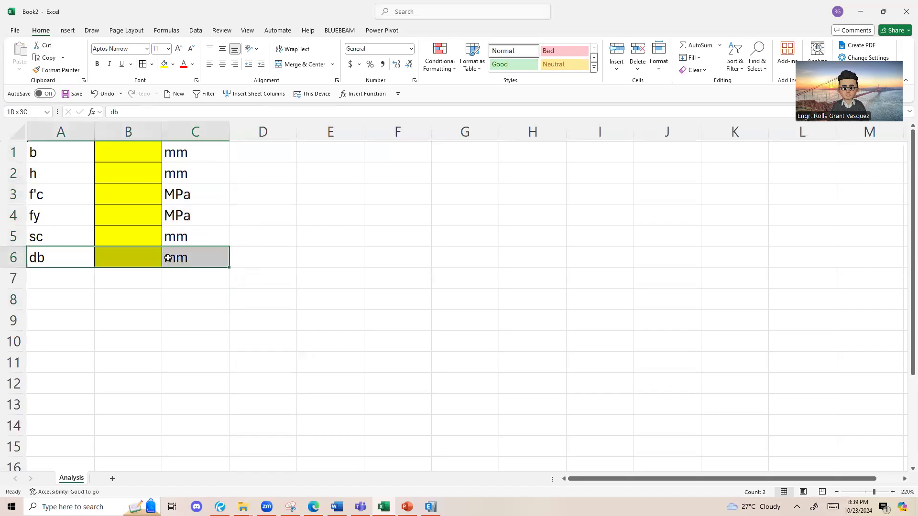
{"action": "left_click", "coordinate": [48, 257]}
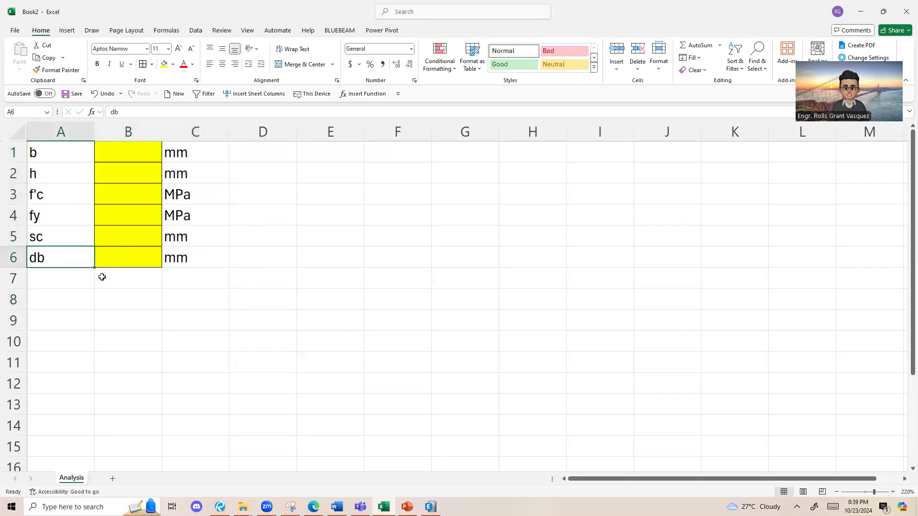
{"action": "left_click_drag", "start_coordinate": [54, 260], "coordinate": [172, 263]}
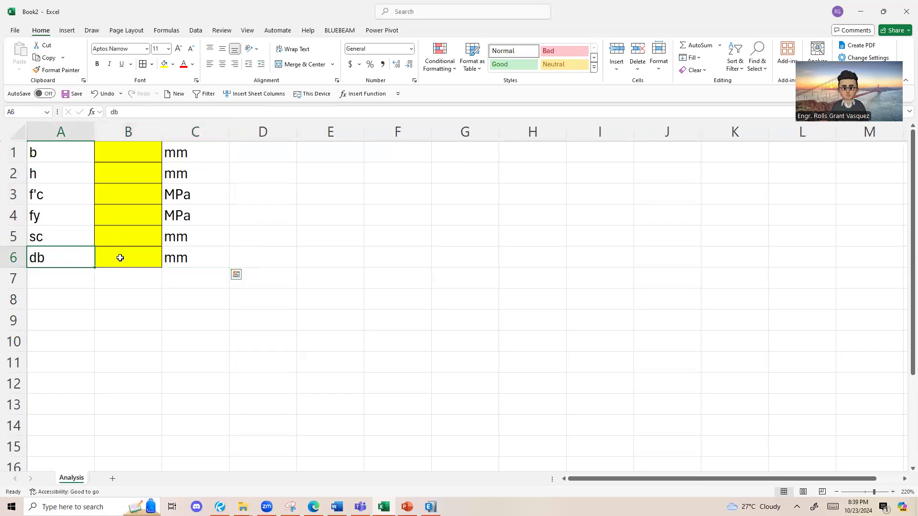
{"action": "left_click_drag", "start_coordinate": [114, 248], "coordinate": [117, 274]}
{"action": "left_click", "coordinate": [75, 255]}
{"action": "type", "text": "n"}
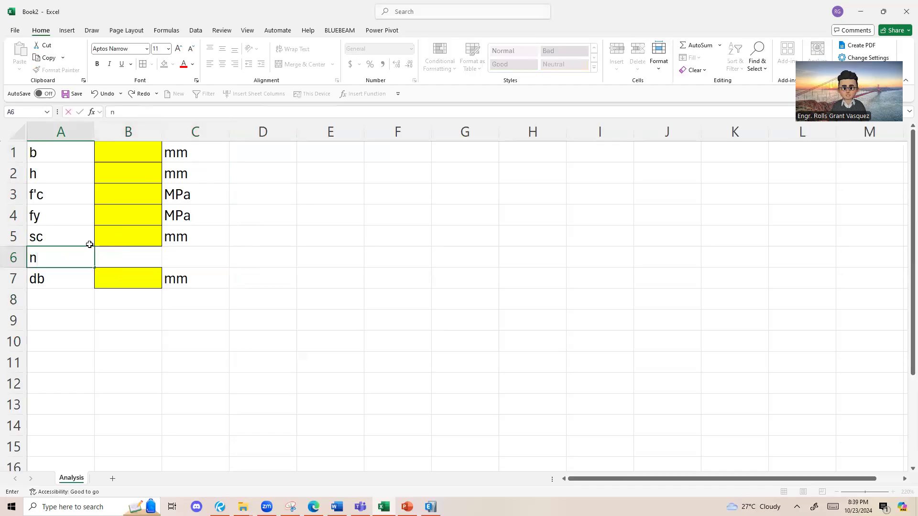
Step: Copy the formatted blank input cell B5 to B6 for the n row
{"action": "left_click", "coordinate": [135, 236]}
{"action": "key", "text": "ctrl+c"}
{"action": "left_click", "coordinate": [135, 261]}
{"action": "key", "text": "ctrl+v"}
{"action": "key", "text": "Escape"}
Step: Enter pcs as the unit for n in C6
{"action": "left_click", "coordinate": [148, 239]}
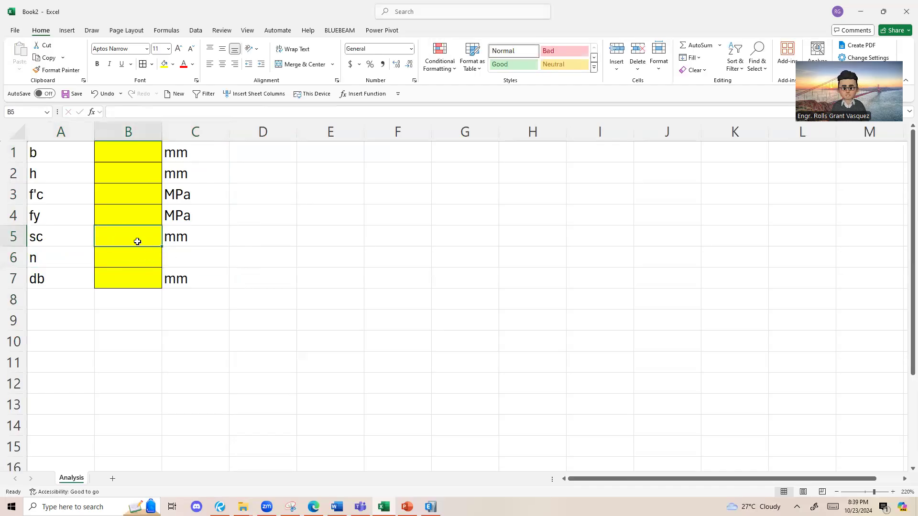
{"action": "left_click", "coordinate": [136, 257]}
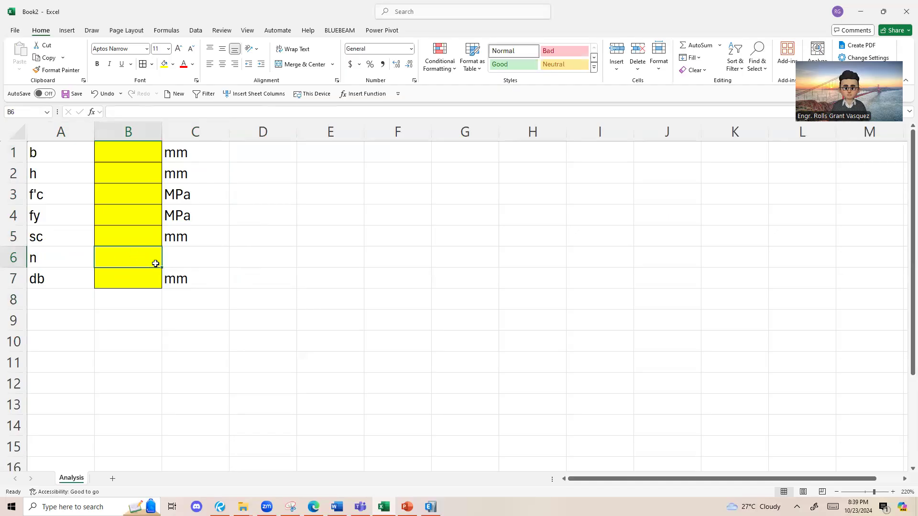
{"action": "left_click", "coordinate": [190, 258]}
{"action": "type", "text": "pcs"}
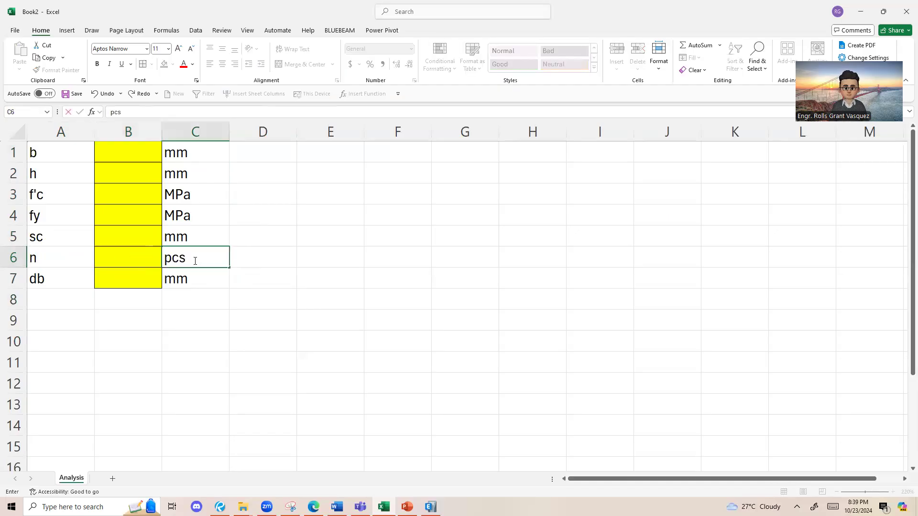
{"action": "key", "text": "Return"}
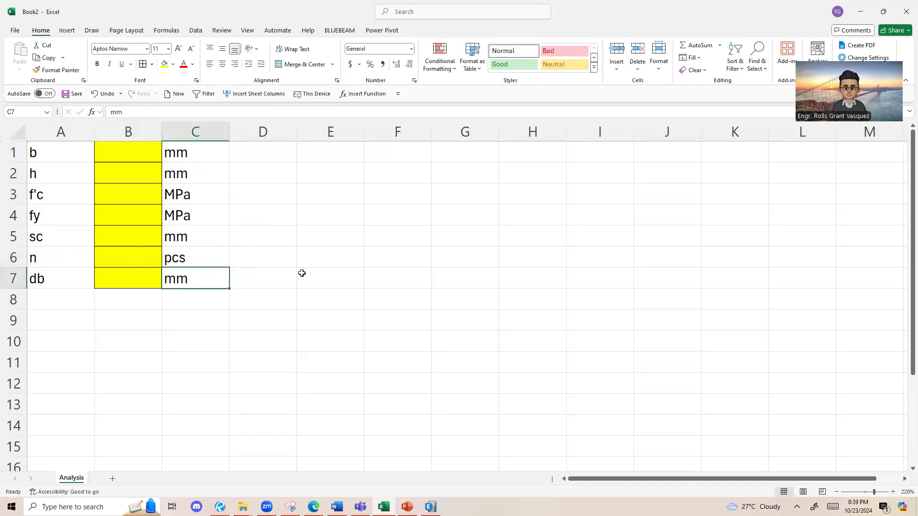
{"action": "left_click_drag", "start_coordinate": [145, 155], "coordinate": [155, 283]}
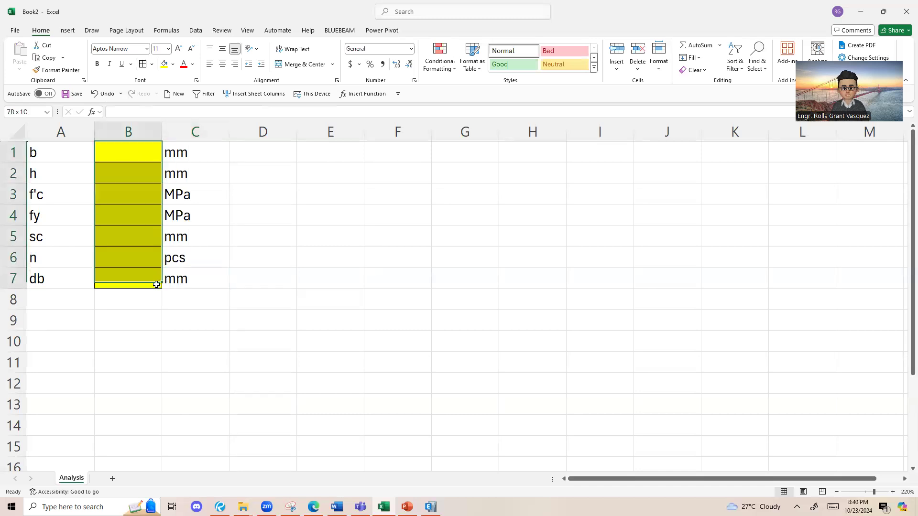
{"action": "left_click_drag", "start_coordinate": [142, 161], "coordinate": [133, 274]}
{"action": "left_click_drag", "start_coordinate": [132, 149], "coordinate": [130, 277]}
Step: Switch to the S3-2 document in Bluebeam Revu and examine the width and height of the beam section in Example 2
{"action": "left_click", "coordinate": [138, 144]}
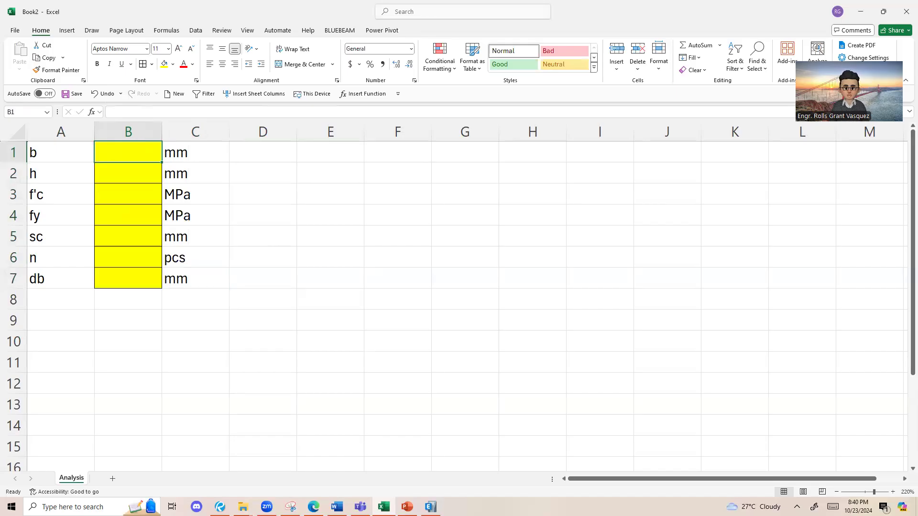
{"action": "mouse_move", "coordinate": [220, 507]}
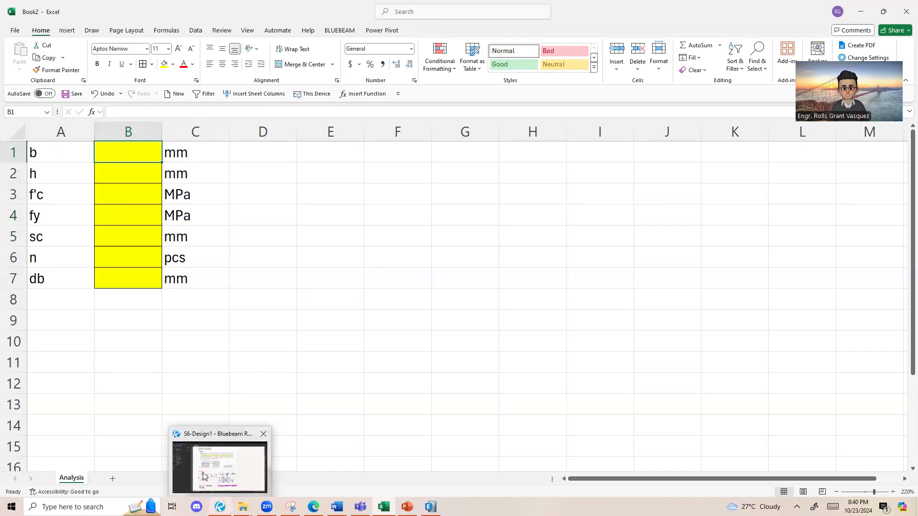
{"action": "left_click", "coordinate": [203, 476]}
{"action": "left_click", "coordinate": [176, 41]}
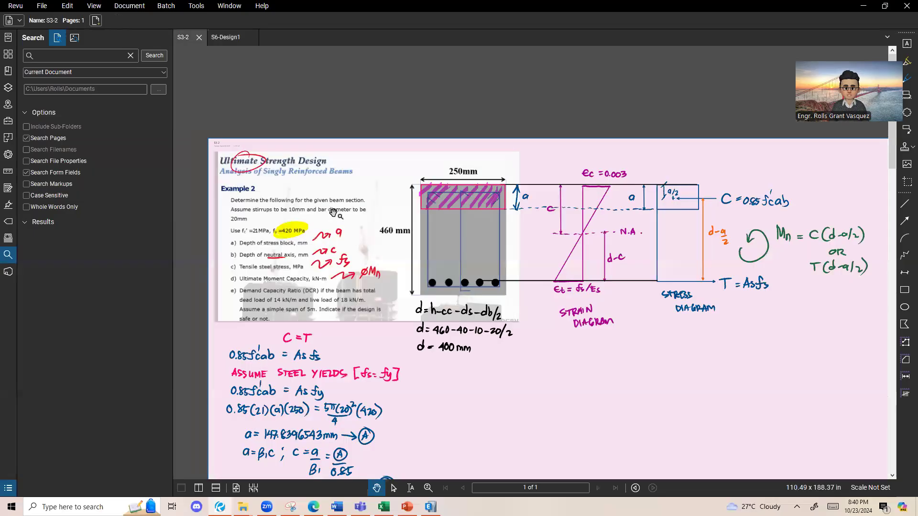
{"action": "scroll", "coordinate": [304, 256], "scroll_direction": "up", "scroll_amount": 1}
{"action": "scroll", "coordinate": [354, 239], "scroll_direction": "up", "scroll_amount": 1}
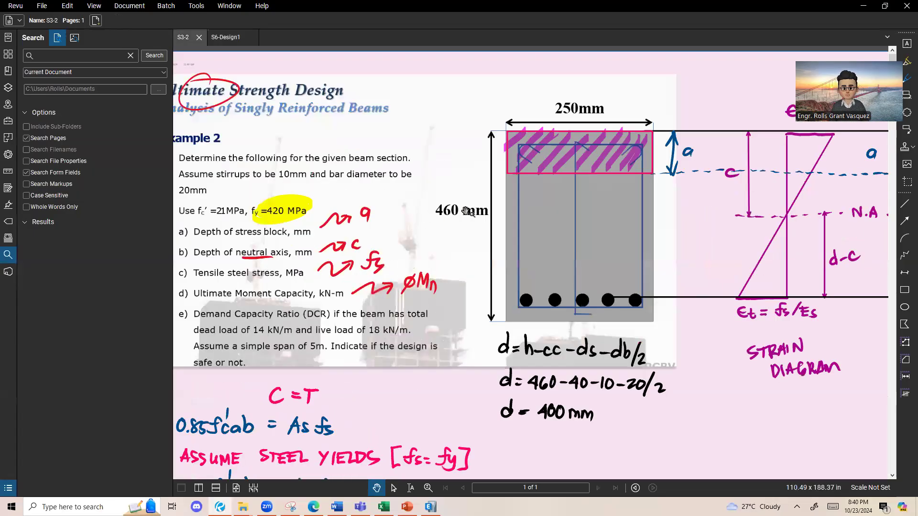
{"action": "scroll", "coordinate": [402, 215], "scroll_direction": "down", "scroll_amount": 1}
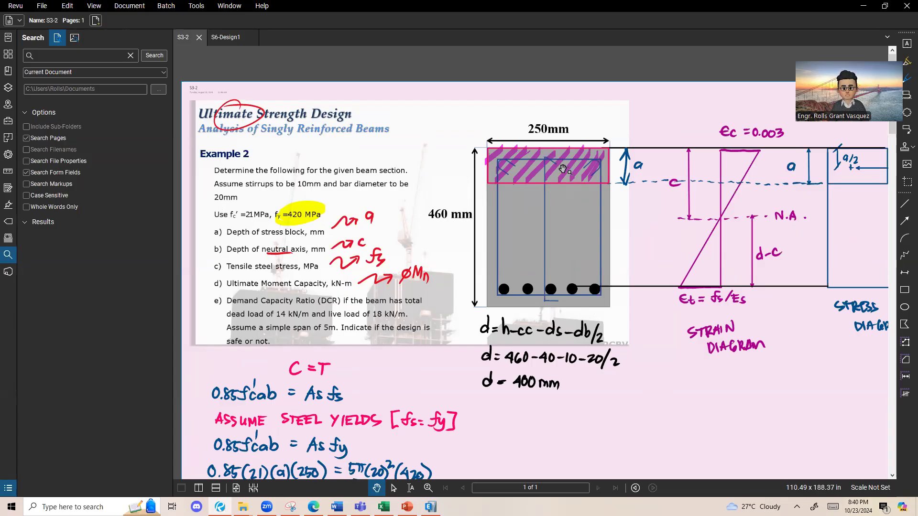
{"action": "scroll", "coordinate": [568, 121], "scroll_direction": "up", "scroll_amount": 2}
{"action": "scroll", "coordinate": [460, 229], "scroll_direction": "down", "scroll_amount": 1}
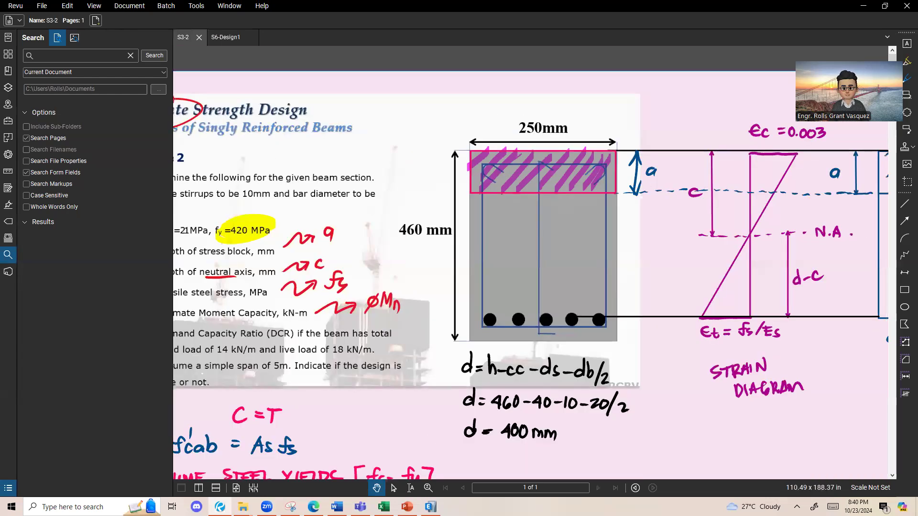
Step: Return to the Excel workbook and enter 250 for b in B1 and 460 for h in B2
{"action": "key", "text": "alt+Tab"}
{"action": "type", "text": "250"}
{"action": "key", "text": "Return"}
{"action": "type", "text": "460"}
{"action": "key", "text": "Return"}
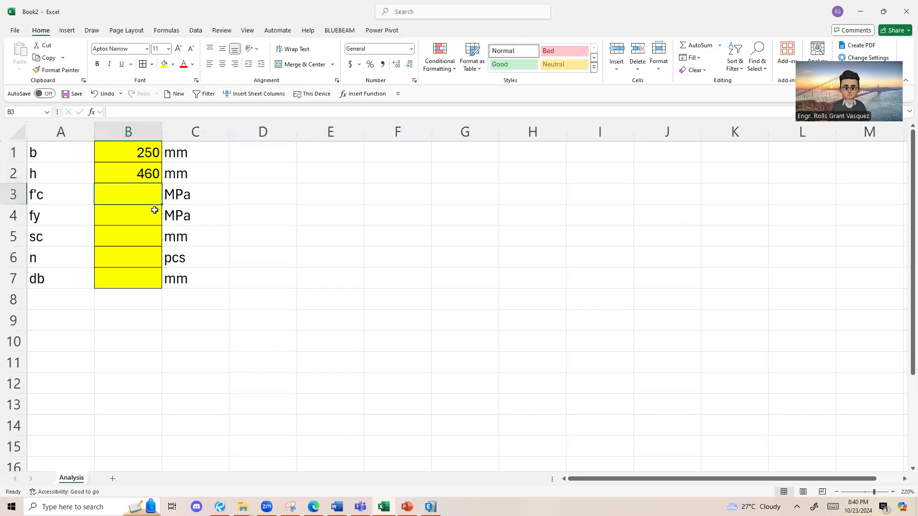
{"action": "left_click", "coordinate": [140, 209]}
{"action": "mouse_move", "coordinate": [142, 198]}
{"action": "left_mouse_down"}
{"action": "mouse_move", "coordinate": [143, 211]}
{"action": "mouse_move", "coordinate": [141, 194]}
{"action": "left_mouse_up"}
{"action": "left_click", "coordinate": [140, 160]}
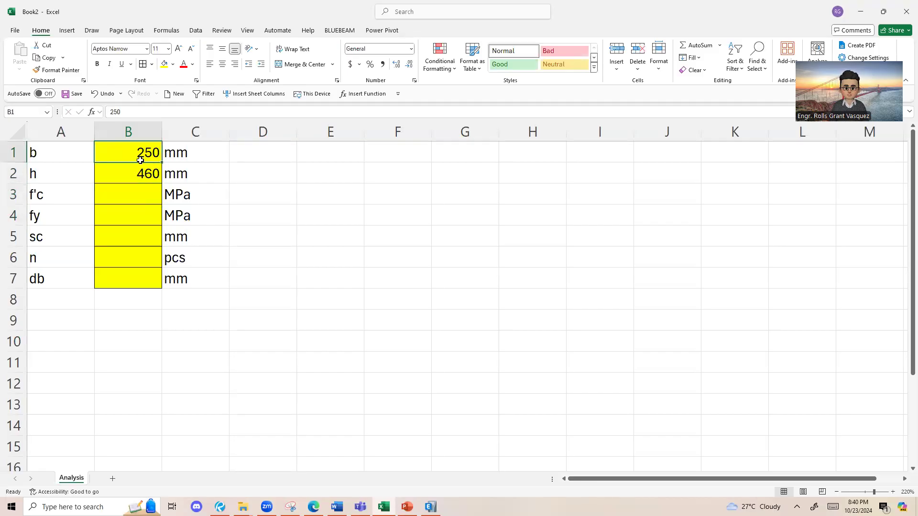
{"action": "left_click", "coordinate": [145, 175]}
Step: Check the material strengths in Bluebeam Revu's S3-2 document and enter 21 for f'c in B3 and 420 for fy in B4 in Excel
{"action": "left_click", "coordinate": [141, 196]}
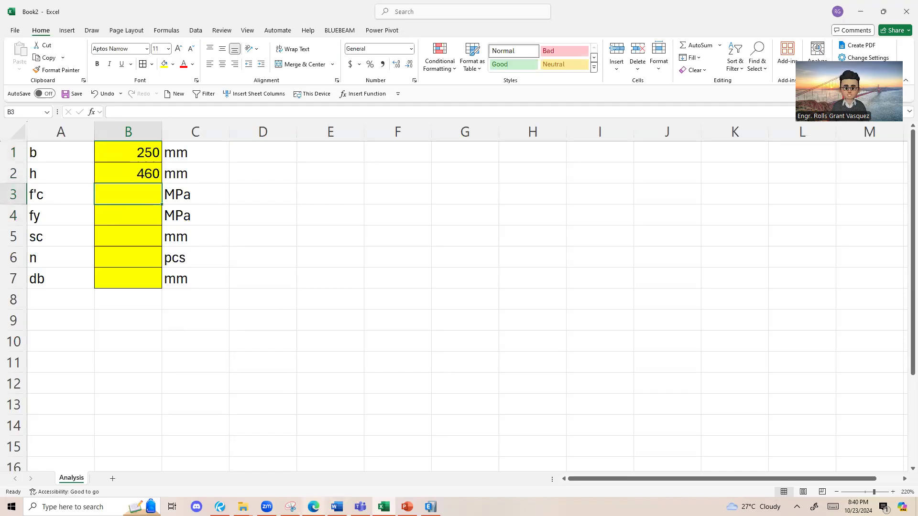
{"action": "left_click", "coordinate": [220, 507]}
{"action": "left_click_drag", "start_coordinate": [306, 351], "coordinate": [437, 359]}
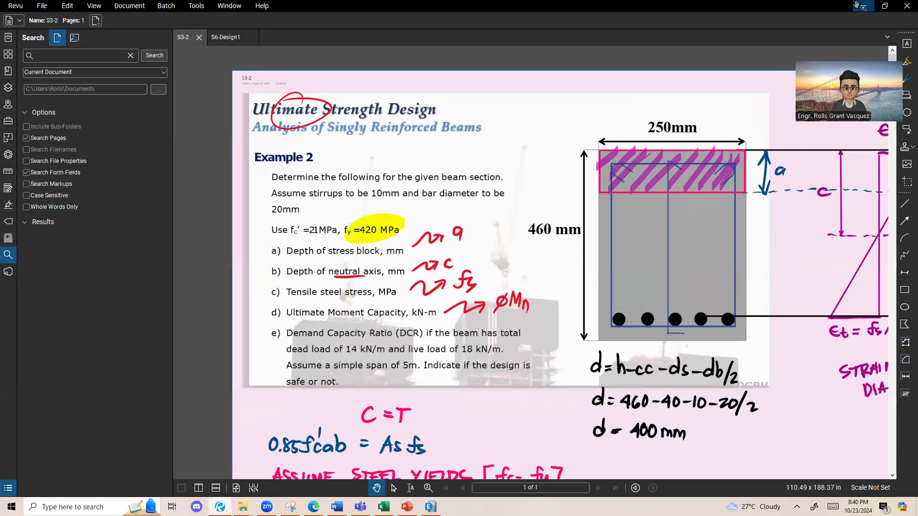
{"action": "left_click", "coordinate": [858, 6]}
{"action": "type", "text": "21"}
{"action": "key", "text": "Return"}
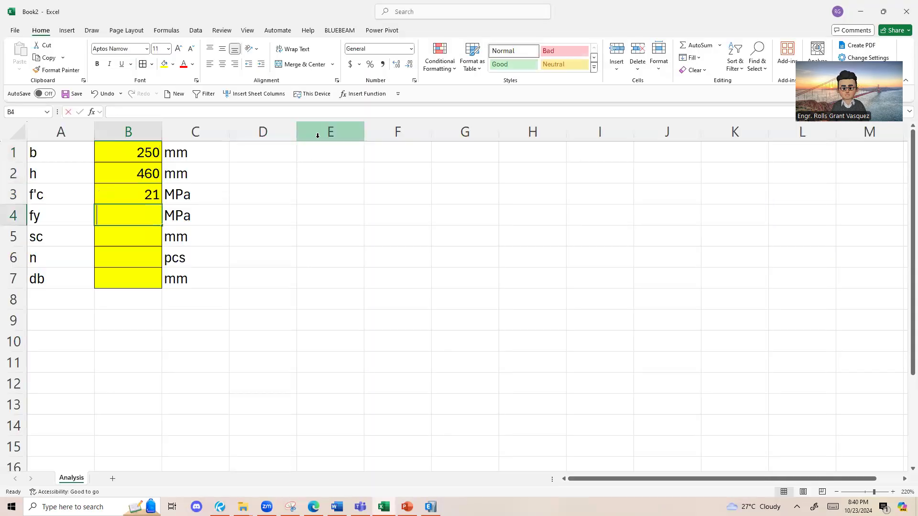
{"action": "type", "text": "420"}
{"action": "key", "text": "Return"}
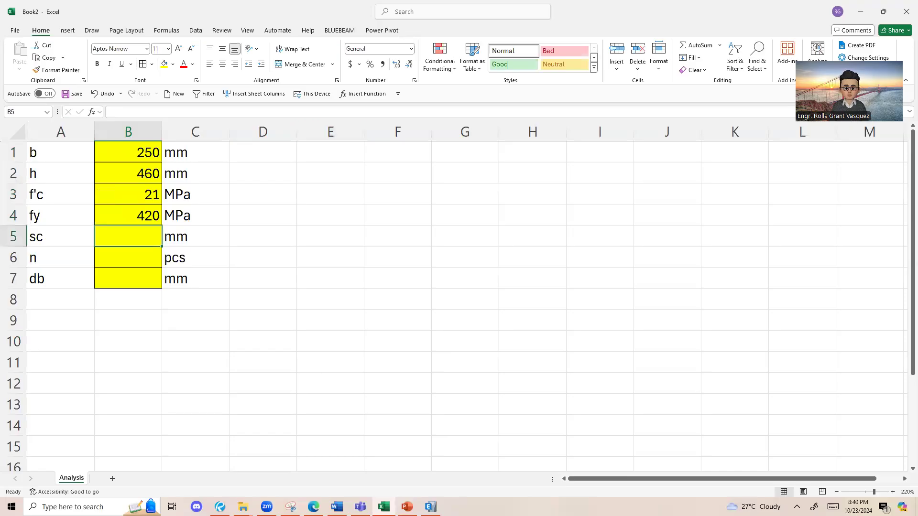
Step: Switch to Bluebeam Revu and draw an arrow from the reinforcing bars' centre level down to the bottom edge of the beam section
{"action": "key", "text": "alt+Tab"}
{"action": "left_click_drag", "start_coordinate": [635, 272], "coordinate": [589, 240]}
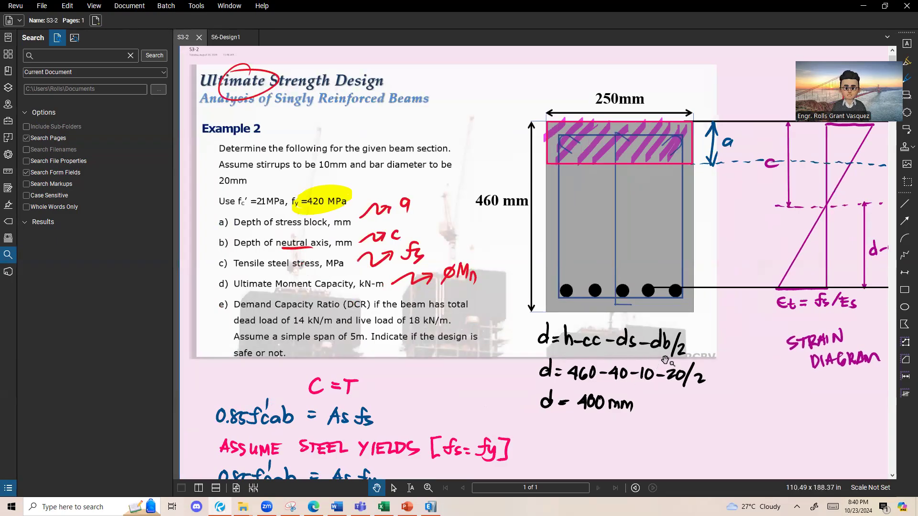
{"action": "scroll", "coordinate": [873, 320], "scroll_direction": "up", "scroll_amount": 1}
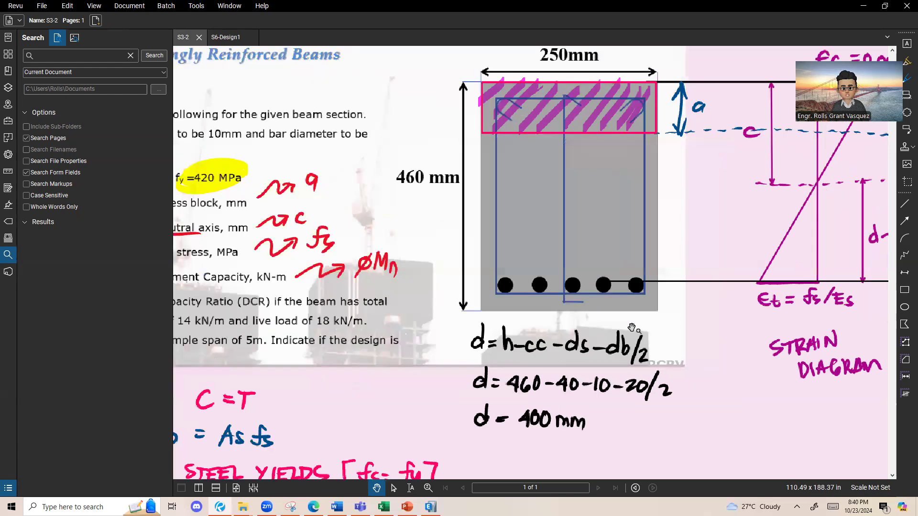
{"action": "scroll", "coordinate": [632, 328], "scroll_direction": "up", "scroll_amount": 4}
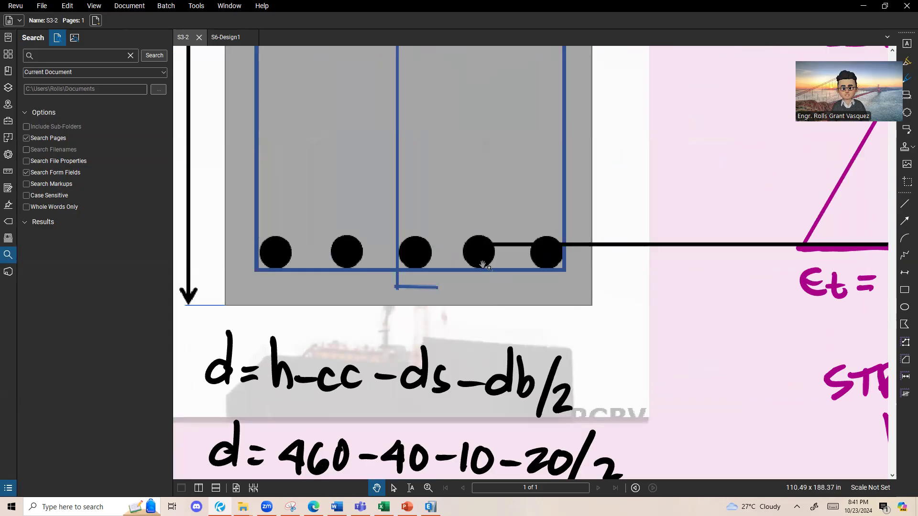
{"action": "scroll", "coordinate": [483, 260], "scroll_direction": "up", "scroll_amount": 4}
{"action": "scroll", "coordinate": [513, 299], "scroll_direction": "up", "scroll_amount": 4}
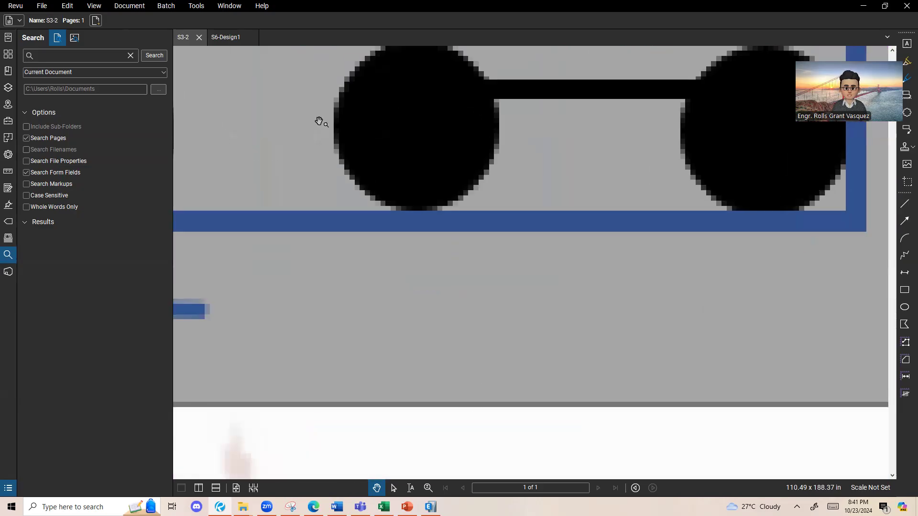
{"action": "left_click", "coordinate": [194, 6]}
{"action": "mouse_move", "coordinate": [223, 42]}
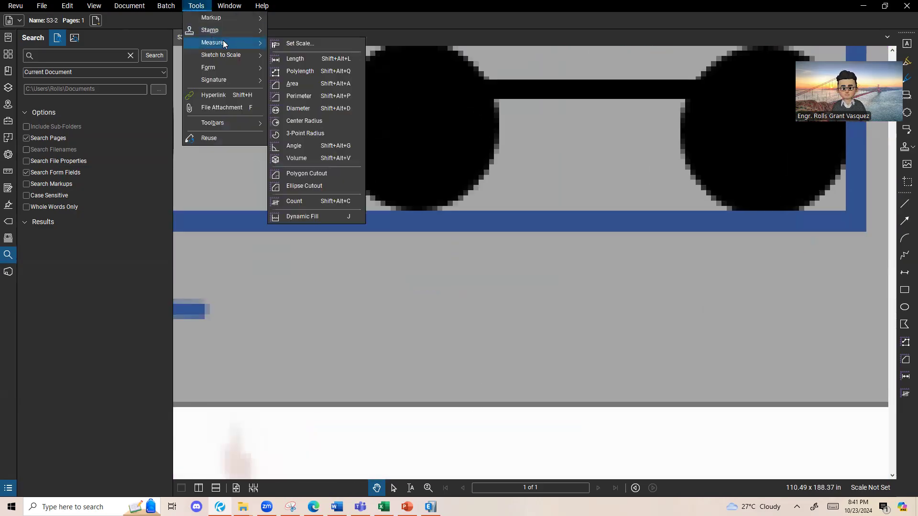
{"action": "mouse_move", "coordinate": [227, 17]}
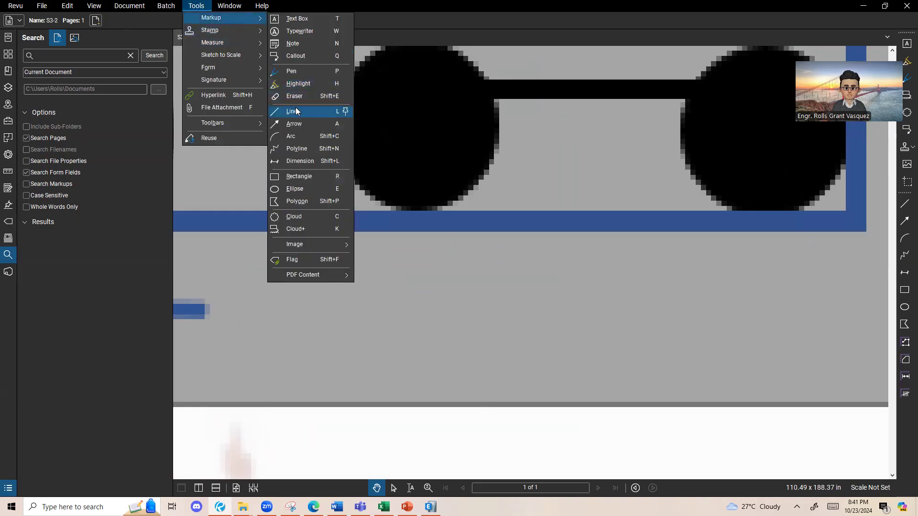
{"action": "left_click", "coordinate": [295, 124]}
{"action": "left_click_drag", "start_coordinate": [545, 109], "coordinate": [555, 407]}
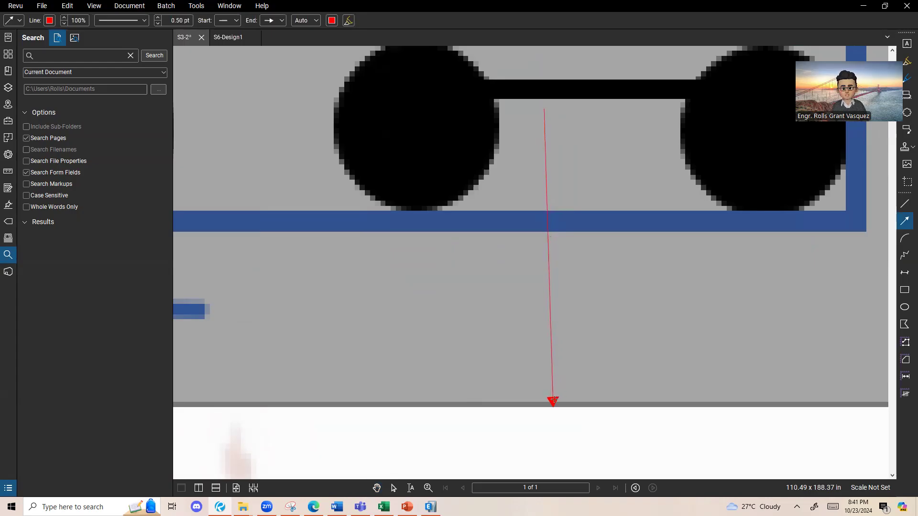
{"action": "key", "text": "Escape"}
Step: Circle the cc, ds and db/2 terms and the 40, 10 and 20/2 values in the d equations with the Pen tool
{"action": "scroll", "coordinate": [520, 221], "scroll_direction": "down", "scroll_amount": 5}
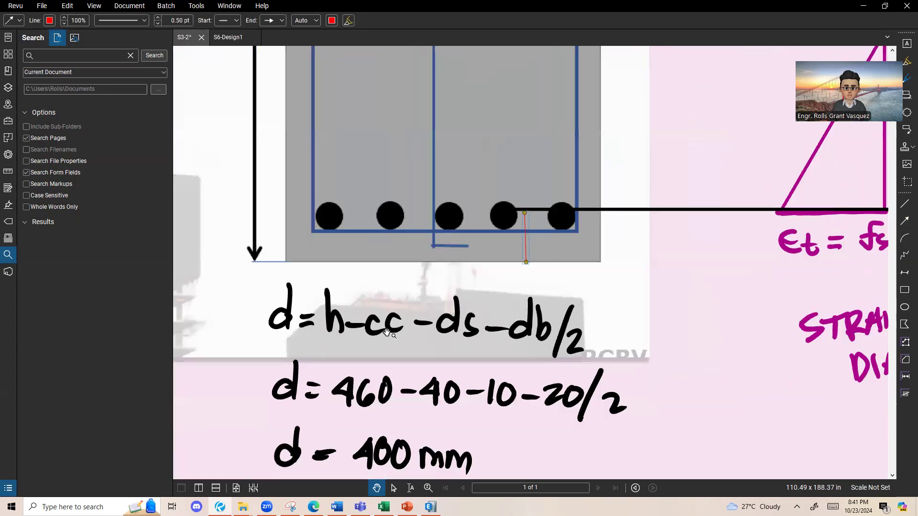
{"action": "scroll", "coordinate": [408, 318], "scroll_direction": "up", "scroll_amount": 2}
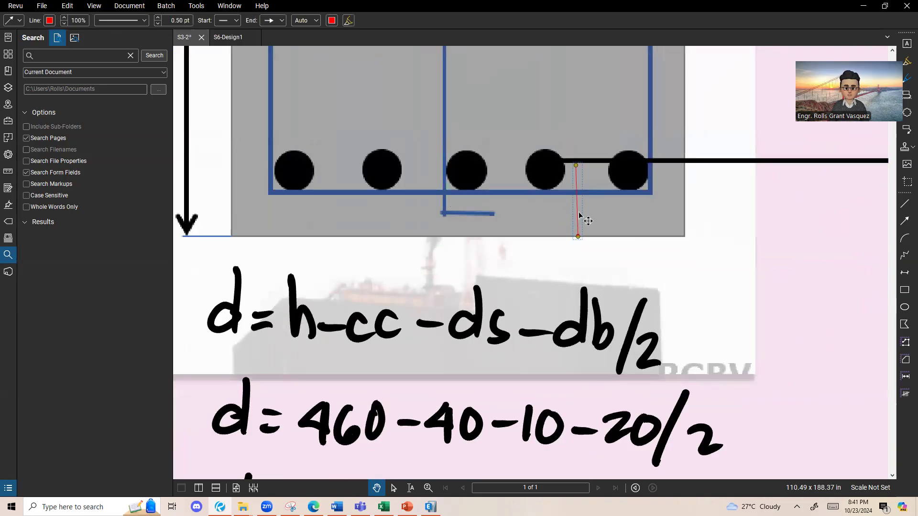
{"action": "left_click_drag", "start_coordinate": [631, 362], "coordinate": [616, 334]}
{"action": "scroll", "coordinate": [606, 319], "scroll_direction": "down", "scroll_amount": 1}
{"action": "left_click_drag", "start_coordinate": [616, 284], "coordinate": [595, 280]}
{"action": "left_click", "coordinate": [196, 5]}
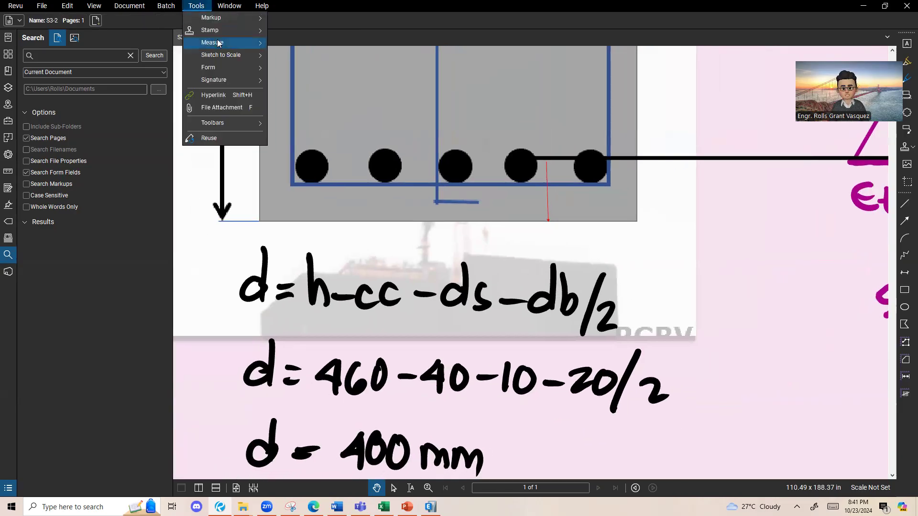
{"action": "mouse_move", "coordinate": [232, 34]}
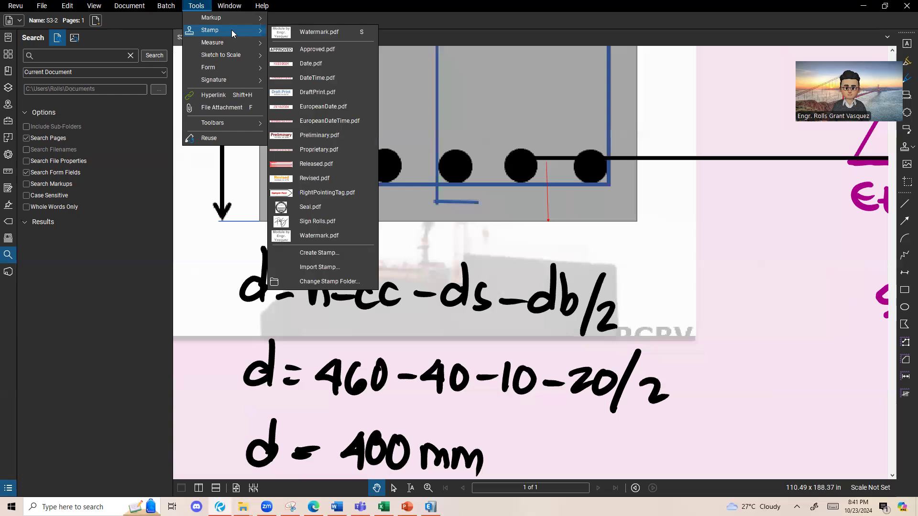
{"action": "mouse_move", "coordinate": [234, 18]}
{"action": "left_click", "coordinate": [300, 72]}
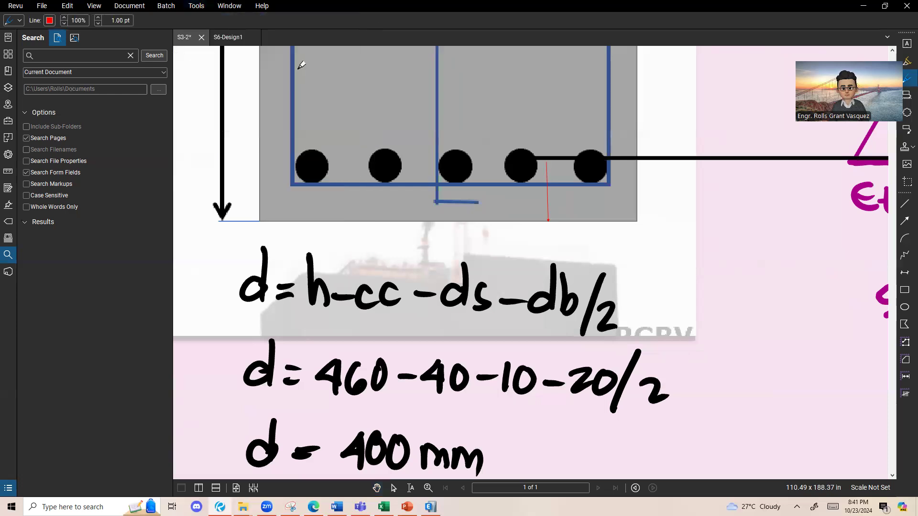
{"action": "mouse_move", "coordinate": [492, 248]}
{"action": "left_mouse_down"}
{"action": "mouse_move", "coordinate": [423, 266]}
{"action": "mouse_move", "coordinate": [417, 279]}
{"action": "left_mouse_up"}
{"action": "mouse_move", "coordinate": [444, 244]}
{"action": "left_mouse_down"}
{"action": "mouse_move", "coordinate": [430, 317]}
{"action": "mouse_move", "coordinate": [540, 224]}
{"action": "left_mouse_up"}
{"action": "mouse_move", "coordinate": [459, 327]}
{"action": "left_mouse_down"}
{"action": "mouse_move", "coordinate": [664, 405]}
{"action": "mouse_move", "coordinate": [487, 312]}
{"action": "mouse_move", "coordinate": [668, 339]}
{"action": "mouse_move", "coordinate": [457, 310]}
{"action": "left_mouse_up"}
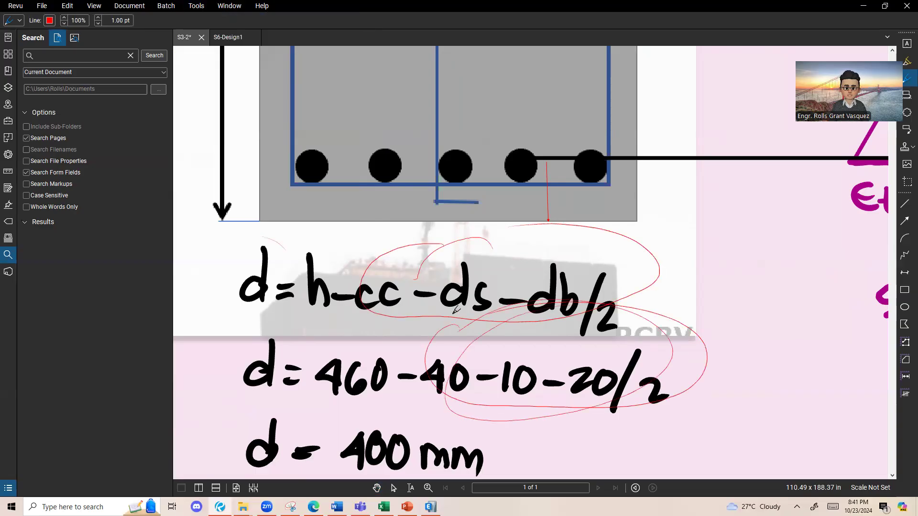
Step: Handwrite SC = 40+10+20/2 beside the d equations and circle the matching 40, 10 and 20/2 values again
{"action": "mouse_move", "coordinate": [703, 229]}
{"action": "left_mouse_down"}
{"action": "mouse_move", "coordinate": [690, 258]}
{"action": "mouse_move", "coordinate": [728, 252]}
{"action": "left_mouse_up"}
{"action": "mouse_move", "coordinate": [739, 247]}
{"action": "left_mouse_down"}
{"action": "mouse_move", "coordinate": [767, 252]}
{"action": "mouse_move", "coordinate": [775, 236]}
{"action": "left_mouse_up"}
{"action": "mouse_move", "coordinate": [789, 238]}
{"action": "left_mouse_down"}
{"action": "mouse_move", "coordinate": [790, 249]}
{"action": "mouse_move", "coordinate": [809, 238]}
{"action": "mouse_move", "coordinate": [825, 250]}
{"action": "mouse_move", "coordinate": [844, 245]}
{"action": "left_mouse_up"}
{"action": "left_click_drag", "start_coordinate": [851, 234], "coordinate": [852, 273]}
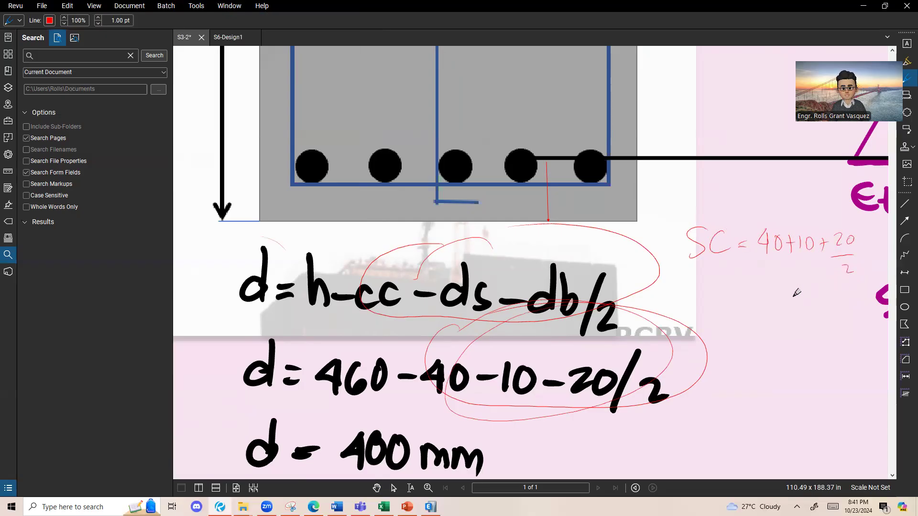
{"action": "mouse_move", "coordinate": [519, 320]}
{"action": "left_mouse_down"}
{"action": "mouse_move", "coordinate": [416, 371]}
{"action": "mouse_move", "coordinate": [509, 310]}
{"action": "left_mouse_up"}
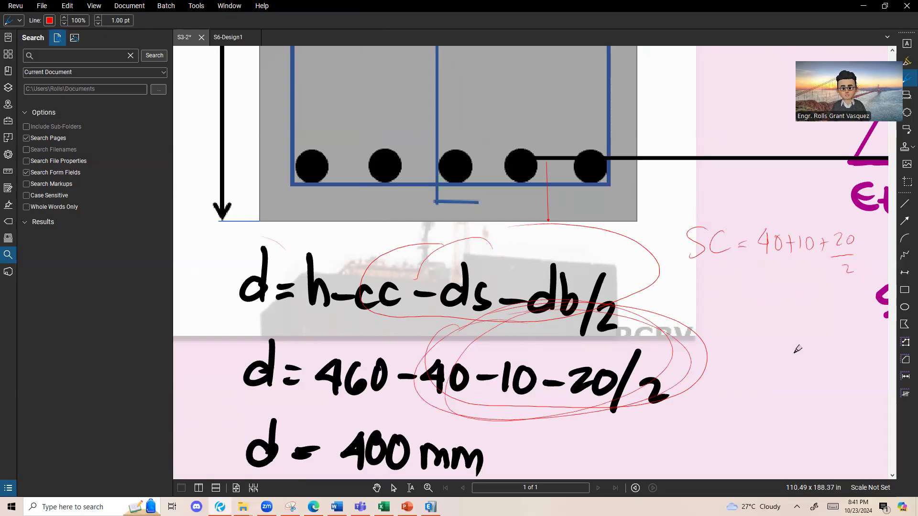
{"action": "key", "text": "Escape"}
Step: Return to the Excel workbook and enter 60 for sc in B5
{"action": "scroll", "coordinate": [686, 337], "scroll_direction": "down", "scroll_amount": 5}
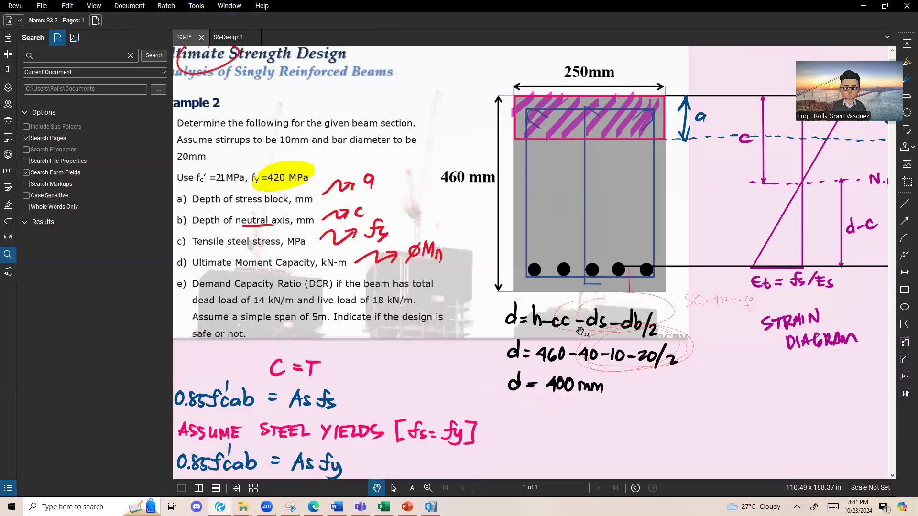
{"action": "left_click_drag", "start_coordinate": [572, 318], "coordinate": [613, 322]}
{"action": "key", "text": "alt+Tab"}
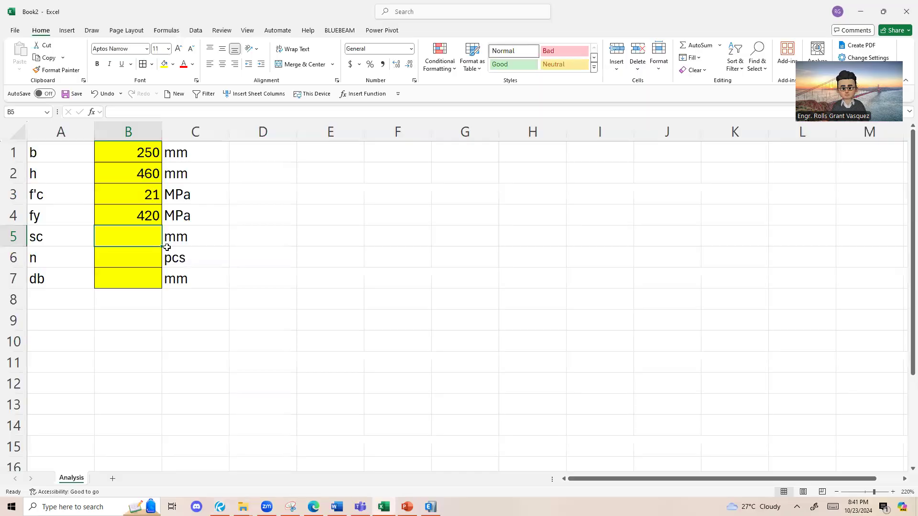
{"action": "type", "text": "60"}
{"action": "key", "text": "Return"}
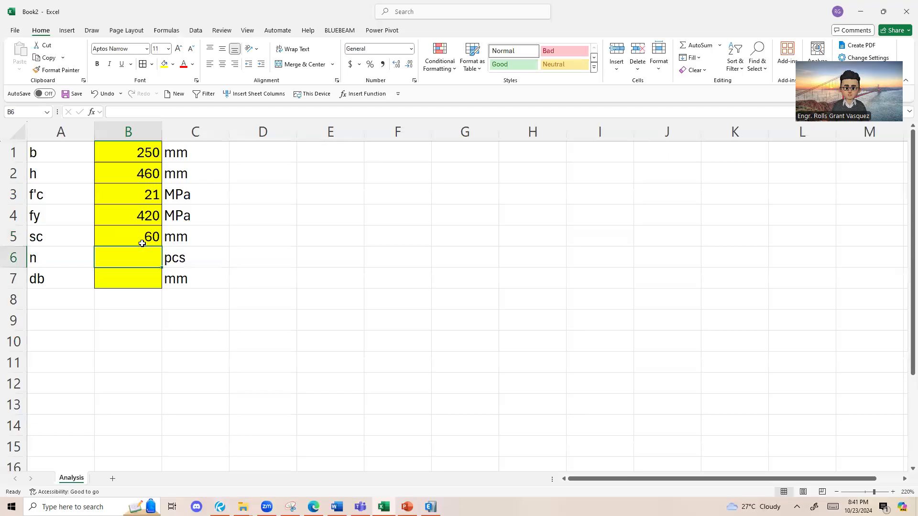
Step: Check the bar count and diameter in the Bluebeam Revu document and enter 5 for n in B6 and 20 for db in B7 in Excel
{"action": "key", "text": "alt+Tab"}
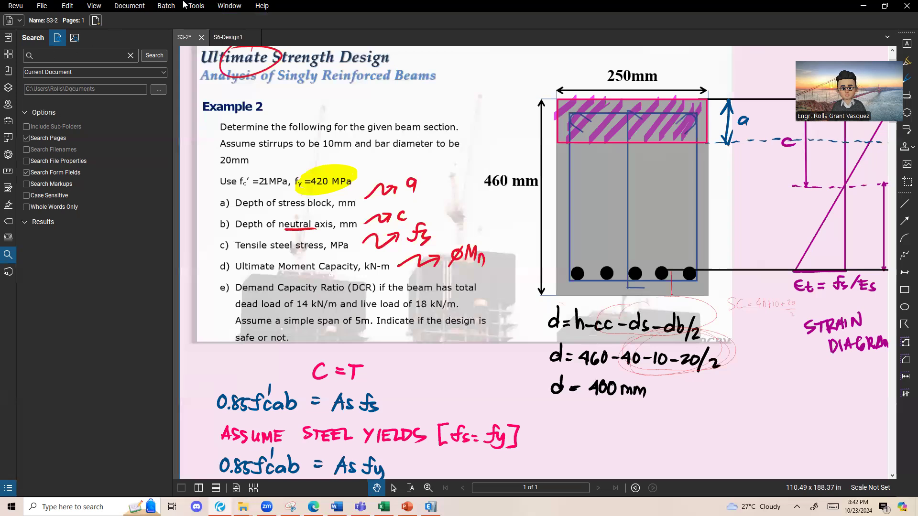
{"action": "key", "text": "alt+Tab"}
{"action": "type", "text": "5"}
{"action": "key", "text": "Return"}
{"action": "key", "text": "alt+Tab"}
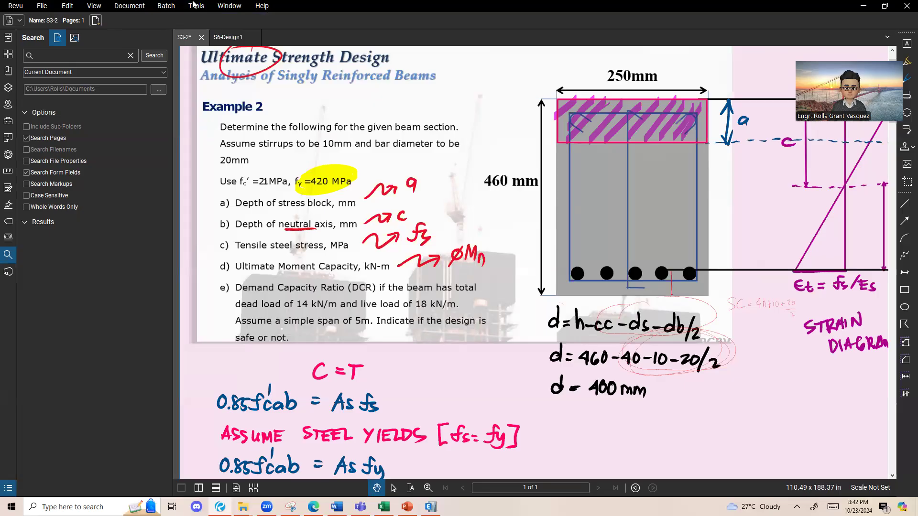
{"action": "key", "text": "alt+Tab"}
{"action": "type", "text": "20"}
{"action": "key", "text": "Return"}
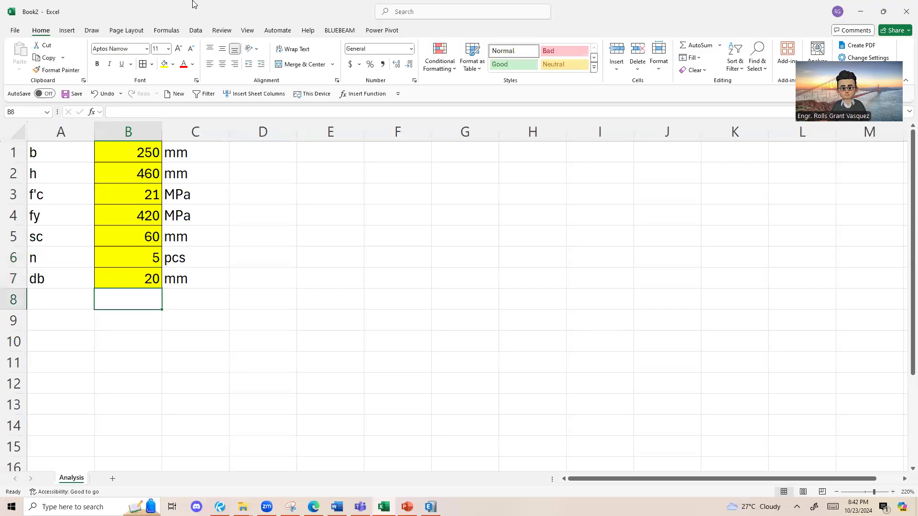
Step: Label cell A9 as d, leaving row 8 empty below the inputs
{"action": "scroll", "coordinate": [163, 173], "scroll_direction": "down", "scroll_amount": 1}
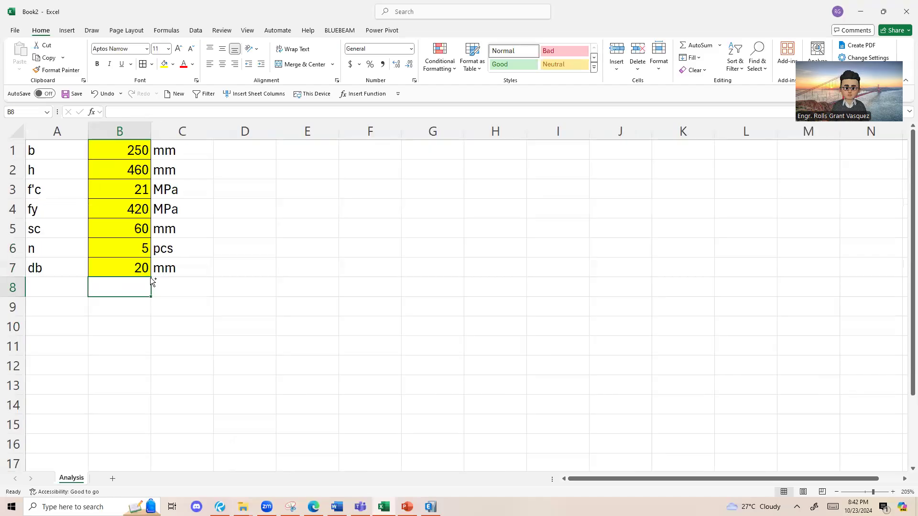
{"action": "left_click", "coordinate": [68, 292]}
{"action": "left_click", "coordinate": [57, 304]}
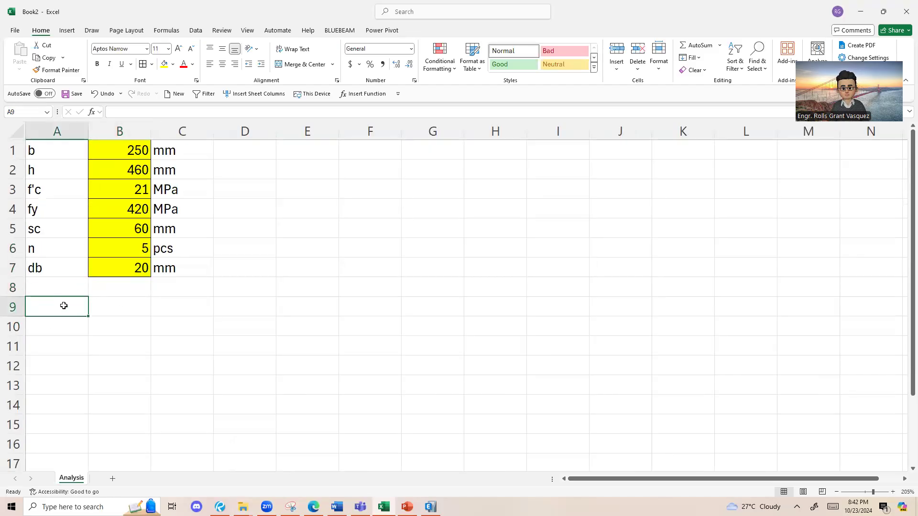
{"action": "left_click", "coordinate": [69, 283]}
{"action": "left_click", "coordinate": [46, 306]}
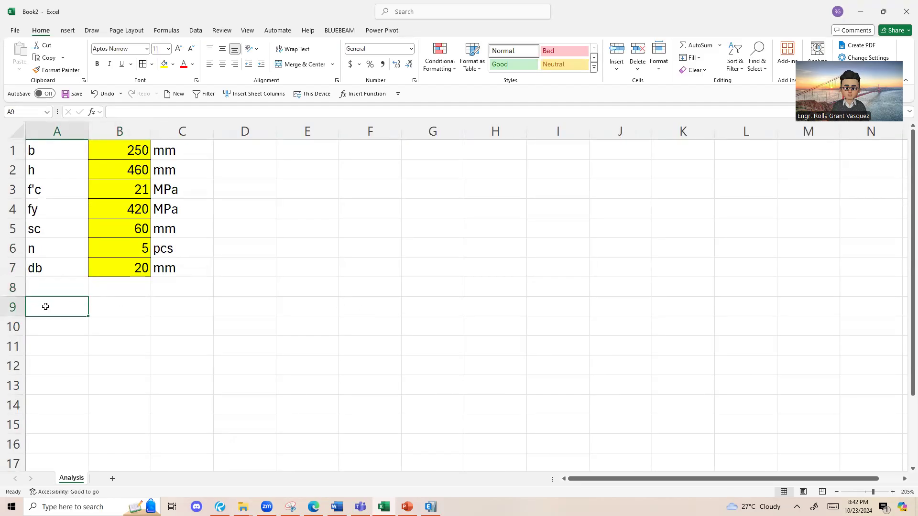
{"action": "type", "text": "d"}
{"action": "key", "text": "Return"}
{"action": "left_click", "coordinate": [67, 311]}
{"action": "left_click", "coordinate": [160, 323]}
{"action": "left_click", "coordinate": [136, 312]}
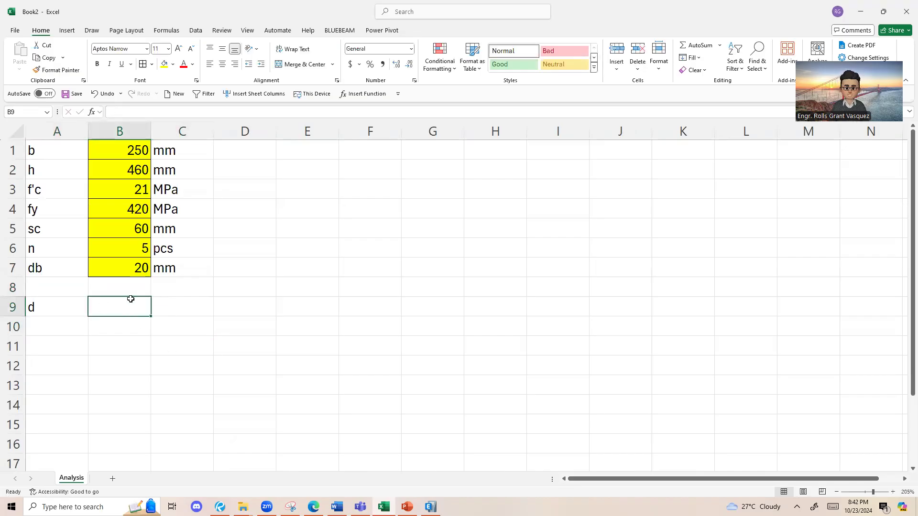
{"action": "left_click", "coordinate": [123, 130]}
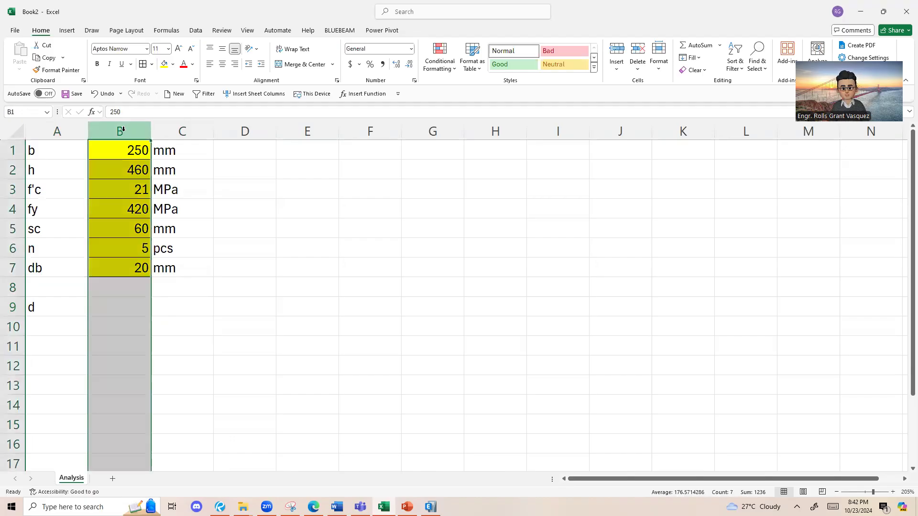
{"action": "left_click", "coordinate": [9, 306]}
{"action": "left_click", "coordinate": [123, 127]}
{"action": "left_click", "coordinate": [7, 306]}
Step: Calculate the effective depth d in B9 with the formula =B2-B5
{"action": "left_click", "coordinate": [126, 306]}
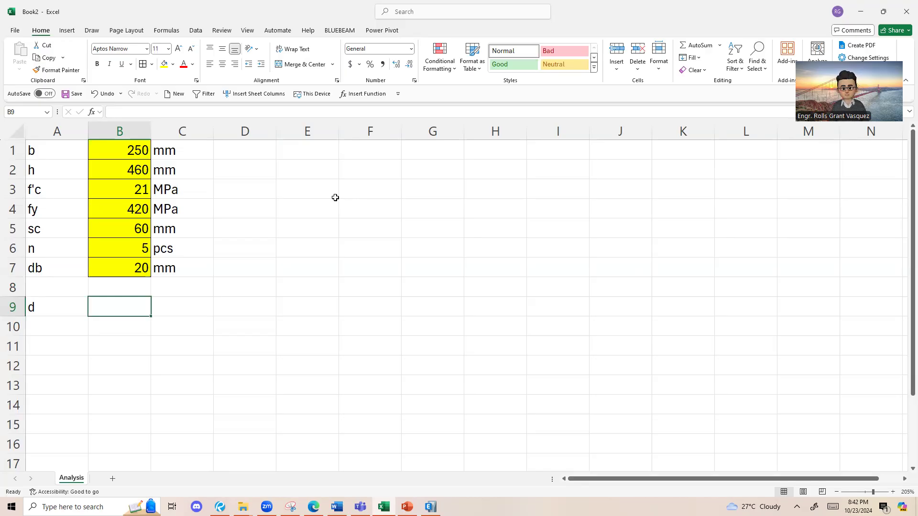
{"action": "type", "text": "="}
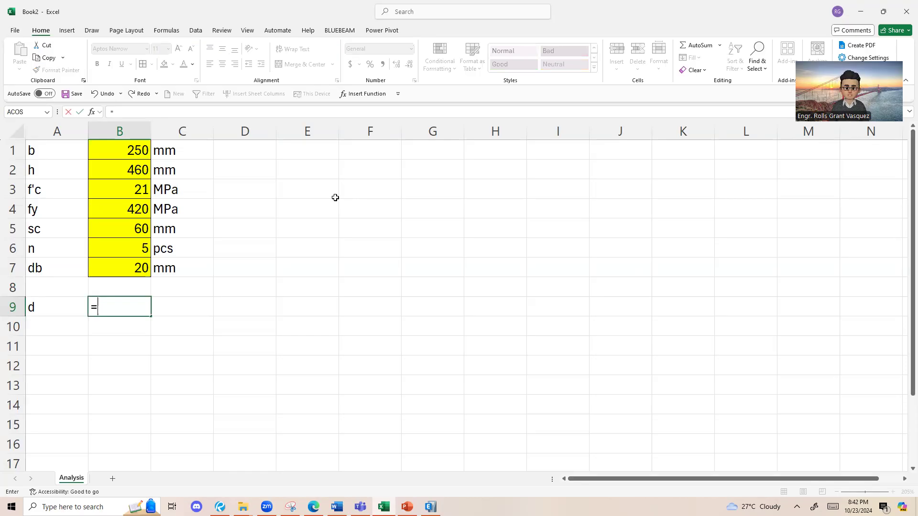
{"action": "left_click", "coordinate": [134, 166]}
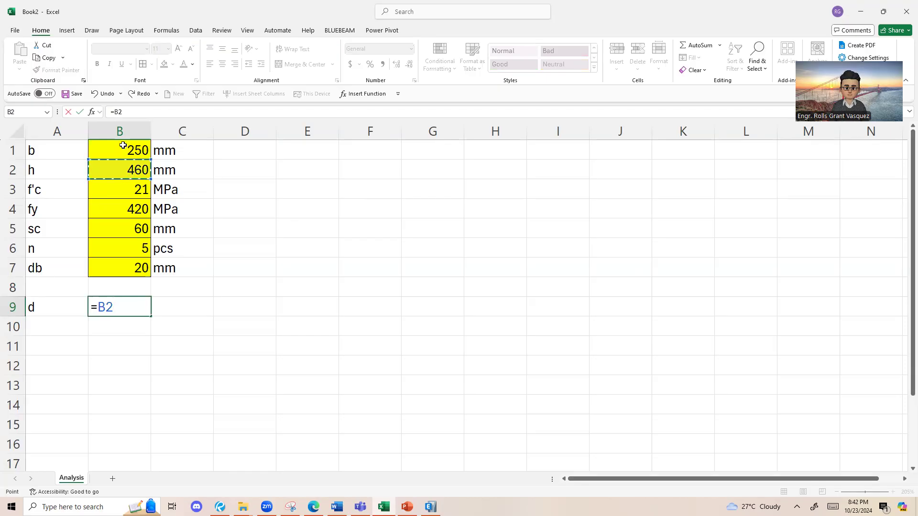
{"action": "left_click", "coordinate": [118, 312]}
{"action": "left_click", "coordinate": [129, 230]}
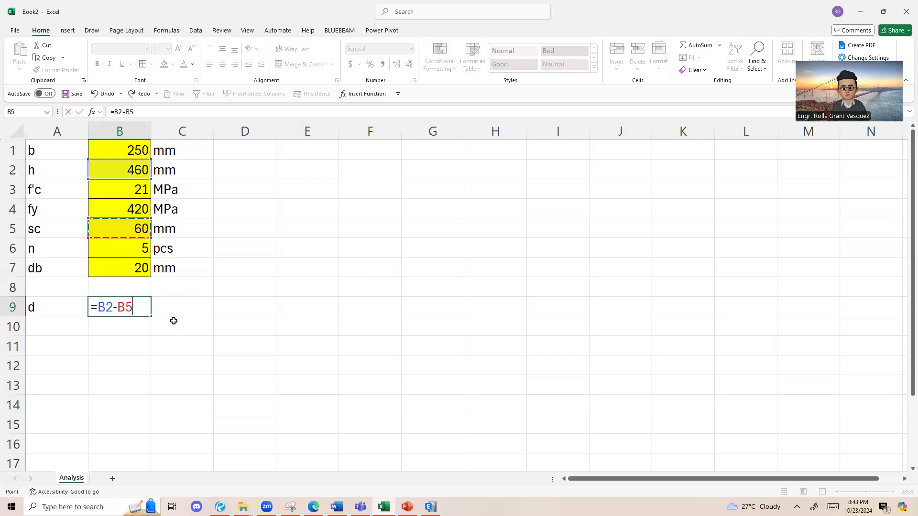
{"action": "key", "text": "Return"}
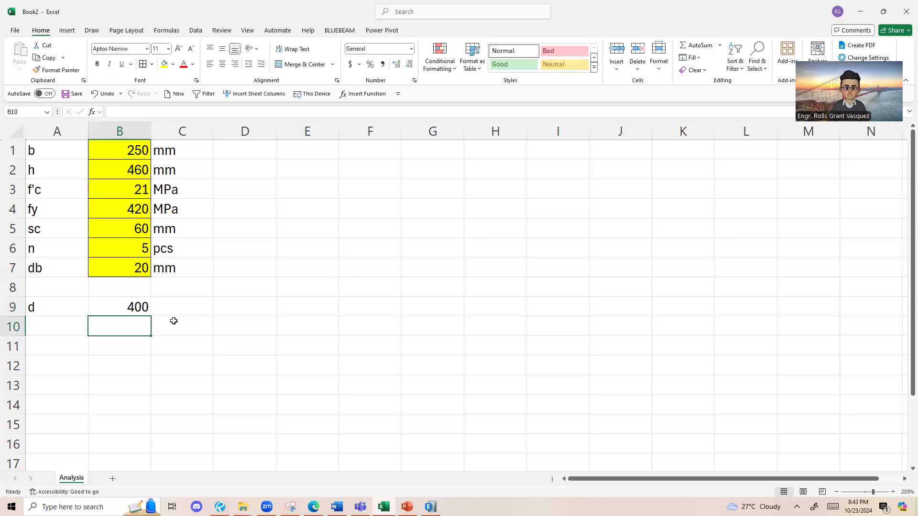
Step: Enter the unit mm in C9 beside the effective depth d
{"action": "left_click", "coordinate": [173, 304]}
{"action": "double_click", "coordinate": [174, 301]}
{"action": "type", "text": "mm"}
{"action": "left_click", "coordinate": [114, 343]}
Step: Test the effective depth formula by setting the beam height h in B2 to 500, and undo that change
{"action": "left_click_drag", "start_coordinate": [72, 301], "coordinate": [124, 296]}
{"action": "left_click", "coordinate": [139, 306]}
{"action": "left_click", "coordinate": [125, 172]}
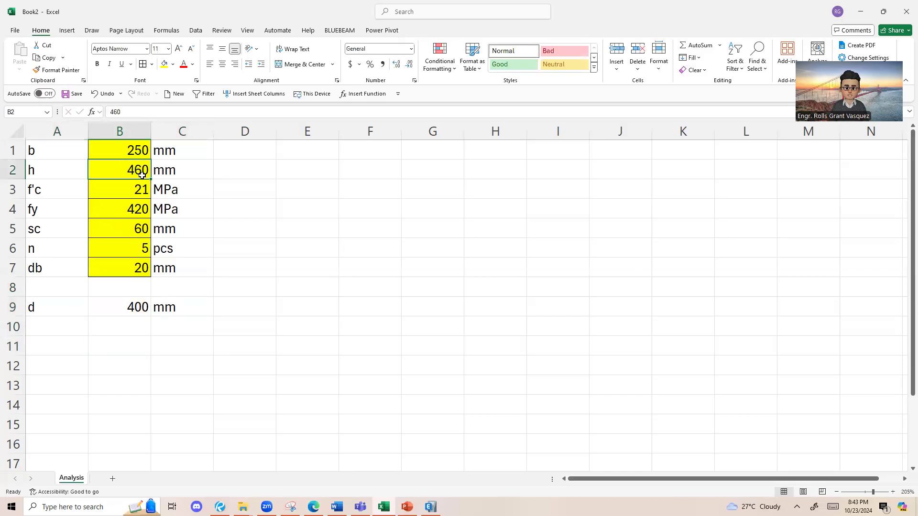
{"action": "left_click", "coordinate": [135, 309]}
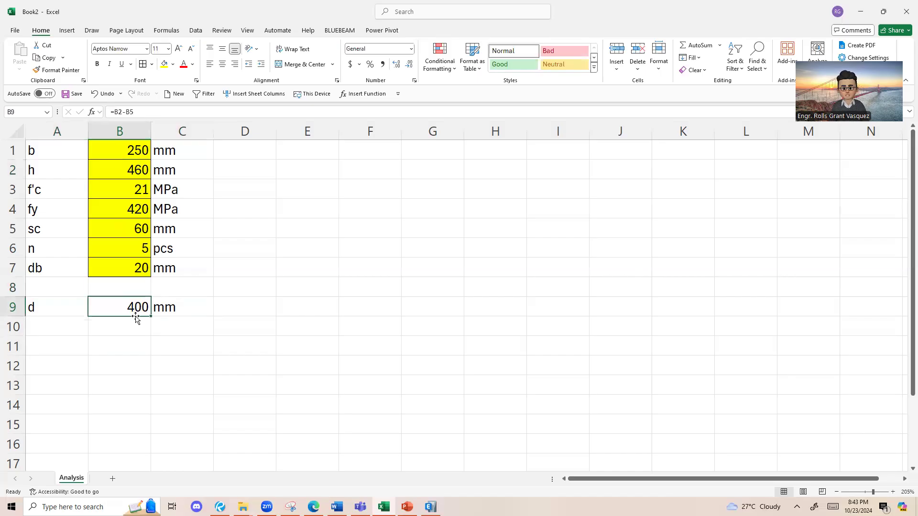
{"action": "left_click", "coordinate": [143, 172]}
{"action": "type", "text": "500"}
{"action": "key", "text": "Return"}
{"action": "left_click", "coordinate": [119, 307]}
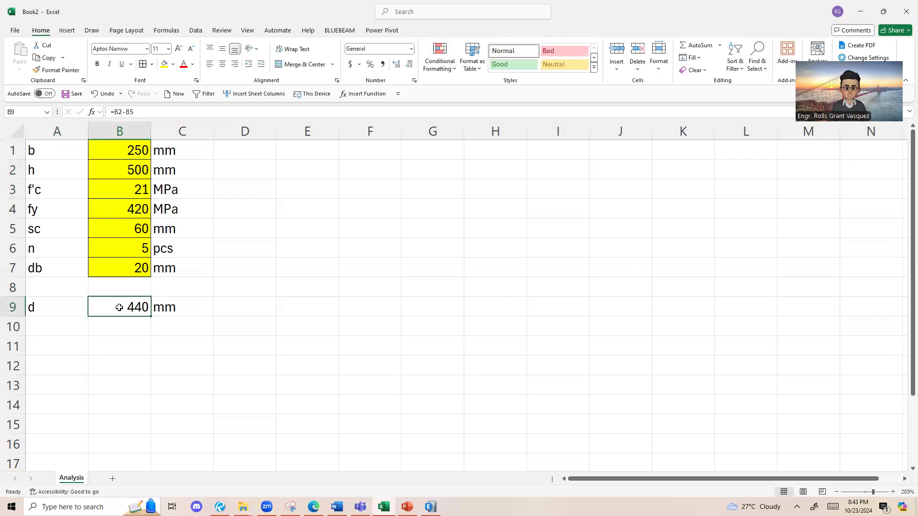
{"action": "left_click", "coordinate": [135, 171]}
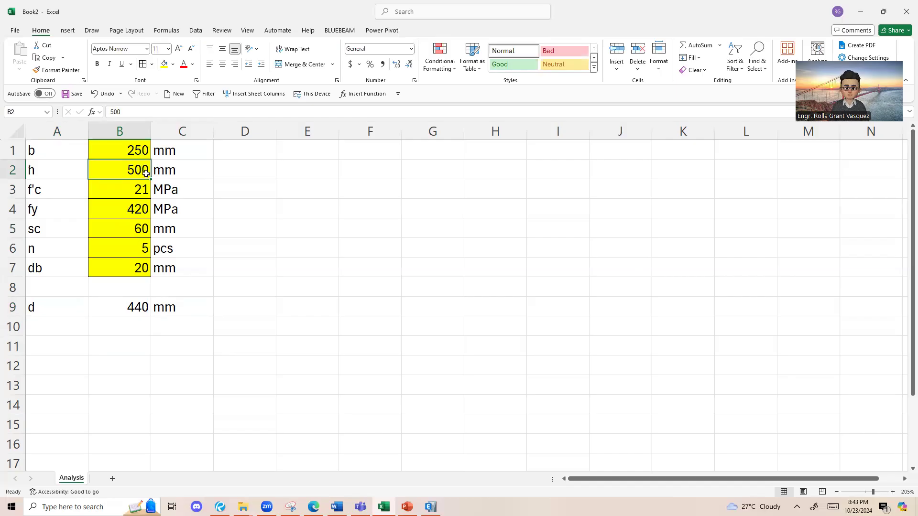
{"action": "key", "text": "ctrl+z"}
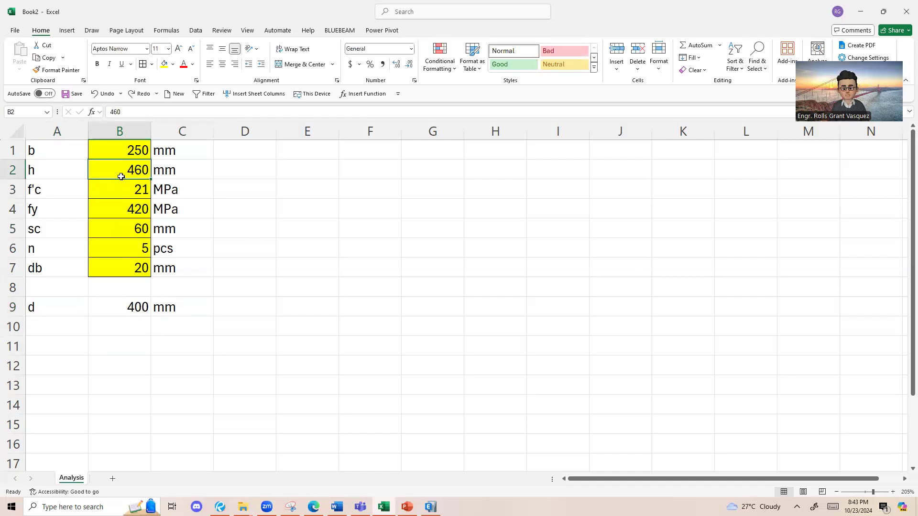
{"action": "left_click", "coordinate": [138, 303]}
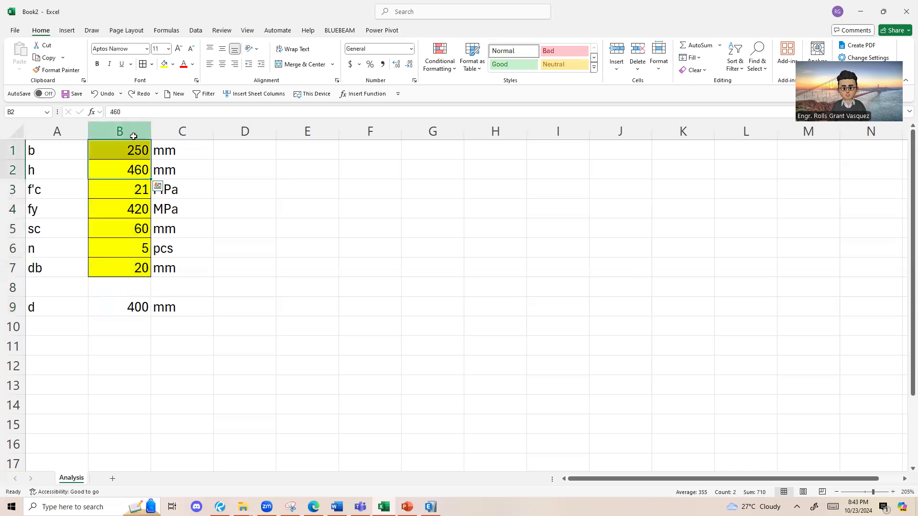
{"action": "left_click", "coordinate": [120, 131]}
{"action": "left_click_drag", "start_coordinate": [129, 150], "coordinate": [121, 263]}
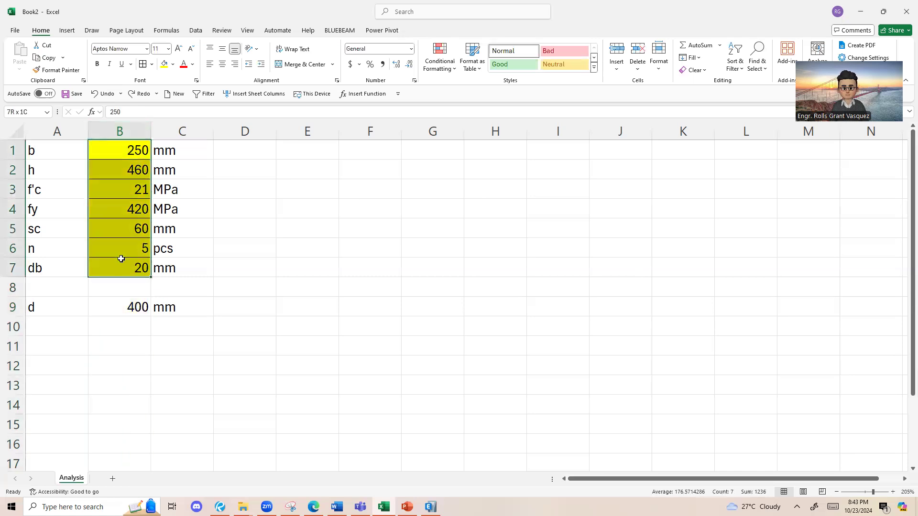
{"action": "left_click", "coordinate": [108, 305]}
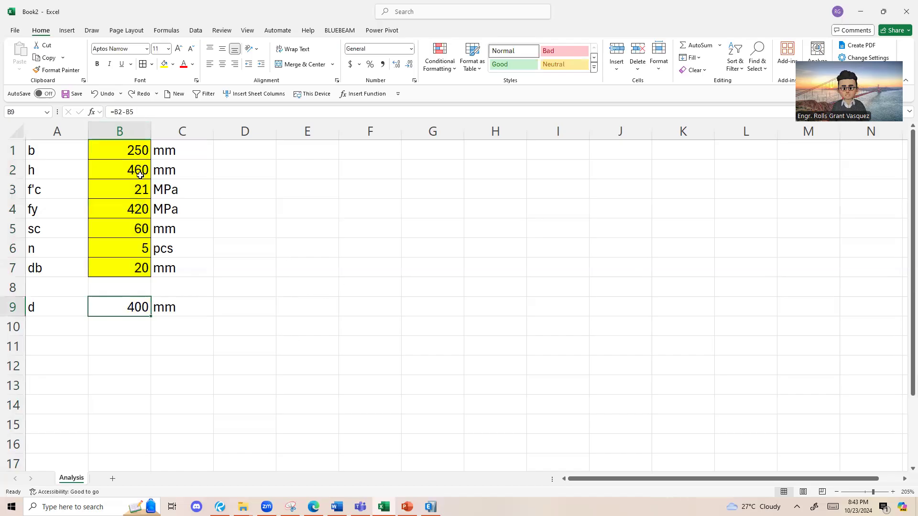
{"action": "left_click", "coordinate": [140, 153]}
{"action": "left_click", "coordinate": [592, 205]}
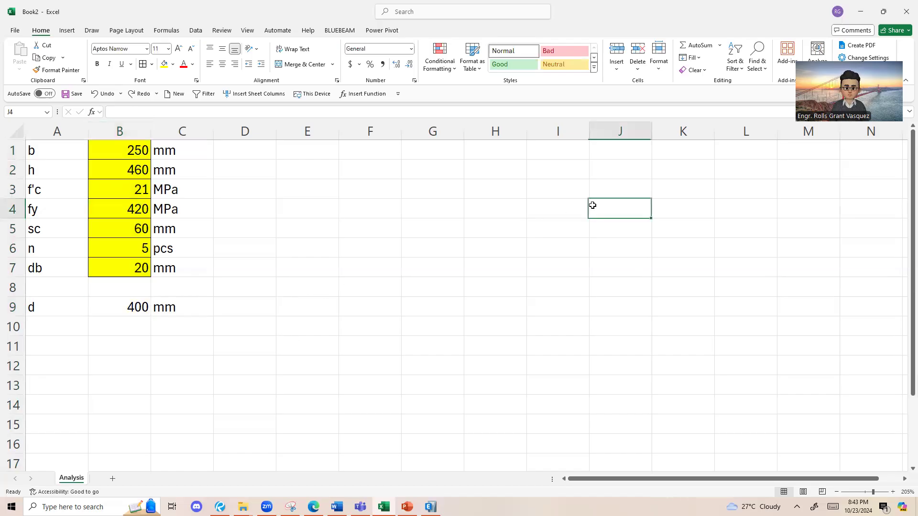
{"action": "left_click_drag", "start_coordinate": [112, 151], "coordinate": [119, 267]}
{"action": "left_click", "coordinate": [120, 319]}
Step: Shade the effective depth cell B9 light blue and outline it with a border to mark it as a calculated result
{"action": "left_click", "coordinate": [127, 307]}
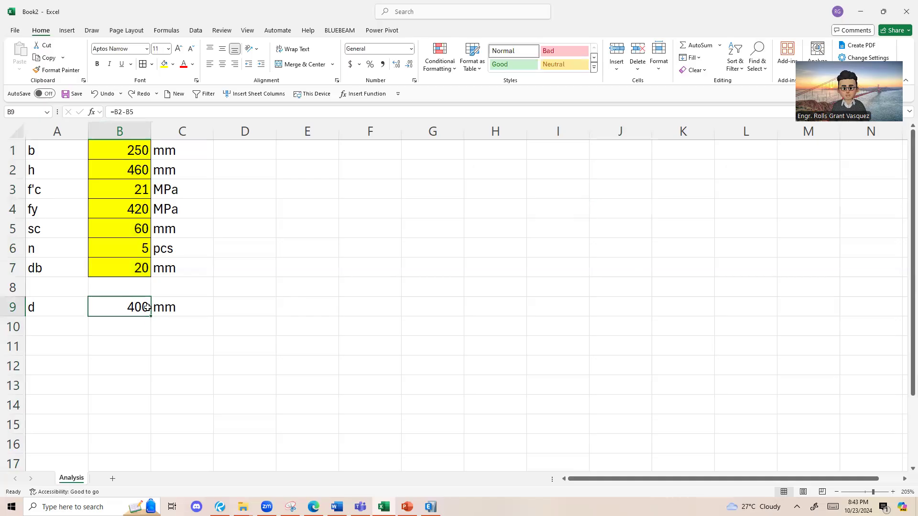
{"action": "left_click", "coordinate": [172, 64]}
{"action": "left_click", "coordinate": [187, 124]}
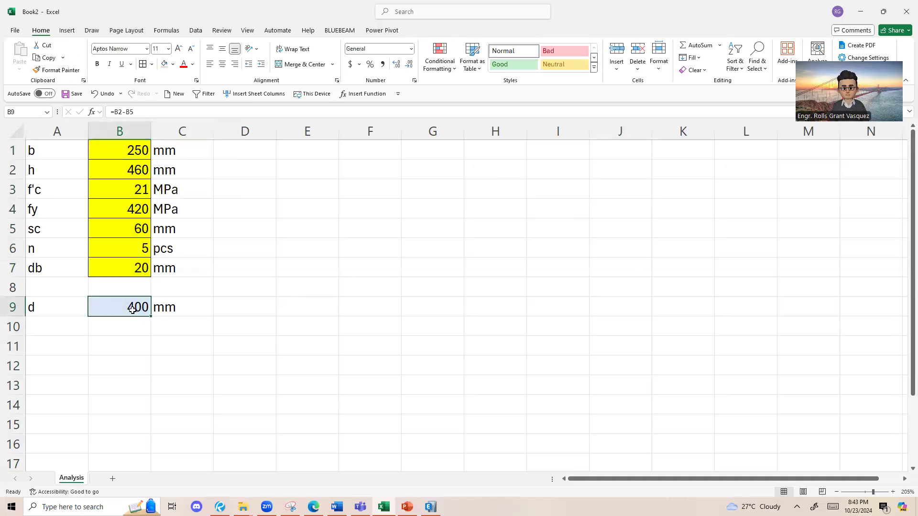
{"action": "left_click_drag", "start_coordinate": [237, 314], "coordinate": [240, 327]}
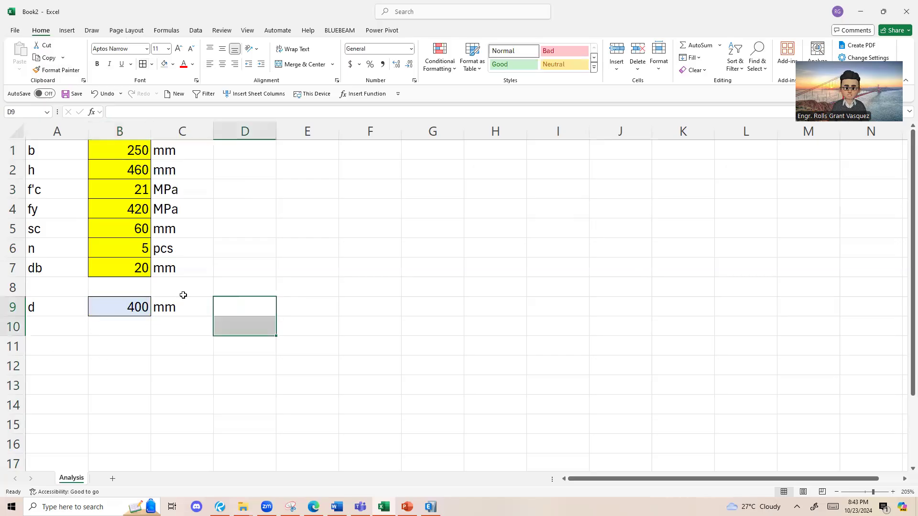
{"action": "left_click", "coordinate": [134, 319]}
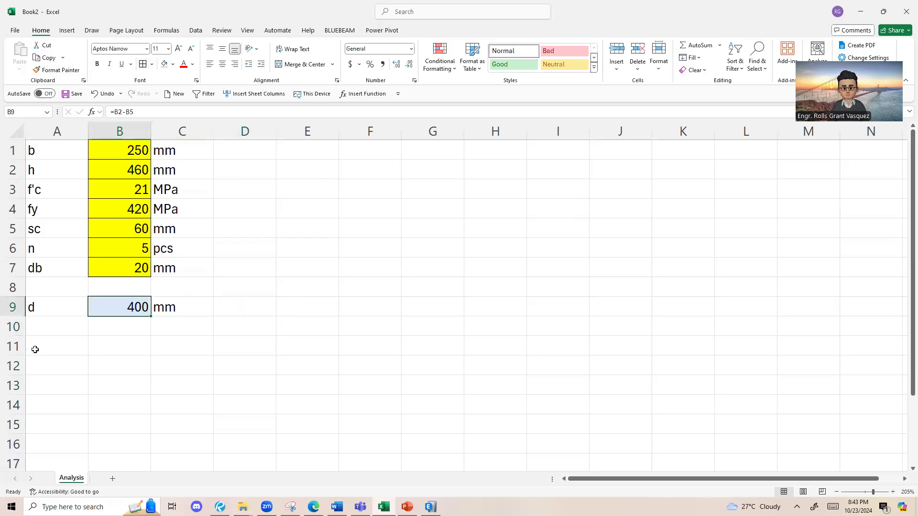
Step: Label cell A10 as As for the steel area, directly below d
{"action": "left_click", "coordinate": [61, 333]}
{"action": "type", "text": "As"}
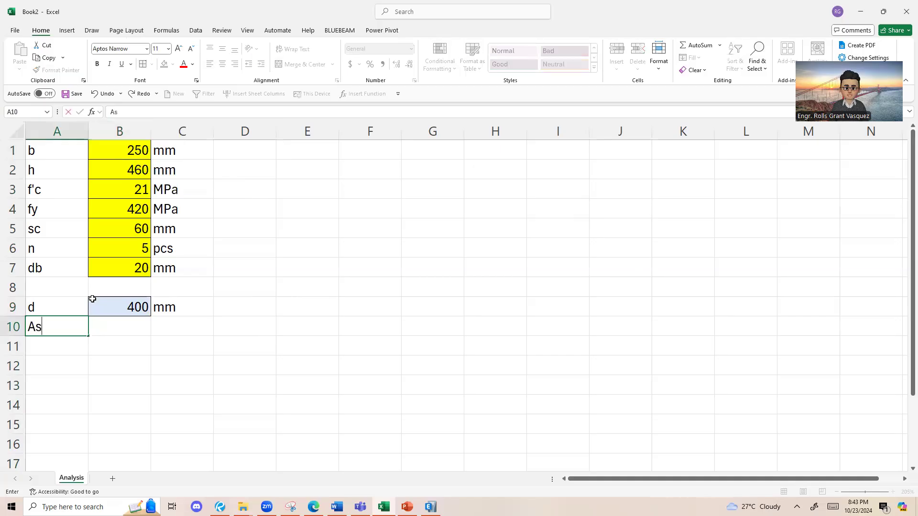
{"action": "key", "text": "Tab"}
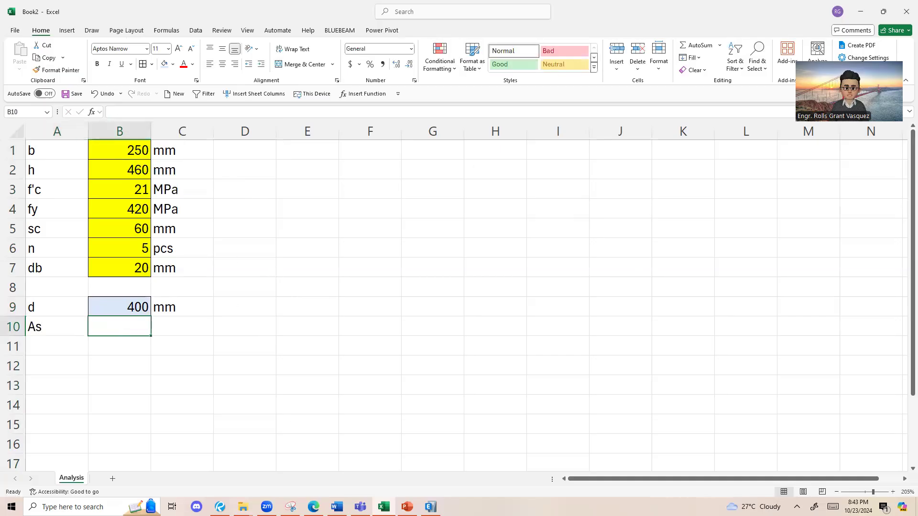
Step: Check the bottom bars of the beam section in Bluebeam Revu and start the As formula in B10 in Excel with =B6*
{"action": "key", "text": "alt+Tab"}
{"action": "scroll", "coordinate": [808, 228], "scroll_direction": "up", "scroll_amount": 3}
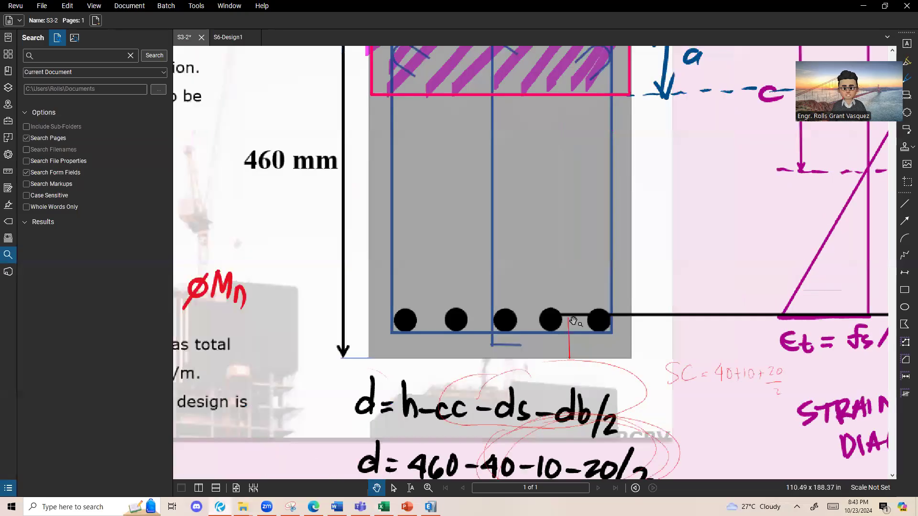
{"action": "scroll", "coordinate": [569, 347], "scroll_direction": "up", "scroll_amount": 3}
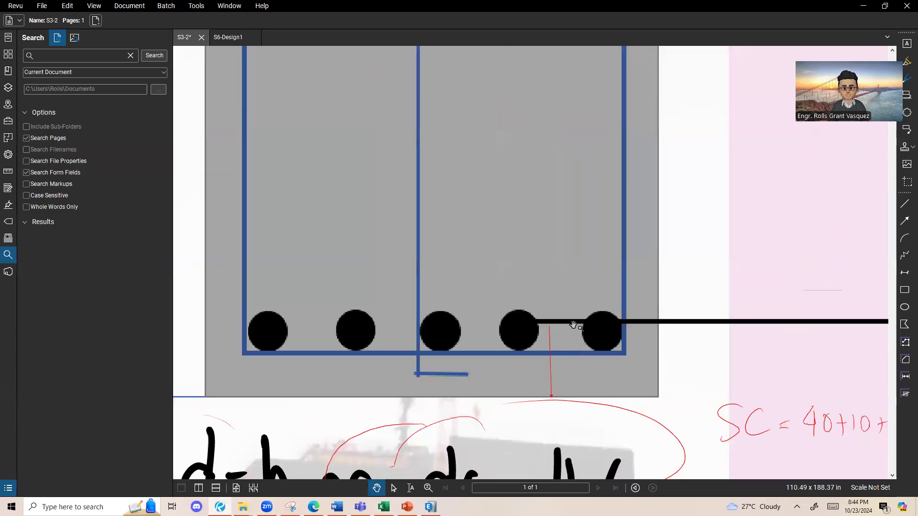
{"action": "key", "text": "alt+Tab"}
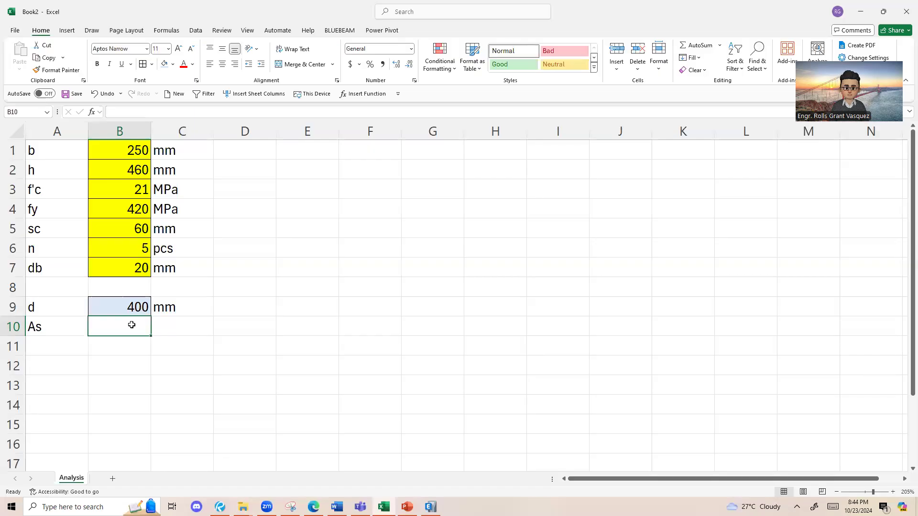
{"action": "type", "text": "="}
{"action": "left_click", "coordinate": [136, 248]}
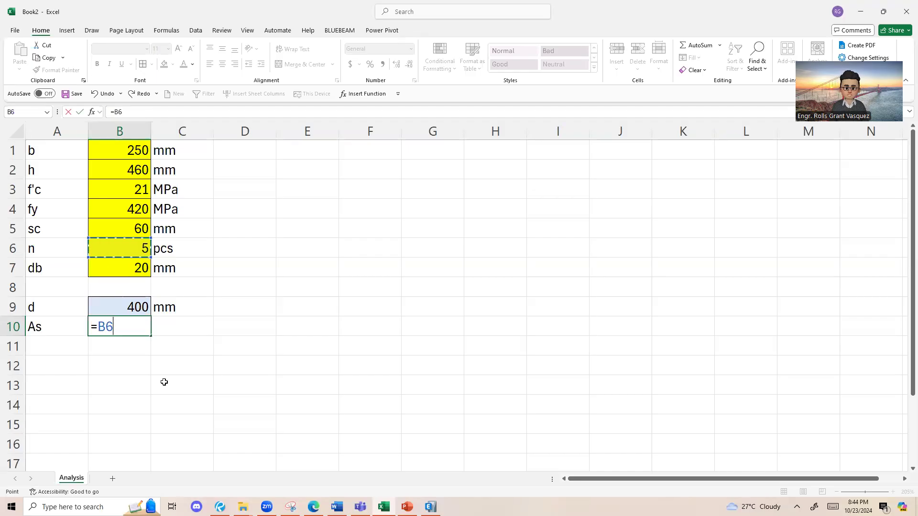
{"action": "type", "text": "*3.14150"}
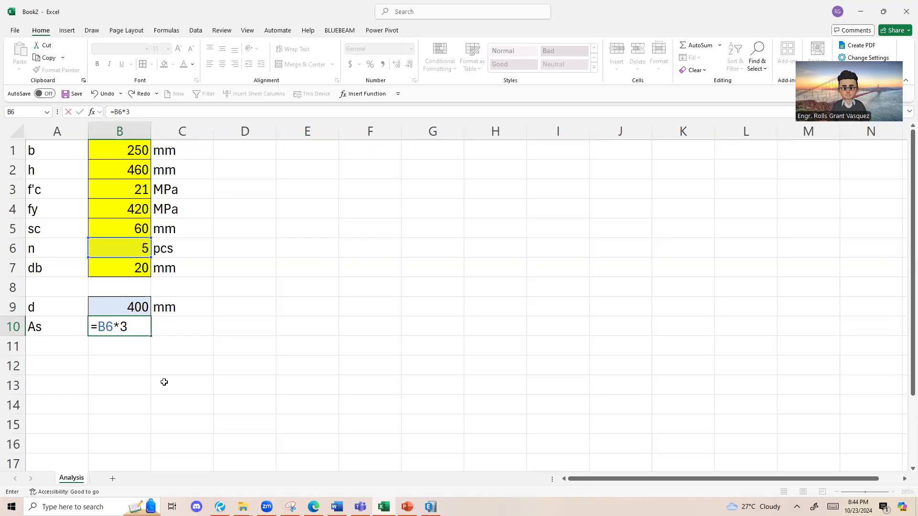
{"action": "key", "text": "BackSpace"}
{"action": "type", "text": "9"}
{"action": "key", "text": "BackSpace"}
{"action": "key", "text": "BackSpace"}
{"action": "key", "text": "BackSpace"}
{"action": "key", "text": "BackSpace"}
{"action": "key", "text": "BackSpace"}
{"action": "key", "text": "BackSpace"}
{"action": "key", "text": "BackSpace"}
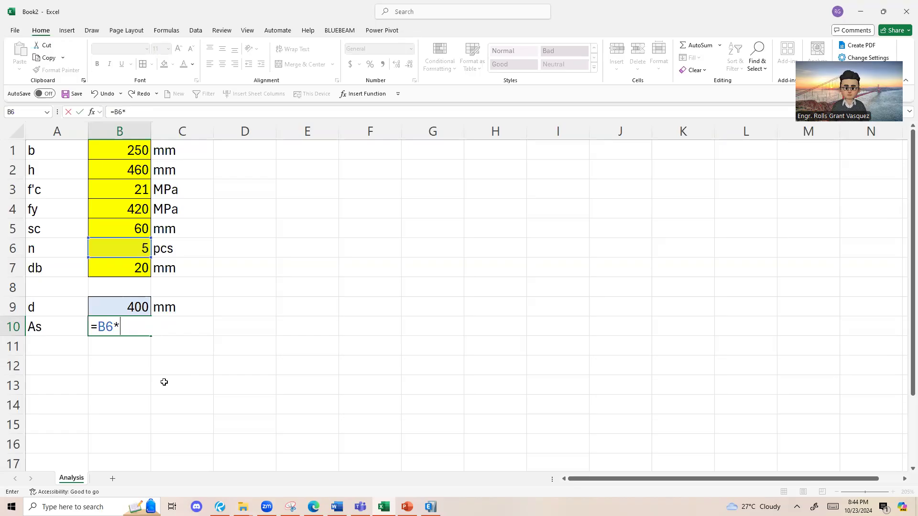
Step: Complete the steel area formula in B10 as =B6*PI()*B7^2/4
{"action": "type", "text": "PI()"}
{"action": "mouse_move", "coordinate": [137, 330]}
{"action": "left_mouse_down"}
{"action": "mouse_move", "coordinate": [121, 330]}
{"action": "mouse_move", "coordinate": [141, 329]}
{"action": "left_mouse_up"}
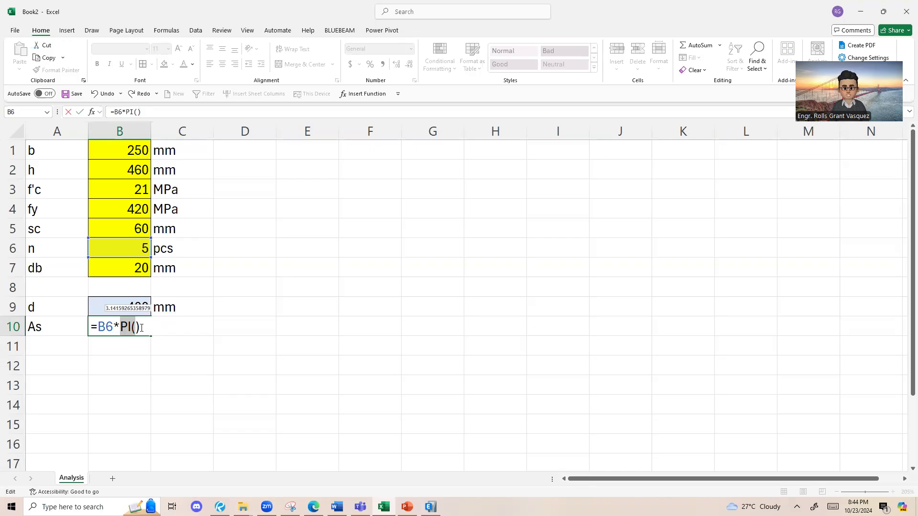
{"action": "left_click", "coordinate": [144, 330]}
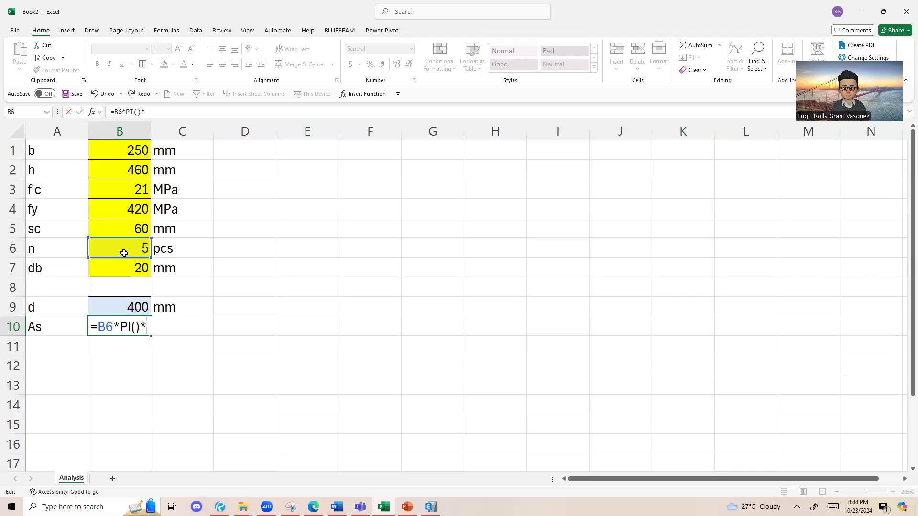
{"action": "left_click", "coordinate": [119, 269]}
{"action": "type", "text": "^"}
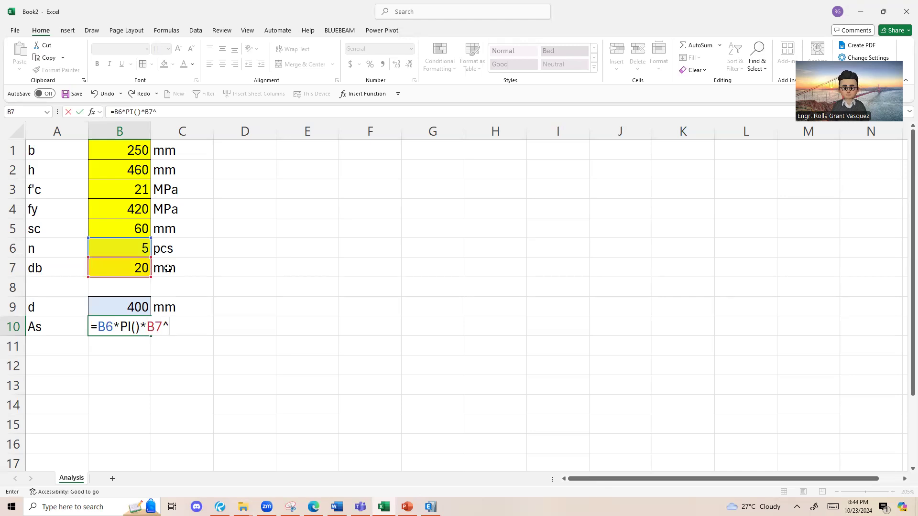
{"action": "left_click", "coordinate": [175, 328]}
{"action": "type", "text": "2/4"}
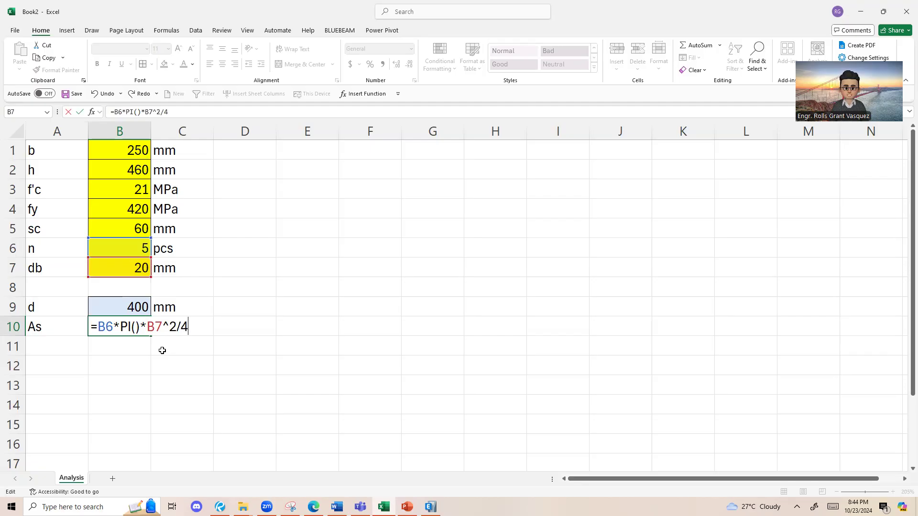
{"action": "mouse_move", "coordinate": [177, 327]}
{"action": "left_mouse_down"}
{"action": "mouse_move", "coordinate": [192, 327]}
{"action": "mouse_move", "coordinate": [160, 329]}
{"action": "mouse_move", "coordinate": [193, 321]}
{"action": "left_mouse_up"}
{"action": "key", "text": "Return"}
Step: Copy the mm unit from C9 into C10 and change it to mm2 for the steel area
{"action": "left_click", "coordinate": [164, 333]}
{"action": "left_click", "coordinate": [177, 310]}
{"action": "left_click", "coordinate": [177, 330]}
{"action": "left_click", "coordinate": [172, 315]}
{"action": "key", "text": "ctrl+c"}
{"action": "left_click", "coordinate": [178, 320]}
{"action": "key", "text": "ctrl+v"}
{"action": "double_click", "coordinate": [190, 322]}
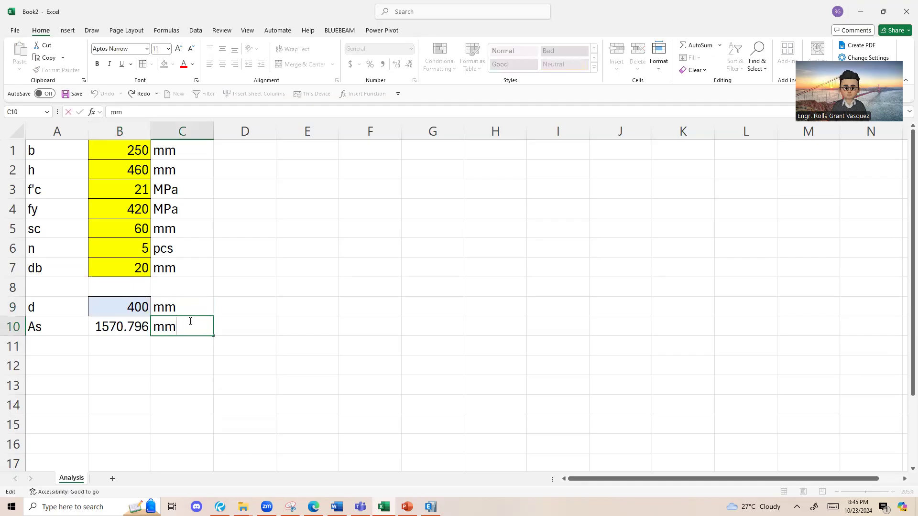
{"action": "type", "text": "2"}
{"action": "key", "text": "Return"}
{"action": "left_click", "coordinate": [191, 329]}
{"action": "double_click", "coordinate": [197, 328]}
Step: Shade the steel area cell B10 light blue to match the effective depth cell
{"action": "left_click", "coordinate": [101, 325]}
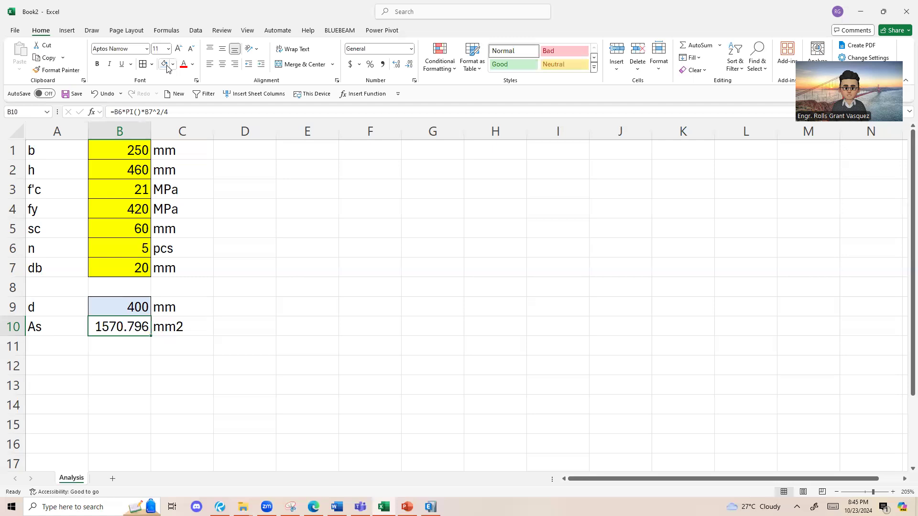
{"action": "left_click", "coordinate": [181, 334]}
{"action": "left_click", "coordinate": [118, 320]}
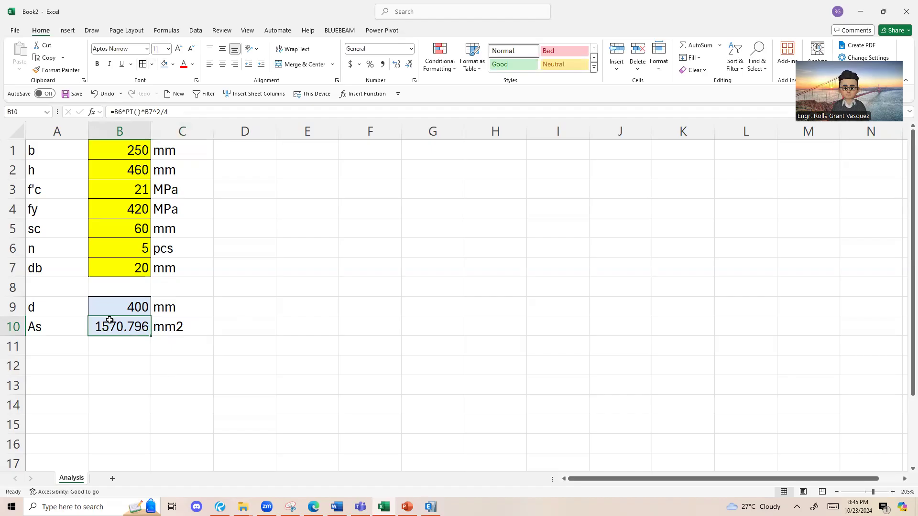
{"action": "left_click", "coordinate": [120, 308], "text": "ctrl"}
{"action": "key", "text": "shift+Down"}
{"action": "key", "text": "Down"}
{"action": "key", "text": "Up"}
{"action": "key", "text": "shift+Down"}
{"action": "key", "text": "Down"}
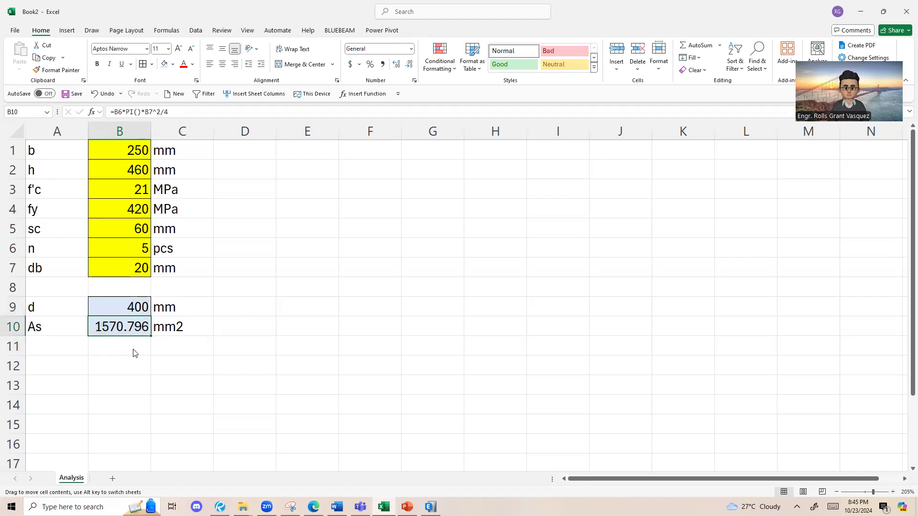
{"action": "left_click", "coordinate": [325, 177]}
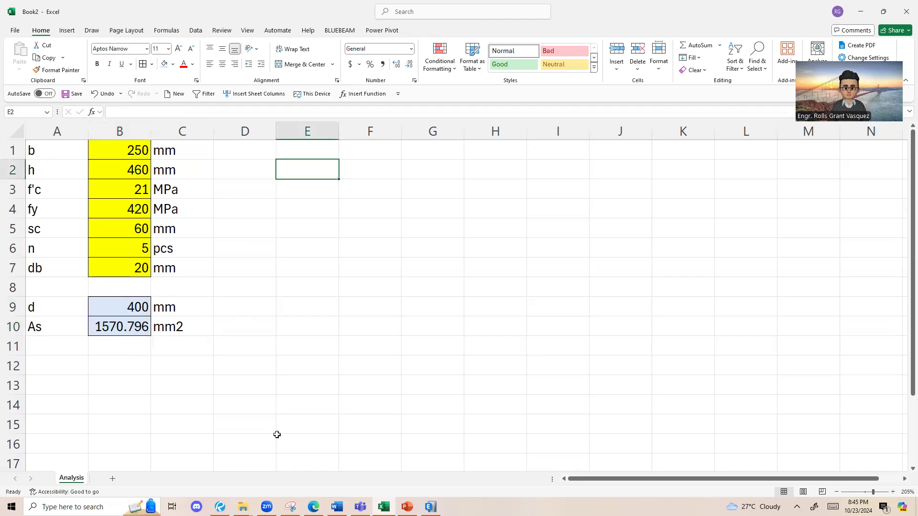
Step: Switch to PowerPoint and examine the Equilibrium formula 0.85f'cab = Asfs on the Analysis Procedure slide
{"action": "left_click", "coordinate": [357, 451]}
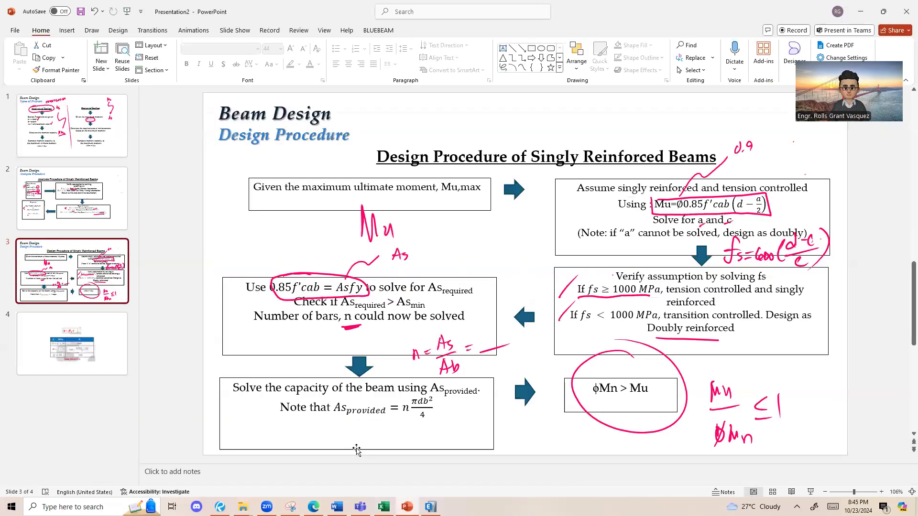
{"action": "left_click", "coordinate": [55, 196]}
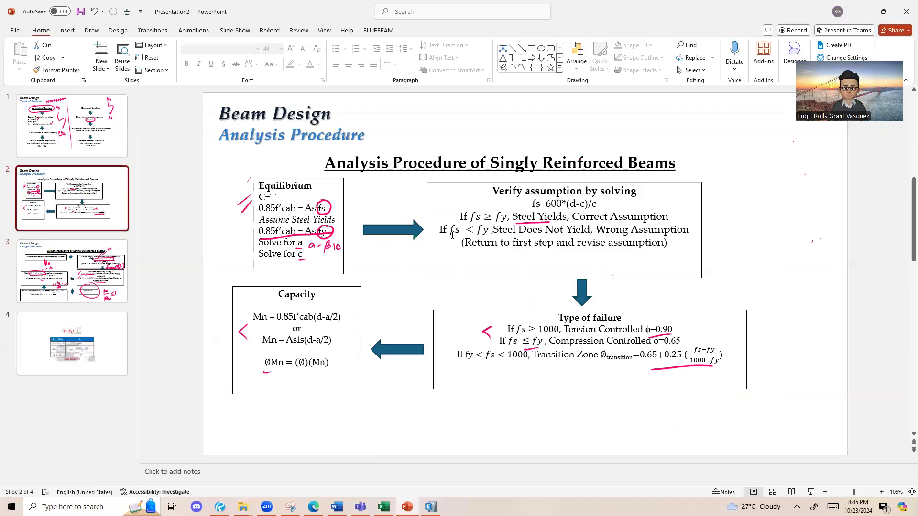
{"action": "scroll", "coordinate": [214, 195], "scroll_direction": "up", "scroll_amount": 9, "text": "ctrl"}
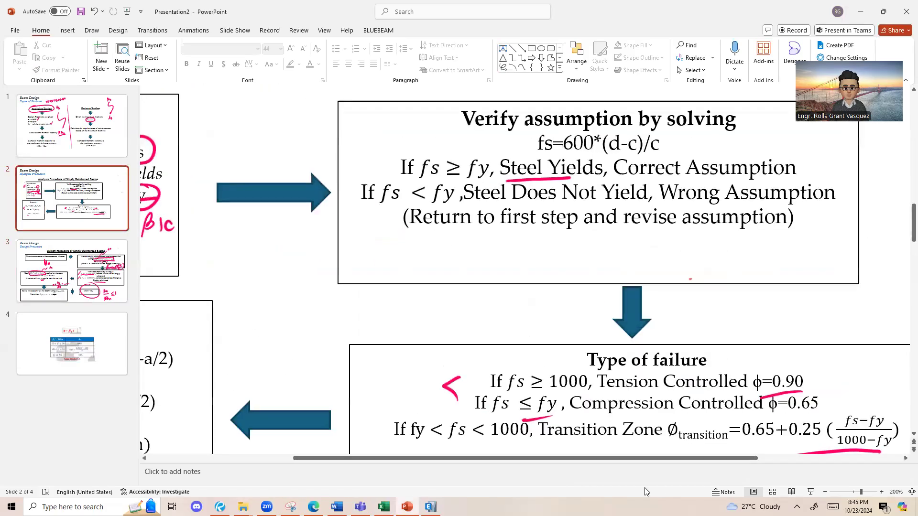
{"action": "left_click_drag", "start_coordinate": [684, 459], "coordinate": [507, 456]}
{"action": "scroll", "coordinate": [331, 296], "scroll_direction": "up", "scroll_amount": 1}
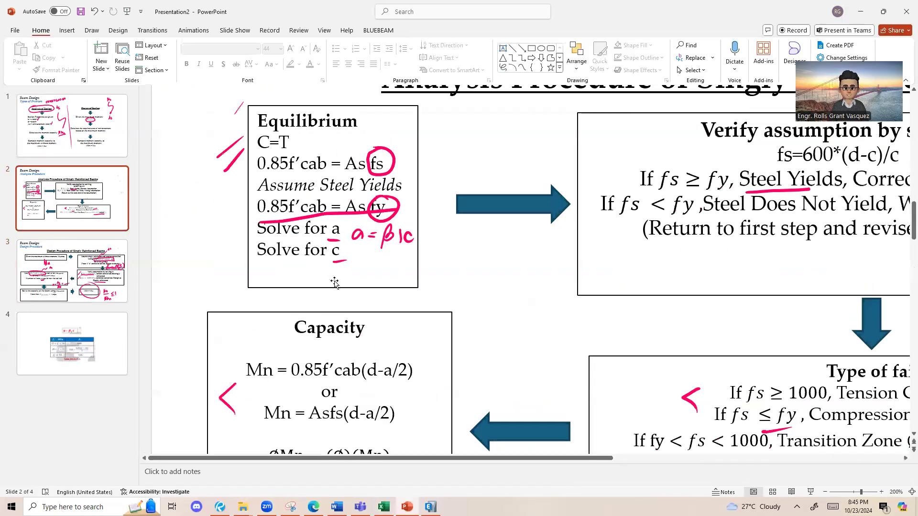
{"action": "left_click_drag", "start_coordinate": [258, 143], "coordinate": [391, 160]}
{"action": "left_click", "coordinate": [261, 161]}
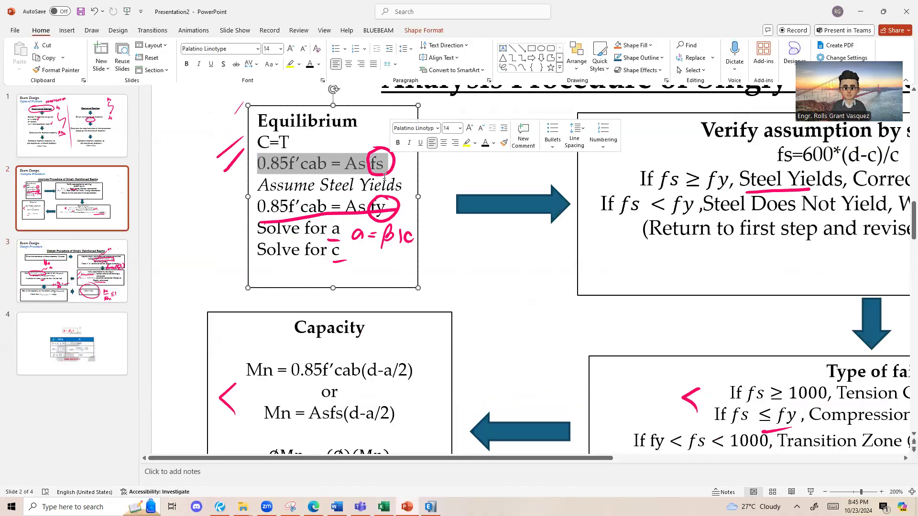
Step: Examine the steel-yields equation 0.85f'cab = Asfy in the slide's Equilibrium box and return to Excel
{"action": "left_click", "coordinate": [386, 206]}
{"action": "left_click", "coordinate": [295, 207]}
{"action": "left_click_drag", "start_coordinate": [258, 207], "coordinate": [380, 204]}
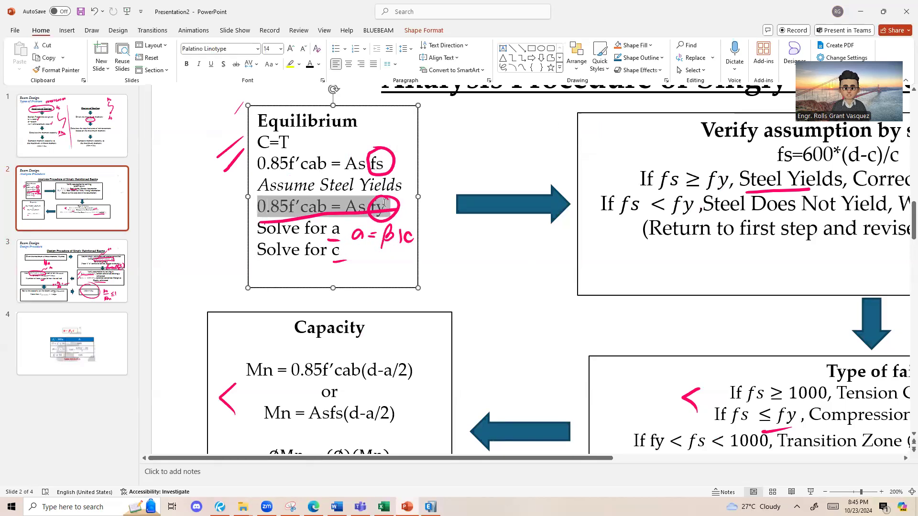
{"action": "left_click", "coordinate": [419, 199]}
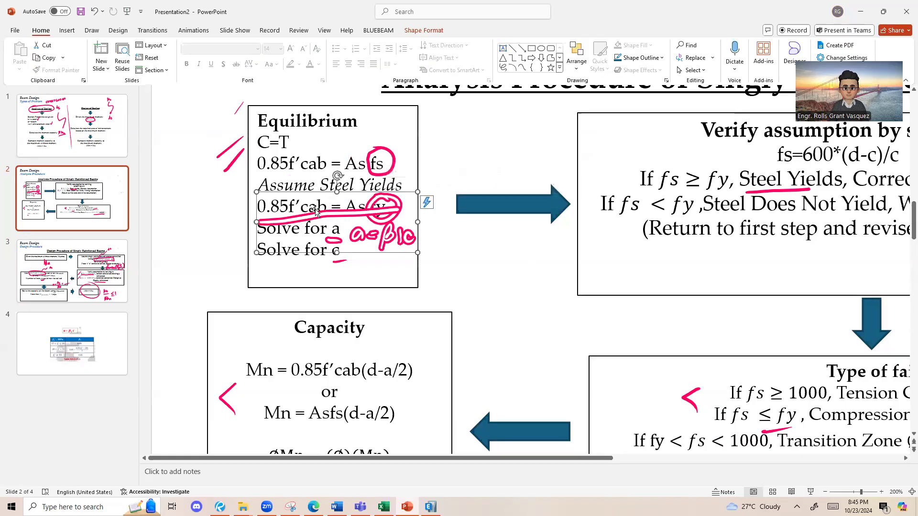
{"action": "left_click", "coordinate": [310, 208]}
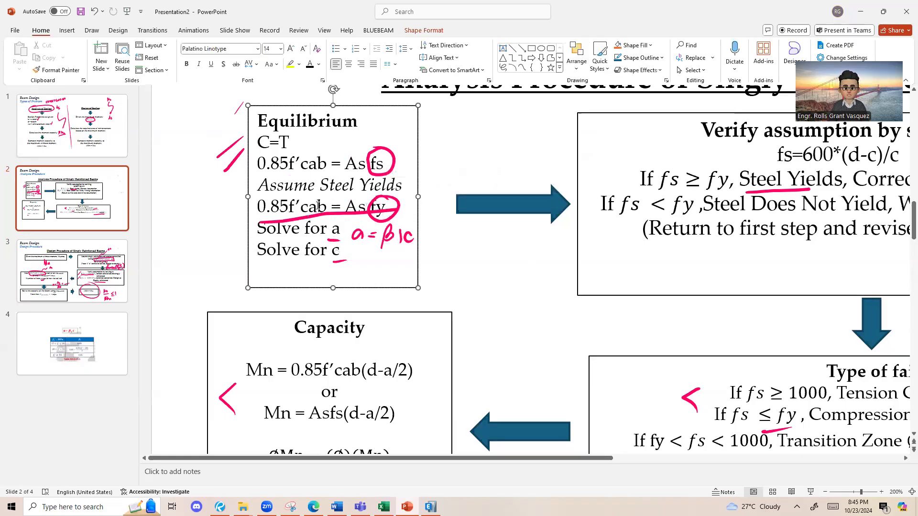
{"action": "key", "text": "alt+Tab"}
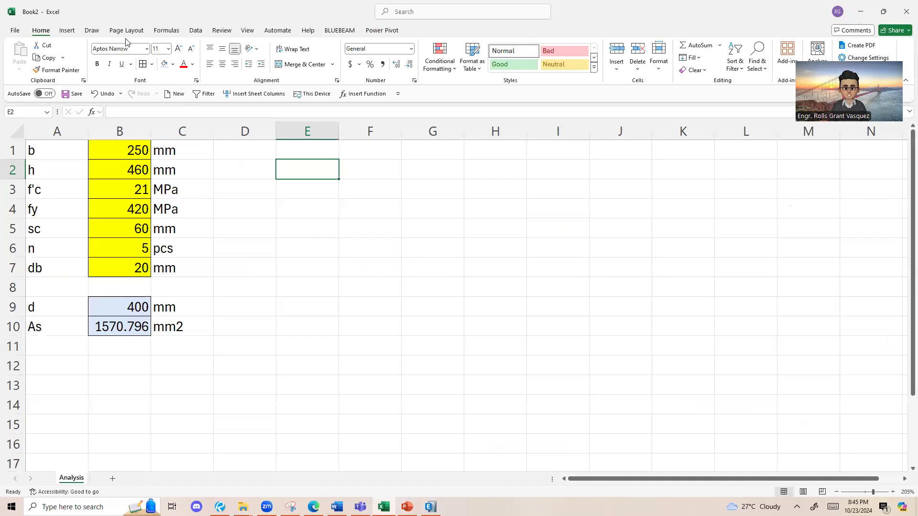
Step: Handwrite 0.85f'cab = Asfy in green ink beside the data, with a = Asfy/0.85f'cb circled beneath it
{"action": "left_click", "coordinate": [91, 31]}
{"action": "mouse_move", "coordinate": [359, 243]}
{"action": "left_mouse_down"}
{"action": "mouse_move", "coordinate": [360, 258]}
{"action": "mouse_move", "coordinate": [355, 243]}
{"action": "left_mouse_up"}
{"action": "left_click_drag", "start_coordinate": [365, 255], "coordinate": [369, 255]}
{"action": "left_click_drag", "start_coordinate": [379, 240], "coordinate": [384, 240]}
{"action": "mouse_move", "coordinate": [387, 242]}
{"action": "left_mouse_down"}
{"action": "mouse_move", "coordinate": [387, 257]}
{"action": "mouse_move", "coordinate": [401, 240]}
{"action": "left_mouse_up"}
{"action": "mouse_move", "coordinate": [416, 235]}
{"action": "left_mouse_down"}
{"action": "mouse_move", "coordinate": [403, 255]}
{"action": "mouse_move", "coordinate": [420, 243]}
{"action": "left_mouse_up"}
{"action": "left_click_drag", "start_coordinate": [425, 226], "coordinate": [440, 257]}
{"action": "mouse_move", "coordinate": [457, 247]}
{"action": "left_mouse_down"}
{"action": "mouse_move", "coordinate": [463, 259]}
{"action": "mouse_move", "coordinate": [522, 244]}
{"action": "left_mouse_up"}
{"action": "mouse_move", "coordinate": [540, 232]}
{"action": "left_mouse_down"}
{"action": "mouse_move", "coordinate": [536, 252]}
{"action": "mouse_move", "coordinate": [545, 251]}
{"action": "left_mouse_up"}
{"action": "left_click_drag", "start_coordinate": [559, 238], "coordinate": [550, 252]}
{"action": "left_click_drag", "start_coordinate": [582, 226], "coordinate": [568, 269]}
{"action": "left_click_drag", "start_coordinate": [437, 294], "coordinate": [446, 307]}
{"action": "left_click_drag", "start_coordinate": [463, 295], "coordinate": [475, 293]}
{"action": "mouse_move", "coordinate": [465, 302]}
{"action": "left_mouse_down"}
{"action": "mouse_move", "coordinate": [503, 283]}
{"action": "mouse_move", "coordinate": [510, 292]}
{"action": "left_mouse_up"}
{"action": "left_click_drag", "start_coordinate": [515, 293], "coordinate": [508, 303]}
{"action": "left_click_drag", "start_coordinate": [517, 302], "coordinate": [546, 312]}
{"action": "left_click_drag", "start_coordinate": [481, 318], "coordinate": [549, 309]}
{"action": "left_click_drag", "start_coordinate": [494, 339], "coordinate": [502, 353]}
{"action": "left_click_drag", "start_coordinate": [512, 337], "coordinate": [526, 340]}
{"action": "left_click_drag", "start_coordinate": [520, 343], "coordinate": [526, 359]}
{"action": "left_click_drag", "start_coordinate": [532, 355], "coordinate": [534, 358]}
{"action": "left_click_drag", "start_coordinate": [548, 329], "coordinate": [554, 356]}
{"action": "left_click_drag", "start_coordinate": [568, 331], "coordinate": [570, 359]}
{"action": "mouse_move", "coordinate": [564, 296]}
{"action": "left_mouse_down"}
{"action": "mouse_move", "coordinate": [514, 385]}
{"action": "mouse_move", "coordinate": [500, 250]}
{"action": "left_mouse_up"}
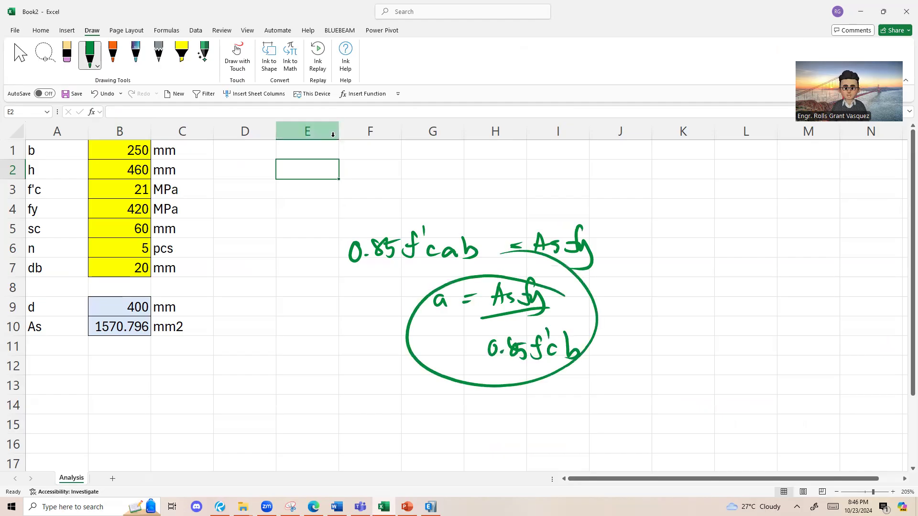
Step: Label cell D1 as a for the depth of the stress block
{"action": "left_click", "coordinate": [244, 169]}
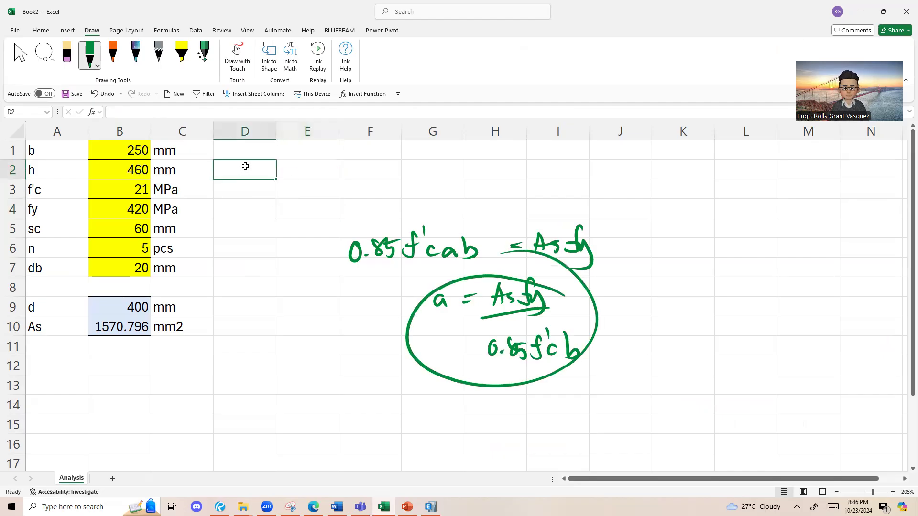
{"action": "left_click", "coordinate": [56, 349]}
{"action": "left_click", "coordinate": [259, 151]}
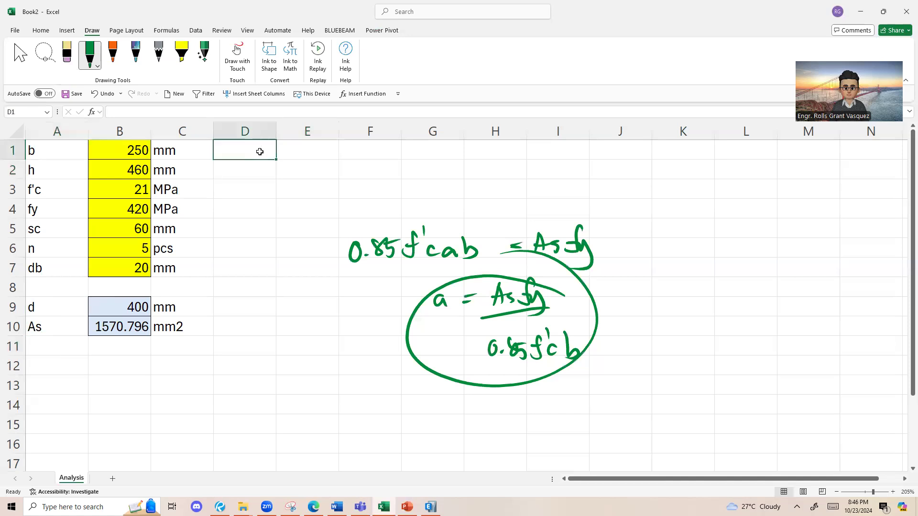
{"action": "type", "text": "a"}
Step: Start the stress block depth formula in E1 with steel area times yield strength, =B10*B4
{"action": "left_click", "coordinate": [285, 184]}
{"action": "left_click", "coordinate": [286, 154]}
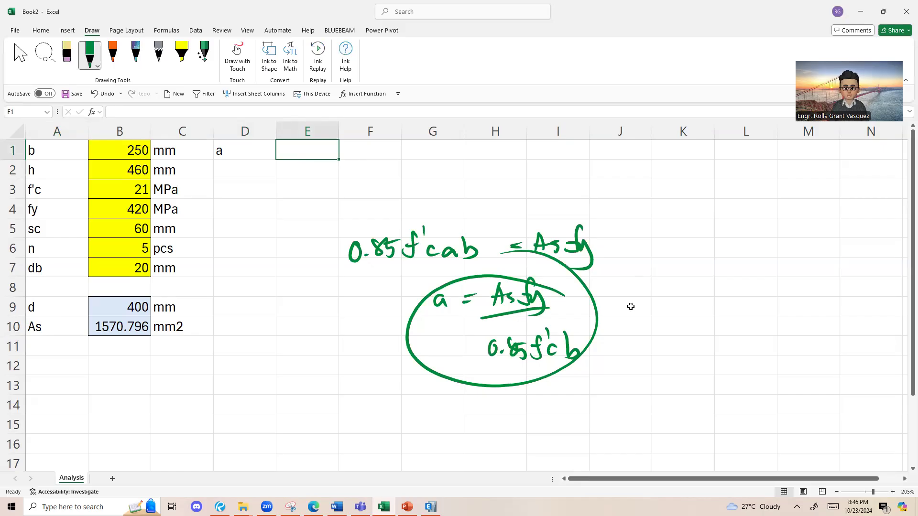
{"action": "type", "text": "="}
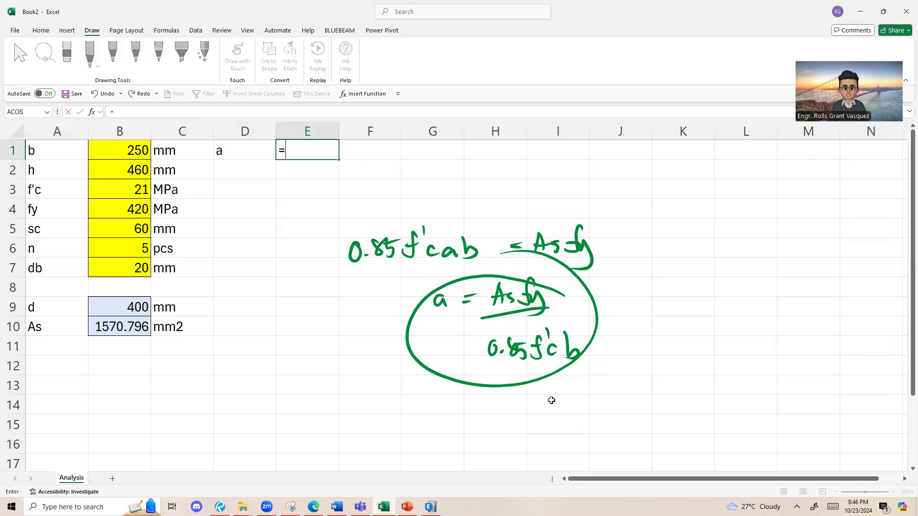
{"action": "left_click", "coordinate": [135, 324]}
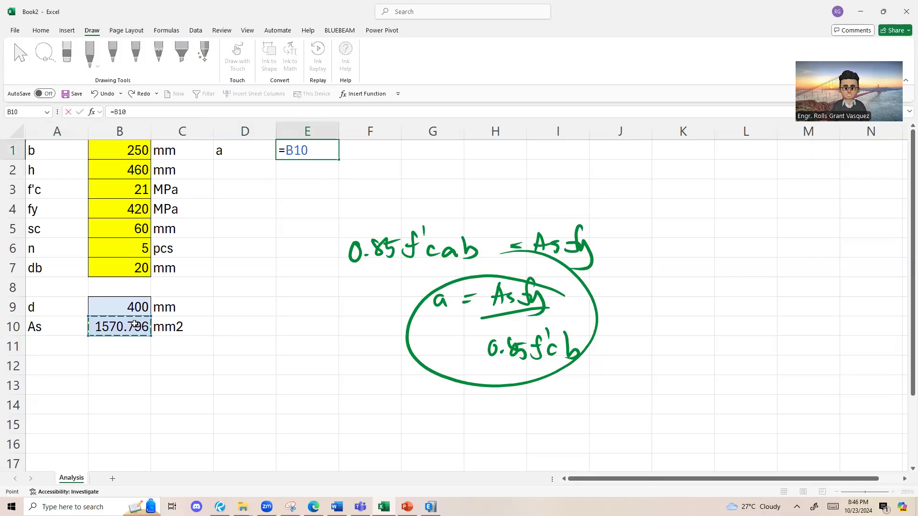
{"action": "type", "text": "*"}
{"action": "left_click", "coordinate": [120, 221]}
{"action": "left_click", "coordinate": [121, 203]}
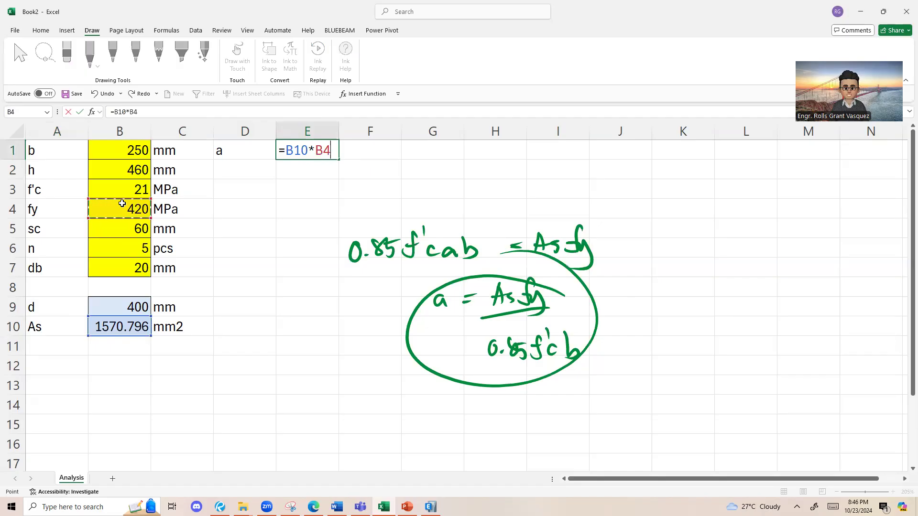
Step: Complete the E1 formula as =B10*B4/(0.85*B3*B1), dividing by 0.85 times f'c times b
{"action": "type", "text": "/(0.85"}
{"action": "left_click", "coordinate": [128, 190]}
{"action": "type", "text": "*"}
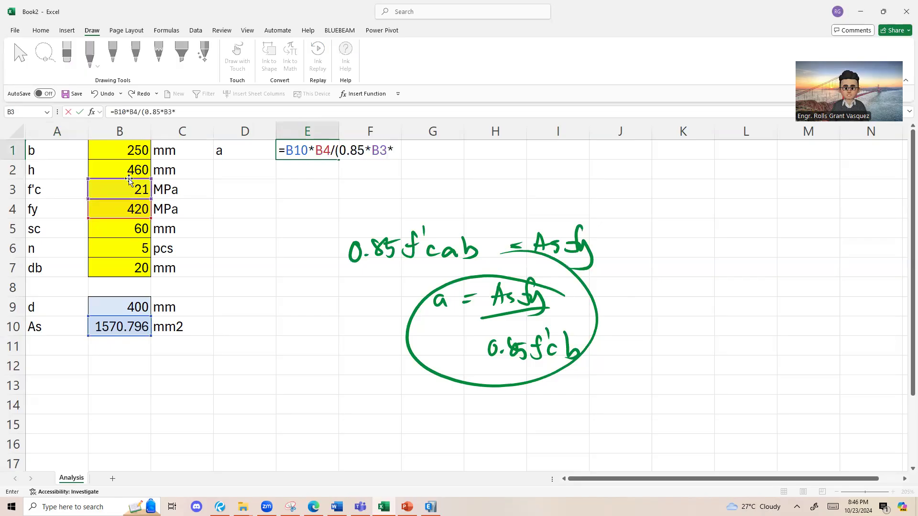
{"action": "left_click", "coordinate": [132, 150]}
{"action": "type", "text": ")"}
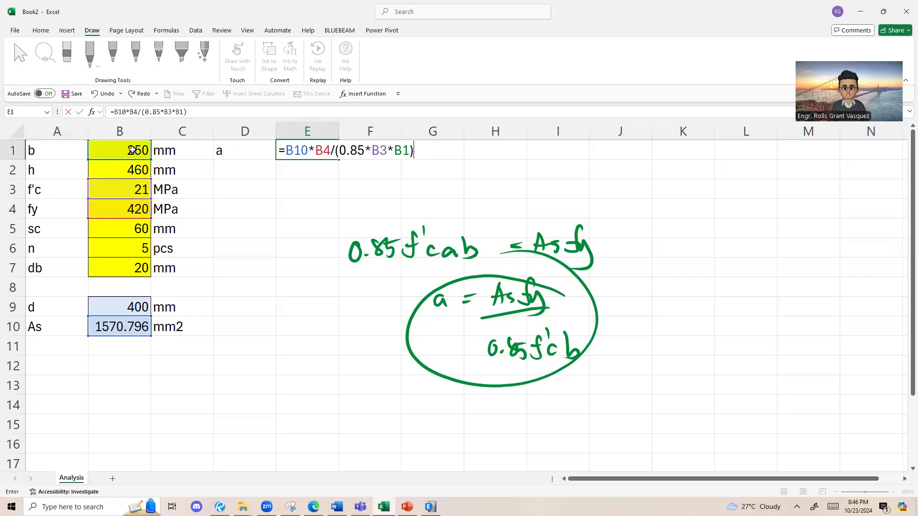
{"action": "key", "text": "Return"}
{"action": "key", "text": "Up"}
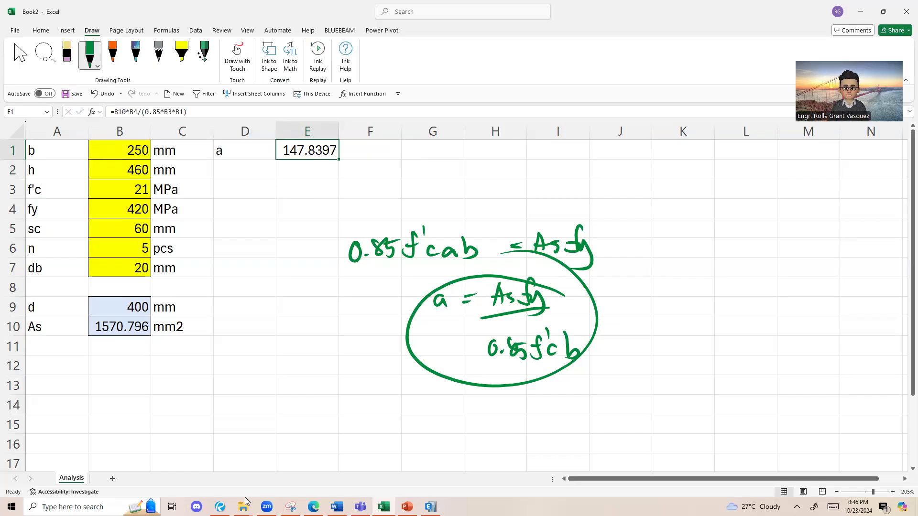
Step: Switch to the Revu handwritten solution, examine the worked values of a and c, and return to Excel
{"action": "key", "text": "alt+Tab"}
{"action": "scroll", "coordinate": [388, 353], "scroll_direction": "down", "scroll_amount": 5}
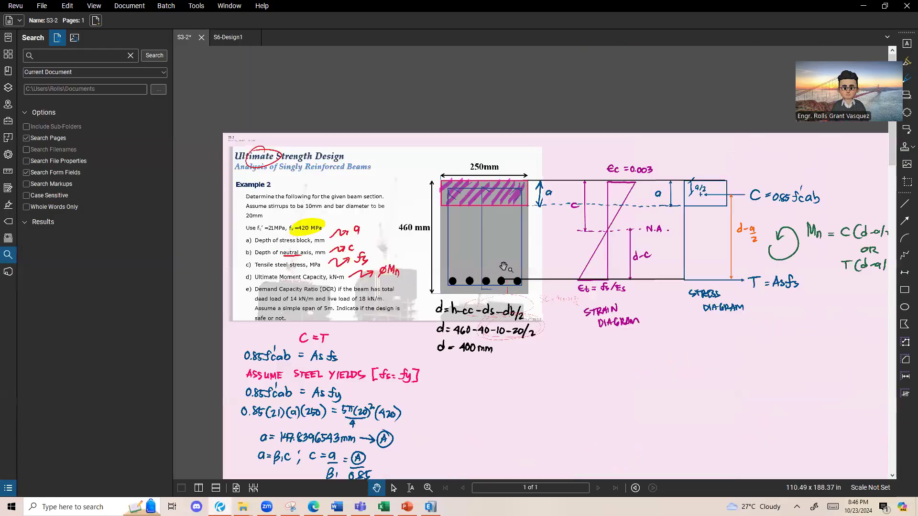
{"action": "scroll", "coordinate": [305, 433], "scroll_direction": "up", "scroll_amount": 2}
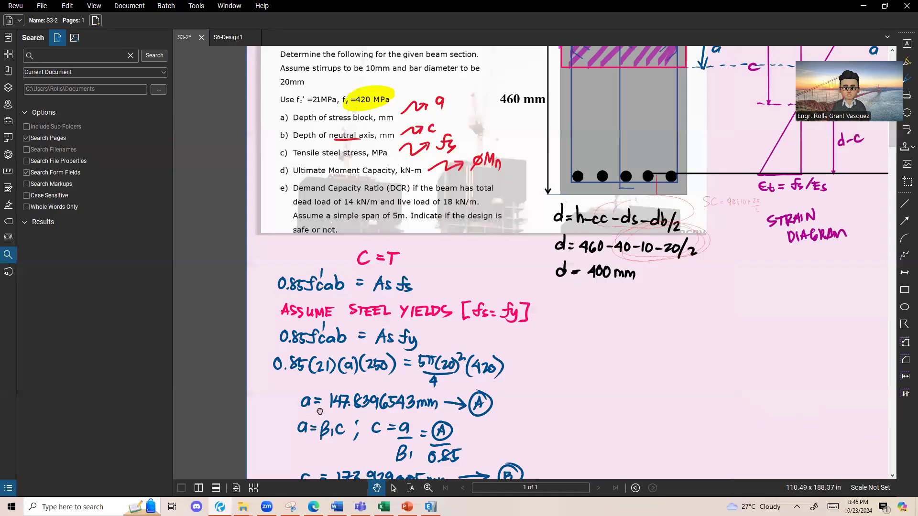
{"action": "scroll", "coordinate": [325, 345], "scroll_direction": "up", "scroll_amount": 2}
{"action": "scroll", "coordinate": [339, 335], "scroll_direction": "up", "scroll_amount": 2}
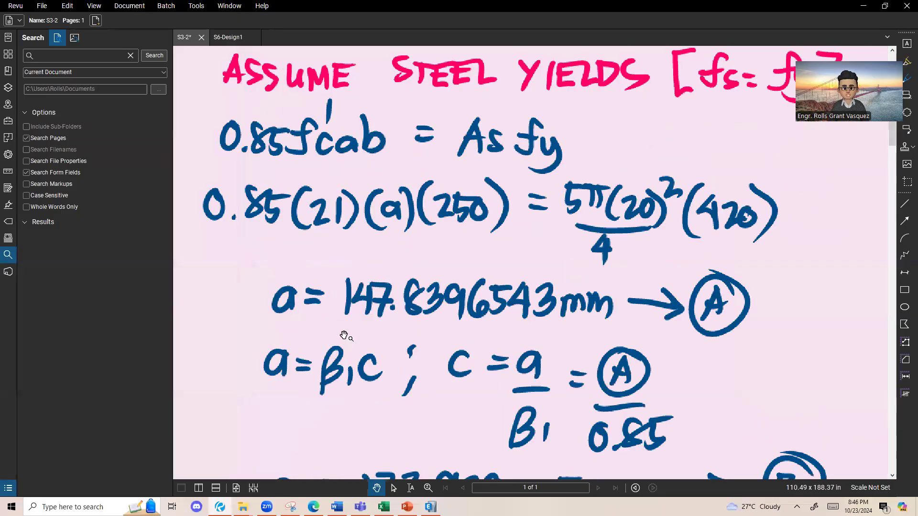
{"action": "scroll", "coordinate": [341, 332], "scroll_direction": "down", "scroll_amount": 1}
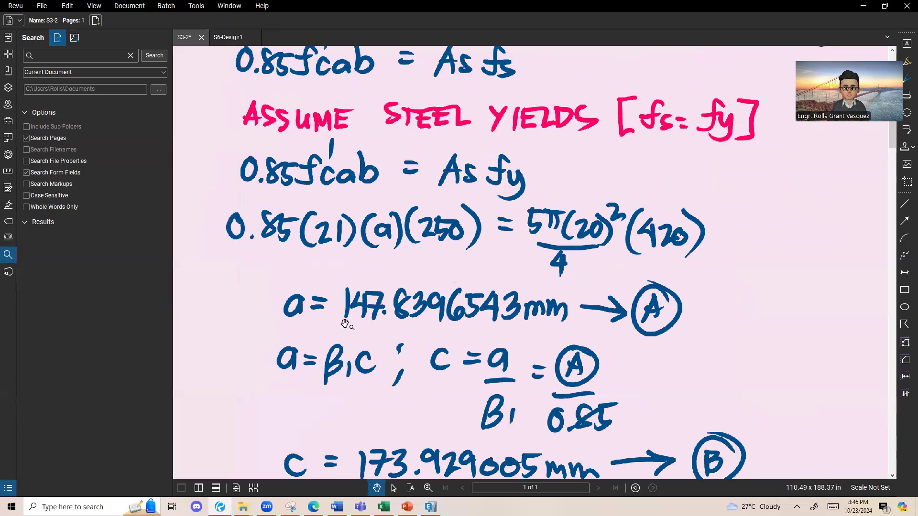
{"action": "scroll", "coordinate": [419, 341], "scroll_direction": "down", "scroll_amount": 2}
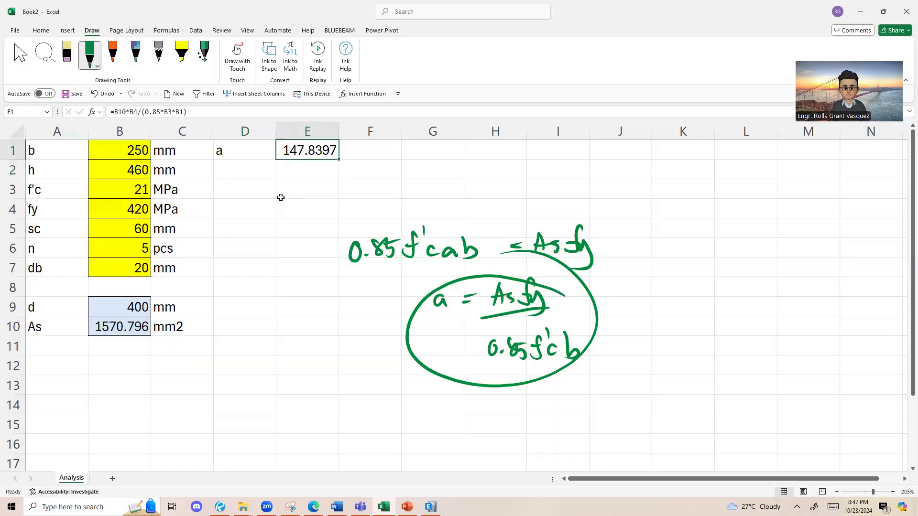
{"action": "key", "text": "alt+Tab"}
{"action": "left_click", "coordinate": [244, 154]}
{"action": "left_click", "coordinate": [249, 169]}
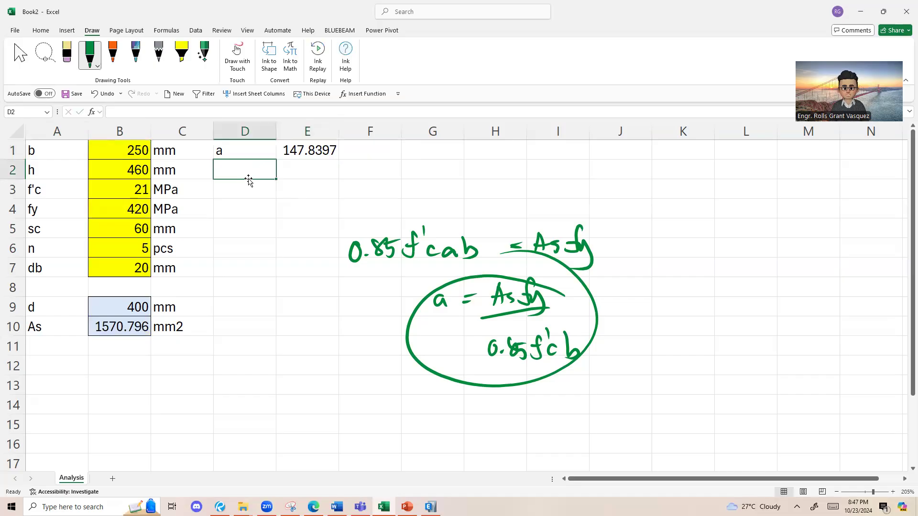
{"action": "type", "text": "c"}
{"action": "left_click", "coordinate": [318, 174]}
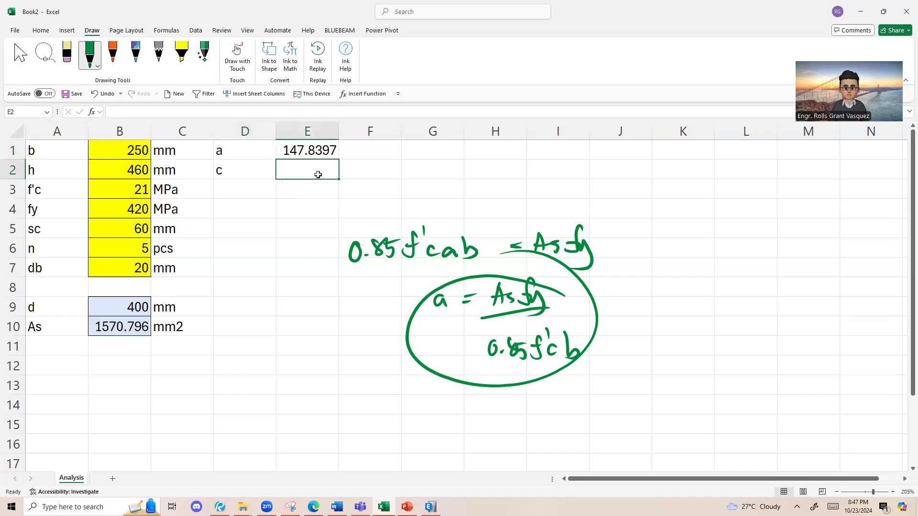
{"action": "left_click", "coordinate": [256, 170]}
{"action": "key", "text": "Delete"}
Step: Delete the handwritten green equations from the Analysis sheet
{"action": "left_click", "coordinate": [410, 246]}
{"action": "key", "text": "Delete"}
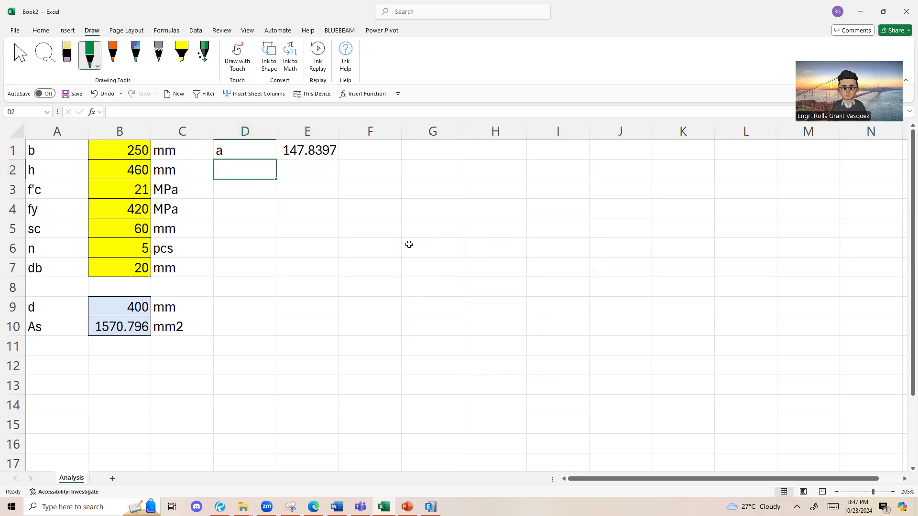
Step: Insert the Greek small letter beta symbol into cell D2
{"action": "left_click", "coordinate": [38, 31]}
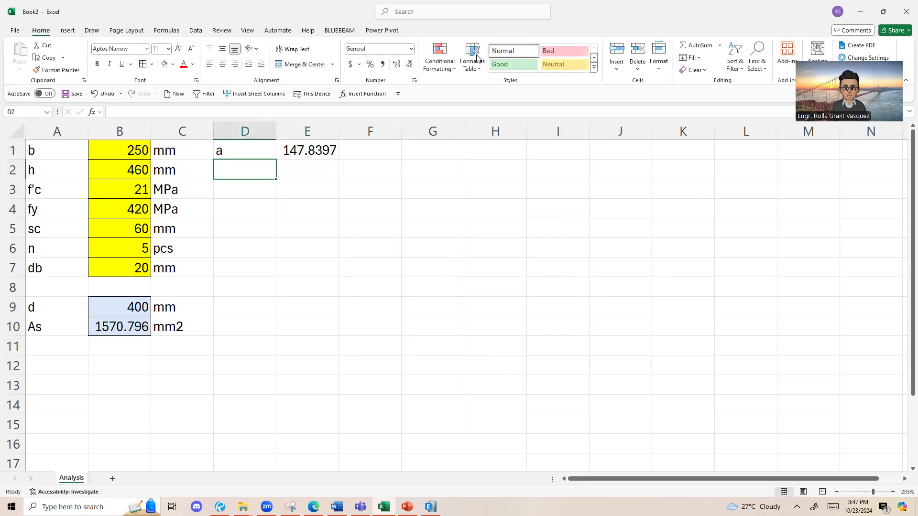
{"action": "left_click", "coordinate": [65, 32]}
{"action": "left_click", "coordinate": [779, 55]}
{"action": "left_click", "coordinate": [98, 291]}
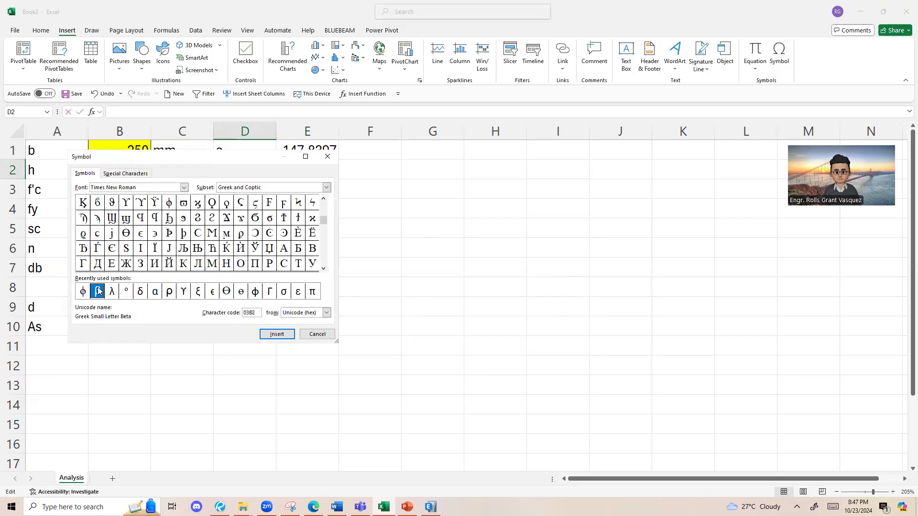
{"action": "left_click_drag", "start_coordinate": [163, 160], "coordinate": [563, 175]}
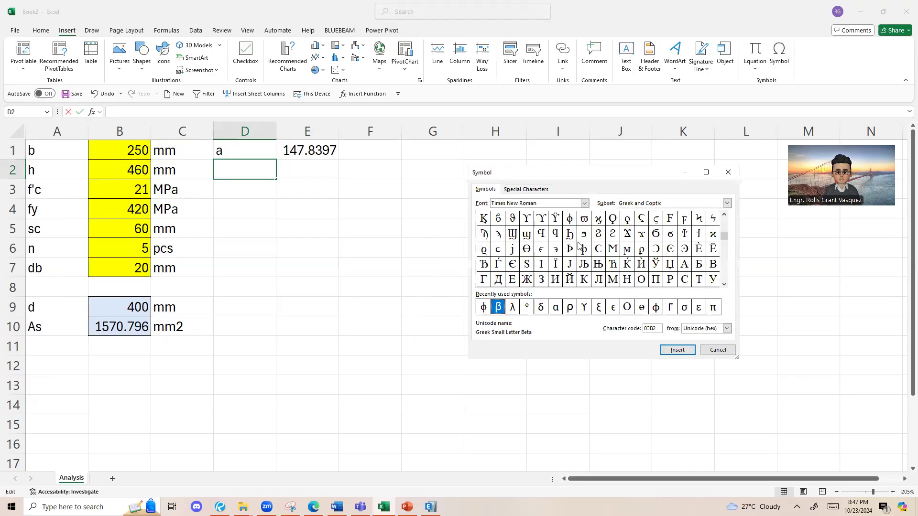
{"action": "left_click_drag", "start_coordinate": [723, 234], "coordinate": [724, 254]}
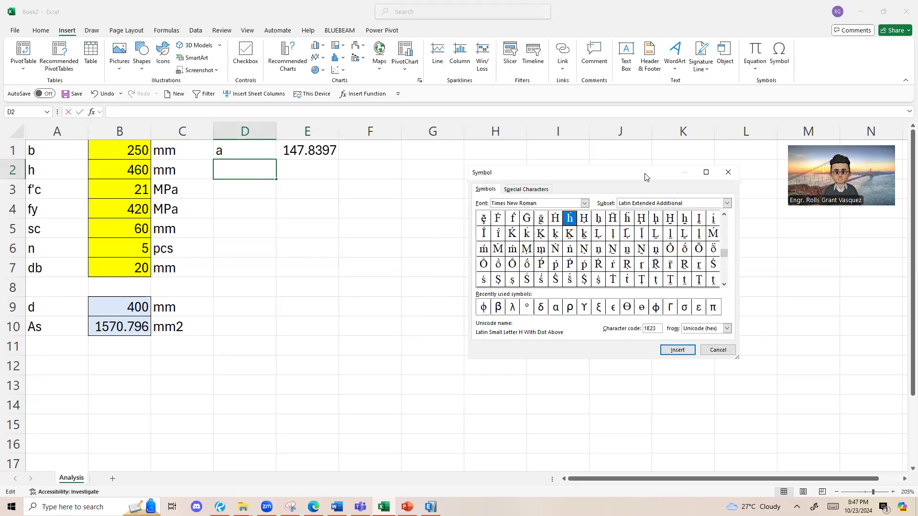
{"action": "left_click", "coordinate": [499, 307]}
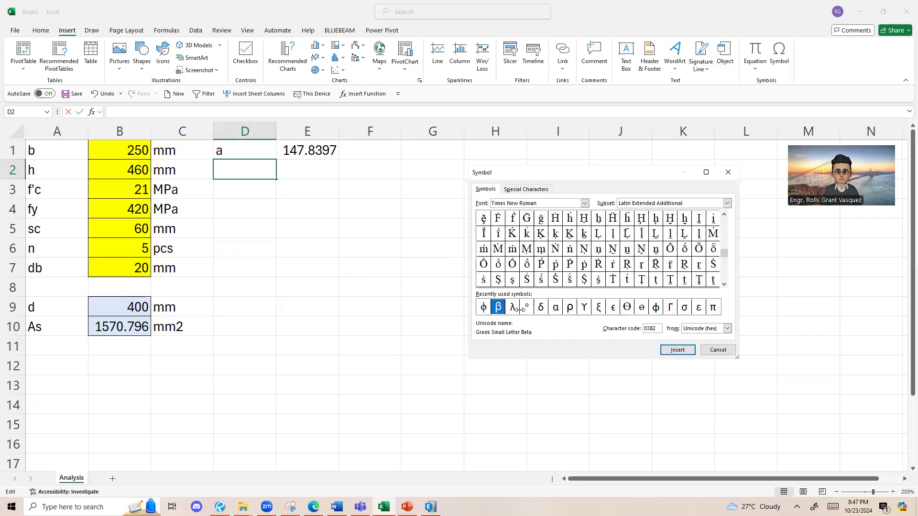
{"action": "left_click", "coordinate": [677, 349]}
{"action": "left_click", "coordinate": [718, 350]}
Step: Complete the D2 label as β1 and set its text to font size 11
{"action": "type", "text": "1"}
{"action": "key", "text": "shift+Left"}
{"action": "key", "text": "shift+Left"}
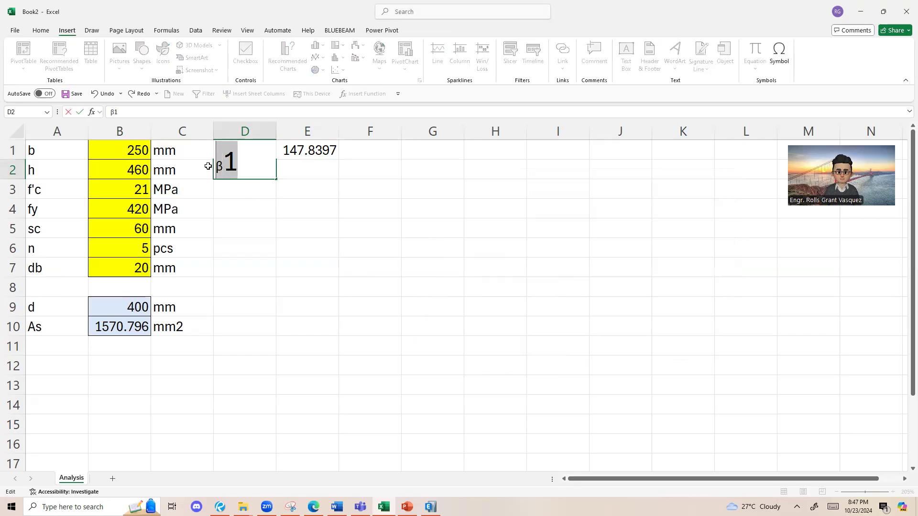
{"action": "left_click", "coordinate": [42, 30]}
{"action": "left_click", "coordinate": [158, 48]}
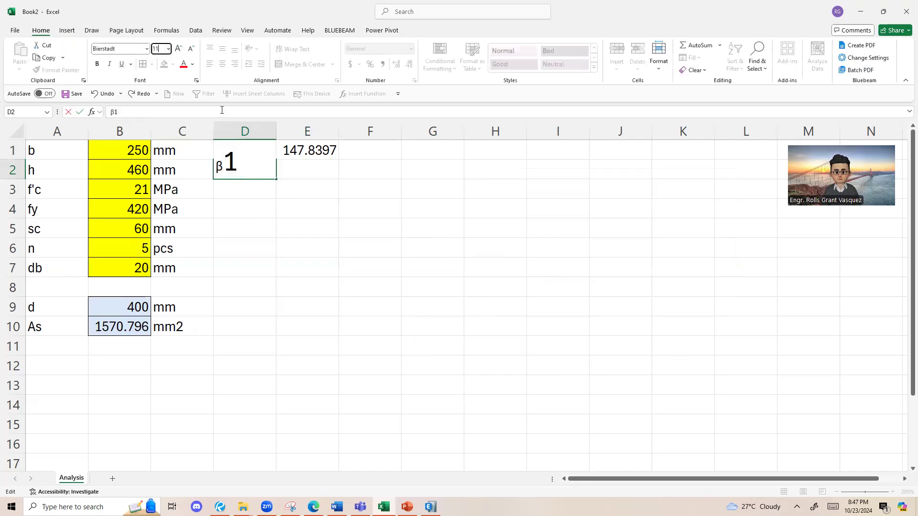
{"action": "key", "text": "Return"}
{"action": "left_click", "coordinate": [303, 254]}
{"action": "left_click", "coordinate": [227, 170]}
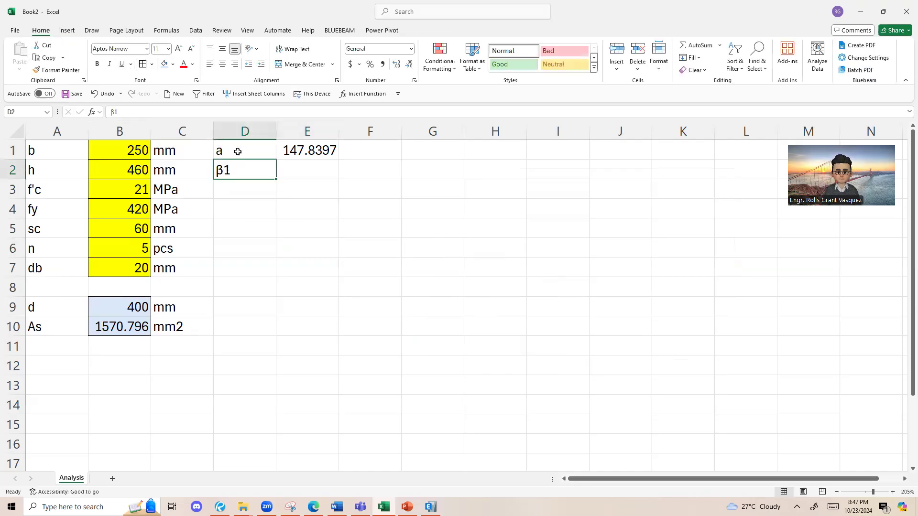
Step: Select E2 for the β1 value and copy the β1 table picture from slide 4 in PowerPoint
{"action": "left_click", "coordinate": [293, 173]}
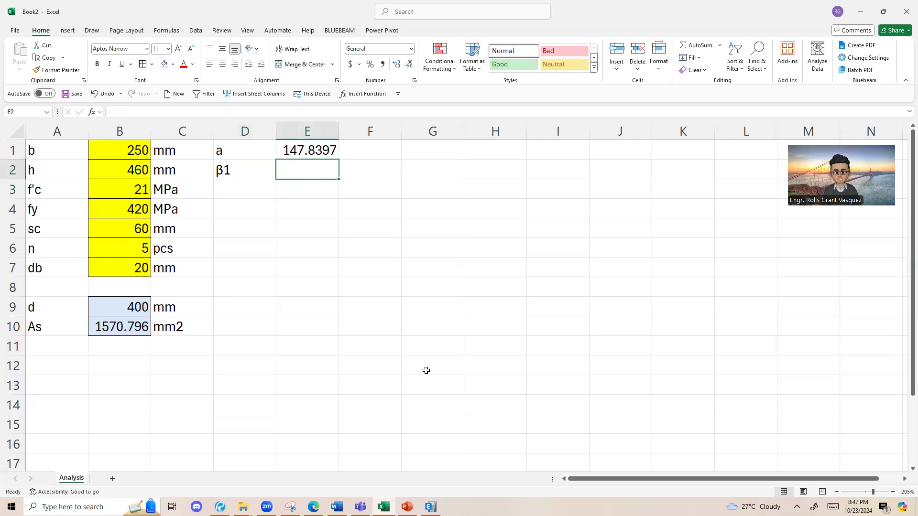
{"action": "key", "text": "alt+Tab"}
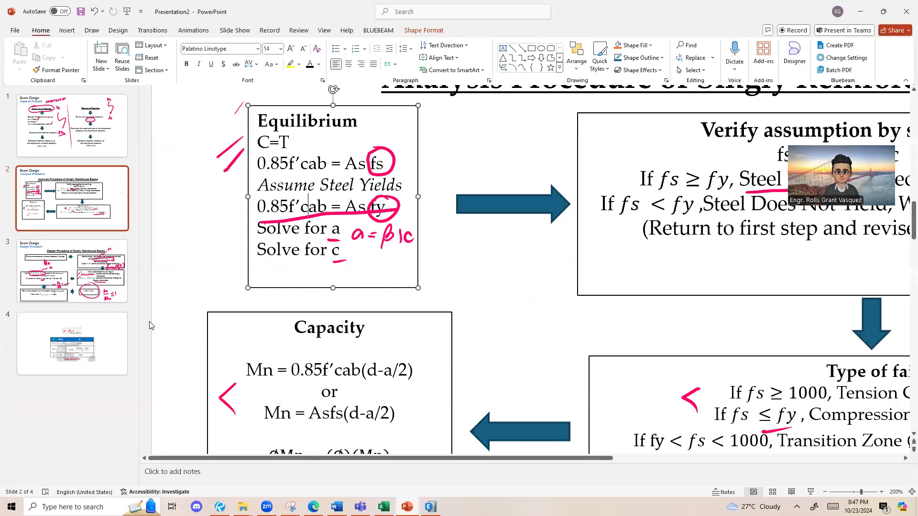
{"action": "left_click", "coordinate": [108, 338]}
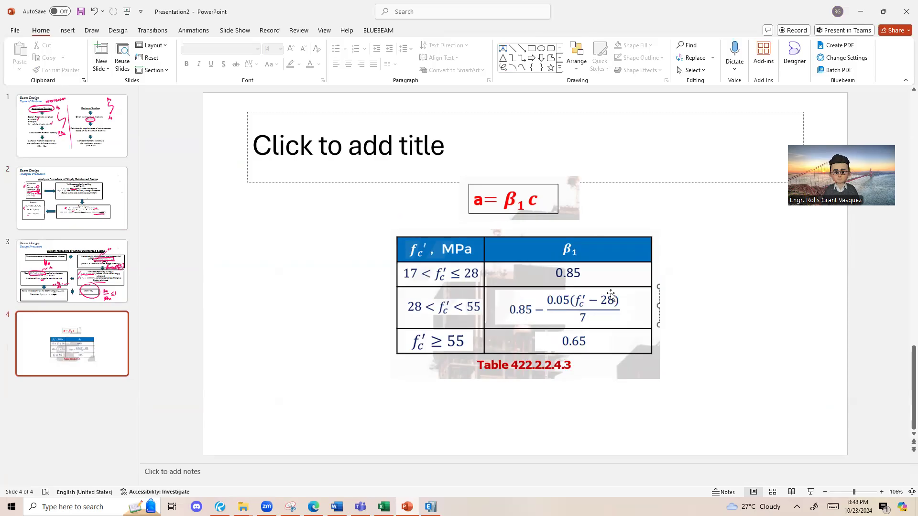
{"action": "left_click", "coordinate": [525, 307]}
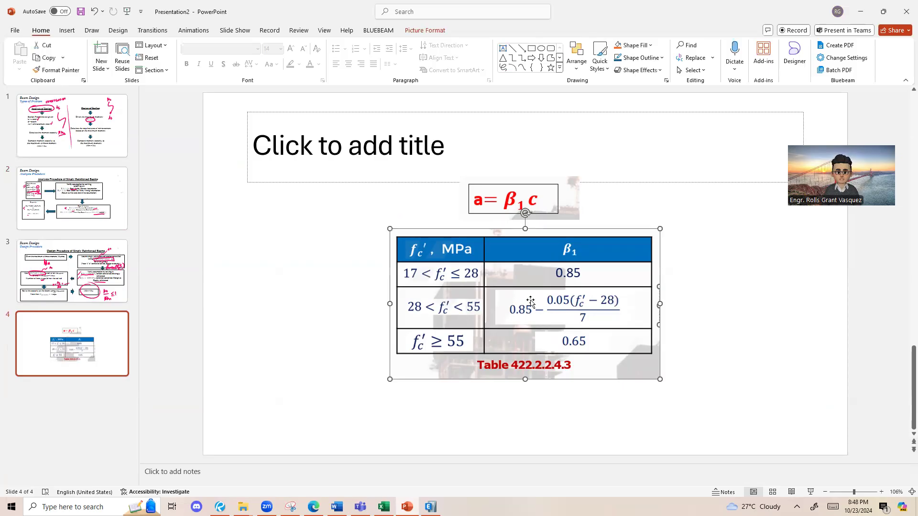
{"action": "key", "text": "ctrl+c"}
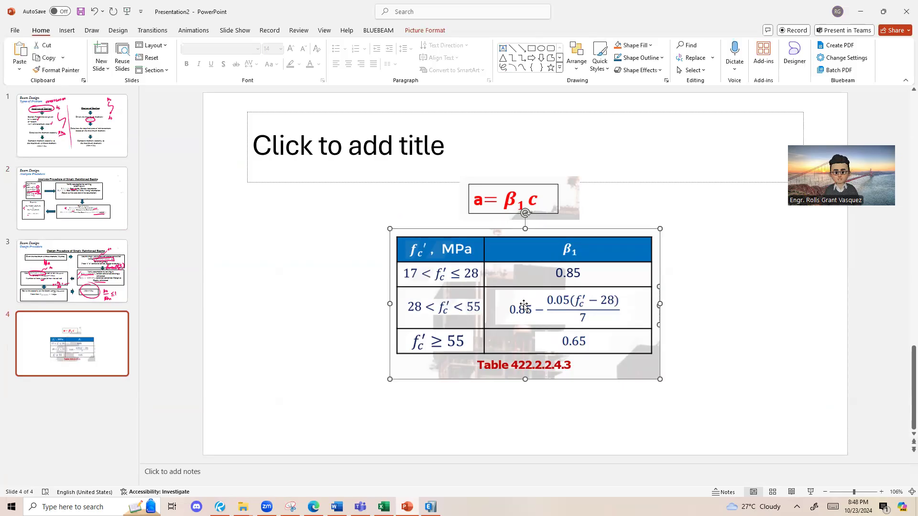
Step: Switch to Excel, paste the copied β1 table picture into the Analysis sheet, and shrink and position it over roughly columns G to J
{"action": "key", "text": "alt+Tab"}
{"action": "left_click", "coordinate": [526, 204]}
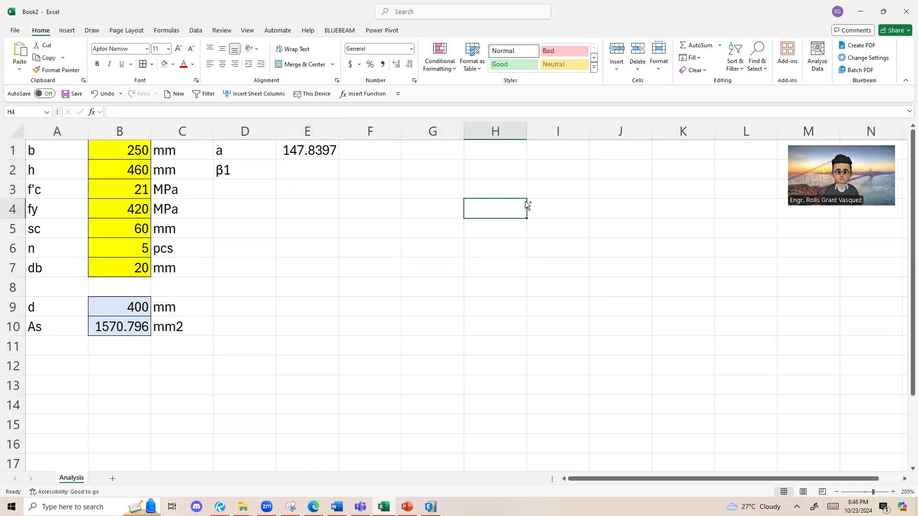
{"action": "key", "text": "ctrl+v"}
{"action": "left_click_drag", "start_coordinate": [464, 192], "coordinate": [755, 359]}
{"action": "left_click_drag", "start_coordinate": [791, 414], "coordinate": [471, 231]}
{"action": "left_click", "coordinate": [657, 292]}
{"action": "left_click", "coordinate": [649, 286]}
{"action": "left_click_drag", "start_coordinate": [651, 295], "coordinate": [659, 301]}
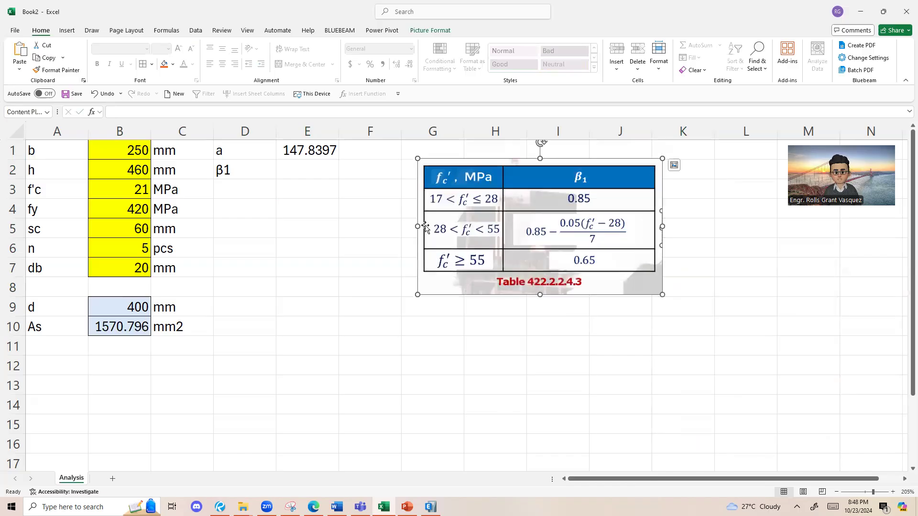
Step: Start an IFS formula in cell E2 and move the β1 table picture down, clear of row 2
{"action": "left_click", "coordinate": [316, 173]}
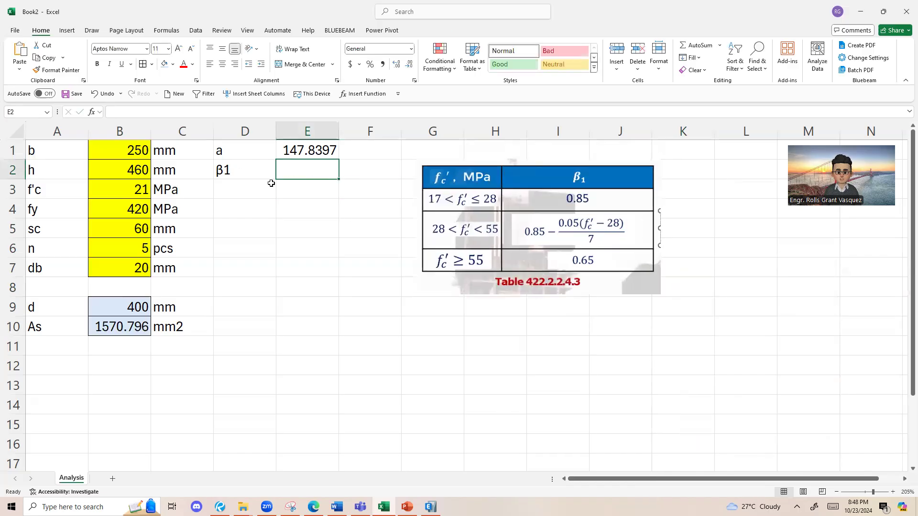
{"action": "left_click", "coordinate": [131, 193]}
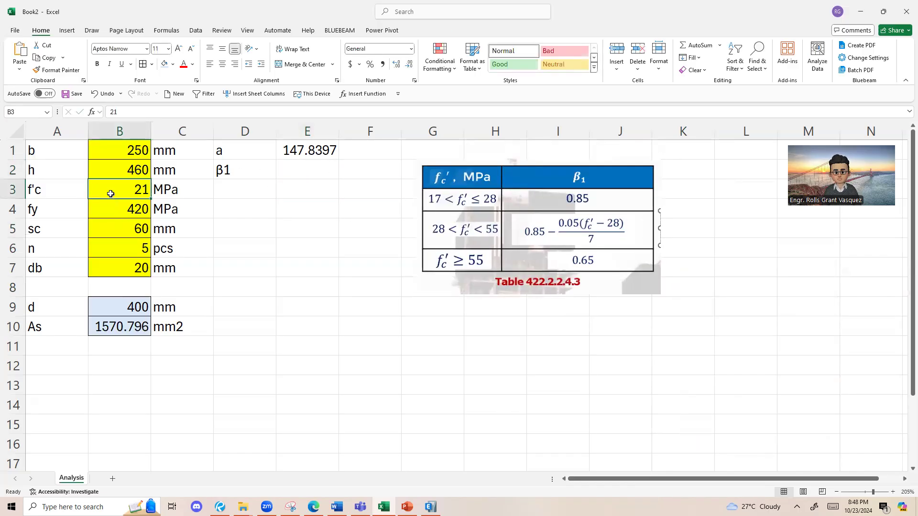
{"action": "left_click", "coordinate": [306, 182]}
{"action": "left_click", "coordinate": [313, 166]}
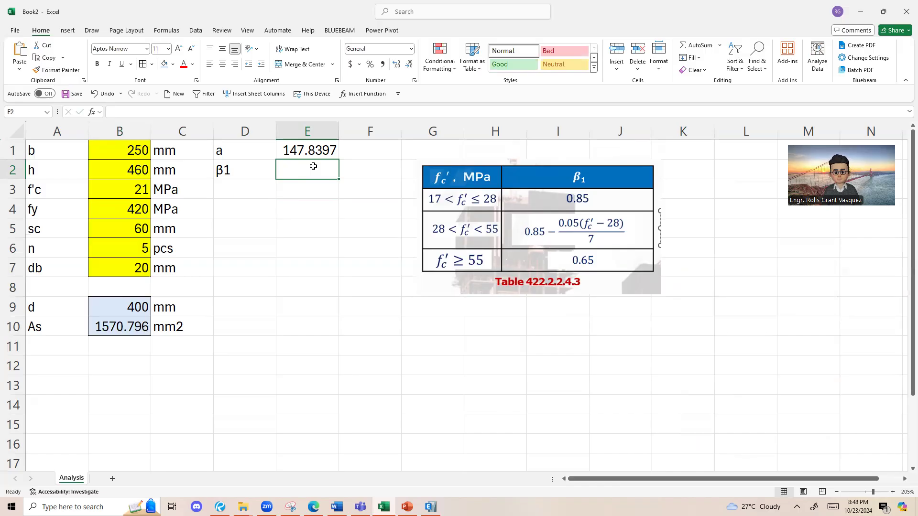
{"action": "type", "text": "="}
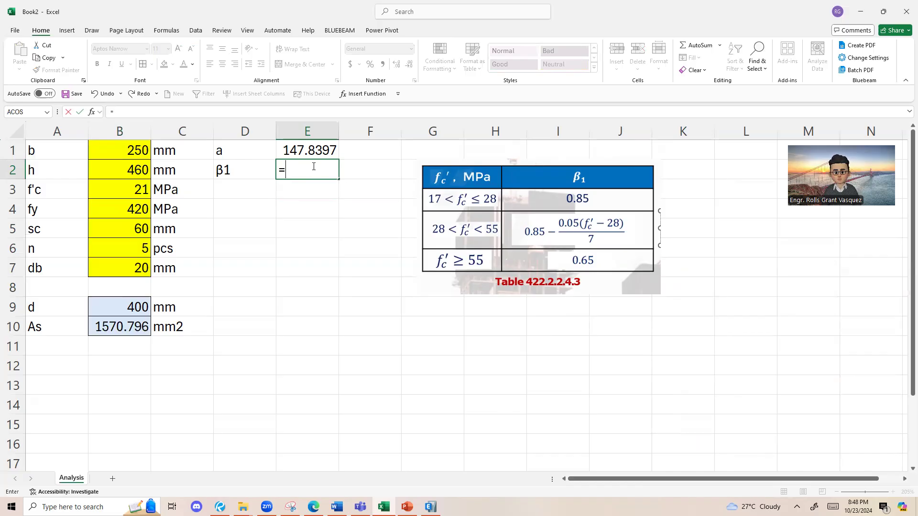
{"action": "type", "text": "IF"}
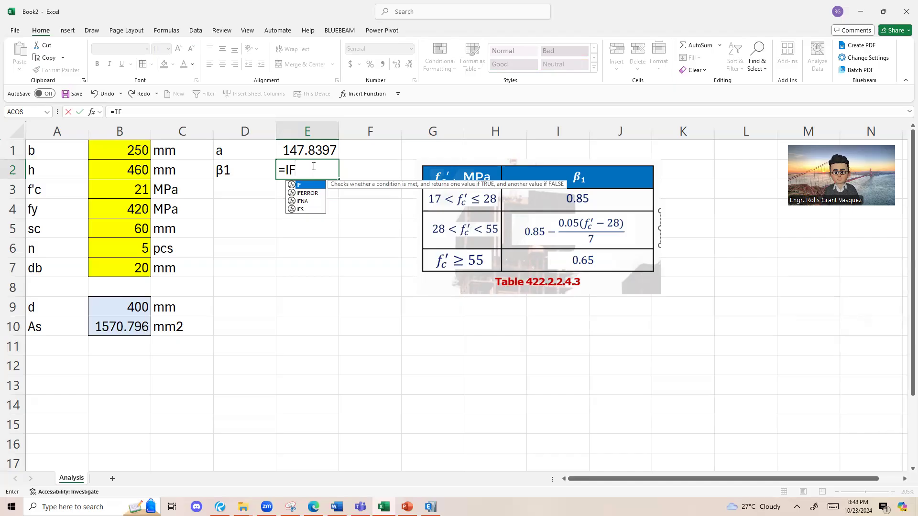
{"action": "type", "text": "S"}
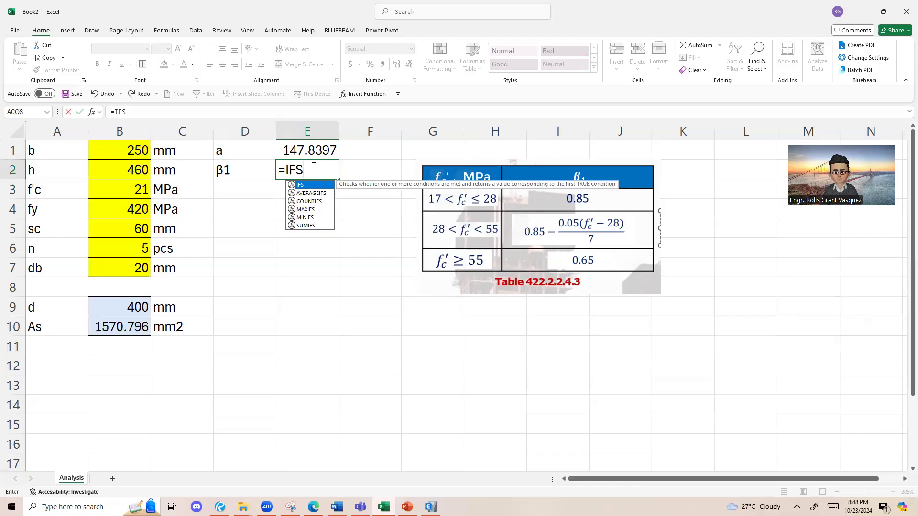
{"action": "key", "text": "BackSpace"}
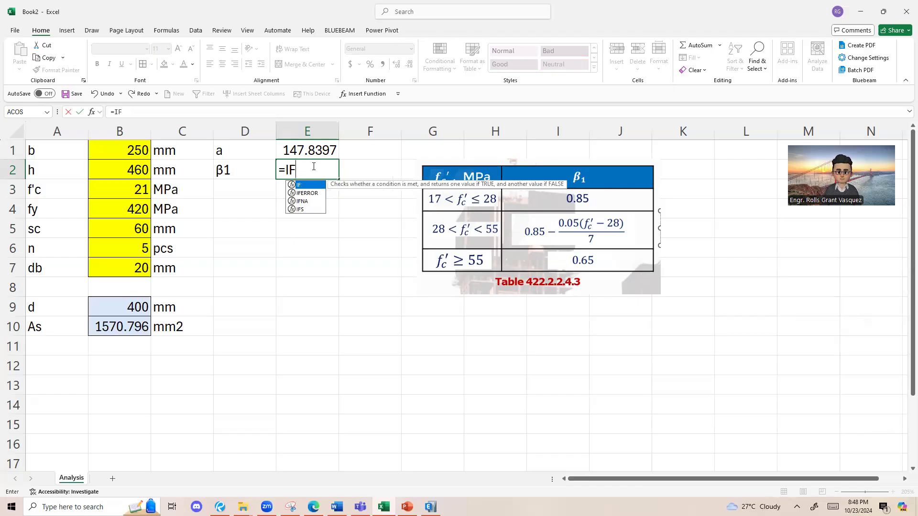
{"action": "type", "text": "S"}
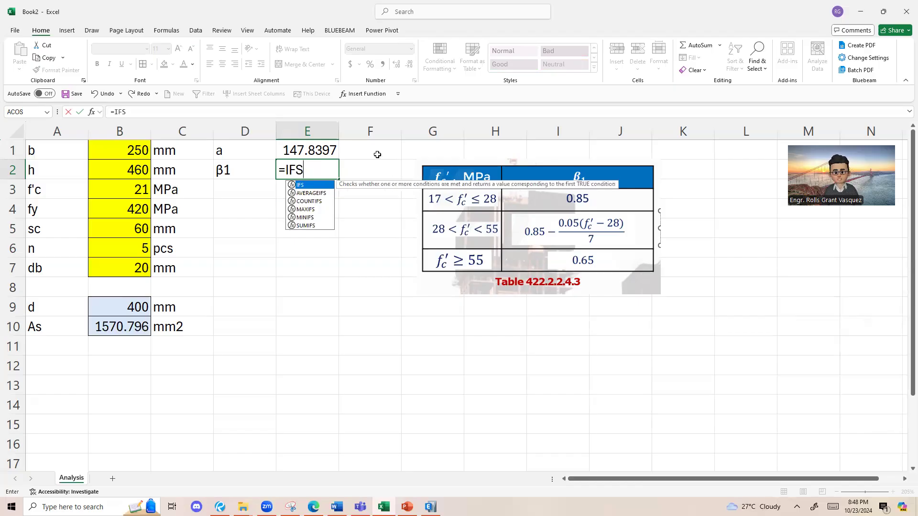
{"action": "left_click_drag", "start_coordinate": [531, 229], "coordinate": [550, 296]}
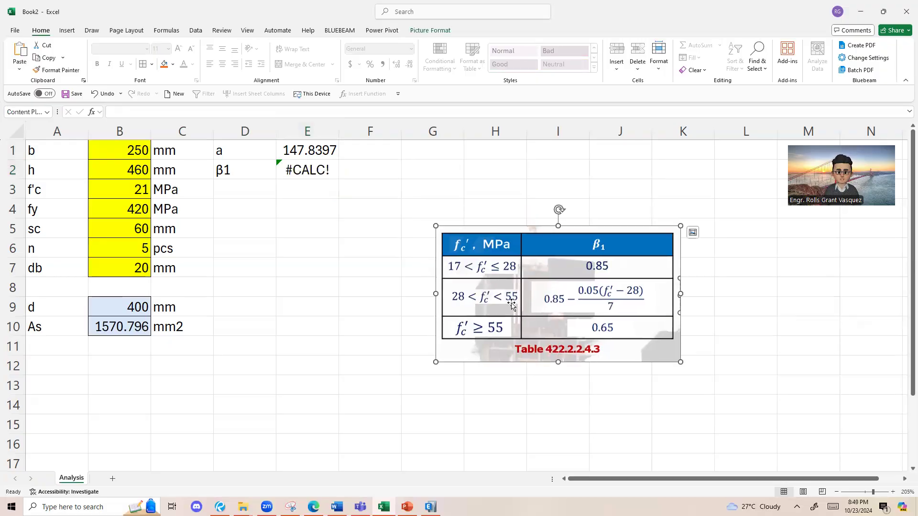
{"action": "double_click", "coordinate": [319, 171]}
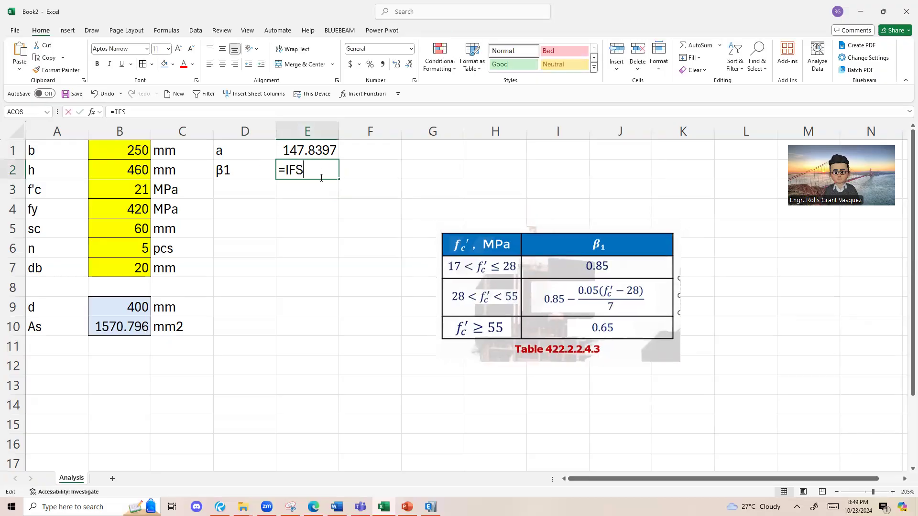
Step: Add the first test to the E2 IFS formula: B3>=55 returning 0.65
{"action": "type", "text": "("}
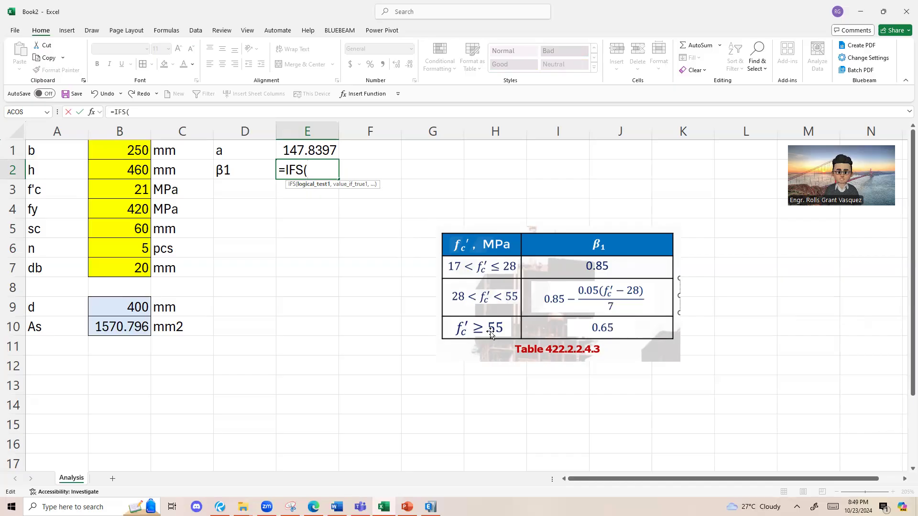
{"action": "left_click", "coordinate": [121, 191]}
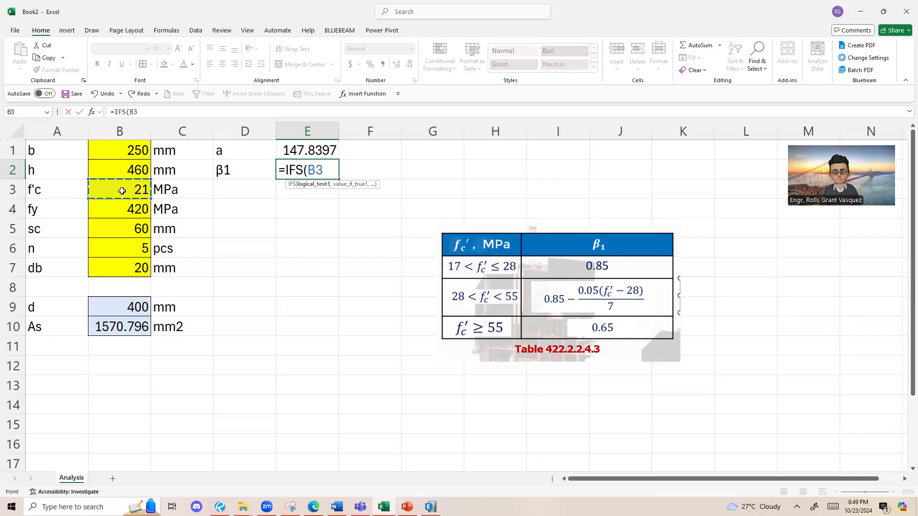
{"action": "type", "text": ">"}
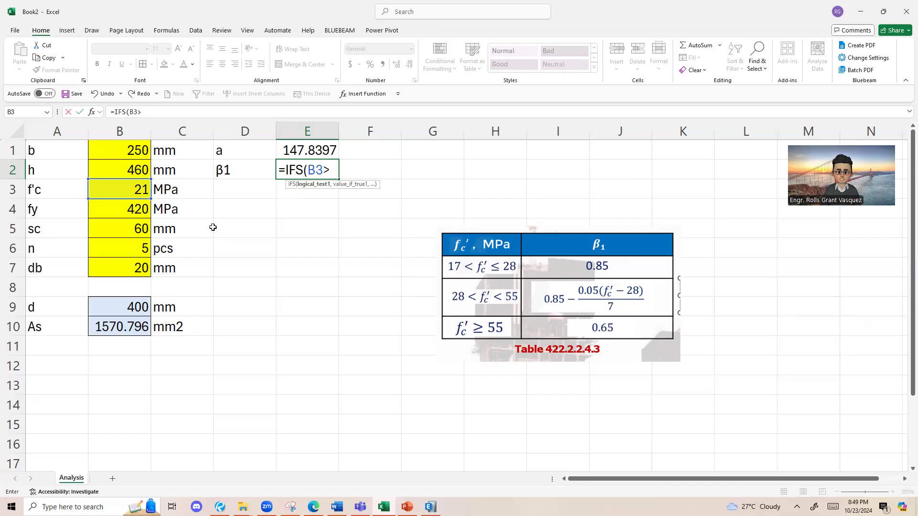
{"action": "type", "text": "=55"}
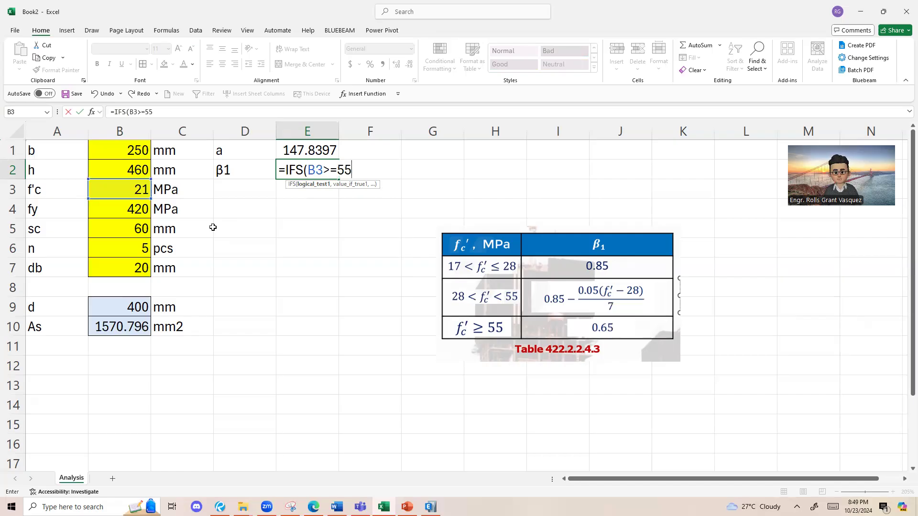
{"action": "mouse_move", "coordinate": [307, 170]}
{"action": "left_mouse_down"}
{"action": "mouse_move", "coordinate": [354, 170]}
{"action": "mouse_move", "coordinate": [311, 168]}
{"action": "left_mouse_up"}
{"action": "left_click", "coordinate": [321, 171]}
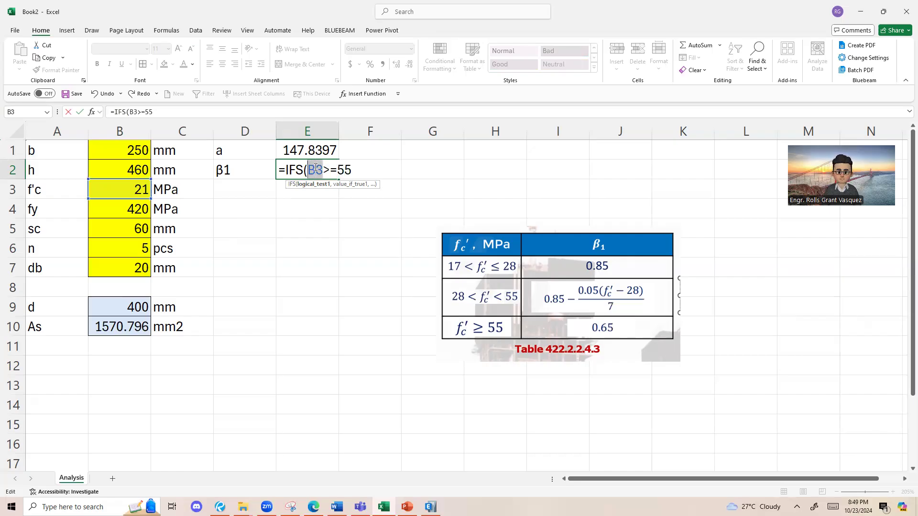
{"action": "left_click", "coordinate": [356, 170]}
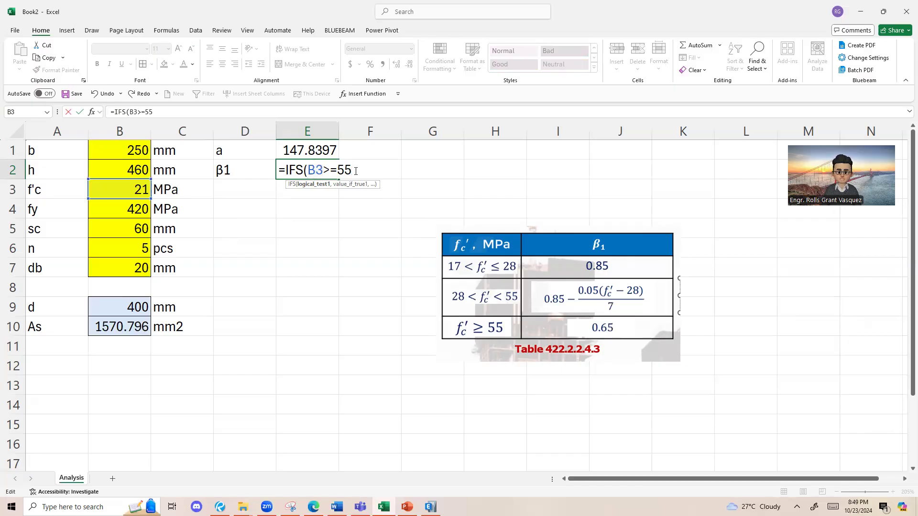
{"action": "type", "text": ","}
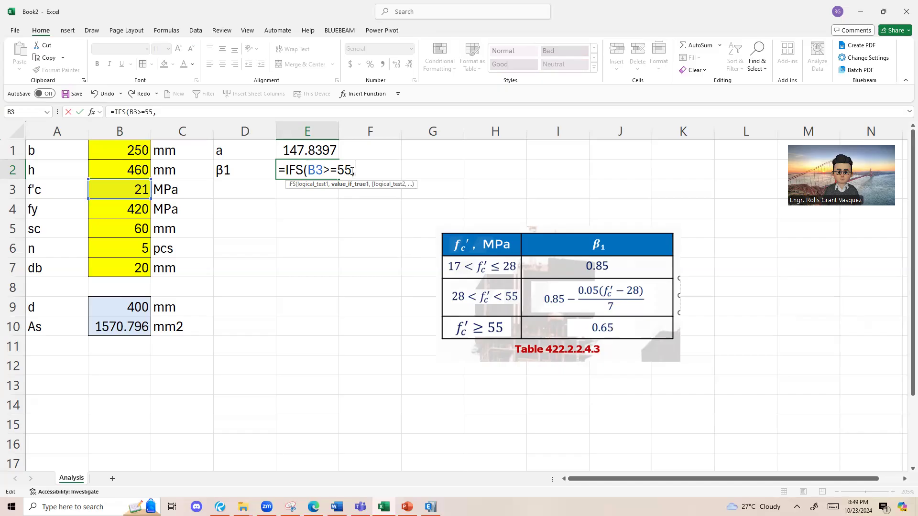
{"action": "type", "text": "0.65"}
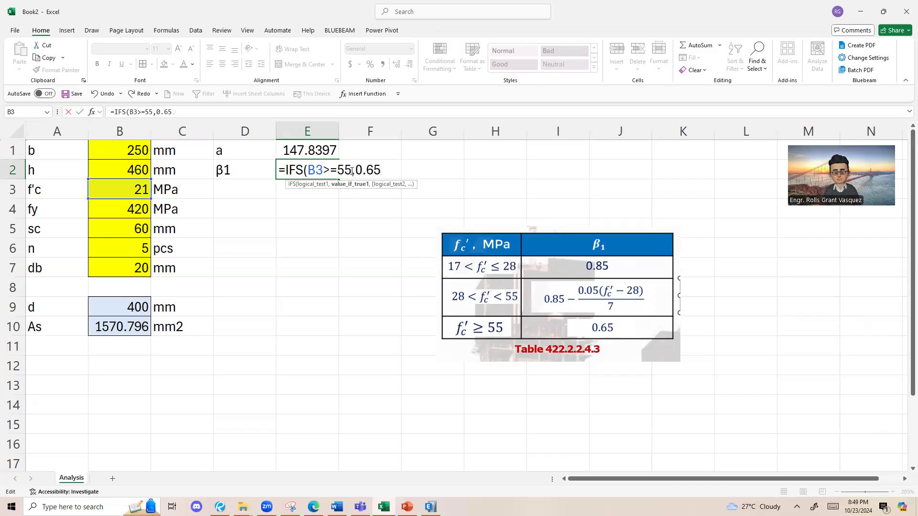
{"action": "left_click_drag", "start_coordinate": [353, 171], "coordinate": [373, 170]}
{"action": "left_click", "coordinate": [381, 170]}
{"action": "left_click", "coordinate": [383, 179]}
Step: Add B3>28 as the second logical test of the IFS formula in E2
{"action": "type", "text": ","}
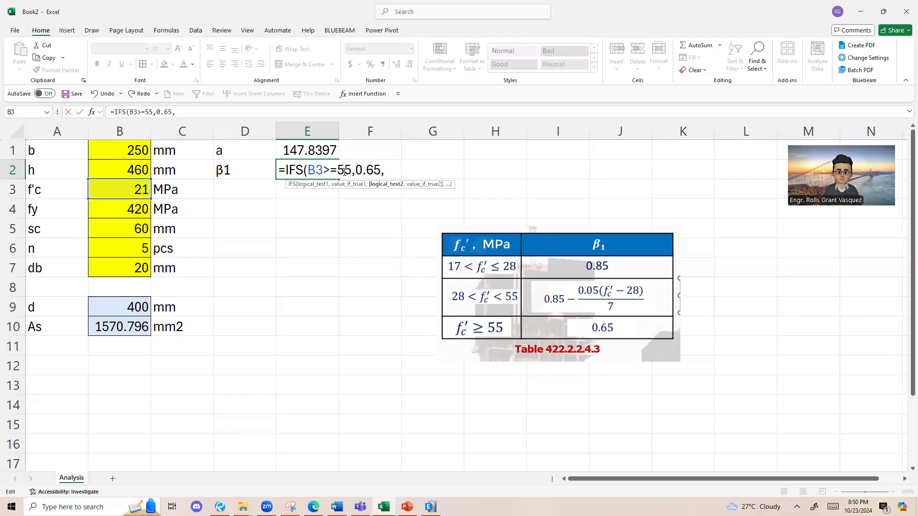
{"action": "left_click_drag", "start_coordinate": [351, 171], "coordinate": [312, 171]}
{"action": "left_click", "coordinate": [392, 171]}
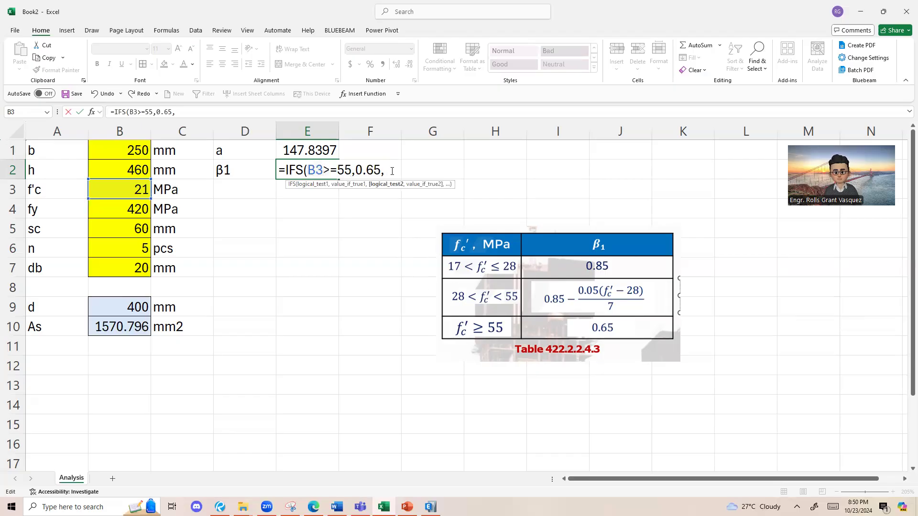
{"action": "left_click", "coordinate": [135, 188]}
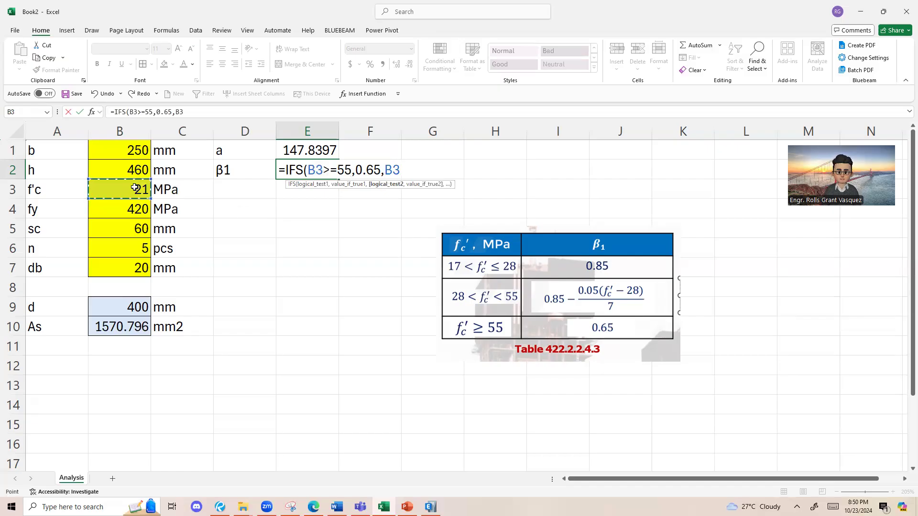
{"action": "type", "text": ">28"}
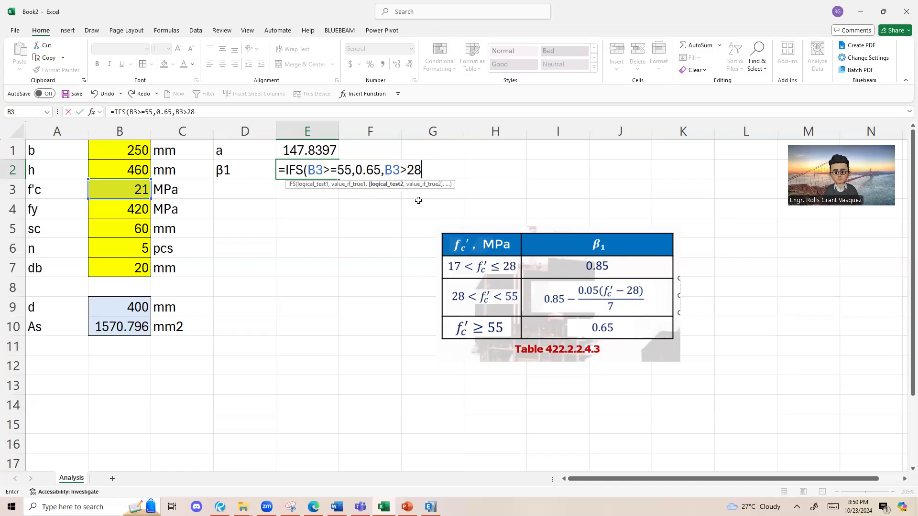
{"action": "left_click", "coordinate": [421, 173]}
{"action": "type", "text": ","}
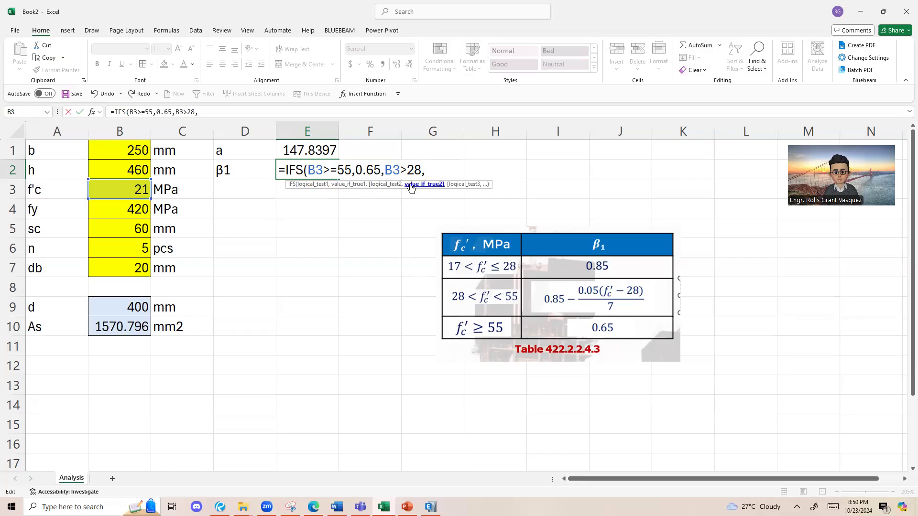
{"action": "type", "text": "0.8"}
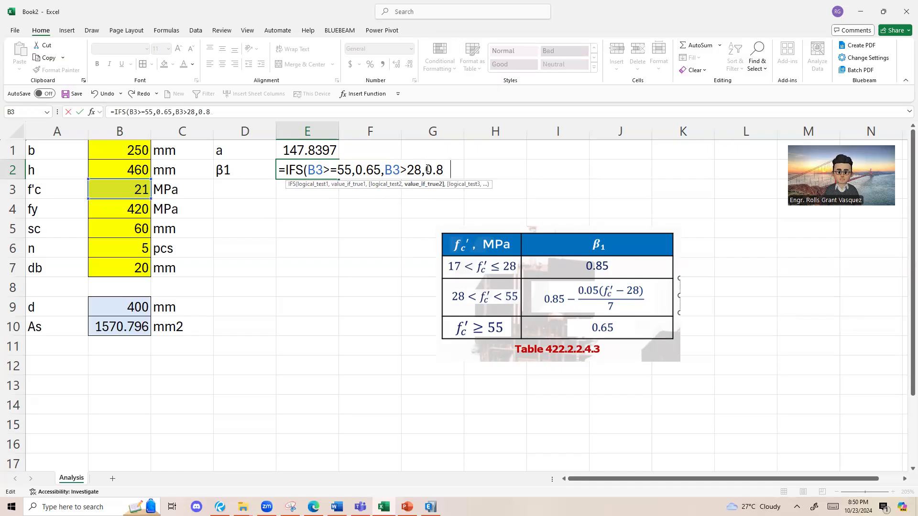
{"action": "type", "text": "5-0.05"}
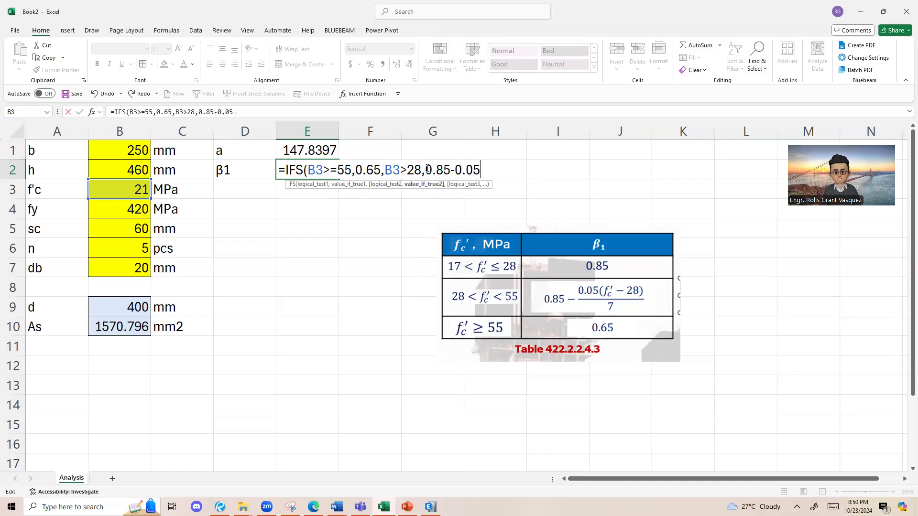
{"action": "type", "text": "/7*"}
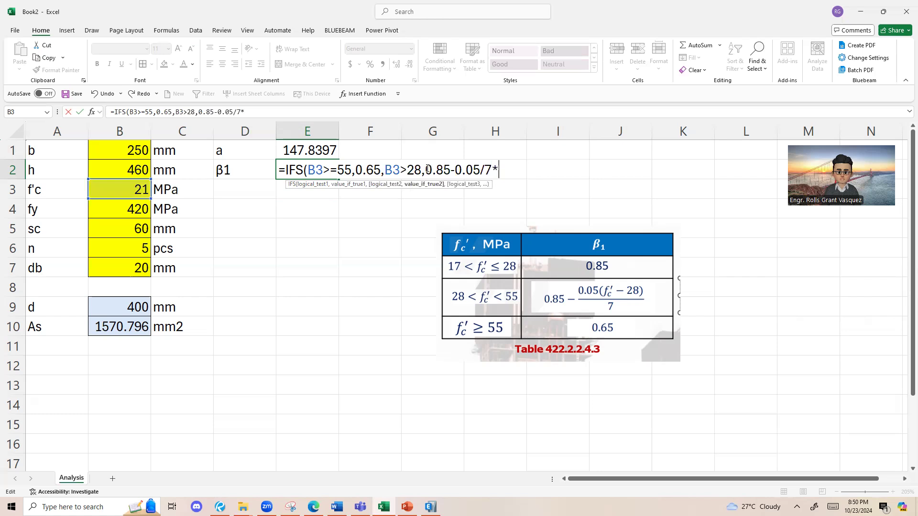
{"action": "type", "text": "("}
Step: Enter 0.85-0.05/7*(B3-28) as the value returned by the second IFS test
{"action": "left_click", "coordinate": [128, 187]}
{"action": "type", "text": "-28)"}
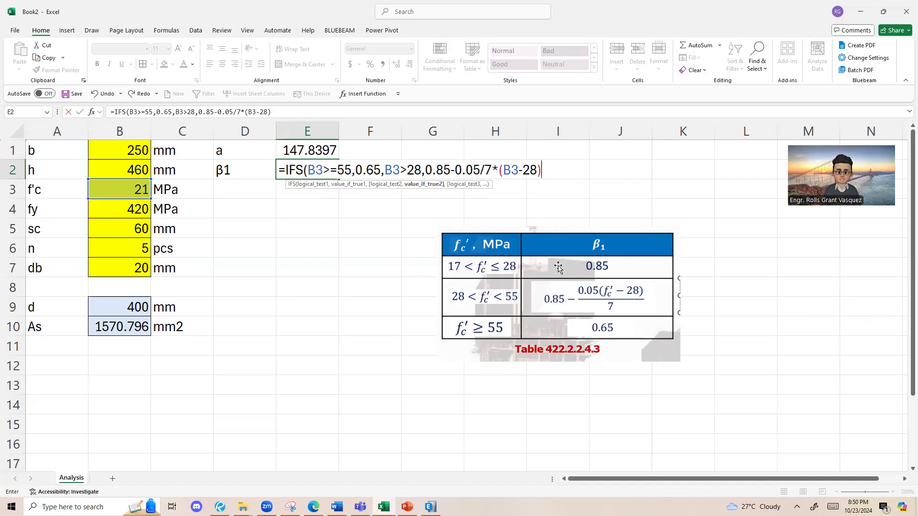
Step: Add a third test to the E2 IFS formula: B3>17 returning 0.85
{"action": "type", "text": ","}
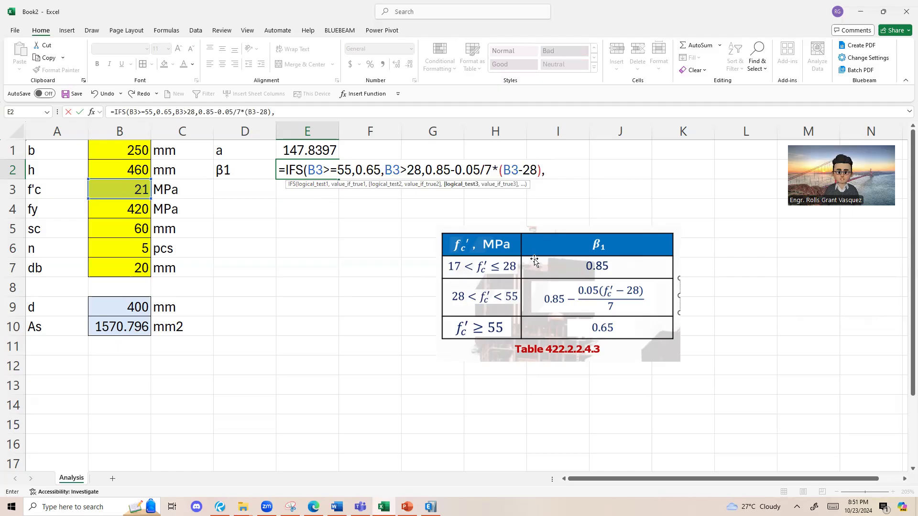
{"action": "left_click", "coordinate": [117, 189]}
{"action": "type", "text": ">17"}
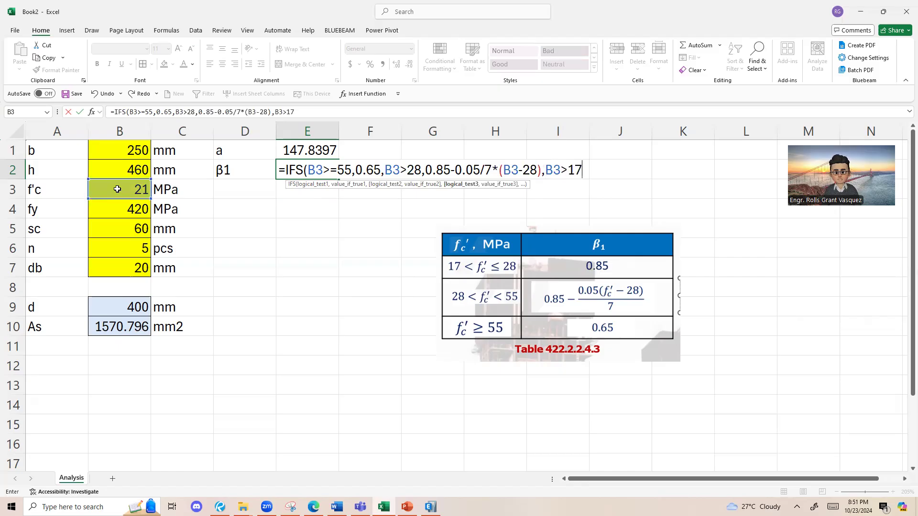
{"action": "type", "text": ",0.85"}
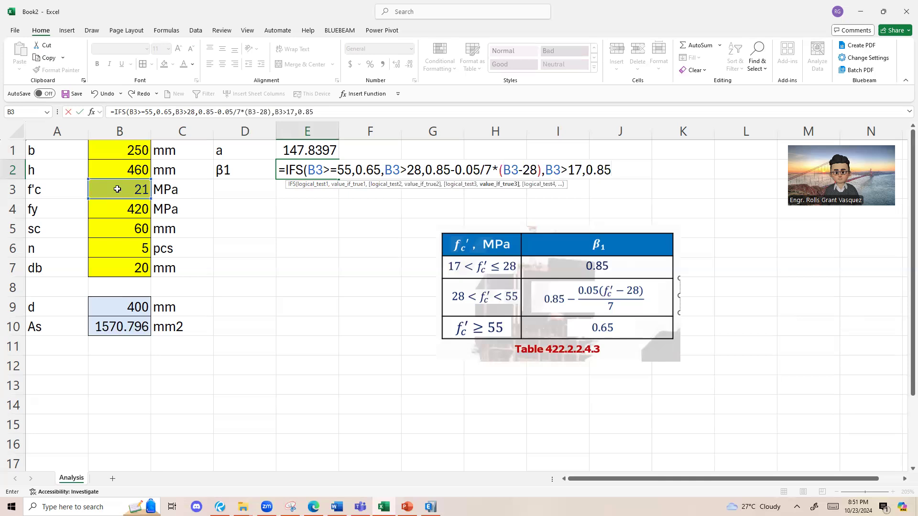
Step: Add B3<=17 as the fourth logical test at the end of the E2 IFS formula
{"action": "left_click_drag", "start_coordinate": [545, 171], "coordinate": [612, 171]}
{"action": "left_click_drag", "start_coordinate": [308, 170], "coordinate": [407, 171]}
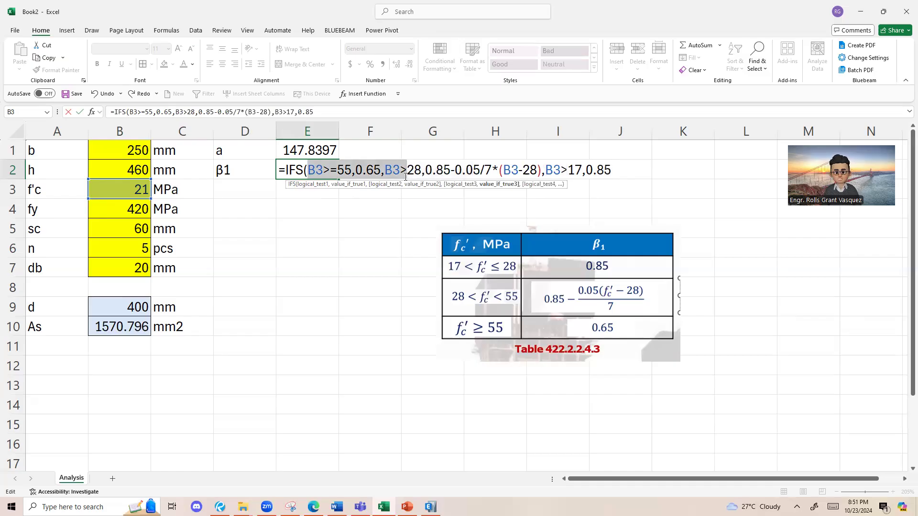
{"action": "left_click", "coordinate": [316, 170]}
{"action": "left_click_drag", "start_coordinate": [313, 170], "coordinate": [607, 168]}
{"action": "left_click", "coordinate": [607, 169]}
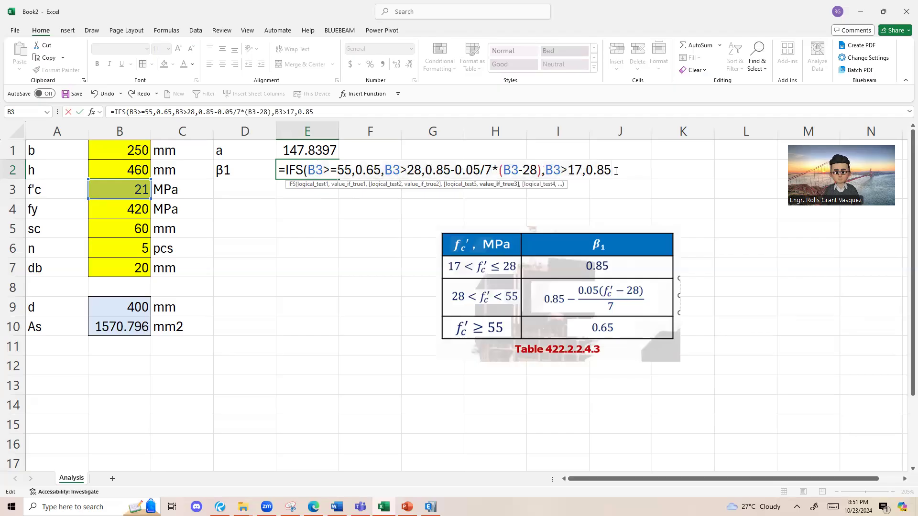
{"action": "type", "text": ","}
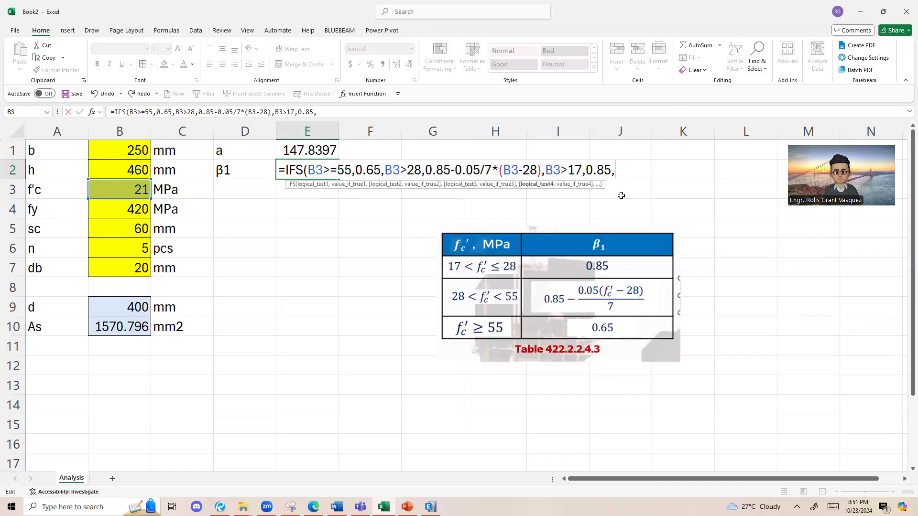
{"action": "left_click", "coordinate": [127, 192]}
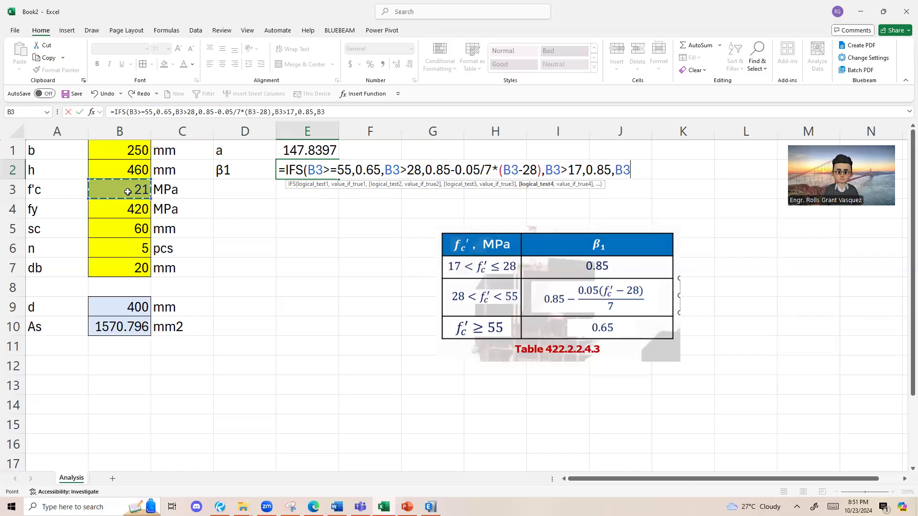
{"action": "type", "text": "<=17"}
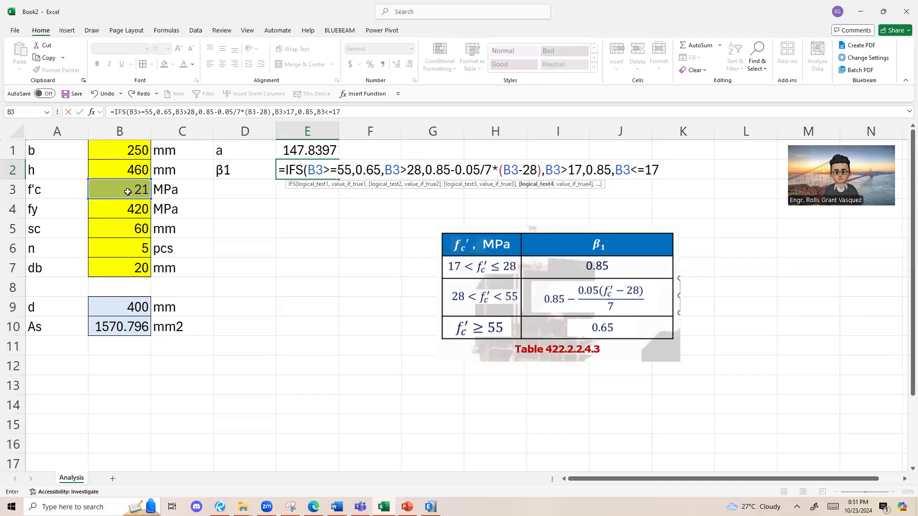
Step: Return the text "Increase f'c" for the fourth IFS test, close the formula and commit it in E2
{"action": "type", "text": ",\""}
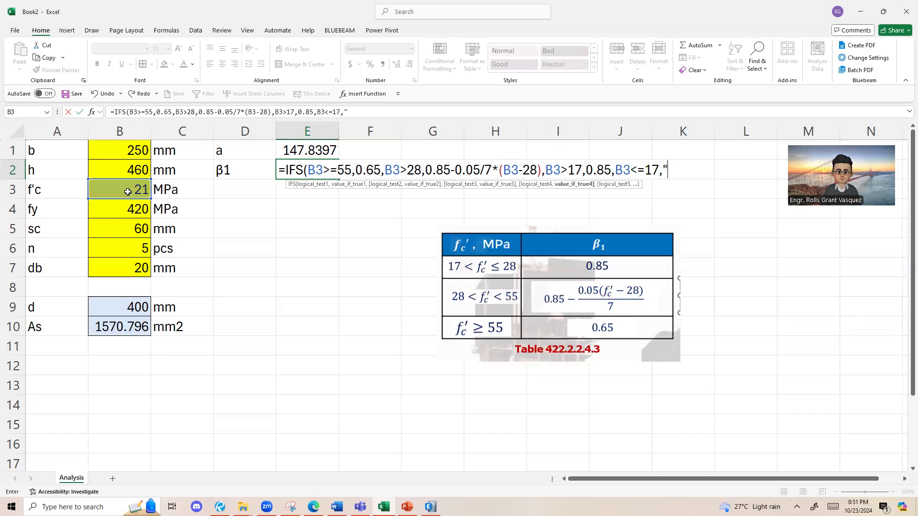
{"action": "type", "text": "Increase f'c\")"}
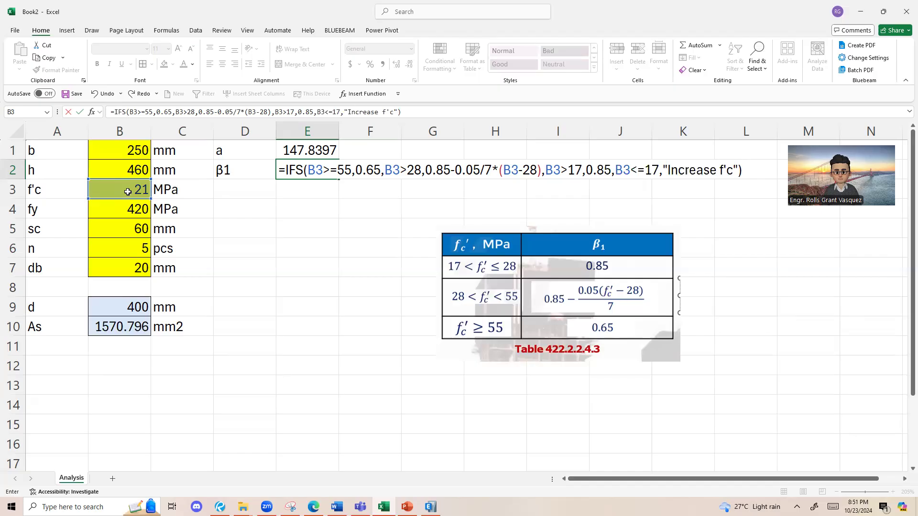
{"action": "key", "text": "Return"}
{"action": "left_click", "coordinate": [298, 171]}
{"action": "left_click", "coordinate": [315, 193]}
{"action": "left_click", "coordinate": [311, 177]}
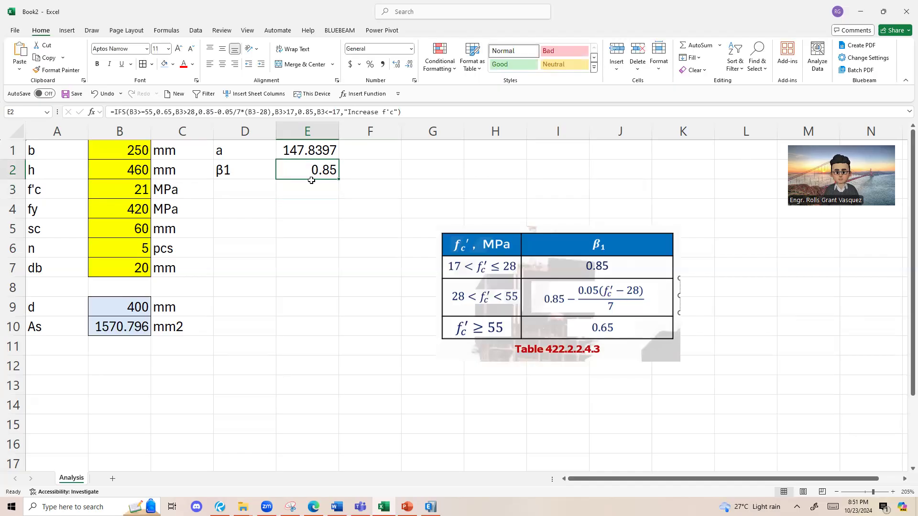
Step: Fill the f'c input cell B3 with green
{"action": "left_click", "coordinate": [126, 194]}
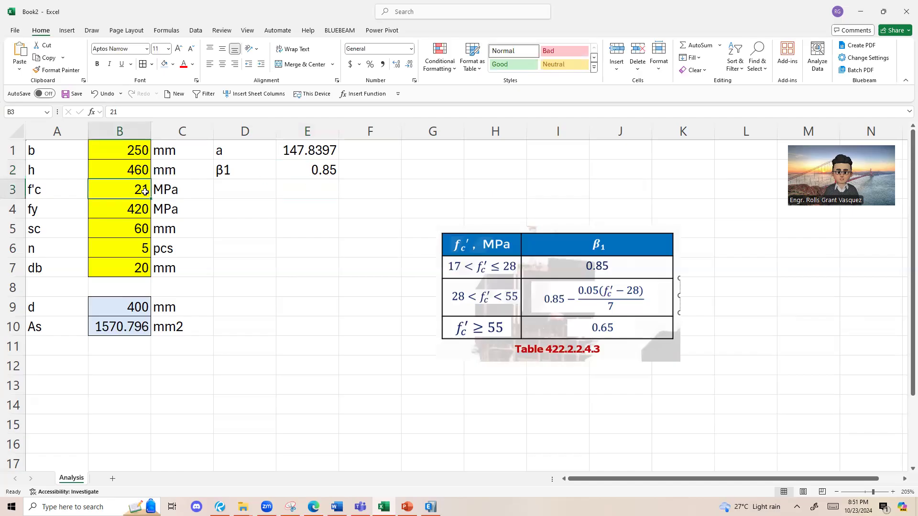
{"action": "left_click", "coordinate": [173, 65]}
{"action": "left_click", "coordinate": [236, 139]}
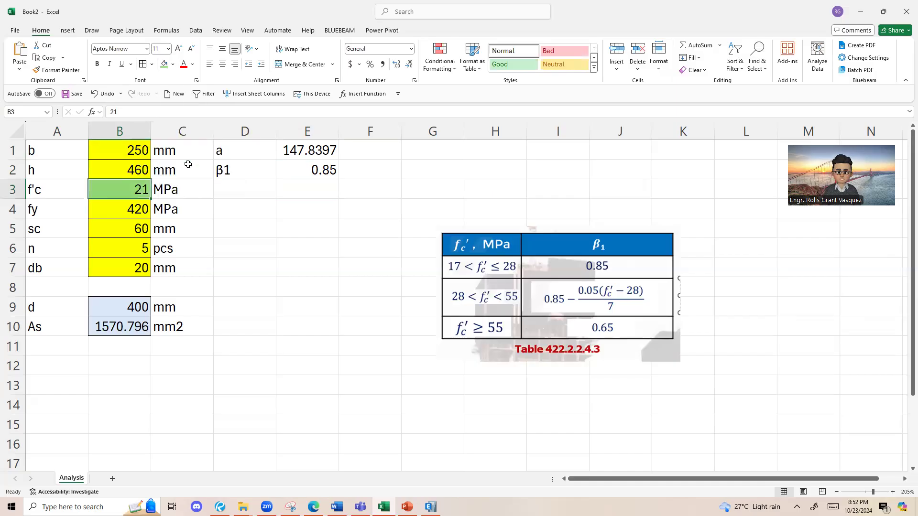
Step: Test the β1 formula's lower range by setting f'c in B3 successively to 22, 23, 24, 25, 26, 27 and 28
{"action": "type", "text": "22"}
{"action": "key", "text": "Return"}
{"action": "key", "text": "Up"}
{"action": "type", "text": "23"}
{"action": "key", "text": "Return"}
{"action": "type", "text": "1"}
{"action": "key", "text": "Escape"}
{"action": "key", "text": "Up"}
{"action": "type", "text": "24"}
{"action": "key", "text": "Return"}
{"action": "key", "text": "Up"}
{"action": "type", "text": "25"}
{"action": "key", "text": "Return"}
{"action": "type", "text": "1"}
{"action": "key", "text": "Escape"}
{"action": "key", "text": "Up"}
{"action": "type", "text": "26"}
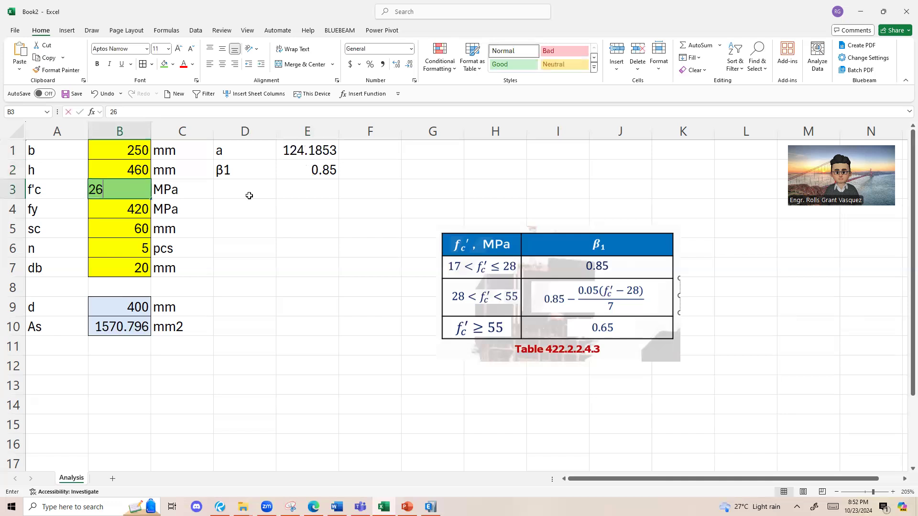
{"action": "key", "text": "Return"}
{"action": "type", "text": "1"}
{"action": "key", "text": "Escape"}
{"action": "key", "text": "Up"}
{"action": "type", "text": "27"}
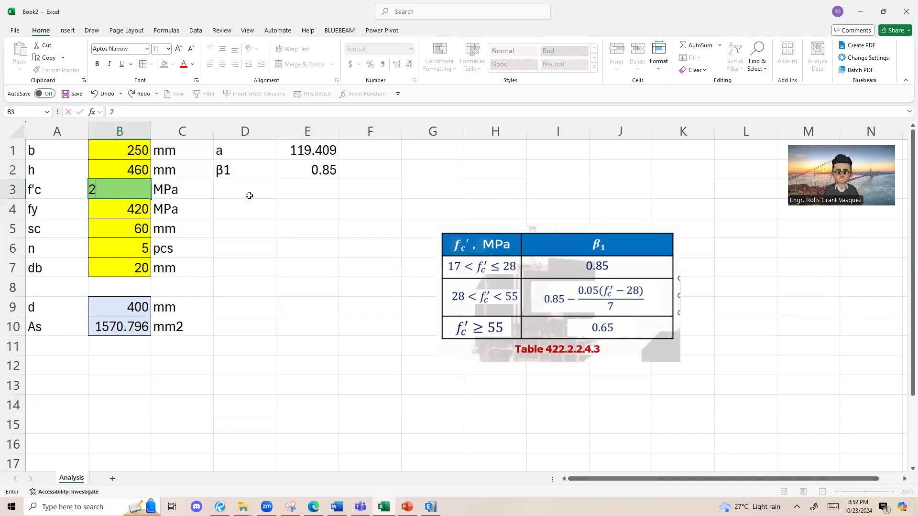
{"action": "key", "text": "Return"}
{"action": "key", "text": "Up"}
{"action": "type", "text": "28"}
{"action": "key", "text": "Return"}
Step: Test the β1 formula's middle range by setting f'c in B3 successively to 29, 30, 31, 32, 33 and 35
{"action": "key", "text": "Up"}
{"action": "type", "text": "29"}
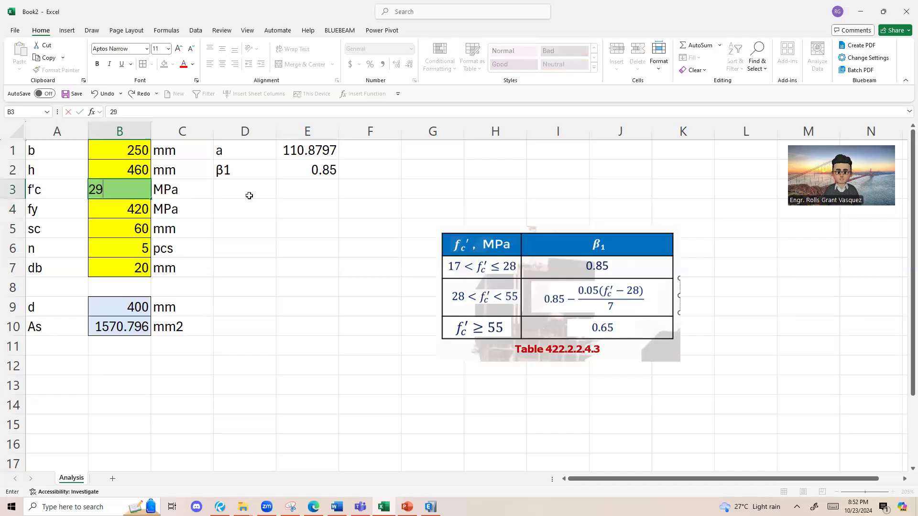
{"action": "key", "text": "Return"}
{"action": "key", "text": "Up"}
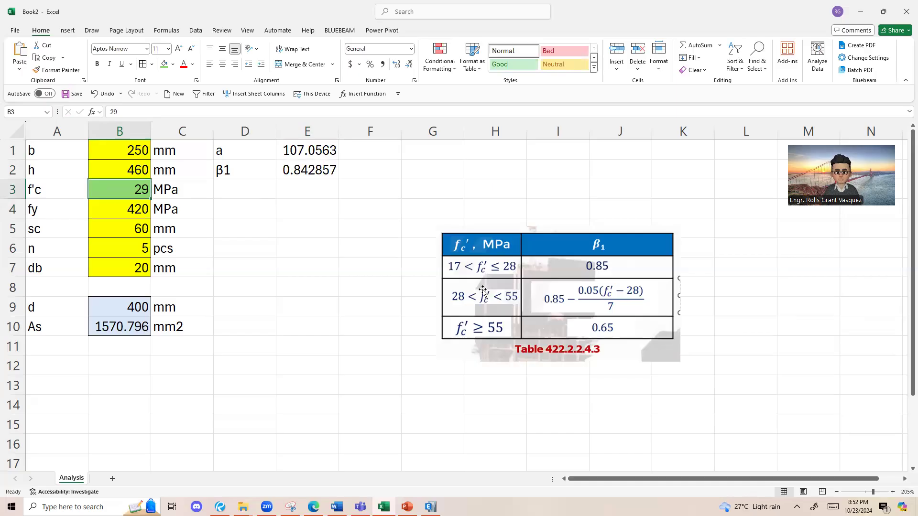
{"action": "type", "text": "30"}
{"action": "key", "text": "Return"}
{"action": "key", "text": "Up"}
{"action": "type", "text": "31"}
{"action": "key", "text": "Return"}
{"action": "type", "text": "1"}
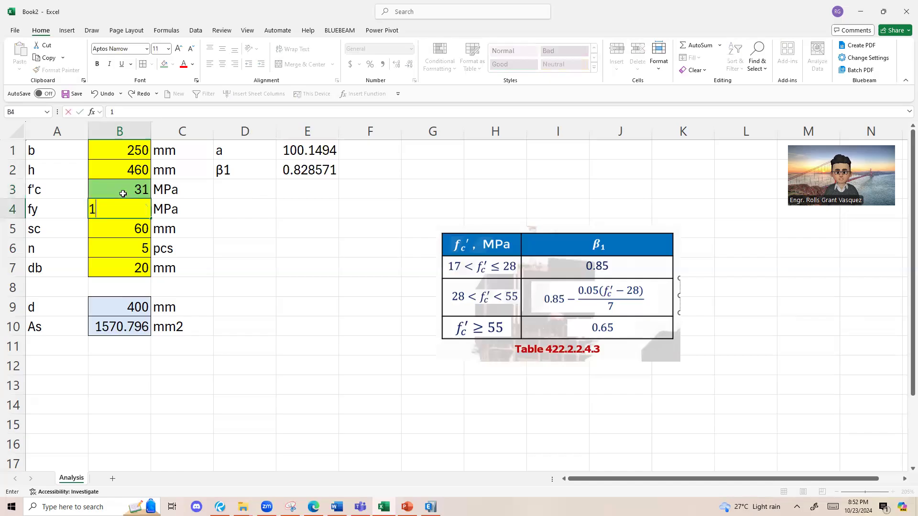
{"action": "key", "text": "Escape"}
{"action": "key", "text": "Up"}
{"action": "type", "text": "32"}
{"action": "key", "text": "Return"}
{"action": "key", "text": "Up"}
{"action": "double_click", "coordinate": [125, 193]}
{"action": "key", "text": "BackSpace"}
{"action": "type", "text": "3"}
{"action": "key", "text": "Return"}
{"action": "key", "text": "Up"}
{"action": "type", "text": "1"}
{"action": "key", "text": "Escape"}
{"action": "type", "text": "35"}
{"action": "key", "text": "Return"}
{"action": "key", "text": "Up"}
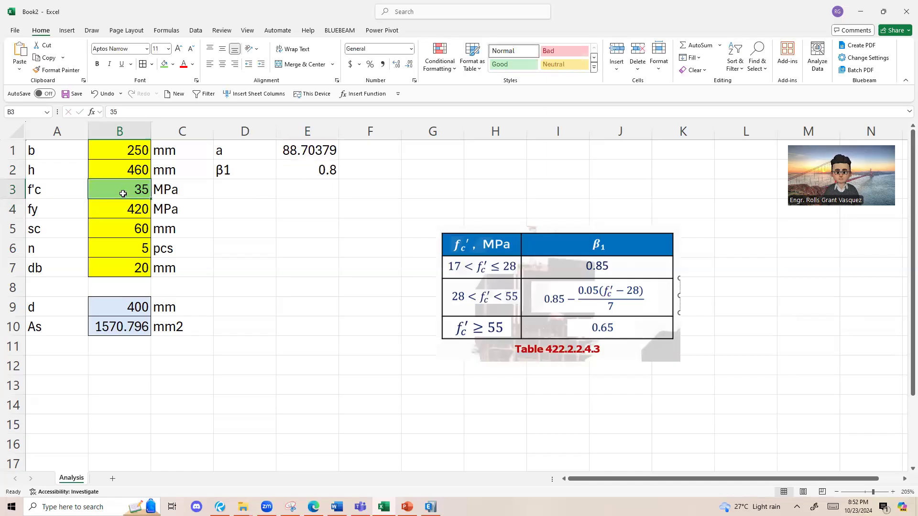
Step: Test the β1 formula around its upper limit by setting f'c in B3 successively to 55, 54, 56, 57 and 58
{"action": "type", "text": "55"}
{"action": "key", "text": "Return"}
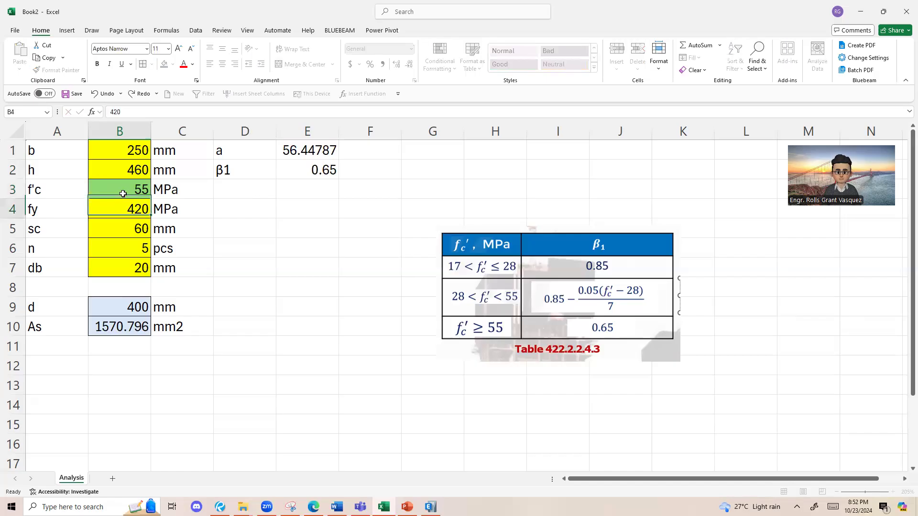
{"action": "key", "text": "Up"}
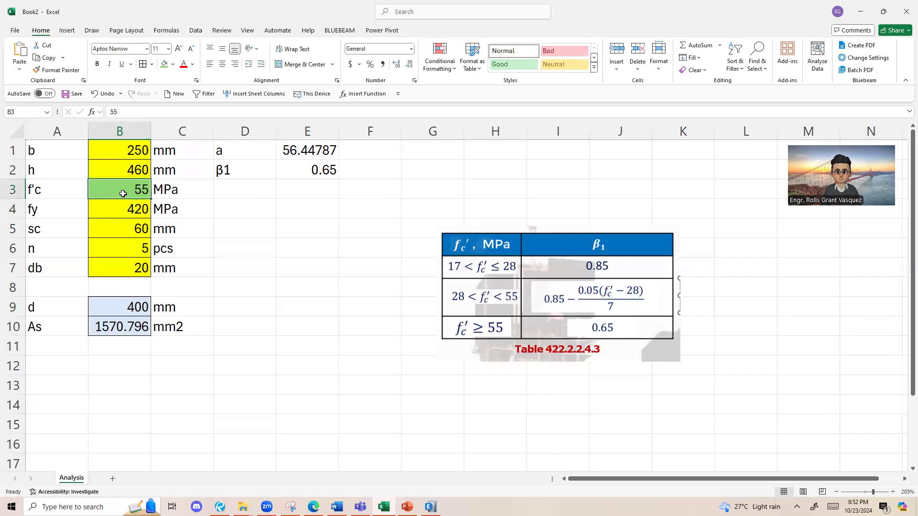
{"action": "type", "text": "54"}
{"action": "key", "text": "Return"}
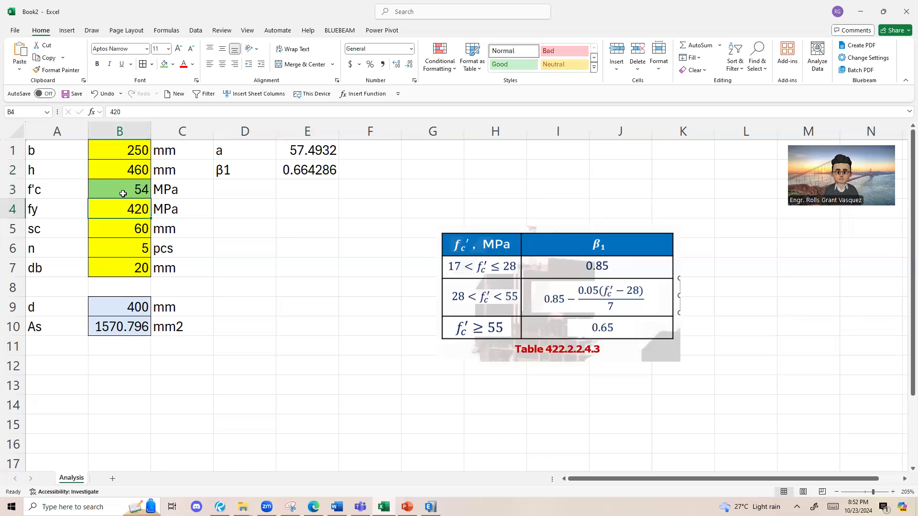
{"action": "key", "text": "Up"}
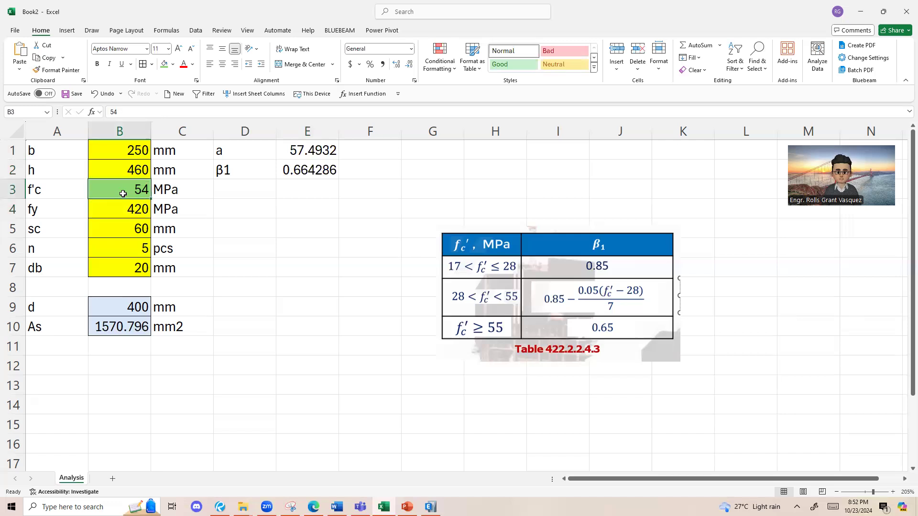
{"action": "type", "text": "56"}
{"action": "key", "text": "Return"}
{"action": "key", "text": "Up"}
{"action": "type", "text": "57"}
{"action": "key", "text": "Return"}
{"action": "key", "text": "Up"}
{"action": "type", "text": "58"}
{"action": "key", "text": "Return"}
{"action": "key", "text": "Up"}
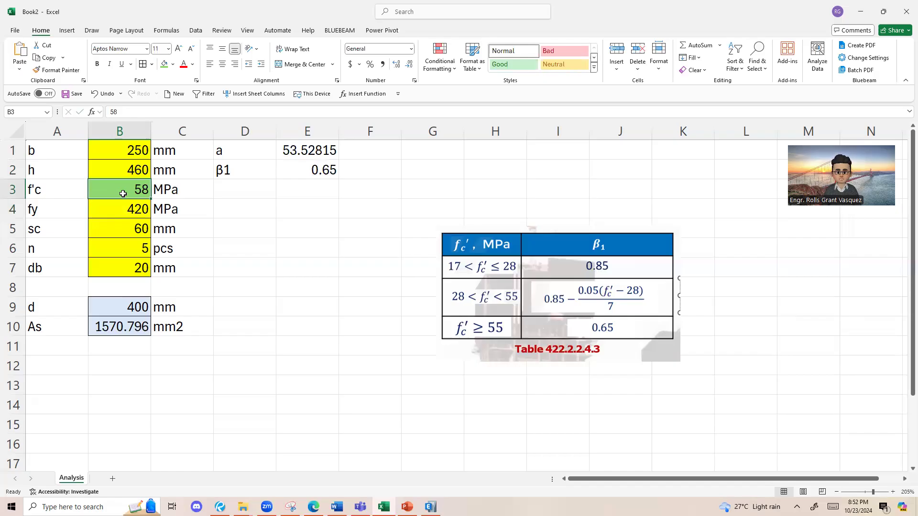
Step: Review the IFS formula in E2 and set f'c in B3 back to 21
{"action": "double_click", "coordinate": [320, 170]}
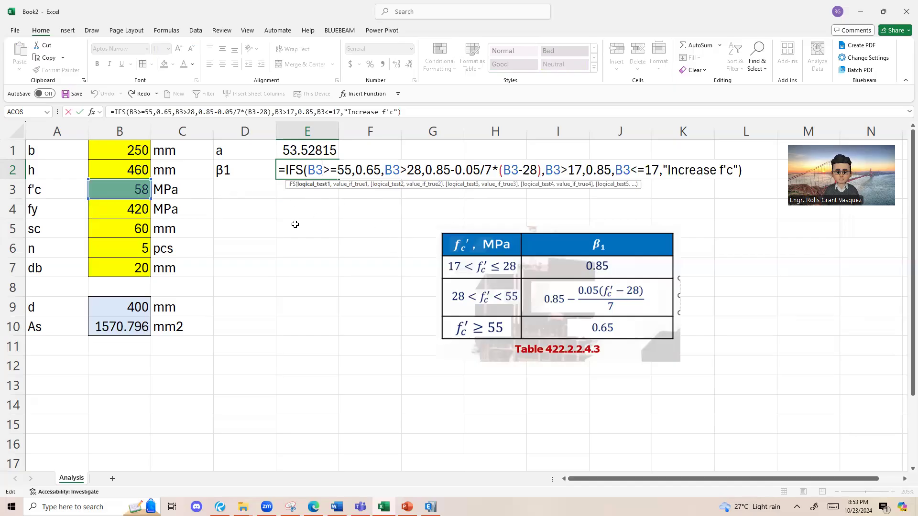
{"action": "key", "text": "Return"}
{"action": "left_click", "coordinate": [143, 192]}
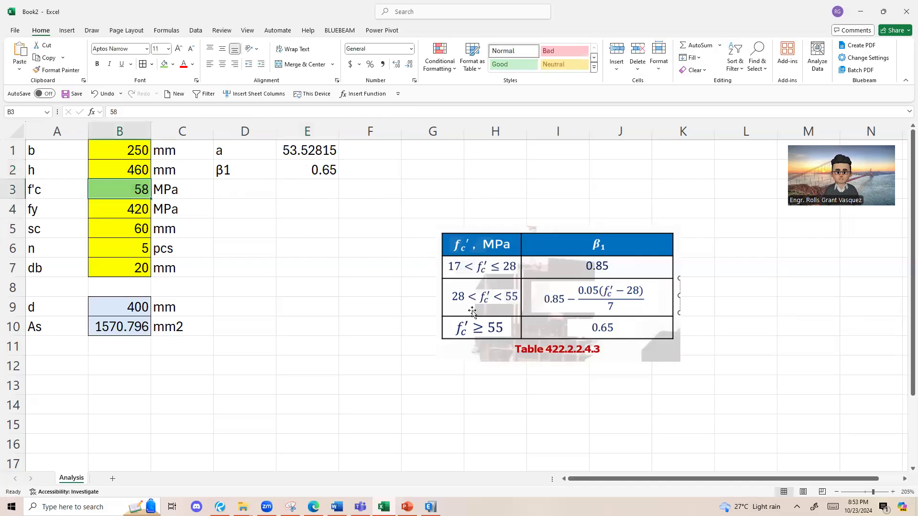
{"action": "left_click", "coordinate": [279, 184]}
{"action": "left_click", "coordinate": [268, 193]}
{"action": "left_click", "coordinate": [139, 191]}
{"action": "type", "text": "21"}
{"action": "key", "text": "Return"}
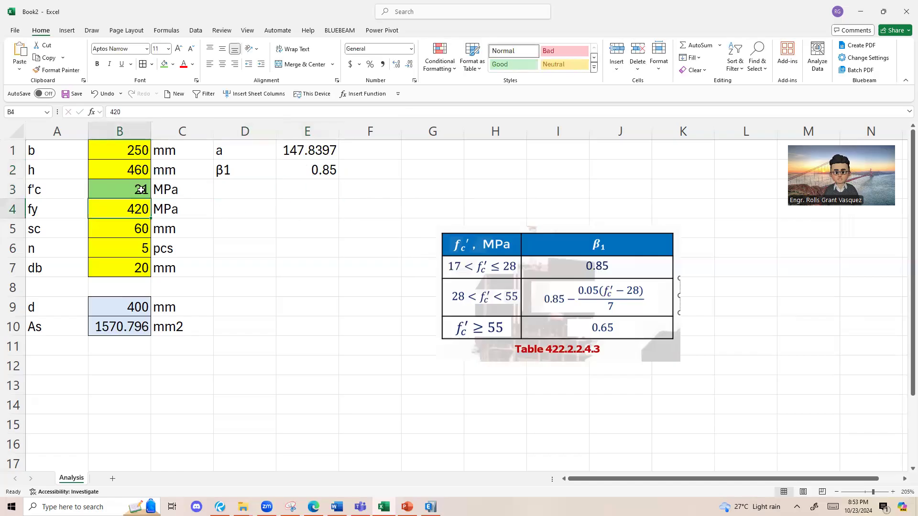
Step: Enter the label c in cell D3
{"action": "left_click", "coordinate": [431, 206]}
{"action": "left_click", "coordinate": [272, 193]}
{"action": "type", "text": "c"}
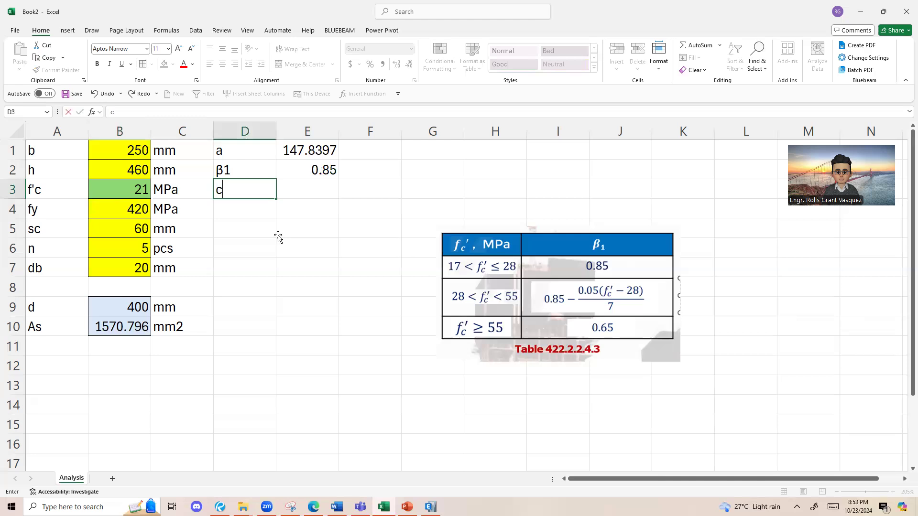
{"action": "key", "text": "Tab"}
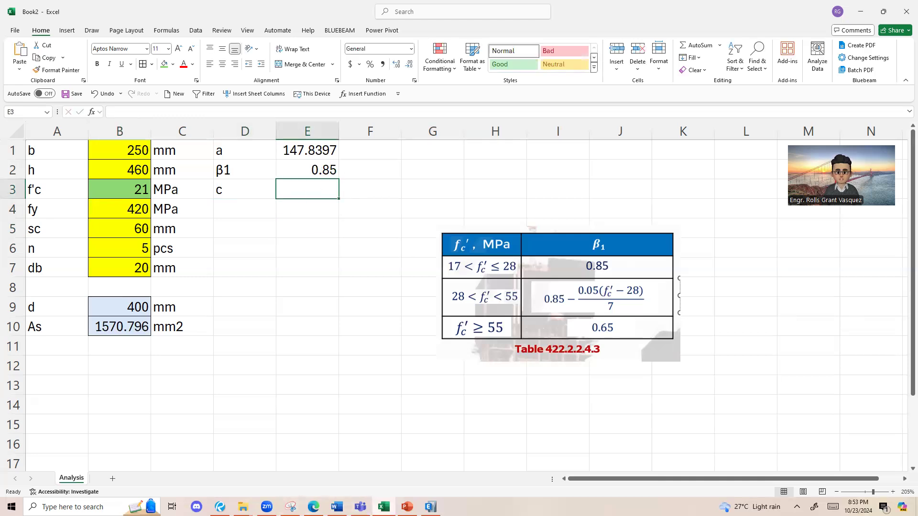
Step: Switch to the PowerPoint slide with a = β1c and handwrite the rearranged formula C = a/β1 beside the table
{"action": "left_click", "coordinate": [407, 507]}
{"action": "key", "text": "Escape"}
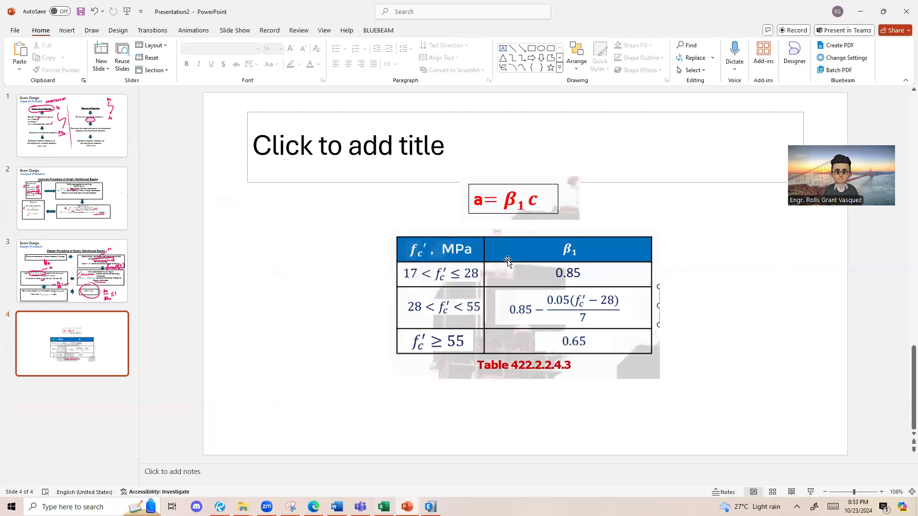
{"action": "left_click_drag", "start_coordinate": [473, 196], "coordinate": [306, 271]}
{"action": "left_click_drag", "start_coordinate": [286, 311], "coordinate": [286, 337]}
{"action": "left_click_drag", "start_coordinate": [293, 328], "coordinate": [306, 321]}
{"action": "left_click_drag", "start_coordinate": [337, 301], "coordinate": [338, 329]}
{"action": "left_click_drag", "start_coordinate": [314, 358], "coordinate": [360, 341]}
{"action": "left_click_drag", "start_coordinate": [335, 383], "coordinate": [334, 420]}
{"action": "left_click_drag", "start_coordinate": [363, 395], "coordinate": [368, 418]}
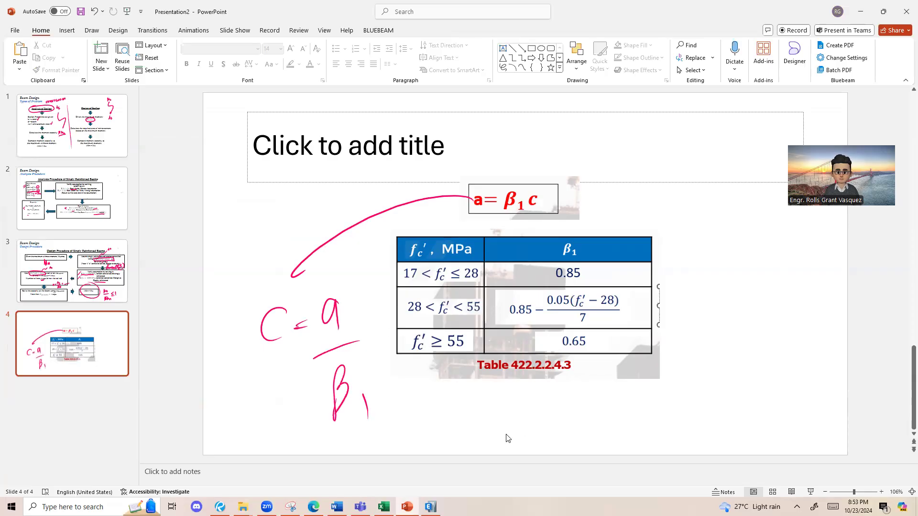
Step: Return to the Excel sheet and calculate c in E3 by dividing E1 by E2
{"action": "key", "text": "alt+Tab"}
{"action": "left_click", "coordinate": [300, 150]}
{"action": "type", "text": "/"}
{"action": "left_click", "coordinate": [315, 167]}
{"action": "key", "text": "Return"}
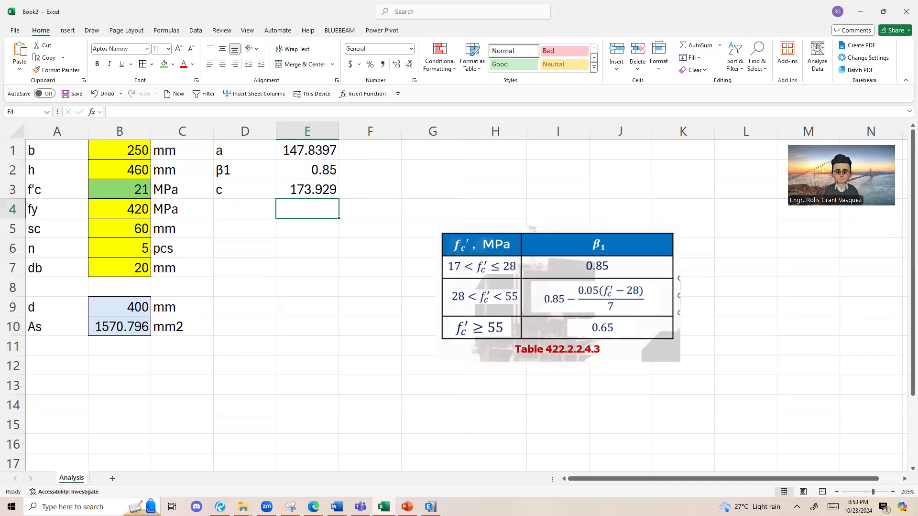
Step: Open the Analysis Procedure slide in PowerPoint and examine the box on verifying the steel yield assumption
{"action": "key", "text": "alt+Tab"}
{"action": "left_click", "coordinate": [54, 211]}
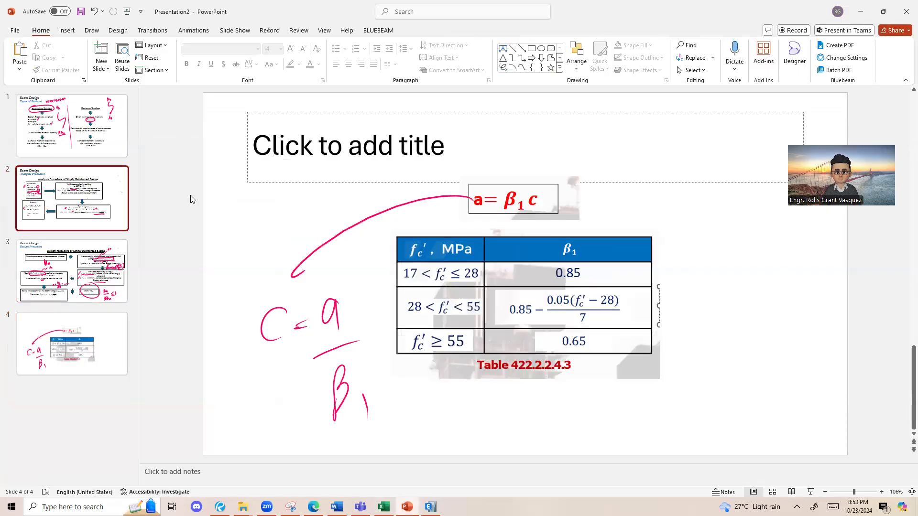
{"action": "left_click", "coordinate": [298, 170]}
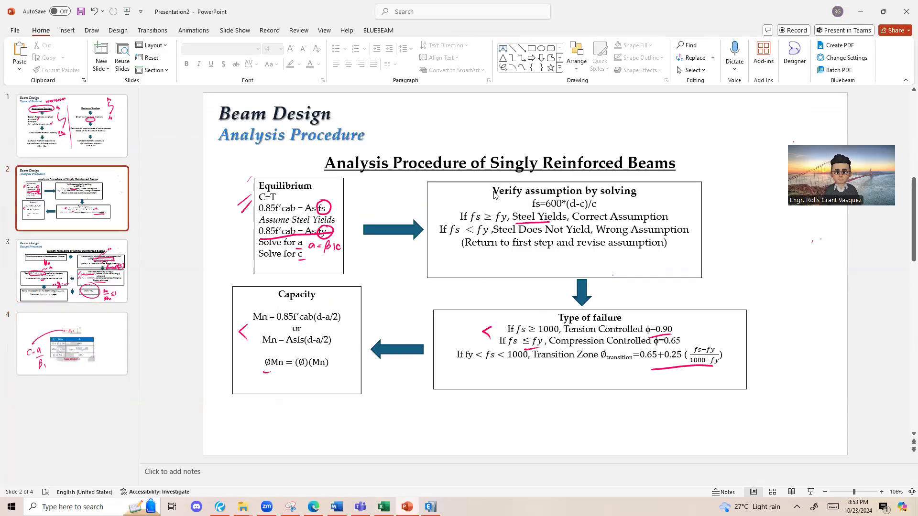
{"action": "left_click_drag", "start_coordinate": [494, 192], "coordinate": [665, 198]}
{"action": "left_click", "coordinate": [665, 198]}
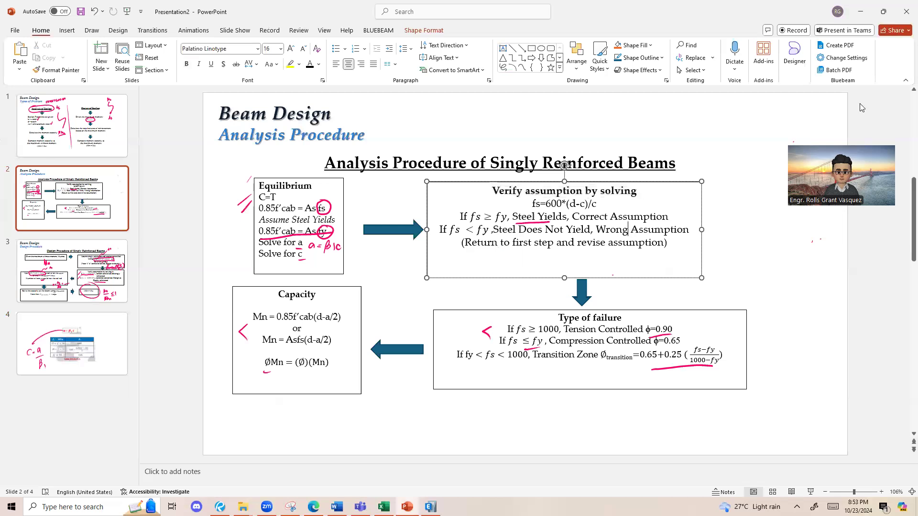
Step: Return to the Excel sheet and enter the label fs in cell D4
{"action": "left_click", "coordinate": [864, 16]}
{"action": "left_click", "coordinate": [241, 211]}
{"action": "type", "text": "fs"}
{"action": "left_click", "coordinate": [307, 212]}
{"action": "type", "text": "="}
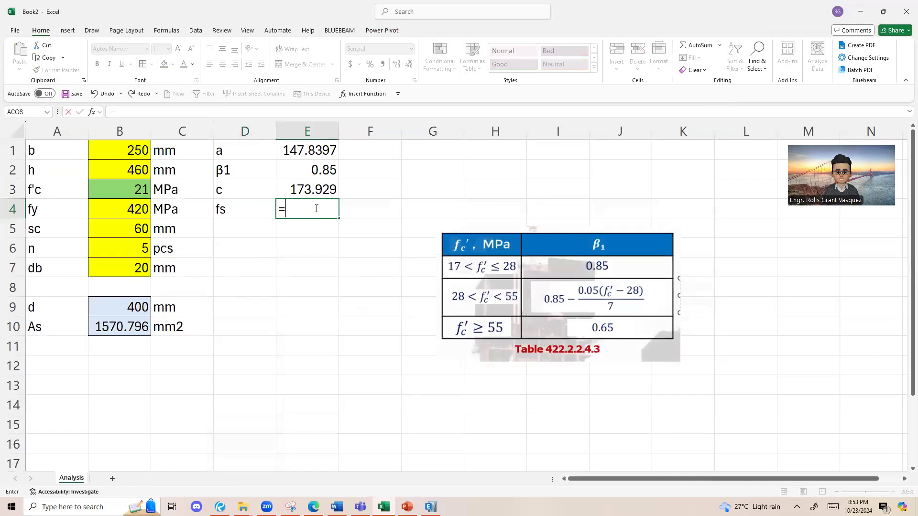
{"action": "type", "text": "600*("}
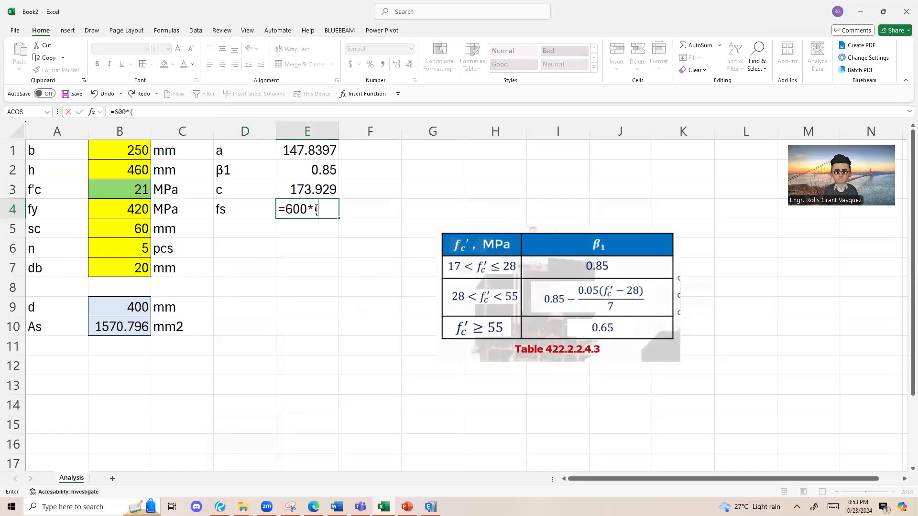
{"action": "left_click", "coordinate": [139, 313]}
{"action": "type", "text": "-"}
{"action": "key", "text": "Return"}
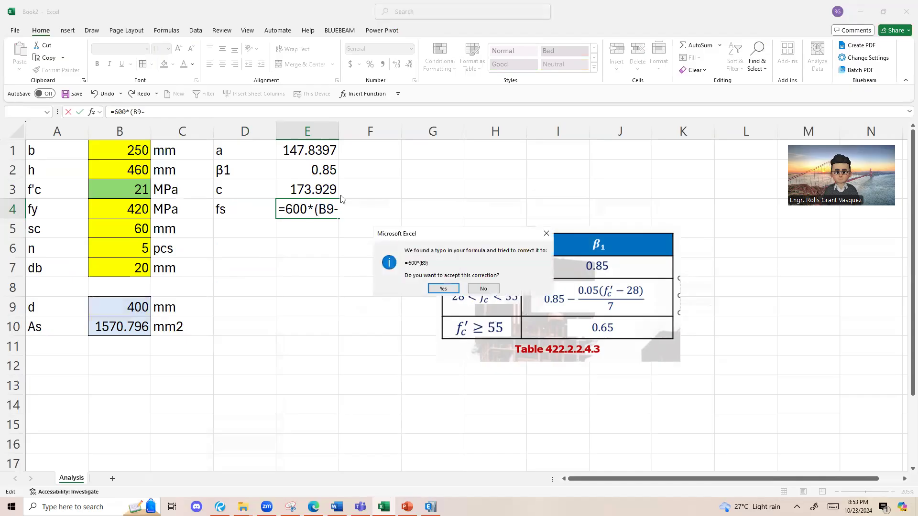
{"action": "left_click", "coordinate": [449, 290]}
{"action": "left_click", "coordinate": [312, 209]}
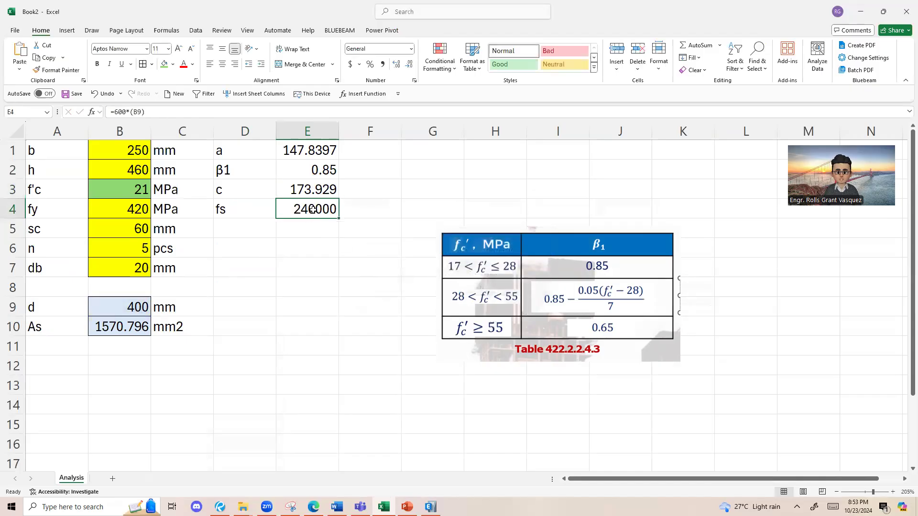
{"action": "key", "text": "BackSpace"}
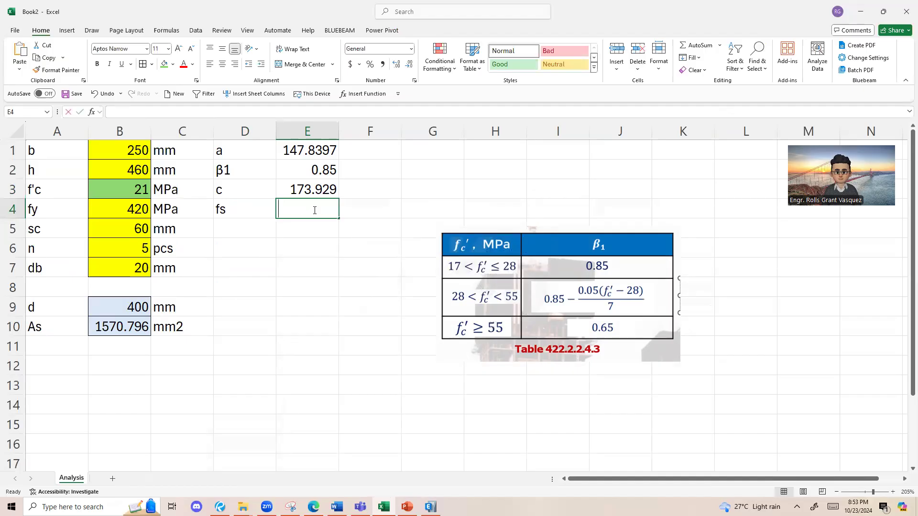
Step: Calculate fs in E4 with the formula =600*(B9-E3)/E3
{"action": "type", "text": "=600*("}
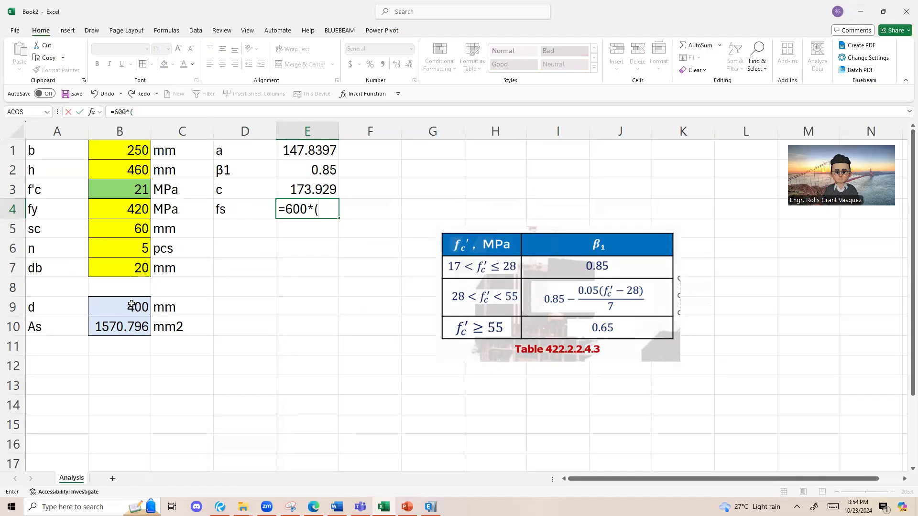
{"action": "left_click", "coordinate": [132, 305]}
{"action": "type", "text": "-"}
{"action": "left_click", "coordinate": [320, 187]}
{"action": "type", "text": ")/"}
{"action": "left_click", "coordinate": [320, 187]}
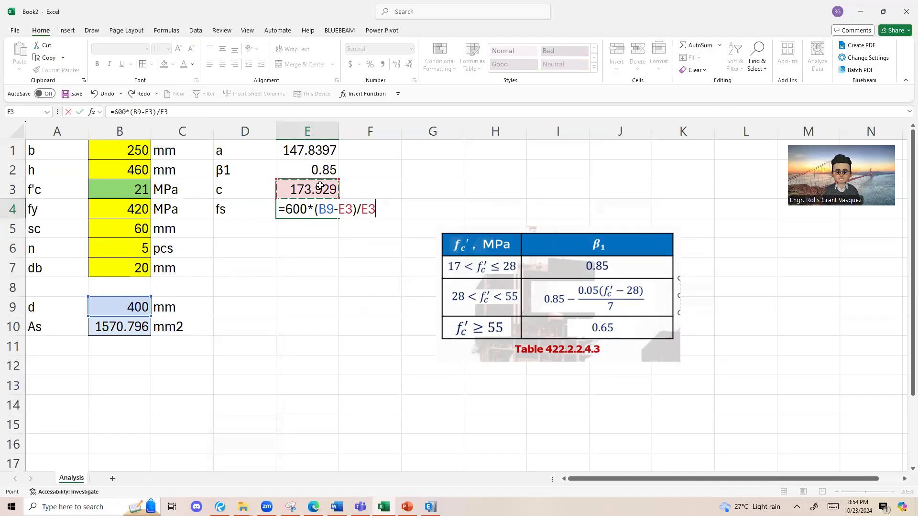
{"action": "key", "text": "Return"}
{"action": "left_click", "coordinate": [307, 209]}
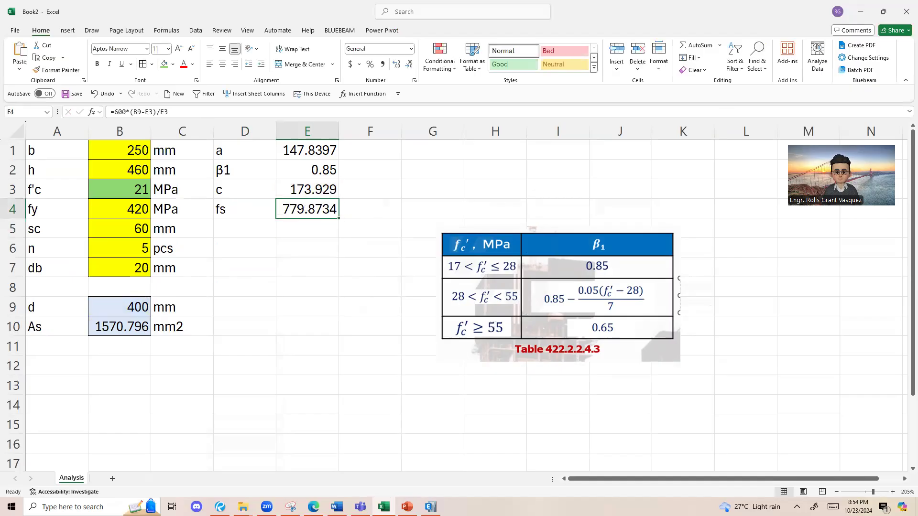
Step: Switch to the handwritten solution in Bluebeam Revu and check the fs calculation under Verify Assumption
{"action": "key", "text": "alt+Tab"}
{"action": "scroll", "coordinate": [397, 308], "scroll_direction": "down", "scroll_amount": 5}
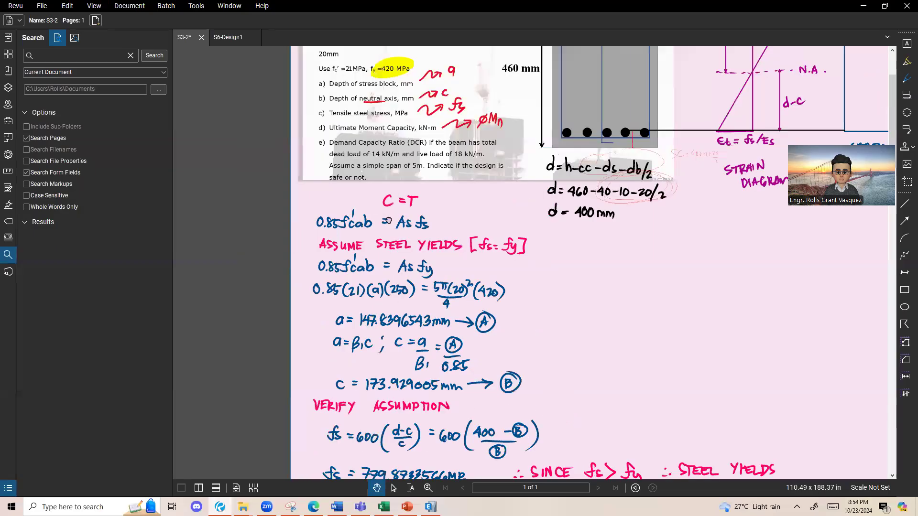
{"action": "scroll", "coordinate": [299, 295], "scroll_direction": "down", "scroll_amount": 2}
{"action": "scroll", "coordinate": [299, 296], "scroll_direction": "up", "scroll_amount": 3}
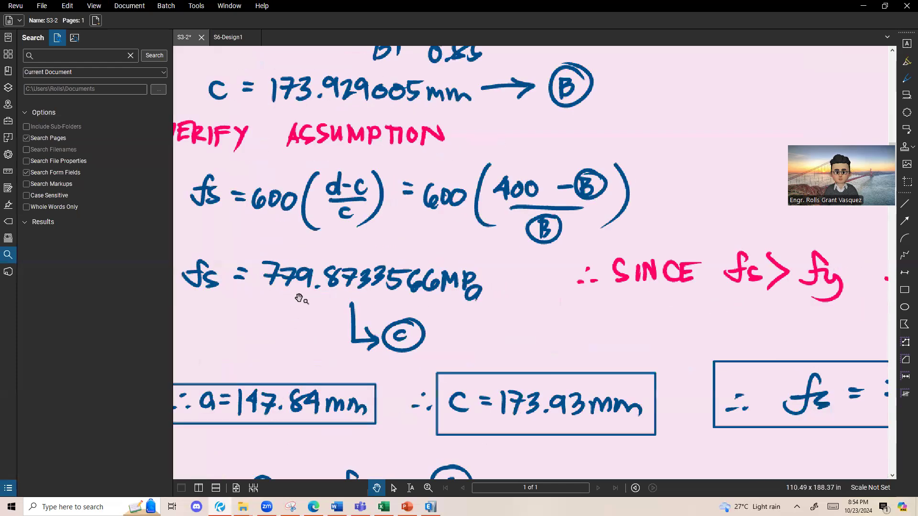
{"action": "scroll", "coordinate": [474, 301], "scroll_direction": "down", "scroll_amount": 2}
{"action": "scroll", "coordinate": [457, 300], "scroll_direction": "down", "scroll_amount": 2}
{"action": "scroll", "coordinate": [257, 355], "scroll_direction": "up", "scroll_amount": 2}
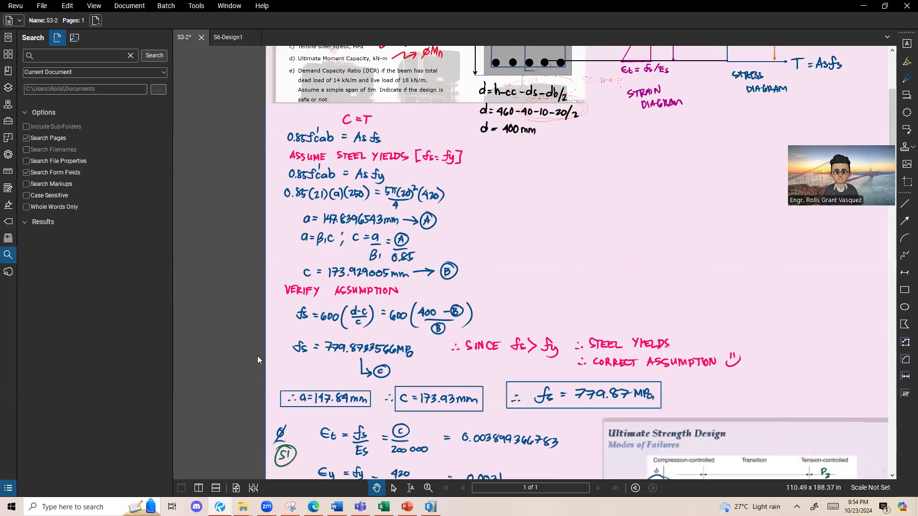
Step: Return to the Excel sheet and change the fill of the f'c value in B3 to yellow
{"action": "key", "text": "alt+Tab"}
{"action": "left_click", "coordinate": [126, 192]}
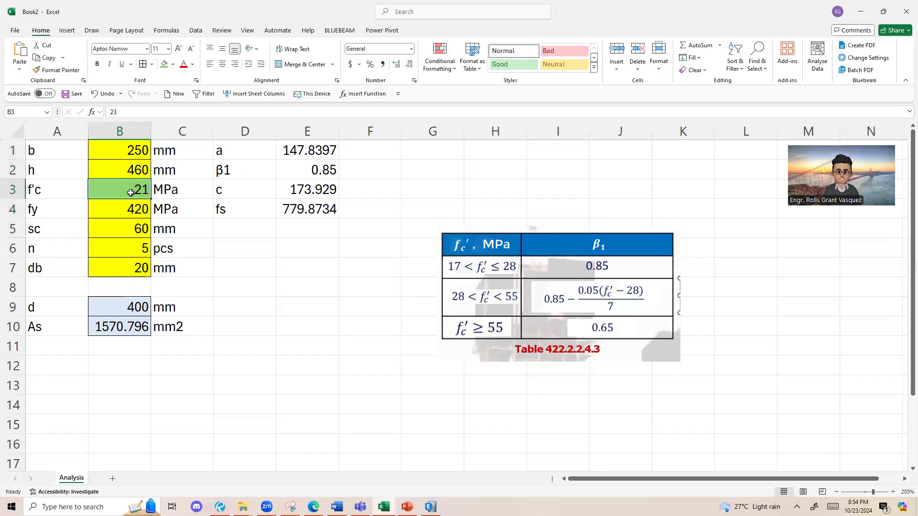
{"action": "left_click", "coordinate": [173, 64]}
{"action": "key", "text": "Escape"}
{"action": "left_click_drag", "start_coordinate": [120, 151], "coordinate": [127, 268]}
{"action": "left_click", "coordinate": [226, 235]}
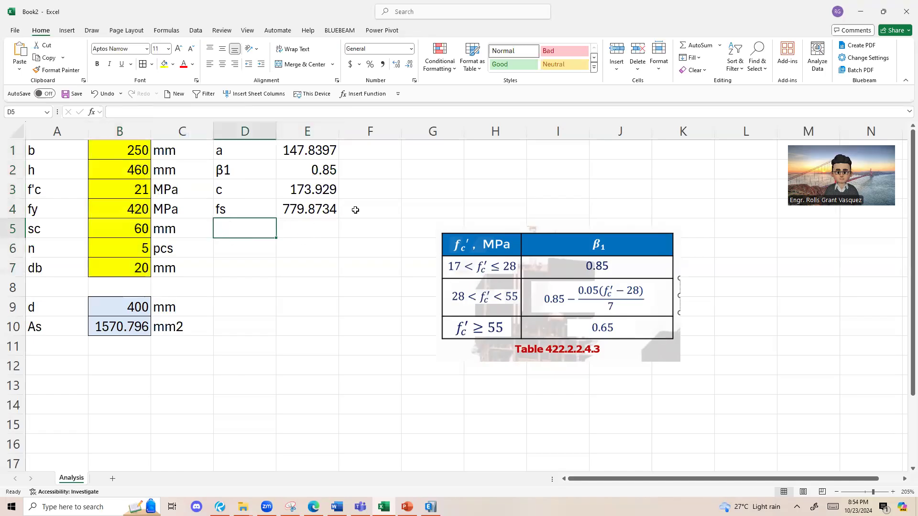
Step: Begin an IF formula in D5 that tests whether fs in E4 is greater than or equal to fy in B4
{"action": "left_click", "coordinate": [308, 228]}
{"action": "left_click", "coordinate": [319, 212]}
{"action": "left_click", "coordinate": [248, 230]}
{"action": "mouse_move", "coordinate": [246, 227]}
{"action": "left_mouse_down"}
{"action": "mouse_move", "coordinate": [389, 228]}
{"action": "mouse_move", "coordinate": [240, 226]}
{"action": "left_mouse_up"}
{"action": "type", "text": "=if"}
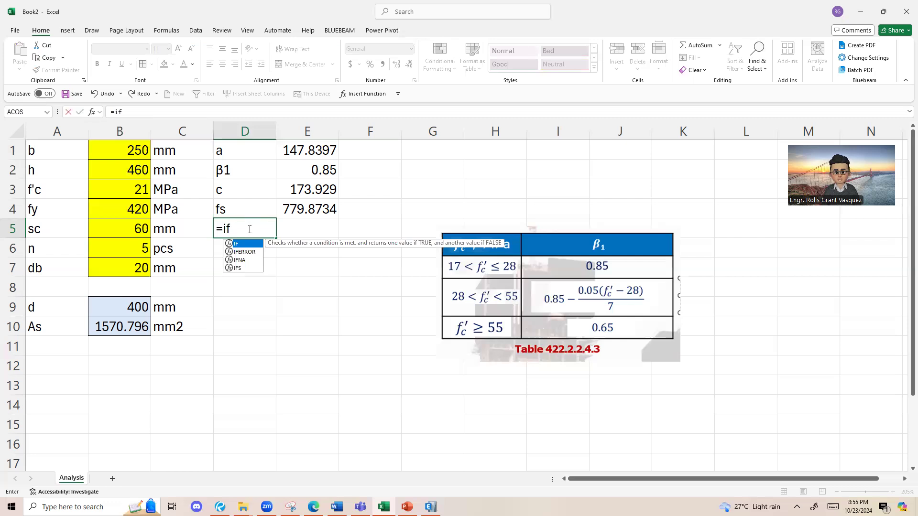
{"action": "type", "text": "("}
{"action": "left_click", "coordinate": [321, 213]}
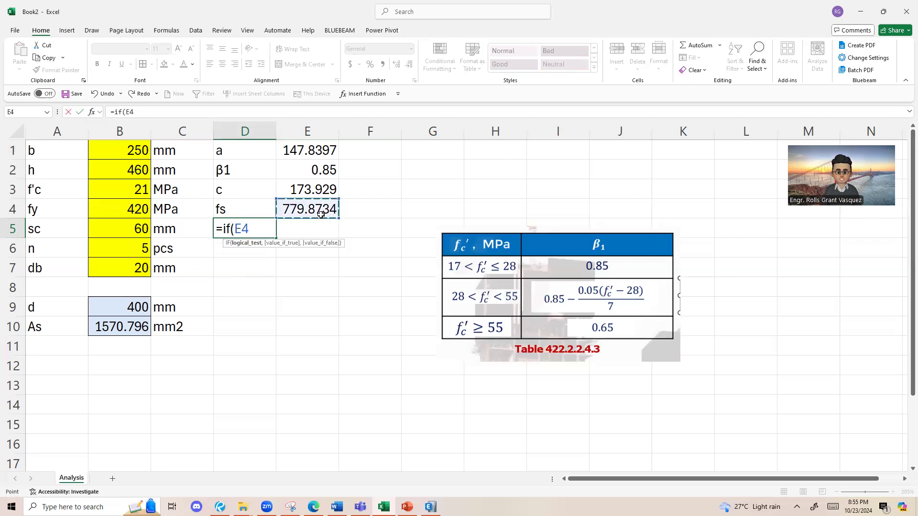
{"action": "type", "text": ">="}
{"action": "left_click", "coordinate": [129, 201]}
{"action": "type", "text": ","}
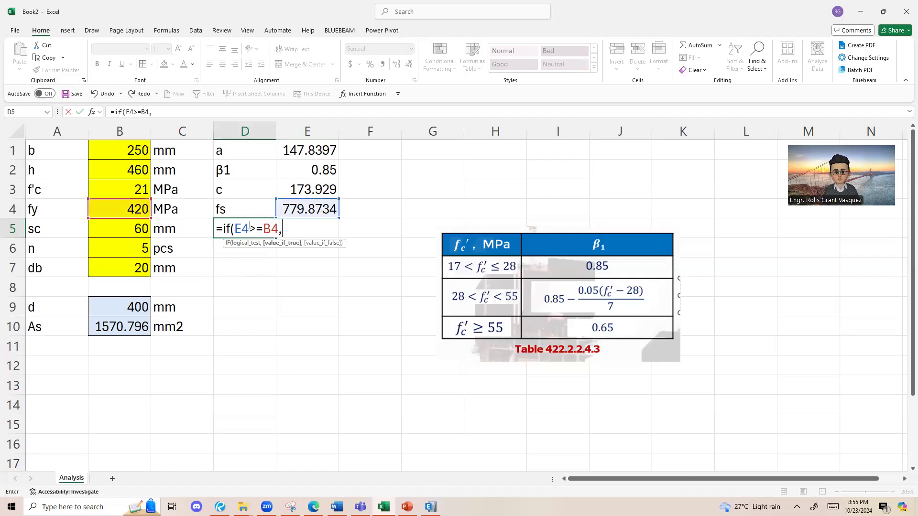
{"action": "type", "text": "\"Stee;"}
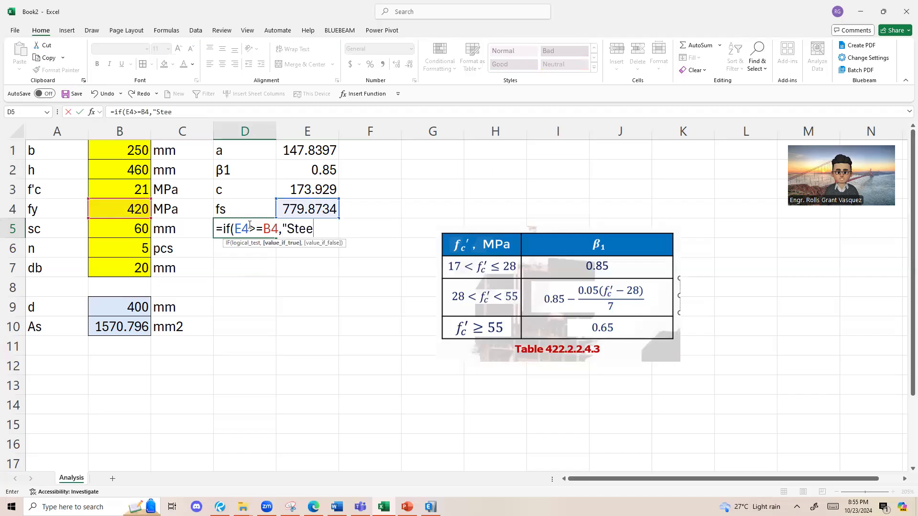
Step: Set the IF formula's value-if-true result to the text "Steel Yields"
{"action": "key", "text": "BackSpace"}
{"action": "type", "text": "l"}
{"action": "type", "text": " Yioe"}
{"action": "key", "text": "BackSpace"}
{"action": "key", "text": "BackSpace"}
{"action": "type", "text": "e;ds"}
{"action": "key", "text": "BackSpace"}
{"action": "key", "text": "BackSpace"}
{"action": "type", "text": "lds\""}
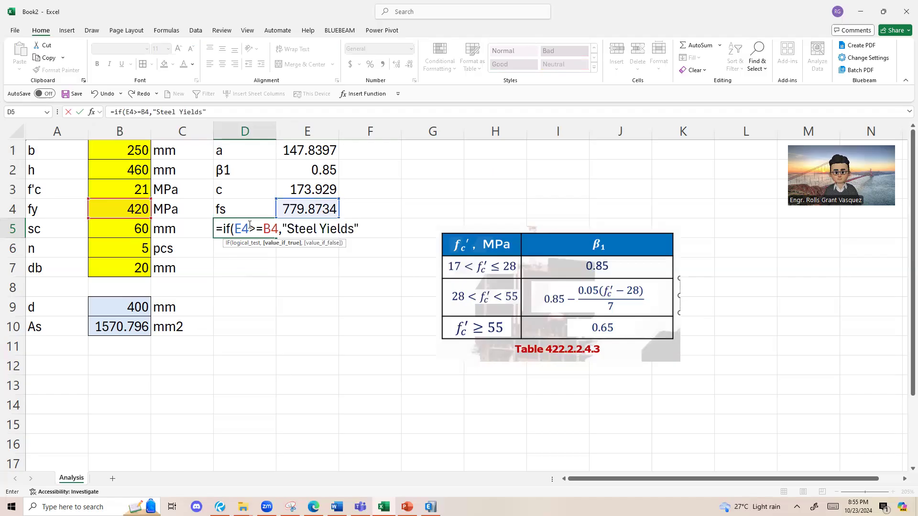
{"action": "type", "text": ","}
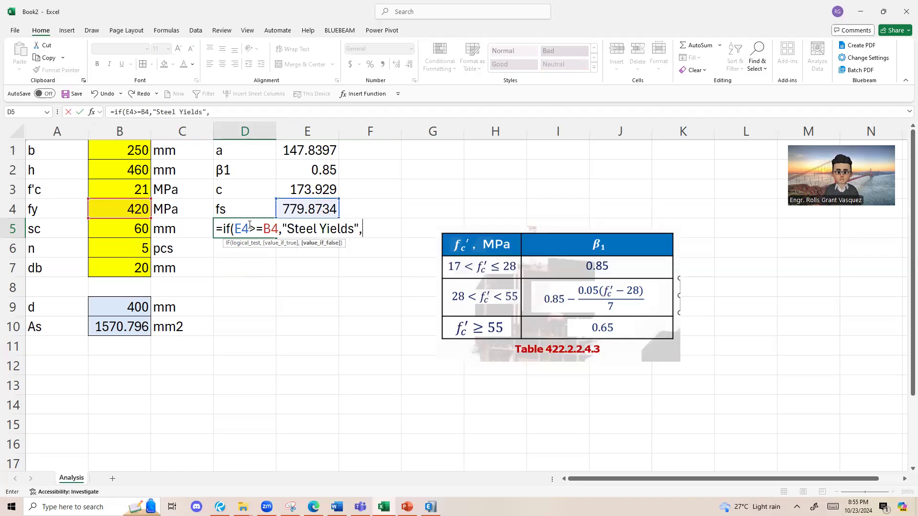
Step: Set the value-if-false result to "Steel Does Not Yield", check the formula's arguments and complete it in D5
{"action": "left_click_drag", "start_coordinate": [234, 228], "coordinate": [279, 228]}
{"action": "left_click", "coordinate": [363, 232]}
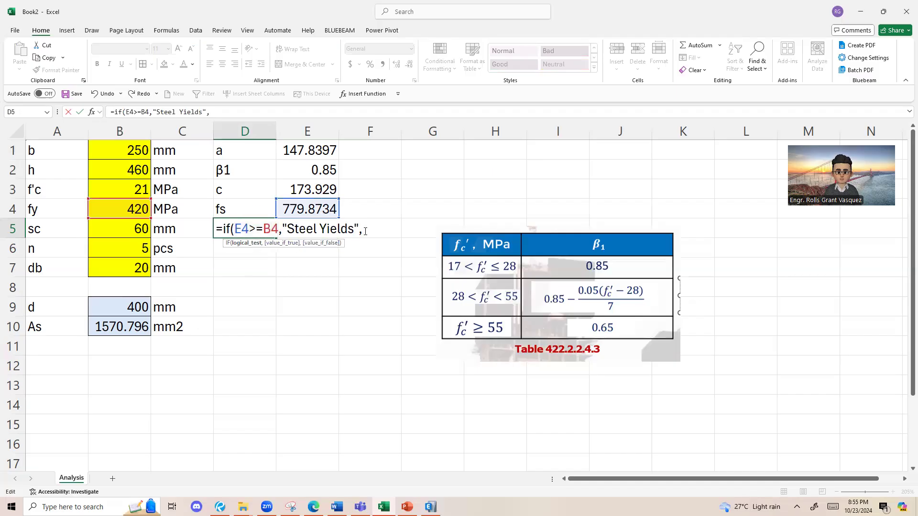
{"action": "type", "text": "\"Stee;"}
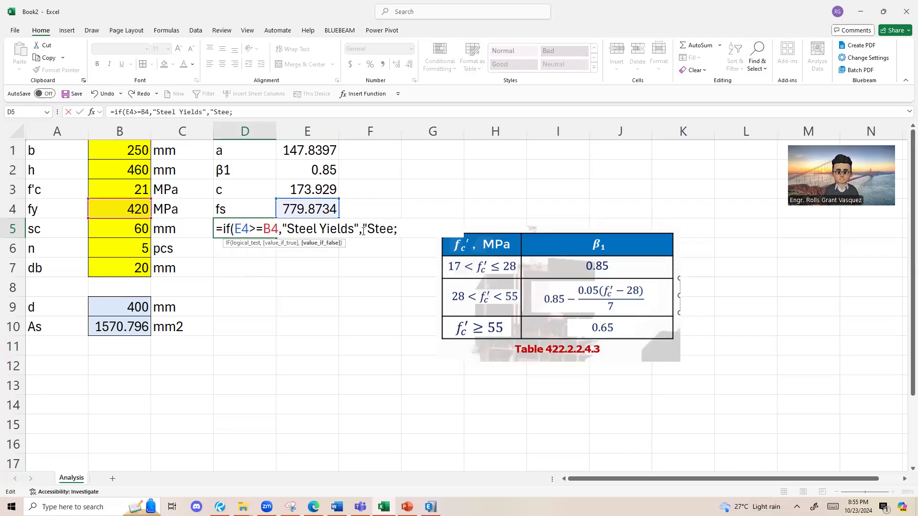
{"action": "key", "text": "BackSpace"}
{"action": "type", "text": "l Does N"}
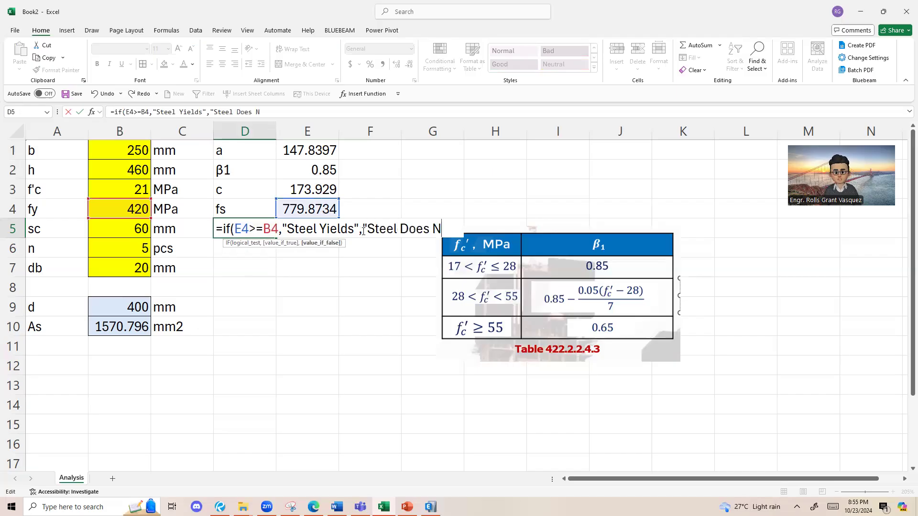
{"action": "type", "text": "ot yiel"}
{"action": "key", "text": "BackSpace"}
{"action": "key", "text": "BackSpace"}
{"action": "key", "text": "BackSpace"}
{"action": "type", "text": "Yield"}
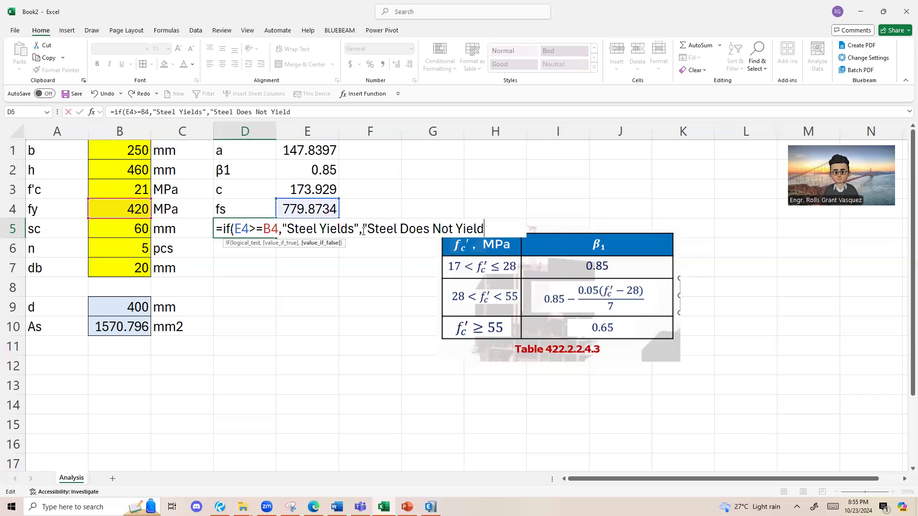
{"action": "type", "text": "\")"}
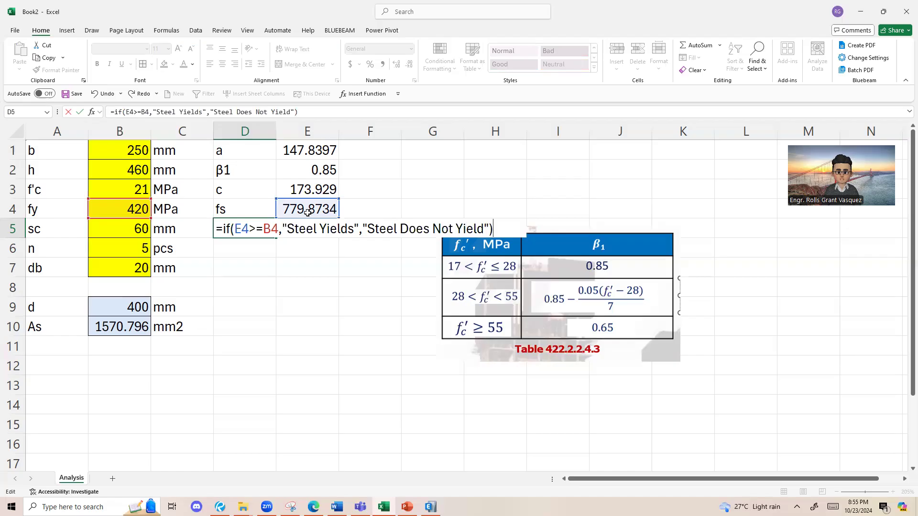
{"action": "double_click", "coordinate": [239, 229]}
{"action": "double_click", "coordinate": [273, 229]}
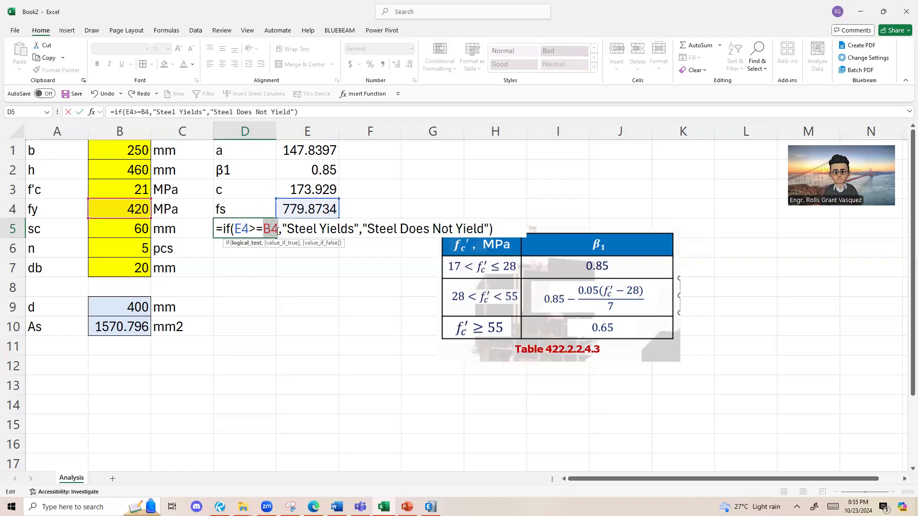
{"action": "left_click_drag", "start_coordinate": [283, 229], "coordinate": [492, 228]}
{"action": "key", "text": "Return"}
{"action": "left_click", "coordinate": [265, 230]}
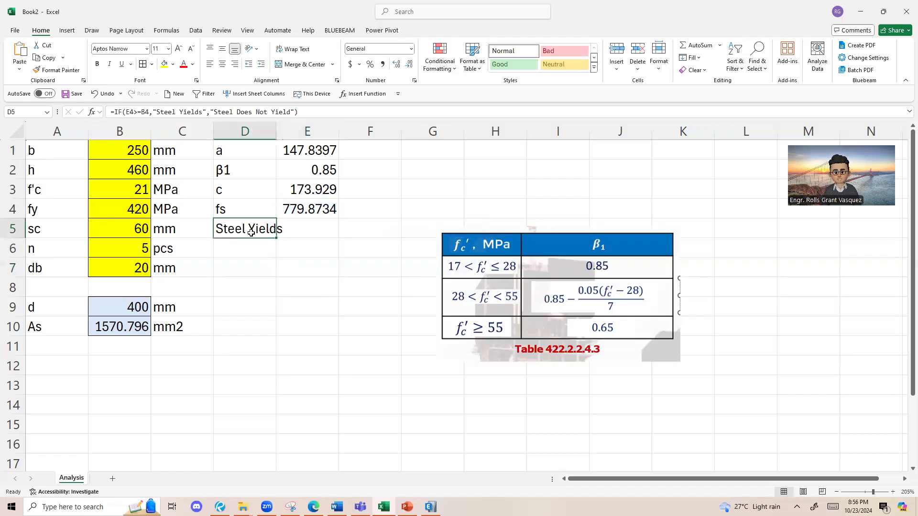
Step: Review the steel yield check formula in D5 and the calculated cells above it
{"action": "left_click", "coordinate": [264, 249]}
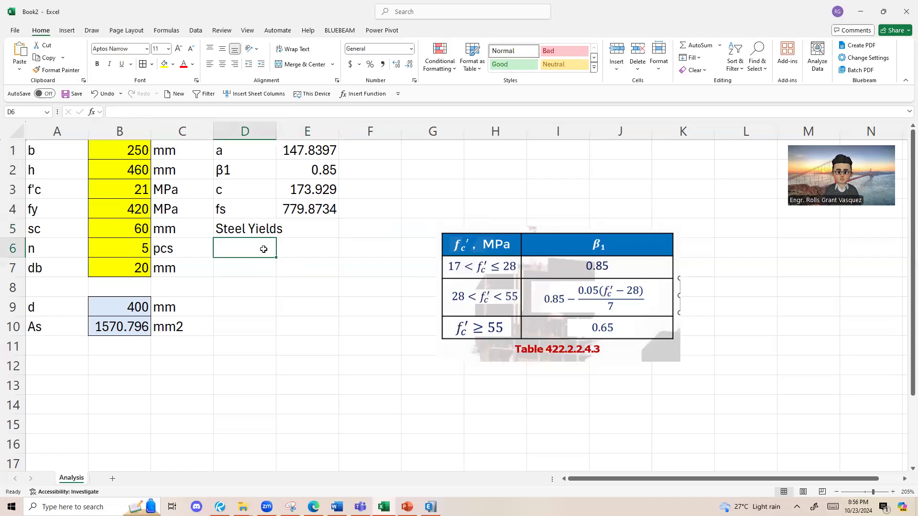
{"action": "left_click", "coordinate": [248, 213]}
{"action": "double_click", "coordinate": [248, 229]}
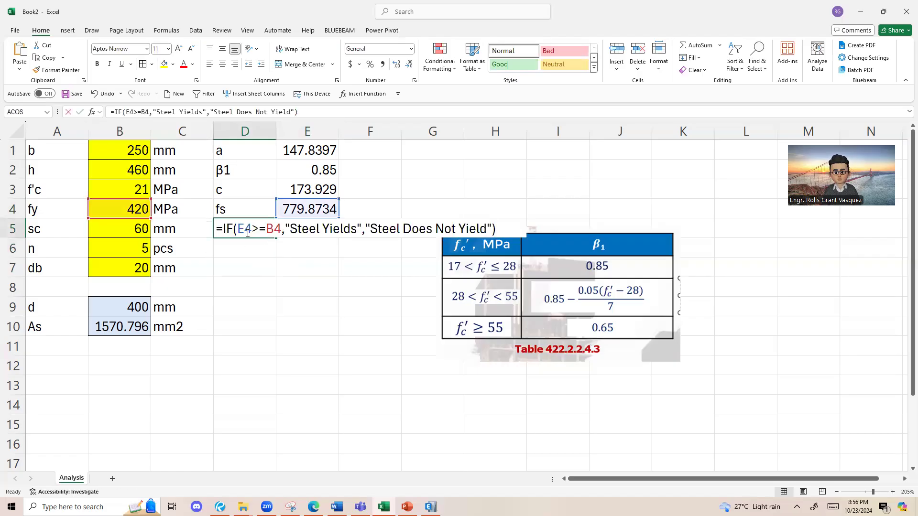
{"action": "left_click", "coordinate": [437, 231]}
{"action": "left_click", "coordinate": [311, 190]}
{"action": "left_click", "coordinate": [311, 154]}
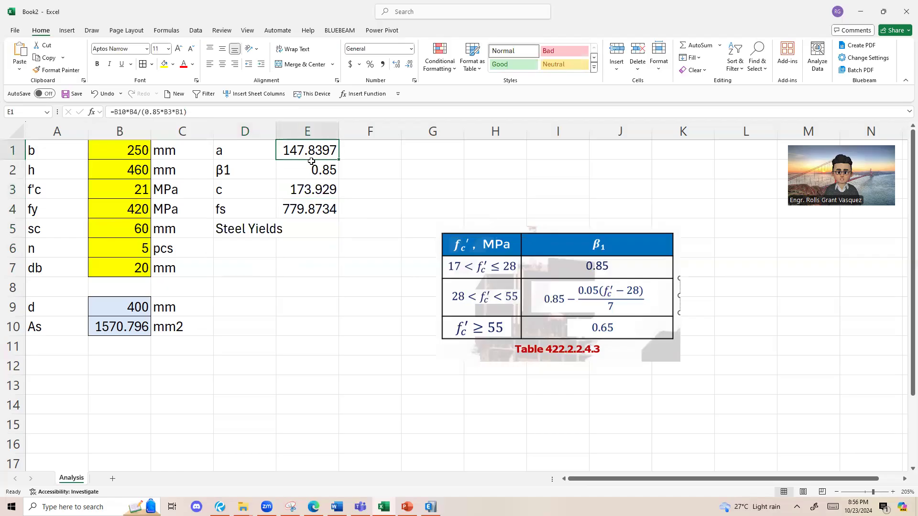
{"action": "left_click", "coordinate": [249, 247]}
{"action": "left_click", "coordinate": [253, 214]}
{"action": "left_click", "coordinate": [248, 252]}
{"action": "left_click", "coordinate": [249, 231]}
{"action": "left_click", "coordinate": [246, 249]}
{"action": "left_click", "coordinate": [246, 229]}
{"action": "left_click", "coordinate": [247, 247]}
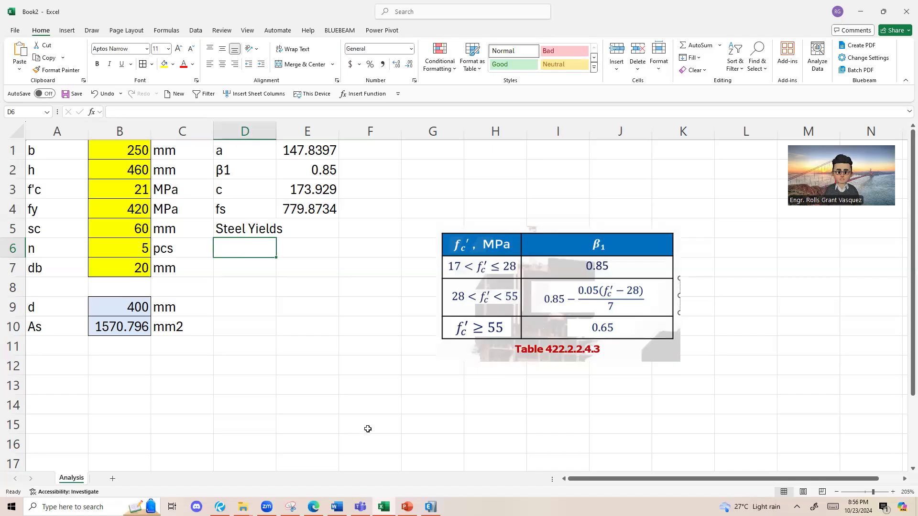
Step: Switch to the Analysis Procedure slide in PowerPoint, examine the Type of failure conditions for ϕ, and return to the Excel sheet
{"action": "key", "text": "alt+Tab"}
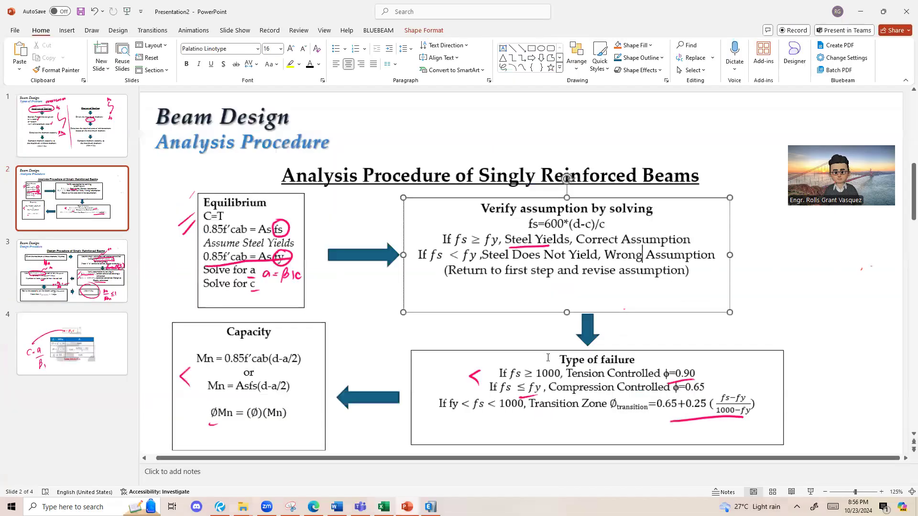
{"action": "scroll", "coordinate": [548, 358], "scroll_direction": "down", "scroll_amount": 1}
{"action": "left_click_drag", "start_coordinate": [500, 350], "coordinate": [721, 394]}
{"action": "left_click", "coordinate": [692, 415]}
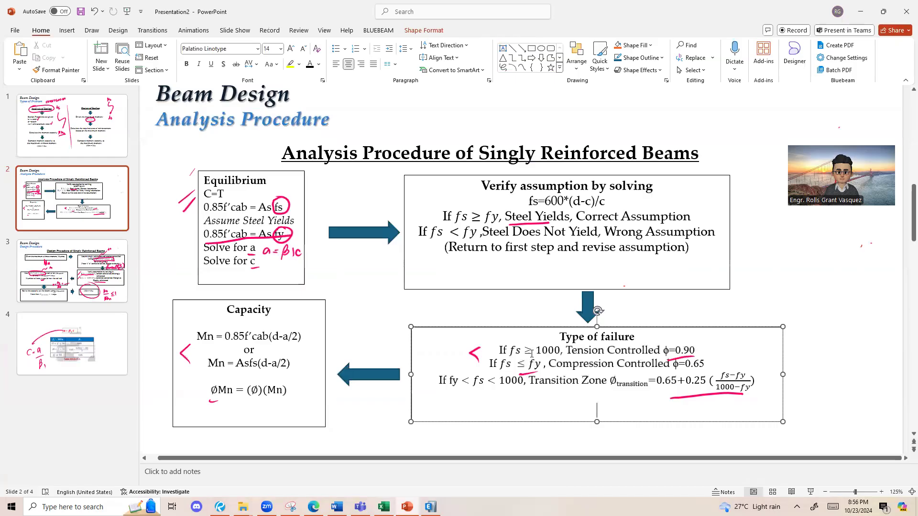
{"action": "left_click_drag", "start_coordinate": [568, 351], "coordinate": [661, 352]}
{"action": "left_click", "coordinate": [609, 381]}
{"action": "left_click_drag", "start_coordinate": [549, 364], "coordinate": [679, 364]}
{"action": "left_click", "coordinate": [570, 401]}
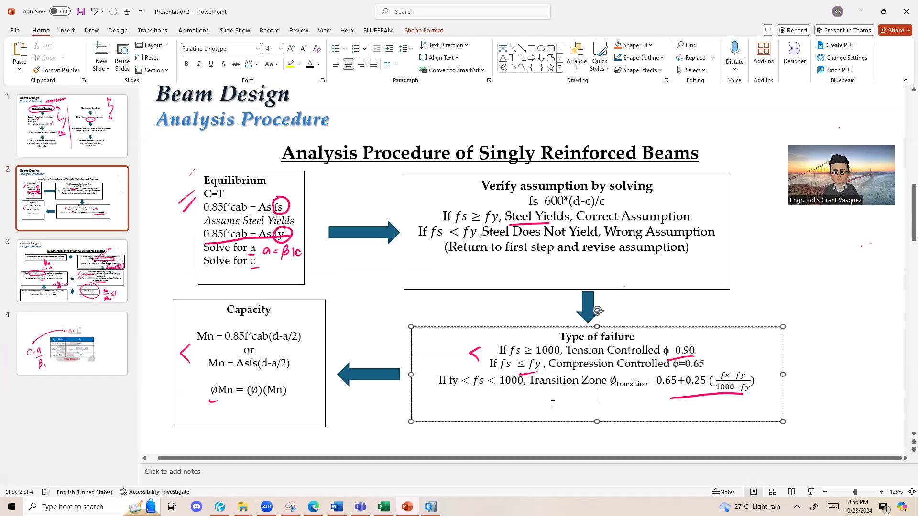
{"action": "key", "text": "alt+Tab"}
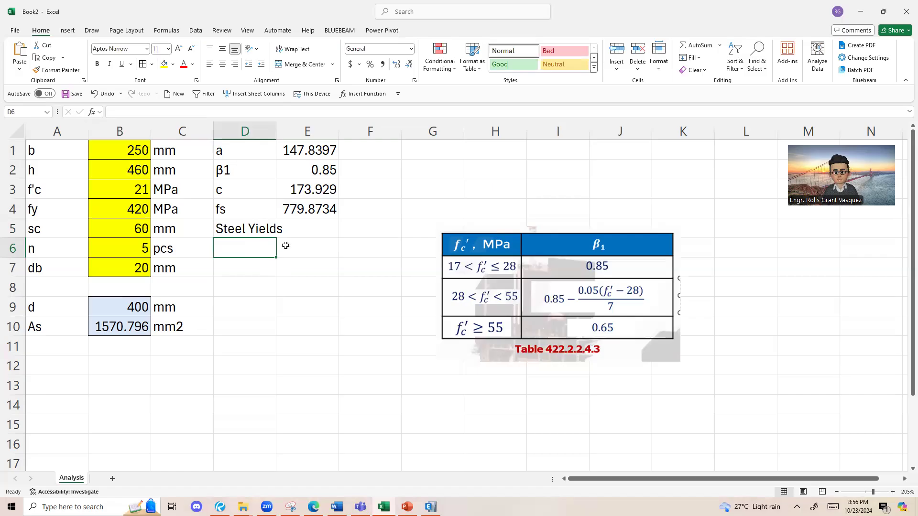
{"action": "left_click", "coordinate": [264, 232]}
{"action": "left_click", "coordinate": [261, 241]}
{"action": "left_click", "coordinate": [242, 231]}
{"action": "left_click", "coordinate": [245, 248]}
Step: Switch to the Analysis Procedure slide in PowerPoint and hide all ink annotations in the presentation
{"action": "key", "text": "alt+Tab"}
{"action": "left_click", "coordinate": [420, 391]}
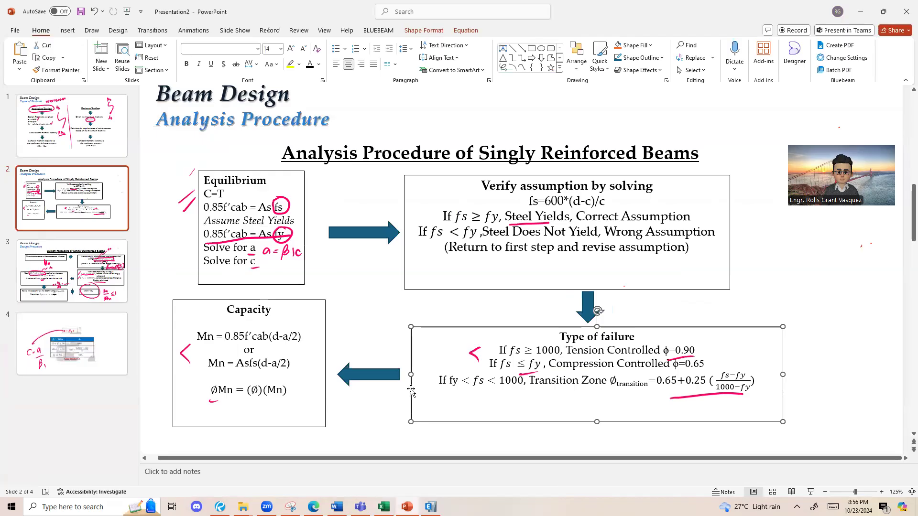
{"action": "left_click", "coordinate": [371, 421]}
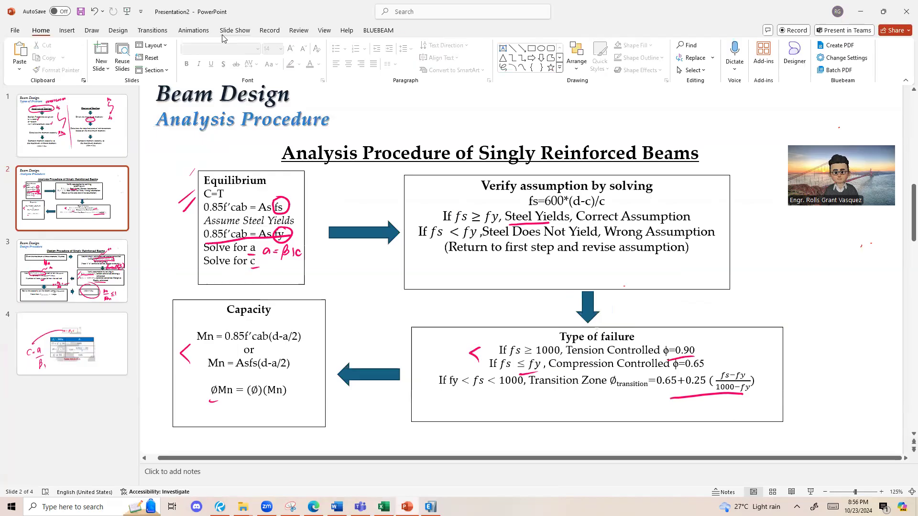
{"action": "left_click", "coordinate": [324, 30]}
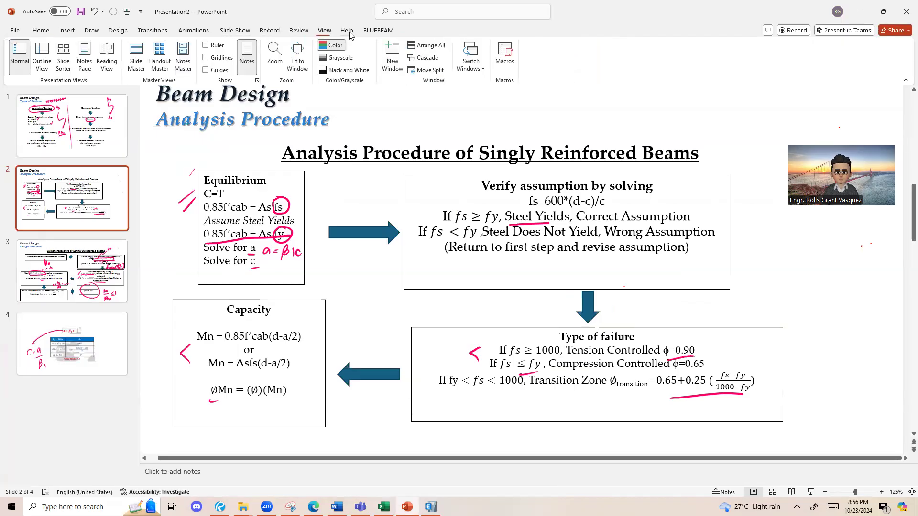
{"action": "left_click", "coordinate": [298, 30]}
{"action": "left_click", "coordinate": [567, 62]}
{"action": "left_click", "coordinate": [579, 97]}
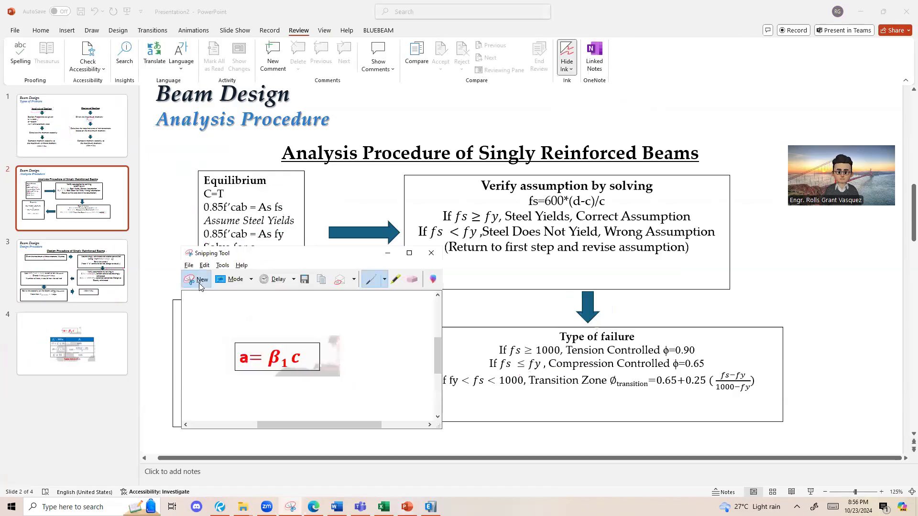
Step: Capture the slide's Type of failure box with the Snipping Tool and return to the Excel sheet
{"action": "left_click", "coordinate": [199, 282]}
{"action": "left_click_drag", "start_coordinate": [409, 318], "coordinate": [804, 433]}
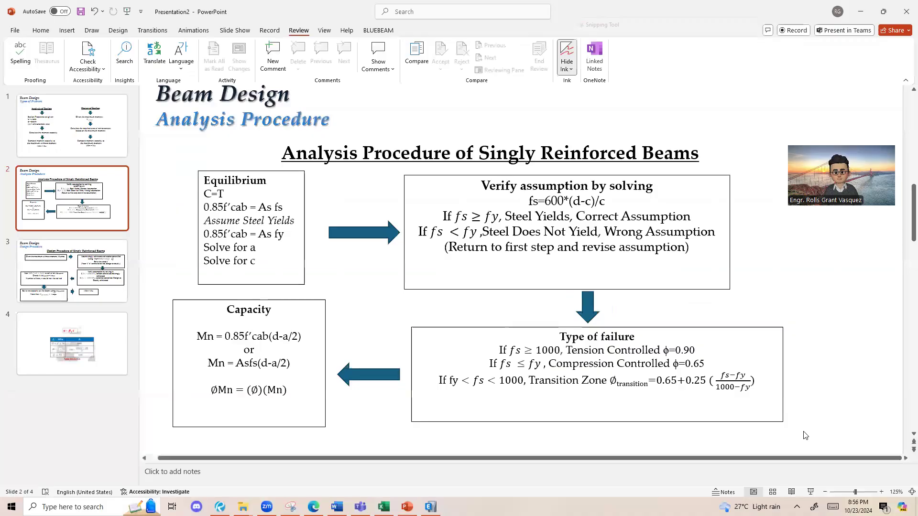
{"action": "key", "text": "alt+Tab"}
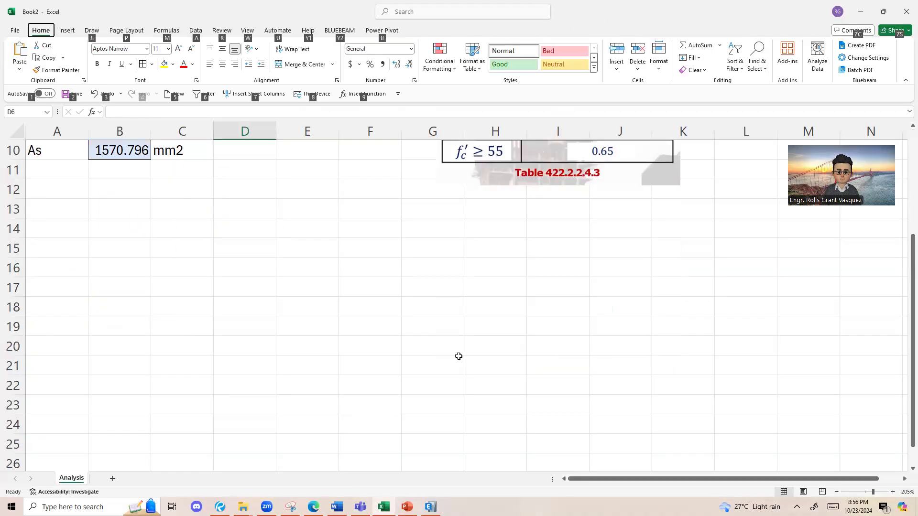
Step: Replace the β1 table picture with the captured Type of failure snip, scaled down and placed beside the calculations
{"action": "scroll", "coordinate": [459, 357], "scroll_direction": "up", "scroll_amount": 3}
{"action": "key", "text": "Delete"}
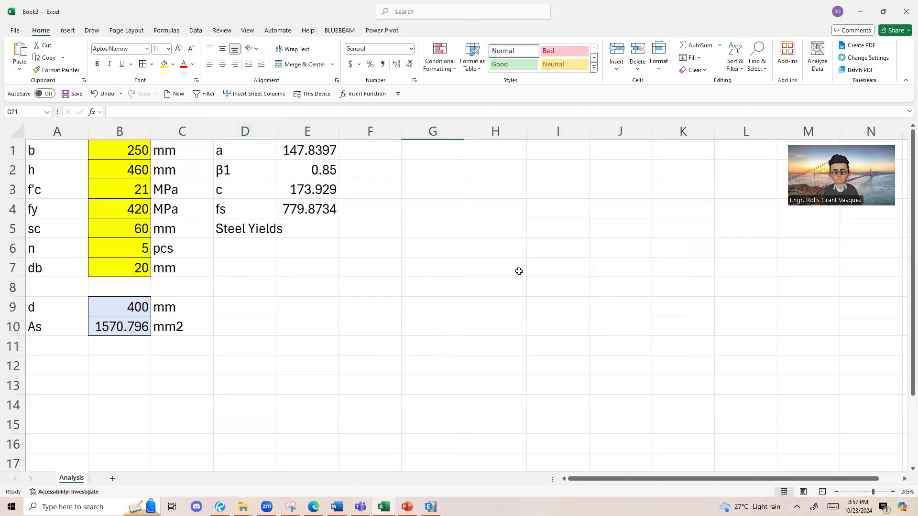
{"action": "key", "text": "ctrl+v"}
{"action": "left_click_drag", "start_coordinate": [592, 287], "coordinate": [451, 234]}
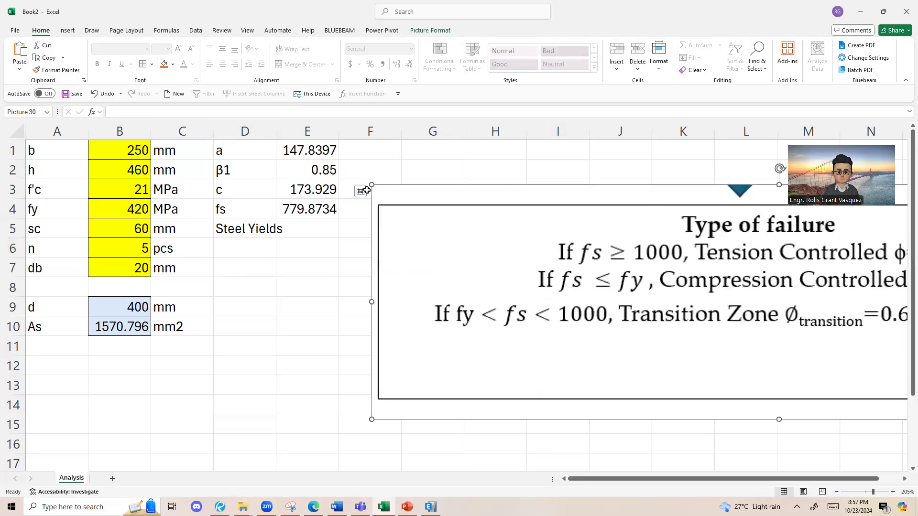
{"action": "left_click_drag", "start_coordinate": [370, 186], "coordinate": [655, 310]}
{"action": "left_click_drag", "start_coordinate": [775, 344], "coordinate": [568, 280]}
Step: Start an IFS formula in D6 whose first test is E4>=1000, with "Tension Controlled" as its result
{"action": "left_click", "coordinate": [245, 247]}
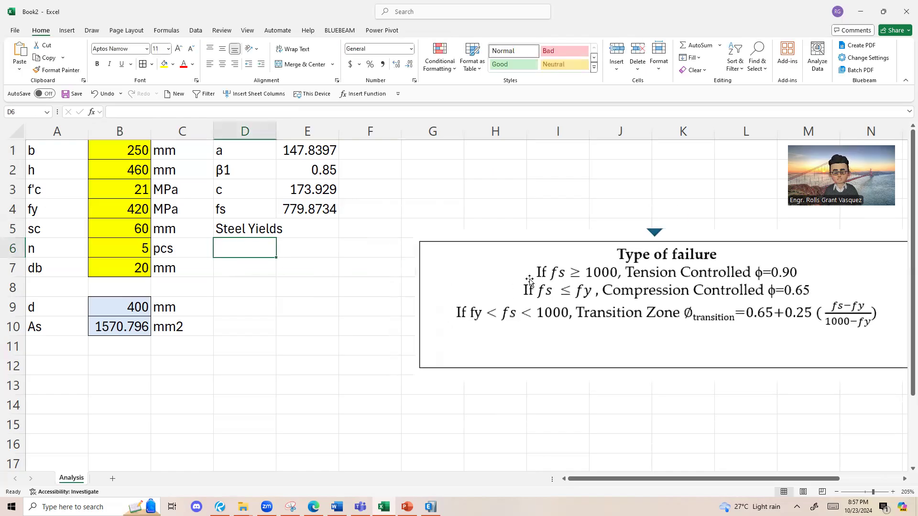
{"action": "type", "text": "=ifs("}
{"action": "left_click", "coordinate": [315, 214]}
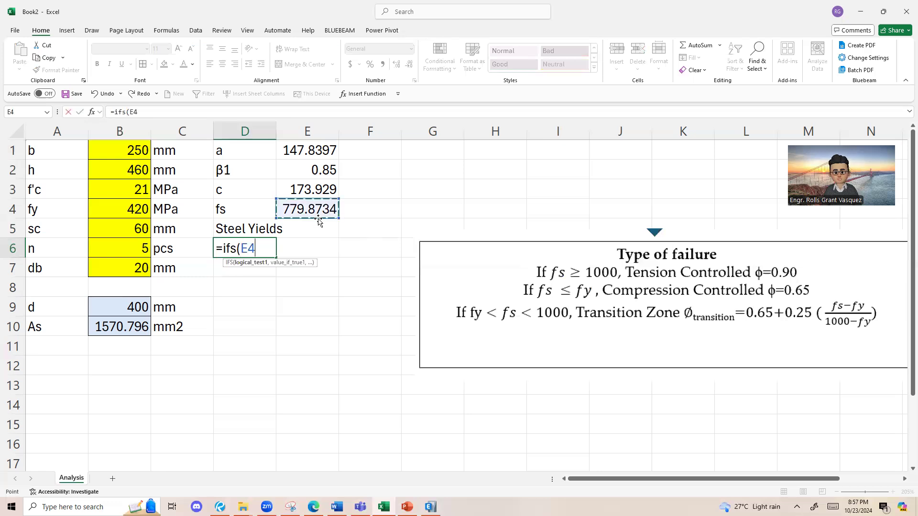
{"action": "type", "text": "<"}
{"action": "key", "text": "BackSpace"}
{"action": "type", "text": ">=1000"}
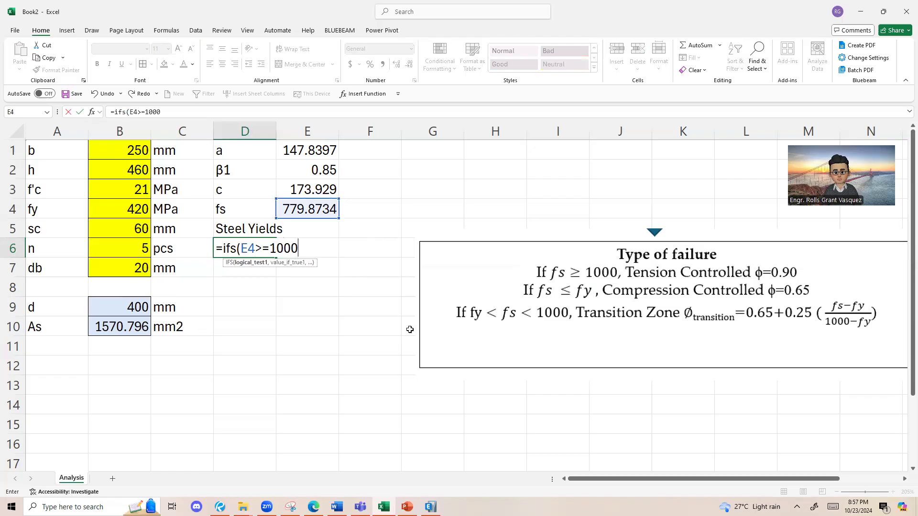
{"action": "type", "text": ",\"Tens"}
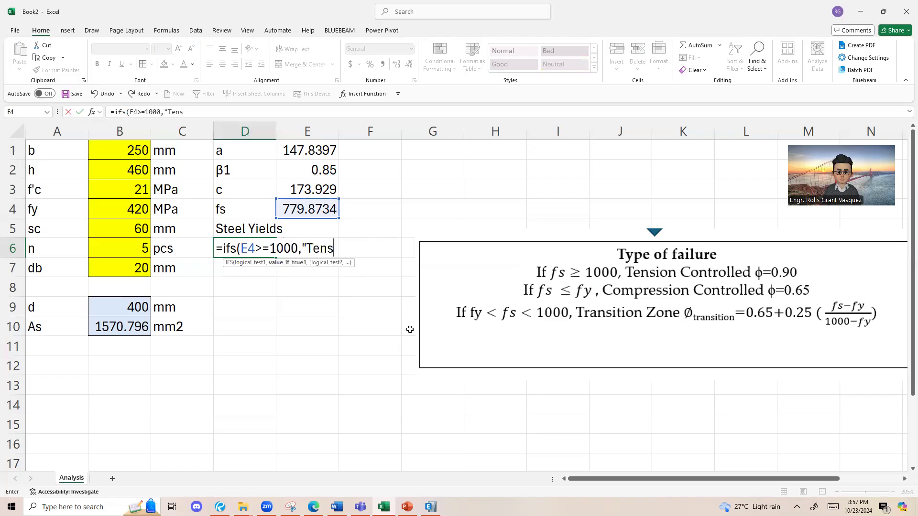
{"action": "type", "text": "ion Controlled\""}
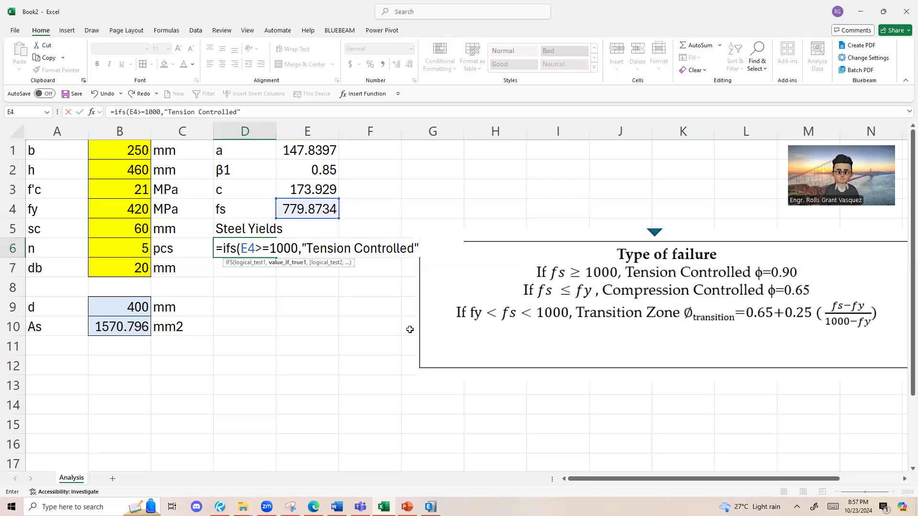
{"action": "type", "text": ","}
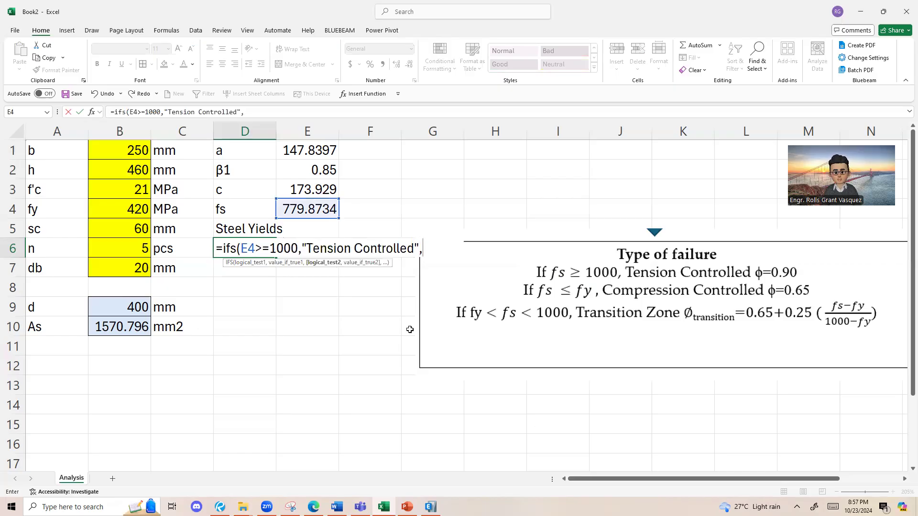
Step: Add the second IFS test E4>B4, with the Transition Zone text as its result
{"action": "left_click", "coordinate": [316, 209]}
{"action": "type", "text": ">"}
{"action": "left_click", "coordinate": [125, 205]}
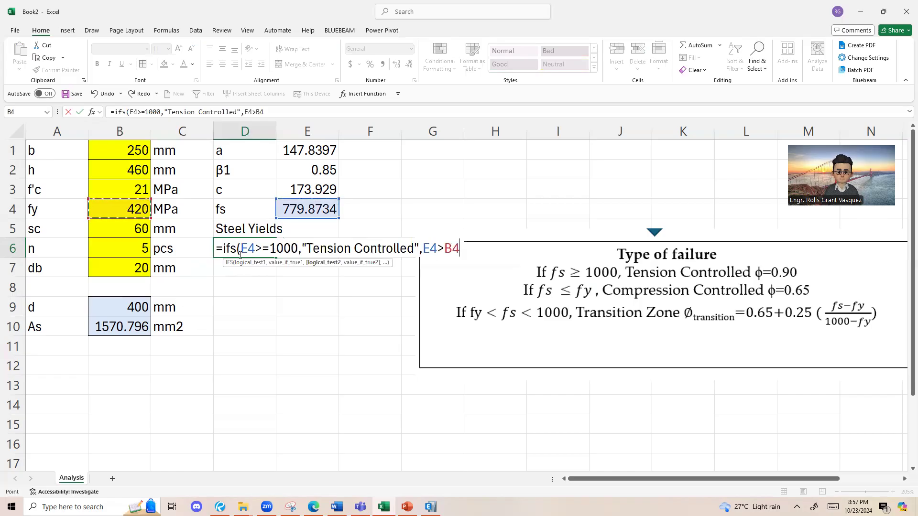
{"action": "type", "text": ",\"Transition Z"}
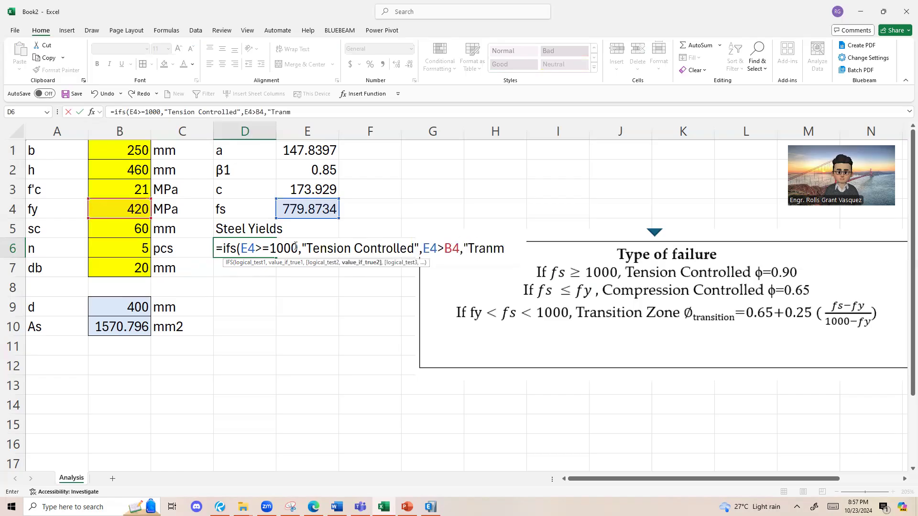
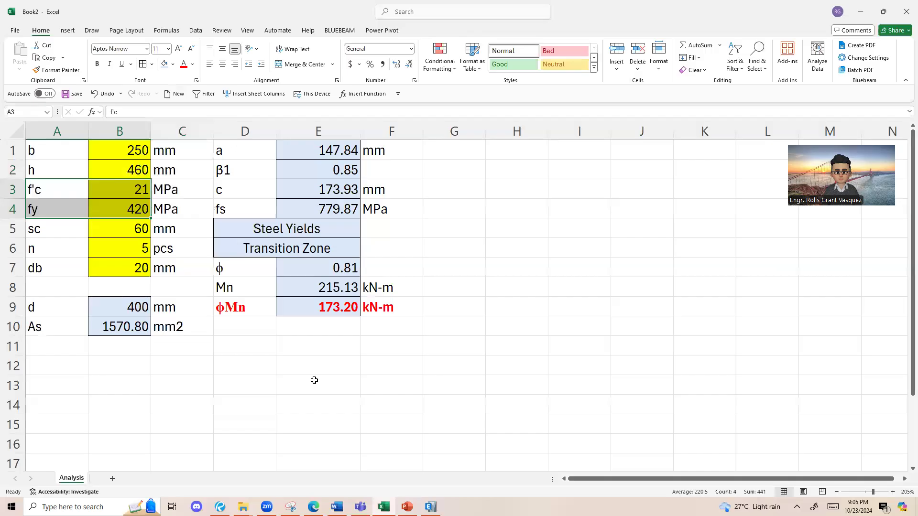
{"action": "key", "text": "alt+Tab"}
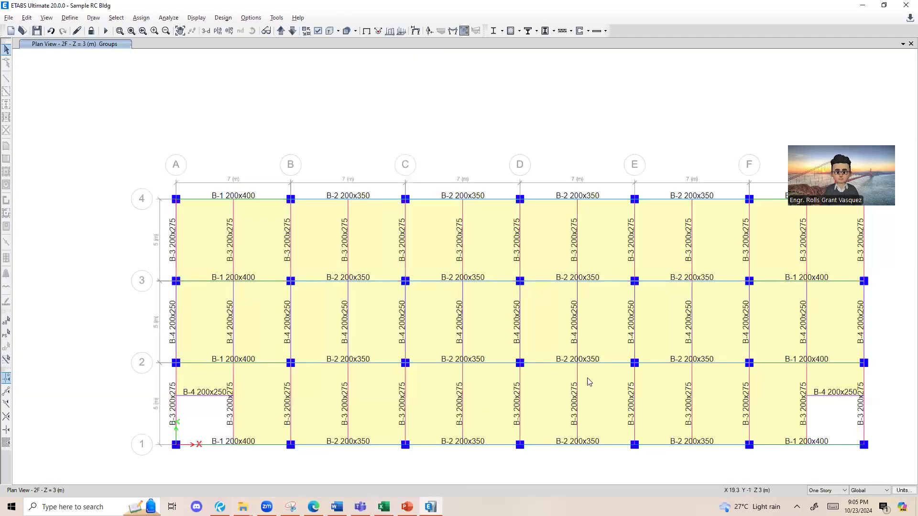
{"action": "key", "text": "alt+Tab"}
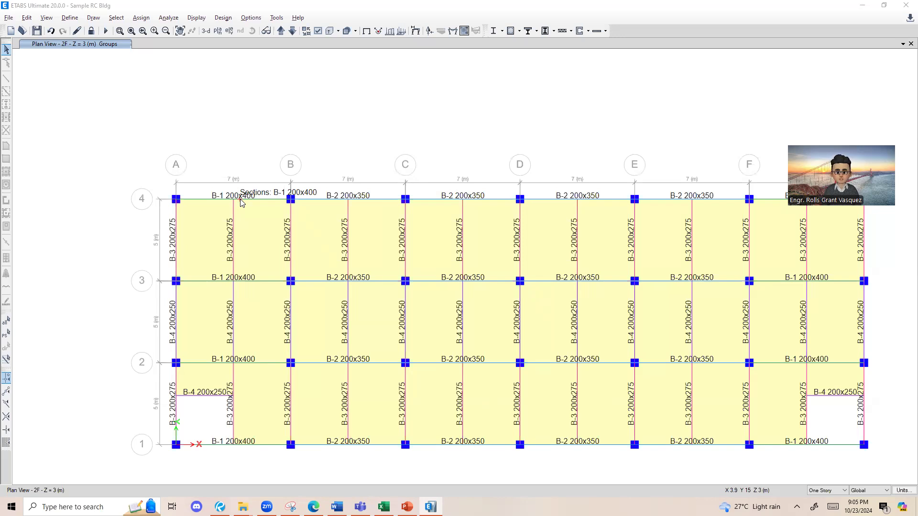
{"action": "left_click", "coordinate": [862, 6]}
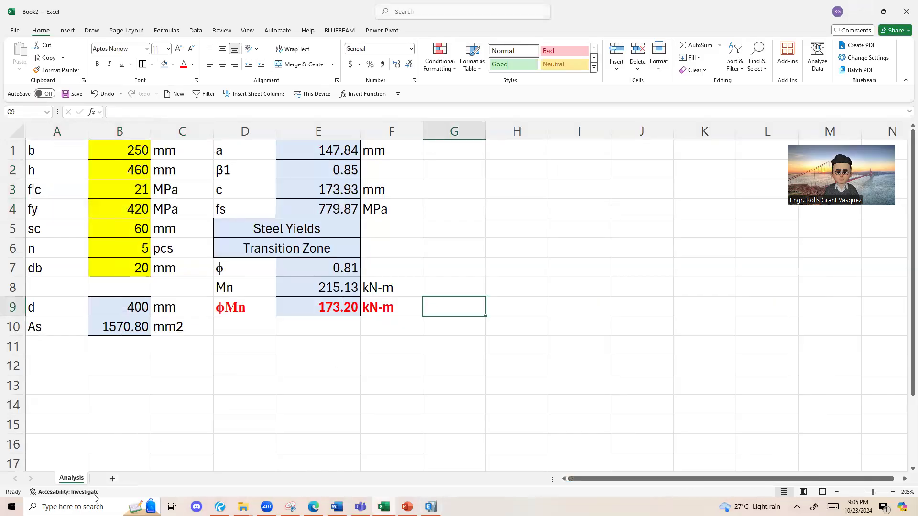
Step: Add a new worksheet after the Analysis sheet and name it Design
{"action": "left_click", "coordinate": [114, 481]}
{"action": "double_click", "coordinate": [115, 480]}
{"action": "type", "text": "DCsign"}
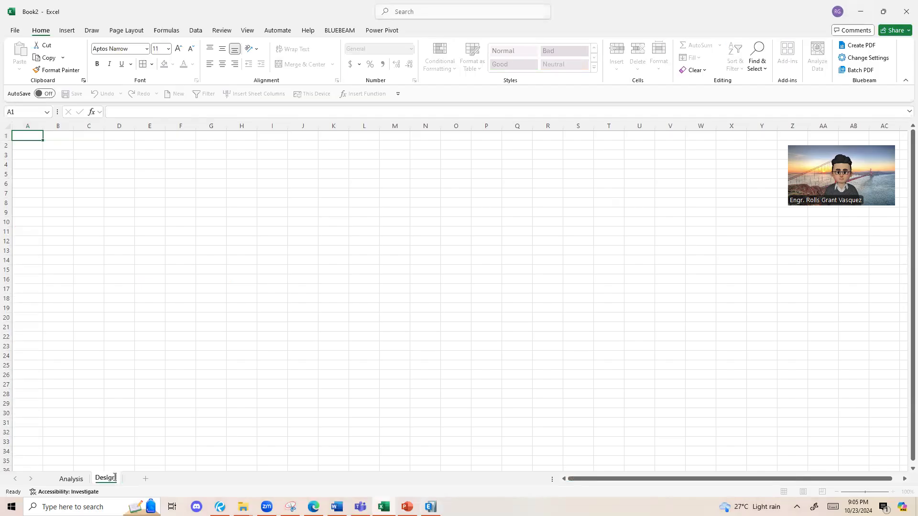
{"action": "key", "text": "Return"}
Step: Enter the label Mu in A1 and fill the input cell B1 with yellow
{"action": "scroll", "coordinate": [43, 170], "scroll_direction": "up", "scroll_amount": 12}
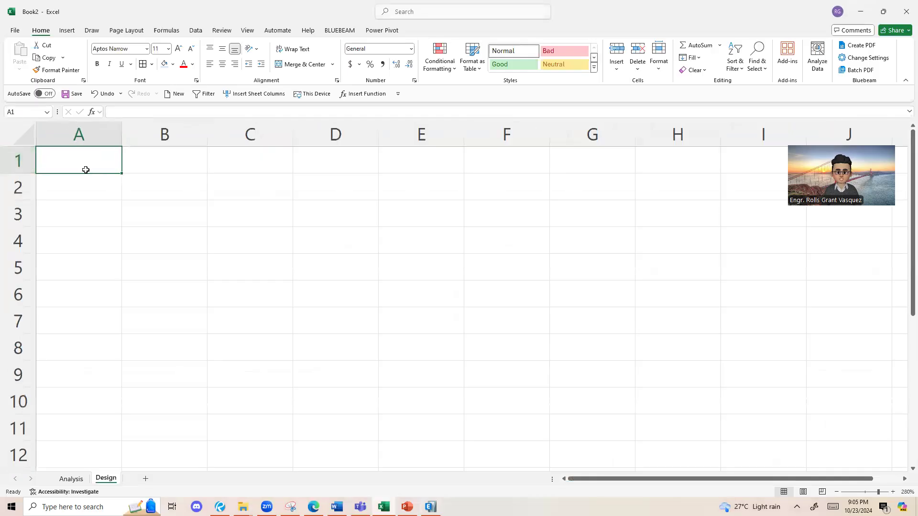
{"action": "type", "text": "Mu"}
{"action": "key", "text": "Return"}
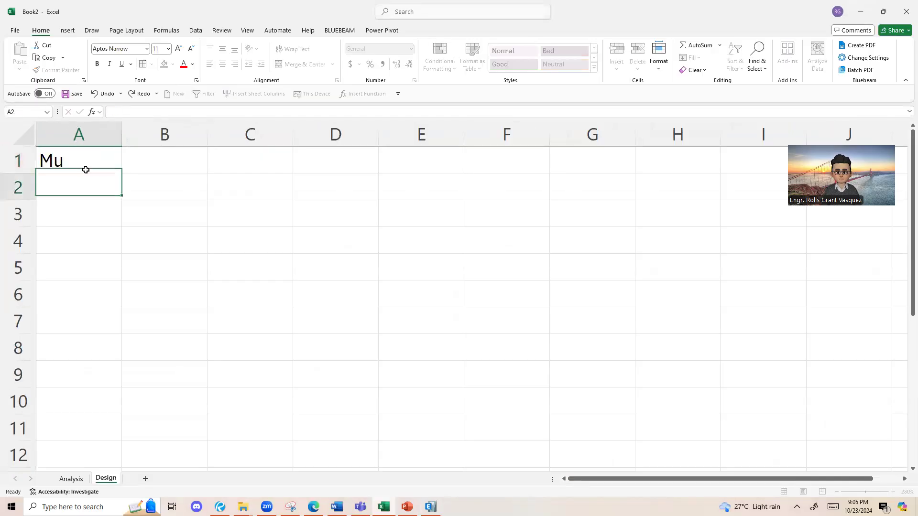
{"action": "left_click", "coordinate": [165, 168]}
{"action": "left_click", "coordinate": [173, 64]}
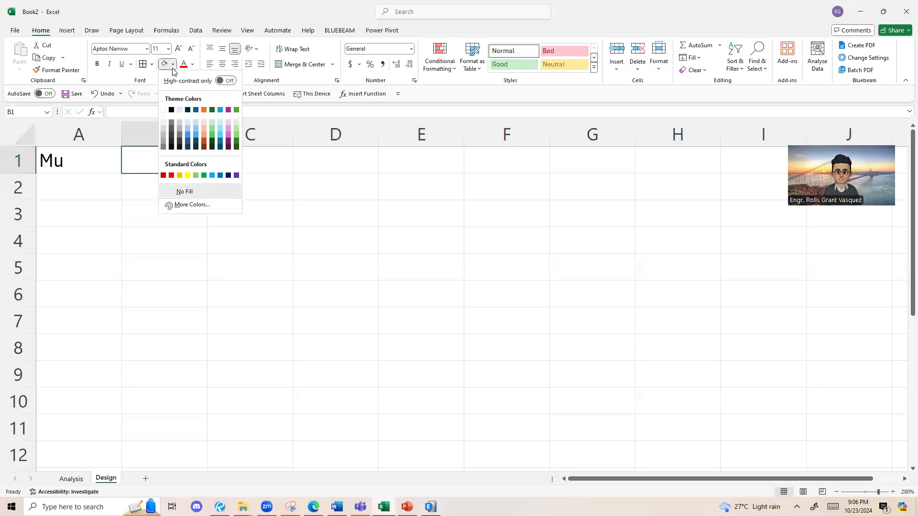
{"action": "left_click", "coordinate": [188, 176]}
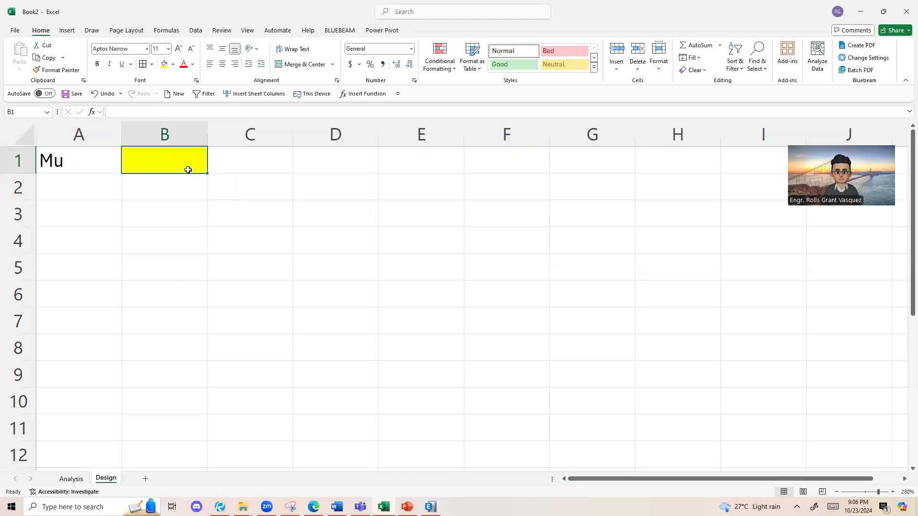
Step: Enter the labels b, h and sc in cells A2 to A4
{"action": "left_click", "coordinate": [93, 188]}
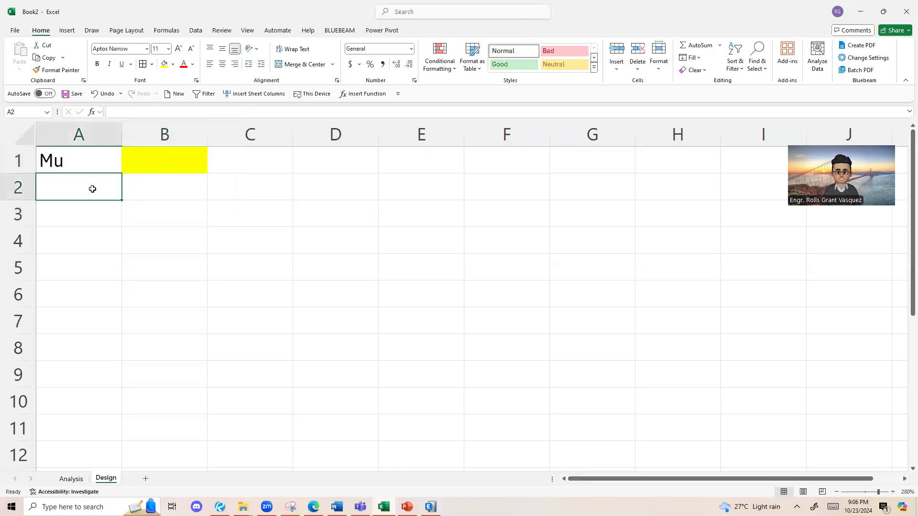
{"action": "type", "text": "b"}
{"action": "key", "text": "Return"}
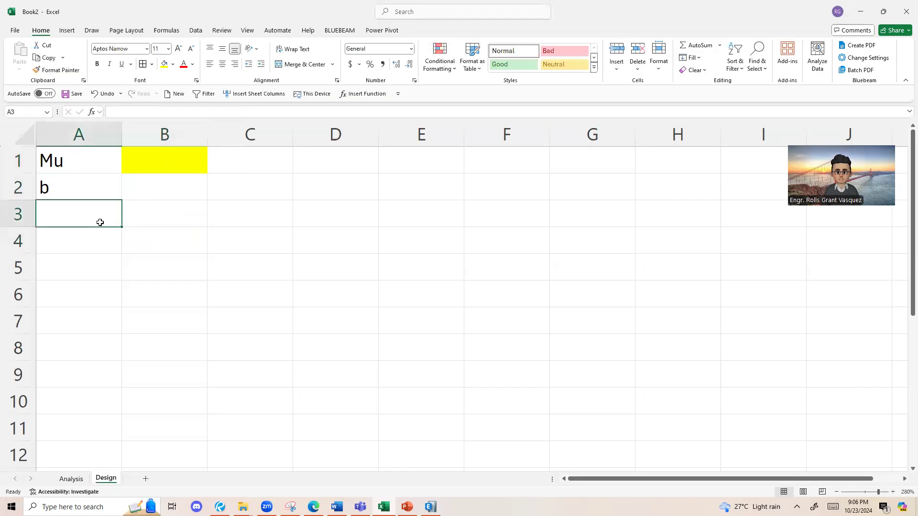
{"action": "type", "text": "h"}
{"action": "key", "text": "Return"}
{"action": "type", "text": "sc"}
{"action": "key", "text": "Return"}
{"action": "left_click_drag", "start_coordinate": [142, 189], "coordinate": [159, 239]}
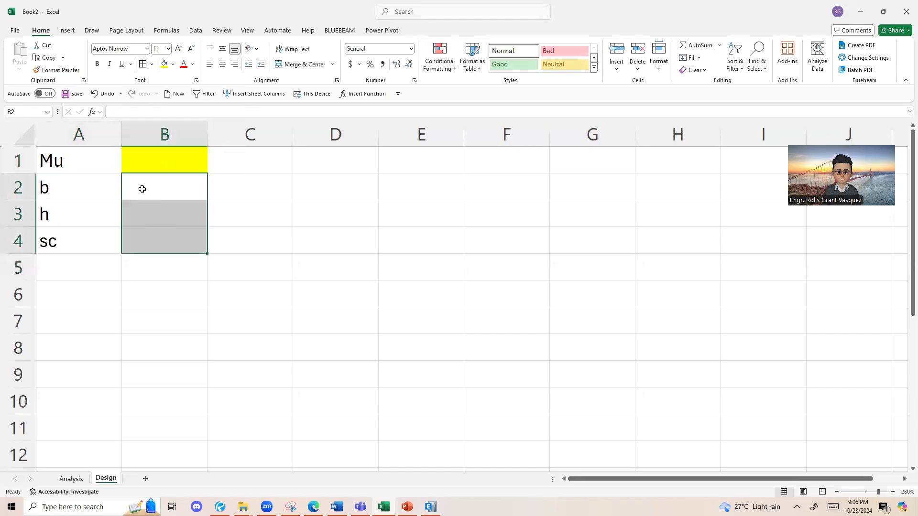
Step: Enter the labels f'c, fy and db in cells A5 to A7
{"action": "left_click", "coordinate": [76, 276]}
{"action": "type", "text": "f'c"}
{"action": "key", "text": "Return"}
{"action": "type", "text": "fy"}
{"action": "key", "text": "Return"}
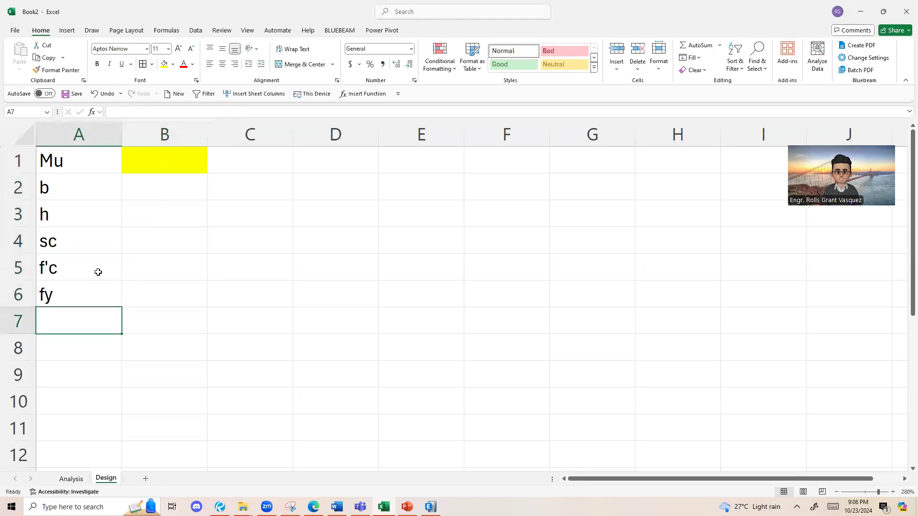
{"action": "left_click_drag", "start_coordinate": [176, 189], "coordinate": [168, 322]}
{"action": "left_click", "coordinate": [88, 332]}
{"action": "type", "text": "db"}
Step: Fill the input cells B1:B7 with yellow and give them all borders
{"action": "left_click", "coordinate": [174, 375]}
{"action": "left_click", "coordinate": [188, 213]}
{"action": "left_click_drag", "start_coordinate": [189, 186], "coordinate": [177, 286]}
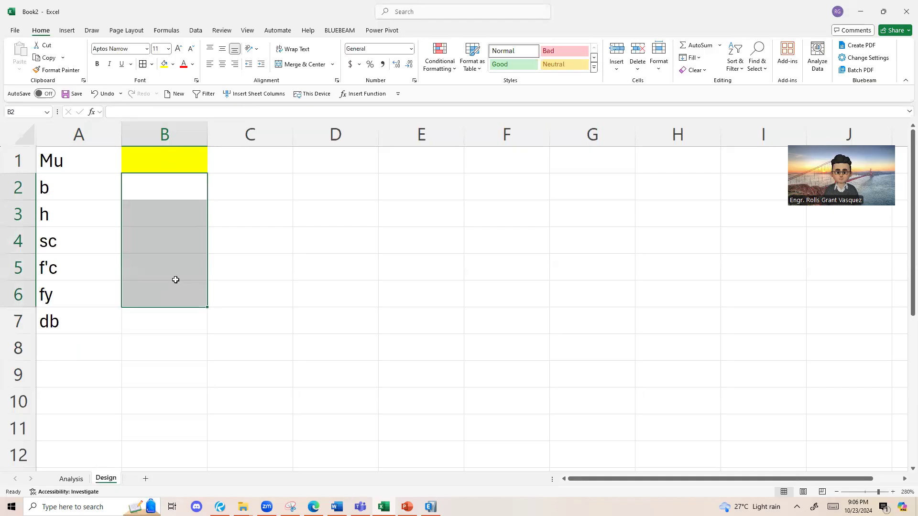
{"action": "left_click_drag", "start_coordinate": [191, 152], "coordinate": [188, 327]}
{"action": "left_click", "coordinate": [164, 64]}
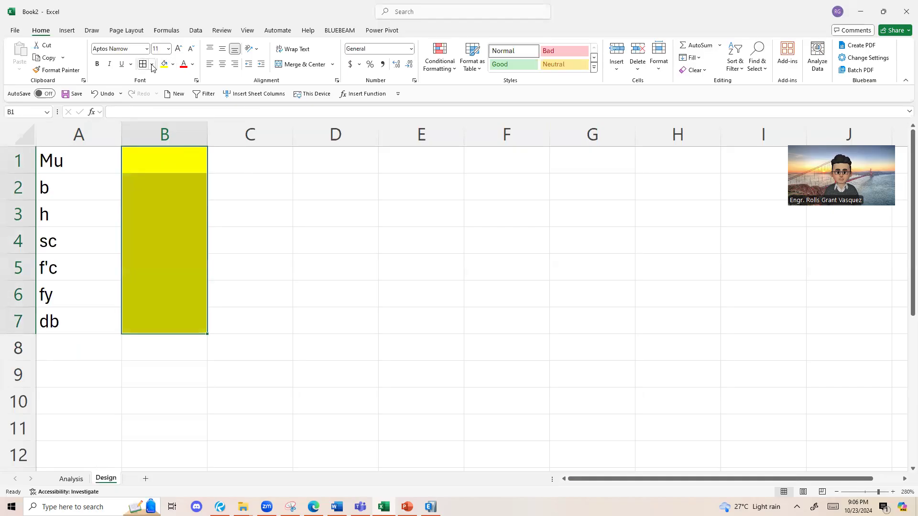
{"action": "left_click", "coordinate": [151, 64]}
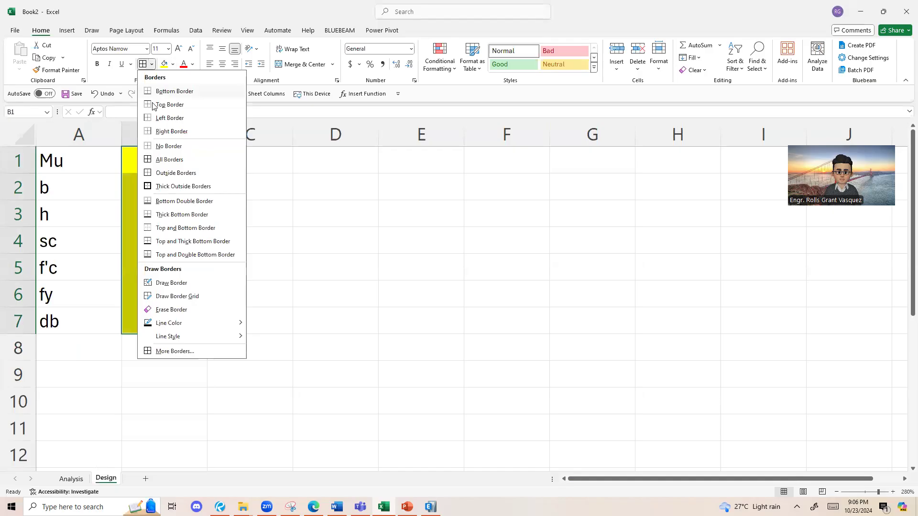
{"action": "left_click", "coordinate": [165, 160]}
Step: Enter the units kN-m for Mu in C1 and mm for b and h in C2 and C3
{"action": "left_click", "coordinate": [255, 260]}
{"action": "left_click", "coordinate": [252, 162]}
{"action": "type", "text": "kn"}
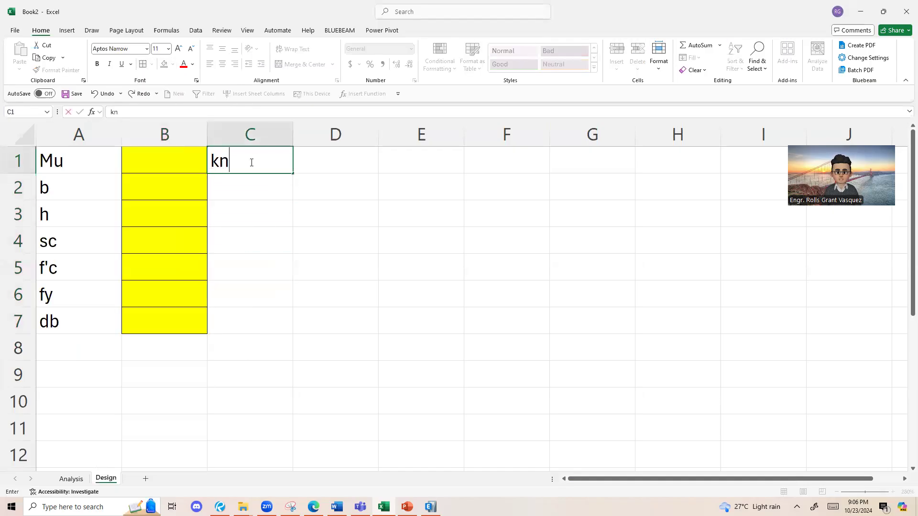
{"action": "key", "text": "BackSpace"}
{"action": "type", "text": "N-m"}
{"action": "key", "text": "Return"}
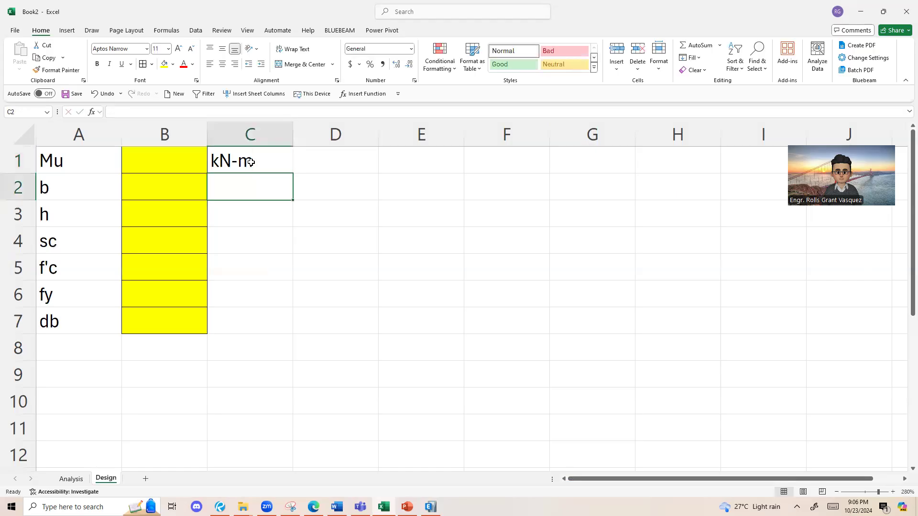
{"action": "type", "text": "mm"}
{"action": "key", "text": "Return"}
{"action": "type", "text": "mm"}
{"action": "key", "text": "Return"}
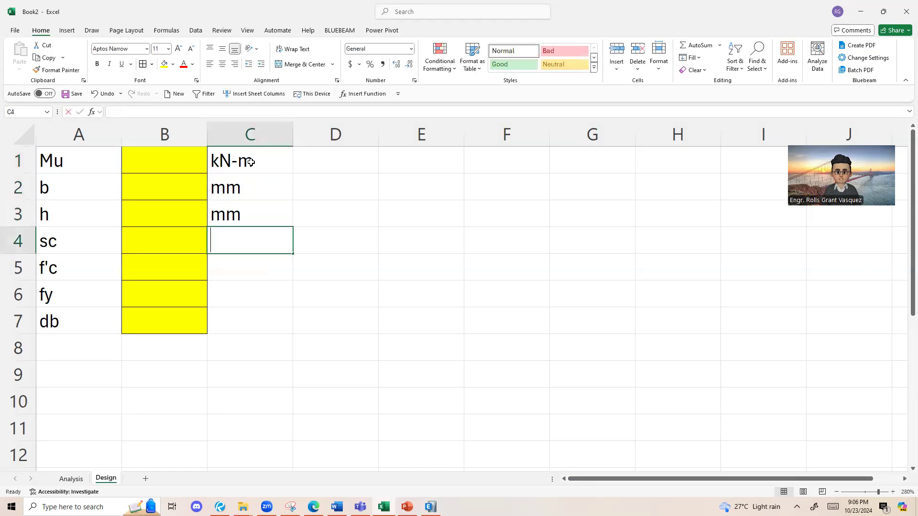
Step: Enter the units mm for sc, MPa for f'c and fy, and mm for db in C4:C7
{"action": "type", "text": "mm"}
{"action": "key", "text": "Return"}
{"action": "type", "text": "MPa"}
{"action": "key", "text": "Return"}
{"action": "type", "text": "MPa"}
{"action": "key", "text": "Return"}
{"action": "type", "text": "mm"}
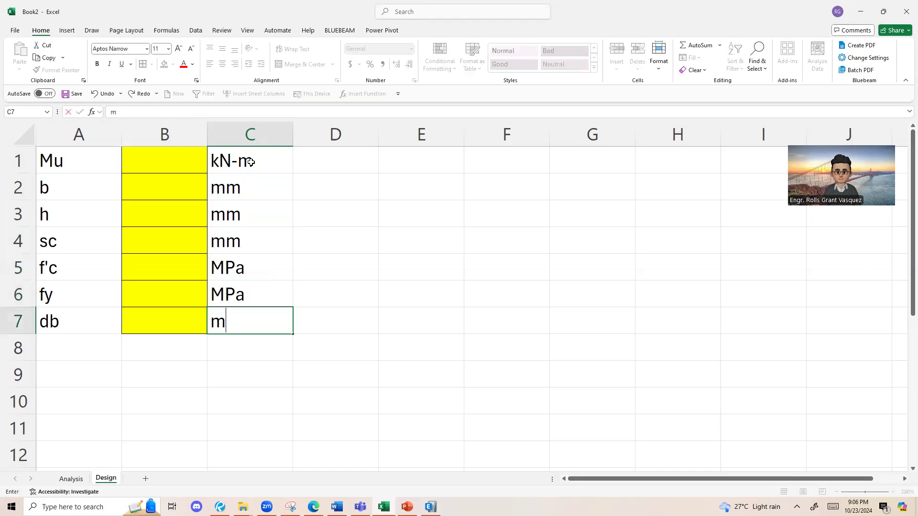
{"action": "key", "text": "Return"}
Step: Switch to Bluebeam Revu and bring up the S6-Design1 document at its Example 1 problem
{"action": "left_click", "coordinate": [162, 165]}
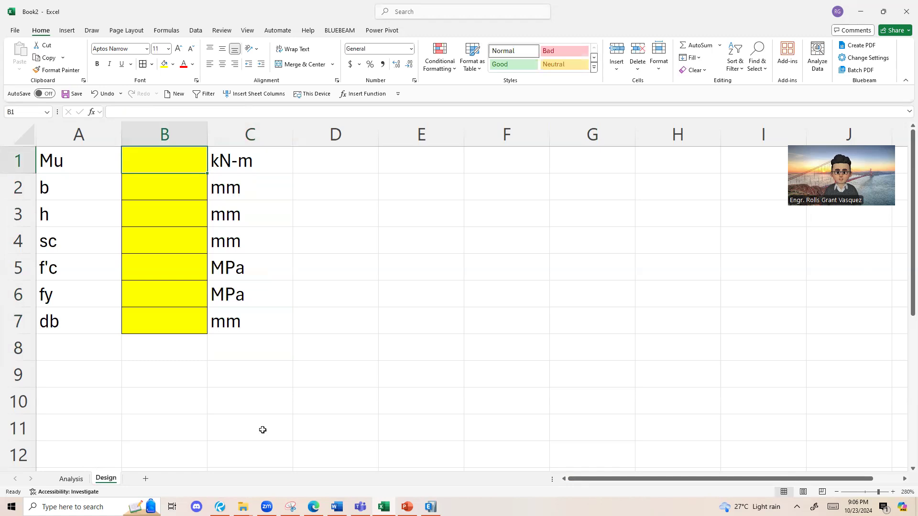
{"action": "left_click", "coordinate": [221, 508]}
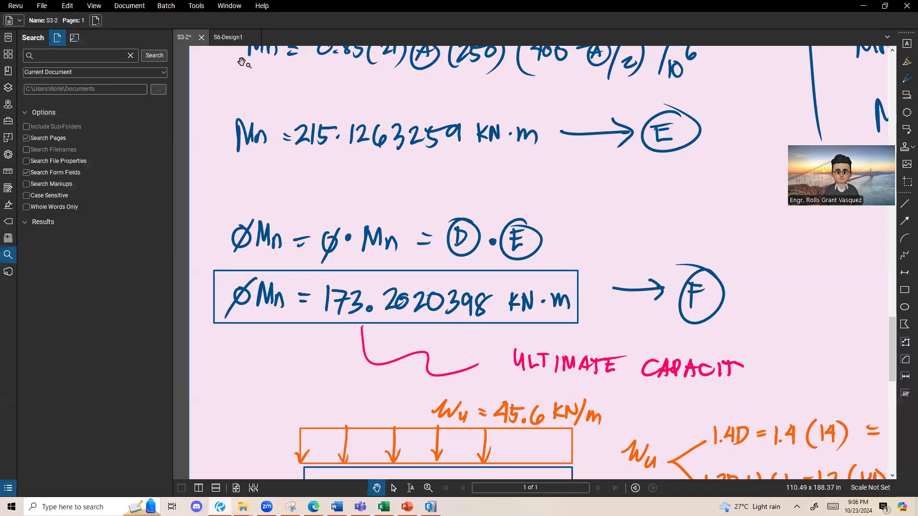
{"action": "left_click", "coordinate": [201, 38]}
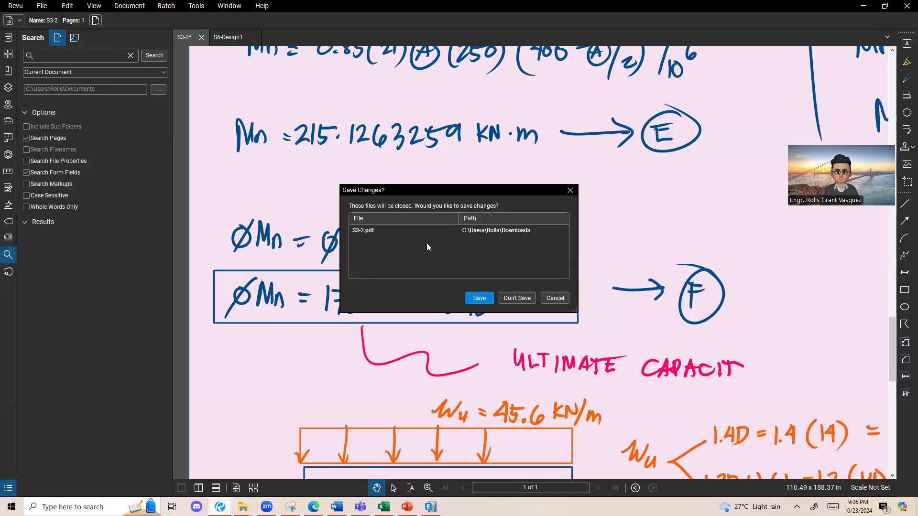
{"action": "left_click", "coordinate": [543, 301]}
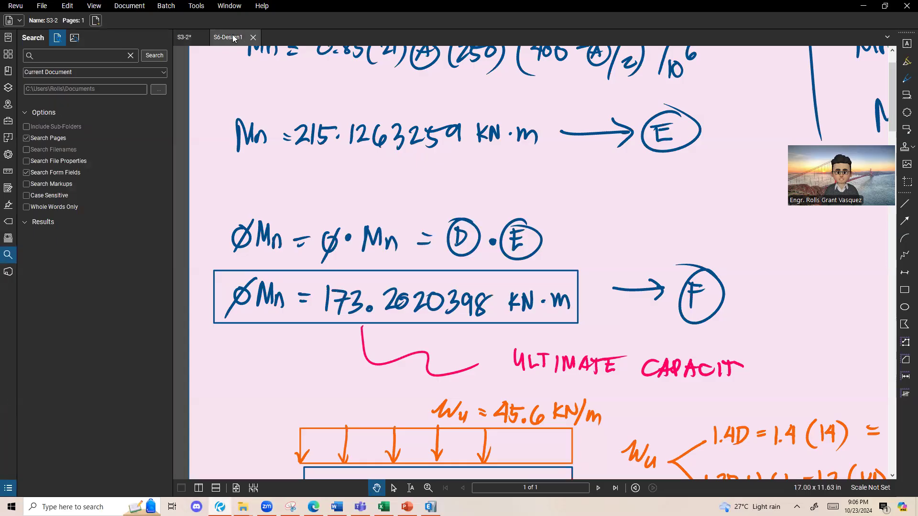
{"action": "left_click", "coordinate": [233, 37]}
{"action": "scroll", "coordinate": [373, 156], "scroll_direction": "up", "scroll_amount": 2}
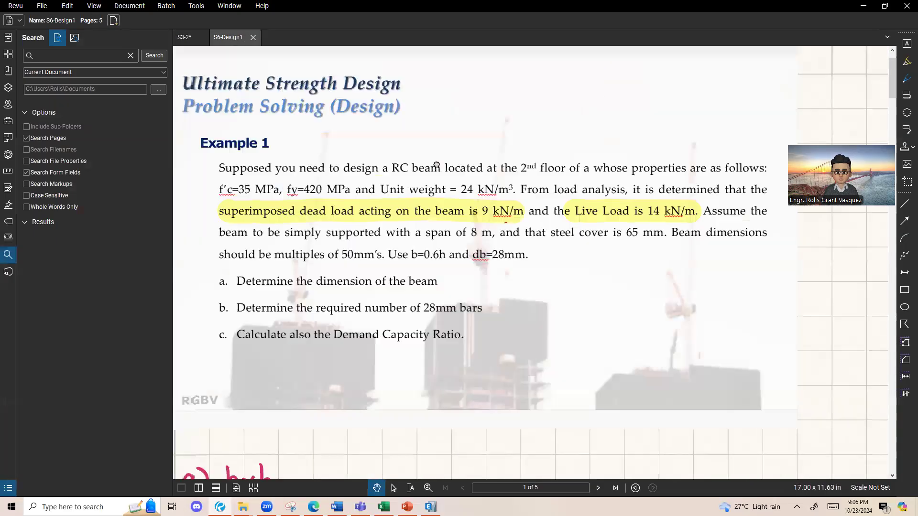
Step: Read the Example 1 problem statement and the part a solution for the beam dimensions b and h
{"action": "left_click_drag", "start_coordinate": [441, 214], "coordinate": [389, 183]}
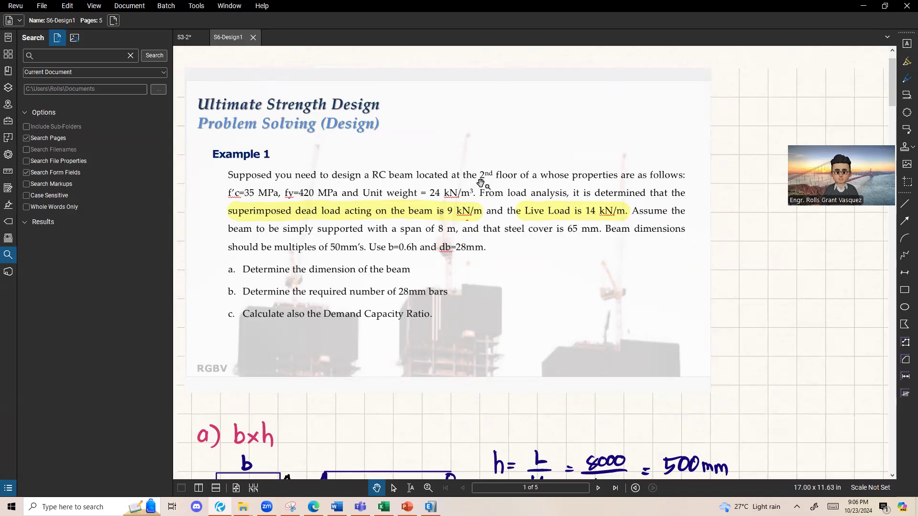
{"action": "left_click_drag", "start_coordinate": [455, 322], "coordinate": [434, 242]}
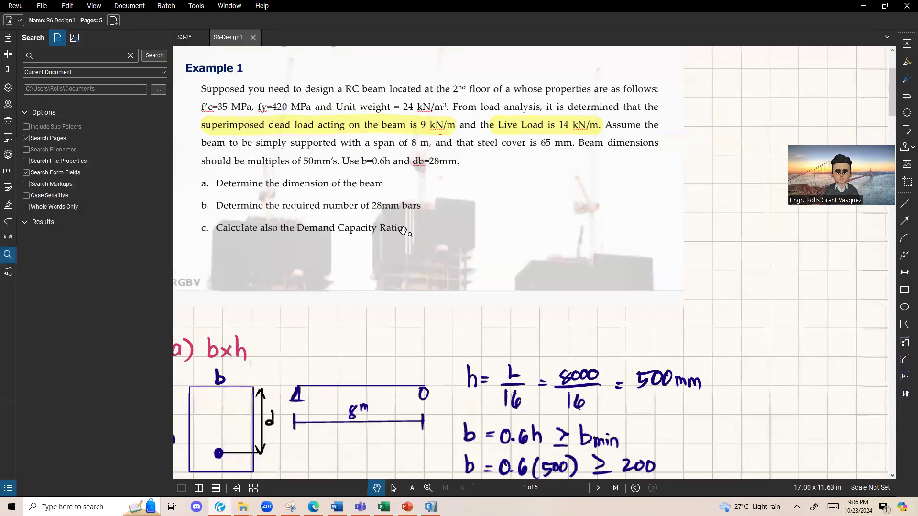
{"action": "scroll", "coordinate": [371, 218], "scroll_direction": "down", "scroll_amount": 1}
{"action": "scroll", "coordinate": [445, 276], "scroll_direction": "down", "scroll_amount": 1}
{"action": "scroll", "coordinate": [497, 376], "scroll_direction": "down", "scroll_amount": 3}
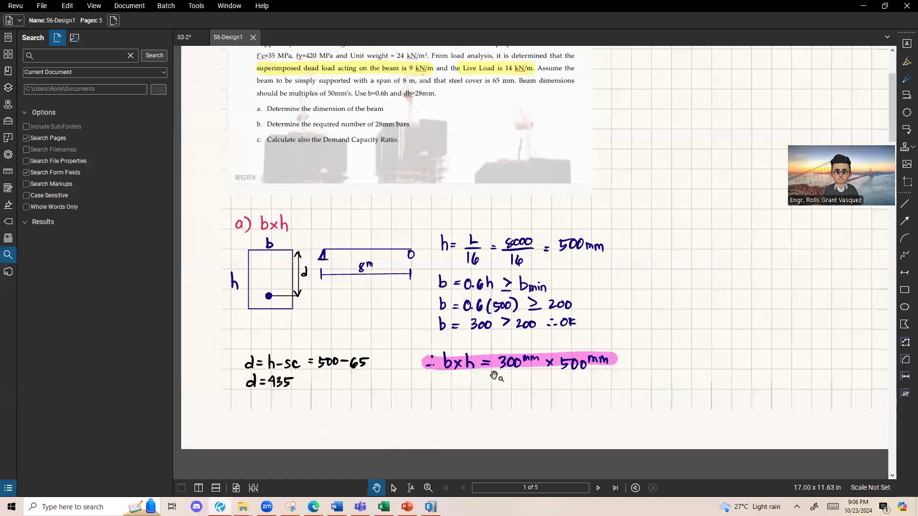
{"action": "scroll", "coordinate": [556, 374], "scroll_direction": "up", "scroll_amount": 2}
{"action": "scroll", "coordinate": [551, 353], "scroll_direction": "down", "scroll_amount": 1}
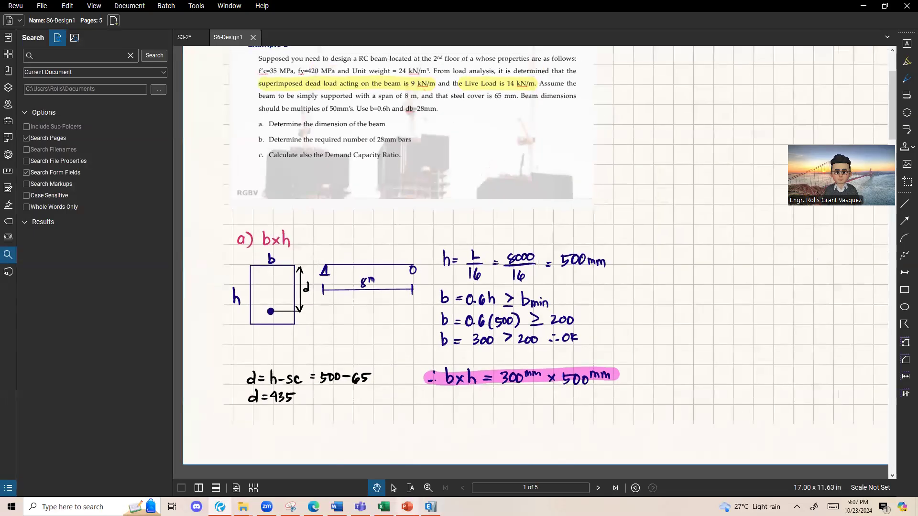
Step: Return to the Excel Design sheet and enter 300 for b and 500 for h
{"action": "mouse_move", "coordinate": [384, 505]}
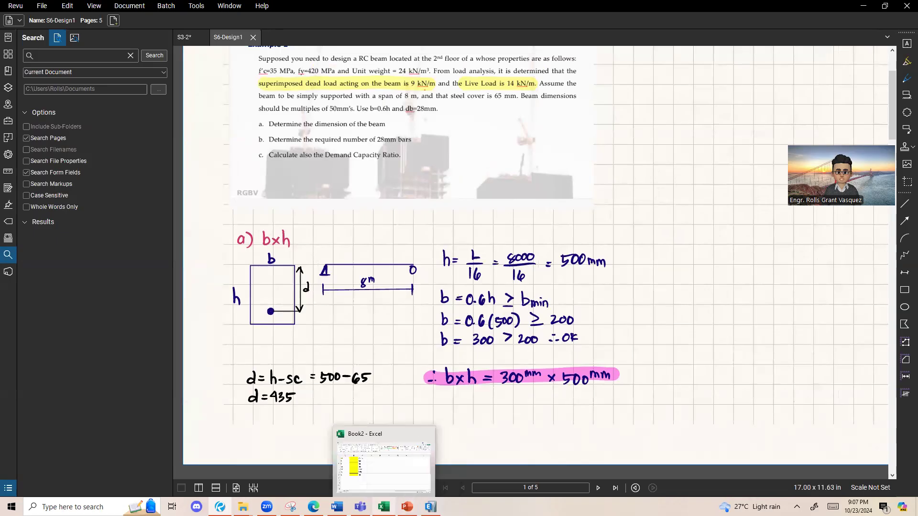
{"action": "left_click", "coordinate": [390, 488]}
{"action": "left_click", "coordinate": [144, 186]}
{"action": "type", "text": "300"}
{"action": "key", "text": "Return"}
{"action": "type", "text": "500"}
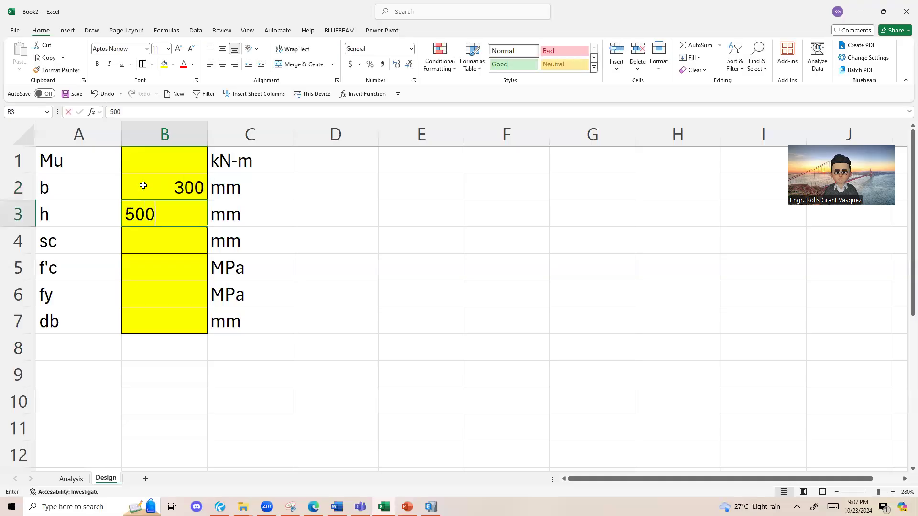
{"action": "key", "text": "Return"}
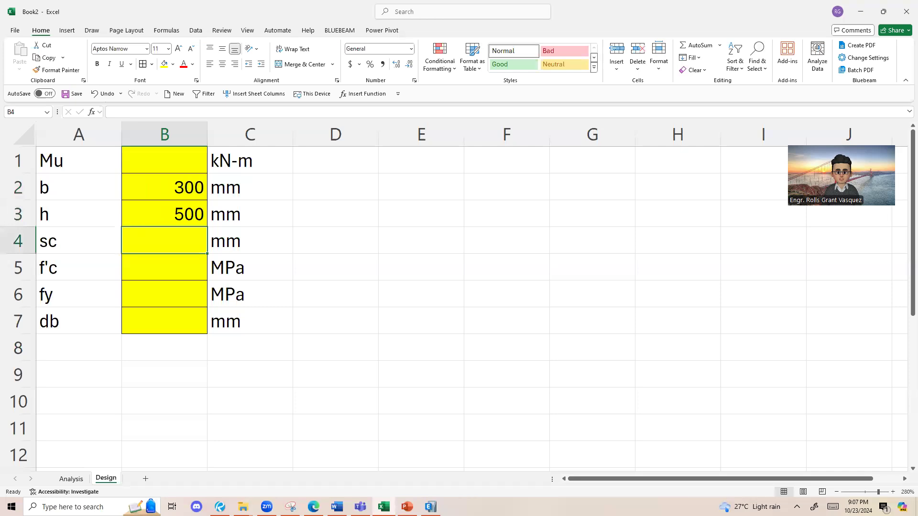
Step: Switch back to the S6-Design1 document in Revu and examine the Mu calculation on page 2
{"action": "left_click", "coordinate": [220, 507]}
{"action": "scroll", "coordinate": [459, 266], "scroll_direction": "down", "scroll_amount": 2}
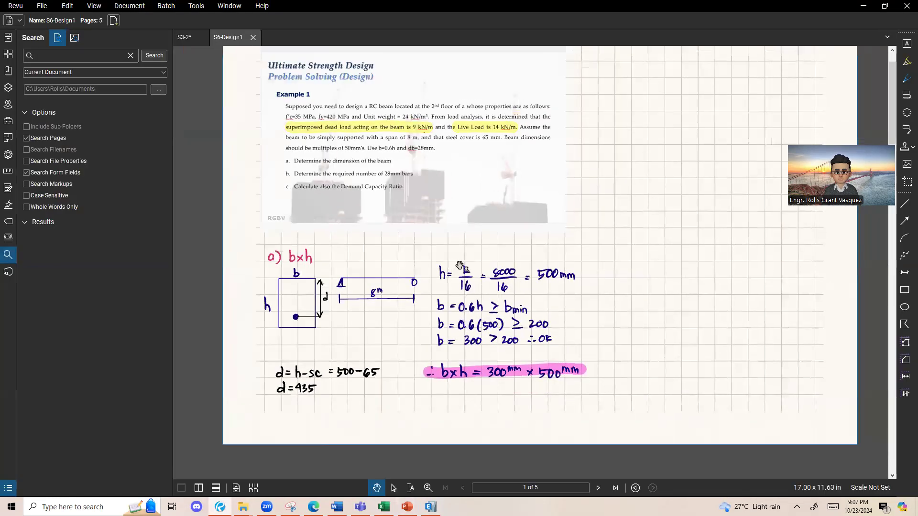
{"action": "left_click_drag", "start_coordinate": [459, 266], "coordinate": [450, 278]}
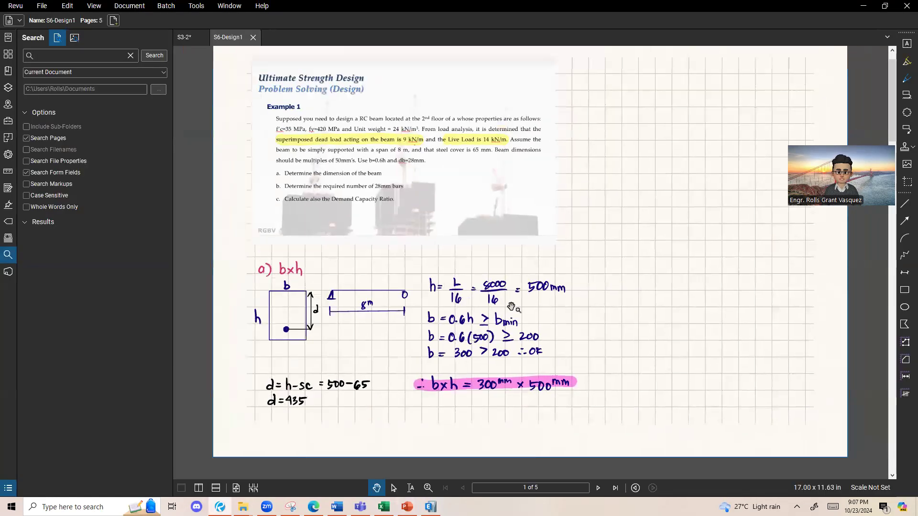
{"action": "left_click", "coordinate": [598, 488]}
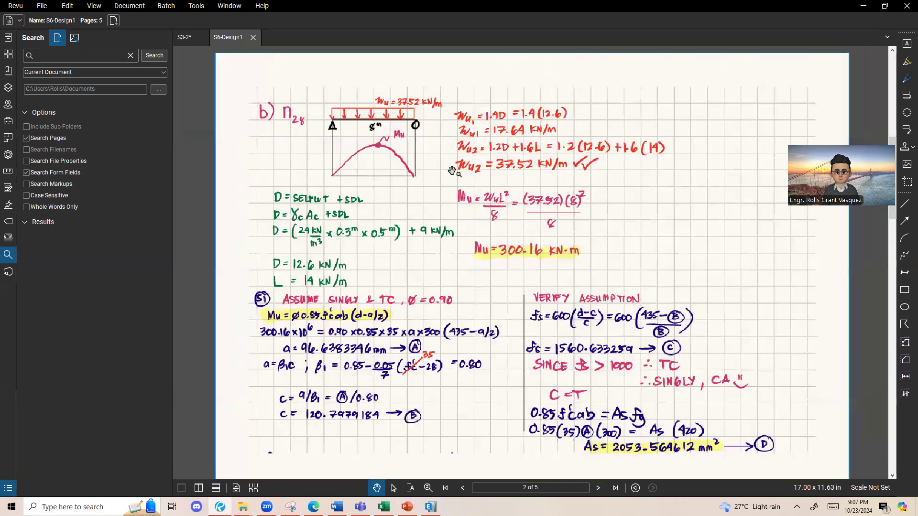
{"action": "scroll", "coordinate": [417, 305], "scroll_direction": "up", "scroll_amount": 1}
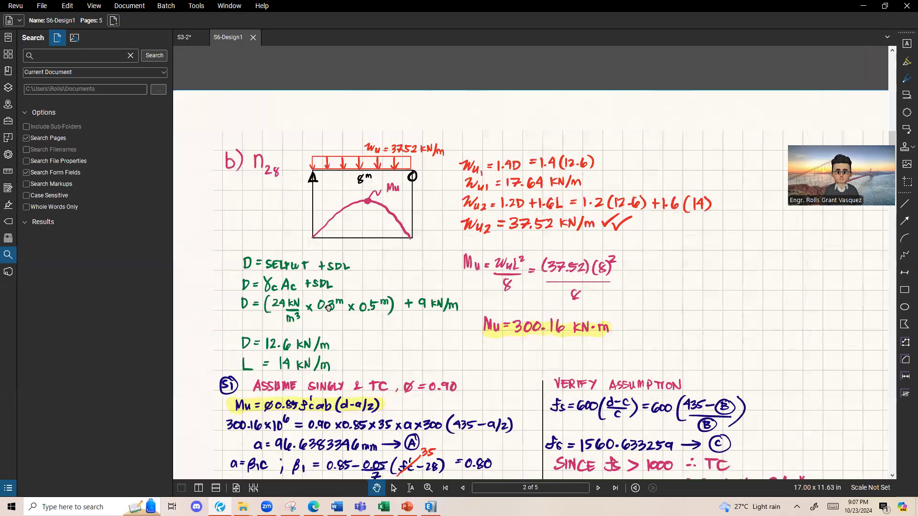
Step: Return to the Excel Design sheet and enter 300.16 as the Mu value
{"action": "scroll", "coordinate": [328, 308], "scroll_direction": "up", "scroll_amount": 1}
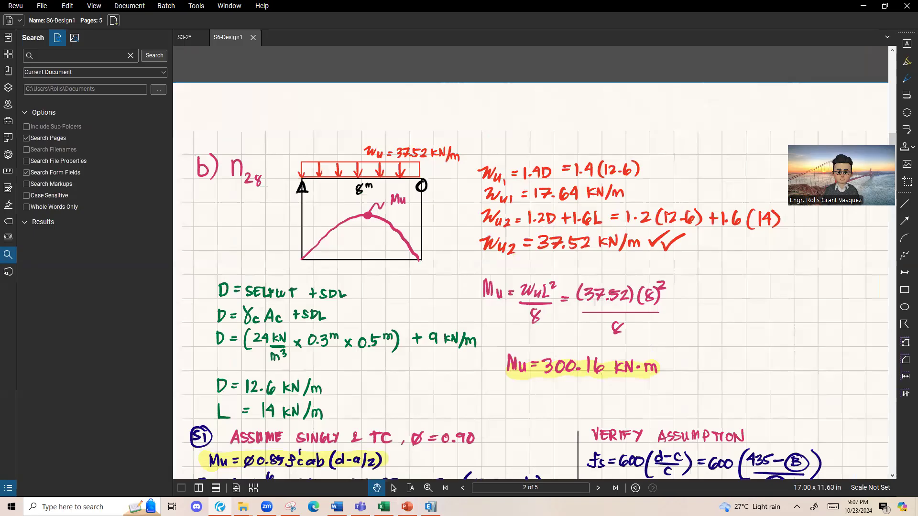
{"action": "left_click", "coordinate": [383, 507]}
{"action": "left_click", "coordinate": [199, 157]}
{"action": "type", "text": "300.196"}
{"action": "key", "text": "BackSpace"}
{"action": "key", "text": "BackSpace"}
{"action": "type", "text": "6"}
{"action": "key", "text": "Return"}
{"action": "key", "text": "Return"}
{"action": "key", "text": "Return"}
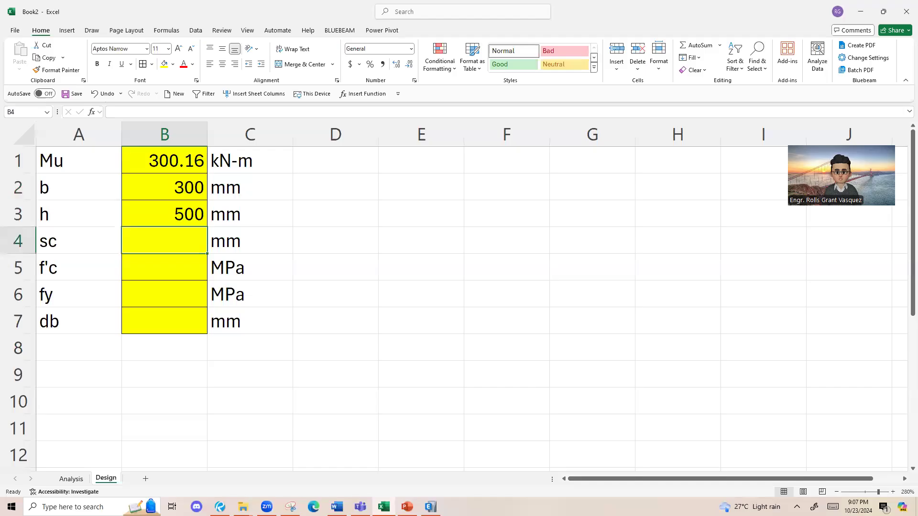
Step: Check the steel cover in the Example 1 problem in Revu and enter 65 for sc on the Excel Design sheet
{"action": "left_click", "coordinate": [220, 506]}
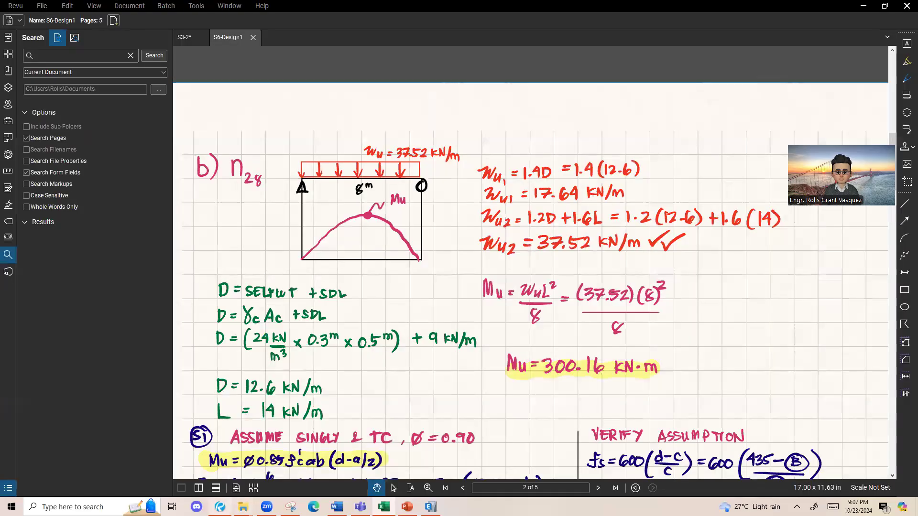
{"action": "scroll", "coordinate": [467, 470], "scroll_direction": "up", "scroll_amount": 2}
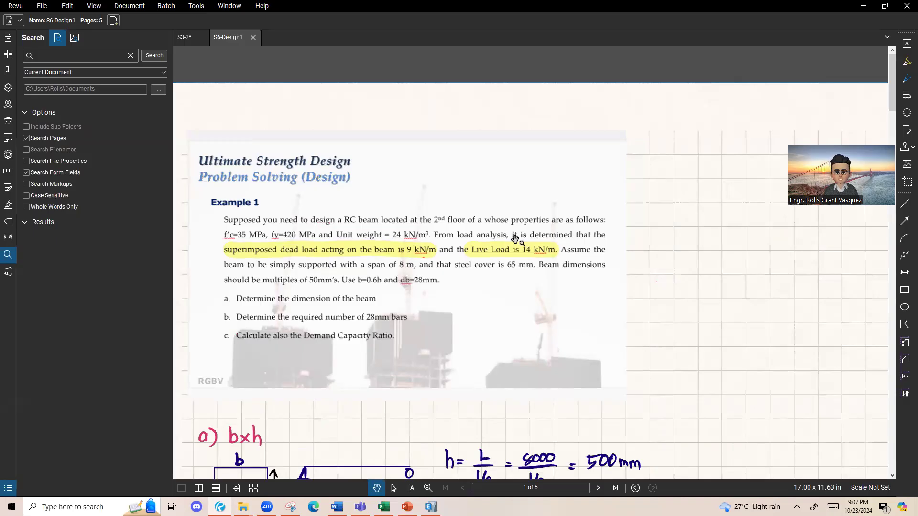
{"action": "left_click", "coordinate": [383, 507]}
{"action": "type", "text": "65"}
{"action": "key", "text": "Return"}
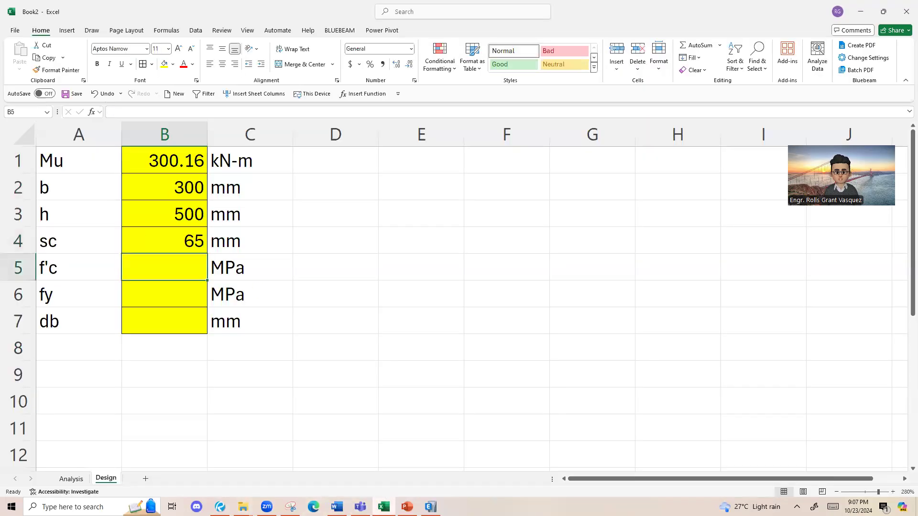
Step: Check the material strengths in the Example 1 problem and enter 35 for f'c and 420 for fy in Excel
{"action": "left_click", "coordinate": [384, 507]}
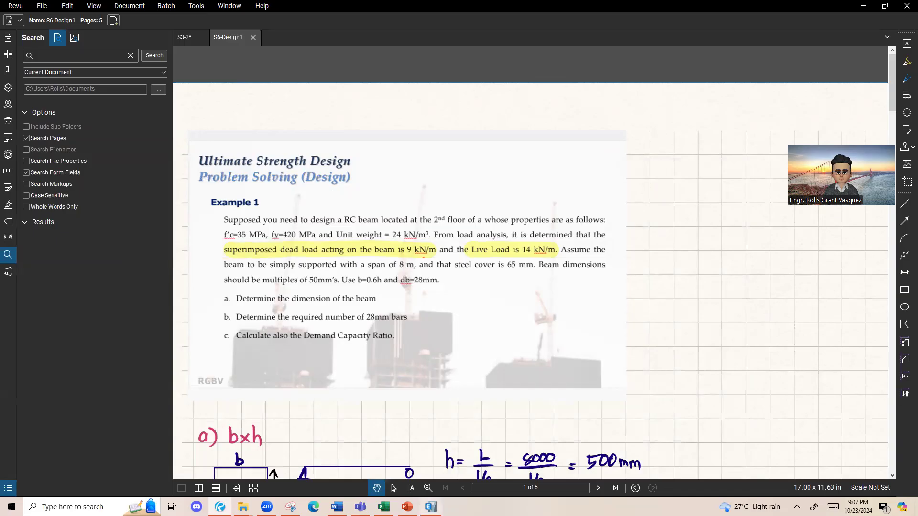
{"action": "mouse_move", "coordinate": [407, 506]}
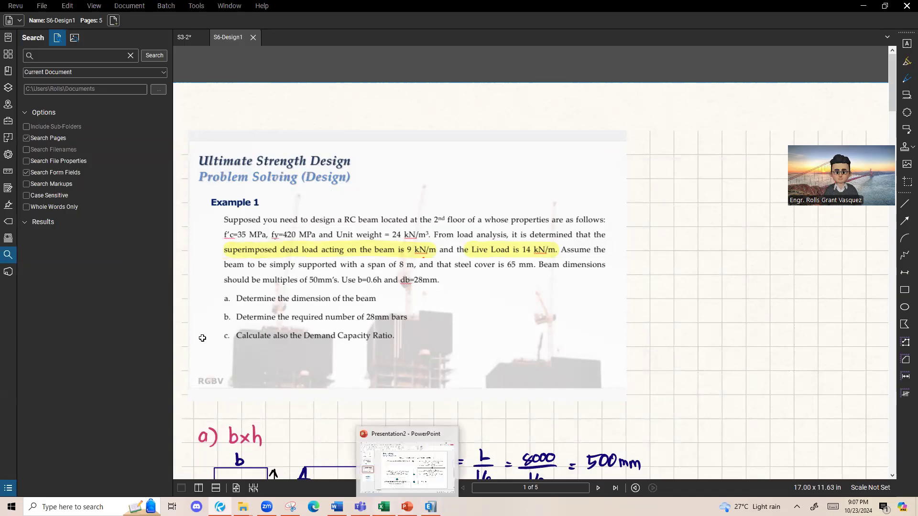
{"action": "key", "text": "alt+Tab"}
{"action": "type", "text": "420"}
{"action": "key", "text": "Return"}
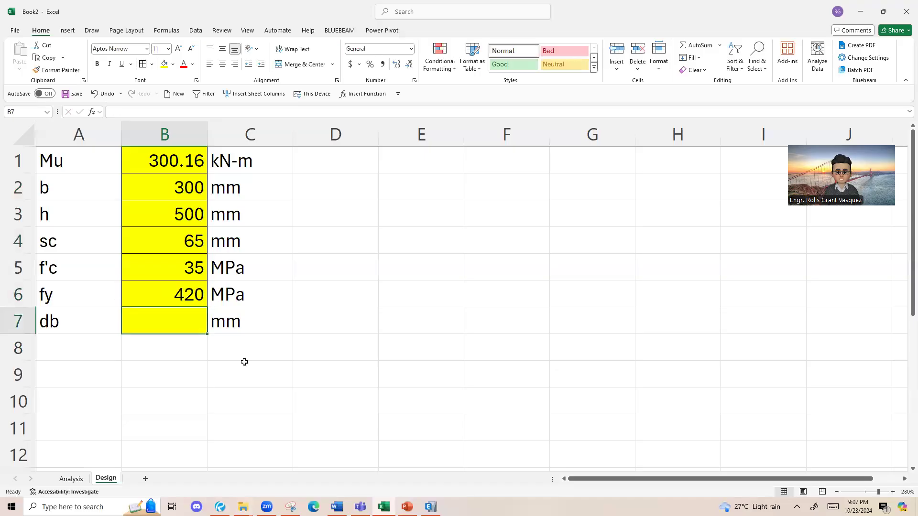
Step: Check the bar diameter in the Example 1 problem and enter 28 for db in Excel
{"action": "key", "text": "alt+Tab"}
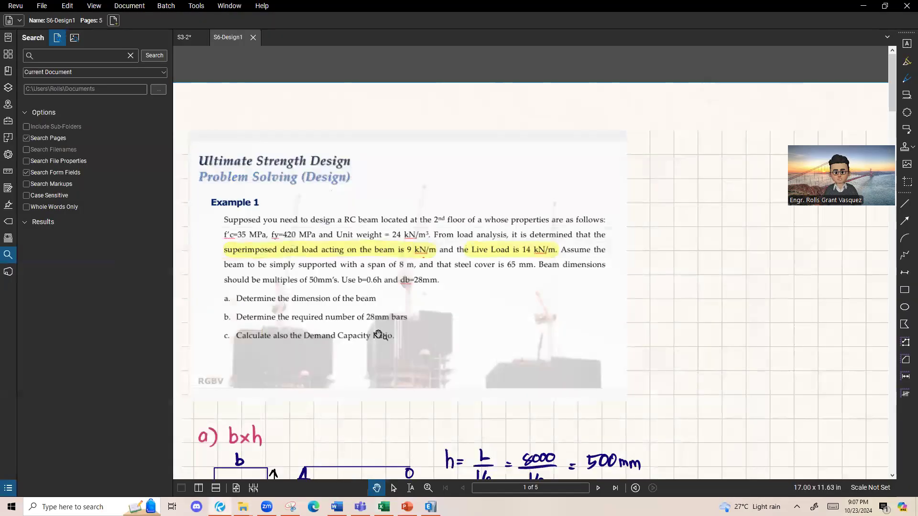
{"action": "left_click", "coordinate": [373, 499]}
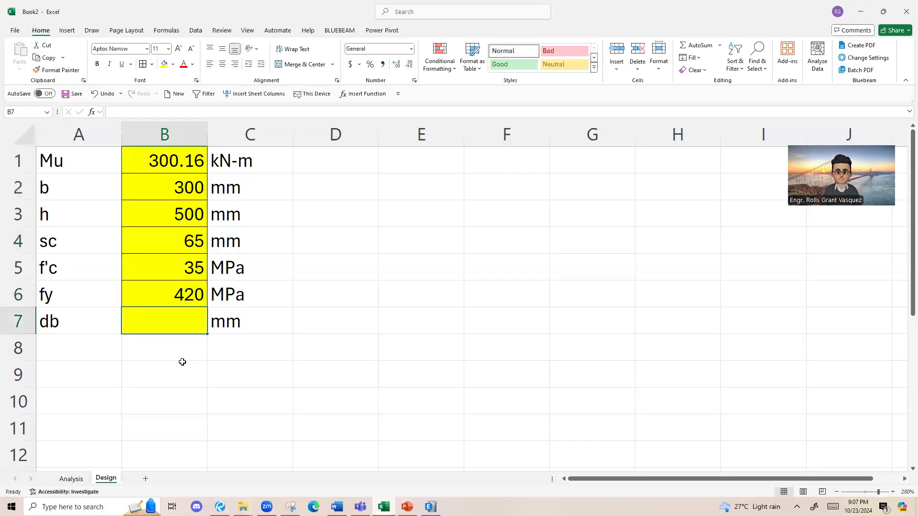
{"action": "type", "text": "28"}
{"action": "key", "text": "Return"}
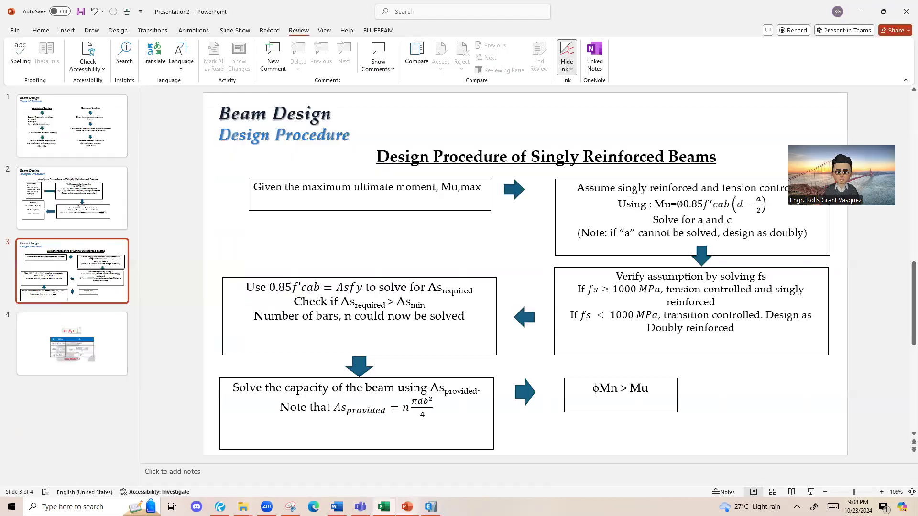
Step: Switch to the PowerPoint Design Procedure slide, highlight the Mu=∅0.85f'cab(d-a/2) equation in yellow and remove the highlight
{"action": "left_click", "coordinate": [406, 507]}
{"action": "left_click_drag", "start_coordinate": [760, 204], "coordinate": [651, 197]}
{"action": "left_click", "coordinate": [41, 30]}
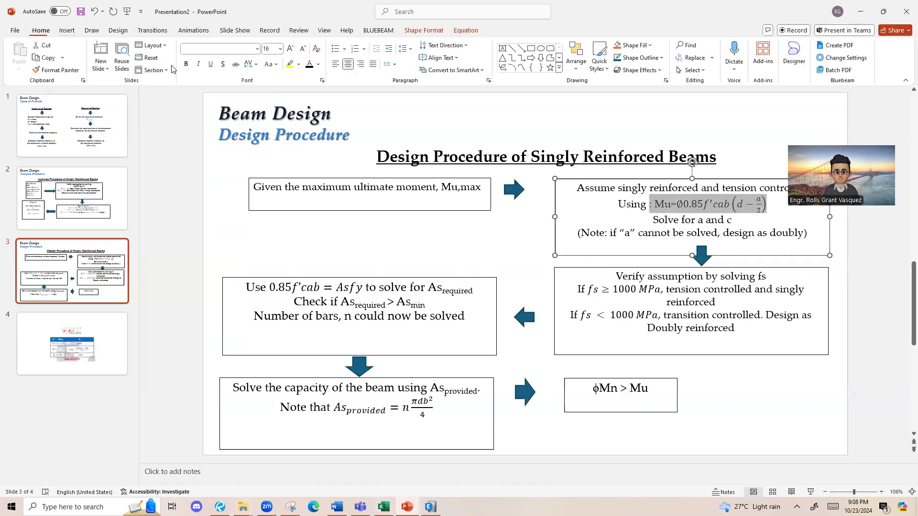
{"action": "left_click", "coordinate": [289, 63]}
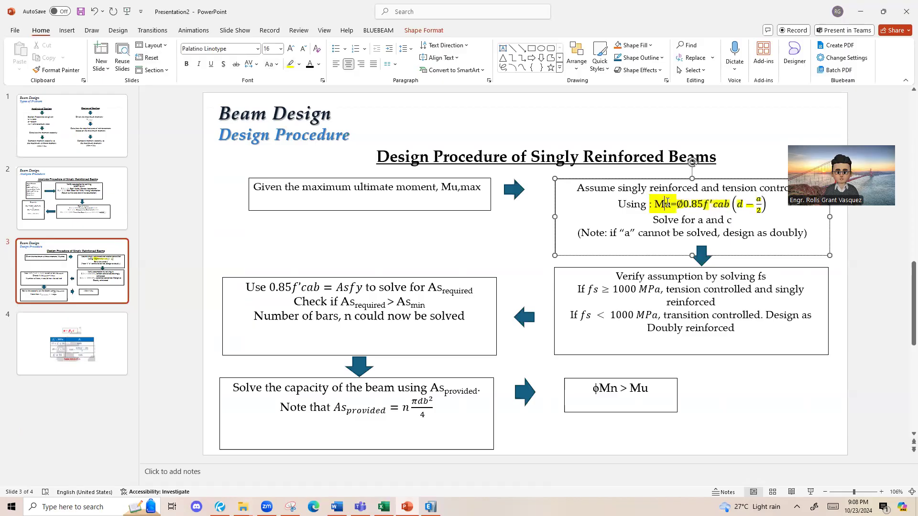
{"action": "left_click_drag", "start_coordinate": [650, 204], "coordinate": [772, 206]}
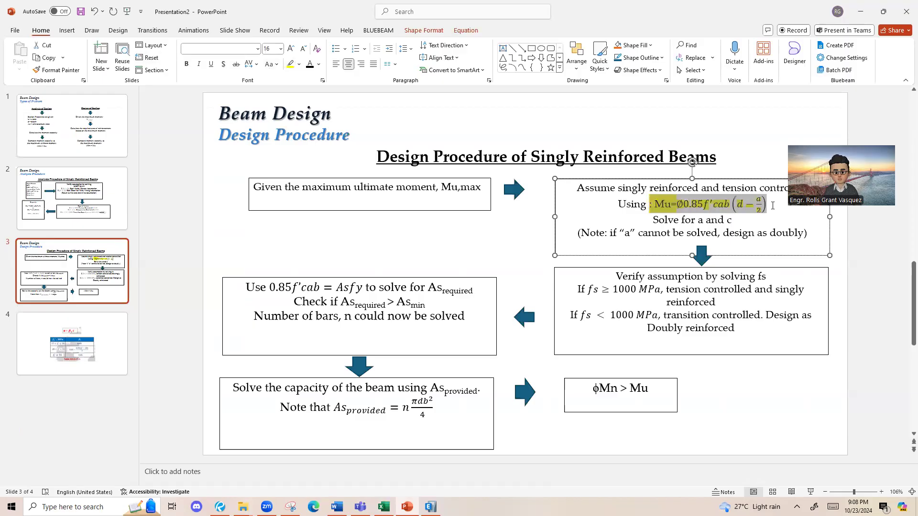
{"action": "left_click", "coordinate": [290, 64]}
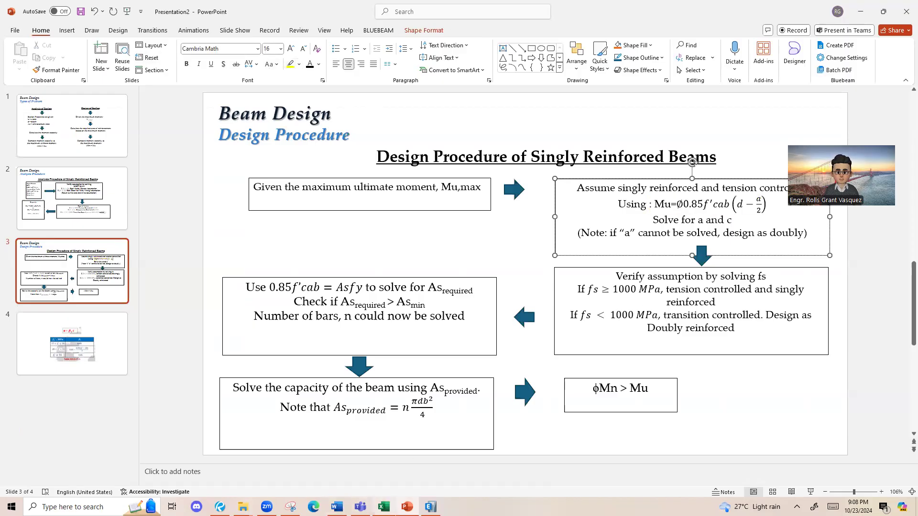
Step: Return to the Excel Design sheet and enter the label a in D1
{"action": "left_click", "coordinate": [384, 507]}
{"action": "left_click", "coordinate": [338, 162]}
{"action": "type", "text": "a"}
{"action": "left_click", "coordinate": [436, 179]}
{"action": "left_click", "coordinate": [435, 163]}
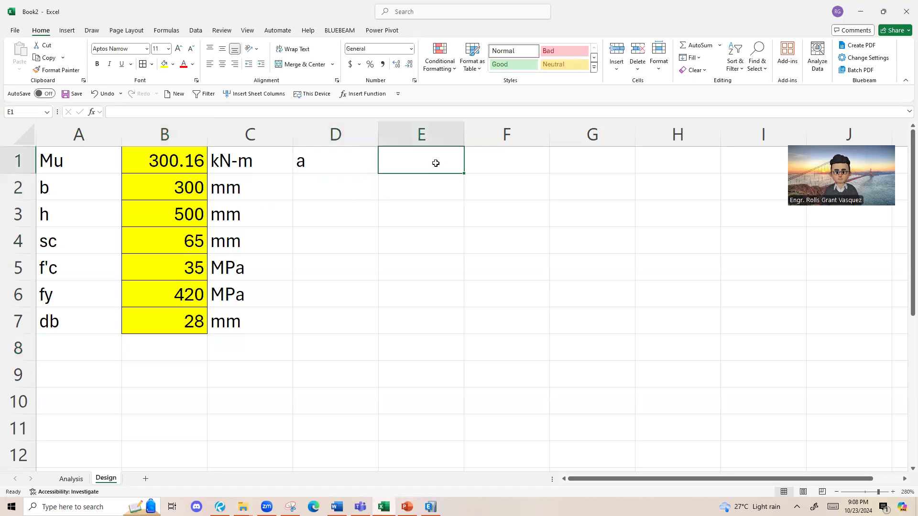
{"action": "type", "text": "="}
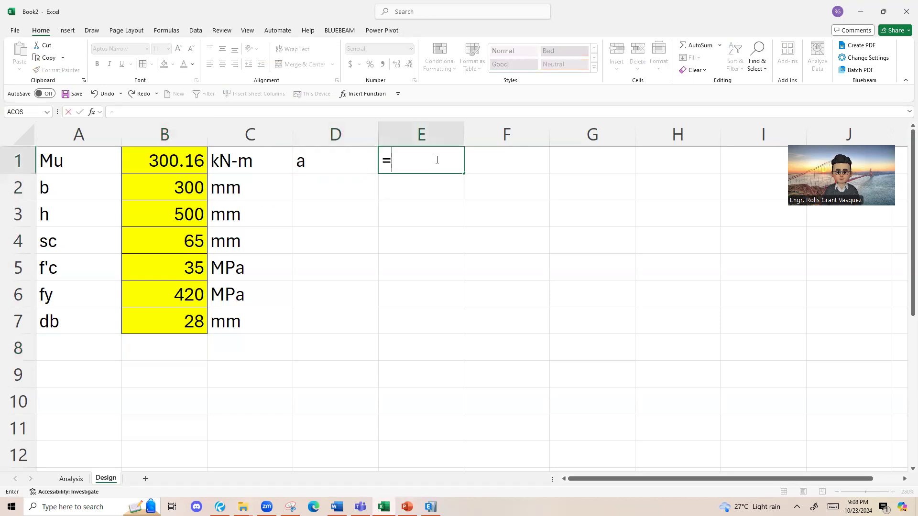
{"action": "left_click", "coordinate": [438, 186]}
{"action": "key", "text": "Escape"}
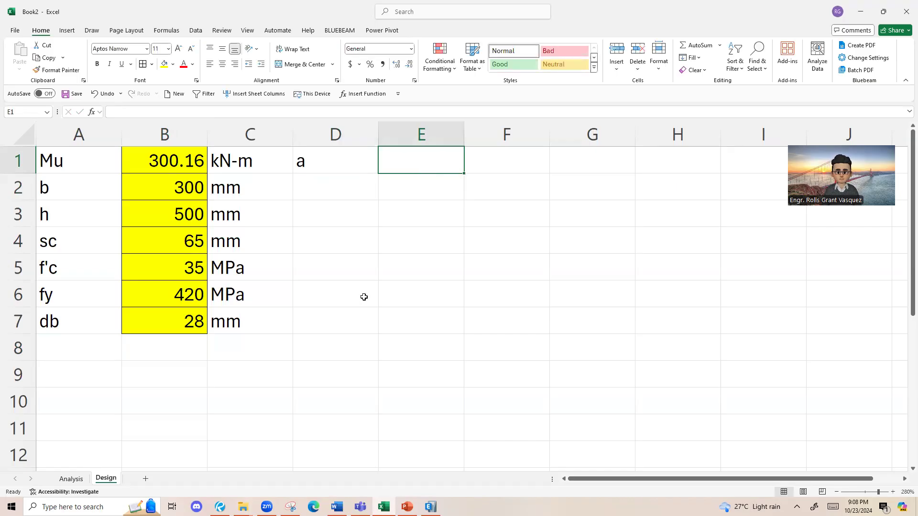
Step: Switch to S6-Design1 in Revu and examine the step S1 solution for a and c on page 2
{"action": "key", "text": "alt+Tab"}
{"action": "scroll", "coordinate": [445, 271], "scroll_direction": "down", "scroll_amount": 1}
{"action": "scroll", "coordinate": [448, 311], "scroll_direction": "down", "scroll_amount": 2}
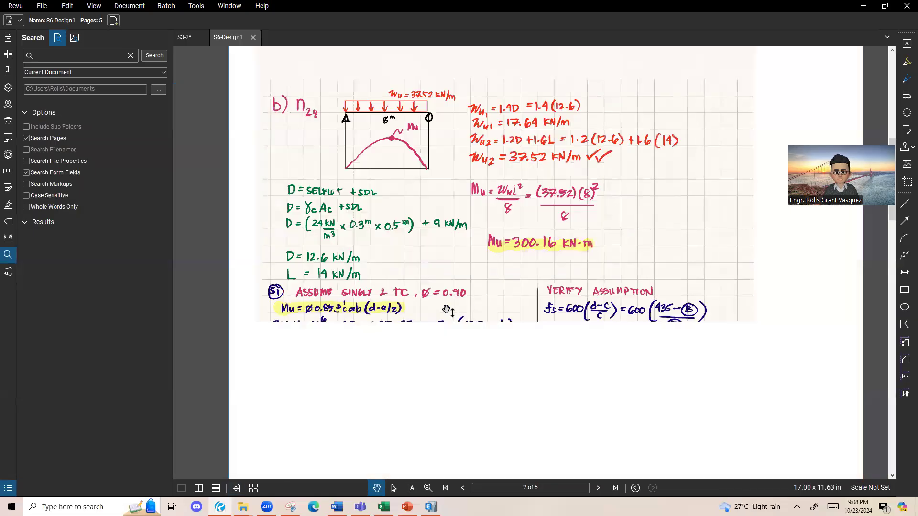
{"action": "left_click_drag", "start_coordinate": [366, 354], "coordinate": [307, 315]}
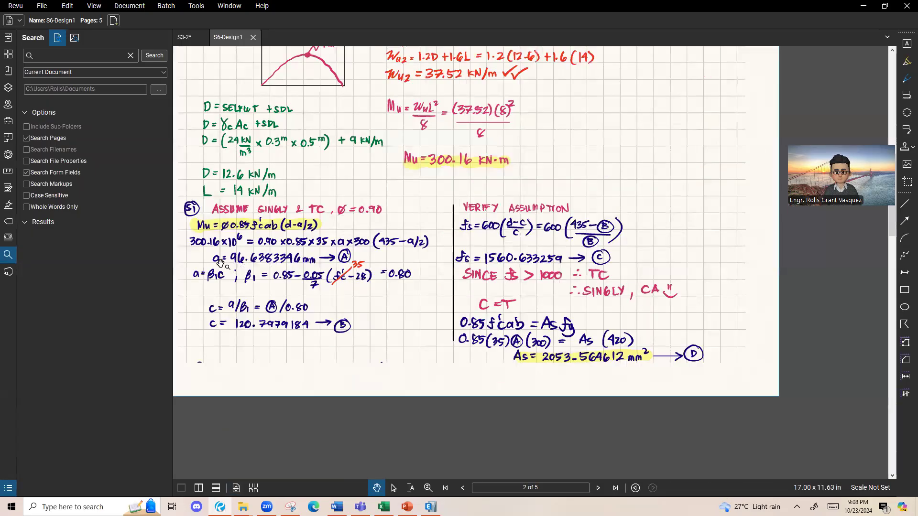
{"action": "scroll", "coordinate": [220, 262], "scroll_direction": "up", "scroll_amount": 1}
{"action": "scroll", "coordinate": [366, 251], "scroll_direction": "up", "scroll_amount": 3}
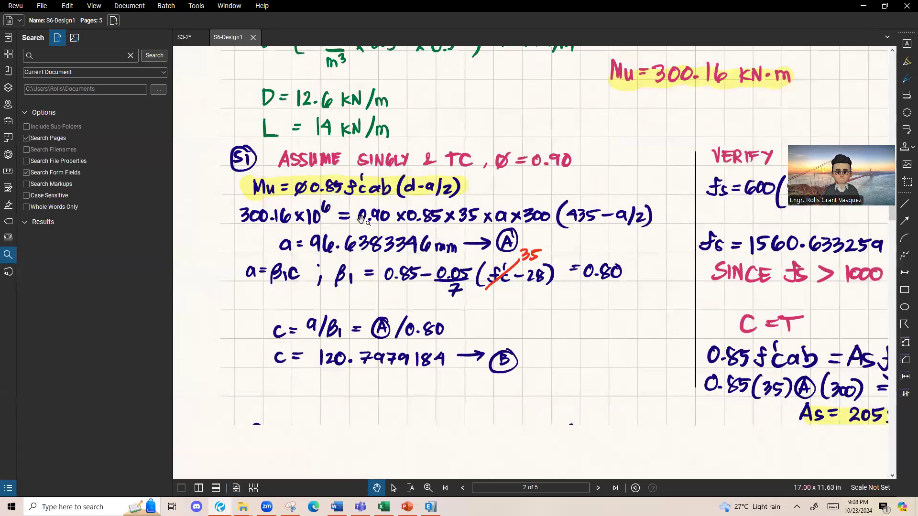
{"action": "scroll", "coordinate": [330, 202], "scroll_direction": "up", "scroll_amount": 1}
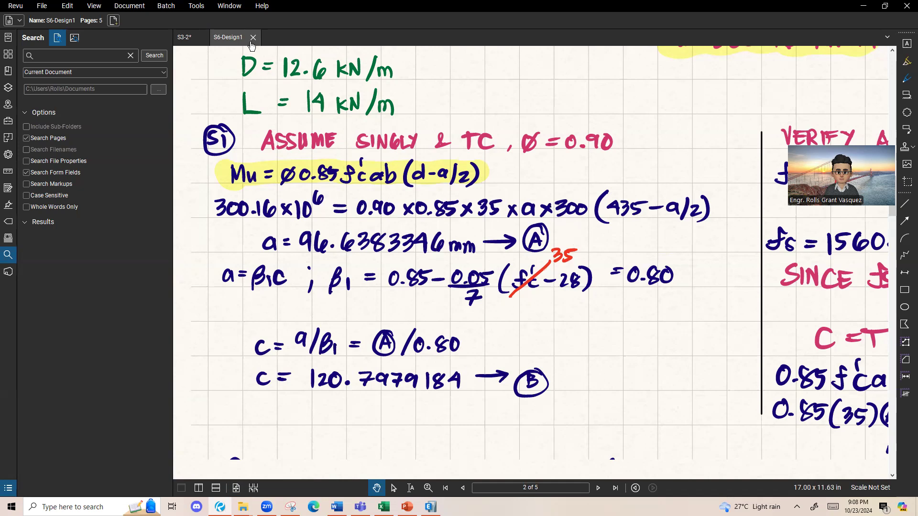
Step: With the Pen markup tool, draw red arrows from a to the 435 and a/2 terms in the substituted Mu equation
{"action": "left_click", "coordinate": [196, 5]}
{"action": "mouse_move", "coordinate": [210, 17]}
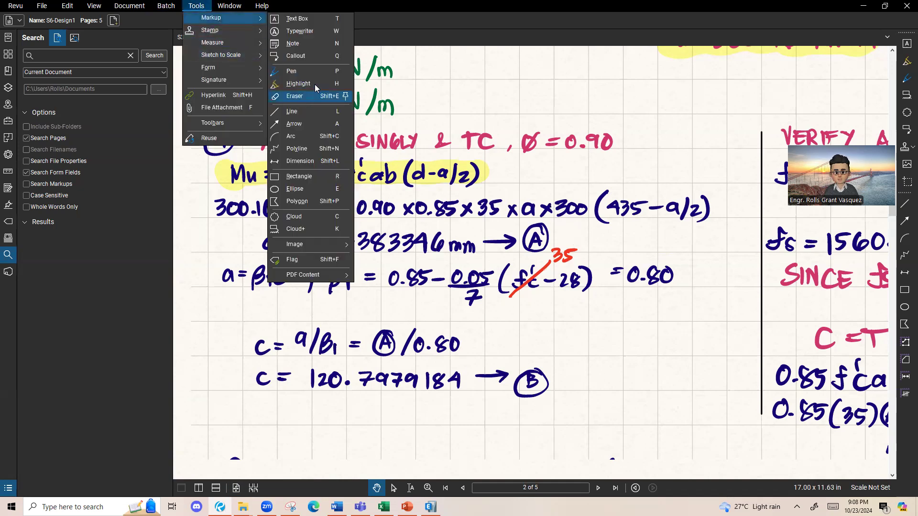
{"action": "left_click", "coordinate": [311, 71]}
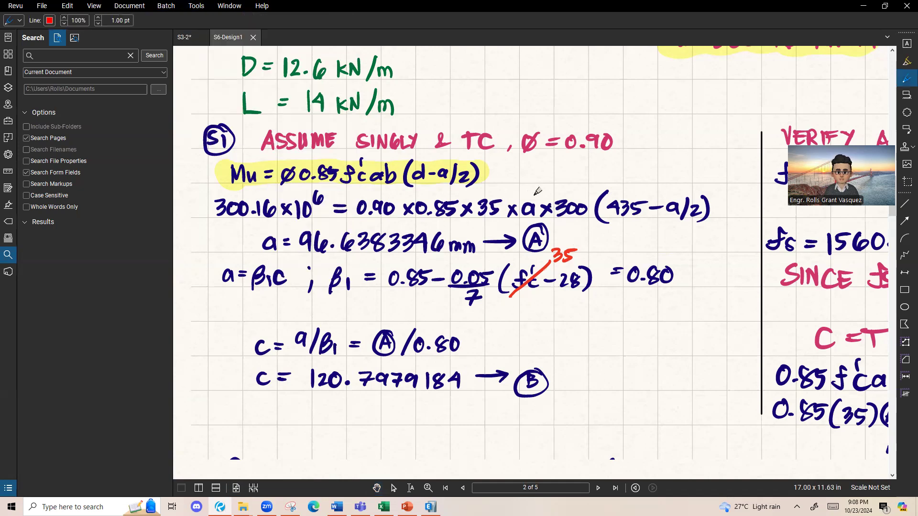
{"action": "mouse_move", "coordinate": [530, 192]}
{"action": "left_mouse_down"}
{"action": "mouse_move", "coordinate": [543, 173]}
{"action": "mouse_move", "coordinate": [604, 170]}
{"action": "mouse_move", "coordinate": [618, 189]}
{"action": "mouse_move", "coordinate": [605, 143]}
{"action": "mouse_move", "coordinate": [672, 191]}
{"action": "mouse_move", "coordinate": [681, 182]}
{"action": "left_mouse_up"}
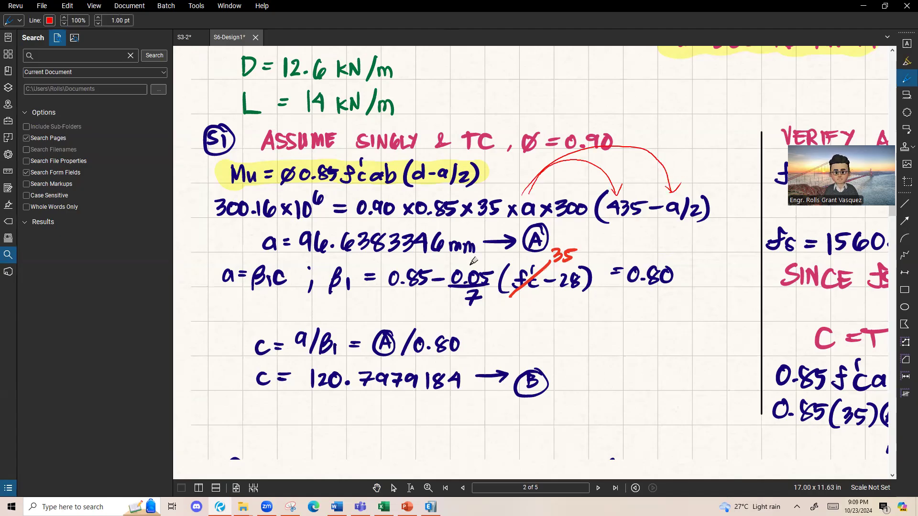
Step: Handwrite a = Asfy/(0.85f'cb) in red above the Mu equation and circle it
{"action": "mouse_move", "coordinate": [495, 82]}
{"action": "left_mouse_down"}
{"action": "mouse_move", "coordinate": [492, 97]}
{"action": "mouse_move", "coordinate": [576, 64]}
{"action": "mouse_move", "coordinate": [593, 77]}
{"action": "mouse_move", "coordinate": [607, 67]}
{"action": "mouse_move", "coordinate": [615, 81]}
{"action": "left_mouse_up"}
{"action": "left_click_drag", "start_coordinate": [559, 92], "coordinate": [620, 81]}
{"action": "left_click_drag", "start_coordinate": [574, 102], "coordinate": [581, 109]}
{"action": "left_click_drag", "start_coordinate": [598, 97], "coordinate": [615, 114]}
{"action": "mouse_move", "coordinate": [626, 85]}
{"action": "left_mouse_down"}
{"action": "mouse_move", "coordinate": [634, 111]}
{"action": "mouse_move", "coordinate": [651, 107]}
{"action": "left_mouse_up"}
{"action": "mouse_move", "coordinate": [648, 68]}
{"action": "left_mouse_down"}
{"action": "mouse_move", "coordinate": [607, 53]}
{"action": "mouse_move", "coordinate": [681, 118]}
{"action": "mouse_move", "coordinate": [656, 48]}
{"action": "left_mouse_up"}
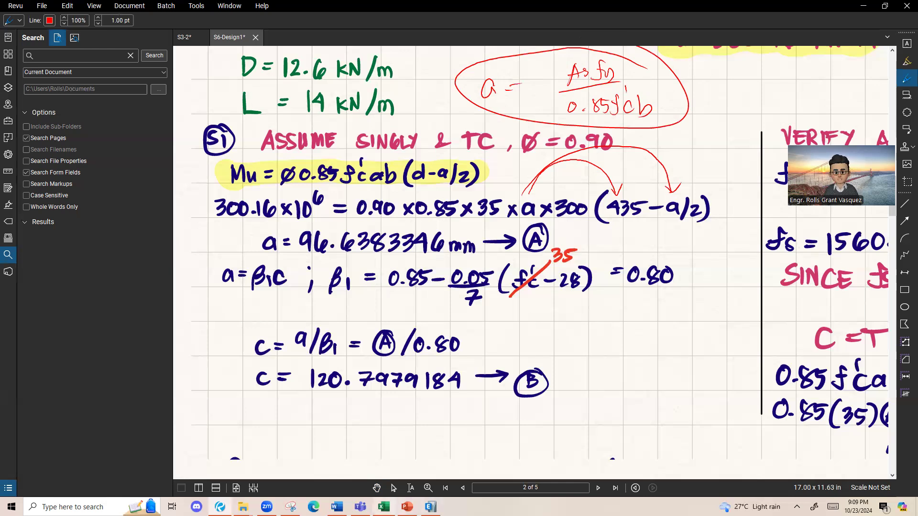
Step: Switch back to the Excel Design sheet and set the drawing pen to purple ink
{"action": "left_click", "coordinate": [384, 506]}
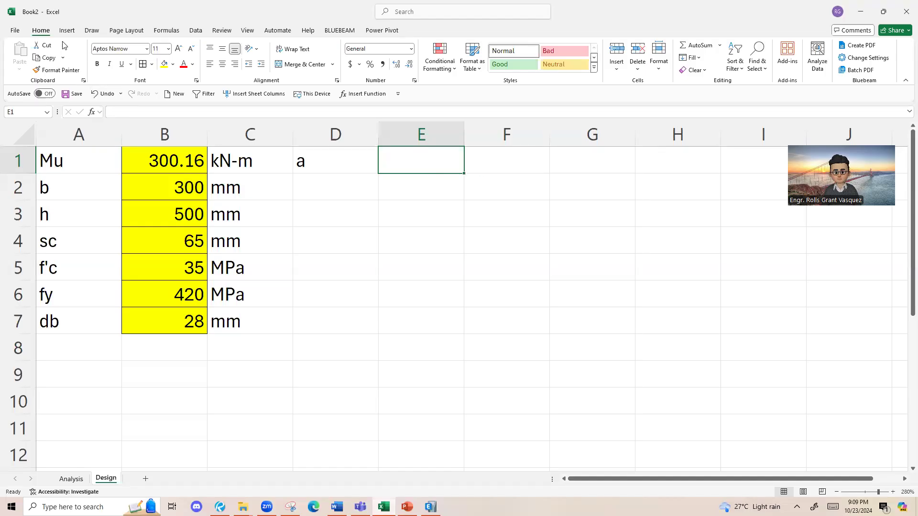
{"action": "left_click", "coordinate": [117, 31]}
{"action": "left_click", "coordinate": [93, 31]}
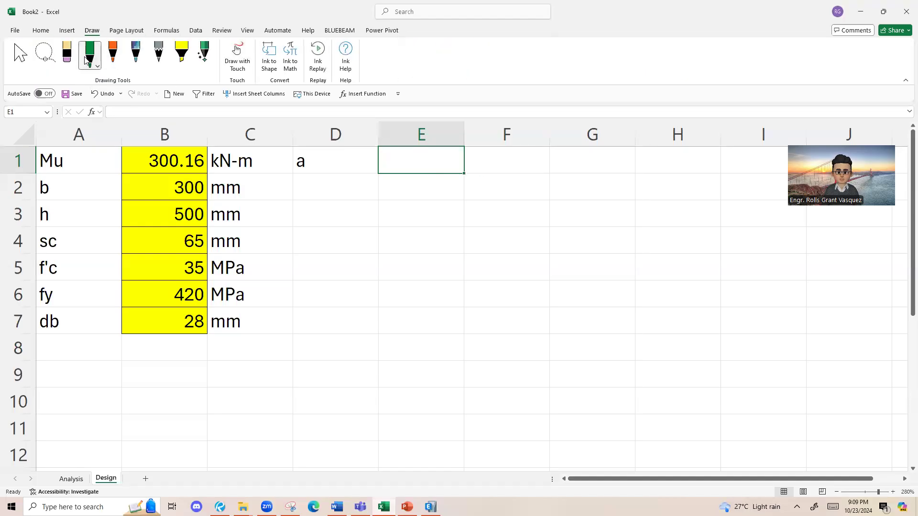
{"action": "left_click", "coordinate": [97, 66]}
{"action": "left_click", "coordinate": [122, 143]}
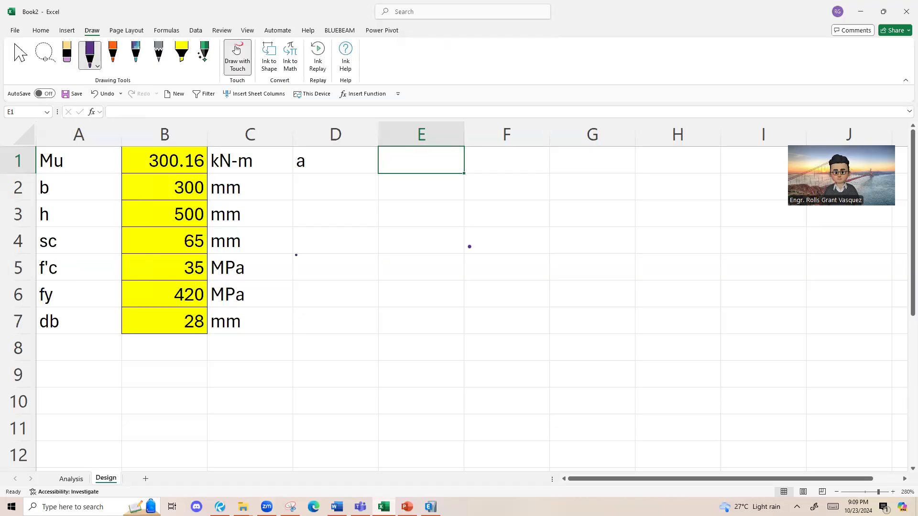
Step: Handwrite Mu x 10^6 = in purple ink at row 4, a few rows below cell E1
{"action": "mouse_move", "coordinate": [414, 228]}
{"action": "left_mouse_down"}
{"action": "mouse_move", "coordinate": [414, 250]}
{"action": "mouse_move", "coordinate": [465, 242]}
{"action": "left_mouse_up"}
{"action": "key", "text": "ctrl+z"}
{"action": "left_click_drag", "start_coordinate": [459, 248], "coordinate": [465, 253]}
{"action": "key", "text": "ctrl+z"}
{"action": "key", "text": "ctrl+z"}
{"action": "mouse_move", "coordinate": [466, 240]}
{"action": "left_mouse_down"}
{"action": "mouse_move", "coordinate": [457, 255]}
{"action": "mouse_move", "coordinate": [473, 251]}
{"action": "left_mouse_up"}
{"action": "left_click_drag", "start_coordinate": [479, 237], "coordinate": [481, 250]}
{"action": "left_click_drag", "start_coordinate": [487, 222], "coordinate": [484, 236]}
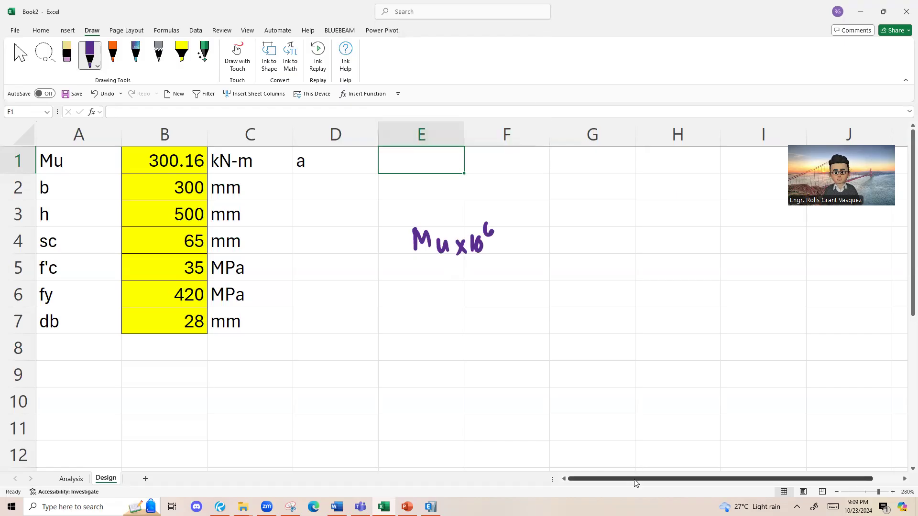
{"action": "left_click_drag", "start_coordinate": [655, 479], "coordinate": [682, 480]}
{"action": "left_click_drag", "start_coordinate": [433, 247], "coordinate": [444, 245]}
{"action": "left_click_drag", "start_coordinate": [433, 241], "coordinate": [443, 239]}
Step: Handwrite the formula Mu = ∅0.85f'c ab(d-a/2) in purple at row 2, above the Mu x 10^6 line
{"action": "mouse_move", "coordinate": [444, 175]}
{"action": "left_mouse_down"}
{"action": "mouse_move", "coordinate": [444, 197]}
{"action": "mouse_move", "coordinate": [462, 193]}
{"action": "left_mouse_up"}
{"action": "left_click_drag", "start_coordinate": [467, 186], "coordinate": [476, 197]}
{"action": "left_click_drag", "start_coordinate": [488, 195], "coordinate": [499, 190]}
{"action": "left_click_drag", "start_coordinate": [512, 180], "coordinate": [505, 203]}
{"action": "mouse_move", "coordinate": [531, 180]}
{"action": "left_mouse_down"}
{"action": "mouse_move", "coordinate": [524, 194]}
{"action": "mouse_move", "coordinate": [530, 181]}
{"action": "left_mouse_up"}
{"action": "left_click", "coordinate": [539, 194]}
{"action": "mouse_move", "coordinate": [553, 179]}
{"action": "left_mouse_down"}
{"action": "mouse_move", "coordinate": [547, 189]}
{"action": "mouse_move", "coordinate": [553, 180]}
{"action": "left_mouse_up"}
{"action": "mouse_move", "coordinate": [558, 179]}
{"action": "left_mouse_down"}
{"action": "mouse_move", "coordinate": [557, 197]}
{"action": "mouse_move", "coordinate": [590, 187]}
{"action": "left_mouse_up"}
{"action": "mouse_move", "coordinate": [602, 167]}
{"action": "left_mouse_down"}
{"action": "mouse_move", "coordinate": [608, 196]}
{"action": "mouse_move", "coordinate": [631, 197]}
{"action": "left_mouse_up"}
{"action": "left_click_drag", "start_coordinate": [636, 173], "coordinate": [646, 191]}
{"action": "mouse_move", "coordinate": [668, 166]}
{"action": "left_mouse_down"}
{"action": "mouse_move", "coordinate": [656, 196]}
{"action": "mouse_move", "coordinate": [684, 195]}
{"action": "left_mouse_up"}
{"action": "left_click_drag", "start_coordinate": [691, 185], "coordinate": [705, 191]}
{"action": "left_click_drag", "start_coordinate": [716, 187], "coordinate": [718, 195]}
{"action": "mouse_move", "coordinate": [729, 173]}
{"action": "left_mouse_down"}
{"action": "mouse_move", "coordinate": [723, 197]}
{"action": "mouse_move", "coordinate": [741, 207]}
{"action": "left_mouse_up"}
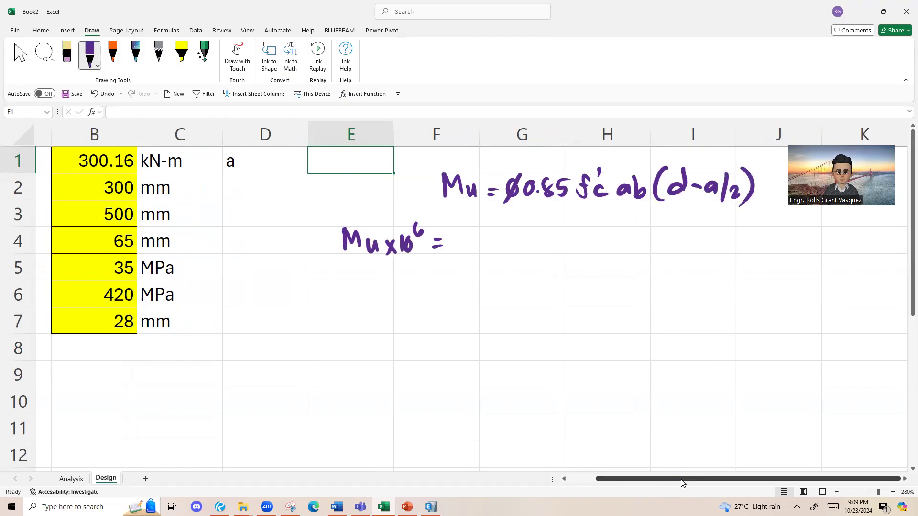
Step: Complete the handwritten Mu x 10^6 equation with 0.9 x 0.85f'c ab(d-a/2) after the equals sign
{"action": "mouse_move", "coordinate": [463, 231]}
{"action": "left_mouse_down"}
{"action": "mouse_move", "coordinate": [455, 237]}
{"action": "mouse_move", "coordinate": [508, 253]}
{"action": "left_mouse_up"}
{"action": "left_click", "coordinate": [472, 246]}
{"action": "mouse_move", "coordinate": [507, 238]}
{"action": "left_mouse_down"}
{"action": "mouse_move", "coordinate": [498, 253]}
{"action": "mouse_move", "coordinate": [519, 235]}
{"action": "mouse_move", "coordinate": [545, 232]}
{"action": "mouse_move", "coordinate": [554, 252]}
{"action": "left_mouse_up"}
{"action": "left_click", "coordinate": [533, 250]}
{"action": "mouse_move", "coordinate": [556, 234]}
{"action": "left_mouse_down"}
{"action": "mouse_move", "coordinate": [567, 234]}
{"action": "mouse_move", "coordinate": [567, 252]}
{"action": "mouse_move", "coordinate": [585, 240]}
{"action": "left_mouse_up"}
{"action": "left_click_drag", "start_coordinate": [594, 225], "coordinate": [595, 235]}
{"action": "mouse_move", "coordinate": [600, 243]}
{"action": "left_mouse_down"}
{"action": "mouse_move", "coordinate": [591, 252]}
{"action": "mouse_move", "coordinate": [629, 252]}
{"action": "left_mouse_up"}
{"action": "left_click_drag", "start_coordinate": [634, 230], "coordinate": [646, 254]}
{"action": "mouse_move", "coordinate": [672, 224]}
{"action": "left_mouse_down"}
{"action": "mouse_move", "coordinate": [660, 266]}
{"action": "mouse_move", "coordinate": [670, 253]}
{"action": "left_mouse_up"}
{"action": "mouse_move", "coordinate": [685, 224]}
{"action": "left_mouse_down"}
{"action": "mouse_move", "coordinate": [684, 254]}
{"action": "mouse_move", "coordinate": [702, 243]}
{"action": "left_mouse_up"}
{"action": "left_click_drag", "start_coordinate": [721, 234], "coordinate": [727, 261]}
{"action": "mouse_move", "coordinate": [737, 249]}
{"action": "left_mouse_down"}
{"action": "mouse_move", "coordinate": [745, 244]}
{"action": "mouse_move", "coordinate": [753, 258]}
{"action": "left_mouse_up"}
{"action": "left_click_drag", "start_coordinate": [753, 230], "coordinate": [756, 263]}
{"action": "left_click_drag", "start_coordinate": [613, 266], "coordinate": [631, 265]}
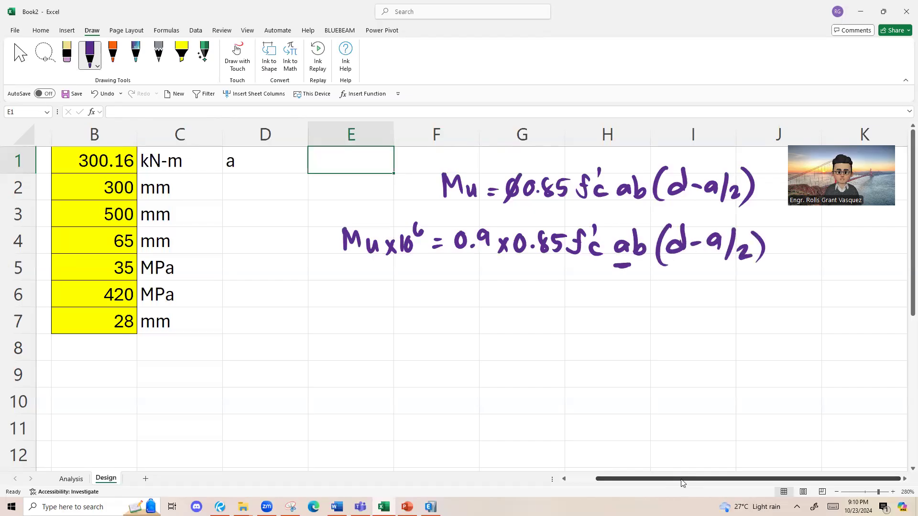
{"action": "key", "text": "ctrl+z"}
{"action": "key", "text": "ctrl+z"}
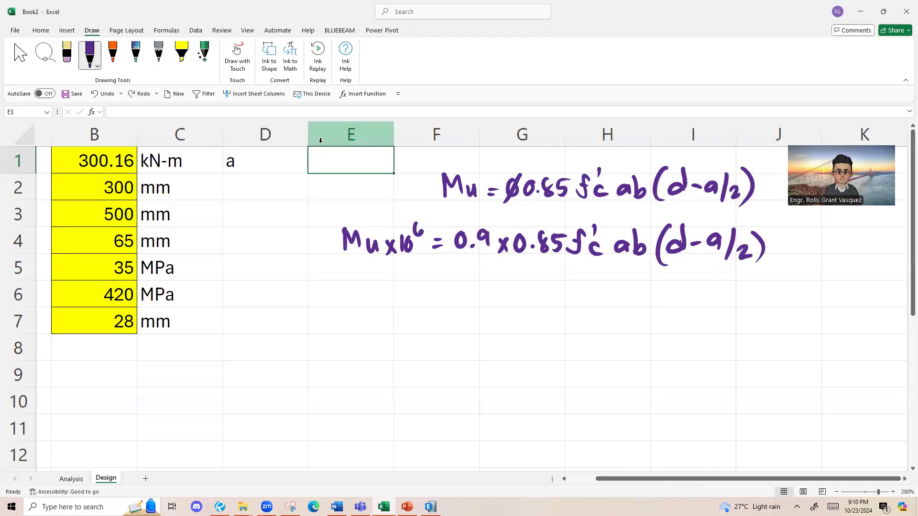
Step: Underline 0.9 x 0.85f'c ab in the lower equation and draw arrows from it to d and a/2
{"action": "left_click_drag", "start_coordinate": [475, 262], "coordinate": [634, 266]}
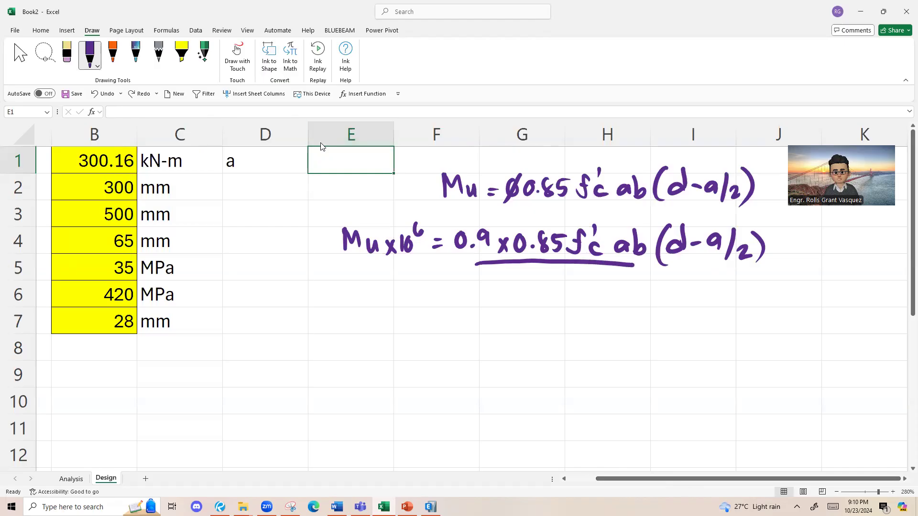
{"action": "mouse_move", "coordinate": [626, 225]}
{"action": "left_mouse_down"}
{"action": "mouse_move", "coordinate": [660, 208]}
{"action": "mouse_move", "coordinate": [673, 222]}
{"action": "left_mouse_up"}
{"action": "mouse_move", "coordinate": [684, 207]}
{"action": "left_mouse_down"}
{"action": "mouse_move", "coordinate": [672, 221]}
{"action": "mouse_move", "coordinate": [717, 205]}
{"action": "mouse_move", "coordinate": [725, 215]}
{"action": "left_mouse_up"}
{"action": "left_click_drag", "start_coordinate": [730, 205], "coordinate": [724, 215]}
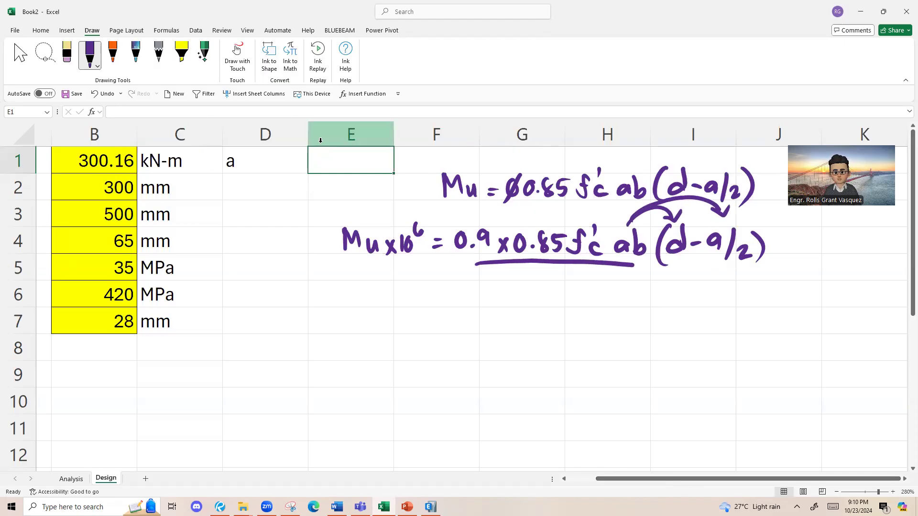
Step: Handwrite Mu x 10^6 = in purple ink at row 7, below the two existing moment equations
{"action": "mouse_move", "coordinate": [339, 325]}
{"action": "left_mouse_down"}
{"action": "mouse_move", "coordinate": [352, 313]}
{"action": "mouse_move", "coordinate": [360, 325]}
{"action": "left_mouse_up"}
{"action": "left_click_drag", "start_coordinate": [366, 317], "coordinate": [391, 328]}
{"action": "mouse_move", "coordinate": [391, 316]}
{"action": "left_mouse_down"}
{"action": "mouse_move", "coordinate": [383, 330]}
{"action": "mouse_move", "coordinate": [405, 331]}
{"action": "left_mouse_up"}
{"action": "left_click_drag", "start_coordinate": [412, 316], "coordinate": [427, 310]}
{"action": "mouse_move", "coordinate": [444, 326]}
{"action": "left_mouse_down"}
{"action": "mouse_move", "coordinate": [460, 317]}
{"action": "mouse_move", "coordinate": [493, 328]}
{"action": "left_mouse_up"}
Step: Continue the row 7 equation with 0.9 x 0.85 f'c bd in purple ink and an orange a
{"action": "left_click_drag", "start_coordinate": [503, 313], "coordinate": [508, 324]}
{"action": "left_click_drag", "start_coordinate": [514, 317], "coordinate": [525, 327]}
{"action": "mouse_move", "coordinate": [524, 317]}
{"action": "left_mouse_down"}
{"action": "mouse_move", "coordinate": [514, 327]}
{"action": "mouse_move", "coordinate": [534, 316]}
{"action": "mouse_move", "coordinate": [569, 330]}
{"action": "left_mouse_up"}
{"action": "left_click", "coordinate": [549, 327]}
{"action": "mouse_move", "coordinate": [579, 314]}
{"action": "left_mouse_down"}
{"action": "mouse_move", "coordinate": [571, 315]}
{"action": "mouse_move", "coordinate": [619, 315]}
{"action": "left_mouse_up"}
{"action": "mouse_move", "coordinate": [628, 320]}
{"action": "left_mouse_down"}
{"action": "mouse_move", "coordinate": [620, 326]}
{"action": "mouse_move", "coordinate": [629, 335]}
{"action": "mouse_move", "coordinate": [656, 333]}
{"action": "left_mouse_up"}
{"action": "left_click", "coordinate": [664, 325]}
{"action": "mouse_move", "coordinate": [668, 310]}
{"action": "left_mouse_down"}
{"action": "mouse_move", "coordinate": [670, 332]}
{"action": "mouse_move", "coordinate": [692, 334]}
{"action": "left_mouse_up"}
{"action": "left_click", "coordinate": [115, 56]}
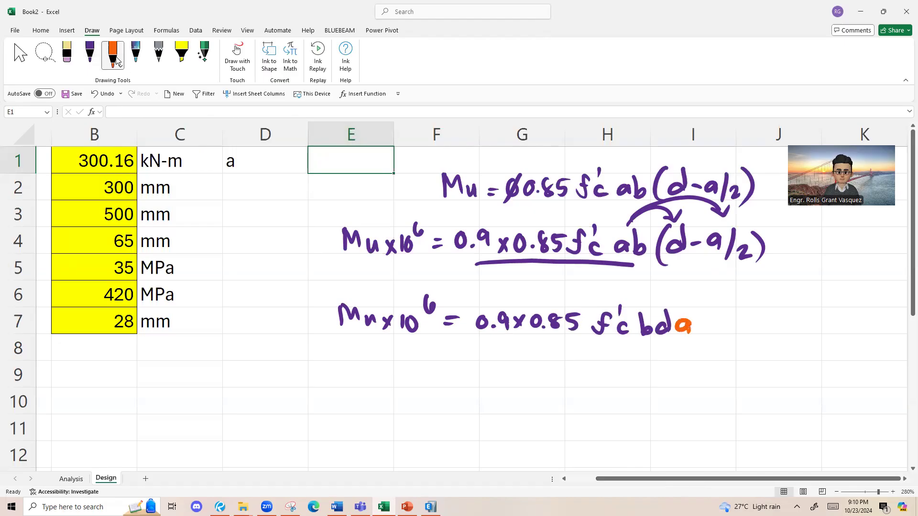
Step: Add the second term's numerator - 0.9 x 0.85 f'c b in purple after the orange a
{"action": "left_click", "coordinate": [89, 55]}
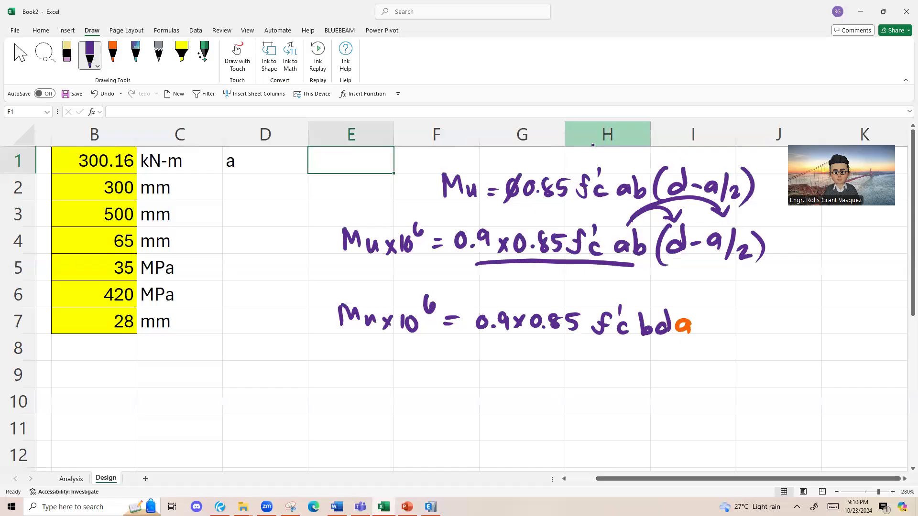
{"action": "mouse_move", "coordinate": [708, 326]}
{"action": "left_mouse_down"}
{"action": "mouse_move", "coordinate": [743, 319]}
{"action": "mouse_move", "coordinate": [784, 331]}
{"action": "left_mouse_up"}
{"action": "left_click", "coordinate": [754, 332]}
{"action": "mouse_move", "coordinate": [784, 322]}
{"action": "left_mouse_down"}
{"action": "mouse_move", "coordinate": [774, 332]}
{"action": "mouse_move", "coordinate": [796, 323]}
{"action": "mouse_move", "coordinate": [843, 335]}
{"action": "left_mouse_up"}
{"action": "left_click", "coordinate": [806, 333]}
{"action": "left_click_drag", "start_coordinate": [844, 322], "coordinate": [857, 315]}
{"action": "mouse_move", "coordinate": [868, 323]}
{"action": "left_mouse_down"}
{"action": "mouse_move", "coordinate": [867, 334]}
{"action": "mouse_move", "coordinate": [879, 325]}
{"action": "mouse_move", "coordinate": [874, 335]}
{"action": "left_mouse_up"}
Step: Draw a fraction bar under the second 0.9 x 0.85 f'c b, redoing it once, and write 2 beneath it
{"action": "left_click_drag", "start_coordinate": [756, 342], "coordinate": [884, 336]}
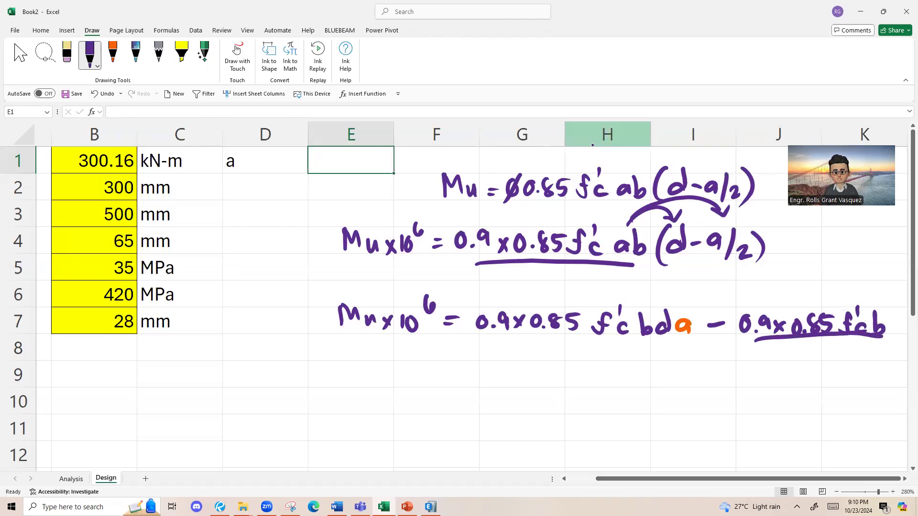
{"action": "key", "text": "ctrl+z"}
{"action": "left_click_drag", "start_coordinate": [752, 341], "coordinate": [880, 345]}
{"action": "mouse_move", "coordinate": [814, 361]}
{"action": "left_mouse_down"}
{"action": "mouse_move", "coordinate": [815, 373]}
{"action": "mouse_move", "coordinate": [824, 372]}
{"action": "left_mouse_up"}
{"action": "scroll", "coordinate": [440, 221], "scroll_direction": "down", "scroll_amount": 1}
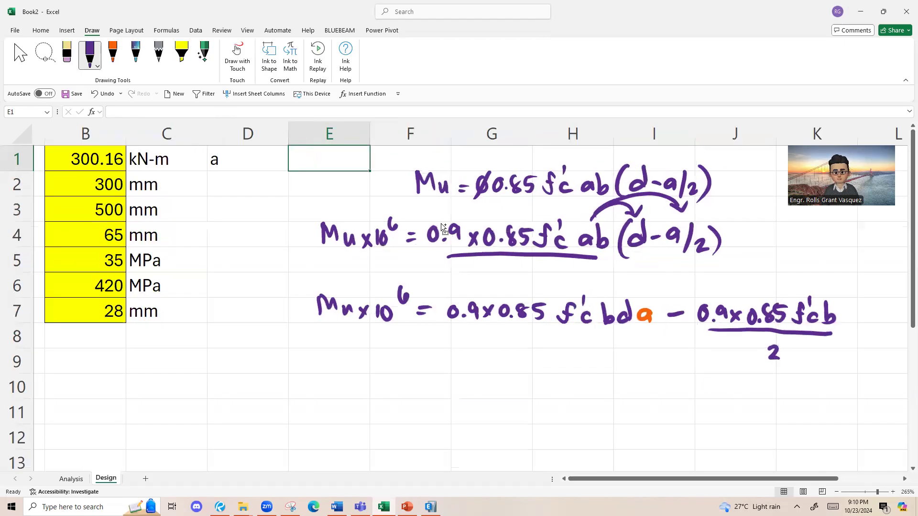
Step: Handwrite a² in orange after the fraction to finish the expanded moment equation
{"action": "left_click", "coordinate": [113, 52]}
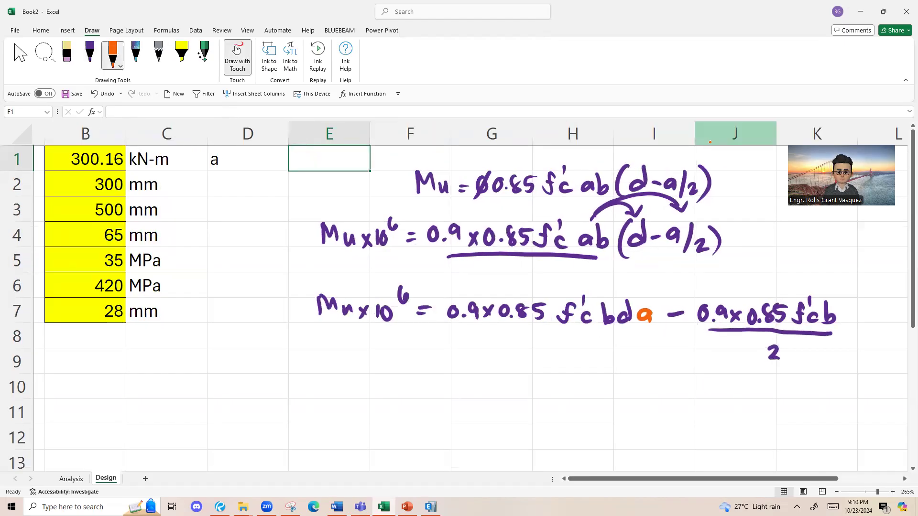
{"action": "left_click_drag", "start_coordinate": [858, 323], "coordinate": [856, 333]}
{"action": "left_click_drag", "start_coordinate": [862, 302], "coordinate": [873, 311]}
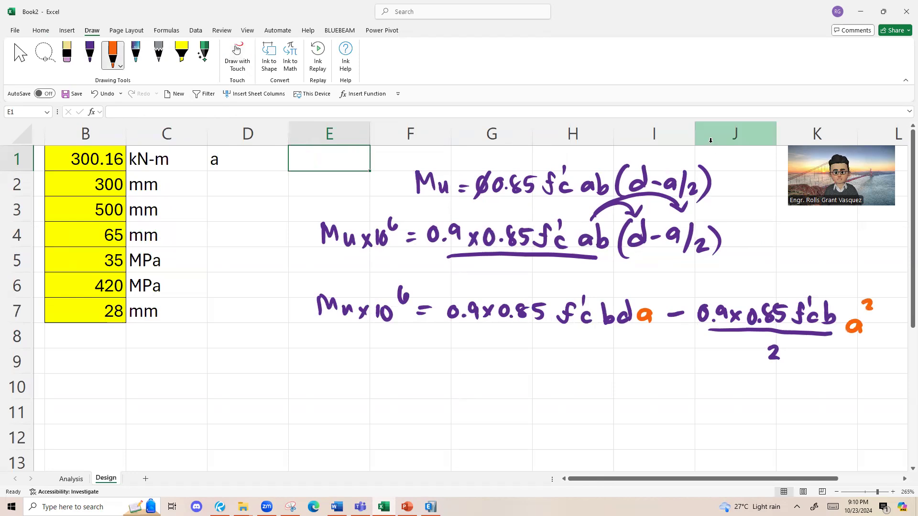
{"action": "scroll", "coordinate": [617, 241], "scroll_direction": "down", "scroll_amount": 1}
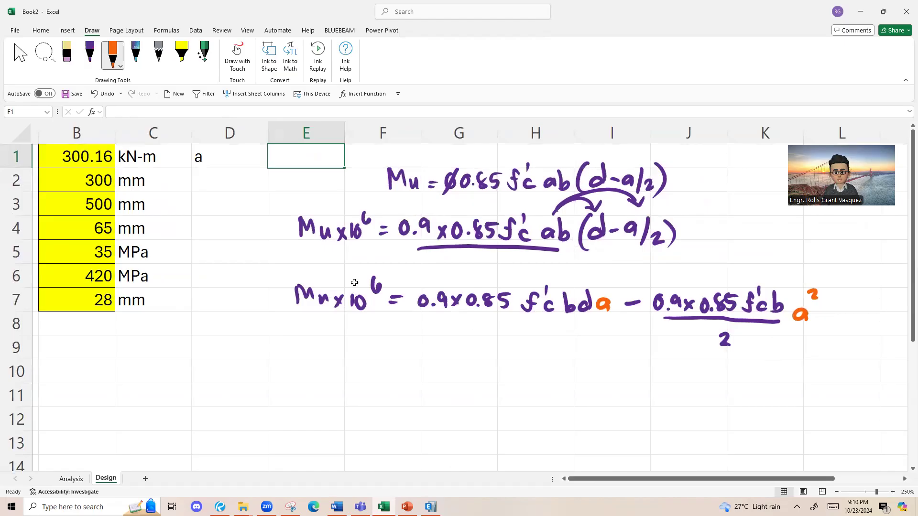
{"action": "scroll", "coordinate": [215, 293], "scroll_direction": "down", "scroll_amount": 1}
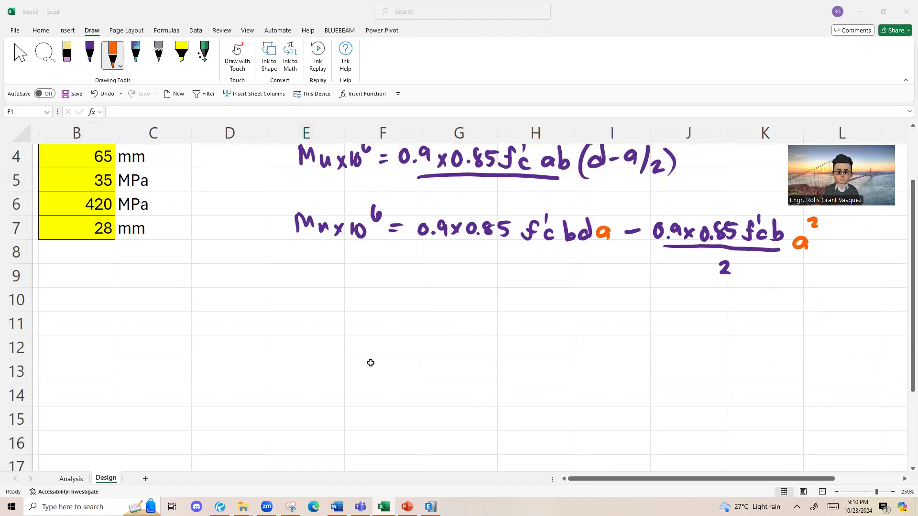
{"action": "scroll", "coordinate": [371, 363], "scroll_direction": "up", "scroll_amount": 1}
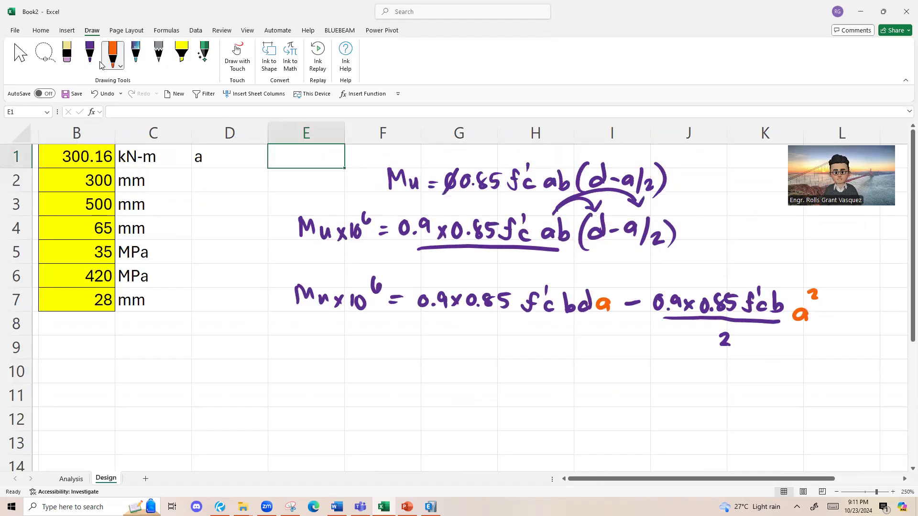
Step: Change the galaxy-style pen to pink ink with a thinner line and undo the thick test strokes
{"action": "left_click", "coordinate": [139, 64]}
{"action": "left_click", "coordinate": [140, 65]}
{"action": "left_click", "coordinate": [170, 183]}
{"action": "mouse_move", "coordinate": [312, 386]}
{"action": "left_mouse_down"}
{"action": "mouse_move", "coordinate": [322, 359]}
{"action": "mouse_move", "coordinate": [336, 384]}
{"action": "left_mouse_up"}
{"action": "key", "text": "ctrl+z"}
{"action": "key", "text": "ctrl+z"}
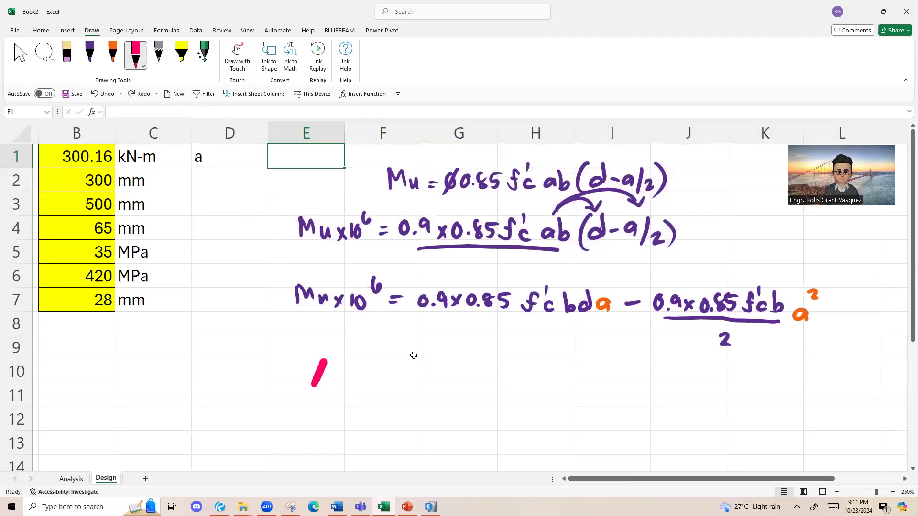
{"action": "left_click", "coordinate": [142, 66]}
{"action": "left_click", "coordinate": [148, 115]}
{"action": "left_click", "coordinate": [155, 116]}
Step: Handwrite the general quadratic Ax² + Bx + C = 0 in pink below the expanded moment equation
{"action": "mouse_move", "coordinate": [327, 350]}
{"action": "left_mouse_down"}
{"action": "mouse_move", "coordinate": [320, 379]}
{"action": "mouse_move", "coordinate": [334, 379]}
{"action": "left_mouse_up"}
{"action": "left_click_drag", "start_coordinate": [320, 370], "coordinate": [353, 379]}
{"action": "left_click_drag", "start_coordinate": [353, 364], "coordinate": [343, 381]}
{"action": "left_click_drag", "start_coordinate": [355, 341], "coordinate": [366, 352]}
{"action": "mouse_move", "coordinate": [377, 359]}
{"action": "left_mouse_down"}
{"action": "mouse_move", "coordinate": [378, 376]}
{"action": "mouse_move", "coordinate": [389, 368]}
{"action": "mouse_move", "coordinate": [399, 382]}
{"action": "left_mouse_up"}
{"action": "left_click_drag", "start_coordinate": [420, 368], "coordinate": [457, 387]}
{"action": "left_click_drag", "start_coordinate": [448, 375], "coordinate": [468, 373]}
{"action": "mouse_move", "coordinate": [496, 359]}
{"action": "left_mouse_down"}
{"action": "mouse_move", "coordinate": [485, 366]}
{"action": "mouse_move", "coordinate": [503, 380]}
{"action": "left_mouse_up"}
{"action": "left_click_drag", "start_coordinate": [511, 368], "coordinate": [527, 368]}
{"action": "left_click_drag", "start_coordinate": [514, 376], "coordinate": [559, 360]}
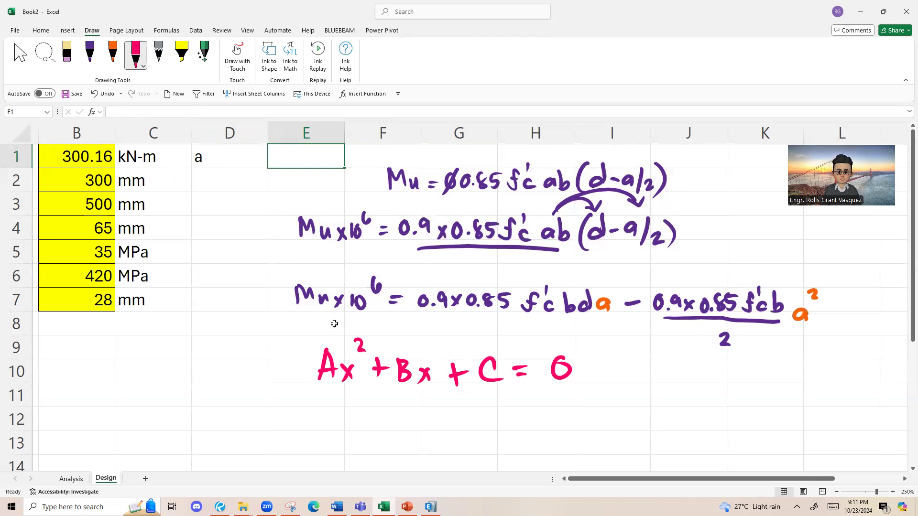
Step: Handwrite the example quadratic x² + 5x + 6 = 0 in pink below Ax² + Bx + C = 0
{"action": "scroll", "coordinate": [442, 321], "scroll_direction": "down", "scroll_amount": 1}
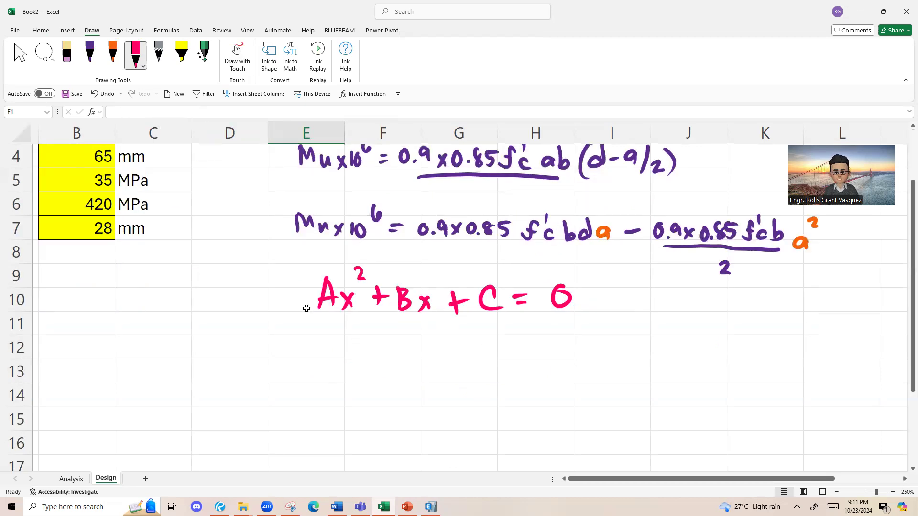
{"action": "scroll", "coordinate": [359, 359], "scroll_direction": "up", "scroll_amount": 1}
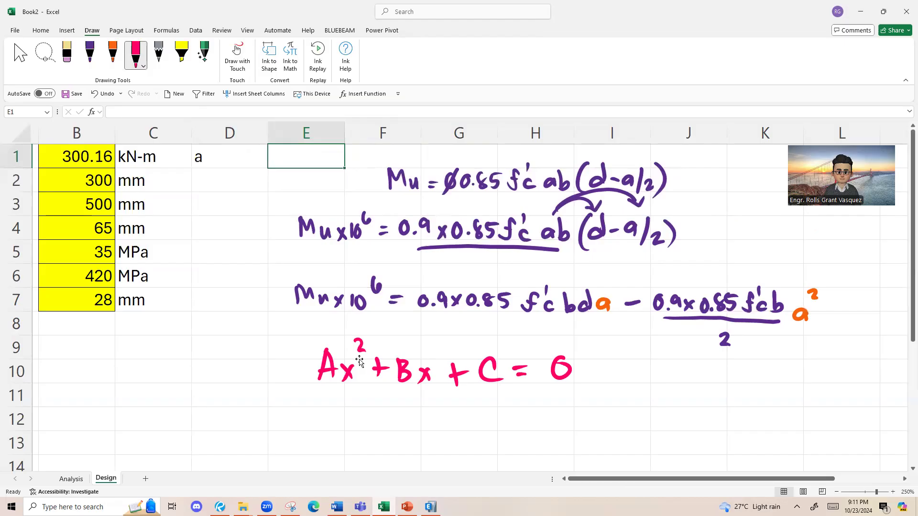
{"action": "scroll", "coordinate": [363, 360], "scroll_direction": "down", "scroll_amount": 1}
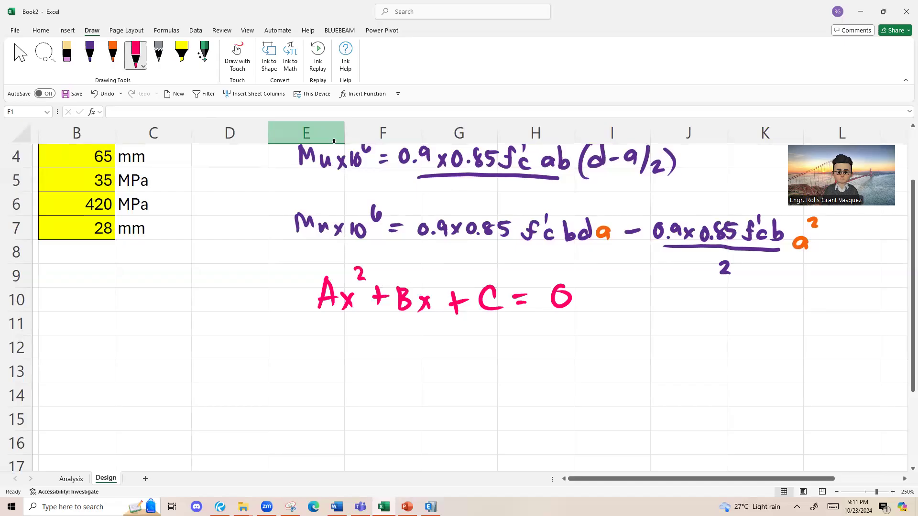
{"action": "left_click", "coordinate": [735, 400]}
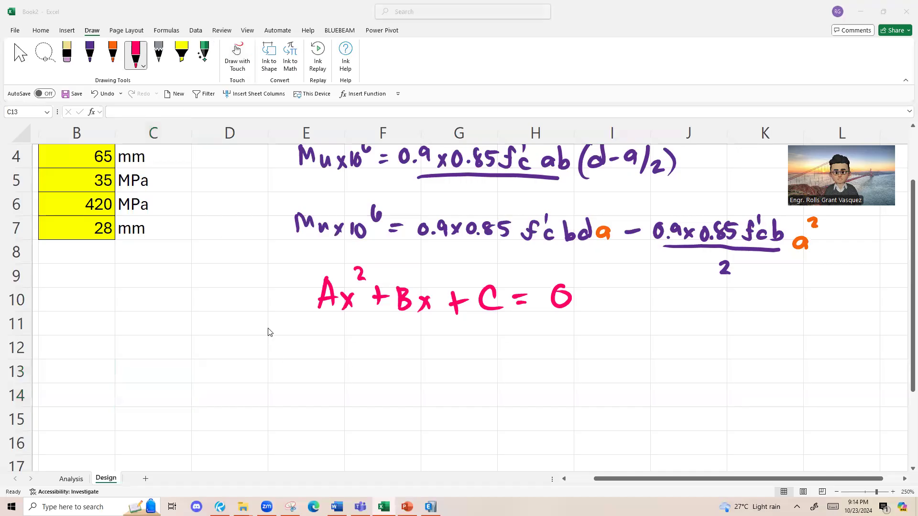
{"action": "left_click", "coordinate": [334, 353]}
{"action": "mouse_move", "coordinate": [335, 348]}
{"action": "left_mouse_down"}
{"action": "mouse_move", "coordinate": [347, 366]}
{"action": "mouse_move", "coordinate": [332, 368]}
{"action": "left_mouse_up"}
{"action": "left_click_drag", "start_coordinate": [347, 339], "coordinate": [376, 355]}
{"action": "mouse_move", "coordinate": [382, 347]}
{"action": "left_mouse_down"}
{"action": "mouse_move", "coordinate": [382, 364]}
{"action": "mouse_move", "coordinate": [397, 346]}
{"action": "left_mouse_up"}
{"action": "left_click_drag", "start_coordinate": [401, 350], "coordinate": [410, 363]}
{"action": "mouse_move", "coordinate": [410, 349]}
{"action": "left_mouse_down"}
{"action": "mouse_move", "coordinate": [399, 364]}
{"action": "mouse_move", "coordinate": [431, 364]}
{"action": "left_mouse_up"}
{"action": "mouse_move", "coordinate": [424, 356]}
{"action": "left_mouse_down"}
{"action": "mouse_move", "coordinate": [477, 362]}
{"action": "mouse_move", "coordinate": [466, 364]}
{"action": "left_mouse_up"}
{"action": "left_click_drag", "start_coordinate": [496, 359], "coordinate": [507, 348]}
{"action": "left_click_drag", "start_coordinate": [530, 342], "coordinate": [527, 344]}
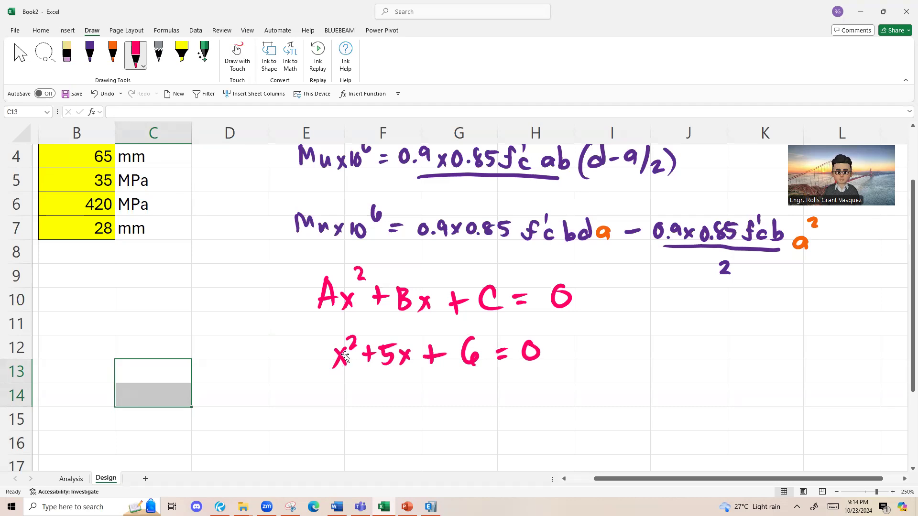
Step: Draw an angle mark beside the two quadratics and handwrite A = 1, B = 5 and C = 6 in purple
{"action": "left_click", "coordinate": [89, 54]}
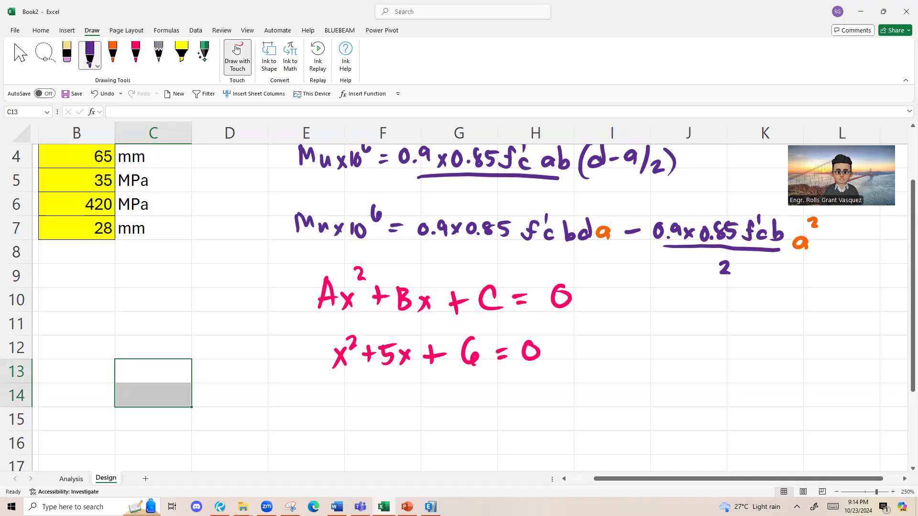
{"action": "mouse_move", "coordinate": [324, 343]}
{"action": "left_mouse_down"}
{"action": "mouse_move", "coordinate": [322, 379]}
{"action": "mouse_move", "coordinate": [330, 352]}
{"action": "left_mouse_up"}
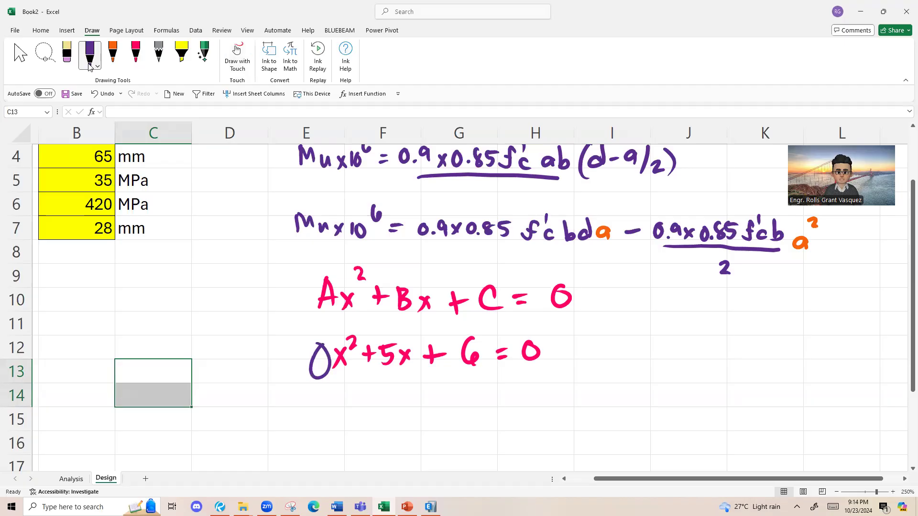
{"action": "key", "text": "ctrl+z"}
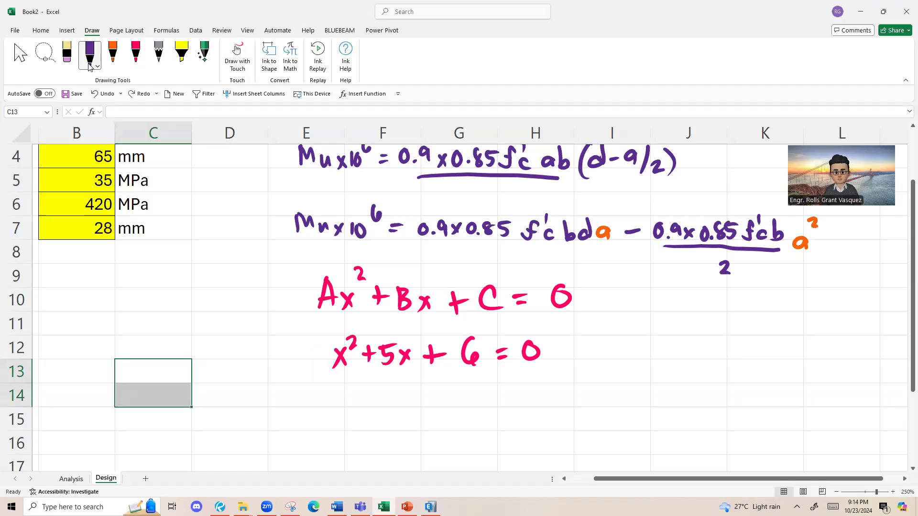
{"action": "mouse_move", "coordinate": [599, 314]}
{"action": "left_mouse_down"}
{"action": "mouse_move", "coordinate": [617, 343]}
{"action": "mouse_move", "coordinate": [679, 325]}
{"action": "left_mouse_up"}
{"action": "mouse_move", "coordinate": [662, 320]}
{"action": "left_mouse_down"}
{"action": "mouse_move", "coordinate": [709, 325]}
{"action": "mouse_move", "coordinate": [678, 357]}
{"action": "mouse_move", "coordinate": [717, 342]}
{"action": "left_mouse_up"}
{"action": "left_click_drag", "start_coordinate": [724, 339], "coordinate": [723, 358]}
{"action": "left_click_drag", "start_coordinate": [723, 337], "coordinate": [735, 336]}
{"action": "mouse_move", "coordinate": [699, 374]}
{"action": "left_mouse_down"}
{"action": "mouse_move", "coordinate": [698, 394]}
{"action": "mouse_move", "coordinate": [720, 381]}
{"action": "left_mouse_up"}
{"action": "left_click_drag", "start_coordinate": [708, 389], "coordinate": [739, 386]}
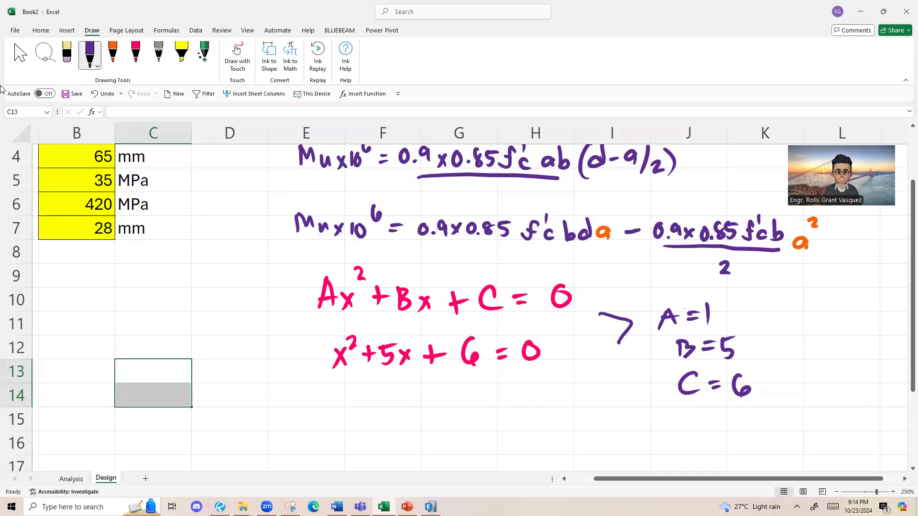
Step: Undo the underlines beneath the example equation and handwrite the factored form (x+3)(x+2) = 0 in pink below it
{"action": "scroll", "coordinate": [117, 56], "scroll_direction": "down", "scroll_amount": 1}
{"action": "left_click", "coordinate": [138, 56]}
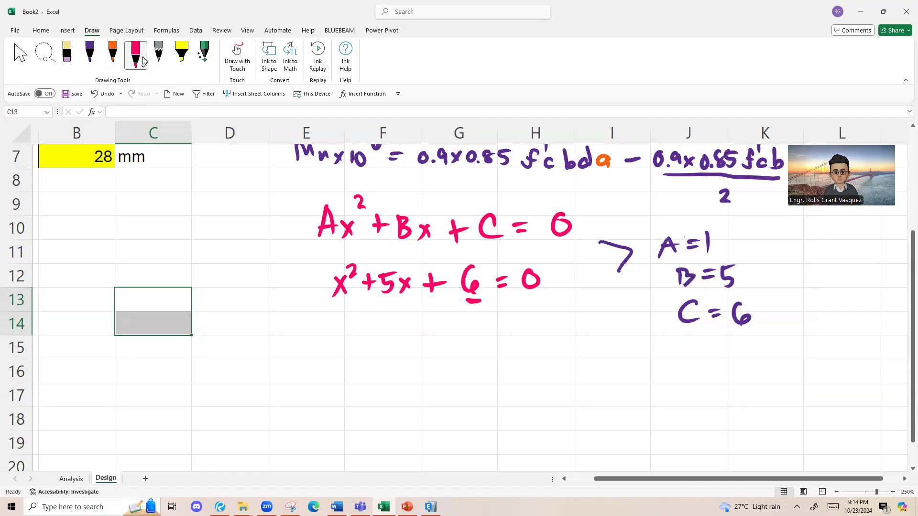
{"action": "key", "text": "ctrl+z"}
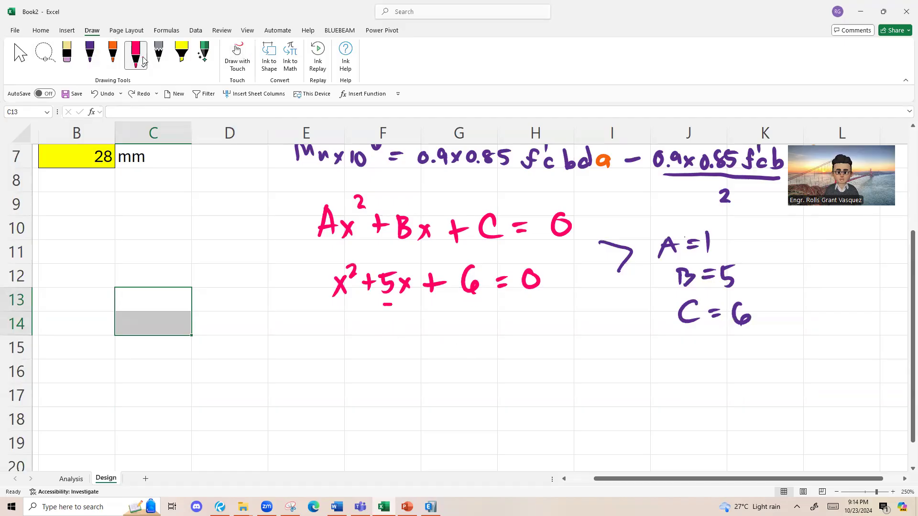
{"action": "key", "text": "ctrl+z"}
{"action": "mouse_move", "coordinate": [328, 327]}
{"action": "left_mouse_down"}
{"action": "mouse_move", "coordinate": [312, 363]}
{"action": "mouse_move", "coordinate": [342, 358]}
{"action": "mouse_move", "coordinate": [333, 357]}
{"action": "left_mouse_up"}
{"action": "mouse_move", "coordinate": [345, 349]}
{"action": "left_mouse_down"}
{"action": "mouse_move", "coordinate": [358, 349]}
{"action": "mouse_move", "coordinate": [353, 357]}
{"action": "left_mouse_up"}
{"action": "left_click_drag", "start_coordinate": [364, 339], "coordinate": [381, 371]}
{"action": "left_click_drag", "start_coordinate": [409, 328], "coordinate": [406, 372]}
{"action": "mouse_move", "coordinate": [412, 345]}
{"action": "left_mouse_down"}
{"action": "mouse_move", "coordinate": [424, 362]}
{"action": "mouse_move", "coordinate": [414, 362]}
{"action": "left_mouse_up"}
{"action": "left_click_drag", "start_coordinate": [427, 352], "coordinate": [442, 353]}
{"action": "mouse_move", "coordinate": [435, 345]}
{"action": "left_mouse_down"}
{"action": "mouse_move", "coordinate": [435, 360]}
{"action": "mouse_move", "coordinate": [458, 359]}
{"action": "mouse_move", "coordinate": [462, 371]}
{"action": "left_mouse_up"}
{"action": "left_click_drag", "start_coordinate": [500, 350], "coordinate": [512, 343]}
{"action": "left_click_drag", "start_coordinate": [526, 338], "coordinate": [525, 339]}
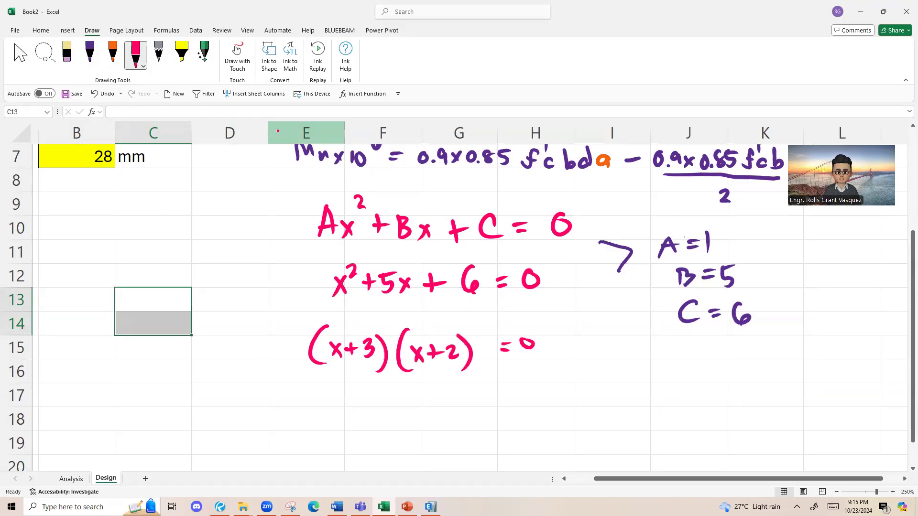
Step: Draw purple arcs from the first x to x and 2 in the second factor, and write x² + 2x below
{"action": "left_click", "coordinate": [99, 57]}
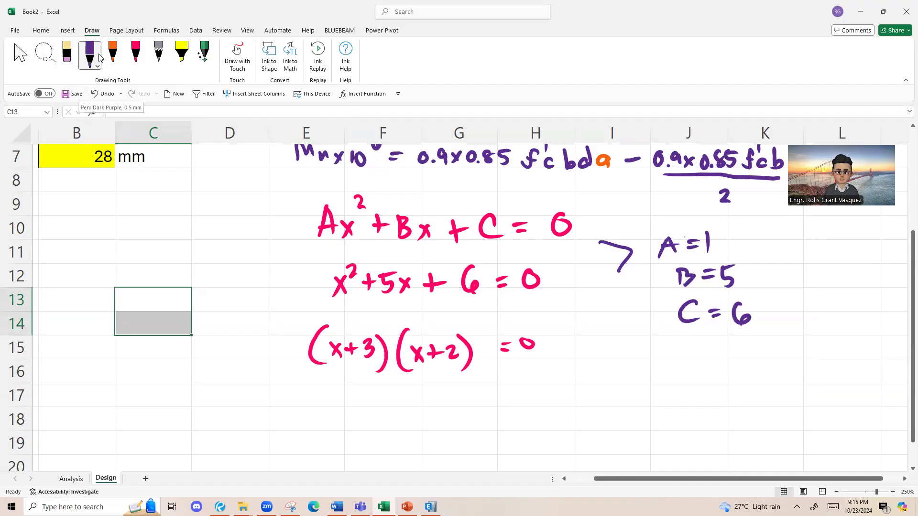
{"action": "mouse_move", "coordinate": [335, 333]}
{"action": "left_mouse_down"}
{"action": "mouse_move", "coordinate": [382, 312]}
{"action": "mouse_move", "coordinate": [416, 332]}
{"action": "left_mouse_up"}
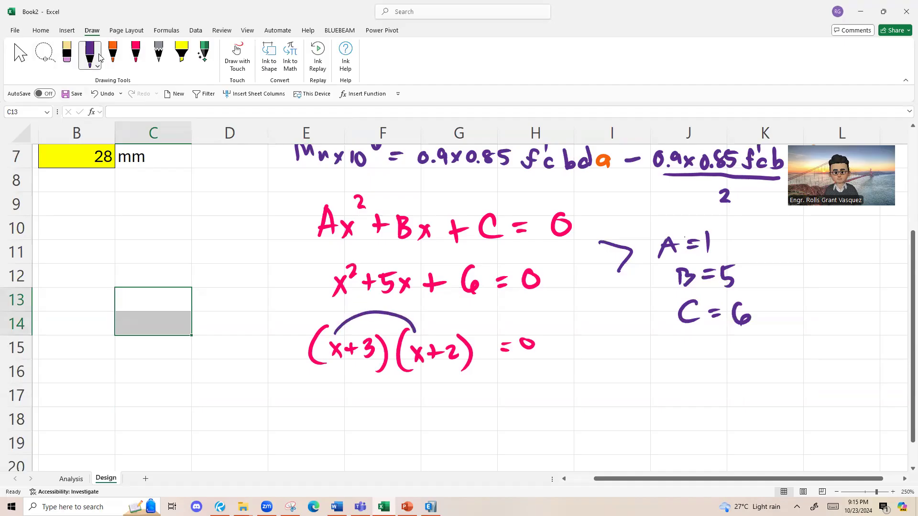
{"action": "left_click_drag", "start_coordinate": [338, 393], "coordinate": [349, 407]}
{"action": "mouse_move", "coordinate": [349, 394]}
{"action": "left_mouse_down"}
{"action": "mouse_move", "coordinate": [340, 409]}
{"action": "mouse_move", "coordinate": [360, 393]}
{"action": "left_mouse_up"}
{"action": "mouse_move", "coordinate": [335, 341]}
{"action": "left_mouse_down"}
{"action": "mouse_move", "coordinate": [340, 319]}
{"action": "mouse_move", "coordinate": [456, 336]}
{"action": "left_mouse_up"}
{"action": "mouse_move", "coordinate": [379, 391]}
{"action": "left_mouse_down"}
{"action": "mouse_move", "coordinate": [379, 405]}
{"action": "mouse_move", "coordinate": [390, 397]}
{"action": "left_mouse_up"}
{"action": "left_click_drag", "start_coordinate": [393, 393], "coordinate": [418, 407]}
{"action": "left_click_drag", "start_coordinate": [417, 396], "coordinate": [408, 407]}
Step: Draw purple arcs from the 3 to x and 2 in the second factor, and extend the expansion with + 3x + 6
{"action": "mouse_move", "coordinate": [383, 367]}
{"action": "left_mouse_down"}
{"action": "mouse_move", "coordinate": [421, 368]}
{"action": "mouse_move", "coordinate": [430, 413]}
{"action": "left_mouse_up"}
{"action": "left_click_drag", "start_coordinate": [425, 403], "coordinate": [444, 410]}
{"action": "left_click_drag", "start_coordinate": [461, 398], "coordinate": [472, 410]}
{"action": "left_click_drag", "start_coordinate": [472, 396], "coordinate": [462, 411]}
{"action": "left_click_drag", "start_coordinate": [380, 365], "coordinate": [464, 354]}
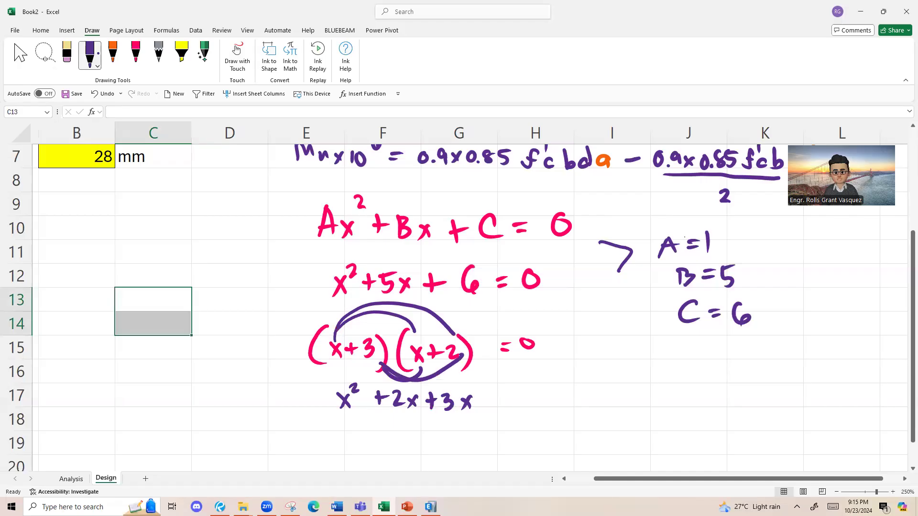
{"action": "left_click_drag", "start_coordinate": [488, 395], "coordinate": [489, 411]}
{"action": "left_click_drag", "start_coordinate": [484, 402], "coordinate": [511, 405]}
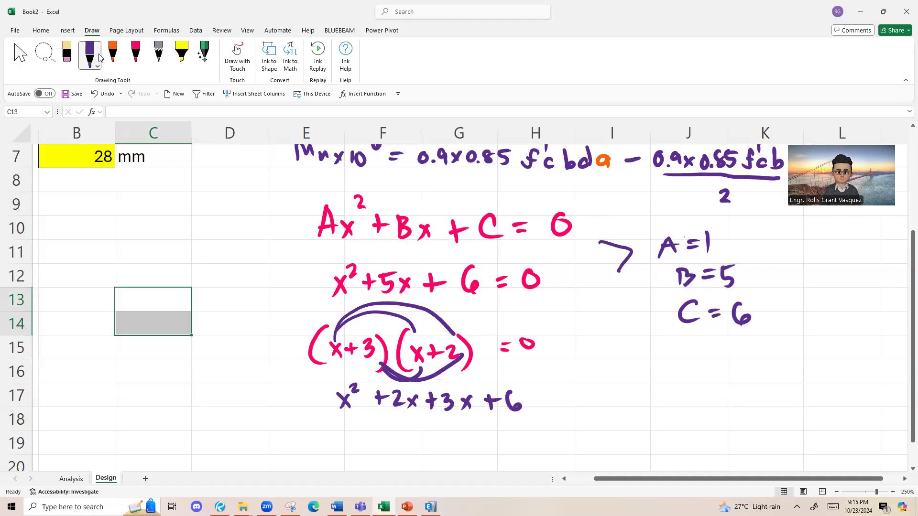
Step: Handwrite the simplified equation x² + 5x + 6 = 0 in purple below the expansion, at row 19
{"action": "scroll", "coordinate": [79, 87], "scroll_direction": "down", "scroll_amount": 1}
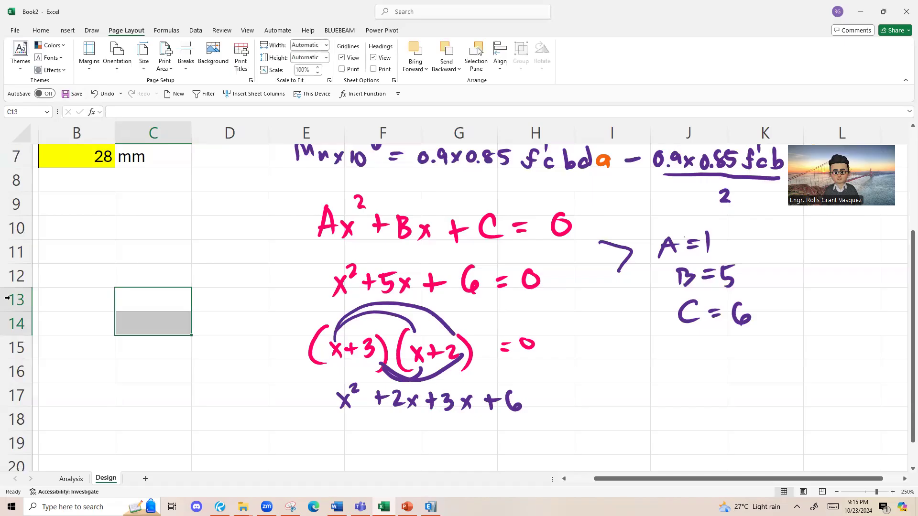
{"action": "scroll", "coordinate": [7, 298], "scroll_direction": "down", "scroll_amount": 1}
{"action": "left_click_drag", "start_coordinate": [341, 366], "coordinate": [356, 385]}
{"action": "mouse_move", "coordinate": [357, 366]}
{"action": "left_mouse_down"}
{"action": "mouse_move", "coordinate": [342, 385]}
{"action": "mouse_move", "coordinate": [364, 364]}
{"action": "left_mouse_up"}
{"action": "mouse_move", "coordinate": [376, 365]}
{"action": "left_mouse_down"}
{"action": "mouse_move", "coordinate": [377, 379]}
{"action": "mouse_move", "coordinate": [386, 371]}
{"action": "left_mouse_up"}
{"action": "mouse_move", "coordinate": [398, 364]}
{"action": "left_mouse_down"}
{"action": "mouse_move", "coordinate": [385, 381]}
{"action": "mouse_move", "coordinate": [421, 380]}
{"action": "left_mouse_up"}
{"action": "mouse_move", "coordinate": [421, 367]}
{"action": "left_mouse_down"}
{"action": "mouse_move", "coordinate": [410, 379]}
{"action": "mouse_move", "coordinate": [436, 380]}
{"action": "left_mouse_up"}
{"action": "left_click_drag", "start_coordinate": [430, 374], "coordinate": [443, 373]}
{"action": "left_click_drag", "start_coordinate": [460, 367], "coordinate": [453, 381]}
{"action": "left_click_drag", "start_coordinate": [513, 367], "coordinate": [515, 369]}
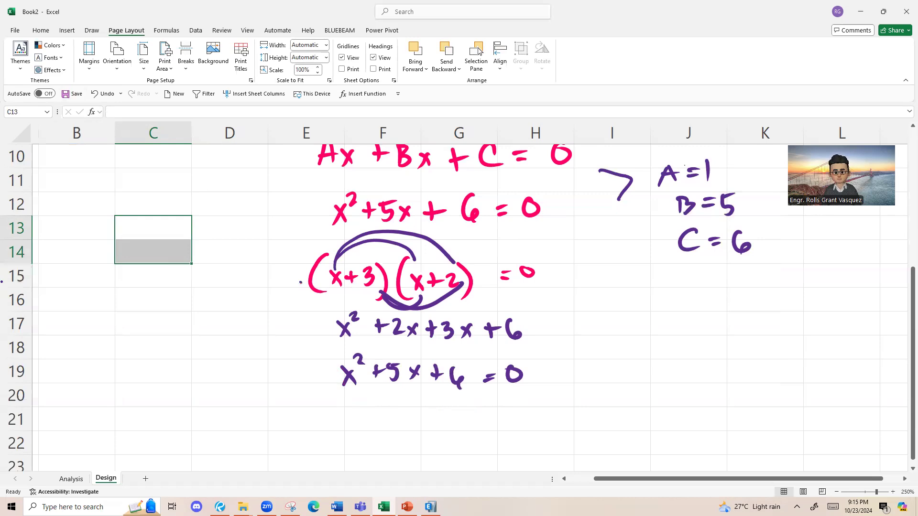
Step: Draw a pink curve from the factored equation (x+3)(x+2) = 0 down to row 21
{"action": "left_click", "coordinate": [59, 33]}
{"action": "left_click", "coordinate": [50, 33]}
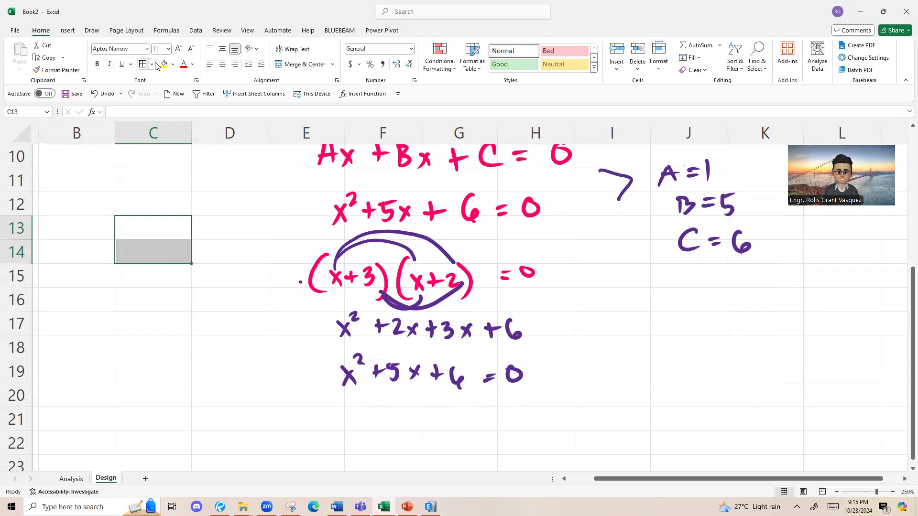
{"action": "left_click", "coordinate": [92, 30]}
{"action": "left_click", "coordinate": [135, 53]}
{"action": "left_click_drag", "start_coordinate": [300, 283], "coordinate": [289, 418]}
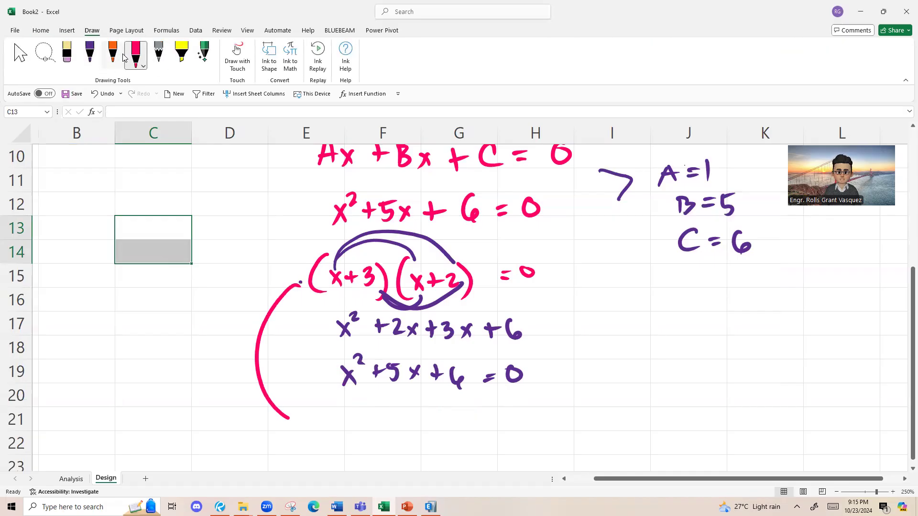
Step: Handwrite the roots x = -3 and x = -2 in pink at the curve's end and circle them
{"action": "left_click", "coordinate": [126, 30]}
{"action": "scroll", "coordinate": [235, 246], "scroll_direction": "down", "scroll_amount": 1}
{"action": "mouse_move", "coordinate": [309, 350]}
{"action": "left_mouse_down"}
{"action": "mouse_move", "coordinate": [321, 368]}
{"action": "mouse_move", "coordinate": [310, 367]}
{"action": "left_mouse_up"}
{"action": "left_click_drag", "start_coordinate": [334, 356], "coordinate": [348, 355]}
{"action": "left_click_drag", "start_coordinate": [331, 363], "coordinate": [374, 355]}
{"action": "mouse_move", "coordinate": [381, 347]}
{"action": "left_mouse_down"}
{"action": "mouse_move", "coordinate": [394, 354]}
{"action": "mouse_move", "coordinate": [383, 365]}
{"action": "left_mouse_up"}
{"action": "mouse_move", "coordinate": [312, 396]}
{"action": "left_mouse_down"}
{"action": "mouse_move", "coordinate": [327, 411]}
{"action": "mouse_move", "coordinate": [315, 417]}
{"action": "left_mouse_up"}
{"action": "left_click_drag", "start_coordinate": [343, 400], "coordinate": [358, 400]}
{"action": "left_click_drag", "start_coordinate": [343, 409], "coordinate": [380, 404]}
{"action": "left_click_drag", "start_coordinate": [388, 395], "coordinate": [406, 407]}
{"action": "mouse_move", "coordinate": [395, 330]}
{"action": "left_mouse_down"}
{"action": "mouse_move", "coordinate": [286, 376]}
{"action": "mouse_move", "coordinate": [419, 377]}
{"action": "mouse_move", "coordinate": [370, 341]}
{"action": "left_mouse_up"}
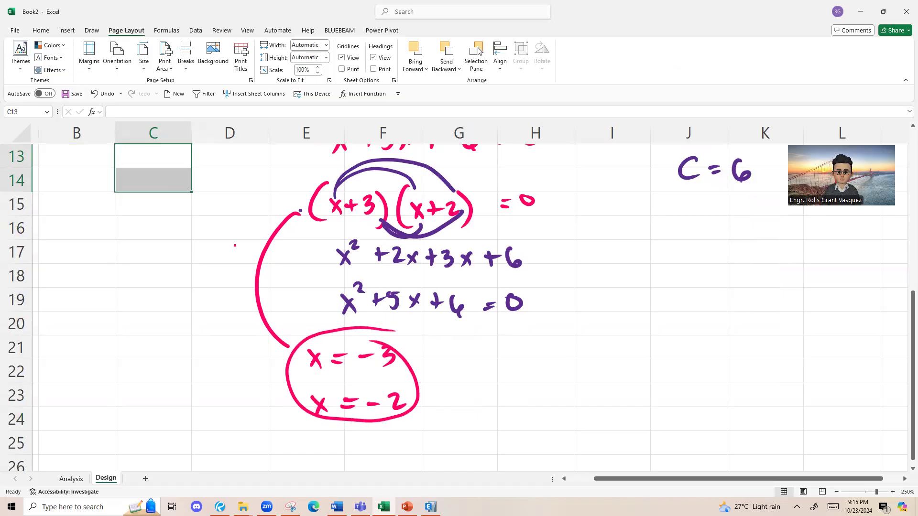
{"action": "scroll", "coordinate": [196, 301], "scroll_direction": "down", "scroll_amount": 2}
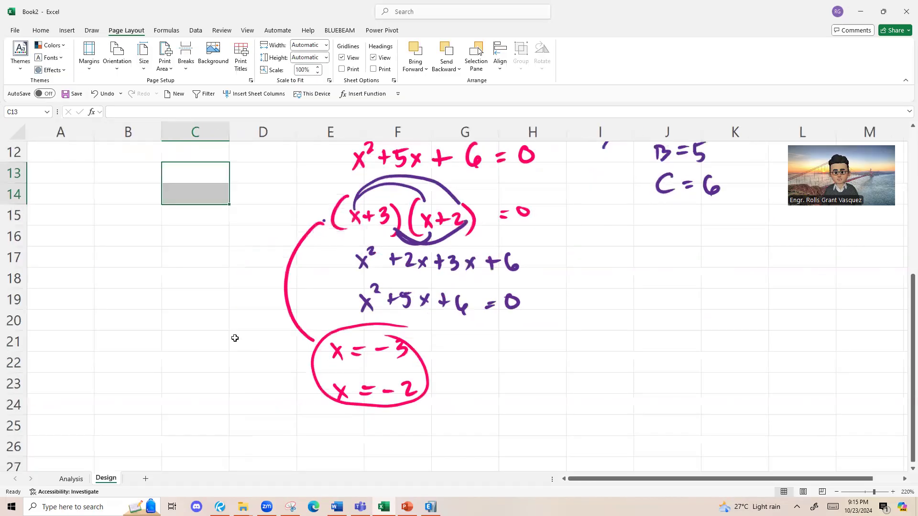
{"action": "scroll", "coordinate": [264, 339], "scroll_direction": "up", "scroll_amount": 1}
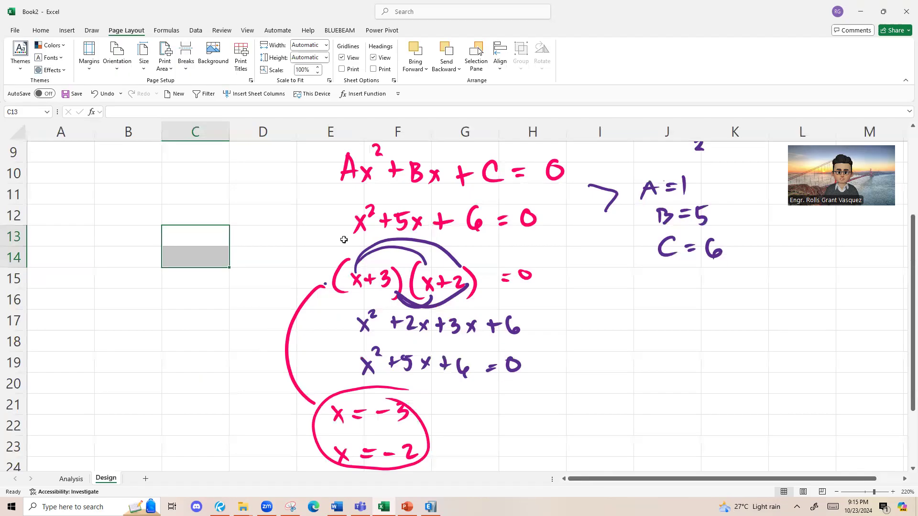
{"action": "scroll", "coordinate": [354, 236], "scroll_direction": "up", "scroll_amount": 1}
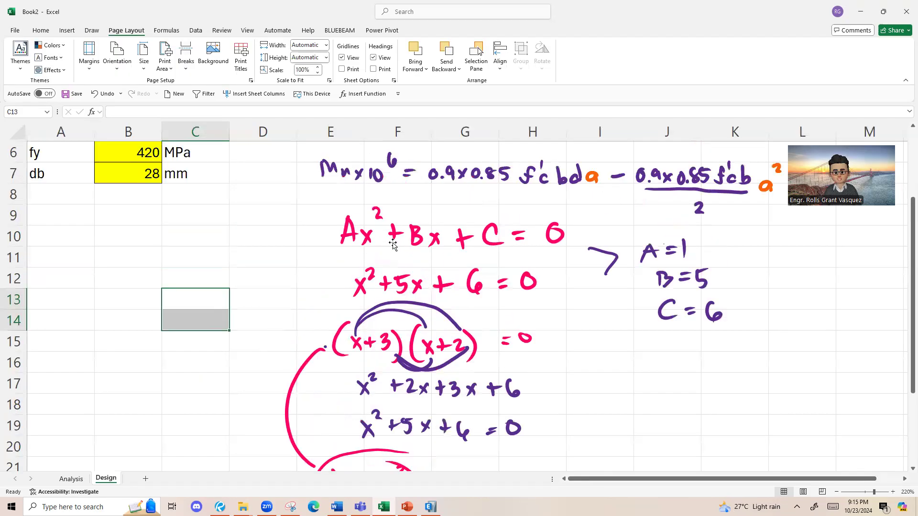
Step: Review the handwritten quadratic example and its roots against the beam inputs and the expanded moment equation on the Design sheet
{"action": "scroll", "coordinate": [362, 301], "scroll_direction": "down", "scroll_amount": 1}
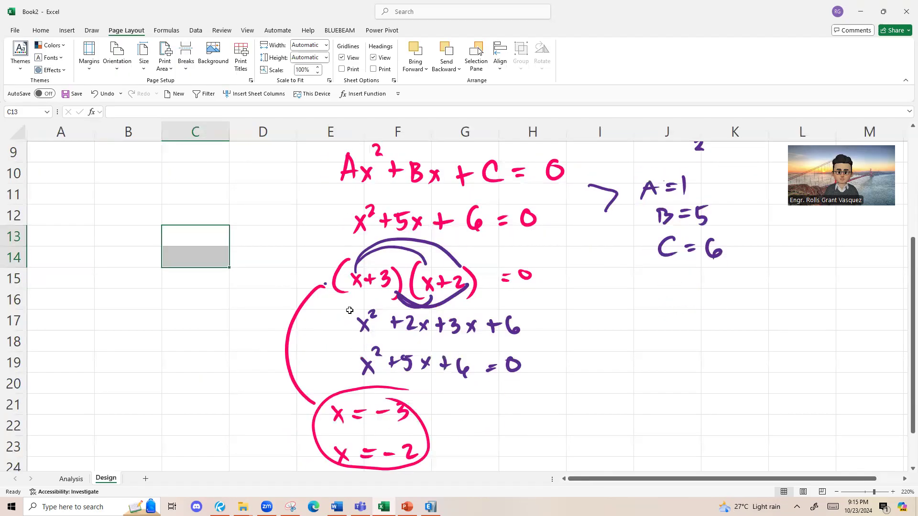
{"action": "scroll", "coordinate": [335, 372], "scroll_direction": "down", "scroll_amount": 1}
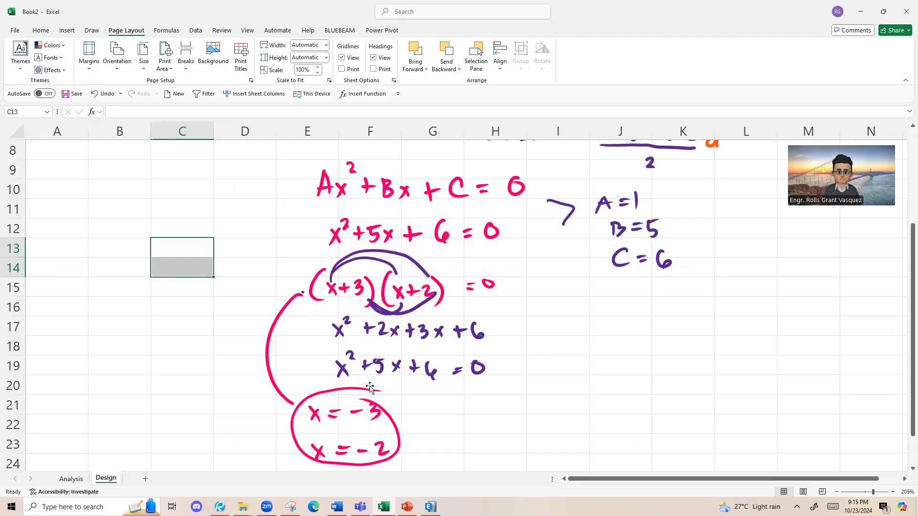
{"action": "scroll", "coordinate": [299, 265], "scroll_direction": "up", "scroll_amount": 2}
{"action": "scroll", "coordinate": [293, 264], "scroll_direction": "up", "scroll_amount": 1}
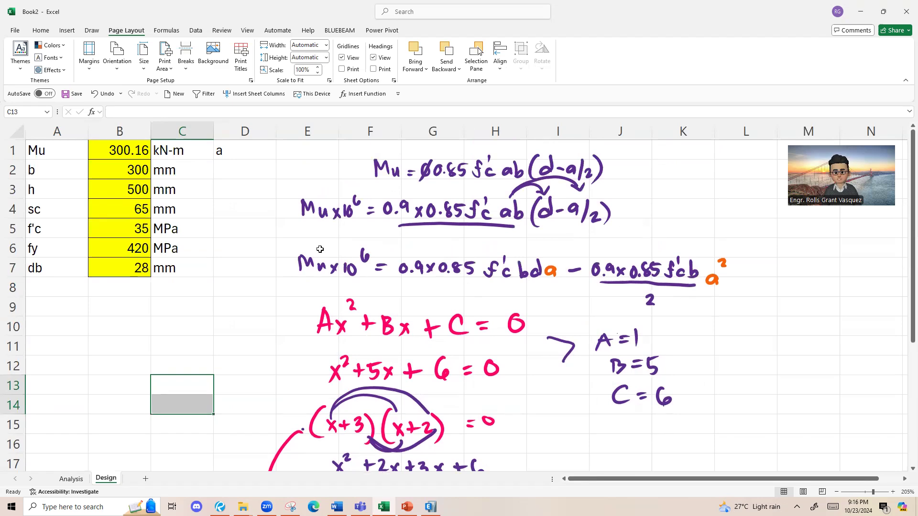
{"action": "scroll", "coordinate": [281, 230], "scroll_direction": "down", "scroll_amount": 1}
{"action": "scroll", "coordinate": [273, 230], "scroll_direction": "up", "scroll_amount": 1}
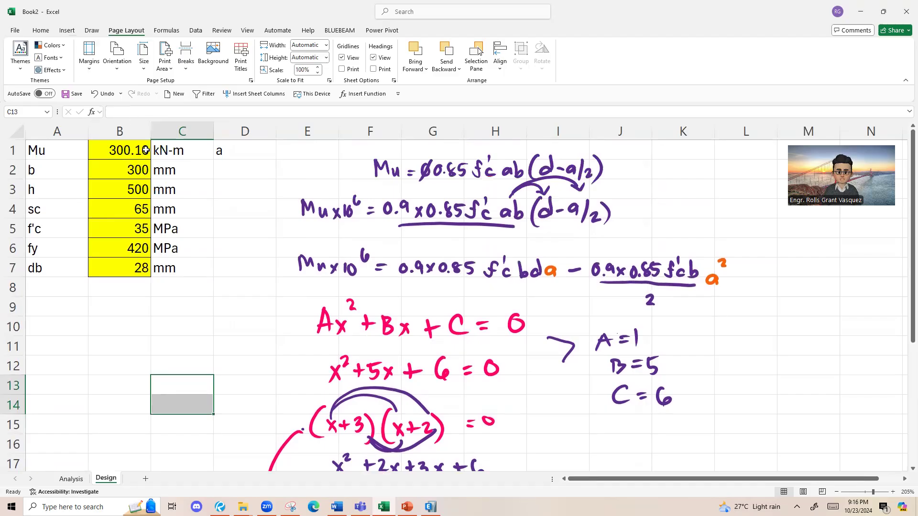
{"action": "scroll", "coordinate": [226, 230], "scroll_direction": "down", "scroll_amount": 1}
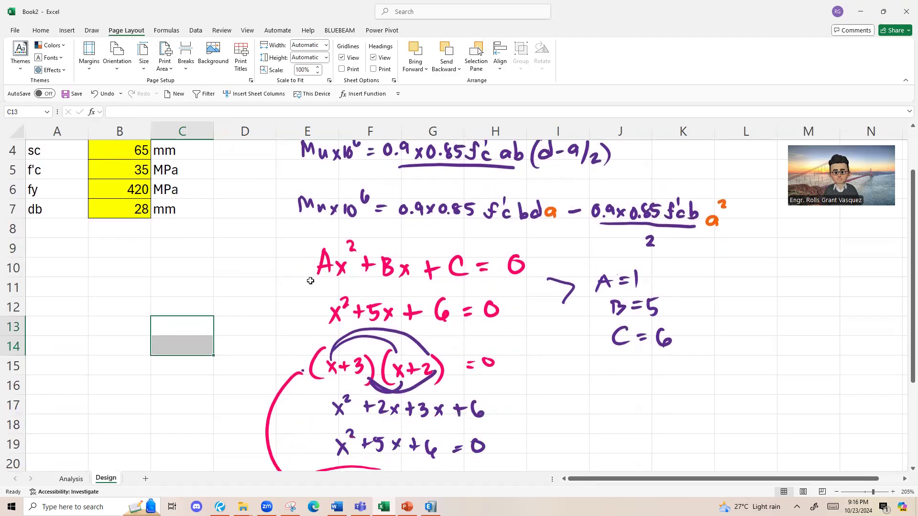
{"action": "scroll", "coordinate": [236, 268], "scroll_direction": "up", "scroll_amount": 1}
{"action": "scroll", "coordinate": [235, 268], "scroll_direction": "down", "scroll_amount": 2}
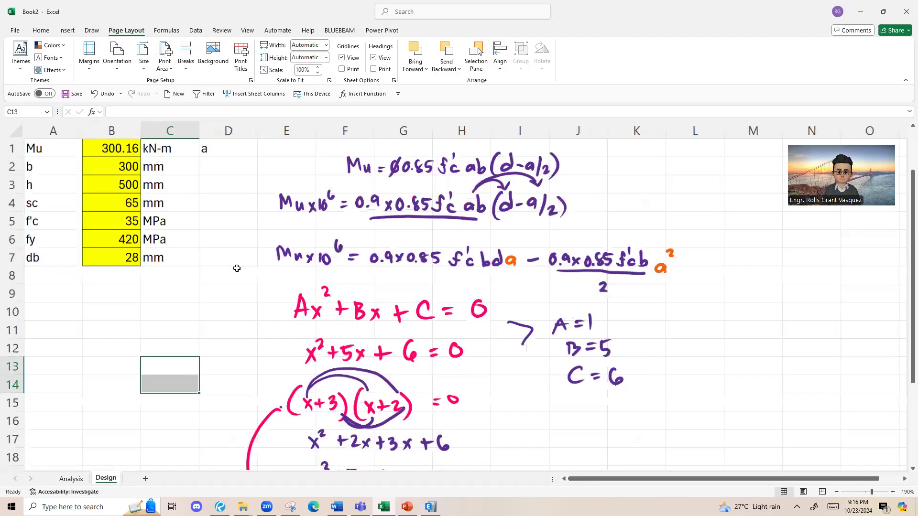
{"action": "scroll", "coordinate": [217, 287], "scroll_direction": "down", "scroll_amount": 2}
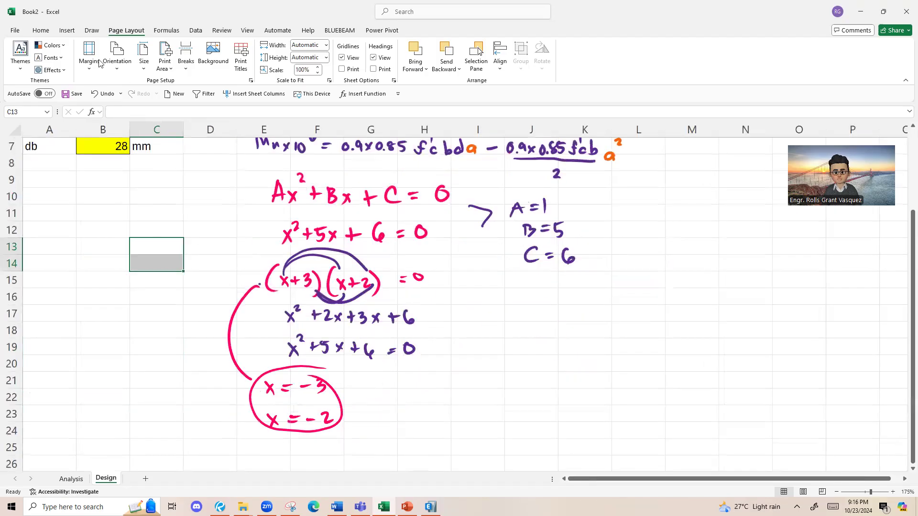
Step: Erase the worked x² + 5x + 6 = 0 example, its roots and the A, B, C values, keeping Ax² + Bx + C = 0
{"action": "left_click", "coordinate": [67, 30]}
{"action": "left_click", "coordinate": [91, 31]}
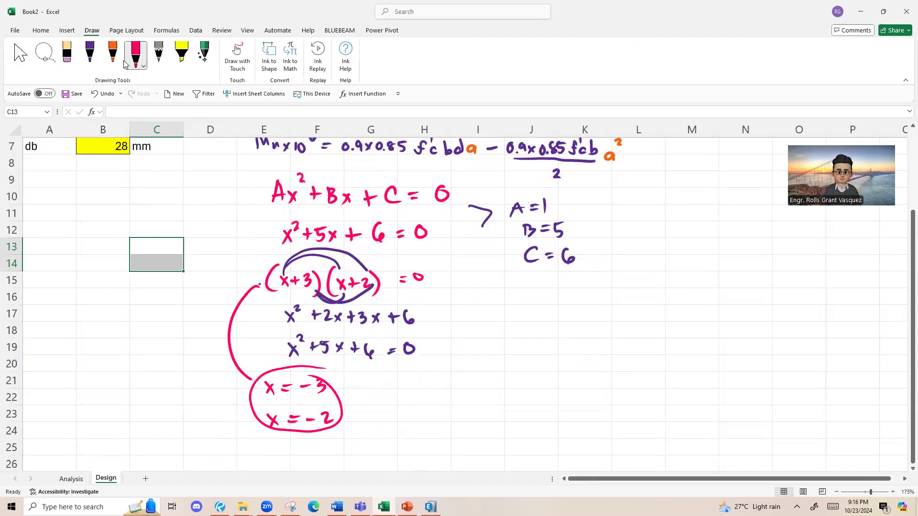
{"action": "mouse_move", "coordinate": [287, 236]}
{"action": "left_mouse_down"}
{"action": "mouse_move", "coordinate": [355, 235]}
{"action": "mouse_move", "coordinate": [291, 315]}
{"action": "mouse_move", "coordinate": [273, 282]}
{"action": "mouse_move", "coordinate": [329, 317]}
{"action": "left_mouse_up"}
{"action": "mouse_move", "coordinate": [375, 277]}
{"action": "left_mouse_down"}
{"action": "mouse_move", "coordinate": [408, 349]}
{"action": "mouse_move", "coordinate": [417, 277]}
{"action": "mouse_move", "coordinate": [393, 316]}
{"action": "mouse_move", "coordinate": [352, 283]}
{"action": "left_mouse_up"}
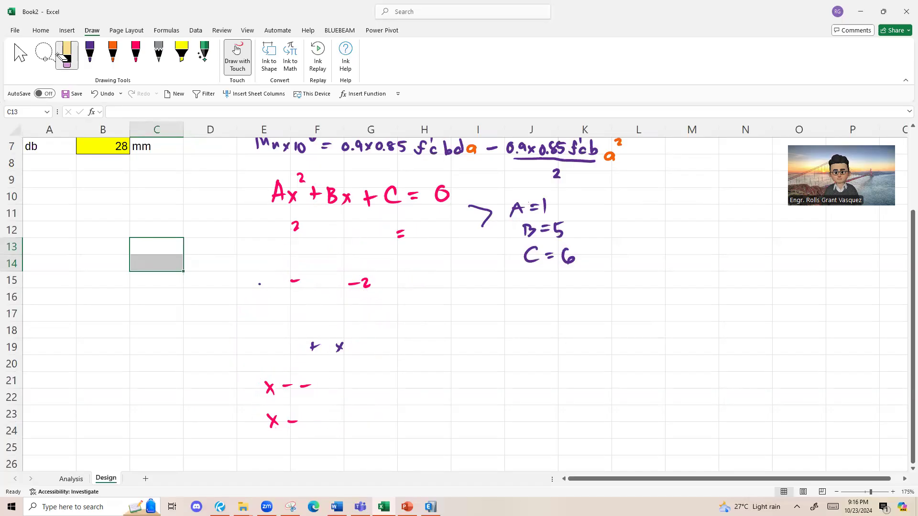
{"action": "left_click_drag", "start_coordinate": [286, 386], "coordinate": [269, 388]}
{"action": "left_click_drag", "start_coordinate": [348, 284], "coordinate": [371, 283]}
{"action": "left_click_drag", "start_coordinate": [312, 342], "coordinate": [313, 350]}
{"action": "mouse_move", "coordinate": [486, 210]}
{"action": "left_mouse_down"}
{"action": "mouse_move", "coordinate": [545, 207]}
{"action": "mouse_move", "coordinate": [514, 212]}
{"action": "mouse_move", "coordinate": [549, 255]}
{"action": "mouse_move", "coordinate": [569, 256]}
{"action": "left_mouse_up"}
{"action": "left_click_drag", "start_coordinate": [555, 223], "coordinate": [564, 223]}
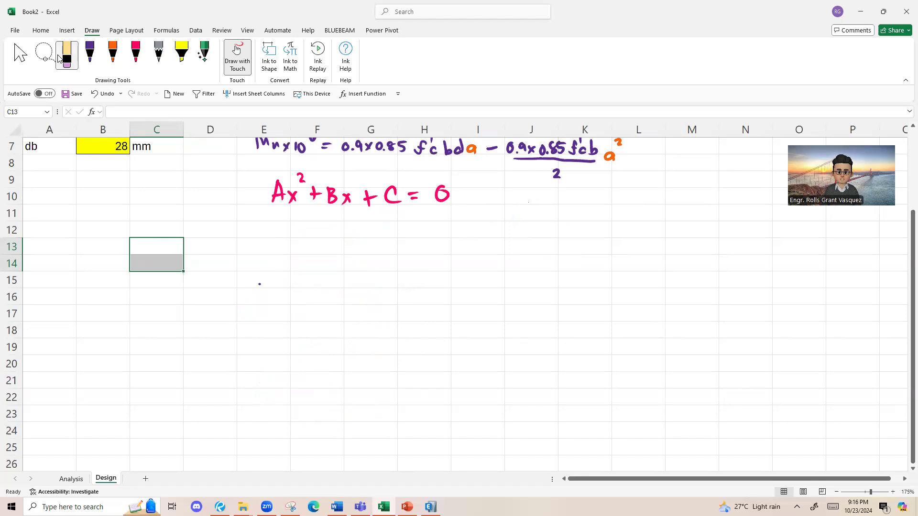
{"action": "left_click", "coordinate": [41, 30]}
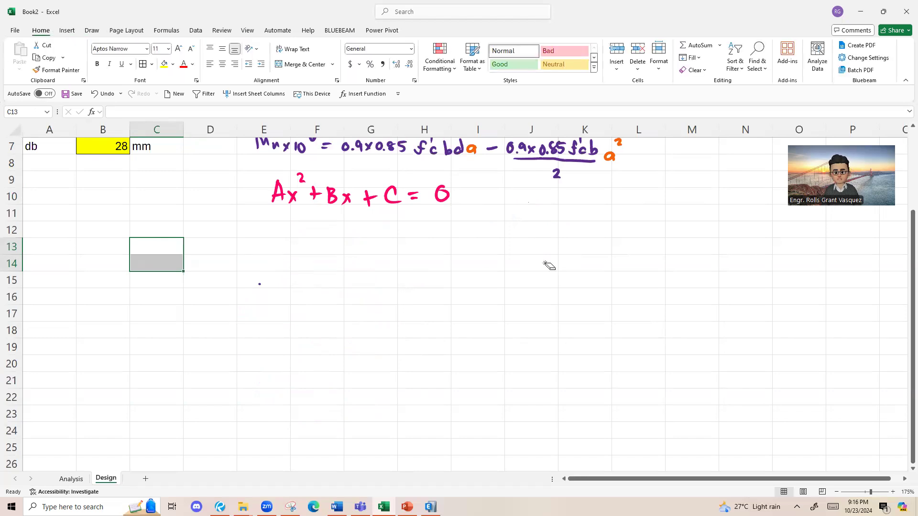
{"action": "scroll", "coordinate": [268, 279], "scroll_direction": "up", "scroll_amount": 2}
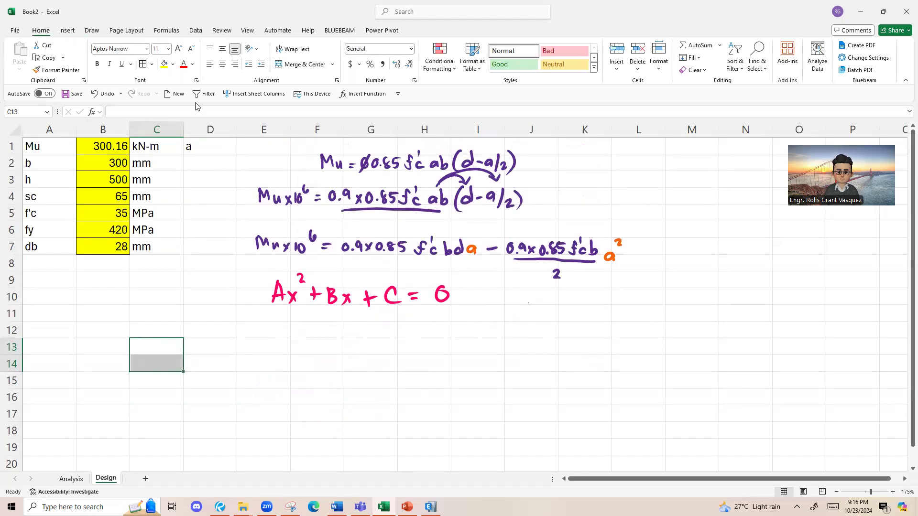
{"action": "left_click", "coordinate": [91, 31]}
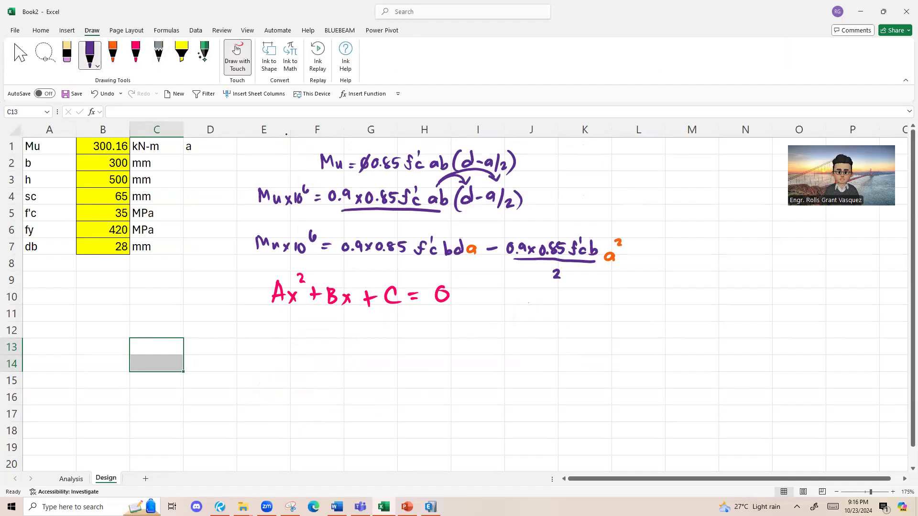
{"action": "mouse_move", "coordinate": [557, 224]}
{"action": "left_mouse_down"}
{"action": "mouse_move", "coordinate": [601, 233]}
{"action": "mouse_move", "coordinate": [612, 268]}
{"action": "left_mouse_up"}
{"action": "mouse_move", "coordinate": [557, 242]}
{"action": "left_mouse_down"}
{"action": "mouse_move", "coordinate": [211, 240]}
{"action": "mouse_move", "coordinate": [236, 232]}
{"action": "left_mouse_up"}
{"action": "key", "text": "ctrl+z"}
{"action": "key", "text": "ctrl+z"}
{"action": "key", "text": "ctrl+z"}
{"action": "key", "text": "ctrl+z"}
{"action": "key", "text": "ctrl+z"}
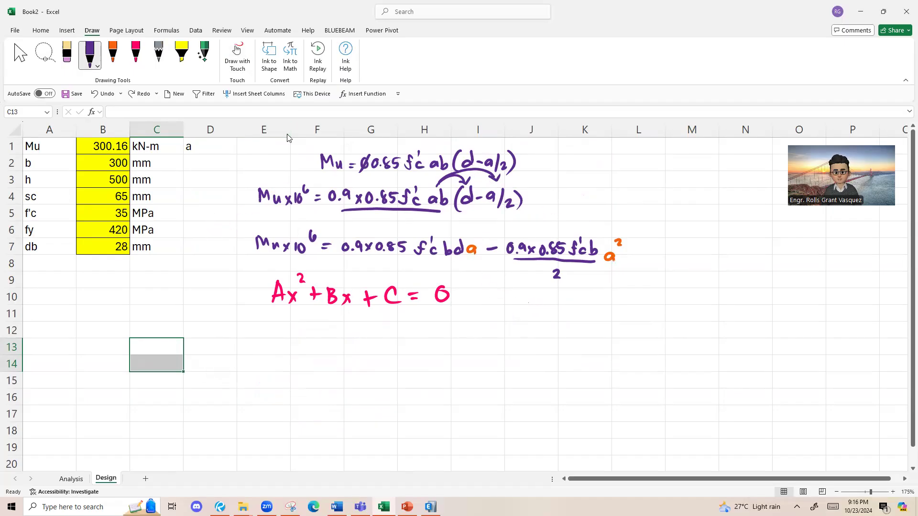
Step: Handwrite the quadratic term (0.9×0.85 f'c b / 2) a² in purple at rows 13 to 15, below the general quadratic equation
{"action": "left_click_drag", "start_coordinate": [246, 343], "coordinate": [247, 343]}
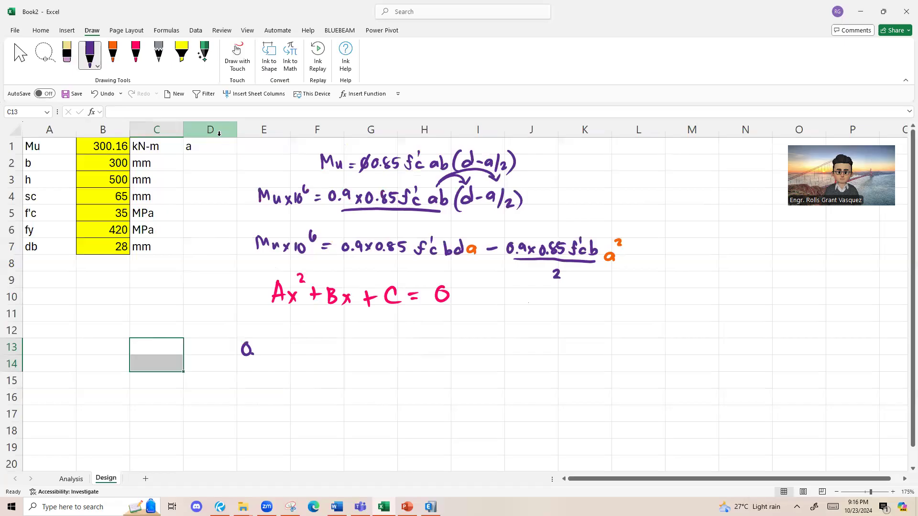
{"action": "key", "text": "ctrl+z"}
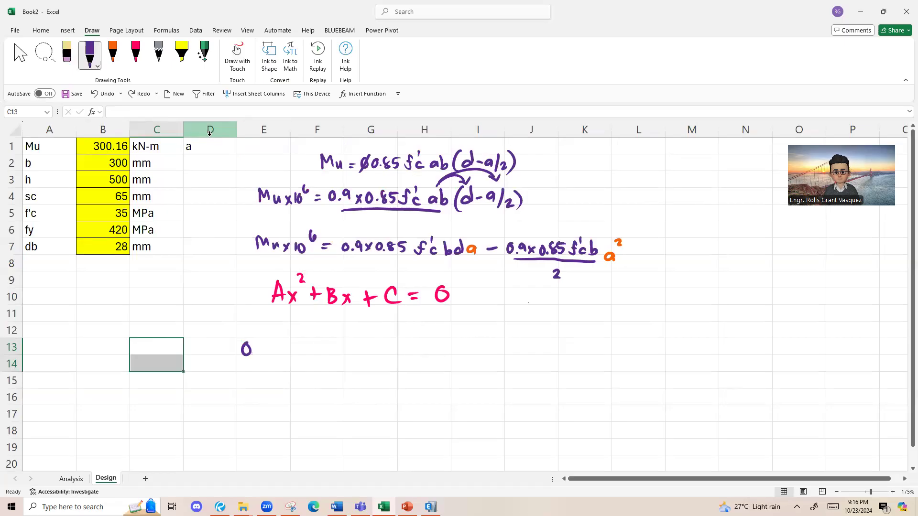
{"action": "left_click_drag", "start_coordinate": [270, 344], "coordinate": [280, 357]}
{"action": "mouse_move", "coordinate": [298, 343]}
{"action": "left_mouse_down"}
{"action": "mouse_move", "coordinate": [311, 356]}
{"action": "mouse_move", "coordinate": [316, 345]}
{"action": "left_mouse_up"}
{"action": "left_click", "coordinate": [306, 355]}
{"action": "mouse_move", "coordinate": [321, 345]}
{"action": "left_mouse_down"}
{"action": "mouse_move", "coordinate": [320, 355]}
{"action": "mouse_move", "coordinate": [330, 343]}
{"action": "left_mouse_up"}
{"action": "mouse_move", "coordinate": [350, 341]}
{"action": "left_mouse_down"}
{"action": "mouse_move", "coordinate": [337, 355]}
{"action": "mouse_move", "coordinate": [352, 343]}
{"action": "left_mouse_up"}
{"action": "mouse_move", "coordinate": [356, 329]}
{"action": "left_mouse_down"}
{"action": "mouse_move", "coordinate": [357, 356]}
{"action": "mouse_move", "coordinate": [366, 356]}
{"action": "left_mouse_up"}
{"action": "left_click_drag", "start_coordinate": [262, 369], "coordinate": [365, 368]}
{"action": "left_click_drag", "start_coordinate": [305, 386], "coordinate": [321, 395]}
{"action": "left_click_drag", "start_coordinate": [388, 358], "coordinate": [390, 370]}
{"action": "left_click_drag", "start_coordinate": [393, 347], "coordinate": [401, 345]}
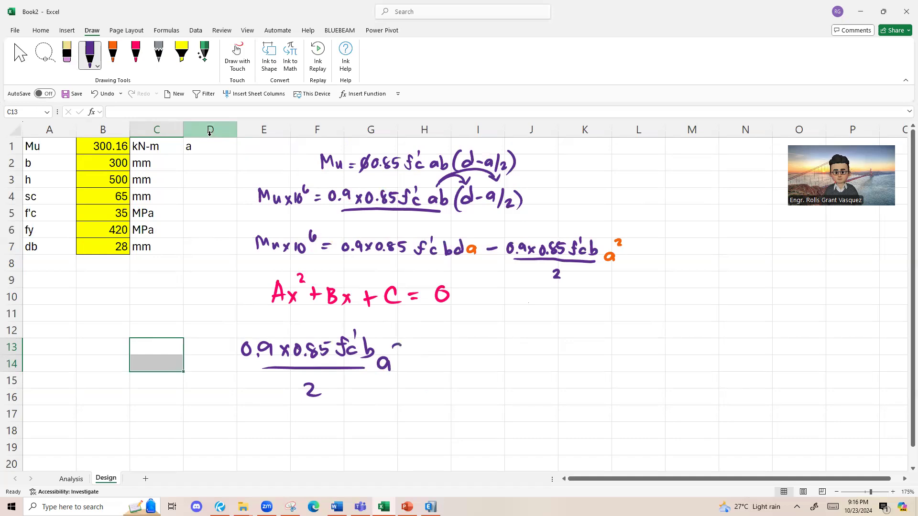
{"action": "left_click_drag", "start_coordinate": [407, 229], "coordinate": [271, 224]}
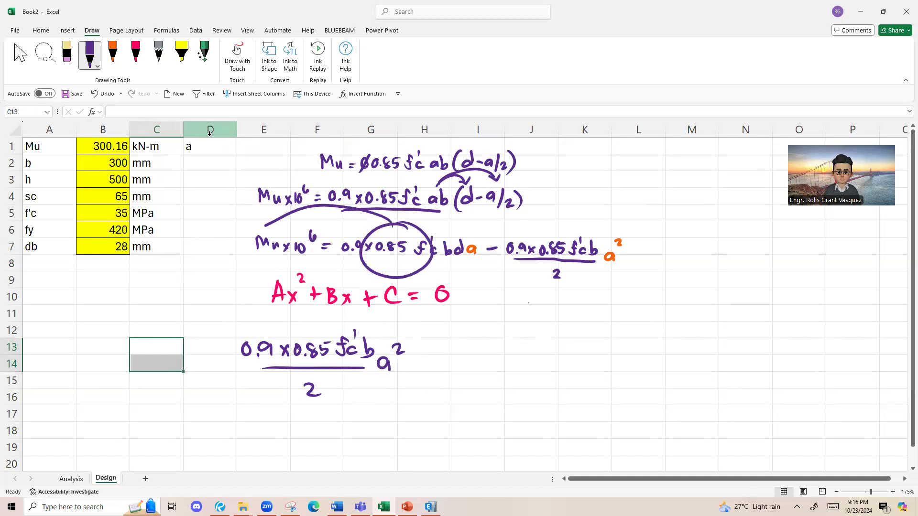
{"action": "left_click", "coordinate": [616, 341]}
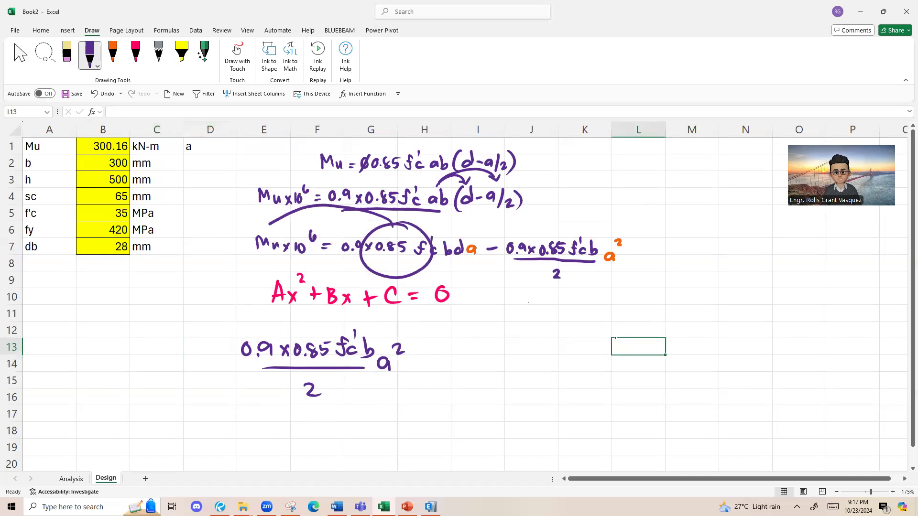
{"action": "left_click_drag", "start_coordinate": [281, 215], "coordinate": [282, 225]}
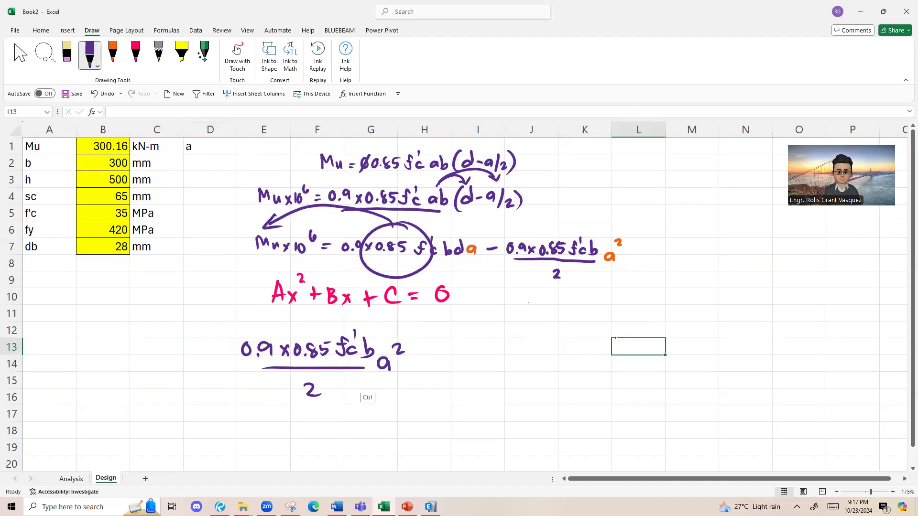
{"action": "key", "text": "ctrl+z"}
{"action": "key", "text": "ctrl+z"}
{"action": "key", "text": "ctrl+z"}
Step: Continue the purple equation after the a² term with the linear term − 0.9×0.85 f'c bda
{"action": "mouse_move", "coordinate": [412, 366]}
{"action": "left_mouse_down"}
{"action": "mouse_move", "coordinate": [448, 366]}
{"action": "mouse_move", "coordinate": [444, 353]}
{"action": "left_mouse_up"}
{"action": "left_click", "coordinate": [456, 369]}
{"action": "left_click_drag", "start_coordinate": [470, 354], "coordinate": [471, 369]}
{"action": "left_click_drag", "start_coordinate": [478, 359], "coordinate": [485, 370]}
{"action": "mouse_move", "coordinate": [485, 359]}
{"action": "left_mouse_down"}
{"action": "mouse_move", "coordinate": [478, 370]}
{"action": "mouse_move", "coordinate": [514, 357]}
{"action": "mouse_move", "coordinate": [520, 370]}
{"action": "left_mouse_up"}
{"action": "left_click", "coordinate": [501, 369]}
{"action": "left_click_drag", "start_coordinate": [522, 357], "coordinate": [542, 371]}
{"action": "left_click_drag", "start_coordinate": [538, 363], "coordinate": [558, 355]}
{"action": "left_click_drag", "start_coordinate": [558, 360], "coordinate": [577, 378]}
{"action": "mouse_move", "coordinate": [597, 369]}
{"action": "left_mouse_down"}
{"action": "mouse_move", "coordinate": [598, 378]}
{"action": "mouse_move", "coordinate": [658, 380]}
{"action": "left_mouse_up"}
Step: Complete the purple equation with the constant term + Mu×10⁶ = 0
{"action": "left_click_drag", "start_coordinate": [651, 372], "coordinate": [667, 372]}
{"action": "mouse_move", "coordinate": [676, 381]}
{"action": "left_mouse_down"}
{"action": "mouse_move", "coordinate": [677, 360]}
{"action": "mouse_move", "coordinate": [690, 376]}
{"action": "left_mouse_up"}
{"action": "mouse_move", "coordinate": [693, 366]}
{"action": "left_mouse_down"}
{"action": "mouse_move", "coordinate": [702, 377]}
{"action": "mouse_move", "coordinate": [723, 375]}
{"action": "left_mouse_up"}
{"action": "mouse_move", "coordinate": [733, 359]}
{"action": "left_mouse_down"}
{"action": "mouse_move", "coordinate": [744, 351]}
{"action": "mouse_move", "coordinate": [781, 371]}
{"action": "left_mouse_up"}
{"action": "left_click_drag", "start_coordinate": [769, 365], "coordinate": [797, 359]}
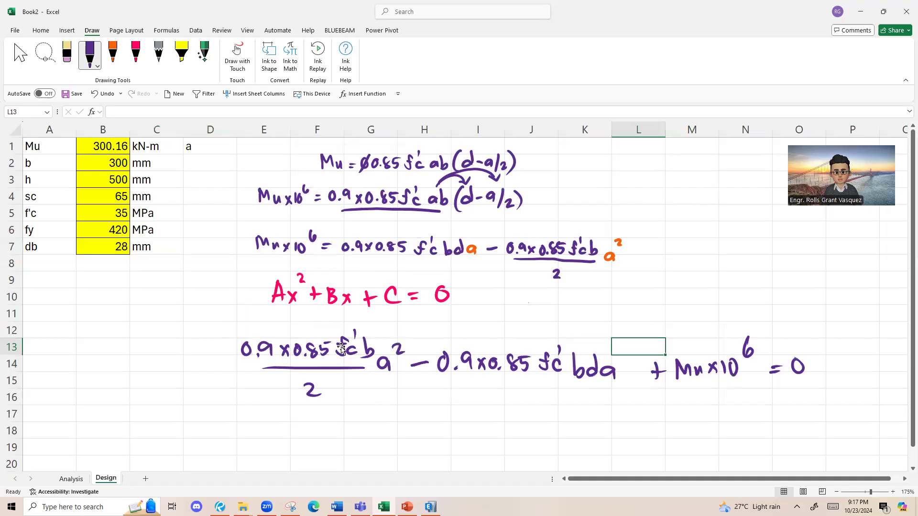
Step: Trace over the a² and the linear a in the row 14 equation with the orange pen
{"action": "left_click", "coordinate": [393, 368]}
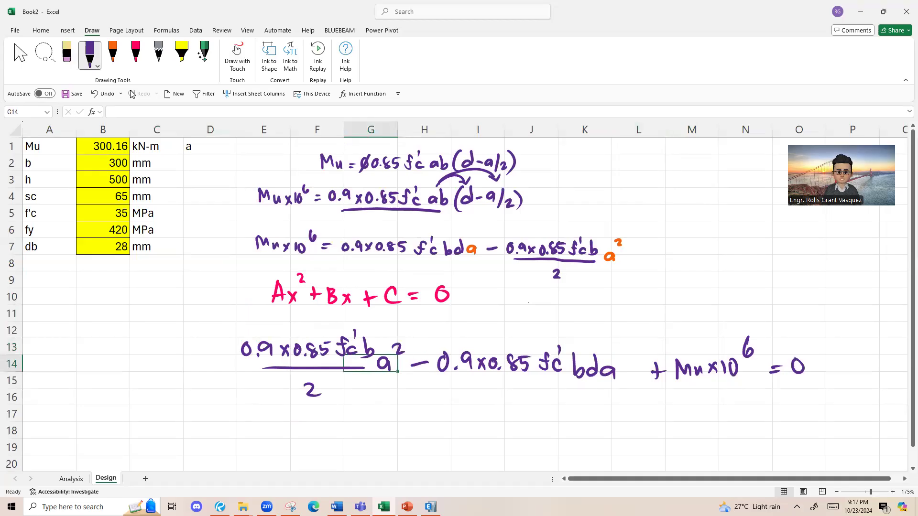
{"action": "left_click", "coordinate": [118, 61]}
{"action": "mouse_move", "coordinate": [389, 360]}
{"action": "left_mouse_down"}
{"action": "mouse_move", "coordinate": [391, 370]}
{"action": "mouse_move", "coordinate": [408, 353]}
{"action": "left_mouse_up"}
{"action": "mouse_move", "coordinate": [615, 367]}
{"action": "left_mouse_down"}
{"action": "mouse_move", "coordinate": [603, 376]}
{"action": "mouse_move", "coordinate": [619, 381]}
{"action": "left_mouse_up"}
{"action": "left_click_drag", "start_coordinate": [221, 363], "coordinate": [252, 292]}
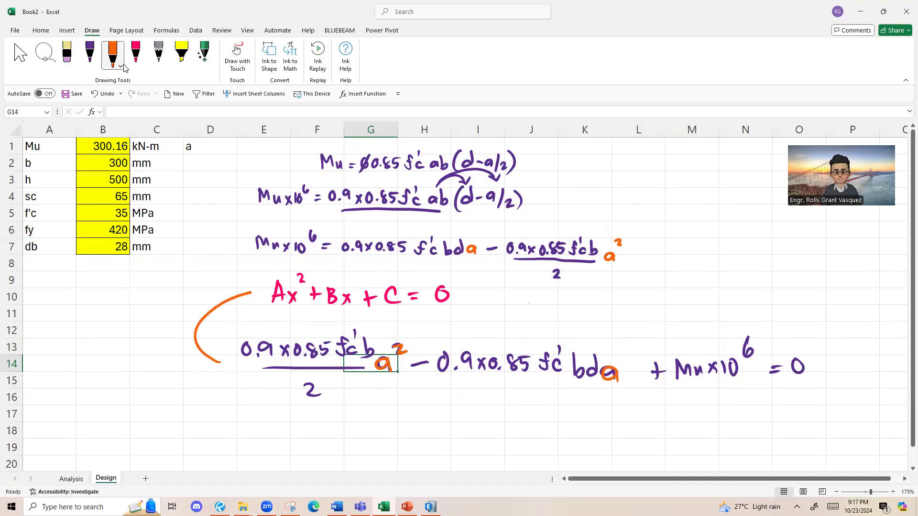
{"action": "key", "text": "ctrl+z"}
{"action": "key", "text": "ctrl+z"}
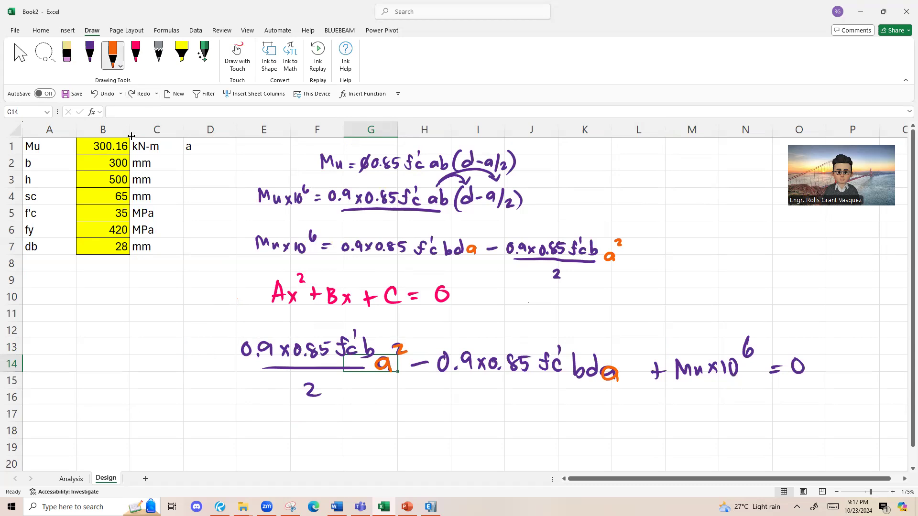
Step: Handwrite A = 0.9×0.85 f'c b / 2 in pink below the a² term of the rearranged equation
{"action": "left_click", "coordinate": [135, 54]}
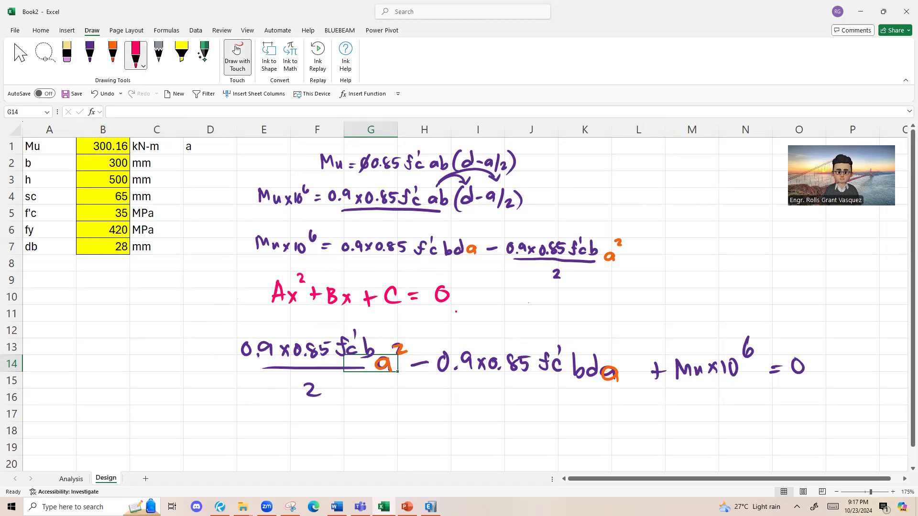
{"action": "scroll", "coordinate": [403, 334], "scroll_direction": "down", "scroll_amount": 1}
{"action": "left_click_drag", "start_coordinate": [244, 379], "coordinate": [235, 405]}
{"action": "left_click_drag", "start_coordinate": [244, 378], "coordinate": [249, 393]}
{"action": "mouse_move", "coordinate": [268, 397]}
{"action": "left_mouse_down"}
{"action": "mouse_move", "coordinate": [302, 398]}
{"action": "mouse_move", "coordinate": [303, 384]}
{"action": "left_mouse_up"}
{"action": "left_click", "coordinate": [315, 397]}
{"action": "left_click_drag", "start_coordinate": [326, 383], "coordinate": [327, 392]}
{"action": "left_click_drag", "start_coordinate": [333, 388], "coordinate": [339, 396]}
{"action": "mouse_move", "coordinate": [339, 387]}
{"action": "left_mouse_down"}
{"action": "mouse_move", "coordinate": [333, 397]}
{"action": "mouse_move", "coordinate": [349, 386]}
{"action": "mouse_move", "coordinate": [372, 396]}
{"action": "left_mouse_up"}
{"action": "mouse_move", "coordinate": [399, 378]}
{"action": "left_mouse_down"}
{"action": "mouse_move", "coordinate": [391, 398]}
{"action": "mouse_move", "coordinate": [398, 388]}
{"action": "left_mouse_up"}
{"action": "mouse_move", "coordinate": [405, 377]}
{"action": "left_mouse_down"}
{"action": "mouse_move", "coordinate": [406, 398]}
{"action": "mouse_move", "coordinate": [435, 401]}
{"action": "left_mouse_up"}
{"action": "left_click_drag", "start_coordinate": [297, 410], "coordinate": [436, 402]}
{"action": "left_click_drag", "start_coordinate": [321, 421], "coordinate": [340, 431]}
Step: Handwrite B = −0.9×0.85 f'c bd in pink beside the expression for A
{"action": "left_click_drag", "start_coordinate": [501, 381], "coordinate": [504, 407]}
{"action": "mouse_move", "coordinate": [539, 403]}
{"action": "left_mouse_down"}
{"action": "mouse_move", "coordinate": [595, 382]}
{"action": "mouse_move", "coordinate": [639, 398]}
{"action": "left_mouse_up"}
{"action": "left_click", "coordinate": [605, 395]}
{"action": "left_click_drag", "start_coordinate": [639, 388], "coordinate": [631, 398]}
{"action": "mouse_move", "coordinate": [647, 385]}
{"action": "left_mouse_down"}
{"action": "mouse_move", "coordinate": [647, 400]}
{"action": "mouse_move", "coordinate": [648, 386]}
{"action": "mouse_move", "coordinate": [665, 397]}
{"action": "left_mouse_up"}
{"action": "left_click", "coordinate": [658, 396]}
{"action": "mouse_move", "coordinate": [671, 386]}
{"action": "left_mouse_down"}
{"action": "mouse_move", "coordinate": [671, 397]}
{"action": "mouse_move", "coordinate": [685, 387]}
{"action": "left_mouse_up"}
{"action": "mouse_move", "coordinate": [705, 393]}
{"action": "left_mouse_down"}
{"action": "mouse_move", "coordinate": [693, 407]}
{"action": "mouse_move", "coordinate": [711, 385]}
{"action": "left_mouse_up"}
{"action": "left_click_drag", "start_coordinate": [718, 377], "coordinate": [723, 401]}
{"action": "mouse_move", "coordinate": [736, 380]}
{"action": "left_mouse_down"}
{"action": "mouse_move", "coordinate": [748, 398]}
{"action": "mouse_move", "coordinate": [740, 401]}
{"action": "left_mouse_up"}
{"action": "left_click_drag", "start_coordinate": [760, 390], "coordinate": [763, 398]}
Step: Handwrite C = Mu×10⁶ in pink below the expression for B, around row 24
{"action": "scroll", "coordinate": [234, 170], "scroll_direction": "down", "scroll_amount": 2}
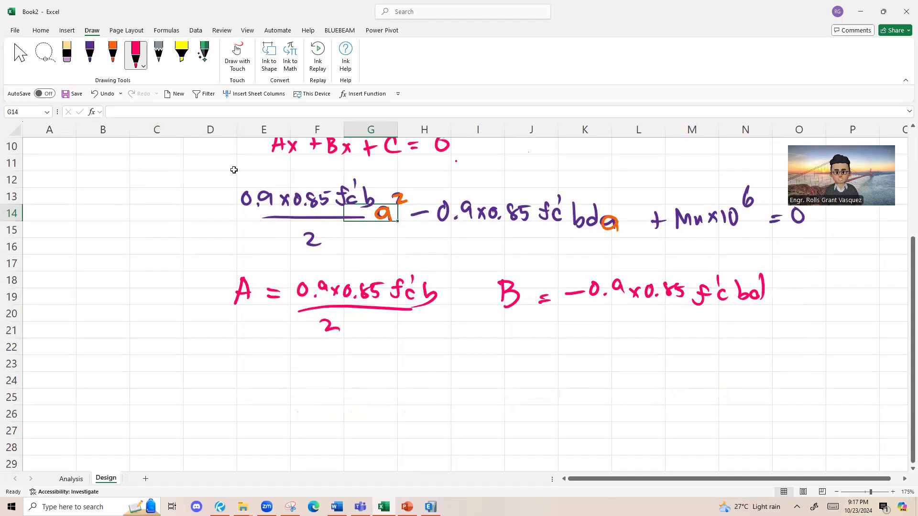
{"action": "left_click_drag", "start_coordinate": [545, 368], "coordinate": [546, 391]}
{"action": "left_click_drag", "start_coordinate": [562, 377], "coordinate": [576, 376]}
{"action": "mouse_move", "coordinate": [562, 385]}
{"action": "left_mouse_down"}
{"action": "mouse_move", "coordinate": [612, 378]}
{"action": "mouse_move", "coordinate": [626, 393]}
{"action": "left_mouse_up"}
{"action": "left_click_drag", "start_coordinate": [631, 388], "coordinate": [660, 388]}
{"action": "left_click_drag", "start_coordinate": [660, 378], "coordinate": [649, 392]}
{"action": "mouse_move", "coordinate": [671, 374]}
{"action": "left_mouse_down"}
{"action": "mouse_move", "coordinate": [671, 390]}
{"action": "mouse_move", "coordinate": [684, 375]}
{"action": "left_mouse_up"}
{"action": "left_click_drag", "start_coordinate": [701, 345], "coordinate": [700, 359]}
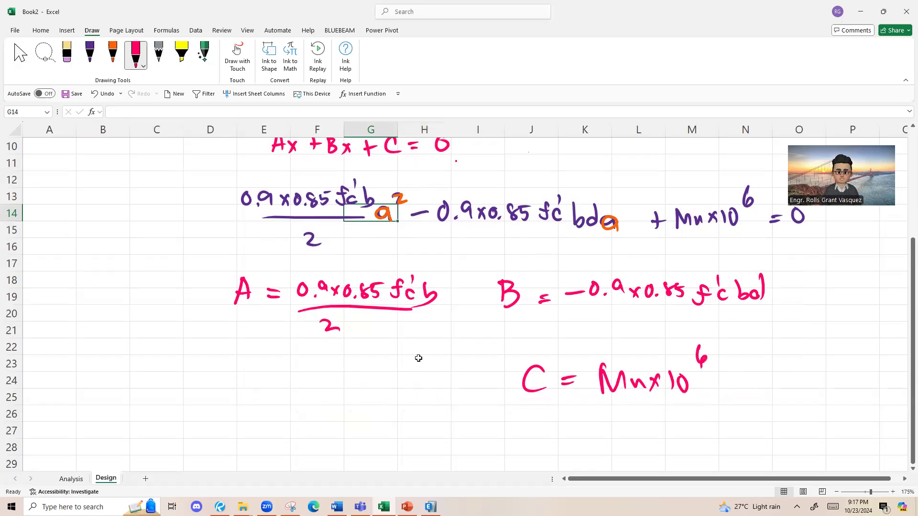
{"action": "scroll", "coordinate": [420, 358], "scroll_direction": "down", "scroll_amount": 1}
{"action": "scroll", "coordinate": [420, 358], "scroll_direction": "down", "scroll_amount": 1}
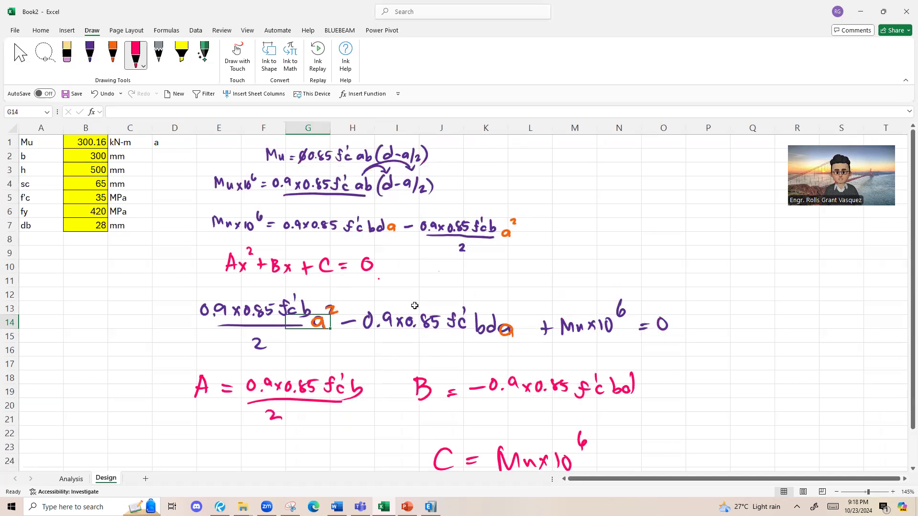
Step: Switch to the Edge browser and search Google Images for "quadratic formula"
{"action": "left_click", "coordinate": [317, 503]}
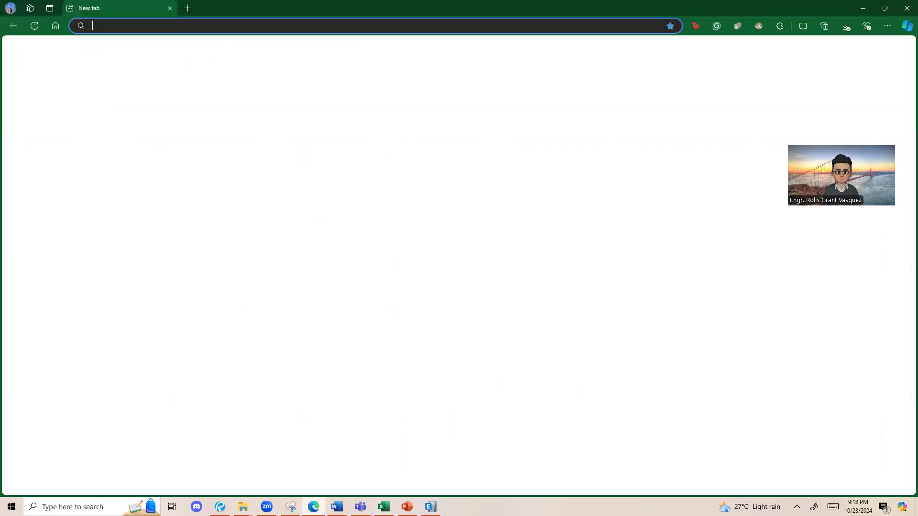
{"action": "type", "text": "quadratic"}
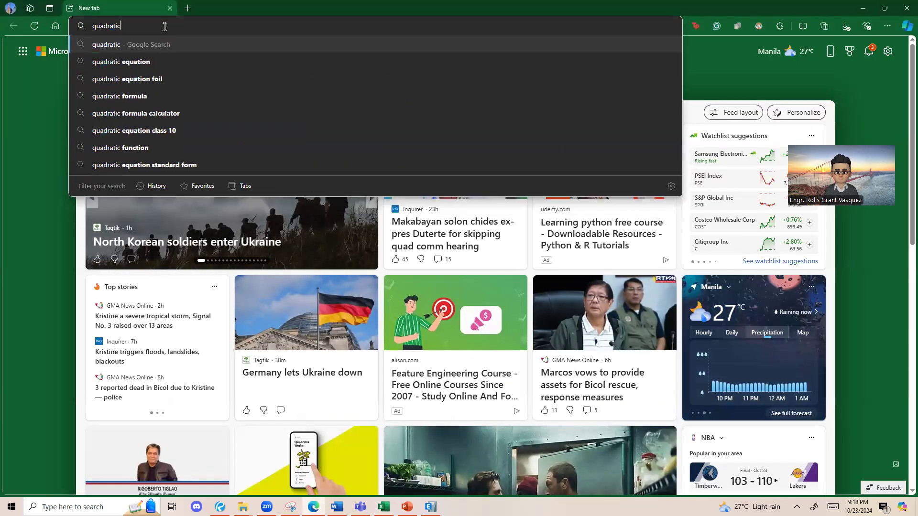
{"action": "left_click", "coordinate": [128, 97]}
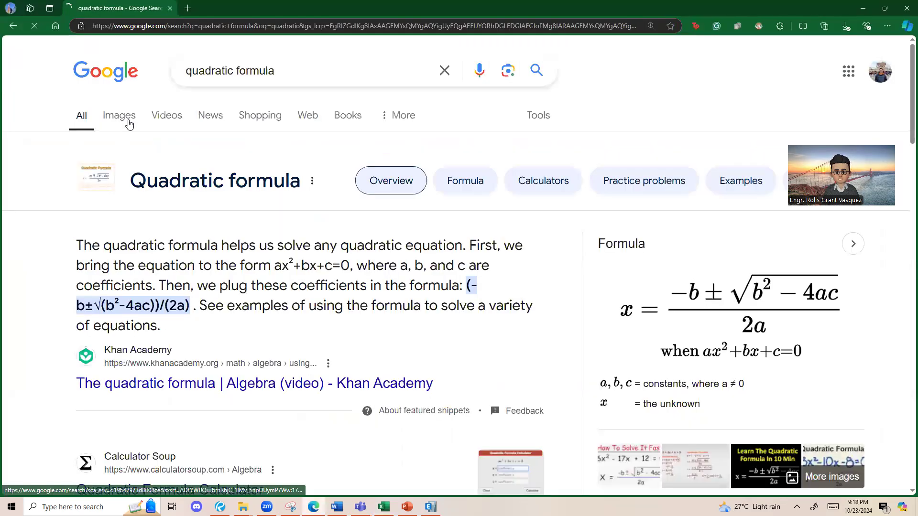
{"action": "left_click", "coordinate": [128, 120]}
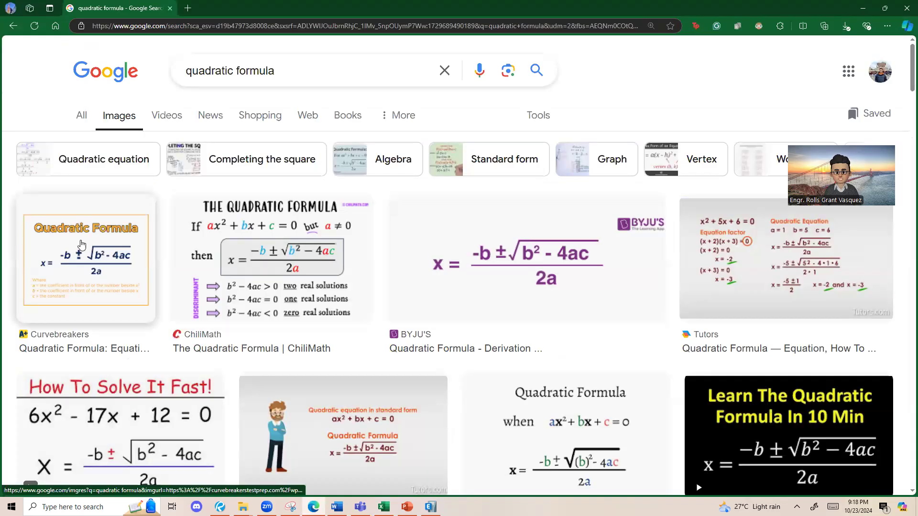
Step: Preview the quadratic formula image results and copy the enlarged BYJU'S formula image
{"action": "left_click", "coordinate": [79, 237]}
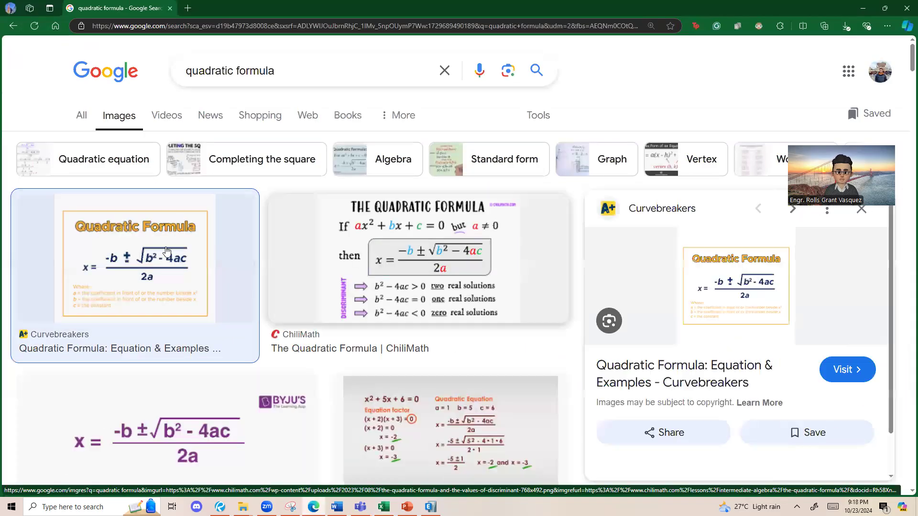
{"action": "scroll", "coordinate": [137, 219], "scroll_direction": "down", "scroll_amount": 4}
{"action": "left_click", "coordinate": [202, 251]}
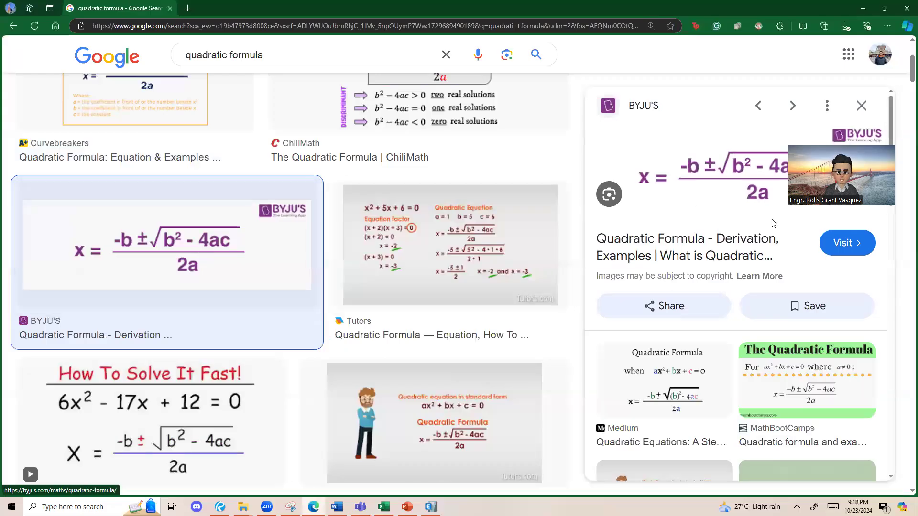
{"action": "right_click", "coordinate": [683, 185]}
{"action": "left_click", "coordinate": [716, 335]}
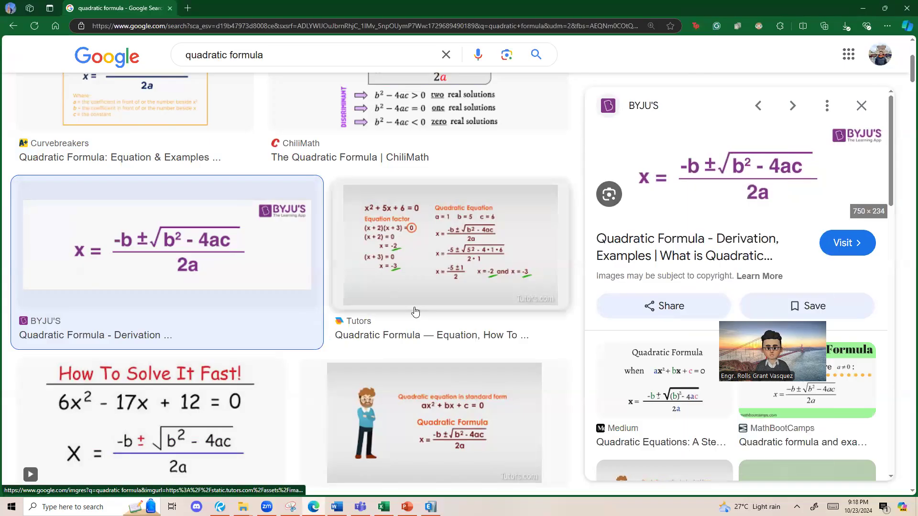
Step: Return to the Excel workbook and paste the copied quadratic formula image below the handwritten derivation, starting at cell D26
{"action": "left_click", "coordinate": [863, 8]}
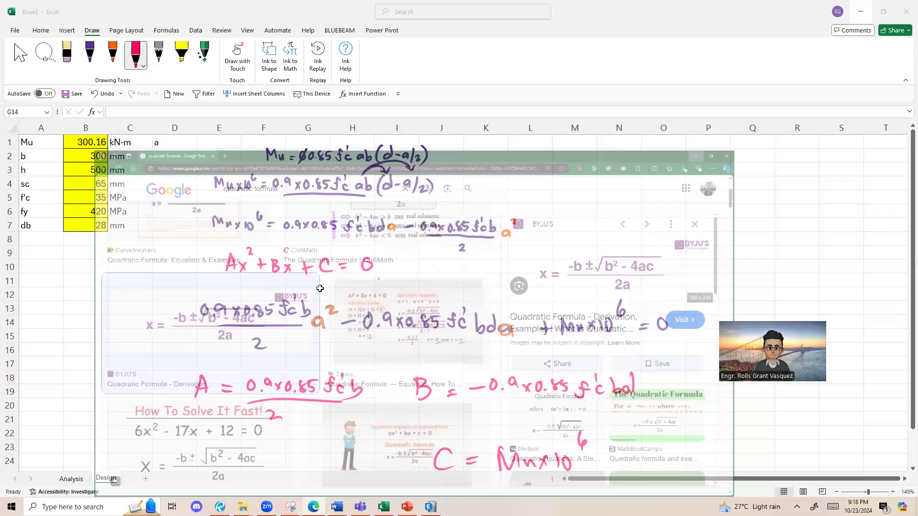
{"action": "scroll", "coordinate": [211, 371], "scroll_direction": "down", "scroll_amount": 4}
{"action": "left_click", "coordinate": [187, 327]}
{"action": "key", "text": "ctrl+v"}
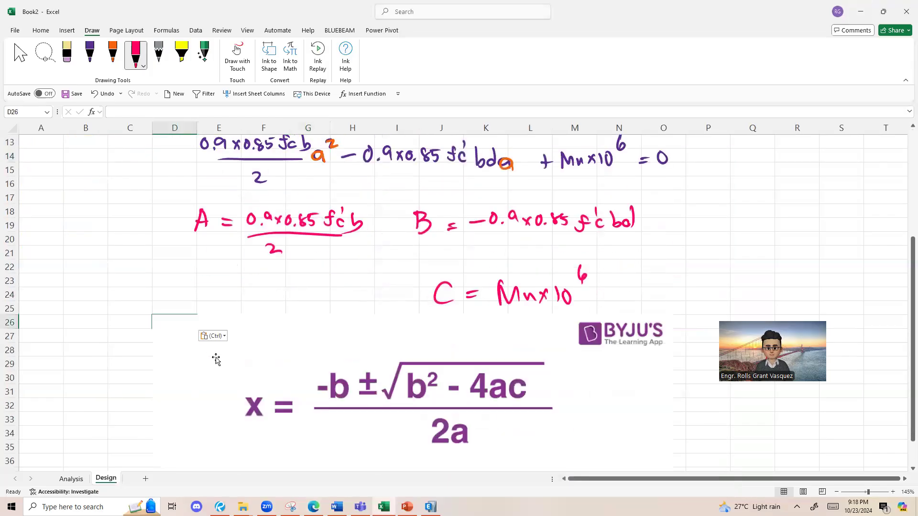
Step: Shrink the formula image and move it to the upper rows beside the handwritten derivation, around columns L to S
{"action": "left_click_drag", "start_coordinate": [151, 314], "coordinate": [313, 368]}
{"action": "left_click_drag", "start_coordinate": [389, 421], "coordinate": [576, 184]}
{"action": "scroll", "coordinate": [581, 289], "scroll_direction": "up", "scroll_amount": 1}
{"action": "scroll", "coordinate": [582, 288], "scroll_direction": "up", "scroll_amount": 3}
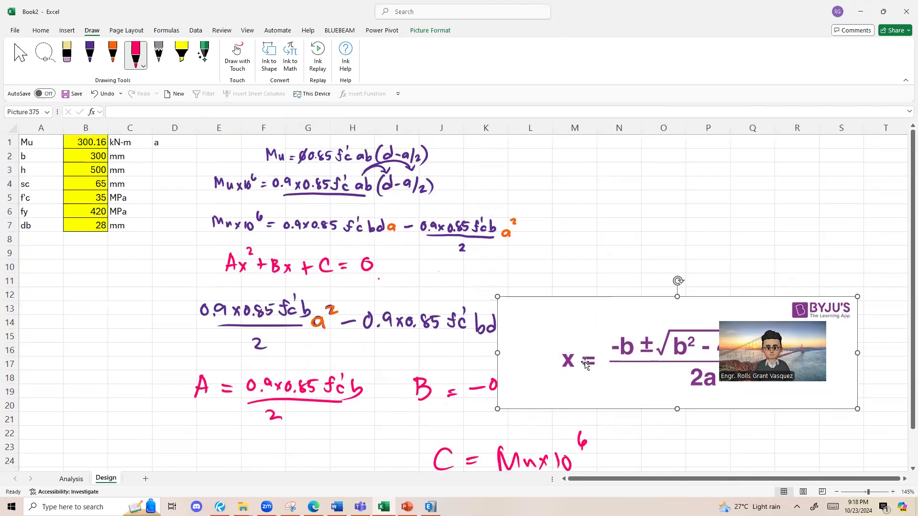
{"action": "left_click_drag", "start_coordinate": [581, 289], "coordinate": [627, 143]}
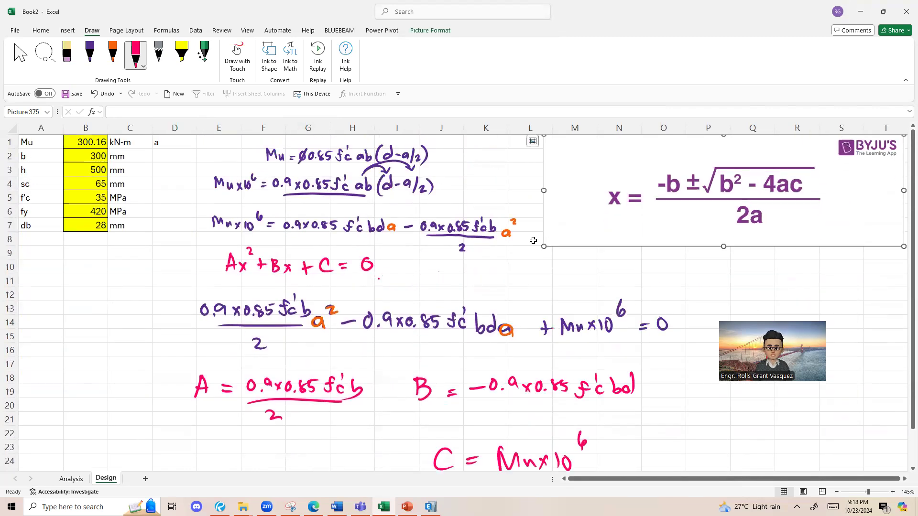
Step: Scribble over the x in the quadratic formula image and handwrite a beside it in pink
{"action": "left_click_drag", "start_coordinate": [626, 186], "coordinate": [608, 203]}
{"action": "left_click_drag", "start_coordinate": [601, 167], "coordinate": [602, 180]}
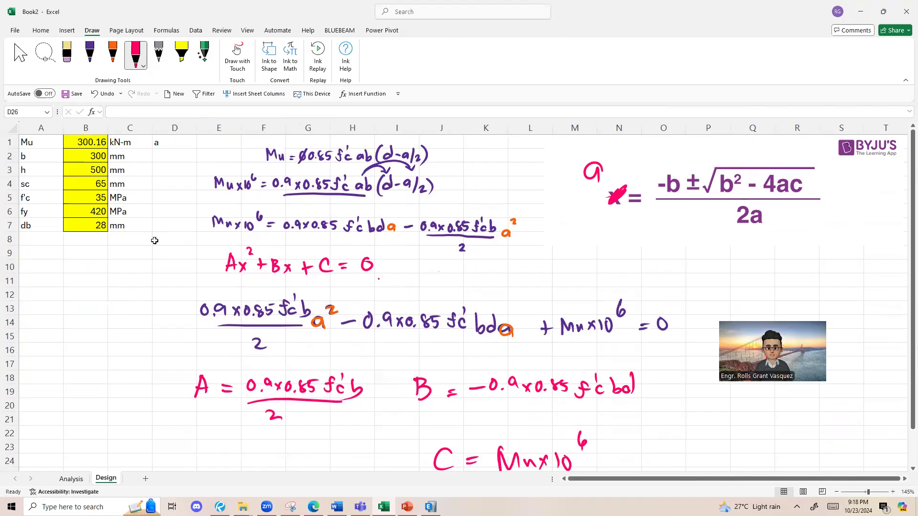
{"action": "left_click", "coordinate": [21, 241]}
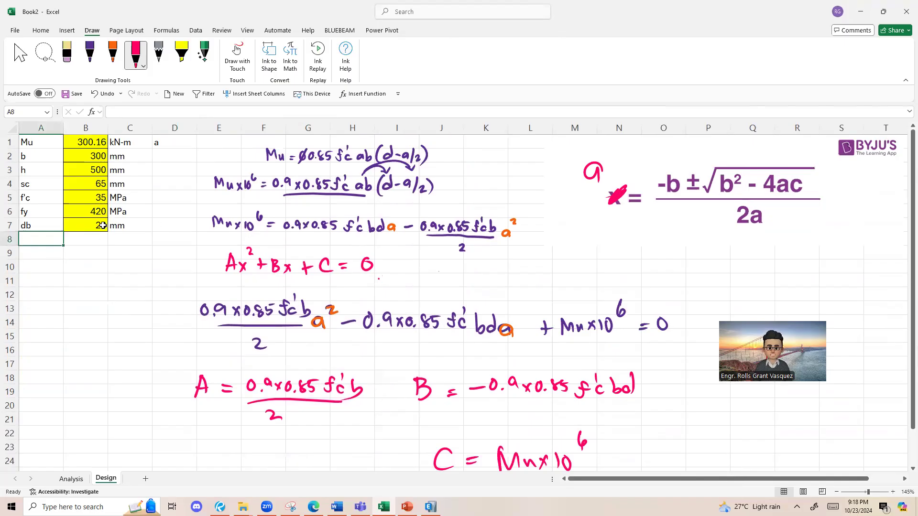
{"action": "scroll", "coordinate": [52, 222], "scroll_direction": "up", "scroll_amount": 5, "text": "ctrl"}
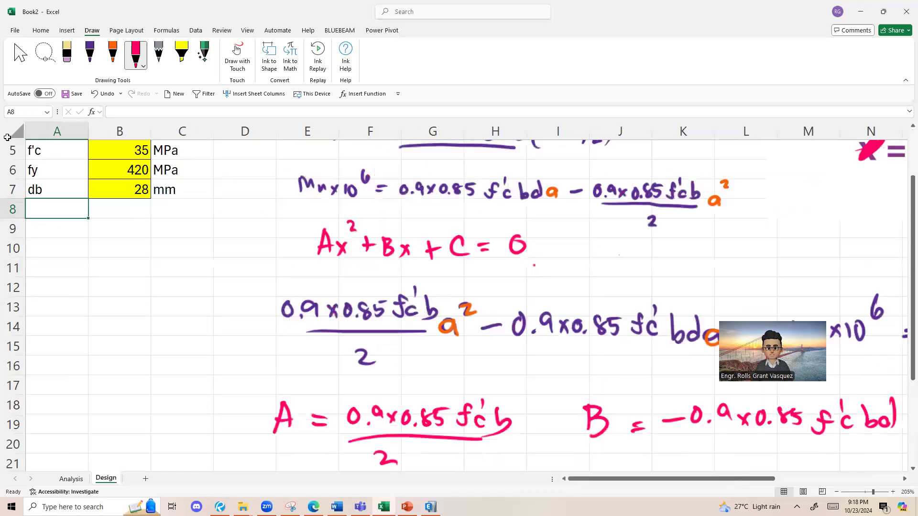
{"action": "scroll", "coordinate": [38, 252], "scroll_direction": "down", "scroll_amount": 2, "text": "ctrl"}
{"action": "left_click", "coordinate": [58, 289]}
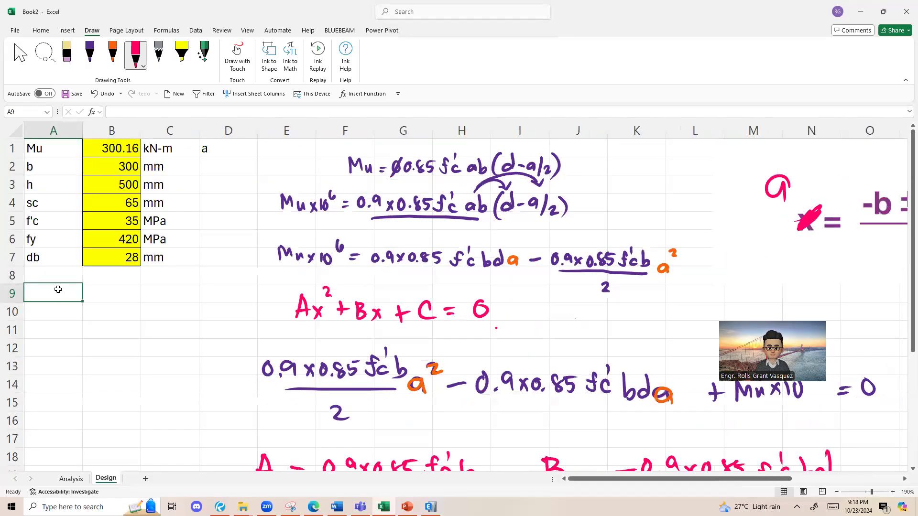
{"action": "scroll", "coordinate": [56, 304], "scroll_direction": "down", "scroll_amount": 1, "text": "ctrl"}
{"action": "scroll", "coordinate": [38, 271], "scroll_direction": "down", "scroll_amount": 2, "text": "ctrl"}
{"action": "type", "text": "A"}
{"action": "key", "text": "Return"}
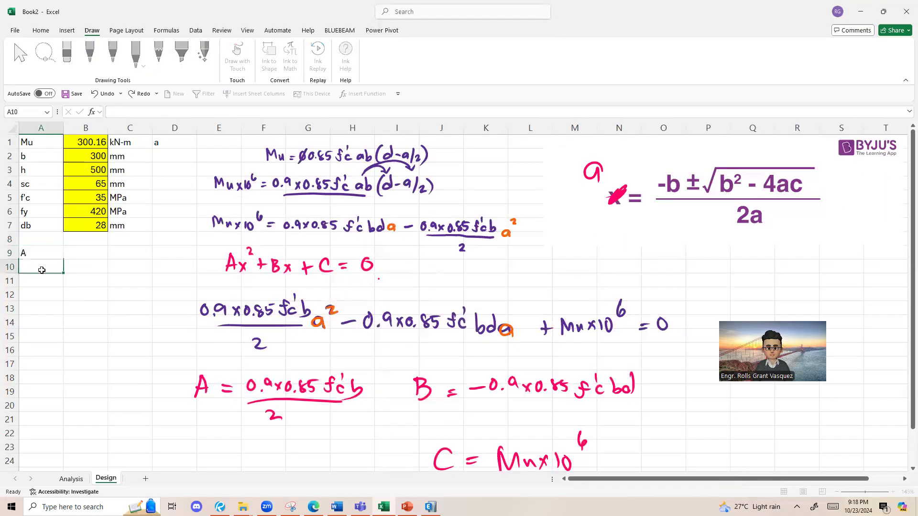
{"action": "key", "text": "ctrl+z"}
Step: Enter the coefficient labels A, B and C in cells D1 to D3, replacing the existing label in D1
{"action": "left_click", "coordinate": [166, 144]}
{"action": "type", "text": "A"}
{"action": "key", "text": "Return"}
{"action": "type", "text": "B"}
{"action": "key", "text": "Return"}
{"action": "type", "text": "C"}
{"action": "left_click", "coordinate": [200, 149]}
Step: Calculate coefficient A in E1 with the formula =0.9*0.85*B5*B2/2
{"action": "left_click", "coordinate": [301, 380]}
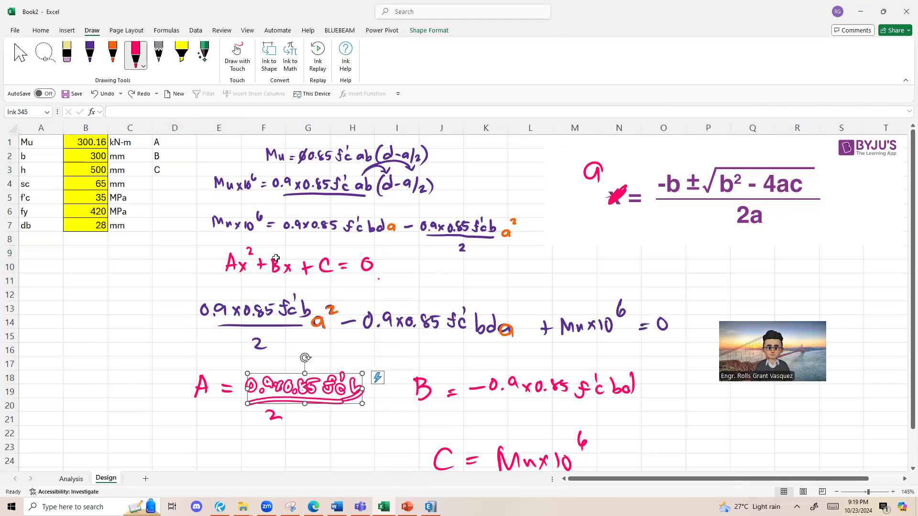
{"action": "left_click", "coordinate": [201, 289]}
{"action": "left_click", "coordinate": [217, 145]}
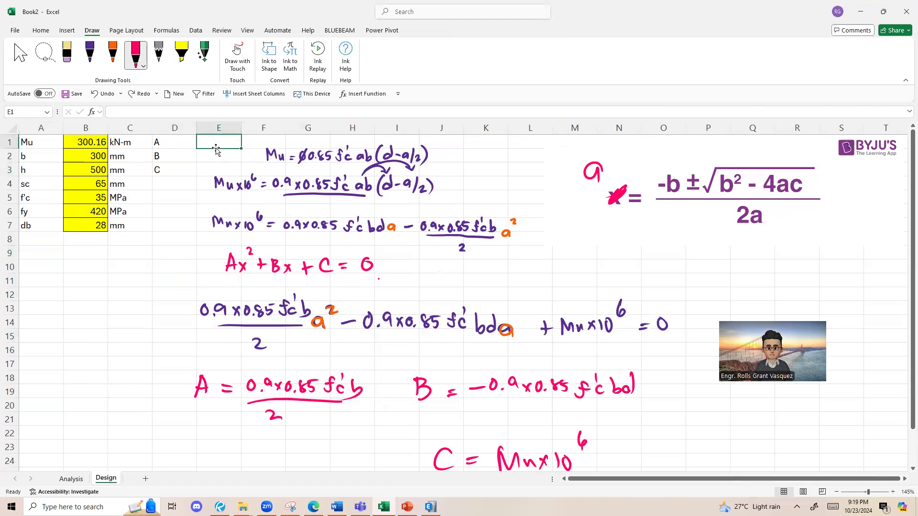
{"action": "type", "text": "=0.9*0.85*"}
{"action": "left_click", "coordinate": [92, 194]}
{"action": "type", "text": "*"}
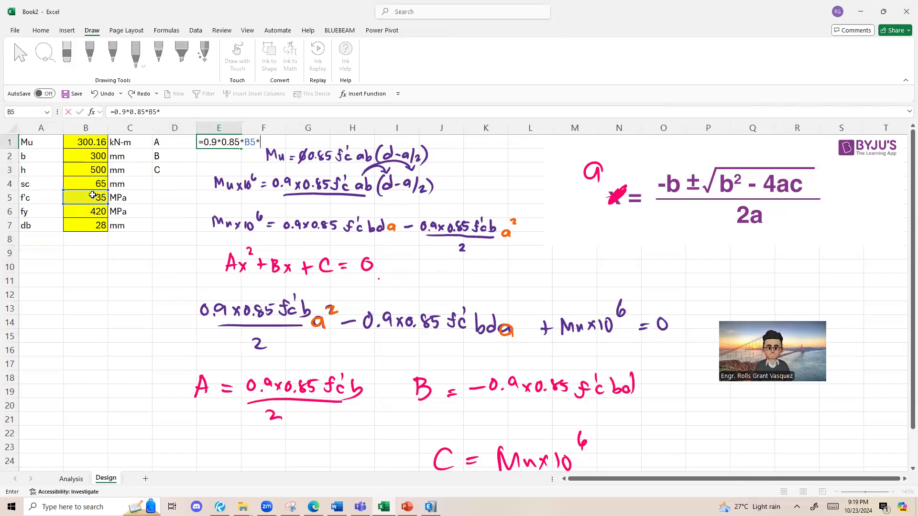
{"action": "left_click", "coordinate": [95, 156]}
{"action": "type", "text": "/2"}
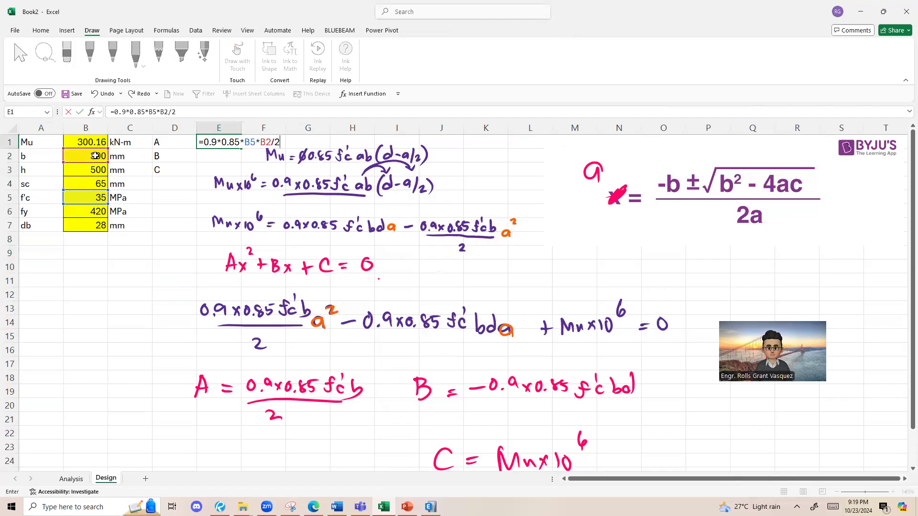
{"action": "key", "text": "Return"}
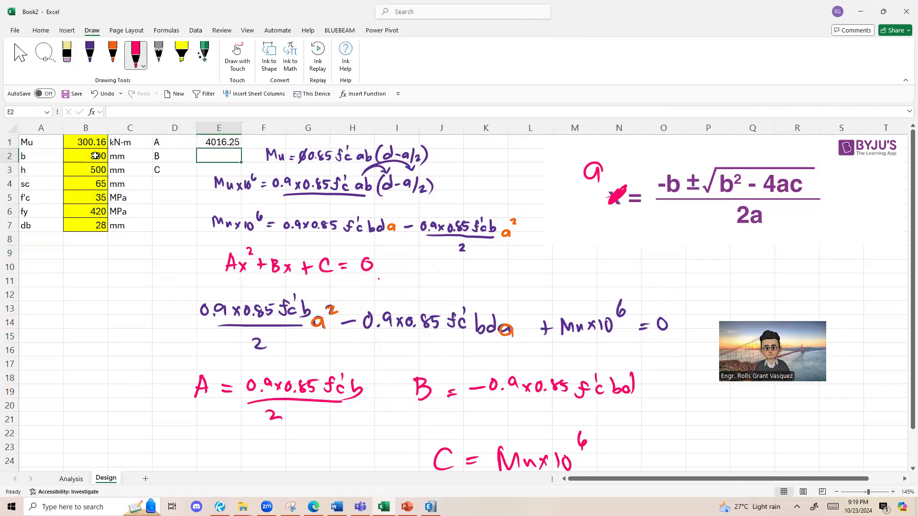
{"action": "left_click", "coordinate": [223, 146]}
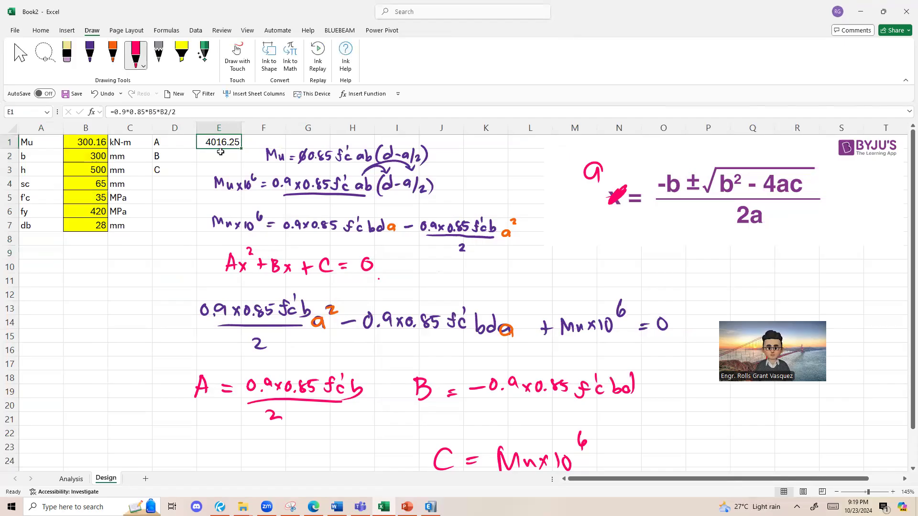
Step: Calculate coefficient B in E2 with the formula =-0.9*0.85*B5*B2*B8, referencing B8 for the effective depth
{"action": "left_click", "coordinate": [222, 154]}
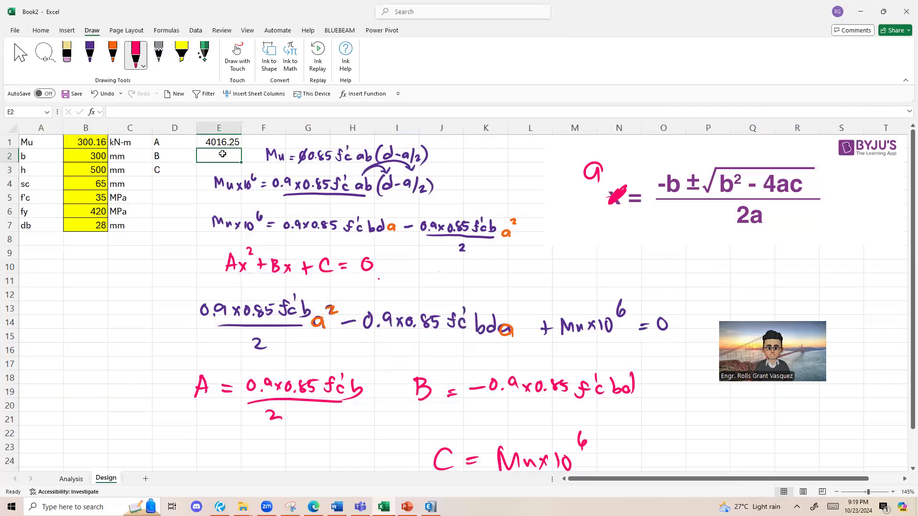
{"action": "type", "text": "=-"}
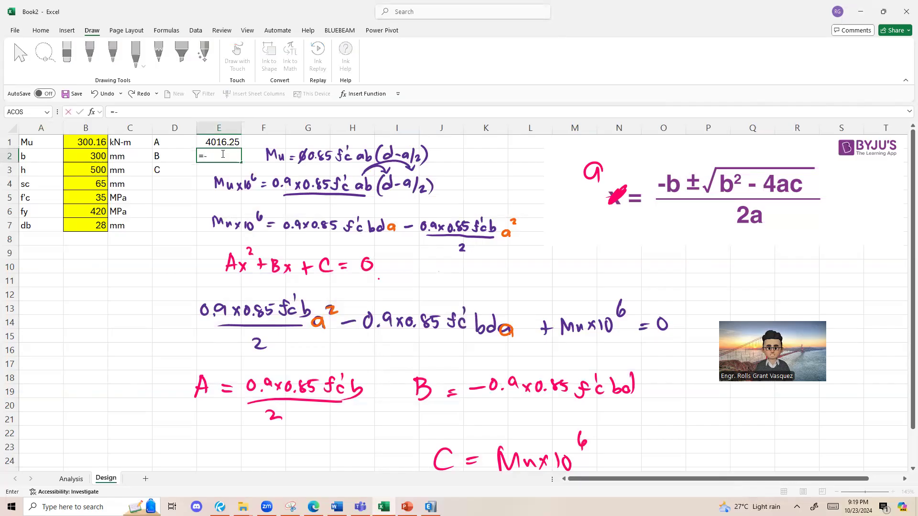
{"action": "type", "text": "0.98"}
{"action": "type", "text": "0.85"}
{"action": "type", "text": "*"}
{"action": "left_click", "coordinate": [93, 201]}
{"action": "type", "text": "*"}
{"action": "left_click", "coordinate": [92, 161]}
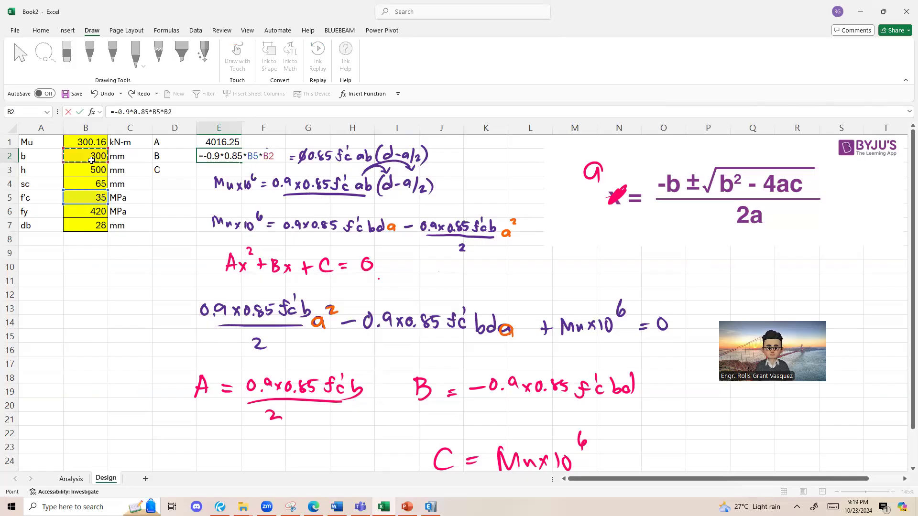
{"action": "type", "text": "*"}
{"action": "left_click", "coordinate": [82, 238]}
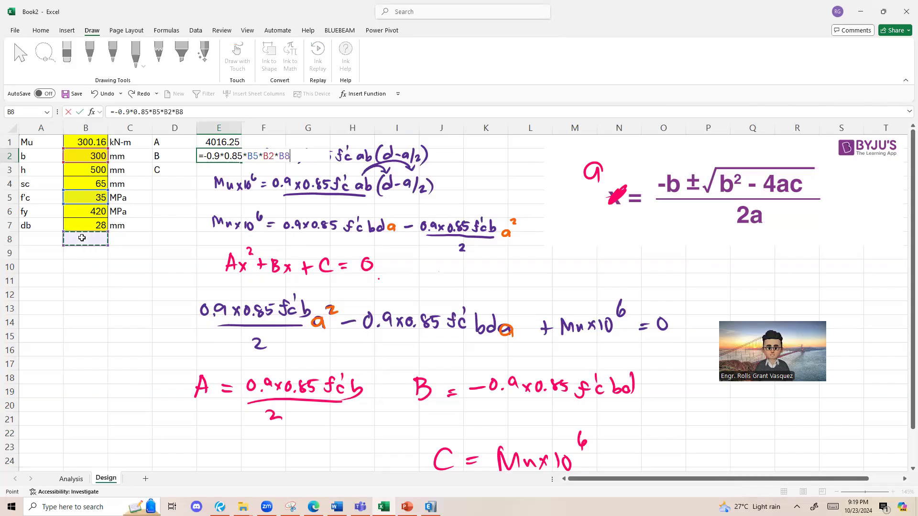
{"action": "key", "text": "Return"}
{"action": "left_click", "coordinate": [213, 157]}
Step: Label cell A8 as d for the effective depth
{"action": "left_click", "coordinate": [95, 246]}
{"action": "left_click", "coordinate": [32, 243]}
{"action": "type", "text": "db"}
{"action": "key", "text": "Tab"}
{"action": "left_click", "coordinate": [33, 243]}
{"action": "type", "text": "df"}
{"action": "key", "text": "Tab"}
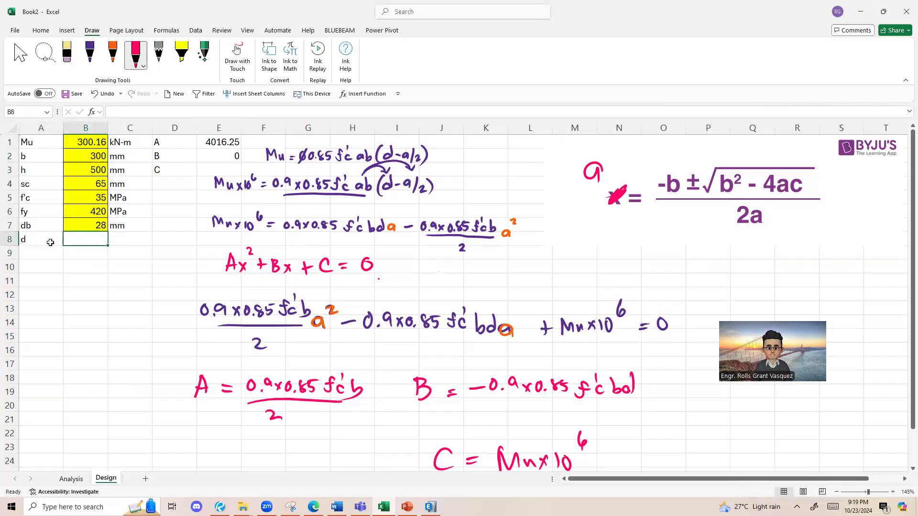
Step: Calculate the effective depth in B8 as h minus sc with the formula =B3-B4
{"action": "type", "text": "="}
{"action": "left_click", "coordinate": [92, 170]}
{"action": "type", "text": "-"}
{"action": "left_click", "coordinate": [88, 181]}
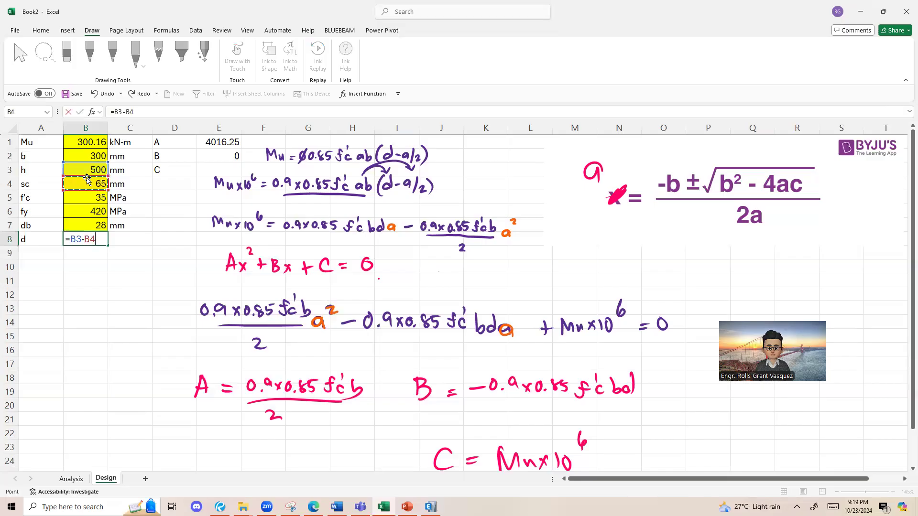
{"action": "key", "text": "Return"}
Step: Review the sc and d cells and check the formula in E2 against the handwritten expression for B
{"action": "left_click", "coordinate": [89, 197]}
{"action": "left_click", "coordinate": [101, 187]}
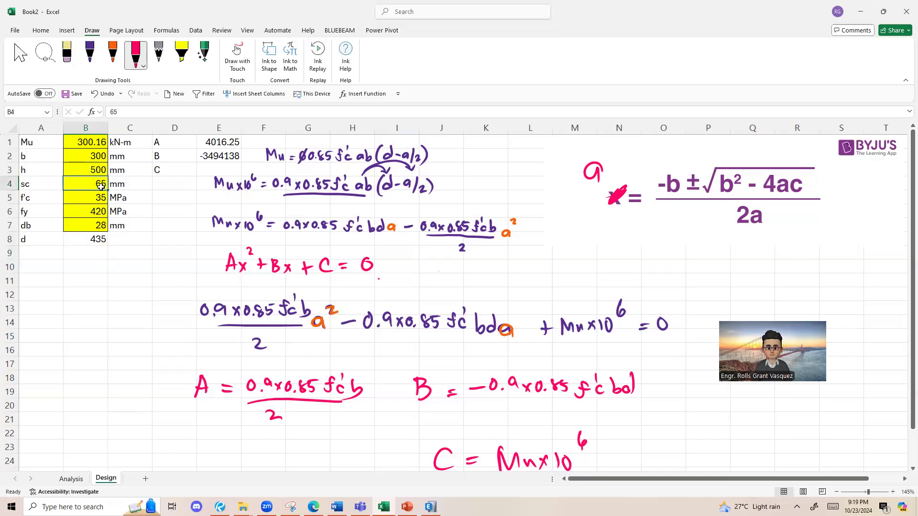
{"action": "left_click", "coordinate": [58, 243]}
{"action": "left_click", "coordinate": [100, 242]}
{"action": "left_click", "coordinate": [207, 158]}
{"action": "scroll", "coordinate": [443, 320], "scroll_direction": "down", "scroll_amount": 2}
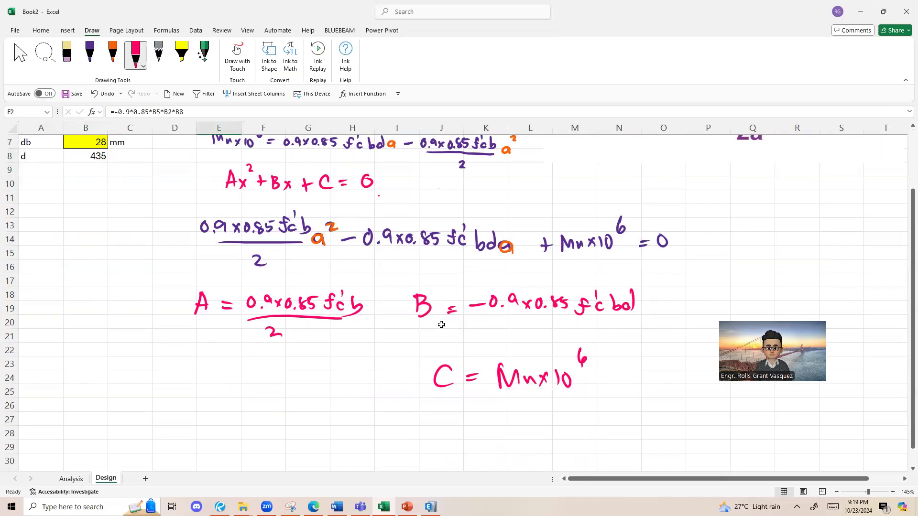
{"action": "scroll", "coordinate": [500, 377], "scroll_direction": "up", "scroll_amount": 1}
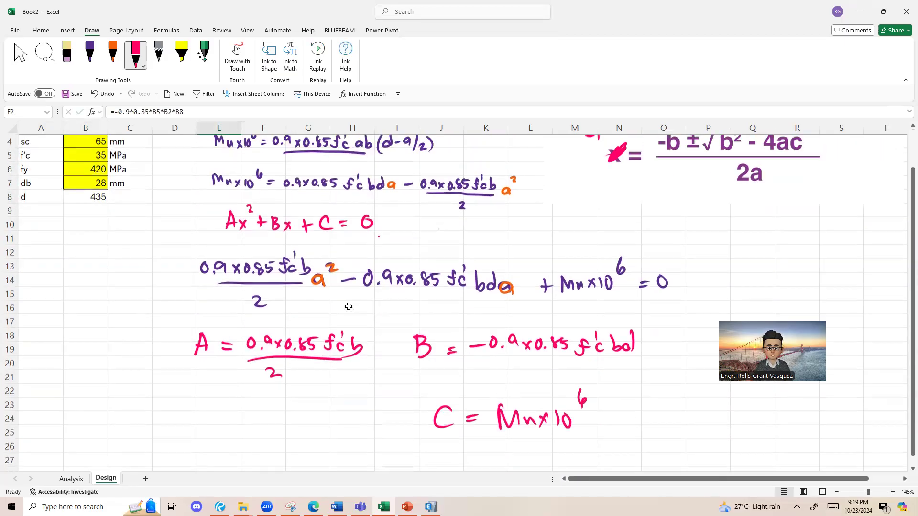
{"action": "scroll", "coordinate": [501, 388], "scroll_direction": "up", "scroll_amount": 1}
Step: Calculate coefficient C in E3 with the formula =B1*10^6 and review the three coefficient cells
{"action": "left_click", "coordinate": [218, 170]}
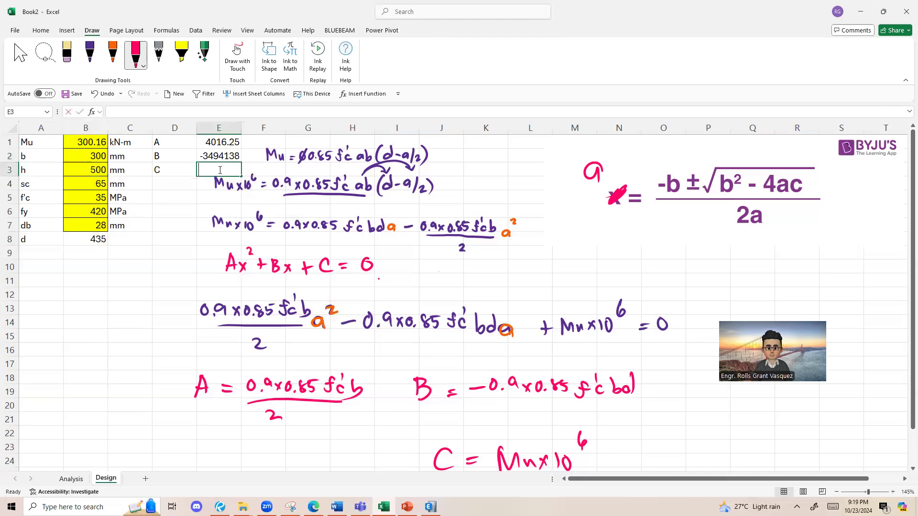
{"action": "type", "text": "="}
{"action": "left_click", "coordinate": [83, 142]}
{"action": "type", "text": "*1"}
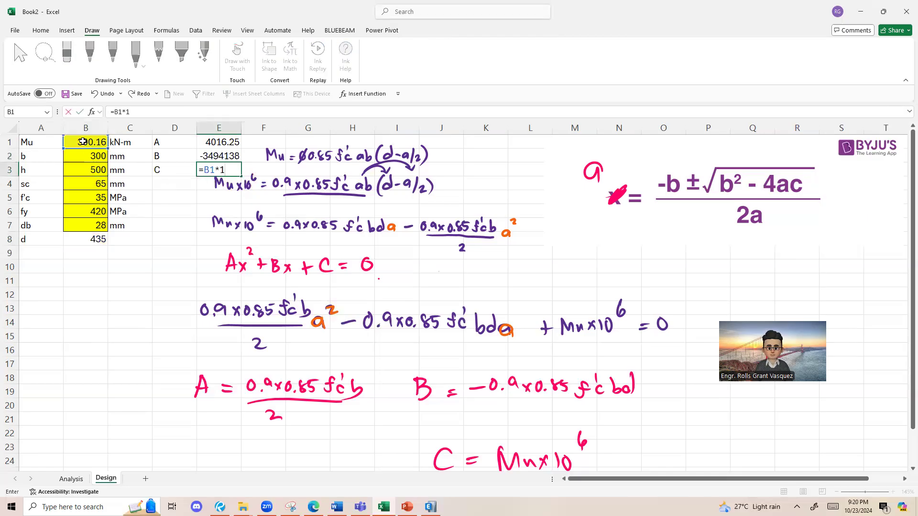
{"action": "type", "text": "0^6"}
{"action": "key", "text": "Return"}
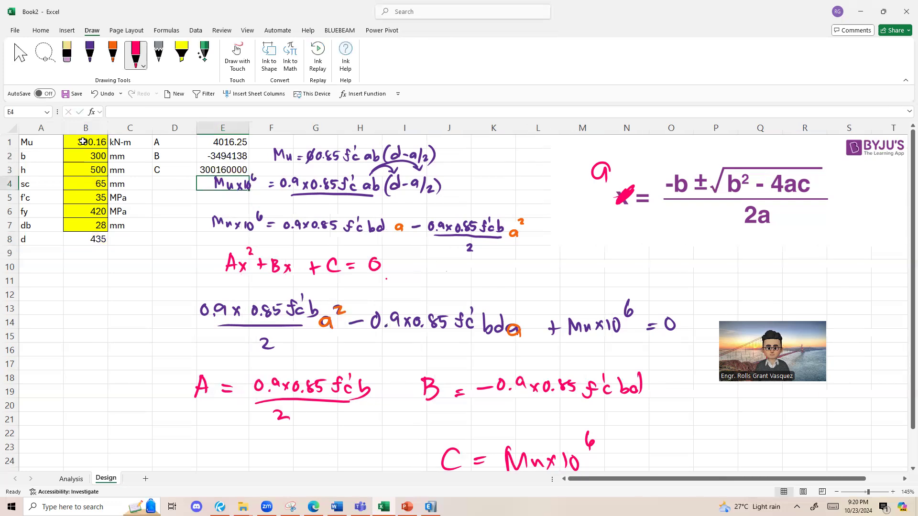
{"action": "left_click", "coordinate": [217, 152]}
{"action": "left_click", "coordinate": [233, 145]}
{"action": "left_click", "coordinate": [234, 170]}
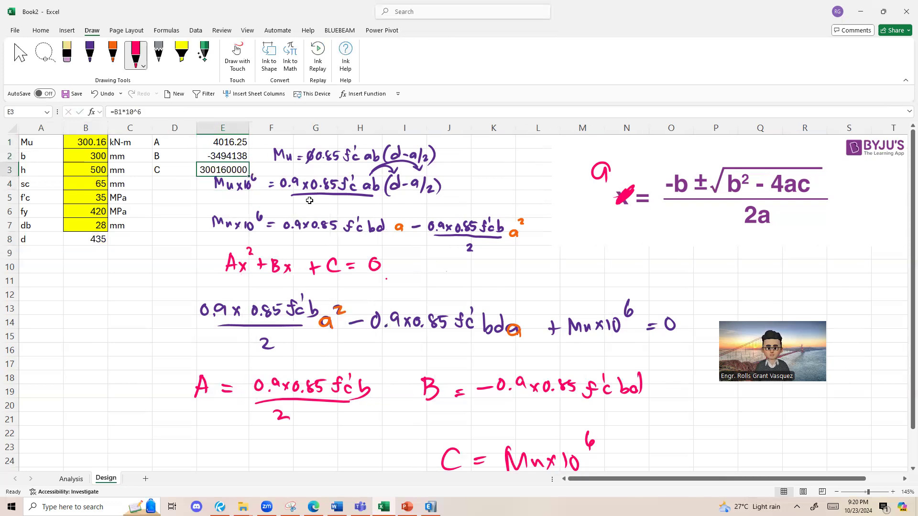
Step: Label the two quadratic roots a1 in F1 and a2 in F2
{"action": "left_click", "coordinate": [234, 176]}
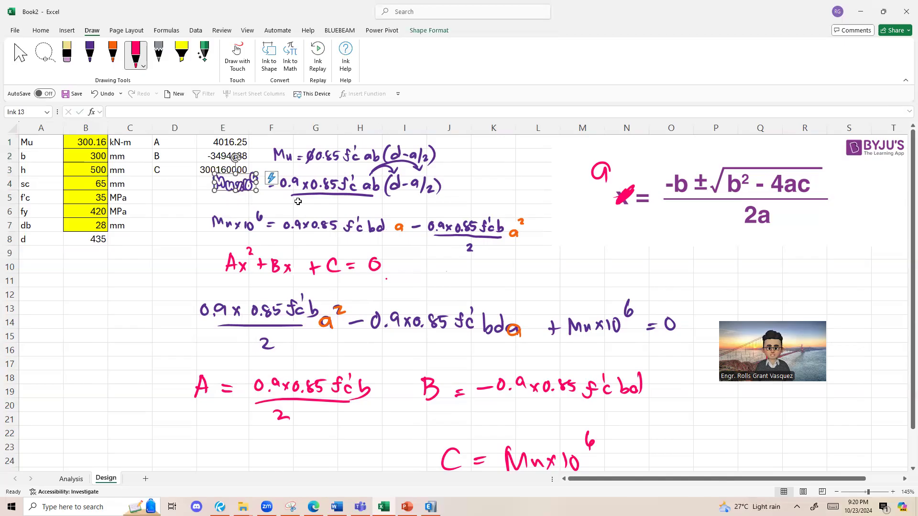
{"action": "left_click", "coordinate": [184, 225]}
{"action": "left_click", "coordinate": [182, 186]}
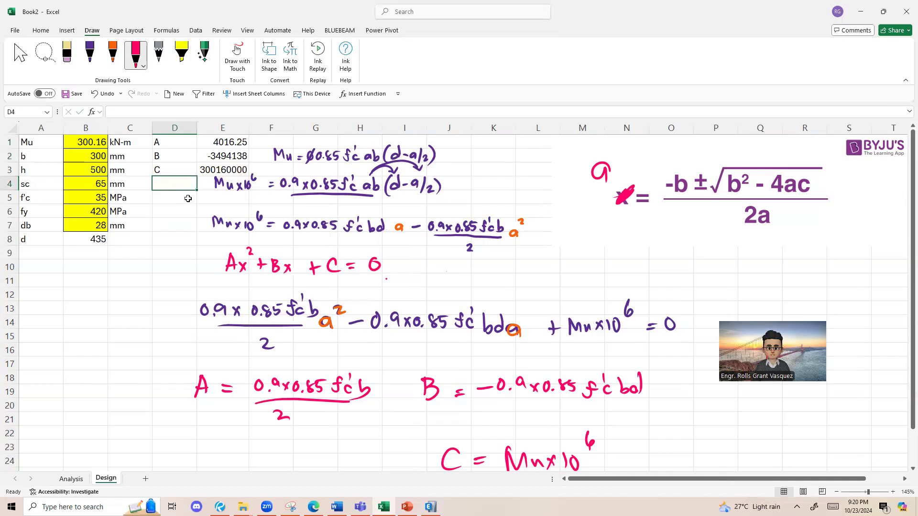
{"action": "left_click", "coordinate": [277, 139]}
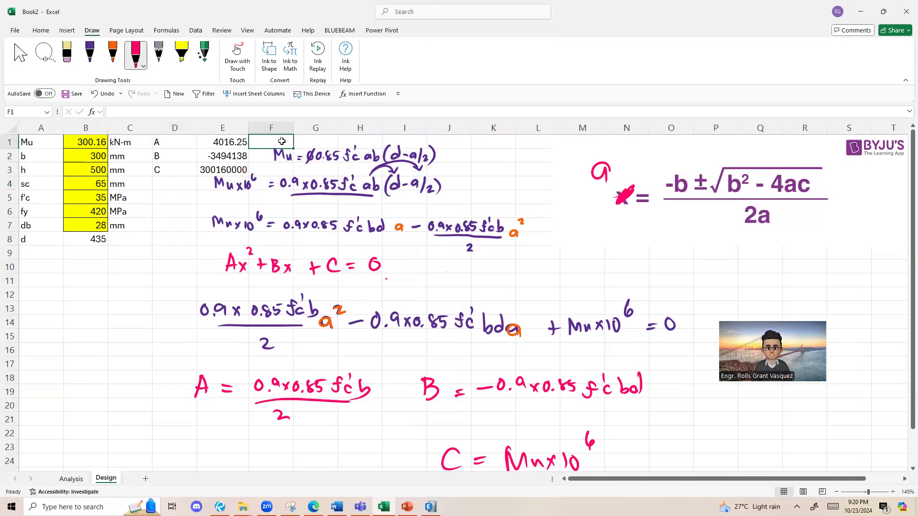
{"action": "type", "text": "a"}
{"action": "left_click", "coordinate": [296, 140]}
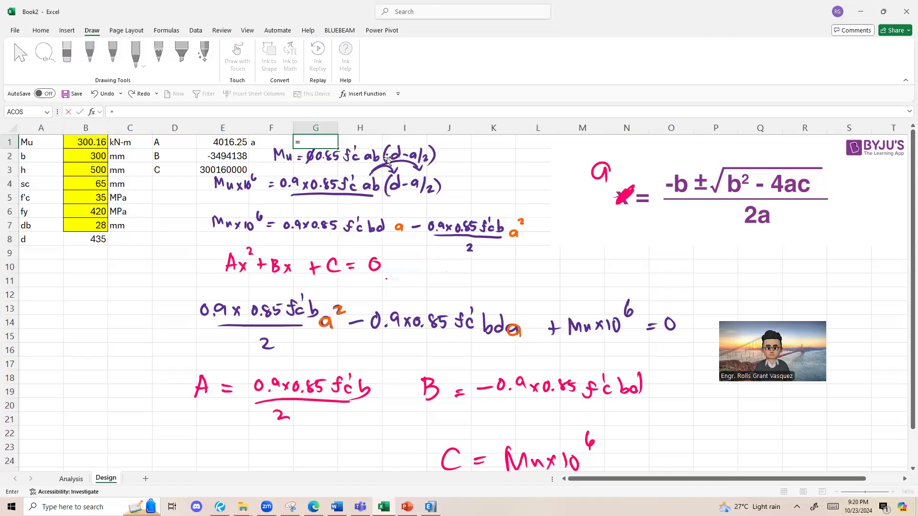
{"action": "left_click", "coordinate": [266, 147]}
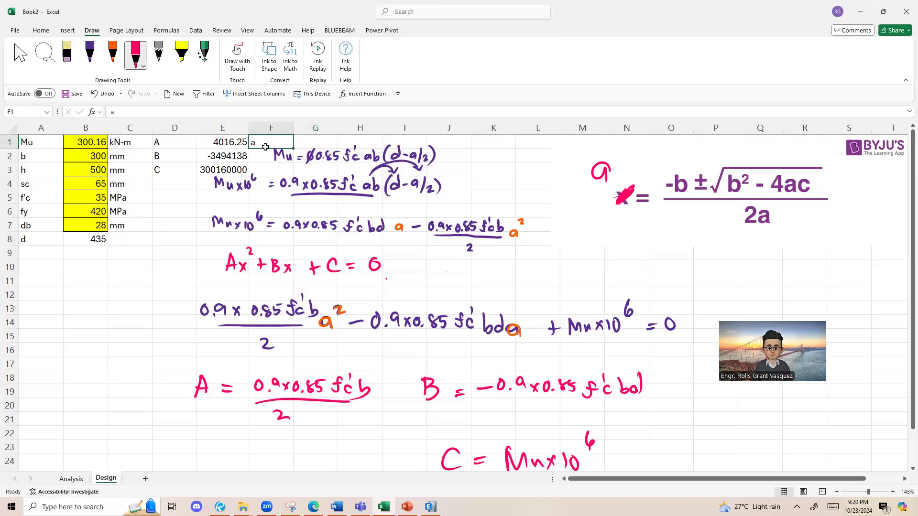
{"action": "type", "text": "a1"}
{"action": "key", "text": "Return"}
{"action": "type", "text": "a1"}
{"action": "key", "text": "Return"}
Step: Circle the plus and minus parts of the ± sign in the quadratic formula image in pink
{"action": "left_click", "coordinate": [328, 138]}
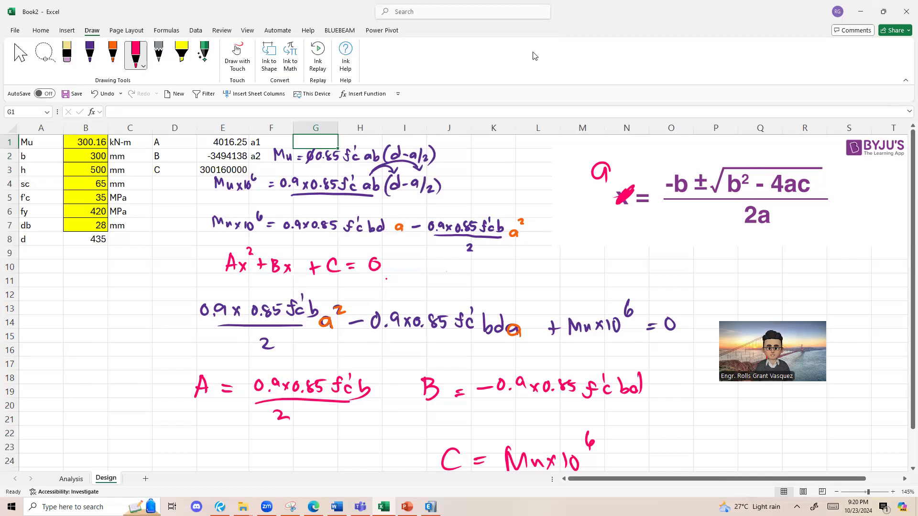
{"action": "left_click_drag", "start_coordinate": [707, 171], "coordinate": [704, 169]}
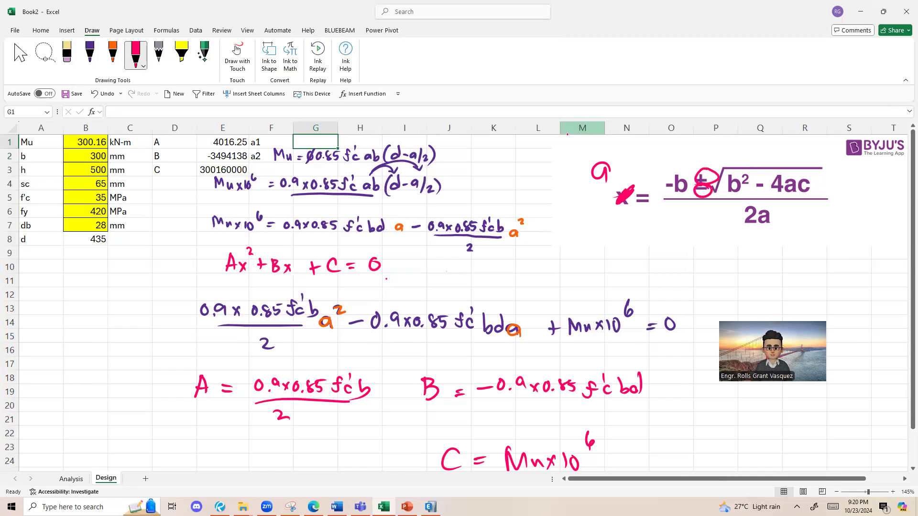
Step: Undo the circles around the ± sign and handwrite a = (-B + √(B² - 4AC)) / 2A in pink below the quadratic formula image
{"action": "key", "text": "ctrl+z"}
{"action": "mouse_move", "coordinate": [617, 236]}
{"action": "left_mouse_down"}
{"action": "mouse_move", "coordinate": [620, 246]}
{"action": "mouse_move", "coordinate": [638, 237]}
{"action": "left_mouse_up"}
{"action": "left_click_drag", "start_coordinate": [629, 245], "coordinate": [702, 244]}
{"action": "mouse_move", "coordinate": [697, 237]}
{"action": "left_mouse_down"}
{"action": "mouse_move", "coordinate": [698, 253]}
{"action": "mouse_move", "coordinate": [748, 228]}
{"action": "mouse_move", "coordinate": [727, 257]}
{"action": "mouse_move", "coordinate": [739, 242]}
{"action": "left_mouse_up"}
{"action": "left_click_drag", "start_coordinate": [739, 251], "coordinate": [764, 252]}
{"action": "mouse_move", "coordinate": [761, 244]}
{"action": "left_mouse_down"}
{"action": "mouse_move", "coordinate": [762, 258]}
{"action": "mouse_move", "coordinate": [780, 257]}
{"action": "left_mouse_up"}
{"action": "left_click_drag", "start_coordinate": [771, 252], "coordinate": [794, 257]}
{"action": "left_click_drag", "start_coordinate": [749, 229], "coordinate": [779, 228]}
{"action": "left_click_drag", "start_coordinate": [661, 261], "coordinate": [801, 263]}
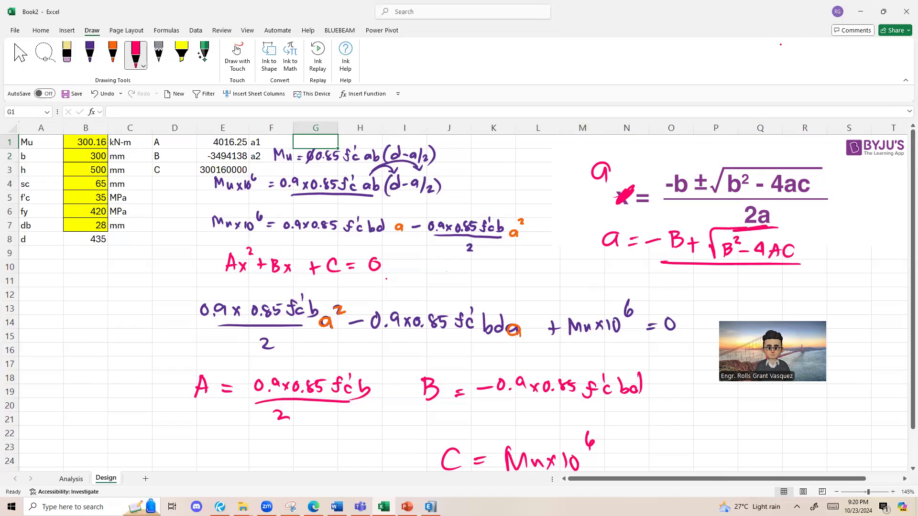
{"action": "left_click_drag", "start_coordinate": [701, 279], "coordinate": [713, 290]}
{"action": "mouse_move", "coordinate": [711, 292]}
{"action": "left_mouse_down"}
{"action": "mouse_move", "coordinate": [718, 277]}
{"action": "mouse_move", "coordinate": [726, 292]}
{"action": "left_mouse_up"}
{"action": "left_click_drag", "start_coordinate": [714, 286], "coordinate": [728, 286]}
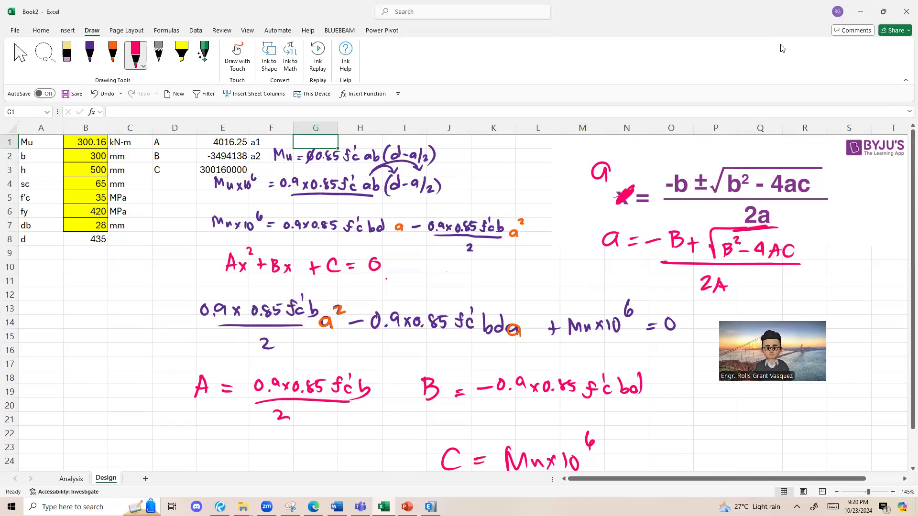
Step: Number the handwritten root a1, draw a divider beside it, and handwrite a2 = (-B - √(B² - 4AC)) / 2A
{"action": "scroll", "coordinate": [563, 242], "scroll_direction": "down", "scroll_amount": 1}
{"action": "left_click_drag", "start_coordinate": [717, 229], "coordinate": [729, 295]}
{"action": "mouse_move", "coordinate": [751, 241]}
{"action": "left_mouse_down"}
{"action": "mouse_move", "coordinate": [753, 252]}
{"action": "mouse_move", "coordinate": [773, 244]}
{"action": "left_mouse_up"}
{"action": "left_click_drag", "start_coordinate": [556, 234], "coordinate": [556, 252]}
{"action": "mouse_move", "coordinate": [754, 255]}
{"action": "left_mouse_down"}
{"action": "mouse_move", "coordinate": [763, 262]}
{"action": "mouse_move", "coordinate": [800, 241]}
{"action": "mouse_move", "coordinate": [809, 249]}
{"action": "left_mouse_up"}
{"action": "mouse_move", "coordinate": [810, 234]}
{"action": "left_mouse_down"}
{"action": "mouse_move", "coordinate": [811, 251]}
{"action": "mouse_move", "coordinate": [835, 245]}
{"action": "left_mouse_up"}
{"action": "mouse_move", "coordinate": [841, 249]}
{"action": "left_mouse_down"}
{"action": "mouse_move", "coordinate": [847, 260]}
{"action": "mouse_move", "coordinate": [879, 228]}
{"action": "mouse_move", "coordinate": [856, 255]}
{"action": "mouse_move", "coordinate": [869, 244]}
{"action": "left_mouse_up"}
{"action": "left_click_drag", "start_coordinate": [871, 247], "coordinate": [887, 249]}
{"action": "mouse_move", "coordinate": [885, 242]}
{"action": "left_mouse_down"}
{"action": "mouse_move", "coordinate": [885, 254]}
{"action": "mouse_move", "coordinate": [895, 250]}
{"action": "left_mouse_up"}
{"action": "left_click_drag", "start_coordinate": [817, 271], "coordinate": [878, 264]}
{"action": "left_click_drag", "start_coordinate": [845, 279], "coordinate": [867, 287]}
{"action": "left_click_drag", "start_coordinate": [859, 283], "coordinate": [865, 283]}
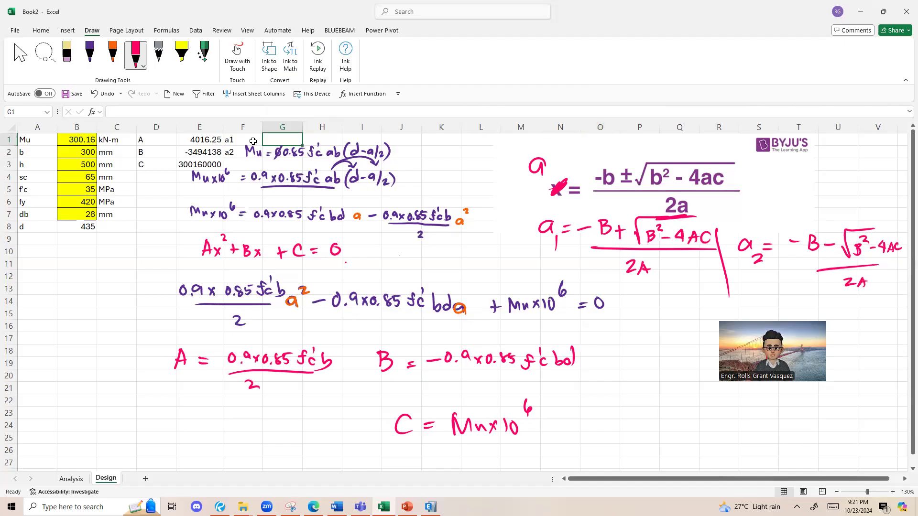
Step: Erase the first two handwritten Mu equations covering the area around G1 and G2
{"action": "left_click", "coordinate": [284, 145]}
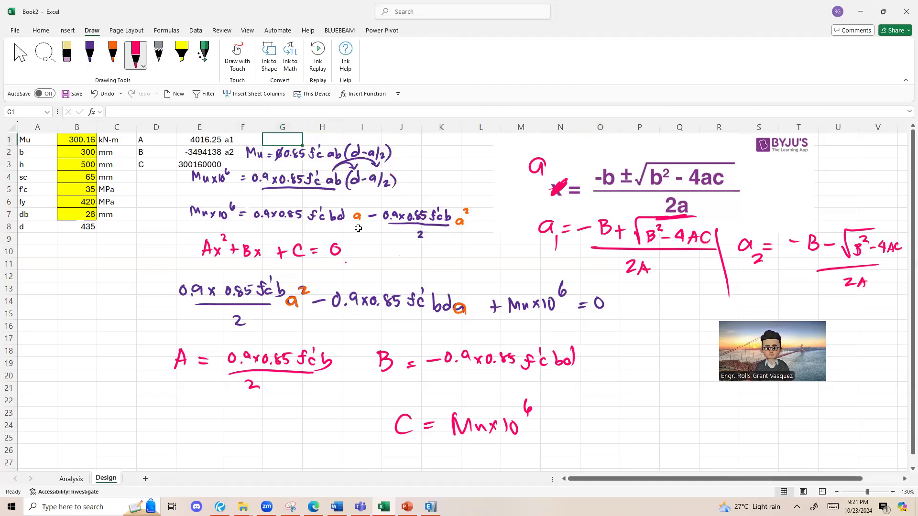
{"action": "left_click", "coordinate": [68, 53]}
{"action": "mouse_move", "coordinate": [344, 165]}
{"action": "left_mouse_down"}
{"action": "mouse_move", "coordinate": [272, 158]}
{"action": "mouse_move", "coordinate": [297, 148]}
{"action": "mouse_move", "coordinate": [273, 171]}
{"action": "mouse_move", "coordinate": [294, 157]}
{"action": "mouse_move", "coordinate": [386, 183]}
{"action": "mouse_move", "coordinate": [238, 188]}
{"action": "mouse_move", "coordinate": [217, 175]}
{"action": "mouse_move", "coordinate": [244, 193]}
{"action": "left_mouse_up"}
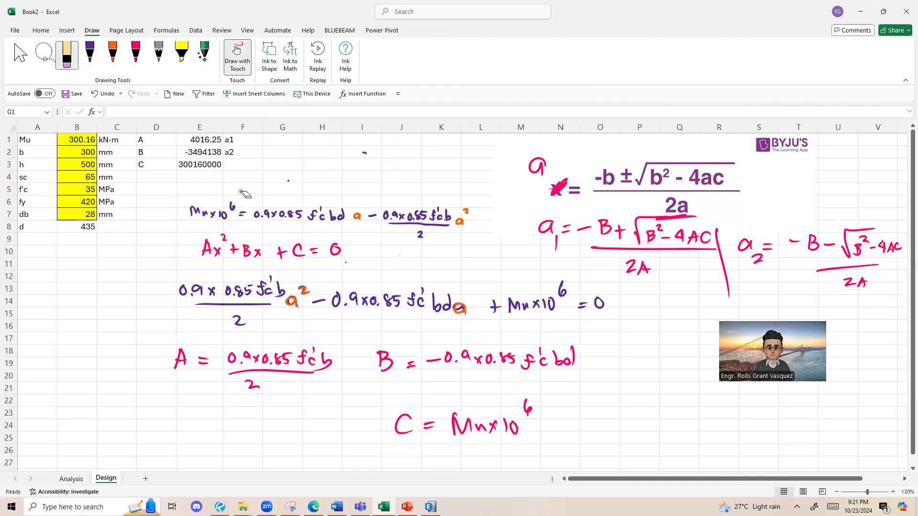
{"action": "mouse_move", "coordinate": [284, 159]}
{"action": "left_mouse_down"}
{"action": "mouse_move", "coordinate": [340, 167]}
{"action": "mouse_move", "coordinate": [299, 165]}
{"action": "mouse_move", "coordinate": [279, 183]}
{"action": "left_mouse_up"}
{"action": "key", "text": "Escape"}
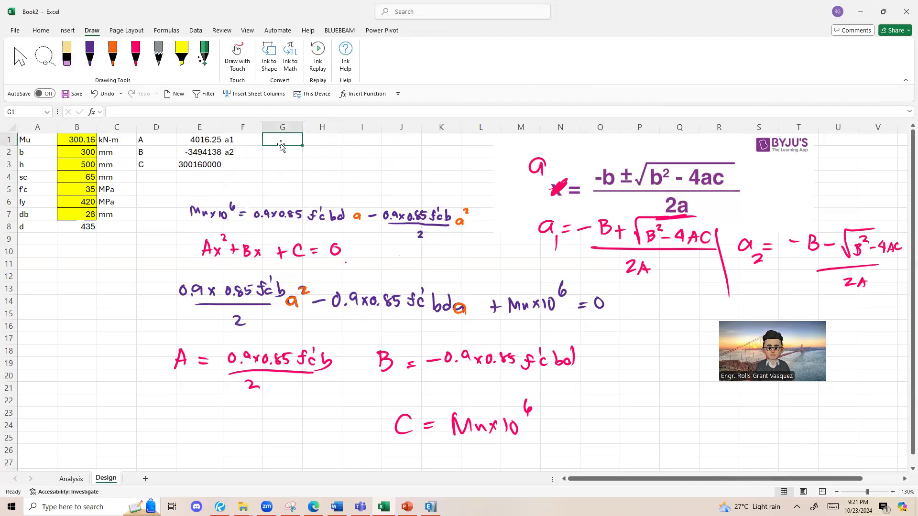
Step: Calculate root a1 in G1 with the formula =(-E2+SQRT(E2^2-4*E1*E3))/(2*E1)
{"action": "type", "text": "=(-"}
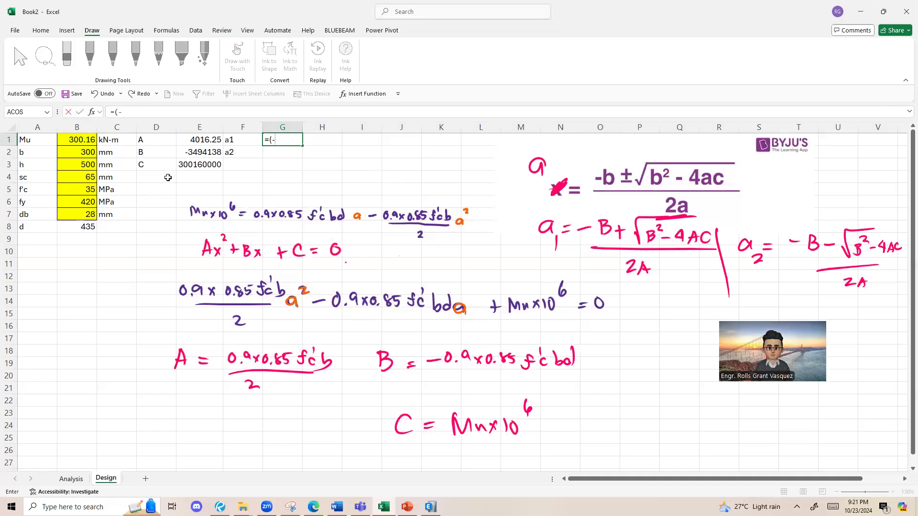
{"action": "left_click", "coordinate": [197, 155]}
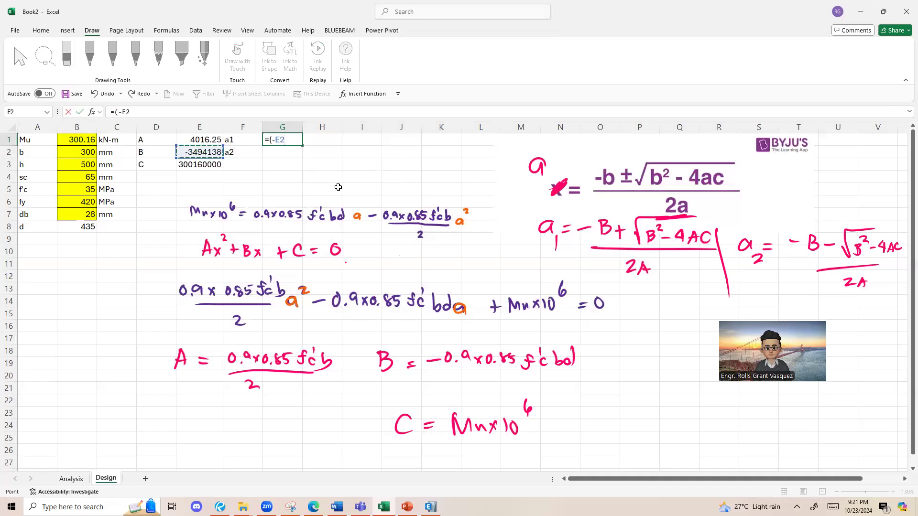
{"action": "type", "text": "+sqrt("}
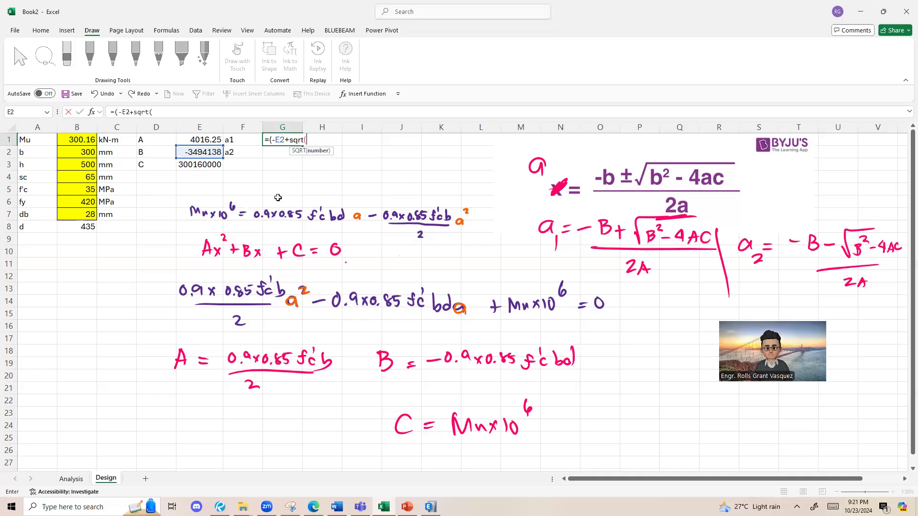
{"action": "left_click", "coordinate": [198, 154]}
{"action": "type", "text": "^&"}
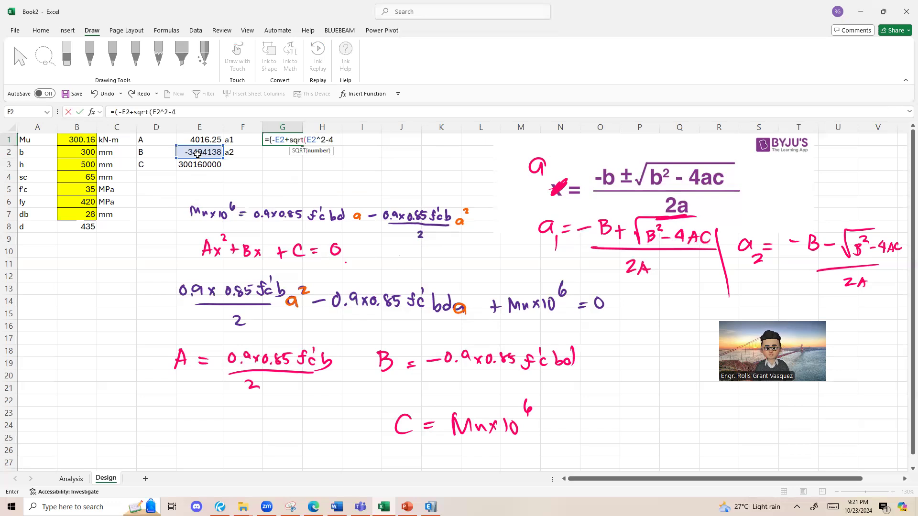
{"action": "type", "text": "-4*"}
{"action": "left_click", "coordinate": [205, 142]}
{"action": "type", "text": "*"}
{"action": "left_click", "coordinate": [205, 163]}
{"action": "type", "text": ")"}
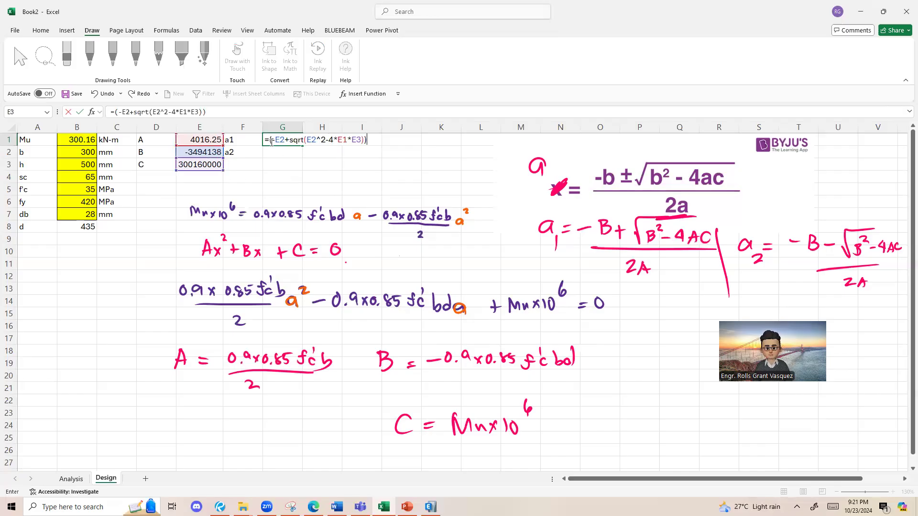
{"action": "left_click", "coordinate": [355, 138]}
{"action": "left_click", "coordinate": [204, 140]}
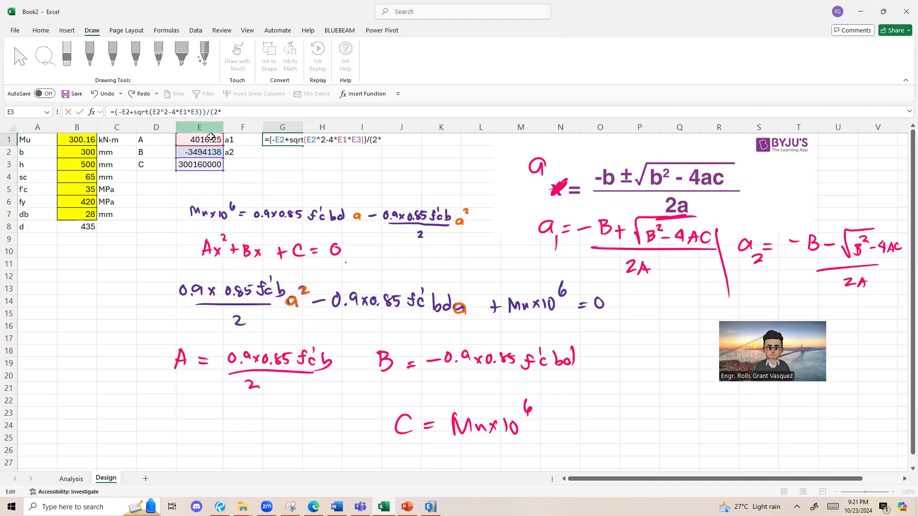
{"action": "type", "text": ")"}
{"action": "key", "text": "BackSpace"}
{"action": "key", "text": "Return"}
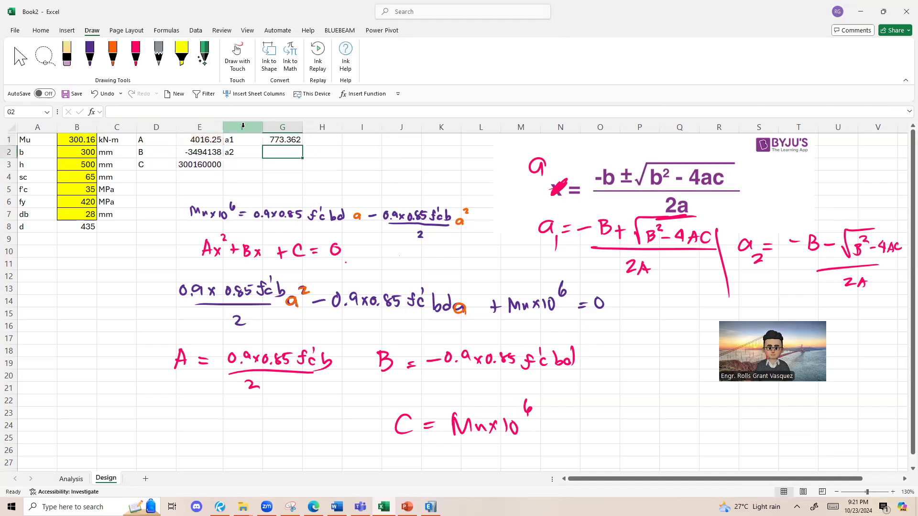
Step: Copy the a1 formula into G2 and change the plus before SQRT to a minus, giving =(-E2-SQRT(E2^2-4*E1*E3))/(2*E1)
{"action": "left_click", "coordinate": [282, 127]}
{"action": "left_click", "coordinate": [282, 138]}
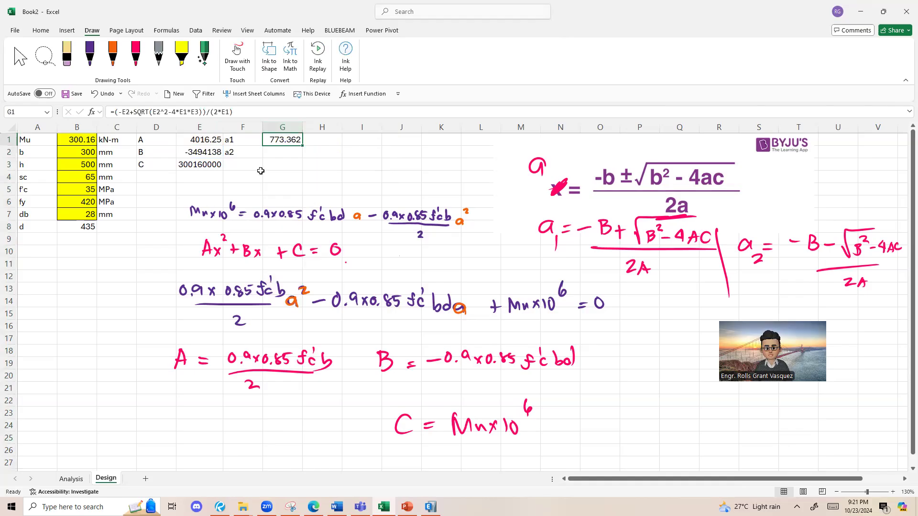
{"action": "left_click", "coordinate": [281, 152]}
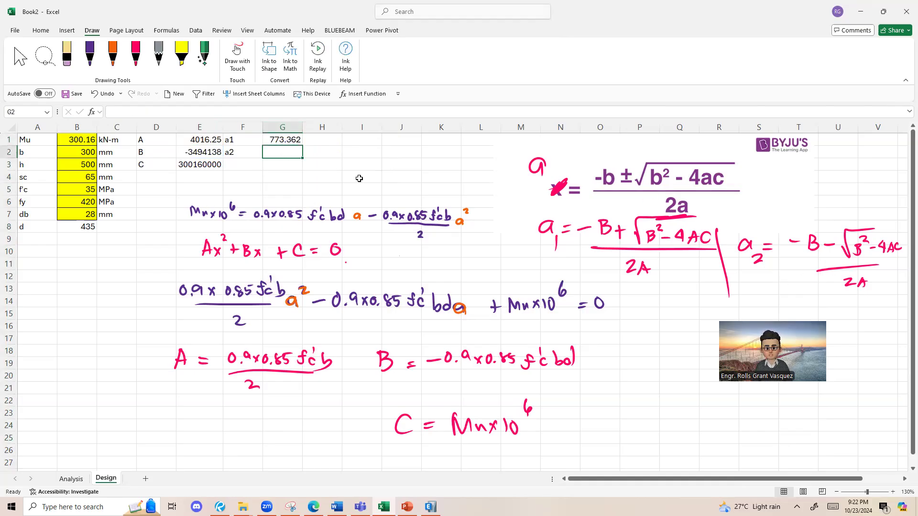
{"action": "double_click", "coordinate": [284, 140]}
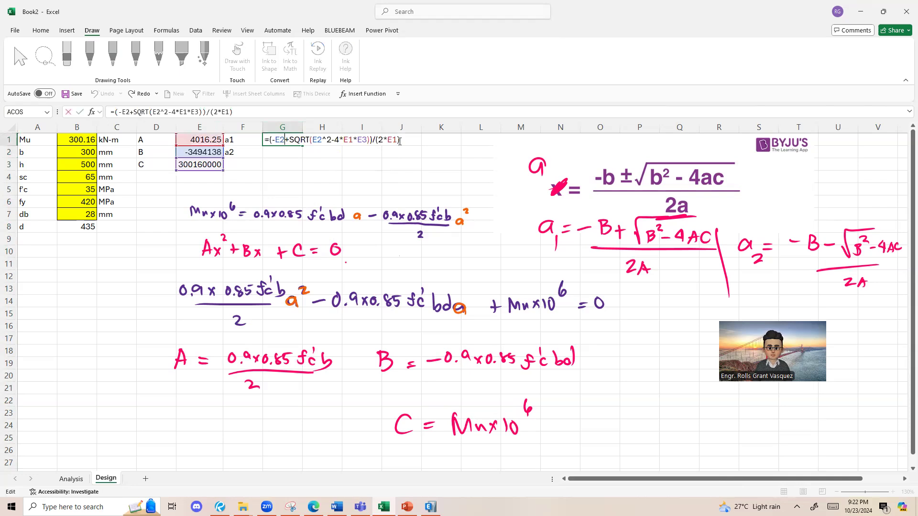
{"action": "left_click_drag", "start_coordinate": [396, 141], "coordinate": [249, 142]}
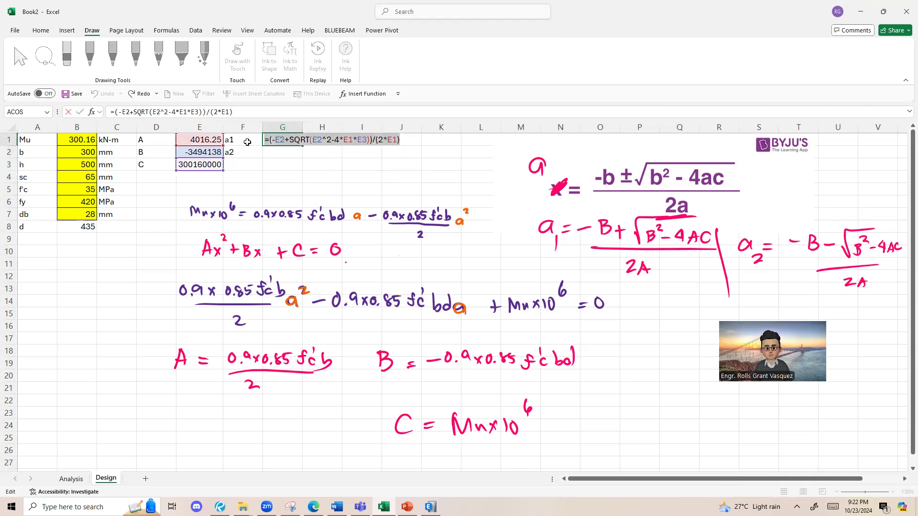
{"action": "key", "text": "ctrl+c"}
{"action": "key", "text": "Return"}
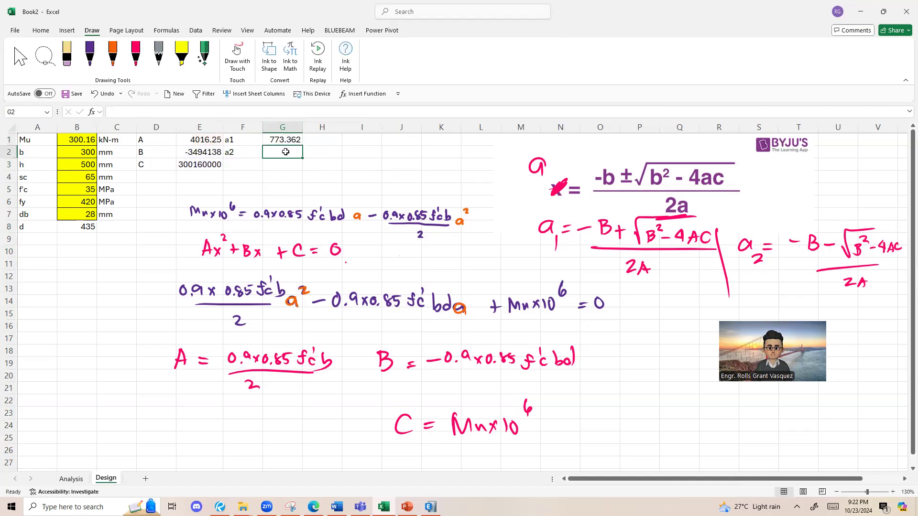
{"action": "key", "text": "ctrl+v"}
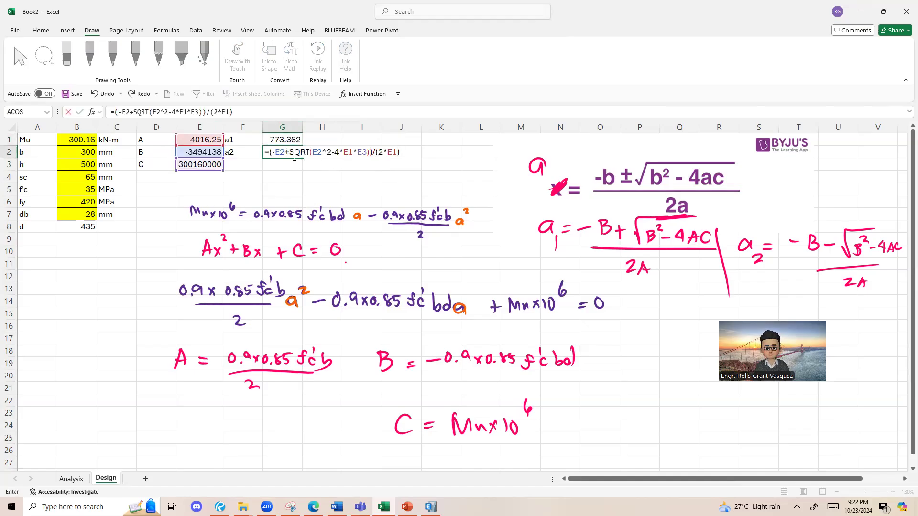
{"action": "left_click", "coordinate": [284, 153]}
{"action": "type", "text": "-"}
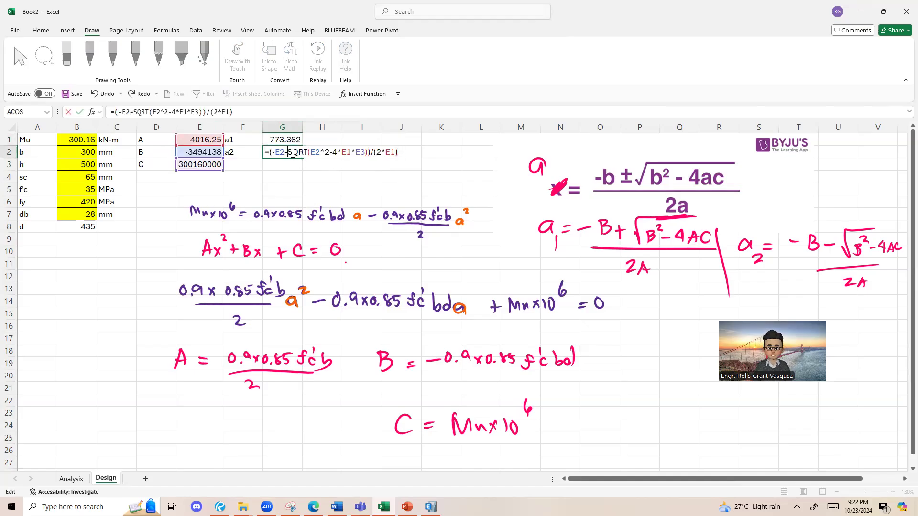
{"action": "key", "text": "Return"}
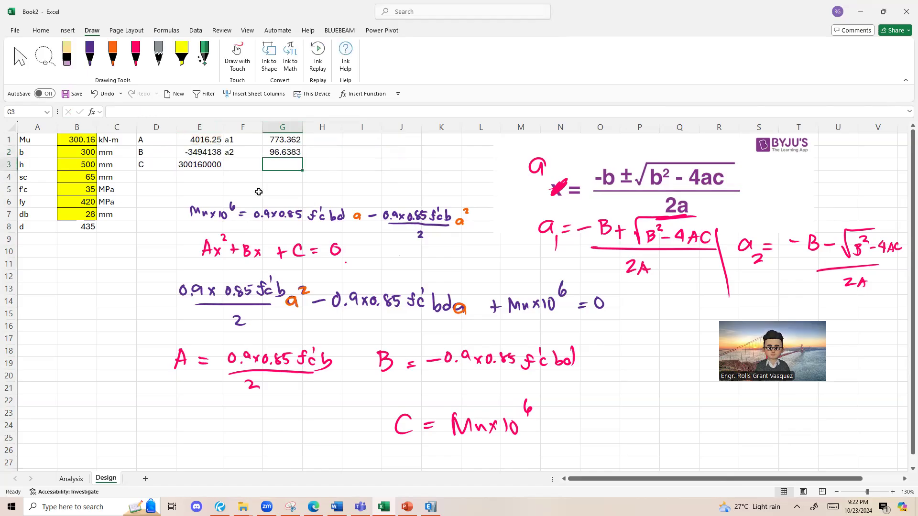
Step: Review the two calculated roots in G1 and G2
{"action": "left_click", "coordinate": [277, 152]}
{"action": "left_click_drag", "start_coordinate": [284, 142], "coordinate": [289, 150]}
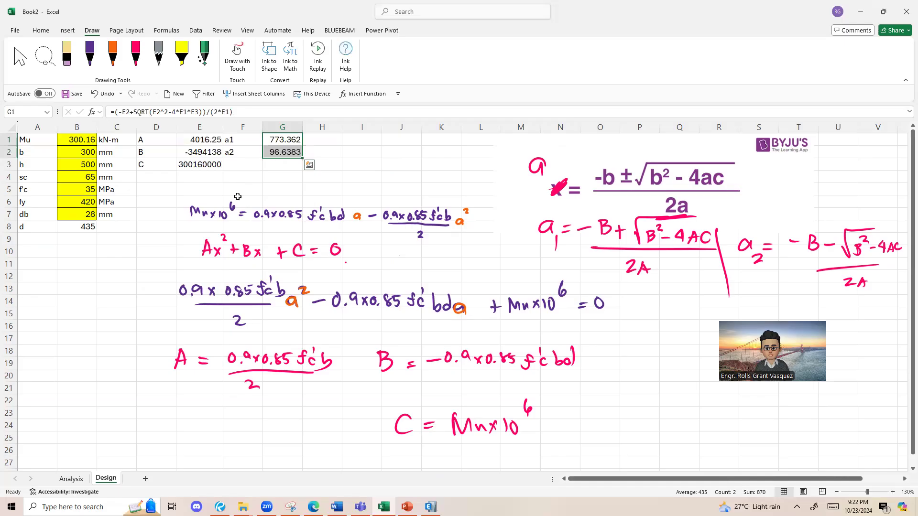
{"action": "left_click", "coordinate": [237, 199]}
{"action": "left_click", "coordinate": [67, 59]}
{"action": "mouse_move", "coordinate": [297, 248]}
{"action": "left_mouse_down"}
{"action": "mouse_move", "coordinate": [314, 252]}
{"action": "mouse_move", "coordinate": [394, 219]}
{"action": "mouse_move", "coordinate": [203, 231]}
{"action": "left_mouse_up"}
{"action": "key", "text": "ctrl+z"}
{"action": "key", "text": "ctrl+z"}
{"action": "key", "text": "ctrl+z"}
{"action": "key", "text": "Escape"}
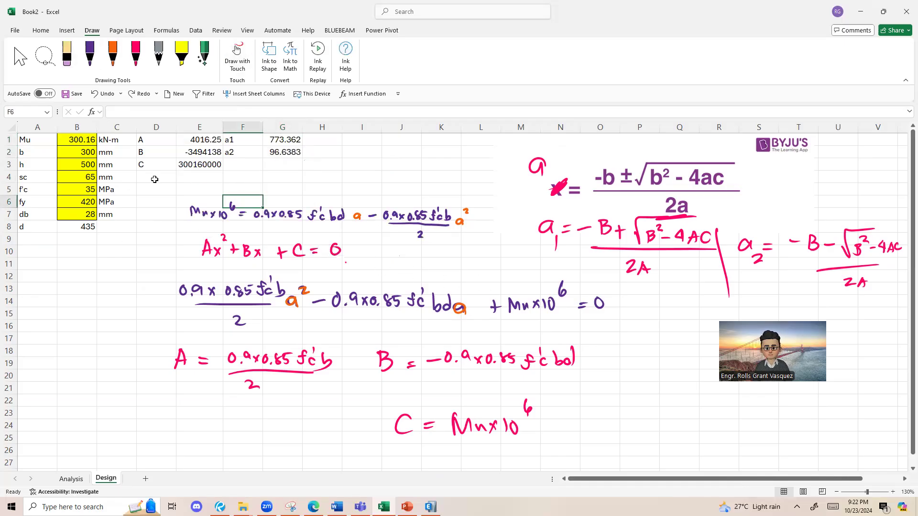
Step: Sketch the beam section in orange below the input table, with a hatched compression block of depth a and an overall height of 500
{"action": "left_click", "coordinate": [113, 54]}
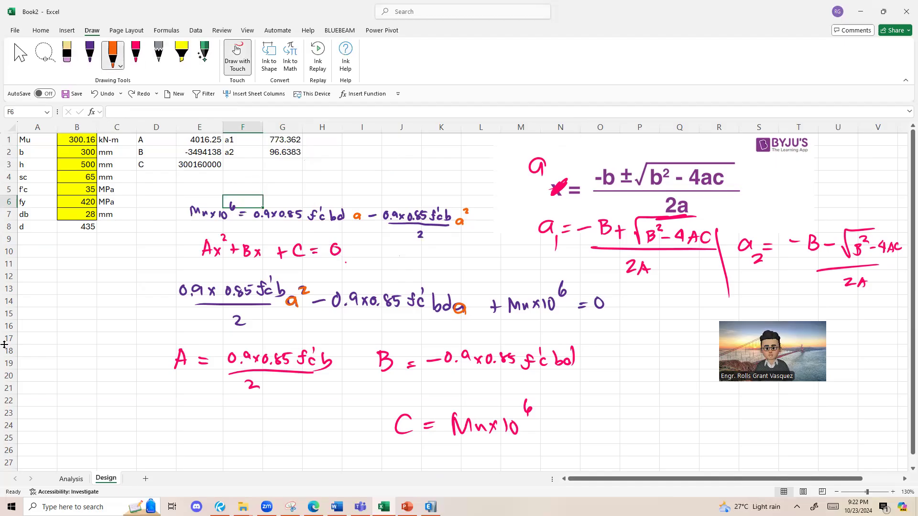
{"action": "mouse_move", "coordinate": [44, 250]}
{"action": "left_mouse_down"}
{"action": "mouse_move", "coordinate": [108, 311]}
{"action": "mouse_move", "coordinate": [66, 243]}
{"action": "mouse_move", "coordinate": [52, 243]}
{"action": "left_mouse_up"}
{"action": "left_click_drag", "start_coordinate": [50, 282], "coordinate": [105, 277]}
{"action": "left_click_drag", "start_coordinate": [47, 263], "coordinate": [76, 244]}
{"action": "mouse_move", "coordinate": [60, 273]}
{"action": "left_mouse_down"}
{"action": "mouse_move", "coordinate": [90, 244]}
{"action": "mouse_move", "coordinate": [95, 251]}
{"action": "left_mouse_up"}
{"action": "mouse_move", "coordinate": [73, 283]}
{"action": "left_mouse_down"}
{"action": "mouse_move", "coordinate": [98, 258]}
{"action": "mouse_move", "coordinate": [124, 251]}
{"action": "left_mouse_up"}
{"action": "left_click_drag", "start_coordinate": [119, 253], "coordinate": [123, 276]}
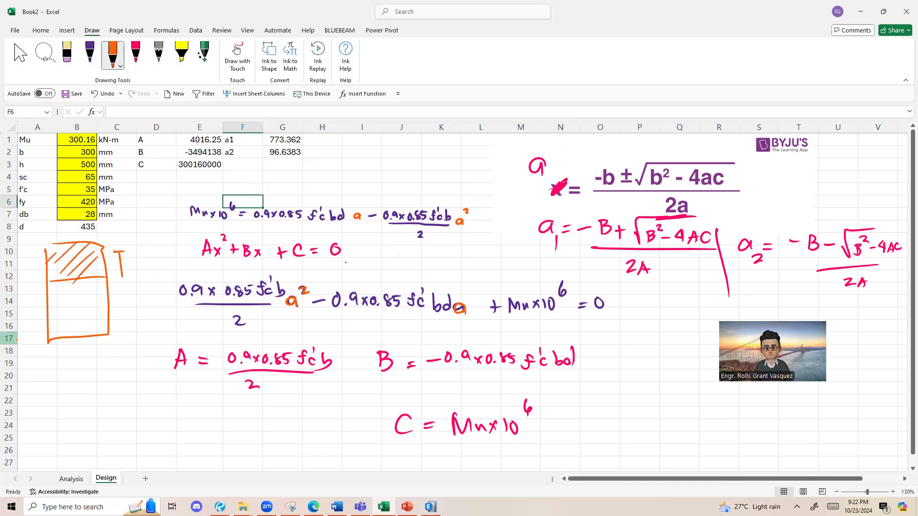
{"action": "left_click_drag", "start_coordinate": [161, 241], "coordinate": [165, 333]}
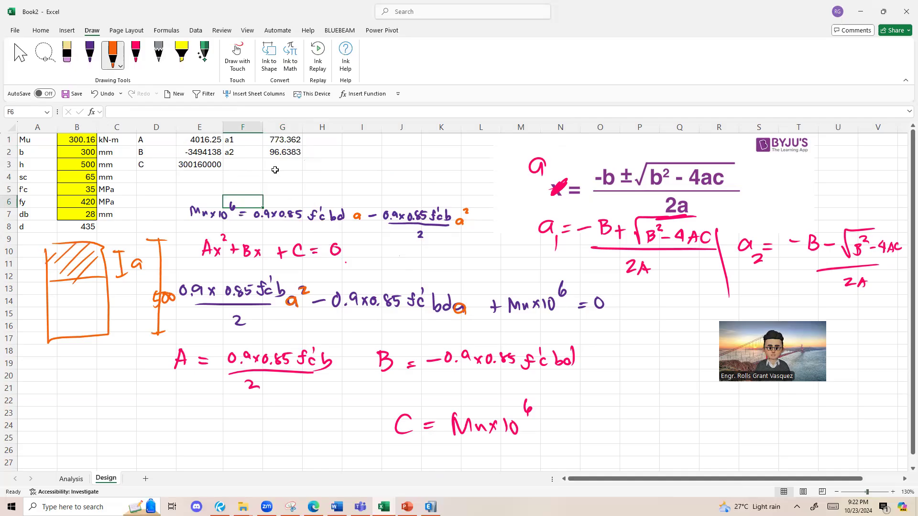
Step: Compare the roots in G1 and G2 with the value of a in the S6-Design1 handwritten solution in Bluebeam Revu
{"action": "left_click", "coordinate": [278, 140]}
{"action": "mouse_move", "coordinate": [277, 140]}
{"action": "left_mouse_down"}
{"action": "mouse_move", "coordinate": [246, 141]}
{"action": "mouse_move", "coordinate": [281, 153]}
{"action": "left_mouse_up"}
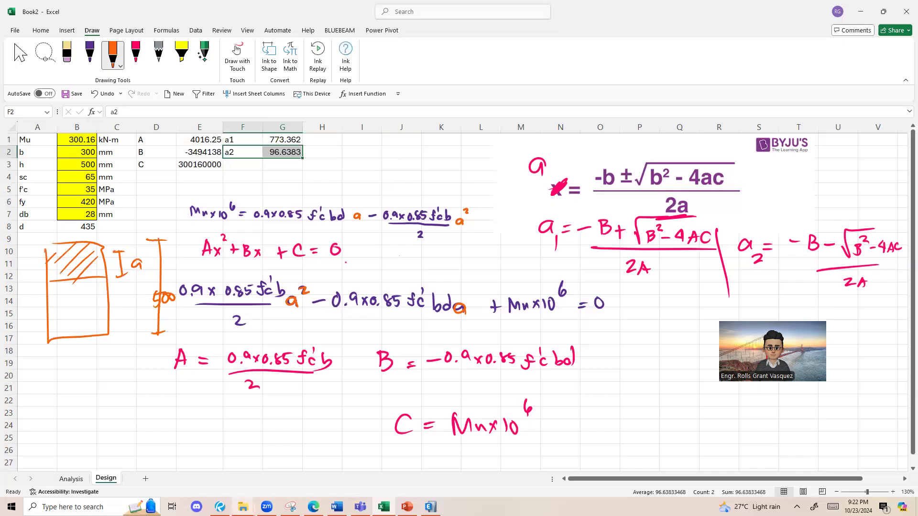
{"action": "left_click", "coordinate": [220, 507]}
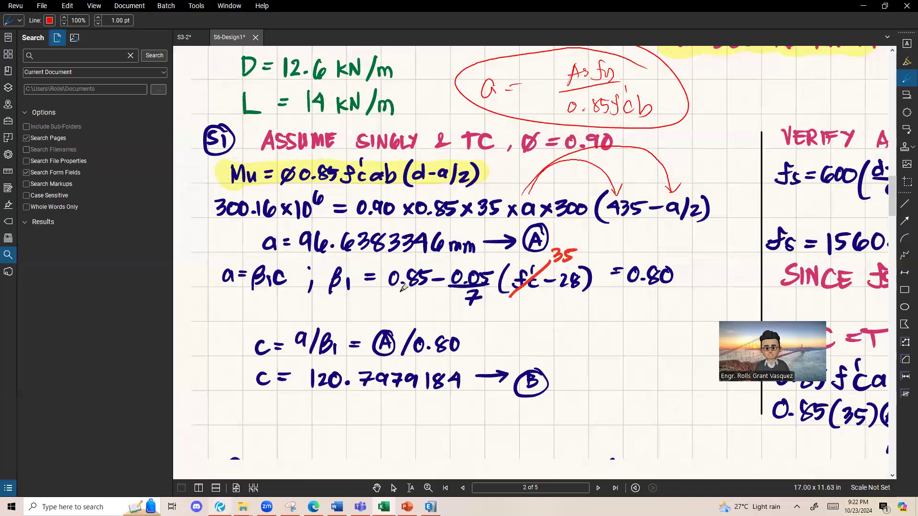
{"action": "key", "text": "Escape"}
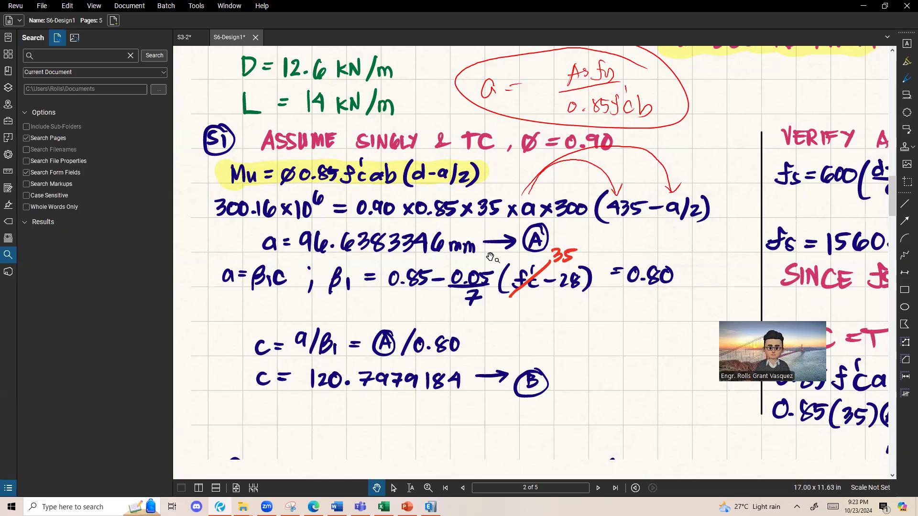
{"action": "left_click", "coordinate": [863, 5]}
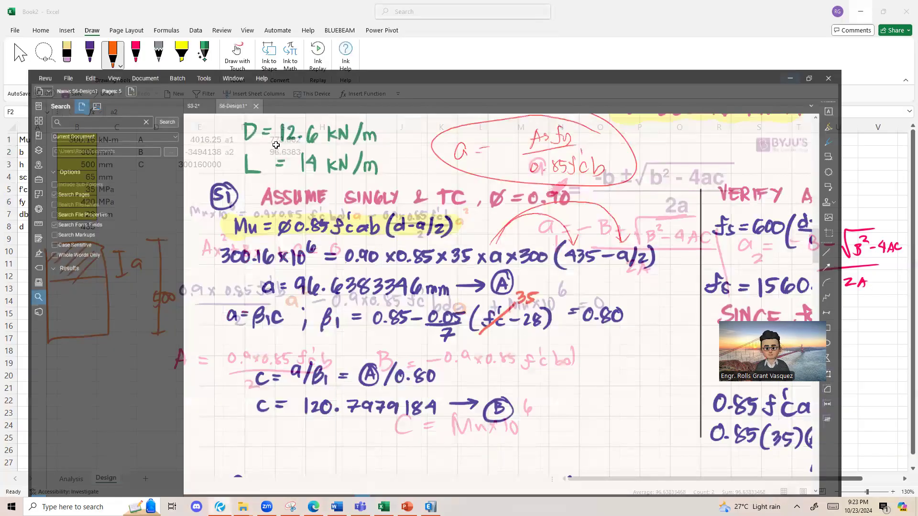
Step: Review the a2 label and its root in F2:G2 on the Design sheet in Excel
{"action": "left_click", "coordinate": [216, 175]}
{"action": "left_click", "coordinate": [239, 154]}
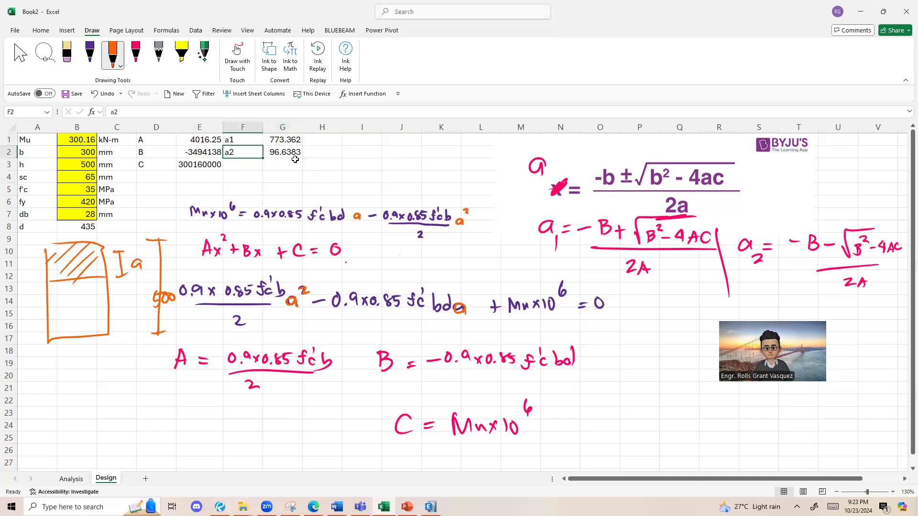
{"action": "left_click_drag", "start_coordinate": [286, 149], "coordinate": [290, 150]}
{"action": "left_click", "coordinate": [275, 167]}
{"action": "left_click_drag", "start_coordinate": [228, 150], "coordinate": [285, 152]}
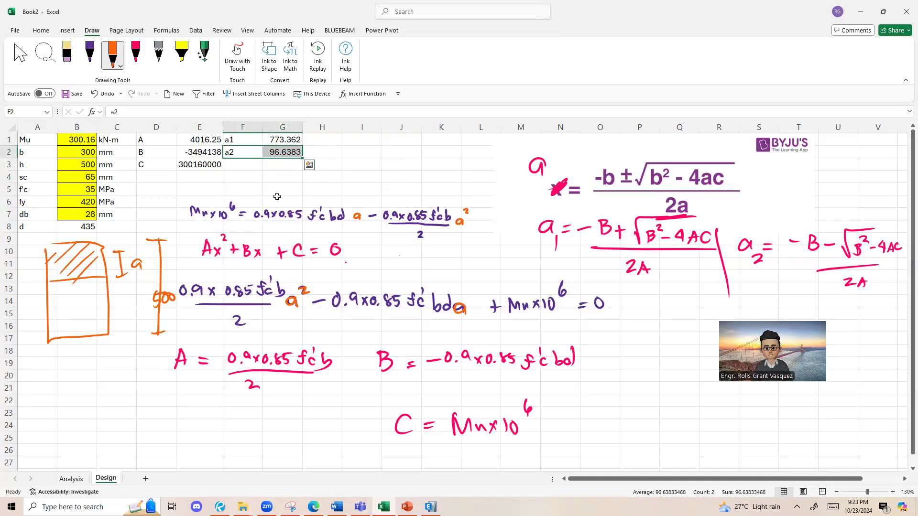
{"action": "left_click", "coordinate": [245, 199]}
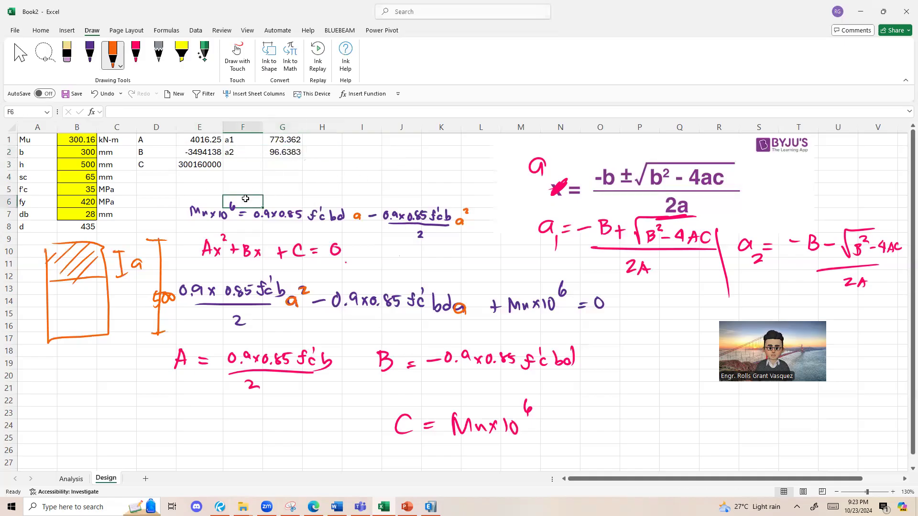
Step: Erase the beam sketch, the handwritten quadratic derivation, the A, B and C expressions and the a1 label from the Design sheet
{"action": "left_click", "coordinate": [67, 52]}
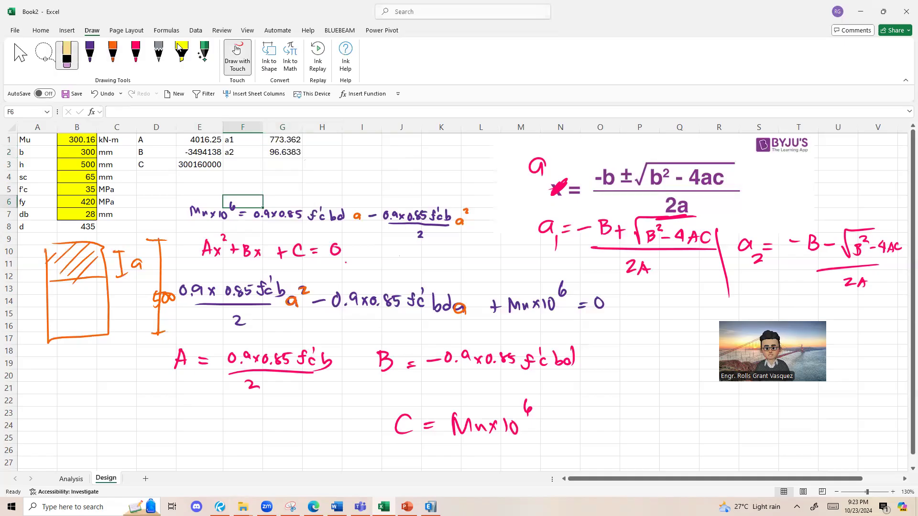
{"action": "mouse_move", "coordinate": [91, 261]}
{"action": "left_mouse_down"}
{"action": "mouse_move", "coordinate": [72, 278]}
{"action": "mouse_move", "coordinate": [51, 258]}
{"action": "mouse_move", "coordinate": [224, 215]}
{"action": "mouse_move", "coordinate": [283, 214]}
{"action": "mouse_move", "coordinate": [137, 264]}
{"action": "mouse_move", "coordinate": [295, 215]}
{"action": "mouse_move", "coordinate": [245, 357]}
{"action": "mouse_move", "coordinate": [314, 215]}
{"action": "left_mouse_up"}
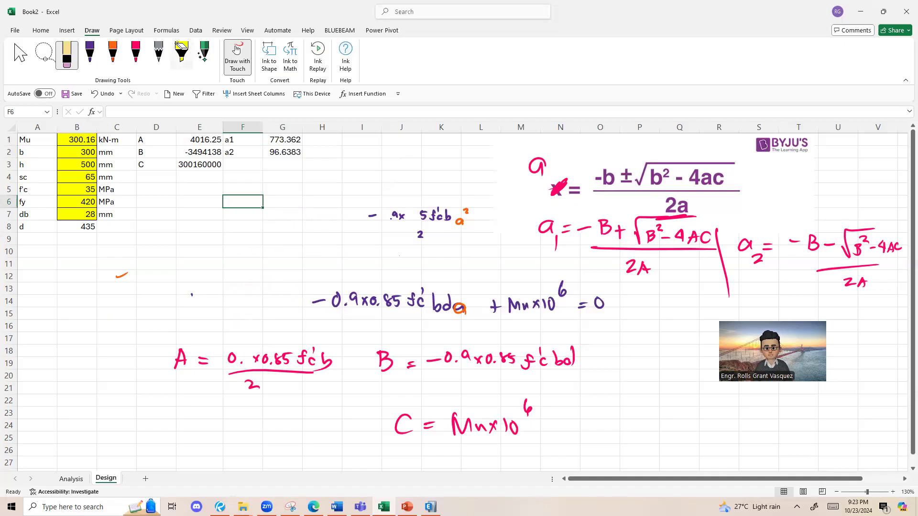
{"action": "mouse_move", "coordinate": [178, 358]}
{"action": "left_mouse_down"}
{"action": "mouse_move", "coordinate": [310, 361]}
{"action": "mouse_move", "coordinate": [411, 301]}
{"action": "mouse_move", "coordinate": [337, 300]}
{"action": "mouse_move", "coordinate": [432, 216]}
{"action": "mouse_move", "coordinate": [401, 217]}
{"action": "left_mouse_up"}
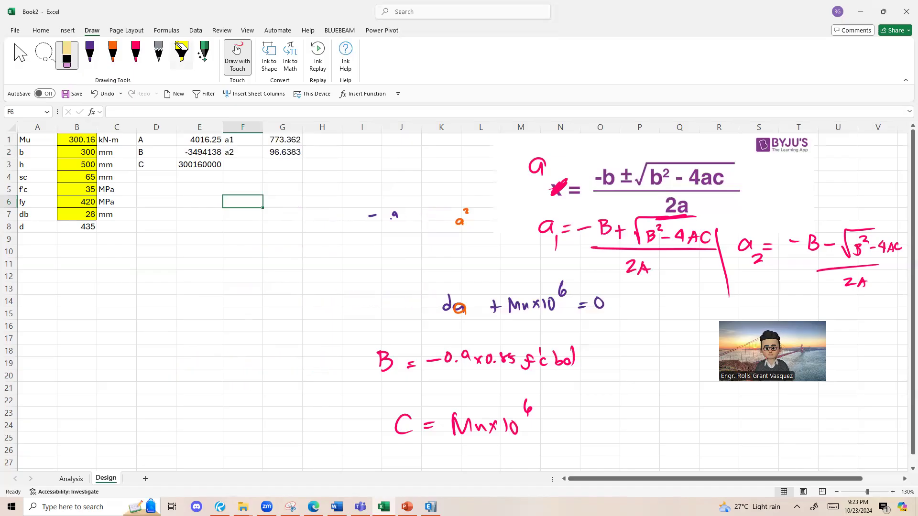
{"action": "mouse_move", "coordinate": [566, 229]}
{"action": "left_mouse_down"}
{"action": "mouse_move", "coordinate": [549, 228]}
{"action": "mouse_move", "coordinate": [537, 167]}
{"action": "left_mouse_up"}
{"action": "mouse_move", "coordinate": [459, 308]}
{"action": "left_mouse_down"}
{"action": "mouse_move", "coordinate": [581, 307]}
{"action": "mouse_move", "coordinate": [447, 304]}
{"action": "left_mouse_up"}
{"action": "left_click_drag", "start_coordinate": [387, 362], "coordinate": [571, 359]}
{"action": "mouse_move", "coordinate": [527, 407]}
{"action": "left_mouse_down"}
{"action": "mouse_move", "coordinate": [478, 427]}
{"action": "mouse_move", "coordinate": [403, 424]}
{"action": "left_mouse_up"}
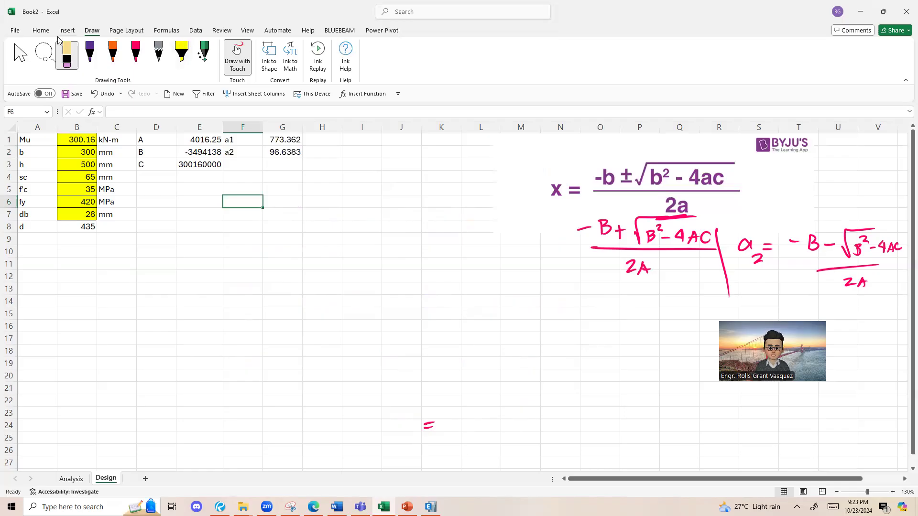
{"action": "key", "text": "Escape"}
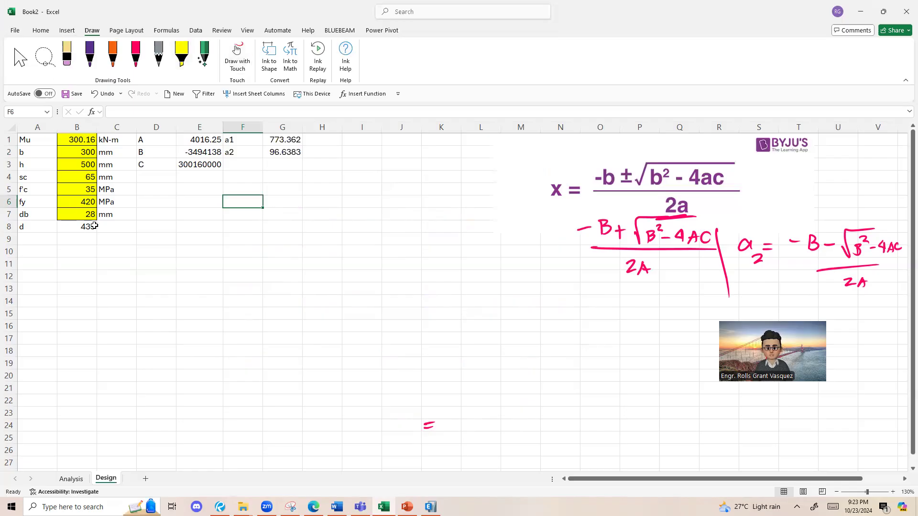
Step: Fill the calculated effective depth d in B8 with light blue
{"action": "left_click", "coordinate": [42, 33]}
{"action": "left_click", "coordinate": [76, 227]}
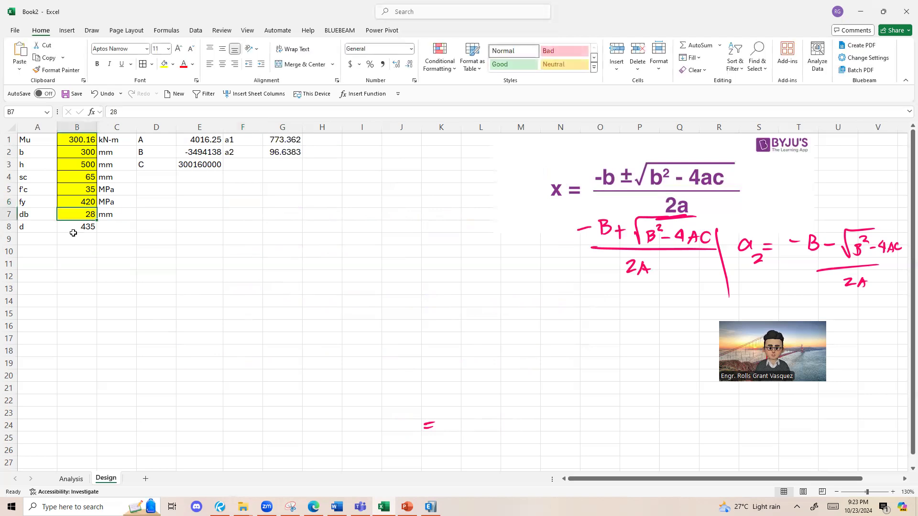
{"action": "left_click", "coordinate": [173, 64]}
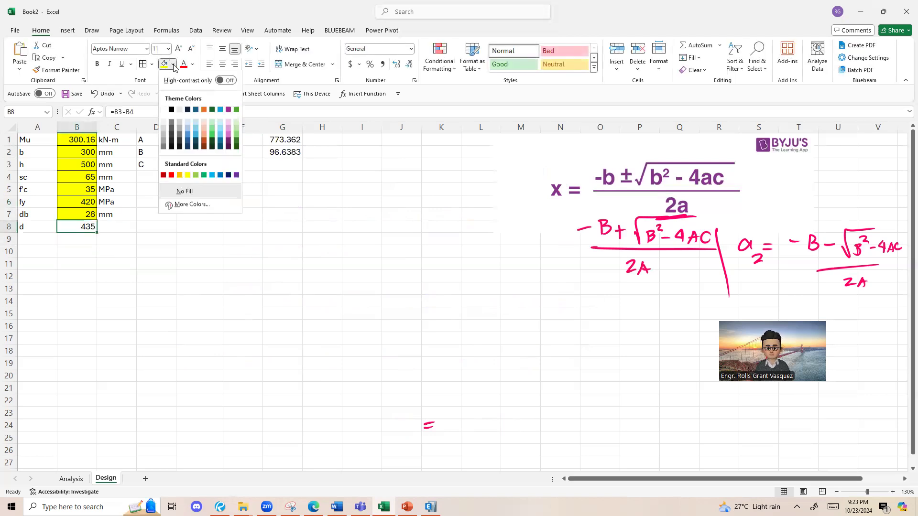
{"action": "left_click", "coordinate": [197, 117]}
{"action": "left_click", "coordinate": [199, 238]}
Step: Hide columns D and E, which hold the quadratic coefficients A, B and C
{"action": "scroll", "coordinate": [113, 181], "scroll_direction": "up", "scroll_amount": 2}
{"action": "left_click_drag", "start_coordinate": [188, 129], "coordinate": [269, 128]}
{"action": "left_click_drag", "start_coordinate": [174, 128], "coordinate": [255, 136]}
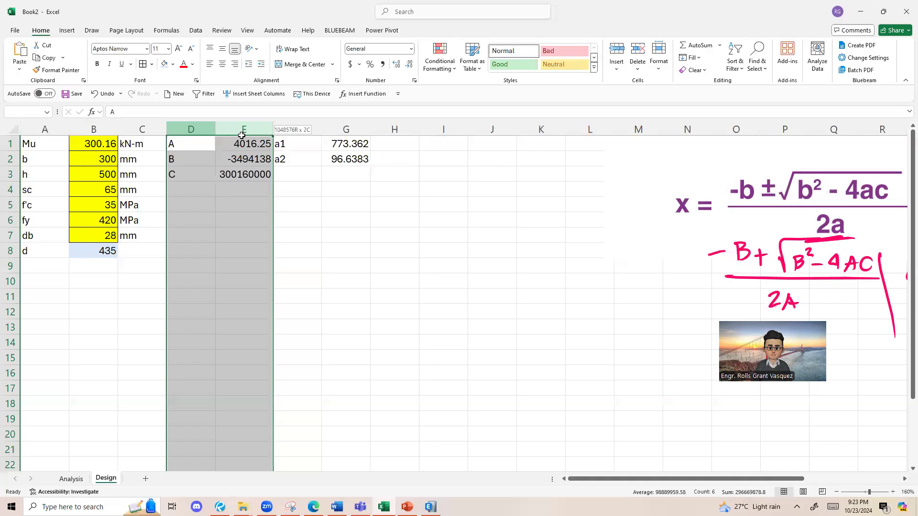
{"action": "right_click", "coordinate": [221, 178]}
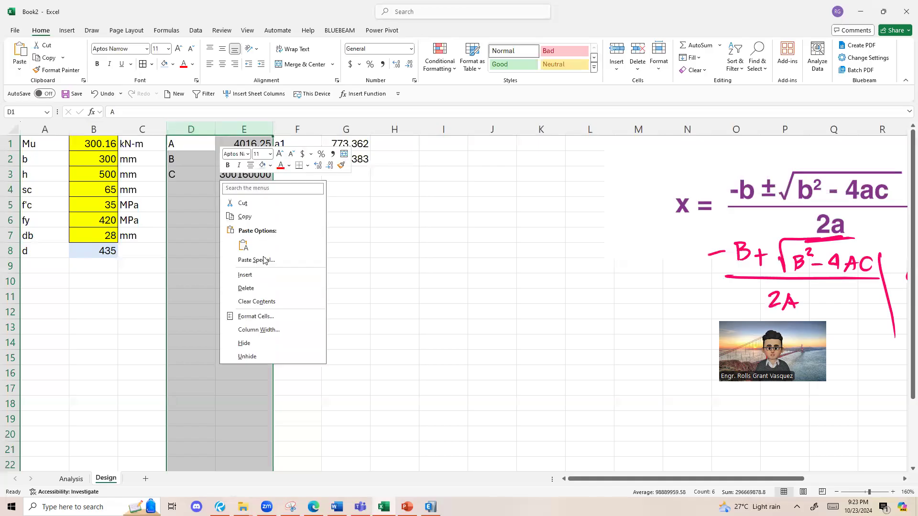
{"action": "left_click", "coordinate": [244, 343]}
{"action": "left_click", "coordinate": [337, 296]}
{"action": "scroll", "coordinate": [528, 151], "scroll_direction": "up", "scroll_amount": 2, "text": "ctrl"}
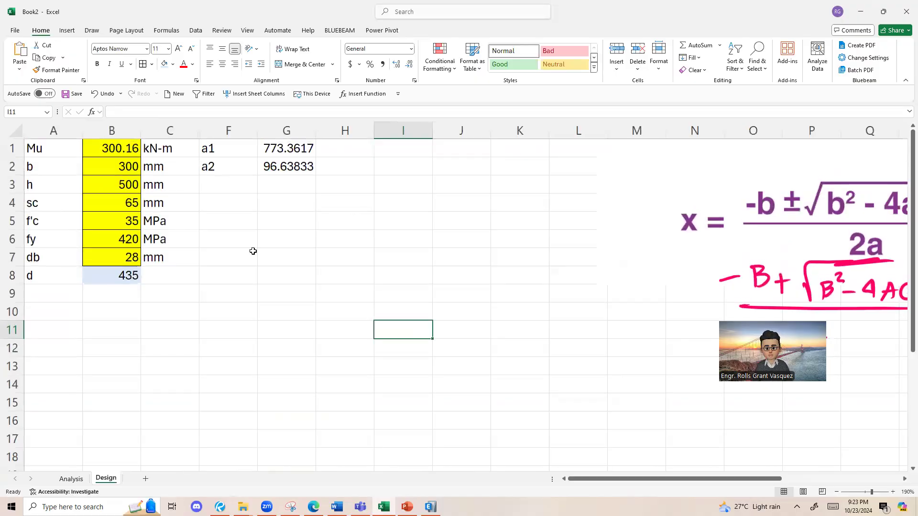
{"action": "scroll", "coordinate": [225, 189], "scroll_direction": "down", "scroll_amount": 1, "text": "ctrl"}
Step: Compare the quadratic root formulas for a1 in G1 and a2 in G2, checking the sign before the square root
{"action": "left_click", "coordinate": [241, 164]}
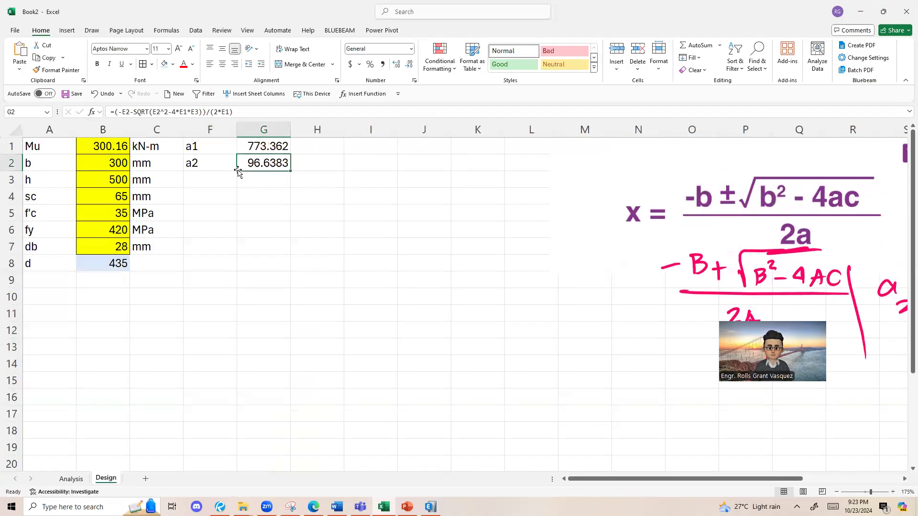
{"action": "left_click", "coordinate": [207, 150]}
{"action": "left_click", "coordinate": [275, 160]}
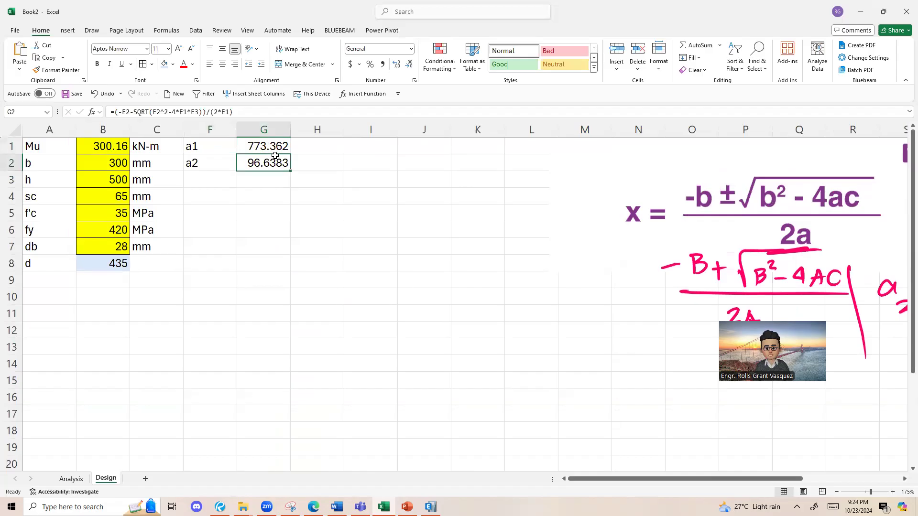
{"action": "double_click", "coordinate": [279, 150]}
{"action": "left_click_drag", "start_coordinate": [266, 146], "coordinate": [272, 145]}
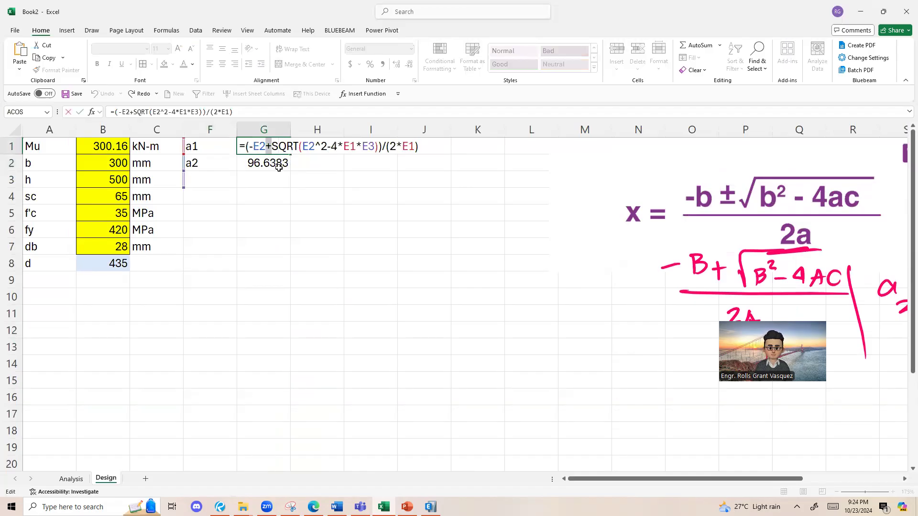
{"action": "key", "text": "Escape"}
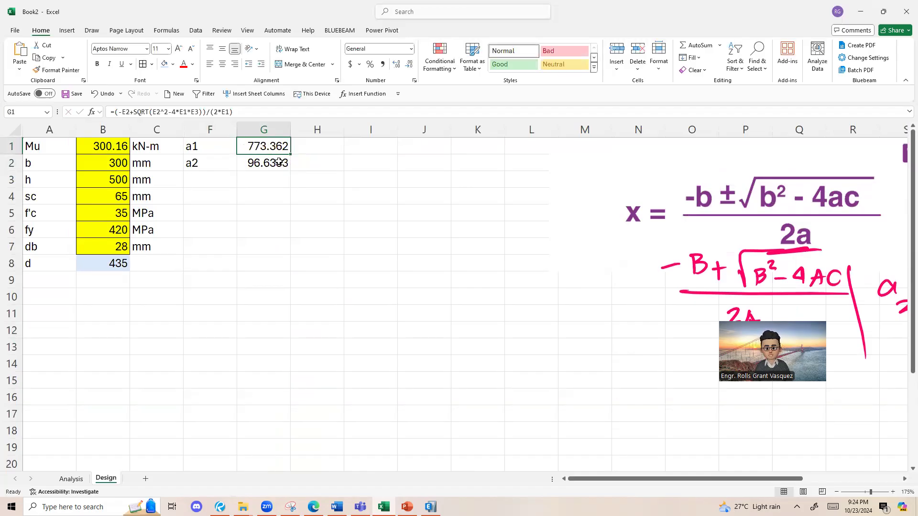
{"action": "left_click", "coordinate": [274, 162]}
{"action": "double_click", "coordinate": [272, 164]}
{"action": "left_click", "coordinate": [225, 169]}
{"action": "left_click", "coordinate": [266, 163]}
{"action": "double_click", "coordinate": [266, 164]}
{"action": "key", "text": "Escape"}
{"action": "left_click_drag", "start_coordinate": [215, 150], "coordinate": [291, 143]}
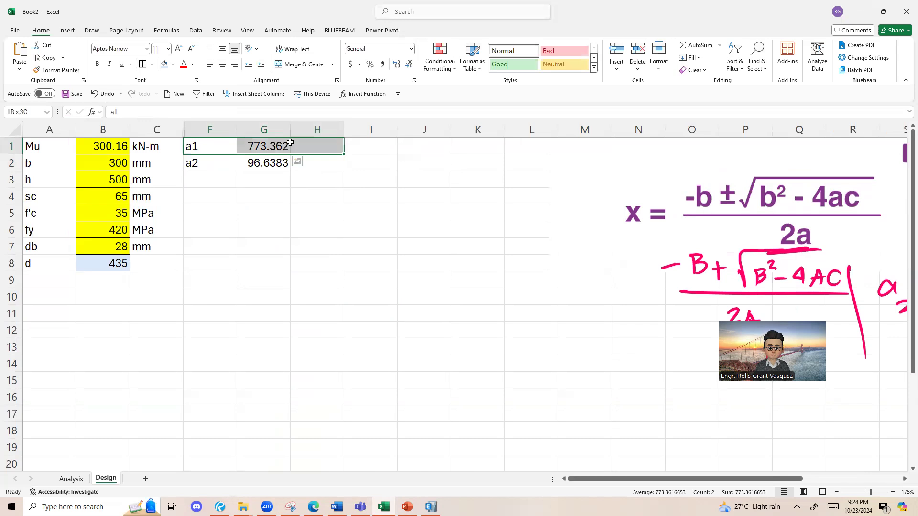
{"action": "left_click_drag", "start_coordinate": [226, 144], "coordinate": [252, 146]}
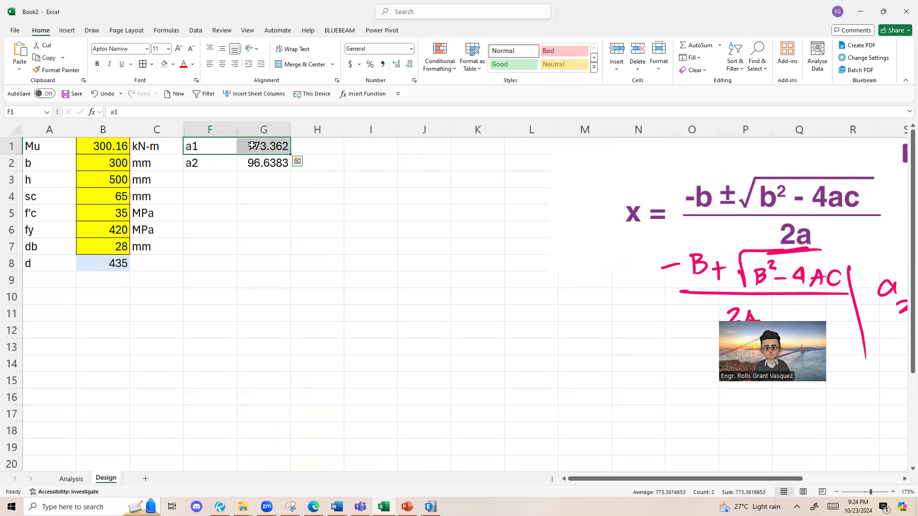
{"action": "left_click", "coordinate": [199, 161]}
{"action": "key", "text": "Right"}
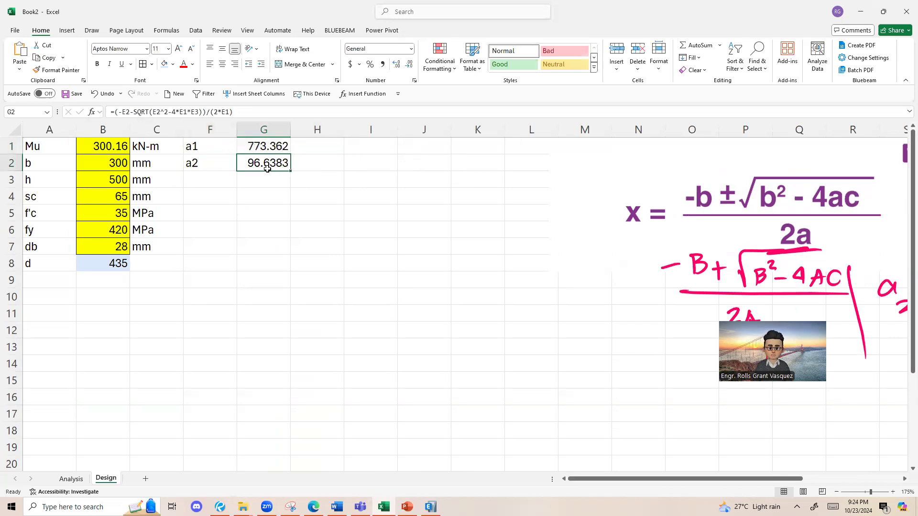
Step: Delete the a1 label and root in F1:G1 and move the a2 label and root up into row 1
{"action": "left_click_drag", "start_coordinate": [197, 150], "coordinate": [273, 151]}
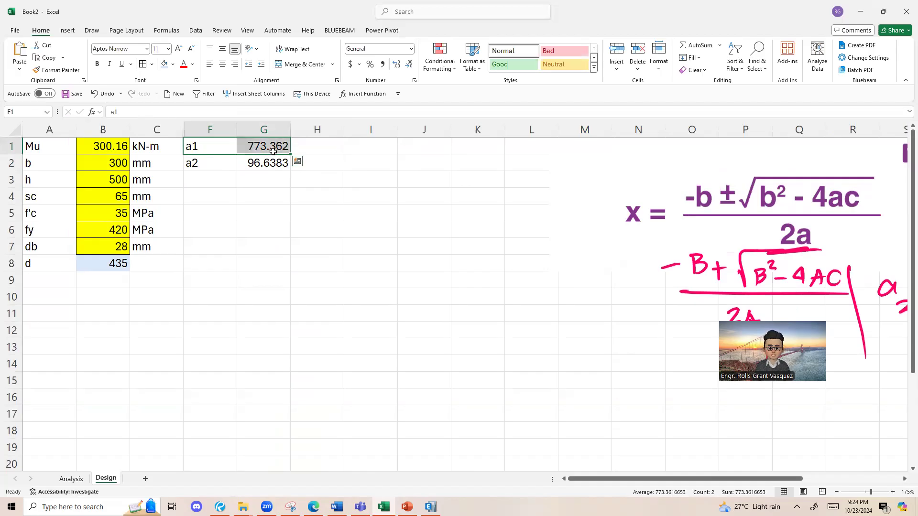
{"action": "key", "text": "Delete"}
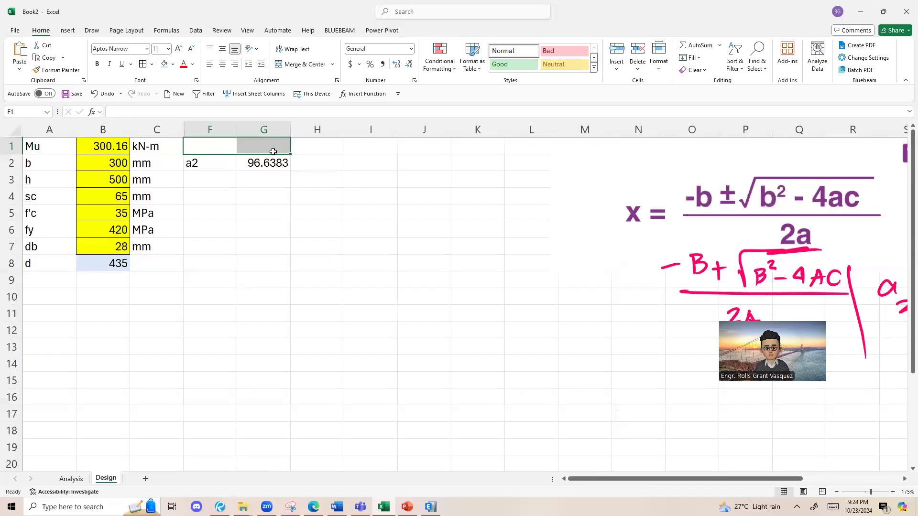
{"action": "left_click", "coordinate": [206, 168]}
{"action": "key", "text": "shift+Right"}
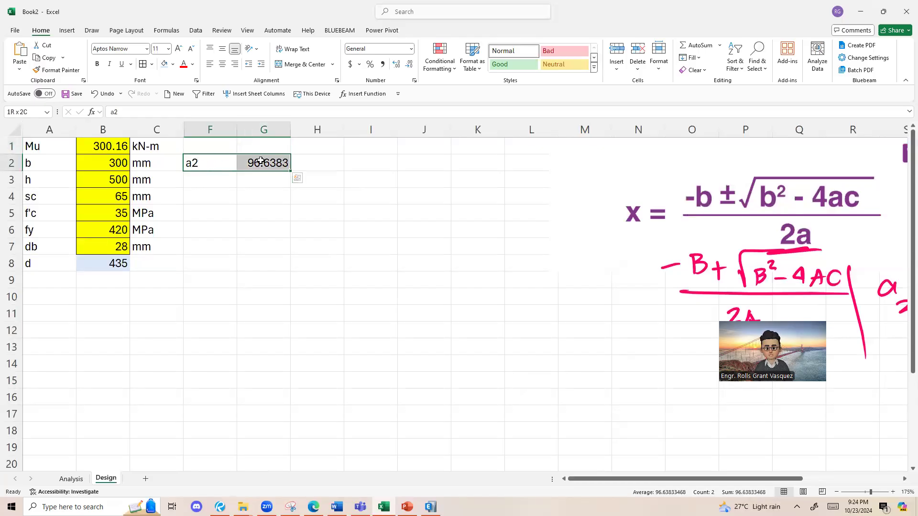
{"action": "left_click_drag", "start_coordinate": [226, 154], "coordinate": [232, 146]}
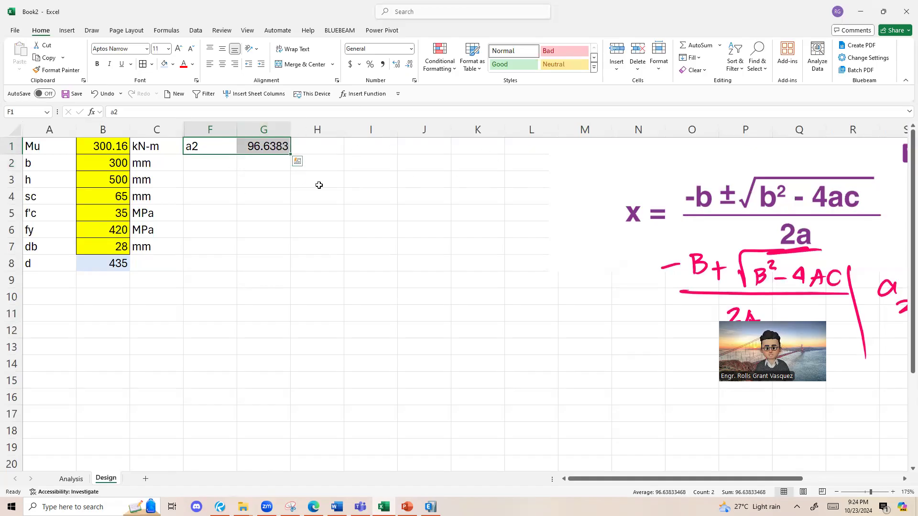
Step: Rename the label of the remaining root in F1 to a
{"action": "left_click", "coordinate": [266, 148]}
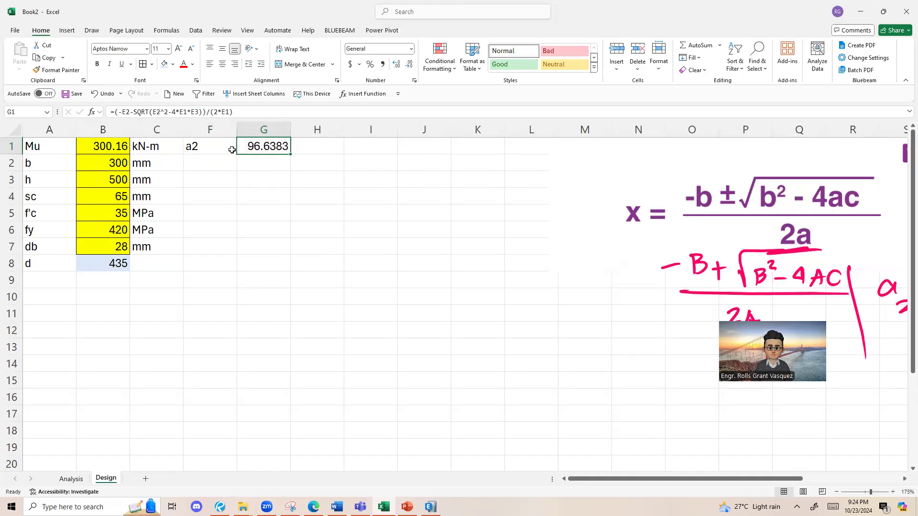
{"action": "left_click", "coordinate": [232, 150]}
{"action": "left_click", "coordinate": [279, 142]}
{"action": "left_click", "coordinate": [215, 142]}
{"action": "double_click", "coordinate": [216, 142]}
{"action": "key", "text": "BackSpace"}
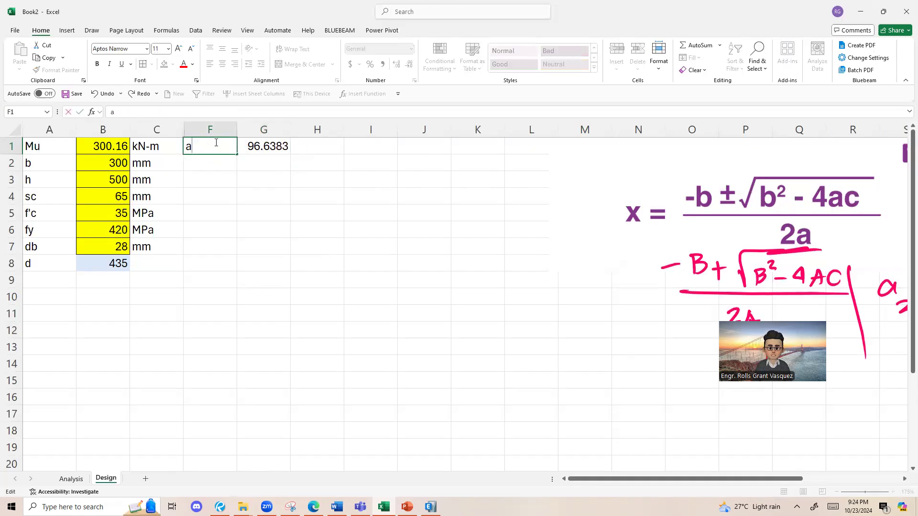
{"action": "key", "text": "Return"}
Step: Enter the unit mm in H1 for the value of a
{"action": "left_click", "coordinate": [321, 145]}
{"action": "type", "text": "n"}
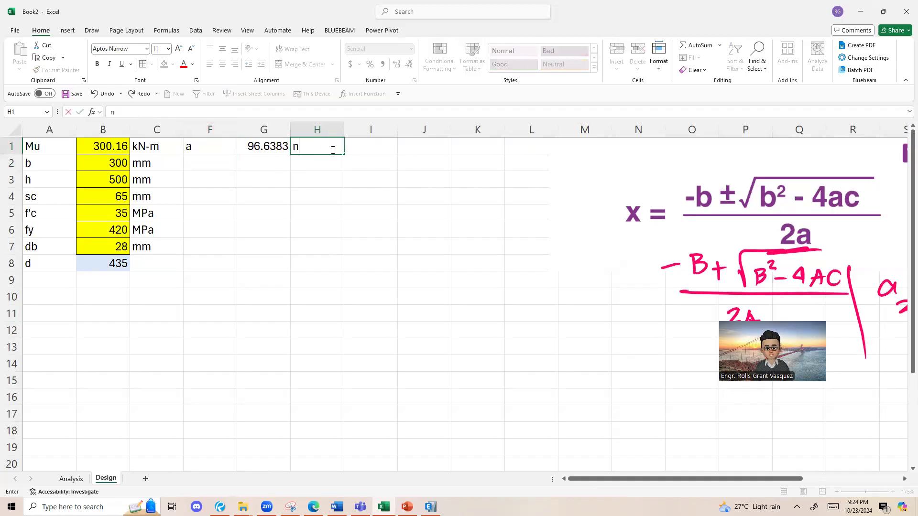
{"action": "key", "text": "BackSpace"}
{"action": "type", "text": "mm"}
{"action": "key", "text": "Return"}
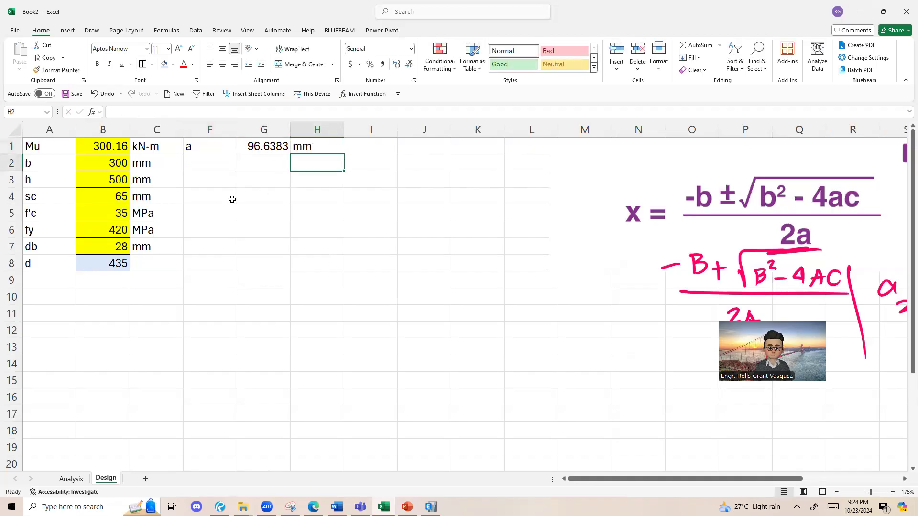
Step: Copy the β1 label and its IFS formula from D2:E2 of the Analysis sheet to F2:G2 of the Design sheet
{"action": "left_click_drag", "start_coordinate": [211, 150], "coordinate": [289, 147]}
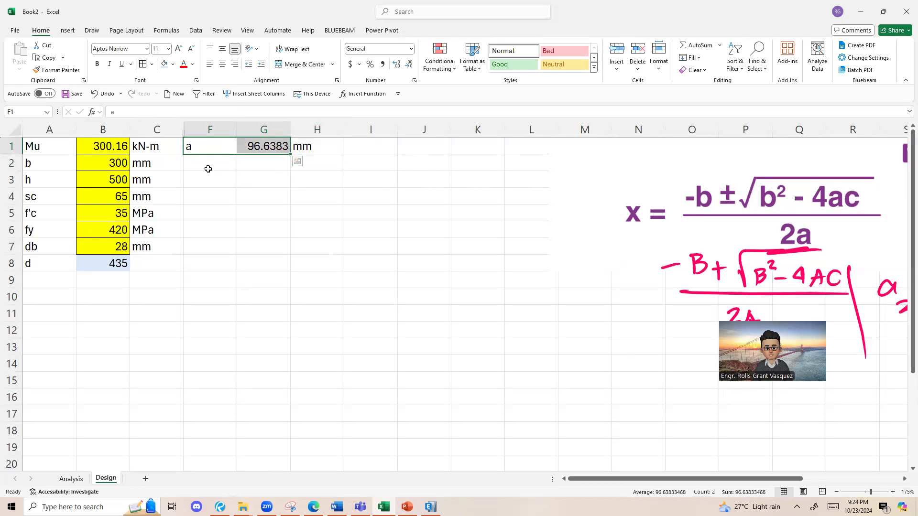
{"action": "left_click", "coordinate": [207, 168]}
{"action": "left_click", "coordinate": [67, 479]}
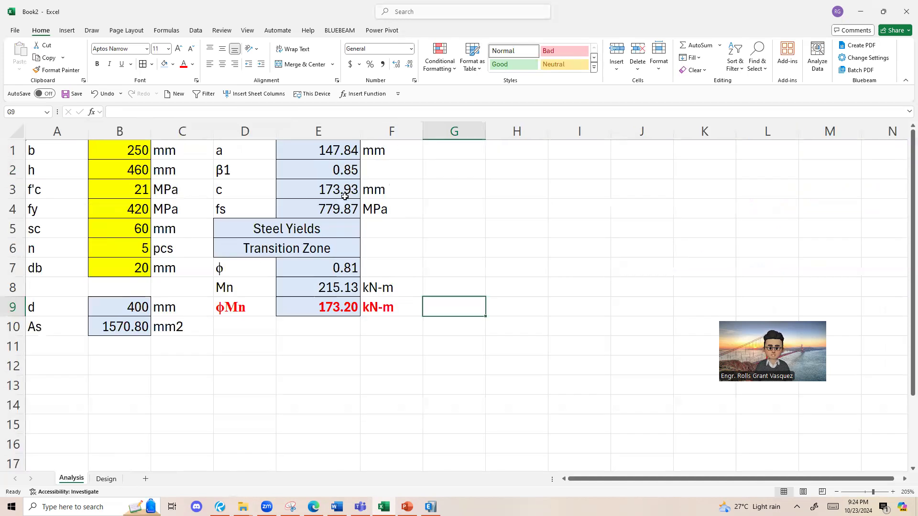
{"action": "left_click", "coordinate": [326, 174]}
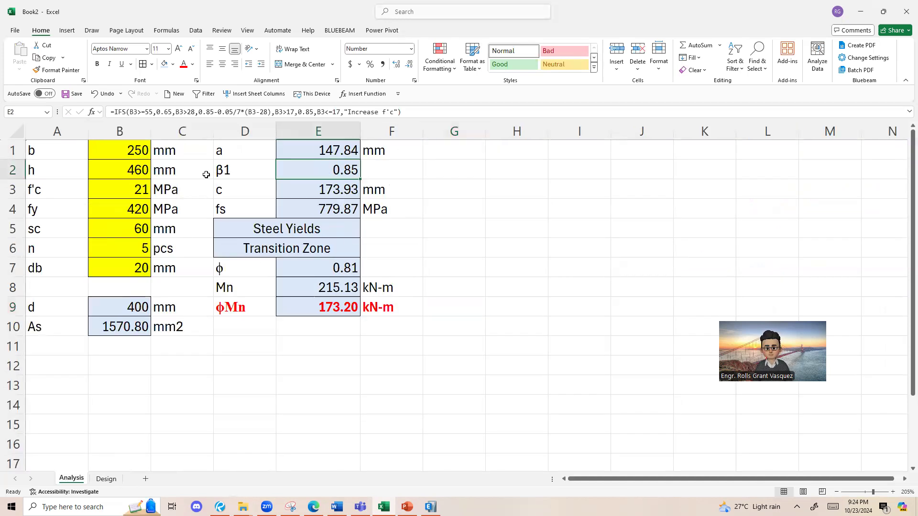
{"action": "left_click_drag", "start_coordinate": [254, 166], "coordinate": [299, 153]}
{"action": "left_click", "coordinate": [334, 168]}
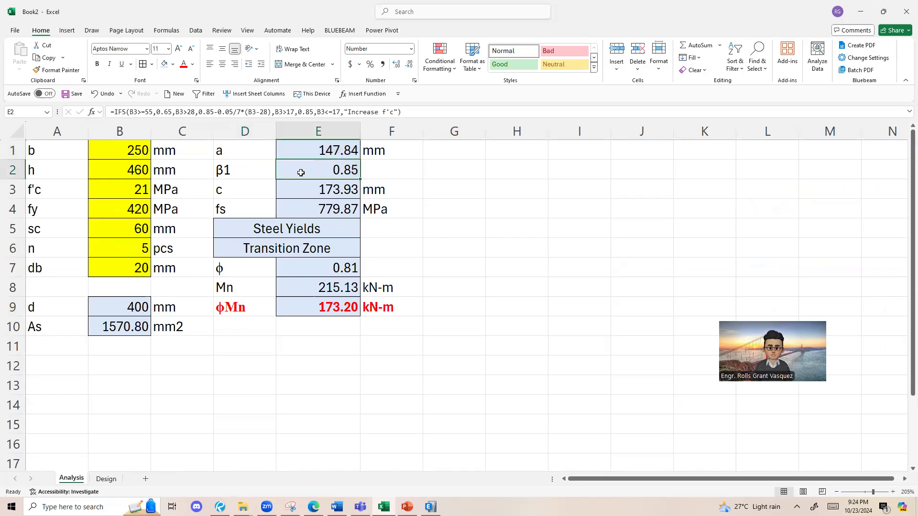
{"action": "left_click", "coordinate": [249, 169]}
{"action": "left_click_drag", "start_coordinate": [249, 170], "coordinate": [321, 172]}
{"action": "key", "text": "ctrl+c"}
{"action": "left_click", "coordinate": [106, 479]}
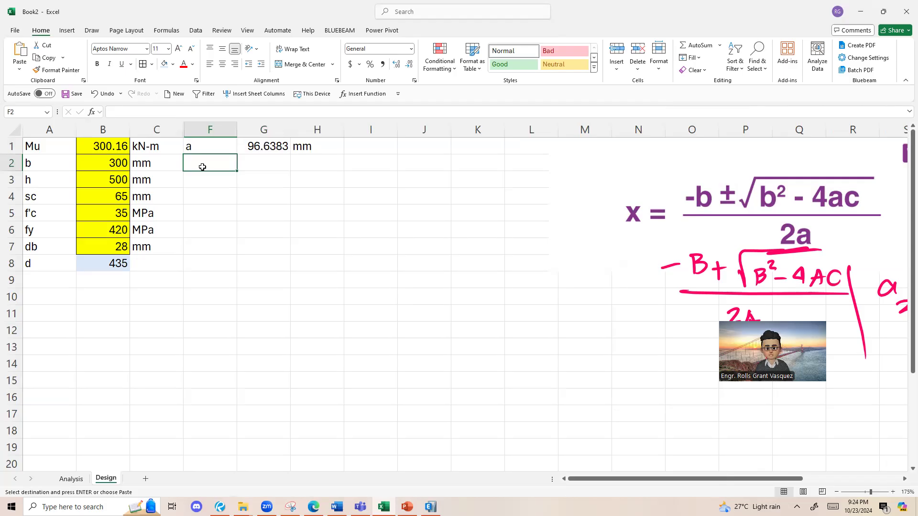
{"action": "key", "text": "ctrl+v"}
Step: Compare the f'c cell references in the pasted β1 formula in Design G2 with the original formula in Analysis E2
{"action": "left_click", "coordinate": [267, 165]}
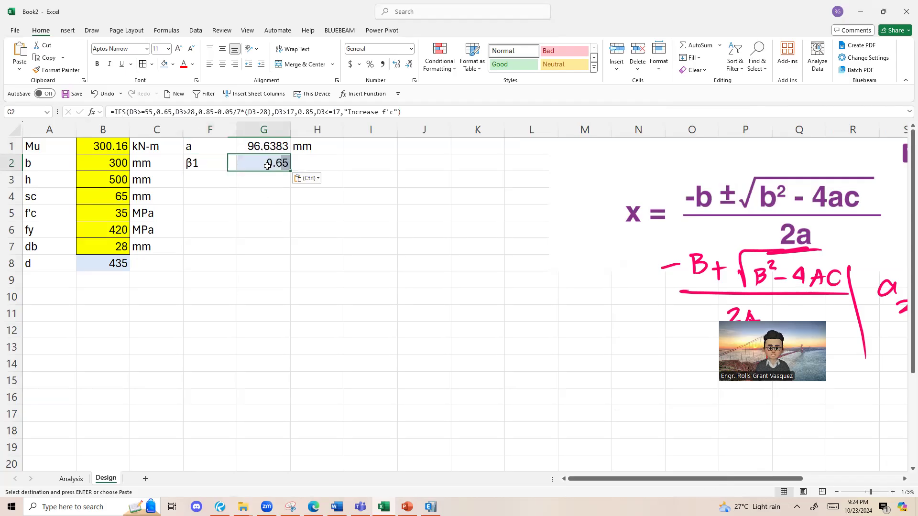
{"action": "double_click", "coordinate": [268, 164]}
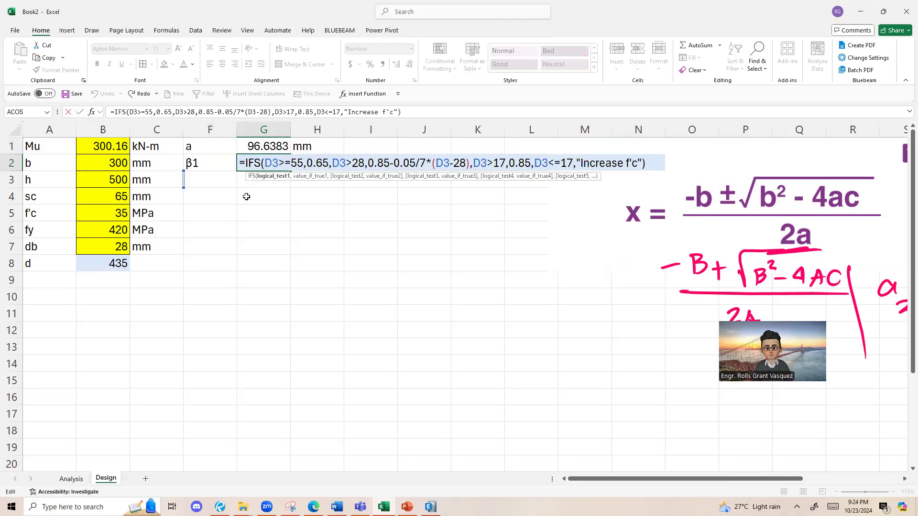
{"action": "key", "text": "Escape"}
{"action": "key", "text": "F2"}
{"action": "left_click", "coordinate": [270, 167]}
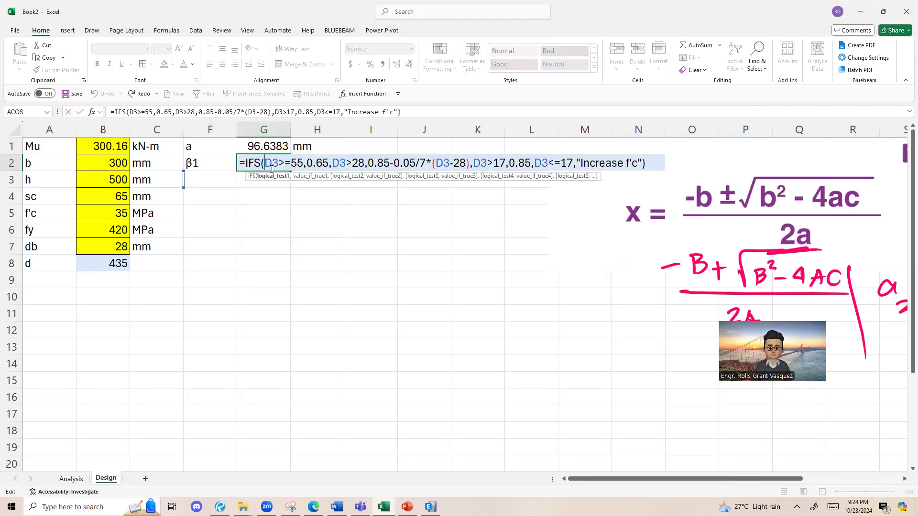
{"action": "key", "text": "Escape"}
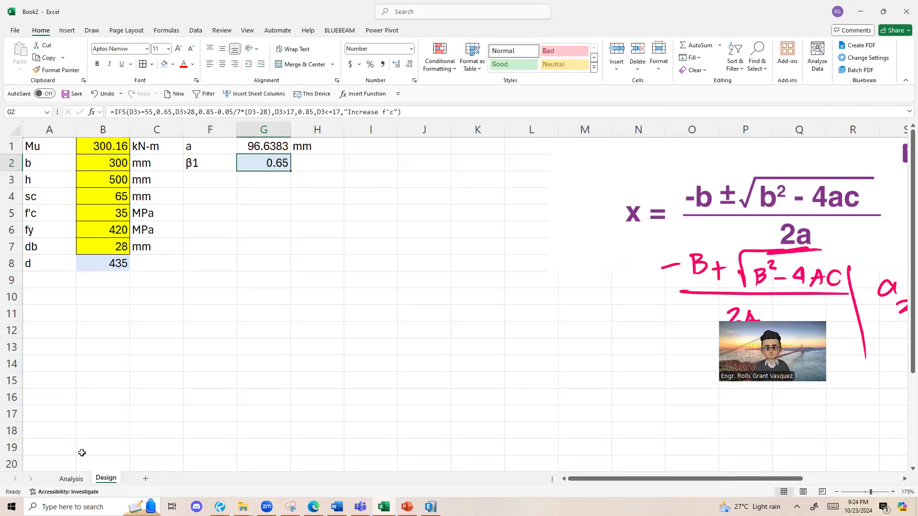
{"action": "left_click", "coordinate": [71, 478]}
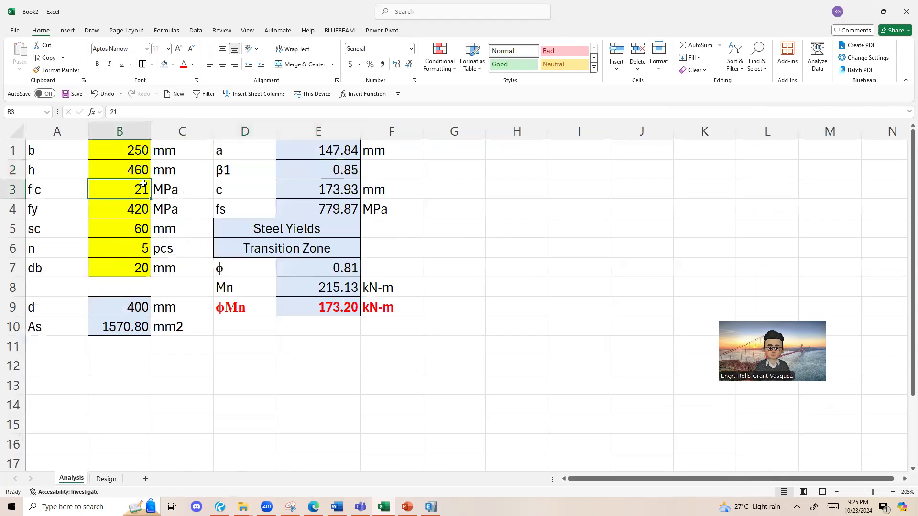
{"action": "left_click", "coordinate": [346, 165]}
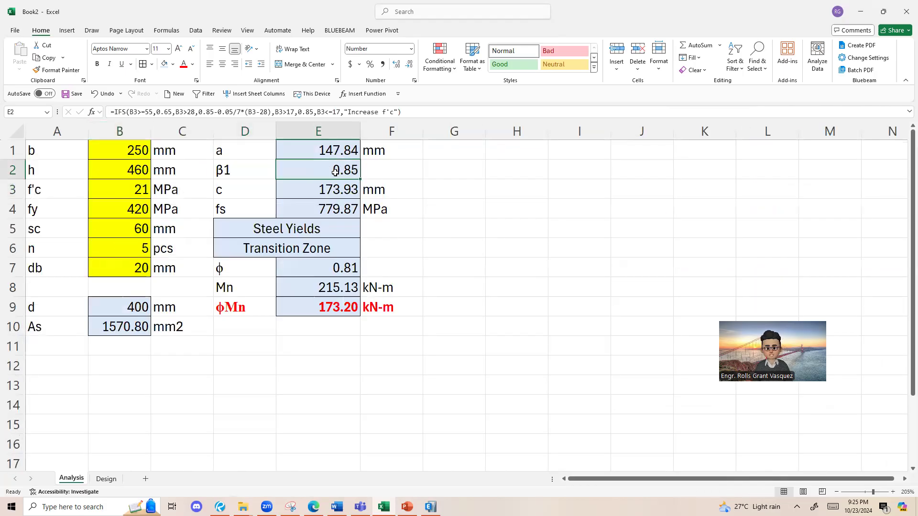
{"action": "double_click", "coordinate": [337, 170]}
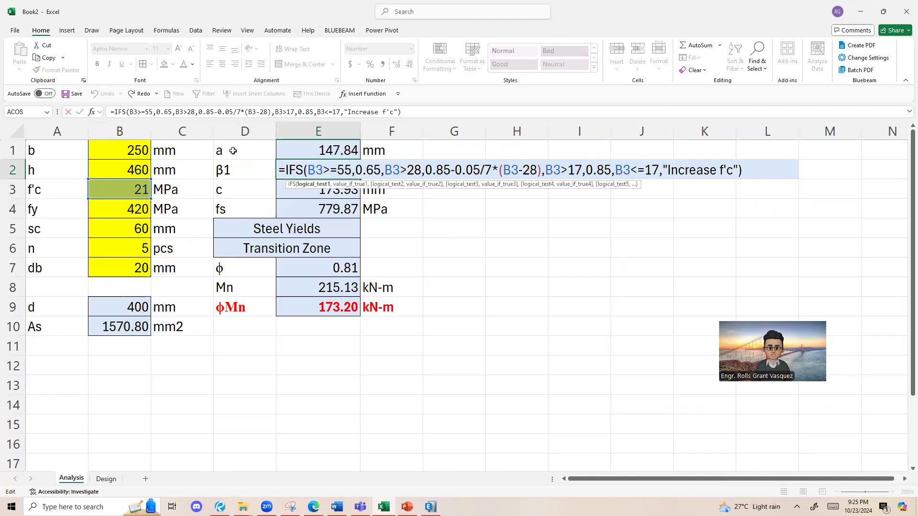
Step: In the β1 formula in Design G2, replace the D3 references in the >=55 and >28 conditions with the f'c cell B5
{"action": "key", "text": "Return"}
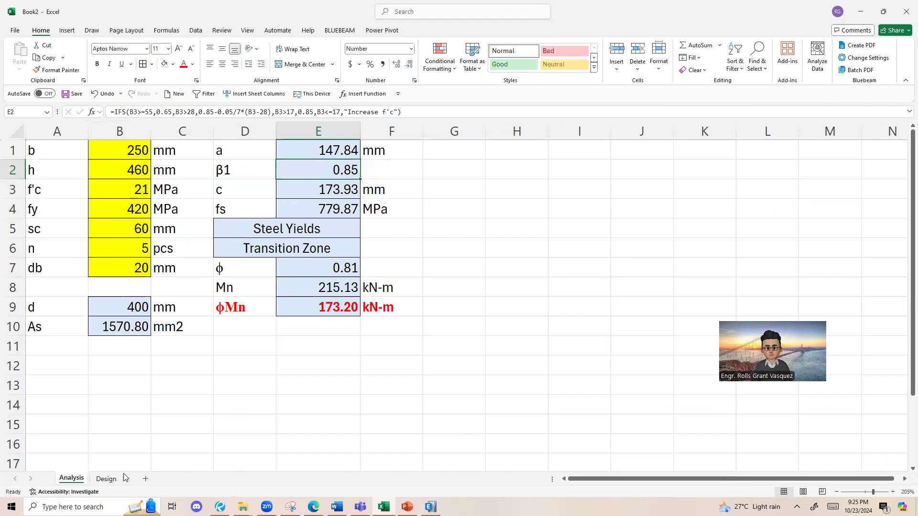
{"action": "left_click", "coordinate": [106, 479]}
{"action": "double_click", "coordinate": [265, 168]}
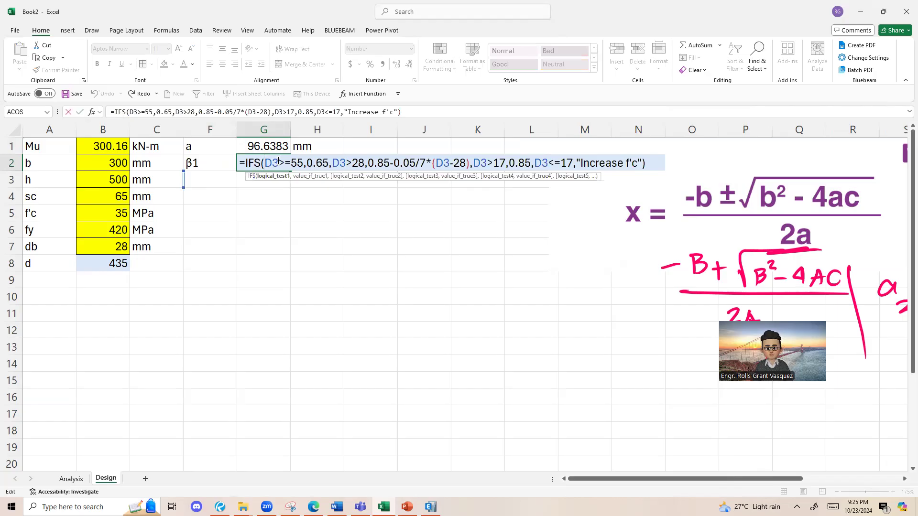
{"action": "left_click_drag", "start_coordinate": [279, 162], "coordinate": [265, 163]}
{"action": "key", "text": "Delete"}
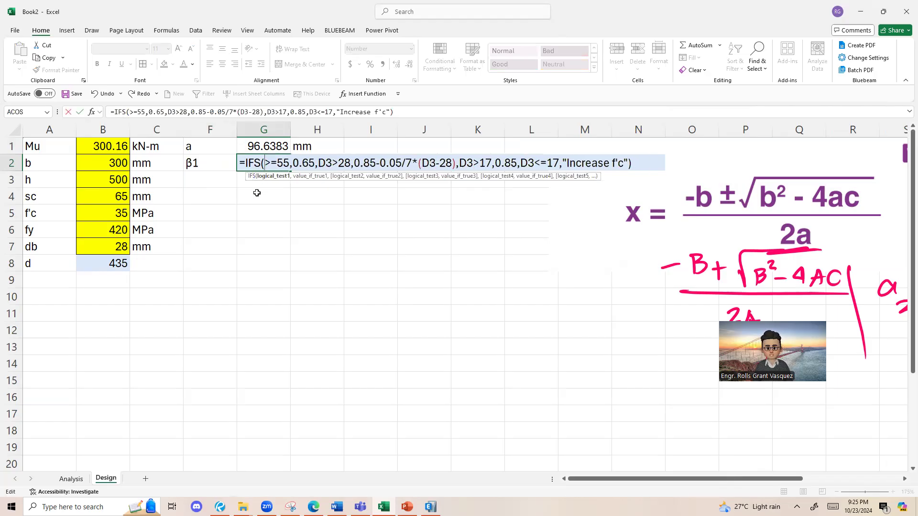
{"action": "left_click", "coordinate": [106, 210]}
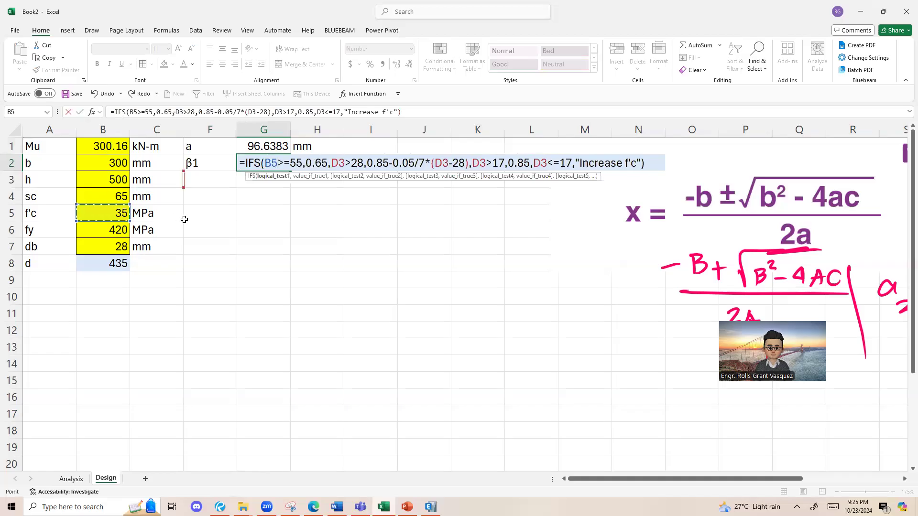
{"action": "left_click_drag", "start_coordinate": [344, 164], "coordinate": [332, 163]}
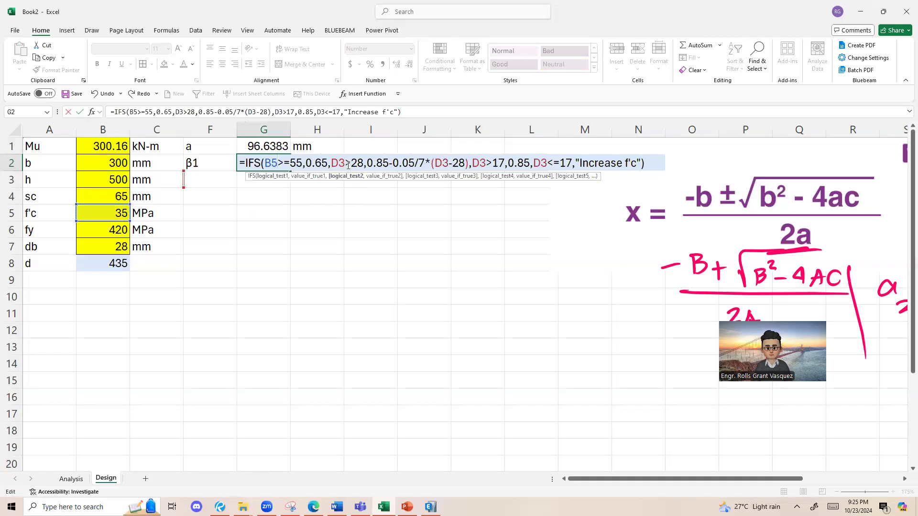
{"action": "key", "text": "Delete"}
{"action": "left_click", "coordinate": [112, 214]}
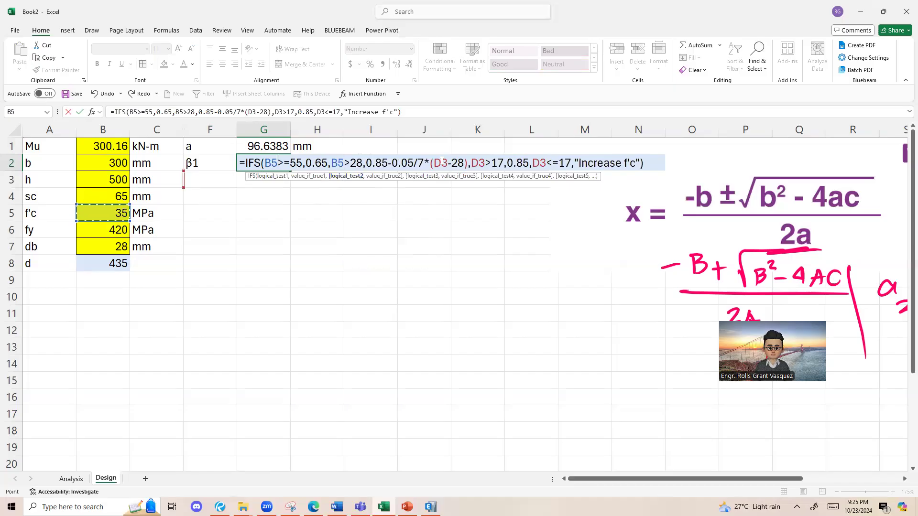
Step: Replace the remaining D3 references in the β1 formula, in the (D3-28) term and the >17 and <=17 conditions, with B5
{"action": "left_click_drag", "start_coordinate": [438, 161], "coordinate": [471, 163]}
{"action": "key", "text": "Delete"}
{"action": "left_click", "coordinate": [119, 215]}
{"action": "key", "text": "Delete"}
{"action": "left_click", "coordinate": [96, 216]}
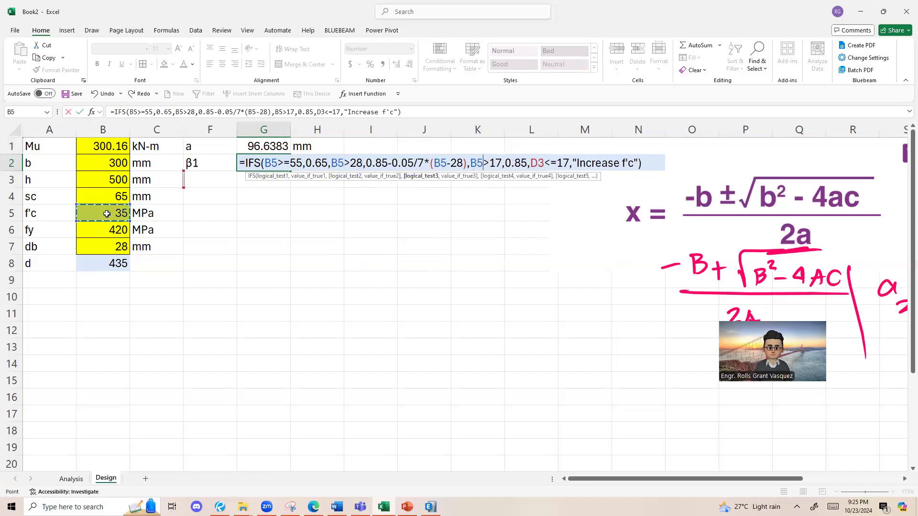
{"action": "left_click_drag", "start_coordinate": [548, 164], "coordinate": [531, 163]}
{"action": "key", "text": "Delete"}
{"action": "left_click", "coordinate": [121, 217]}
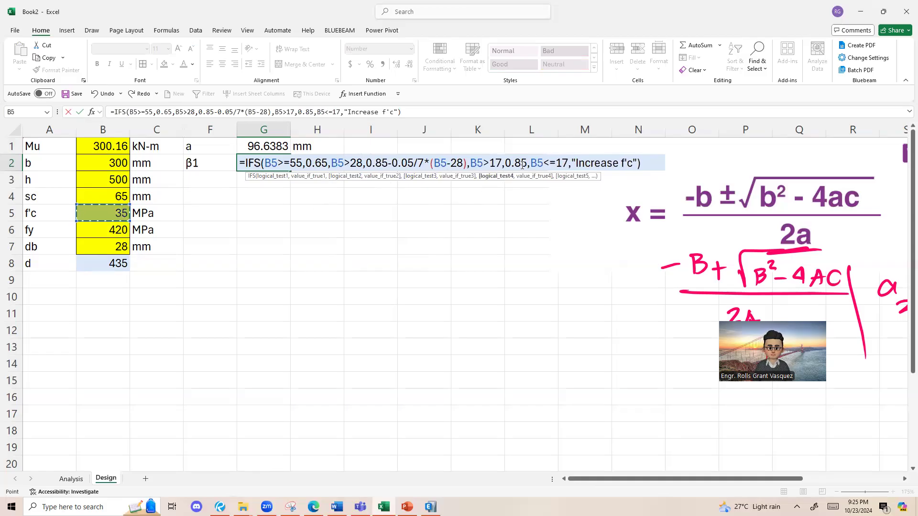
{"action": "key", "text": "Return"}
{"action": "key", "text": "Up"}
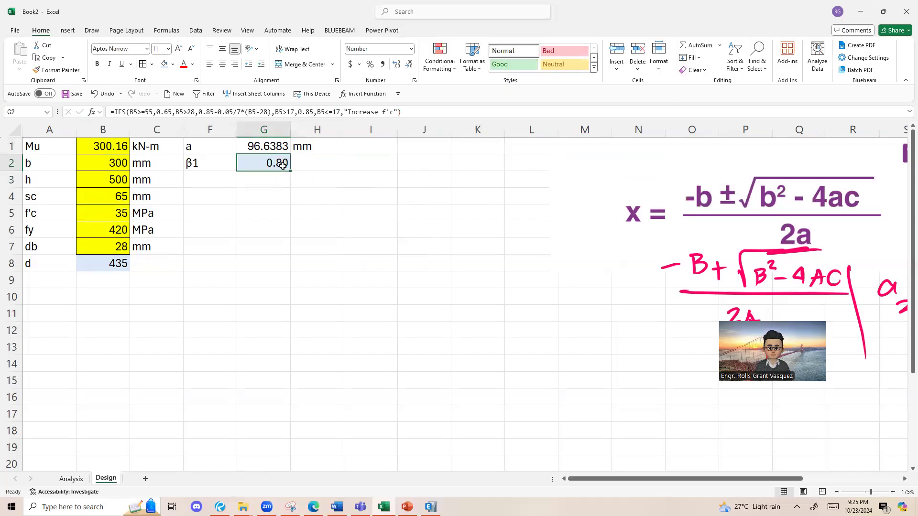
Step: Label F3 as c and calculate it in G3 as a divided by β1 with =G1/G2
{"action": "left_click", "coordinate": [209, 192]}
{"action": "left_click", "coordinate": [213, 178]}
{"action": "type", "text": "c"}
{"action": "left_click", "coordinate": [273, 182]}
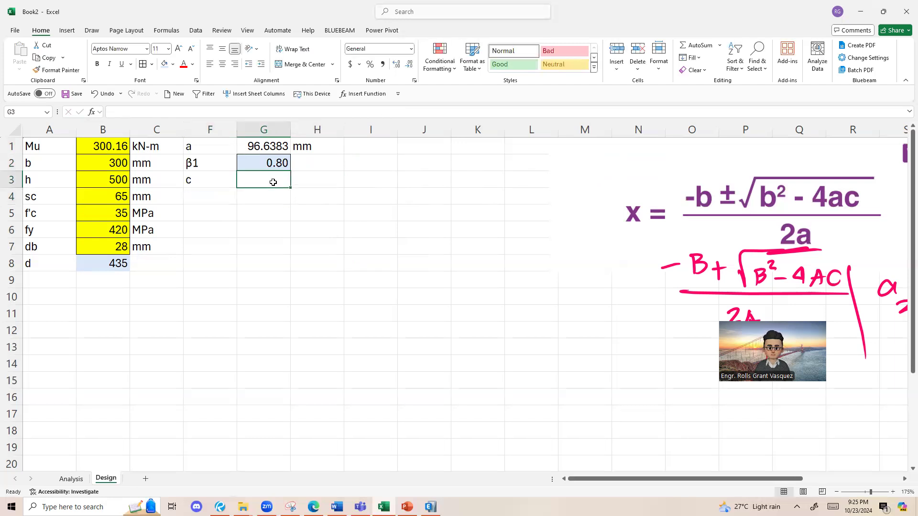
{"action": "type", "text": "="}
{"action": "left_click", "coordinate": [273, 146]}
{"action": "type", "text": "/"}
{"action": "left_click", "coordinate": [280, 163]}
{"action": "type", "text": "\\"}
{"action": "key", "text": "BackSpace"}
{"action": "key", "text": "Return"}
Step: Label F4 as fs and calculate the steel stress in G4 with =600*(B8-G3)/G3
{"action": "left_click", "coordinate": [211, 199]}
{"action": "type", "text": "fs"}
{"action": "left_click", "coordinate": [253, 196]}
{"action": "type", "text": "=600*("}
{"action": "left_click", "coordinate": [115, 264]}
{"action": "type", "text": "-"}
{"action": "left_click", "coordinate": [277, 181]}
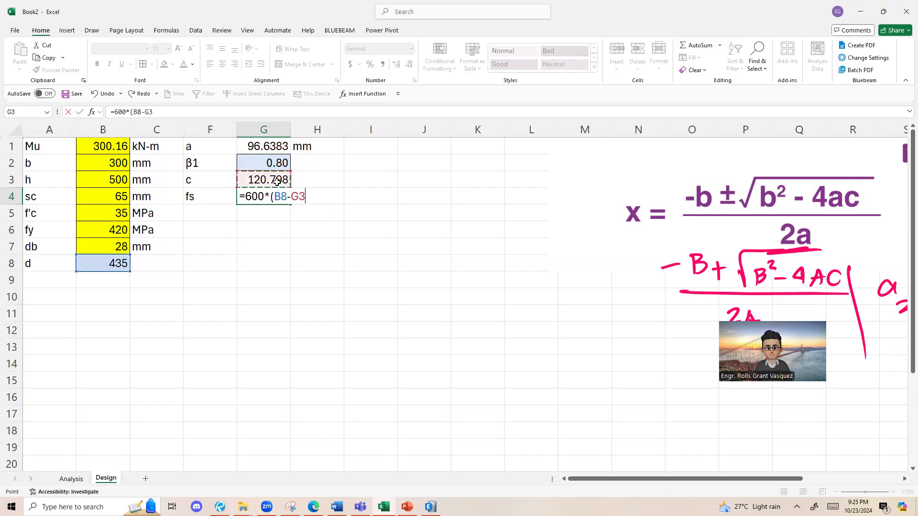
{"action": "type", "text": ")/"}
{"action": "left_click", "coordinate": [277, 182]}
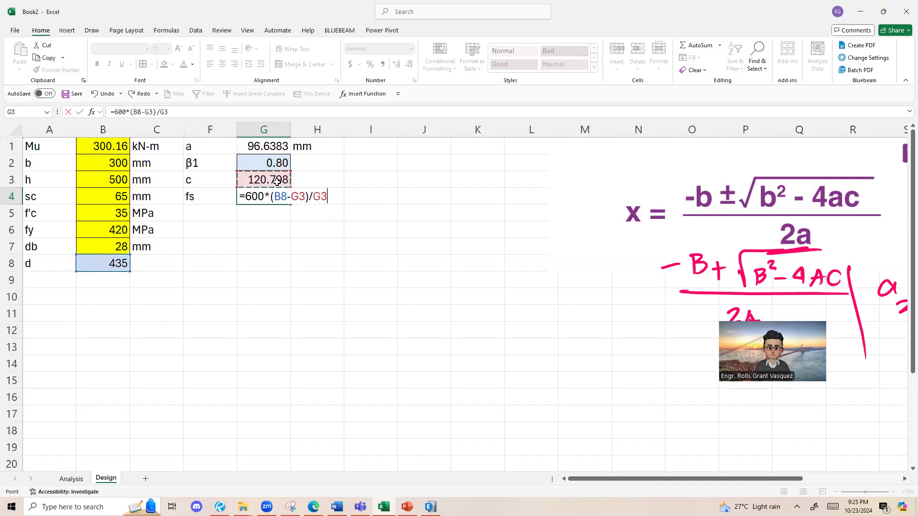
{"action": "key", "text": "Return"}
{"action": "left_click", "coordinate": [267, 198]}
Step: Enter the reinforcement check =IF(G4>=1000,"Singly Reinforced","Doubly Reinforced") in F5
{"action": "left_click", "coordinate": [196, 214]}
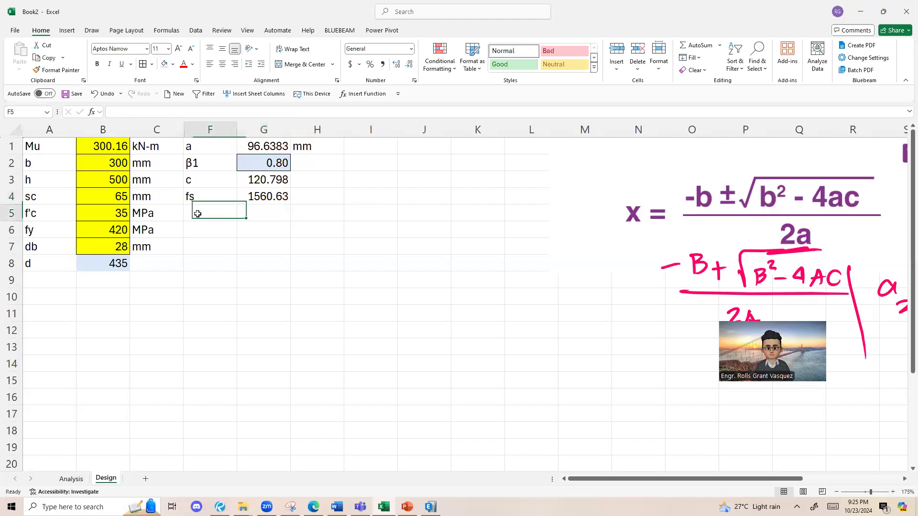
{"action": "type", "text": "="}
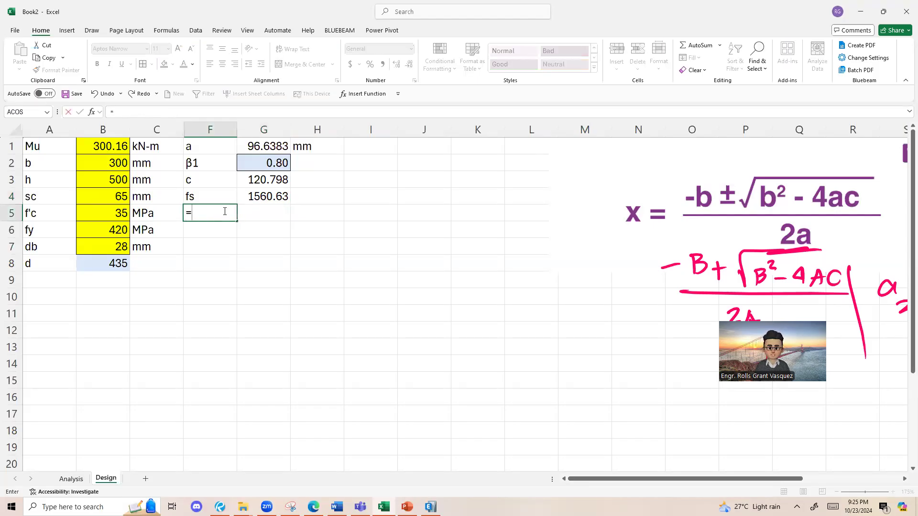
{"action": "type", "text": "if("}
{"action": "left_click", "coordinate": [264, 194]}
{"action": "type", "text": ">=1000m"}
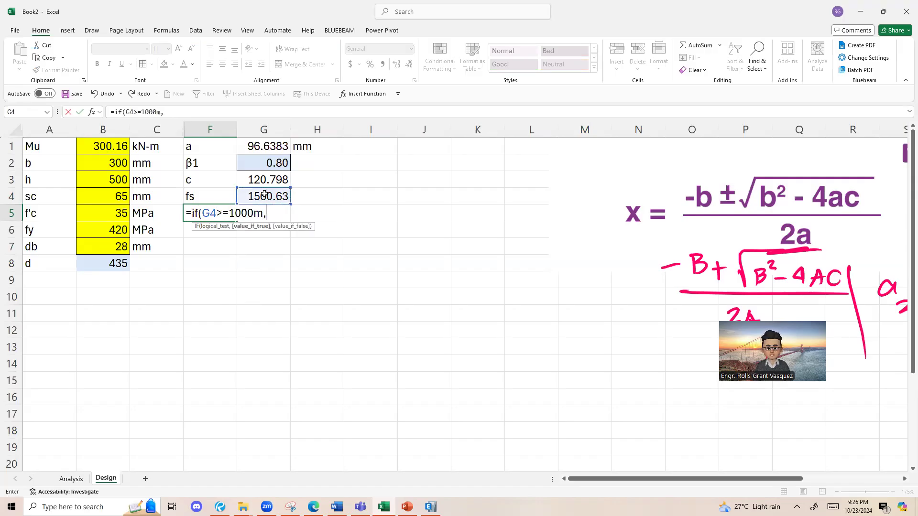
{"action": "key", "text": "BackSpace"}
{"action": "type", "text": ",\"Singly Reinforced"}
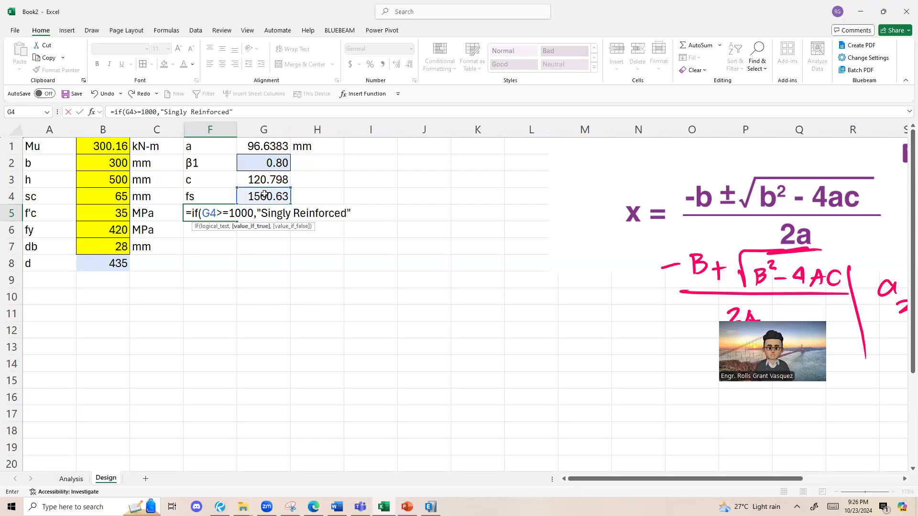
{"action": "type", "text": "\","}
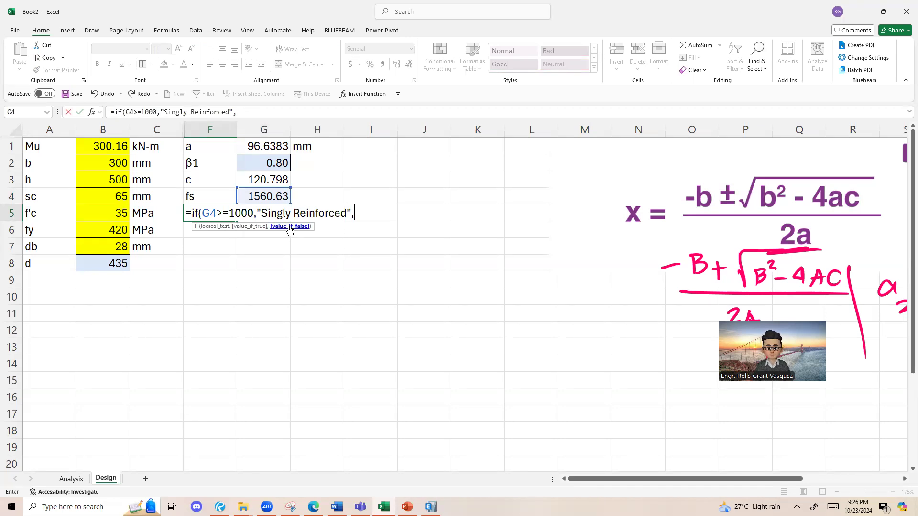
{"action": "type", "text": "\"Doubly Reinforced"}
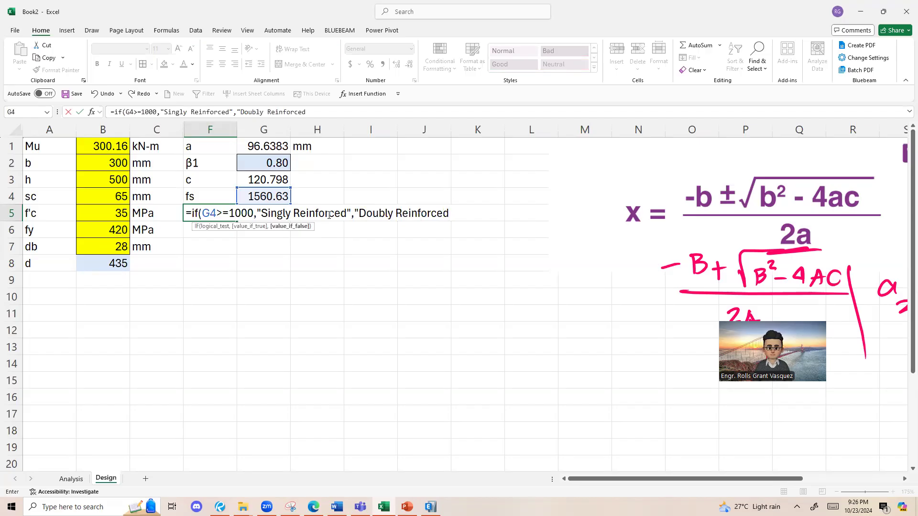
{"action": "type", "text": "\")"}
{"action": "key", "text": "Return"}
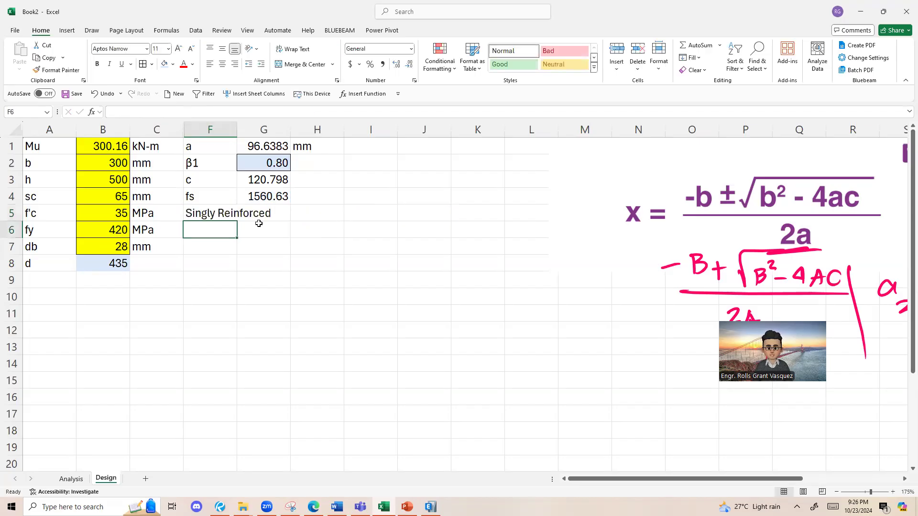
{"action": "left_click", "coordinate": [241, 215]}
{"action": "left_click", "coordinate": [203, 221]}
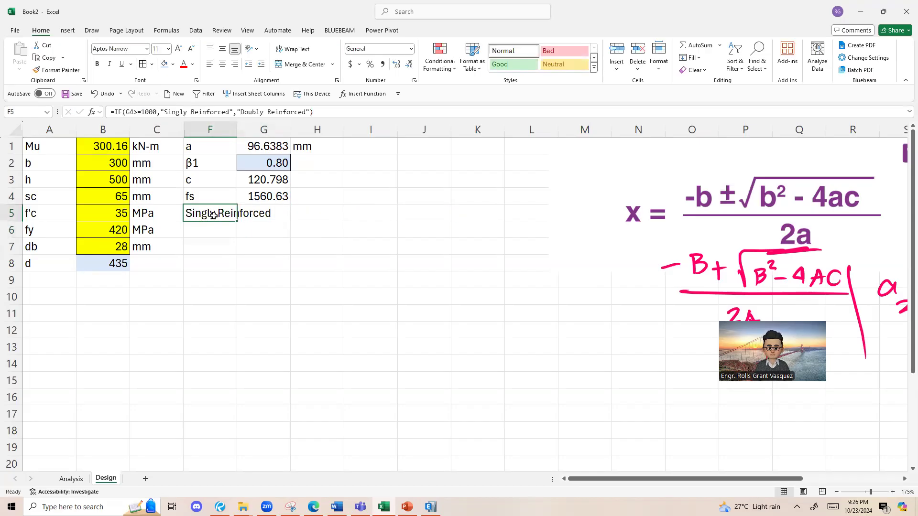
Step: Set Mu in B1 to 500 kN-m to test the reinforcement check in F5
{"action": "left_click", "coordinate": [117, 148]}
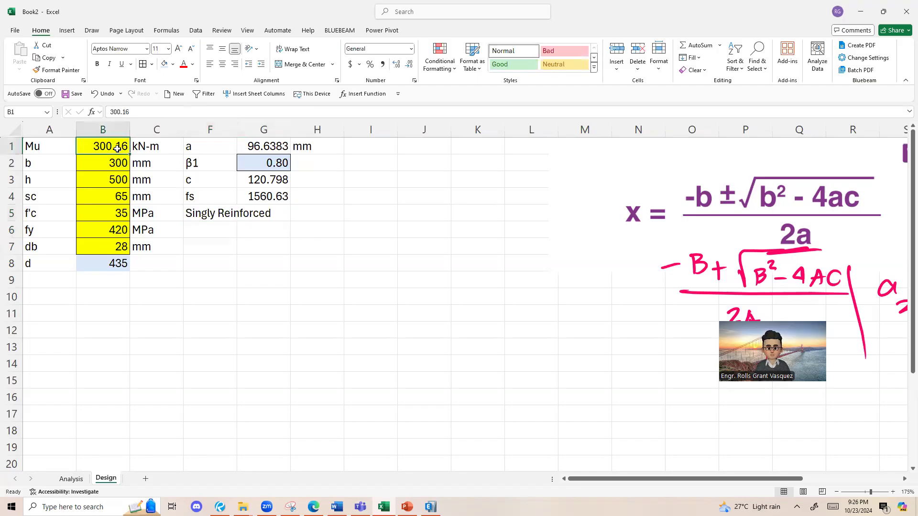
{"action": "type", "text": "500"}
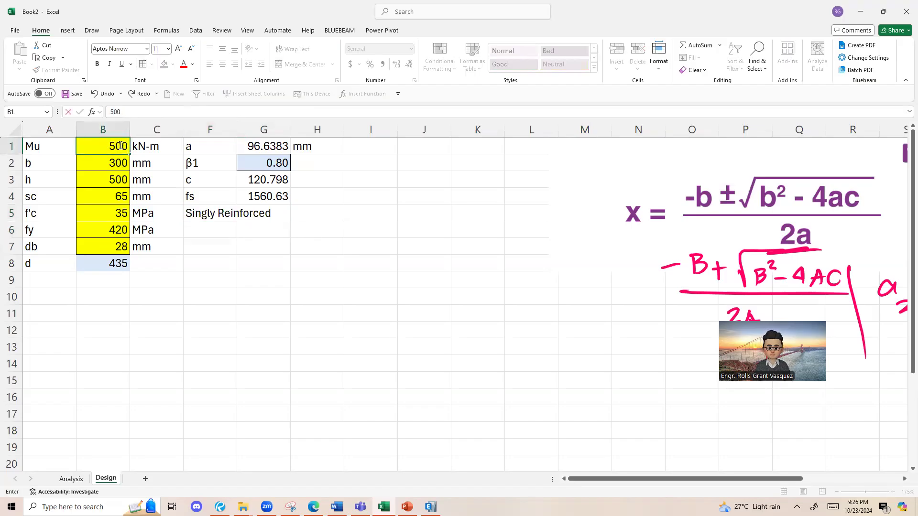
{"action": "key", "text": "Return"}
{"action": "left_click", "coordinate": [276, 196]}
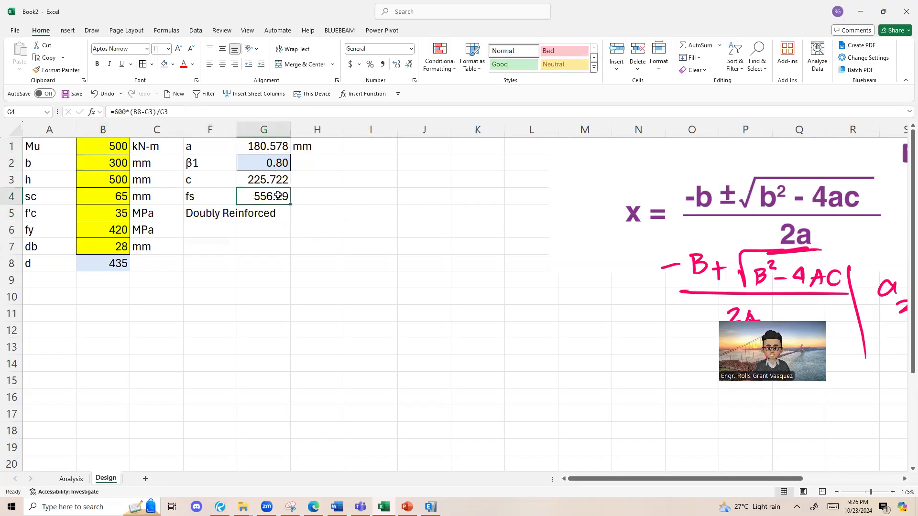
{"action": "left_click", "coordinate": [229, 213]}
Step: Undo the test change to Mu in B1 and recheck the formula cell F5
{"action": "left_click", "coordinate": [117, 133]}
{"action": "left_click", "coordinate": [117, 145]}
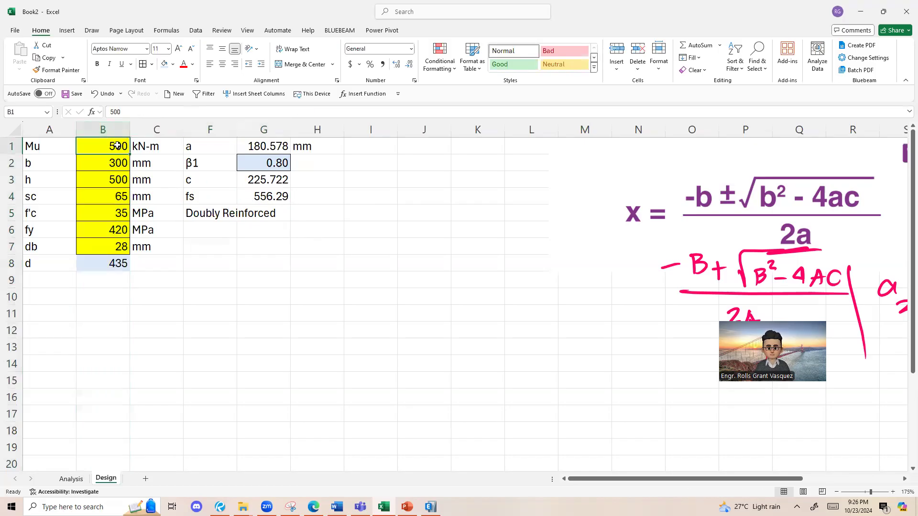
{"action": "key", "text": "ctrl+z"}
{"action": "left_click", "coordinate": [225, 227]}
{"action": "left_click", "coordinate": [227, 212]}
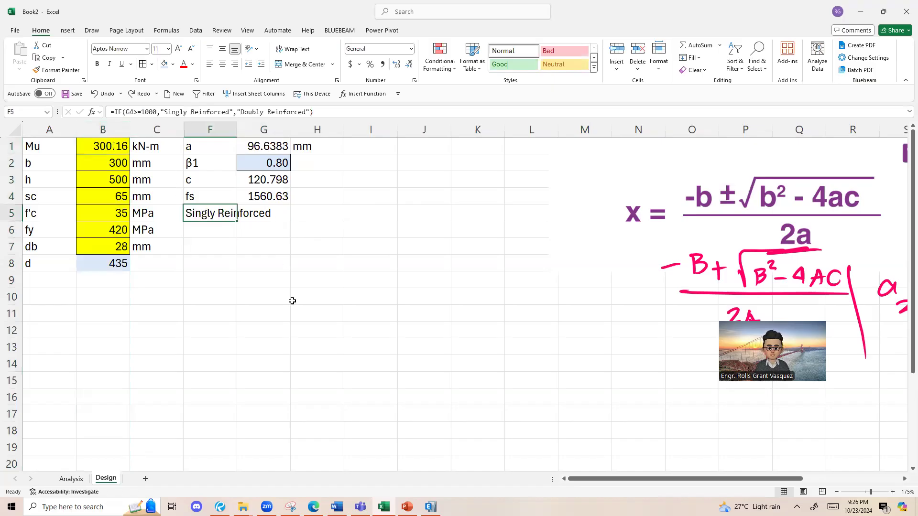
{"action": "left_click", "coordinate": [210, 227]}
{"action": "left_click", "coordinate": [200, 216]}
{"action": "left_click", "coordinate": [210, 203]}
{"action": "left_click", "coordinate": [209, 227]}
{"action": "left_click", "coordinate": [207, 217]}
{"action": "left_click", "coordinate": [242, 225]}
{"action": "left_click", "coordinate": [221, 219]}
Step: Enter the label As for the required steel area in F6
{"action": "left_click", "coordinate": [221, 226]}
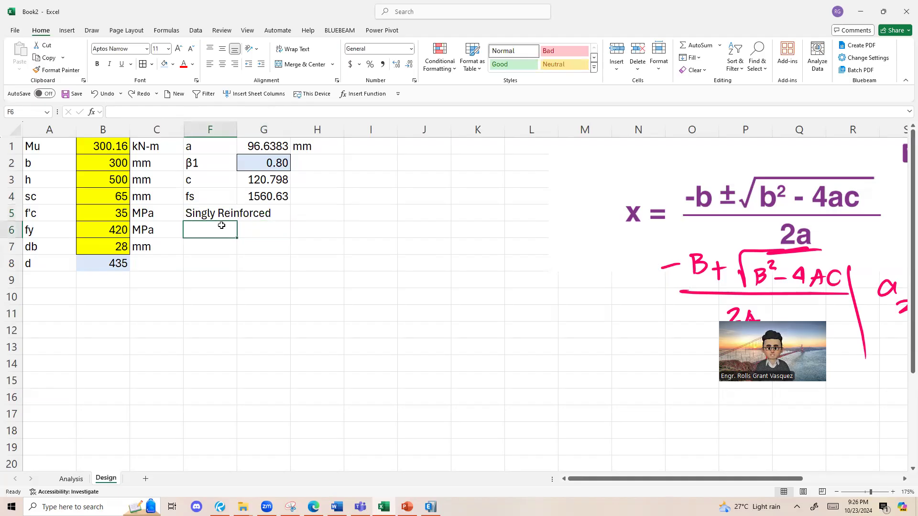
{"action": "type", "text": "As"}
{"action": "left_click", "coordinate": [196, 276]}
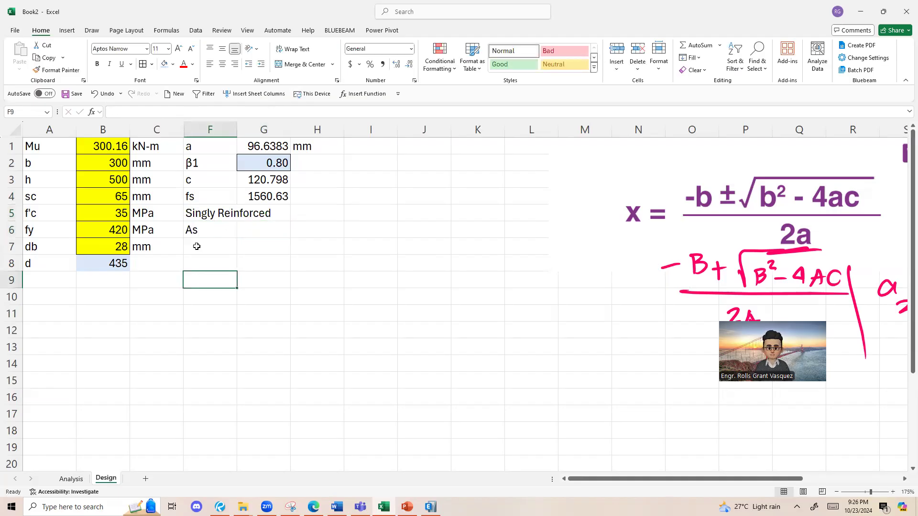
Step: Handwrite the equilibrium equations C = T and 0.85f'c ab = As fy in orange ink over columns J to M
{"action": "left_click", "coordinate": [92, 30]}
{"action": "left_click", "coordinate": [113, 54]}
{"action": "left_click_drag", "start_coordinate": [437, 154], "coordinate": [445, 165]}
{"action": "key", "text": "ctrl+z"}
{"action": "left_click_drag", "start_coordinate": [455, 164], "coordinate": [467, 159]}
{"action": "left_click_drag", "start_coordinate": [477, 155], "coordinate": [476, 166]}
{"action": "left_click_drag", "start_coordinate": [471, 156], "coordinate": [494, 152]}
{"action": "mouse_move", "coordinate": [424, 185]}
{"action": "left_mouse_down"}
{"action": "mouse_move", "coordinate": [447, 183]}
{"action": "mouse_move", "coordinate": [452, 193]}
{"action": "left_mouse_up"}
{"action": "left_click", "coordinate": [432, 193]}
{"action": "left_click_drag", "start_coordinate": [454, 183], "coordinate": [483, 175]}
{"action": "mouse_move", "coordinate": [492, 184]}
{"action": "left_mouse_down"}
{"action": "mouse_move", "coordinate": [493, 193]}
{"action": "mouse_move", "coordinate": [518, 189]}
{"action": "left_mouse_up"}
{"action": "left_click_drag", "start_coordinate": [524, 182], "coordinate": [534, 181]}
{"action": "left_click_drag", "start_coordinate": [526, 187], "coordinate": [556, 187]}
{"action": "left_click_drag", "start_coordinate": [543, 181], "coordinate": [554, 189]}
{"action": "left_click_drag", "start_coordinate": [579, 165], "coordinate": [560, 206]}
Step: Handwrite the rearranged equation As = 0.85f'c ab / fy in orange ink below the equilibrium equations
{"action": "mouse_move", "coordinate": [429, 222]}
{"action": "left_mouse_down"}
{"action": "mouse_move", "coordinate": [425, 247]}
{"action": "mouse_move", "coordinate": [436, 245]}
{"action": "left_mouse_up"}
{"action": "left_click_drag", "start_coordinate": [448, 235], "coordinate": [437, 247]}
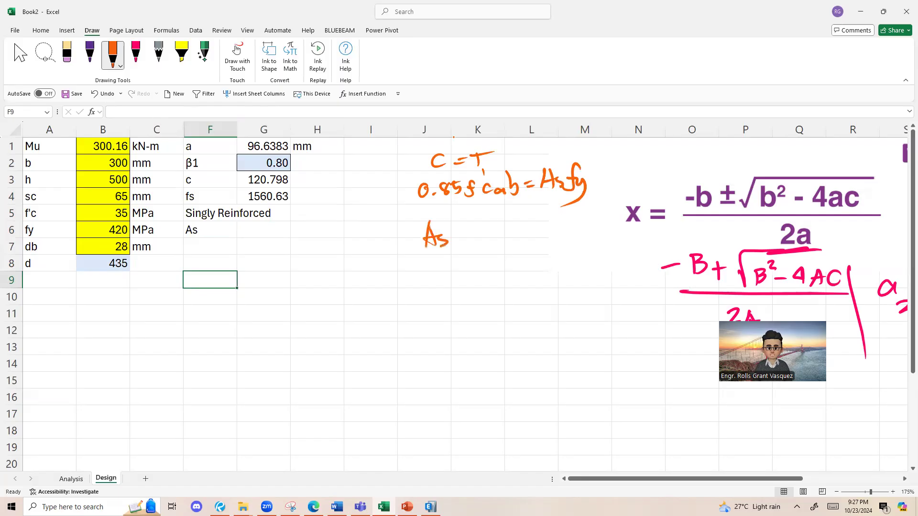
{"action": "left_click", "coordinate": [499, 233]}
{"action": "left_click_drag", "start_coordinate": [483, 222], "coordinate": [506, 223]}
{"action": "left_click_drag", "start_coordinate": [521, 224], "coordinate": [512, 237]}
{"action": "mouse_move", "coordinate": [535, 221]}
{"action": "left_mouse_down"}
{"action": "mouse_move", "coordinate": [528, 237]}
{"action": "mouse_move", "coordinate": [537, 227]}
{"action": "left_mouse_up"}
{"action": "left_click_drag", "start_coordinate": [540, 212], "coordinate": [544, 239]}
{"action": "left_click_drag", "start_coordinate": [562, 231], "coordinate": [570, 235]}
{"action": "left_click_drag", "start_coordinate": [502, 252], "coordinate": [579, 236]}
{"action": "mouse_move", "coordinate": [538, 263]}
{"action": "left_mouse_down"}
{"action": "mouse_move", "coordinate": [521, 287]}
{"action": "mouse_move", "coordinate": [550, 295]}
{"action": "left_mouse_up"}
Step: Calculate the steel area As in G6 with =0.85*B5*G1*B2/B6
{"action": "left_click", "coordinate": [262, 223]}
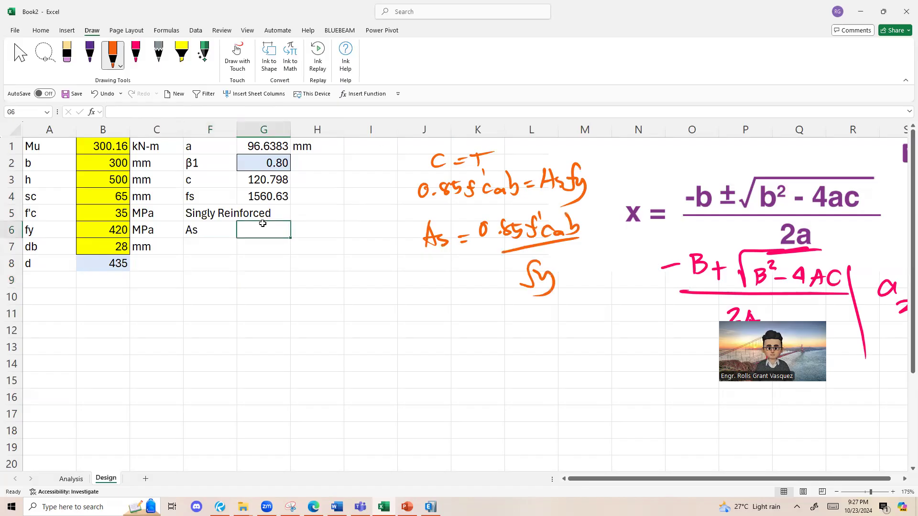
{"action": "type", "text": "=0.895"}
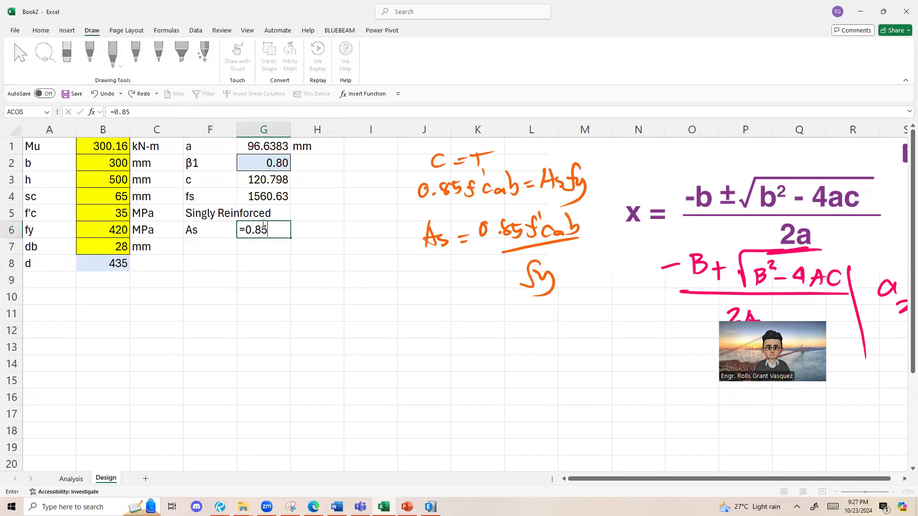
{"action": "left_click", "coordinate": [107, 215]}
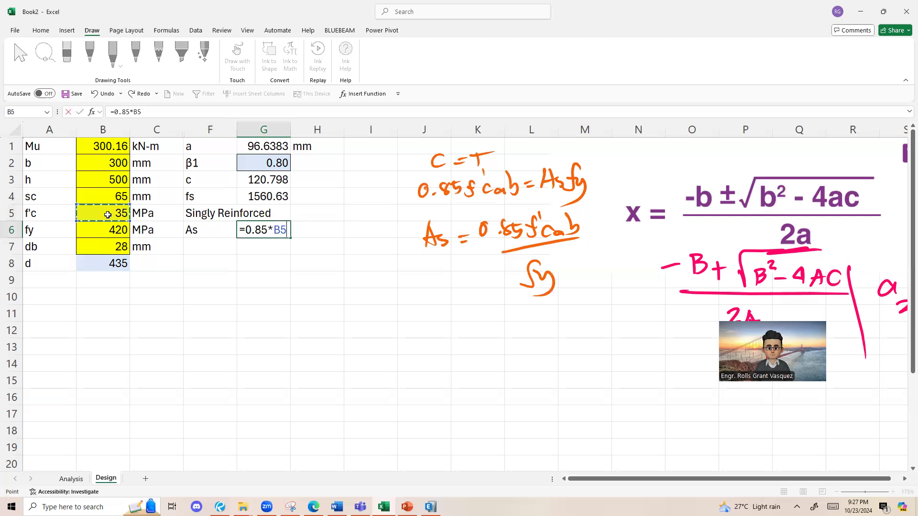
{"action": "type", "text": "*"}
{"action": "left_click", "coordinate": [271, 152]}
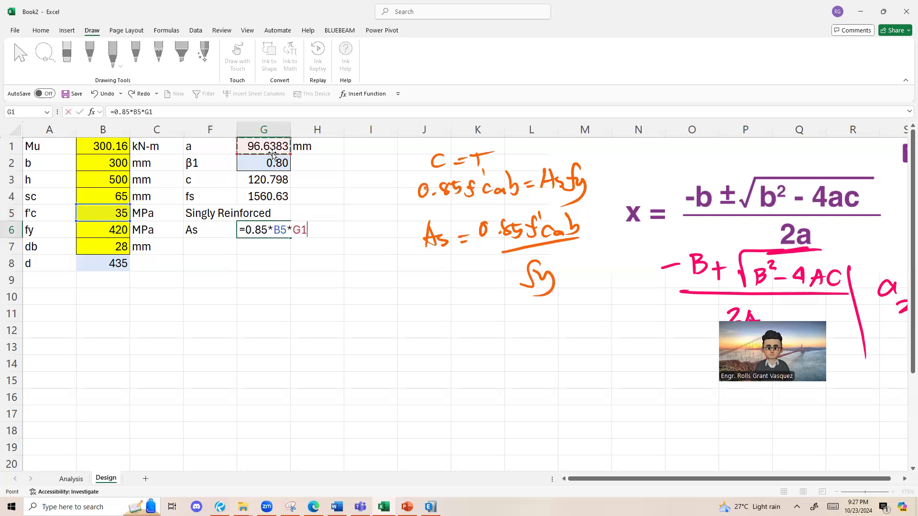
{"action": "type", "text": "*"}
{"action": "left_click", "coordinate": [117, 164]}
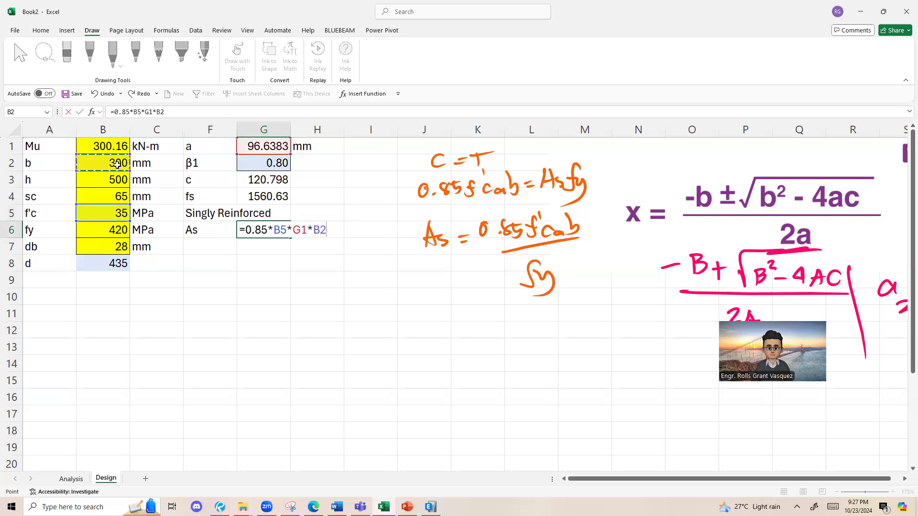
{"action": "type", "text": "/"}
{"action": "left_click", "coordinate": [98, 224]}
{"action": "key", "text": "Return"}
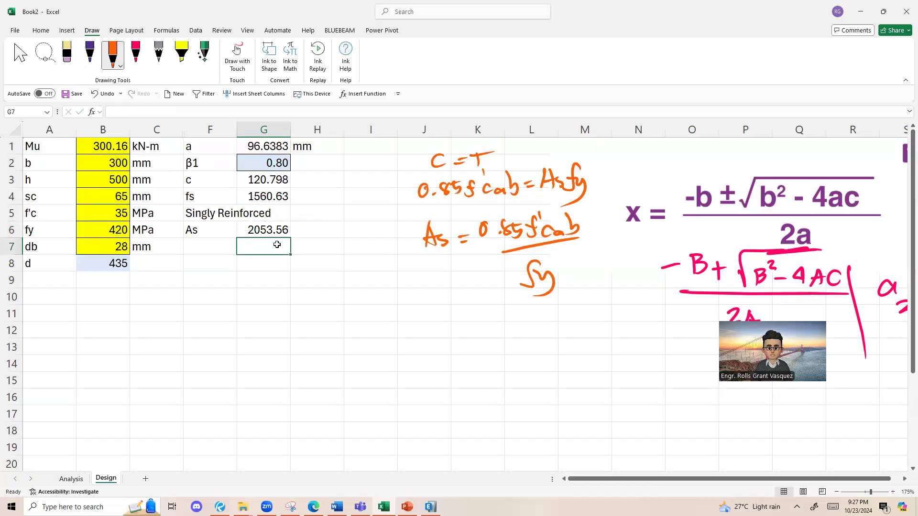
{"action": "left_click", "coordinate": [324, 229]}
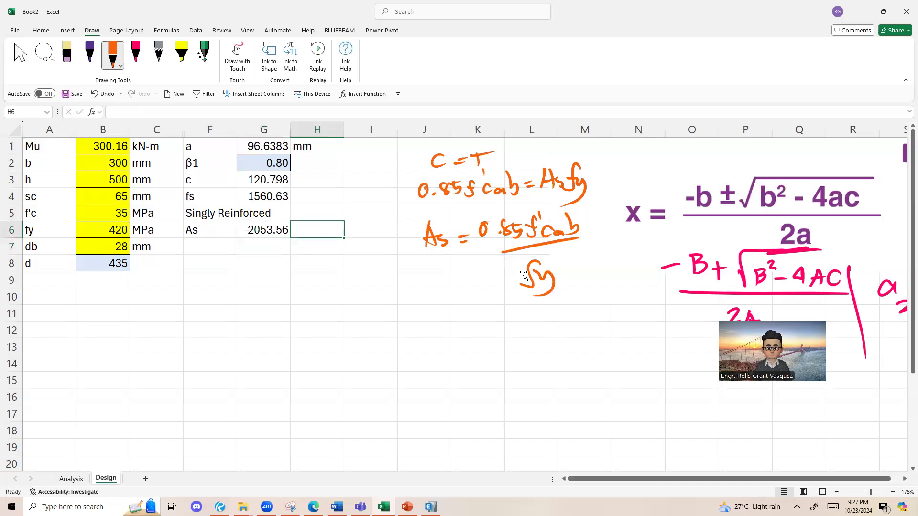
Step: Compare the steel area in G6 with the As solution in the handwritten S6-Design1 notes in Bluebeam Revu, returning to the Excel workbook
{"action": "left_click", "coordinate": [220, 507]}
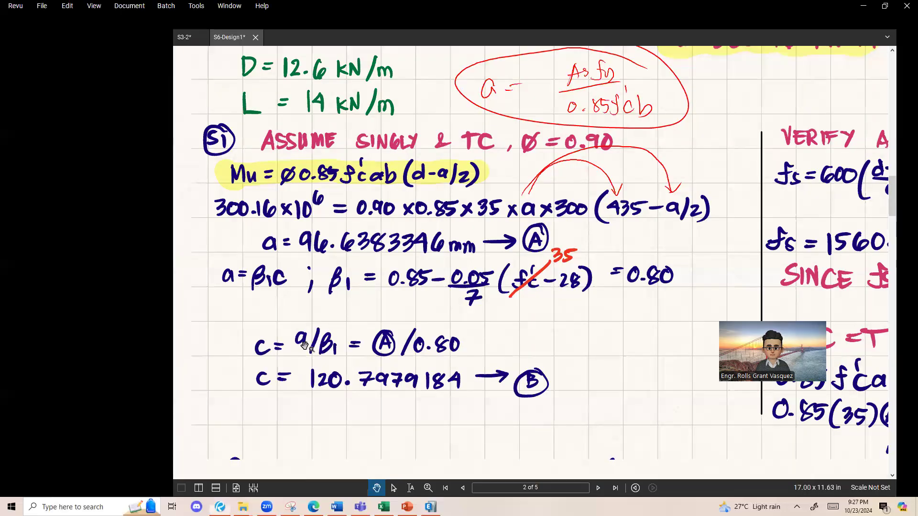
{"action": "scroll", "coordinate": [305, 347], "scroll_direction": "down", "scroll_amount": 1}
{"action": "left_click_drag", "start_coordinate": [320, 391], "coordinate": [312, 190]}
{"action": "scroll", "coordinate": [302, 272], "scroll_direction": "down", "scroll_amount": 2}
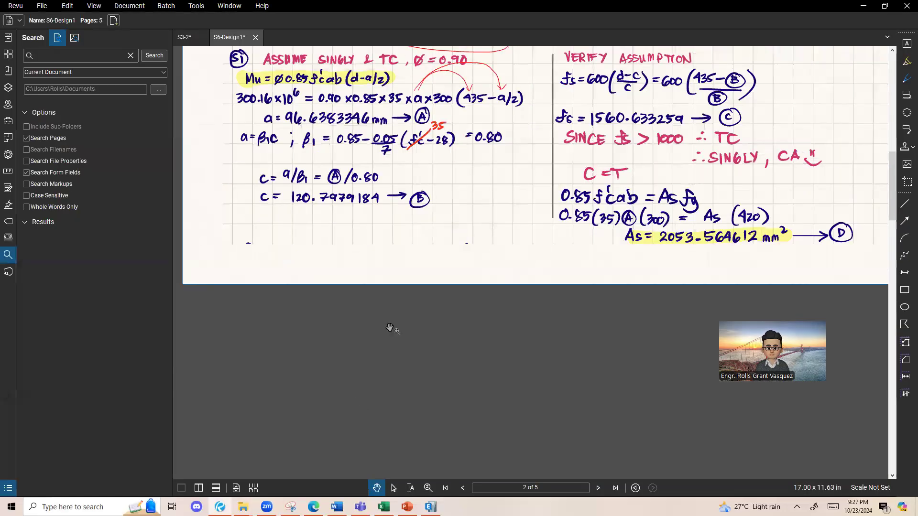
{"action": "scroll", "coordinate": [459, 222], "scroll_direction": "down", "scroll_amount": 1}
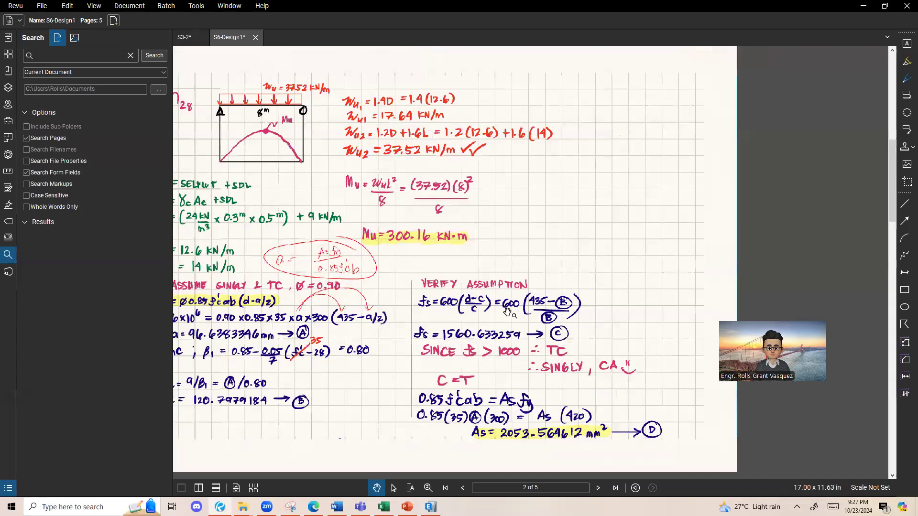
{"action": "scroll", "coordinate": [567, 319], "scroll_direction": "up", "scroll_amount": 2}
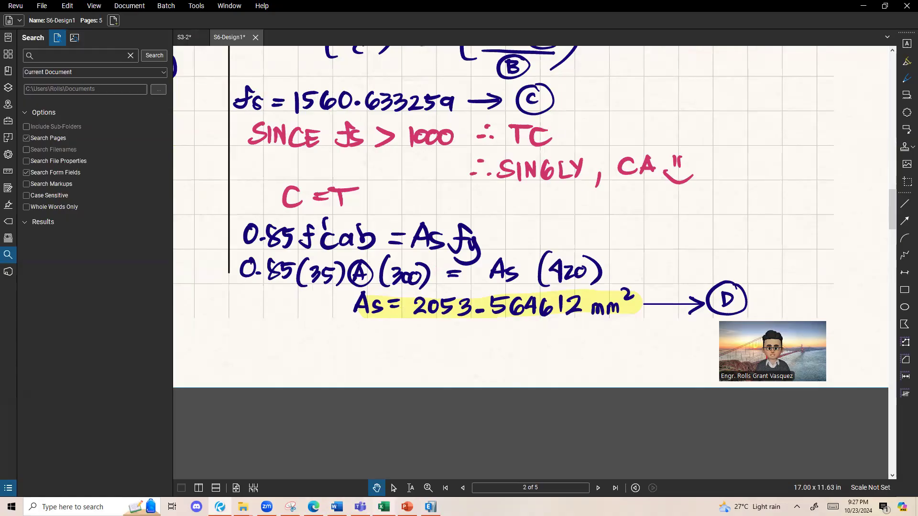
{"action": "left_click", "coordinate": [384, 506]}
{"action": "left_click", "coordinate": [249, 232]}
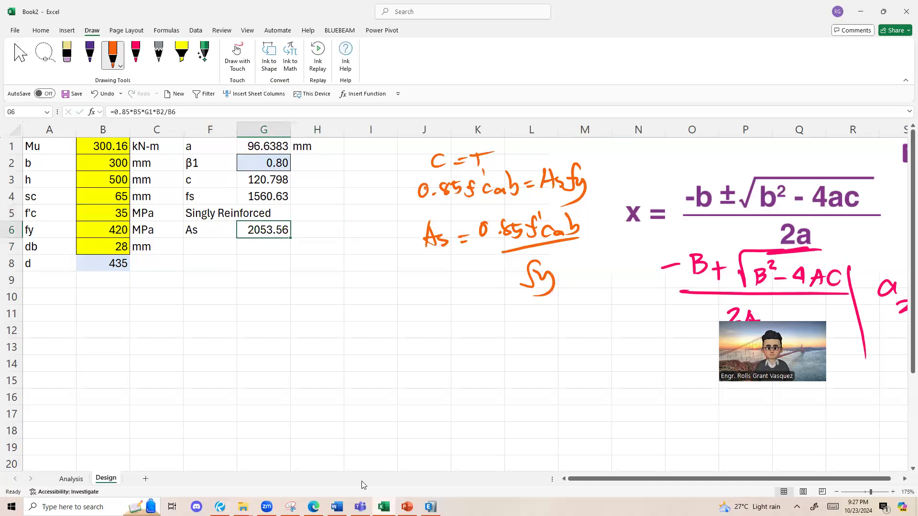
Step: Examine the Check Asmin section on page 3 of the S6-Design1 notes in Bluebeam Revu, including the ρmin expressions, and return to Excel
{"action": "left_click", "coordinate": [361, 507]}
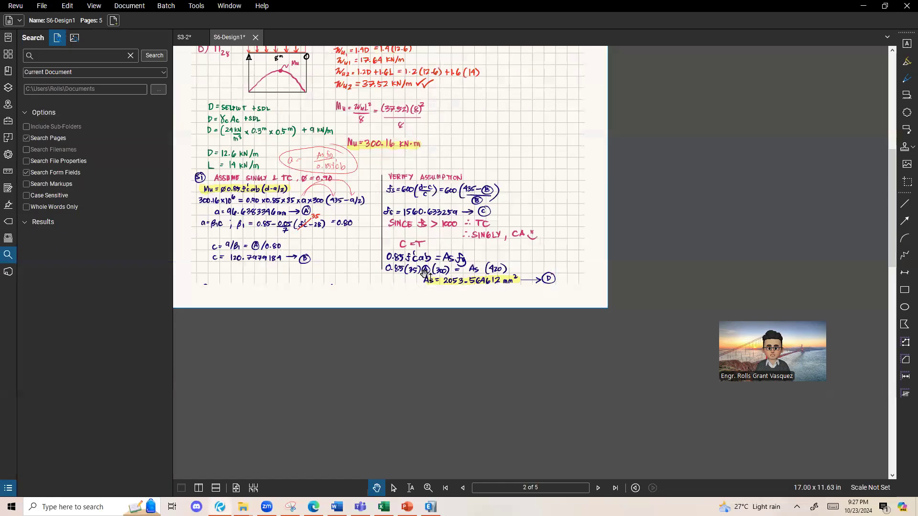
{"action": "scroll", "coordinate": [401, 341], "scroll_direction": "down", "scroll_amount": 5}
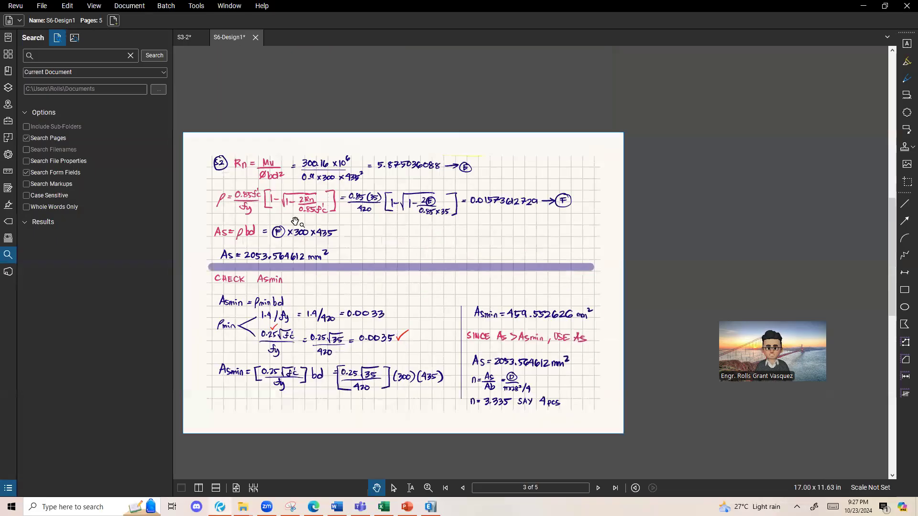
{"action": "left_click_drag", "start_coordinate": [287, 372], "coordinate": [345, 185]}
{"action": "scroll", "coordinate": [337, 117], "scroll_direction": "up", "scroll_amount": 4}
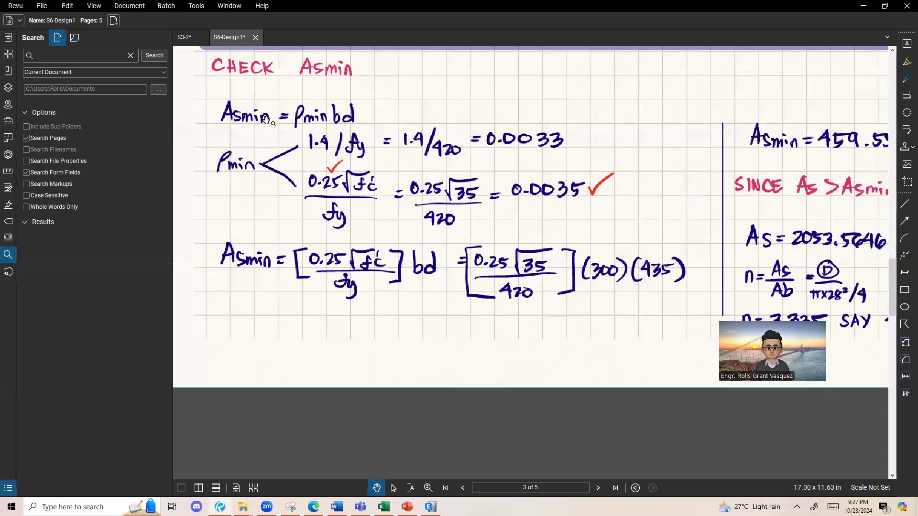
{"action": "scroll", "coordinate": [313, 112], "scroll_direction": "up", "scroll_amount": 1}
{"action": "left_click_drag", "start_coordinate": [323, 124], "coordinate": [337, 171]}
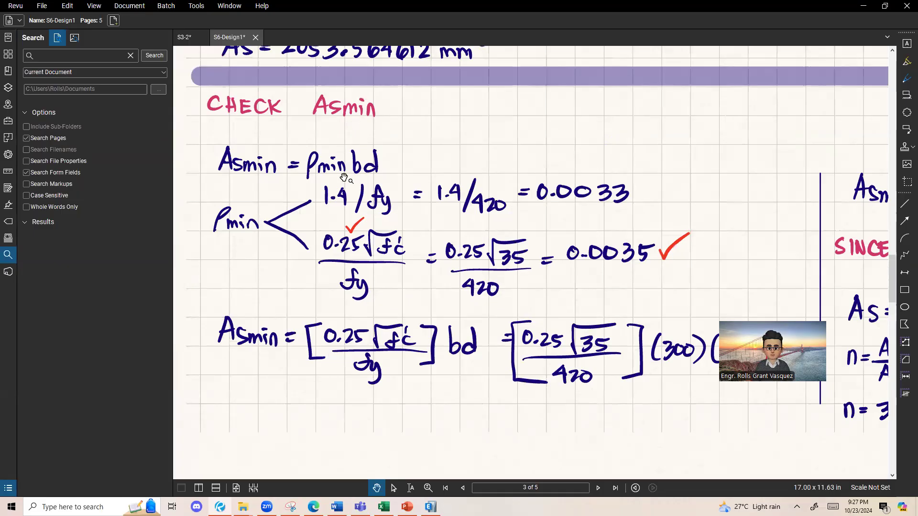
{"action": "key", "text": "alt+Tab"}
Step: Enter the label rho min for the minimum steel ratio in F7
{"action": "left_click", "coordinate": [209, 247]}
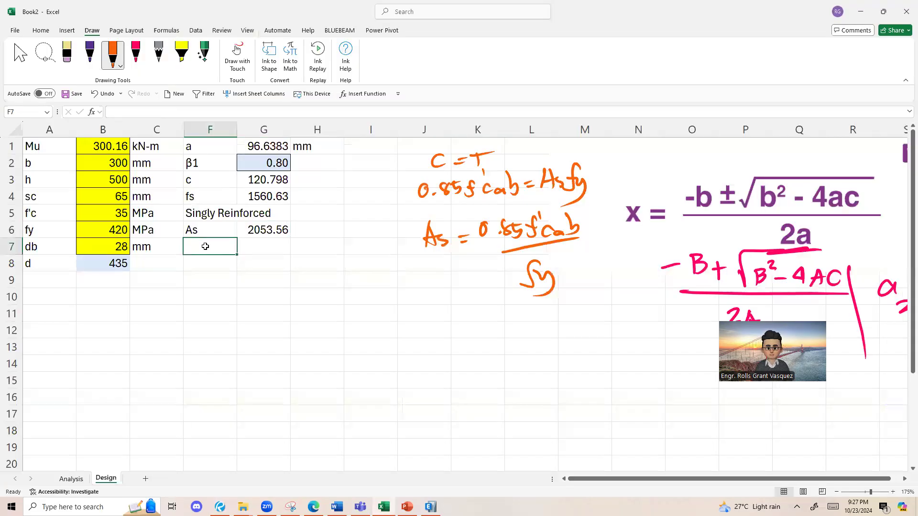
{"action": "type", "text": "Asm"}
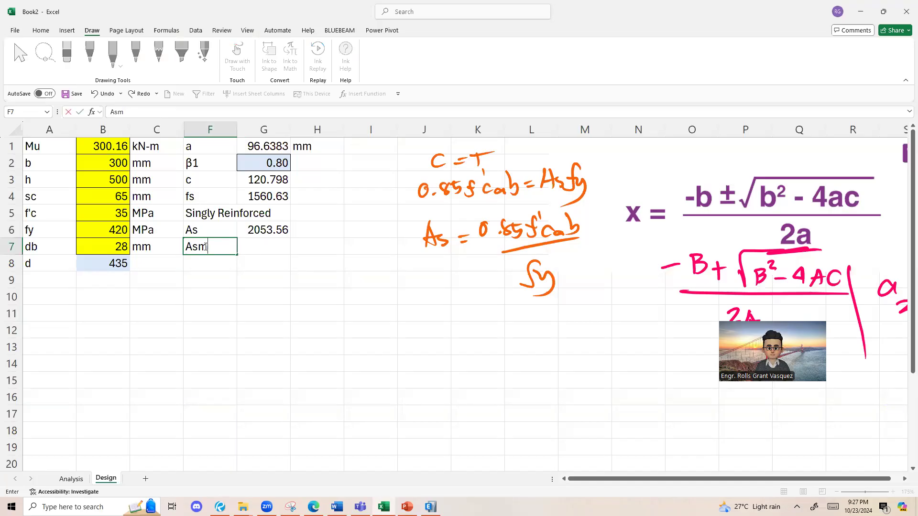
{"action": "type", "text": "rho min"}
{"action": "left_click", "coordinate": [246, 270]}
Step: Calculate the minimum steel ratio in G7 with =MAX(1.4/B6,0.25*SQRT(B5)/B6), consulting the notes in Bluebeam Revu for the two expressions
{"action": "left_click", "coordinate": [256, 248]}
{"action": "type", "text": "="}
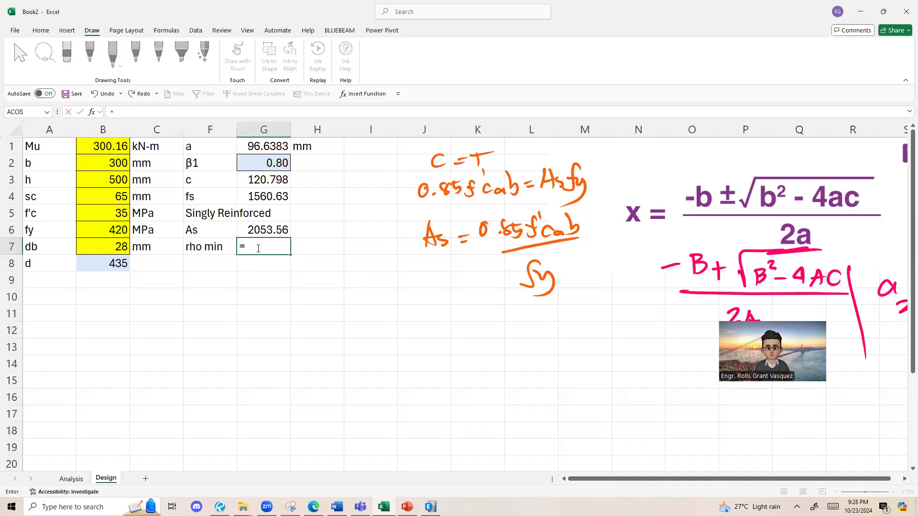
{"action": "left_click", "coordinate": [220, 507]}
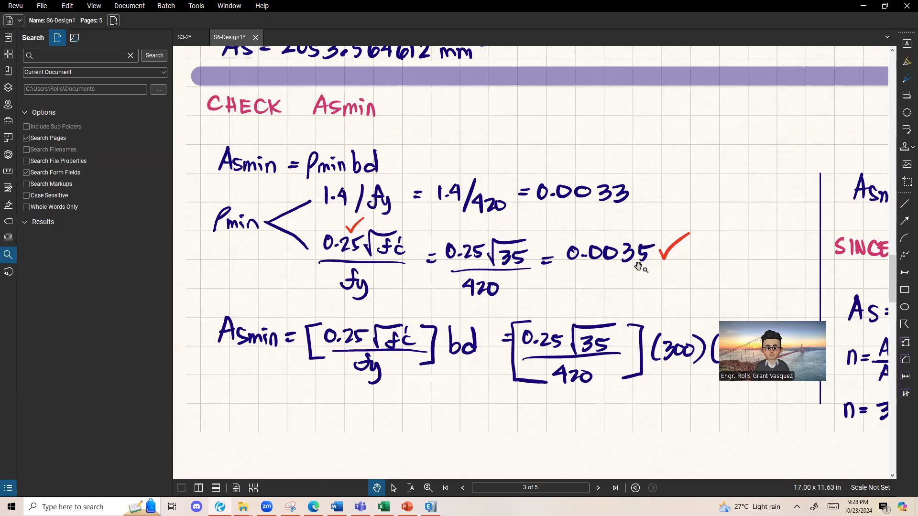
{"action": "left_click", "coordinate": [863, 5]}
{"action": "left_click", "coordinate": [288, 248]}
{"action": "type", "text": "=max(1.4/"}
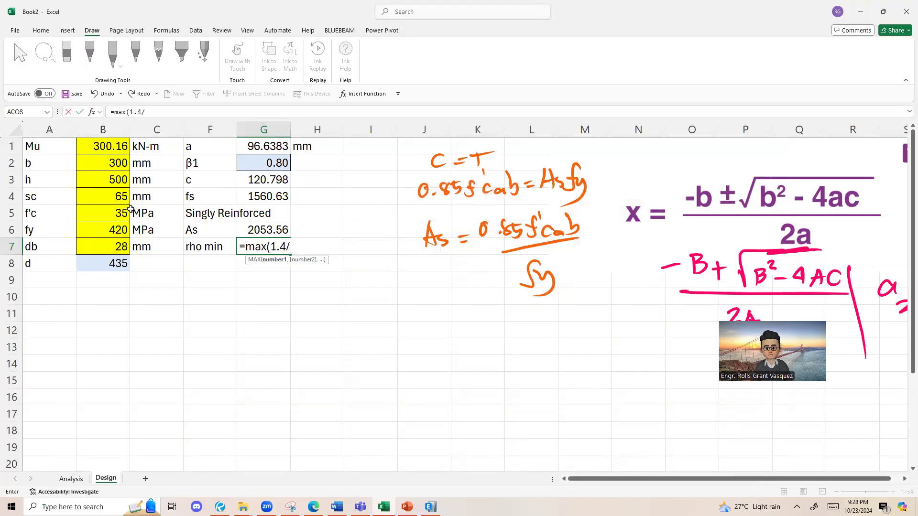
{"action": "left_click", "coordinate": [105, 226]}
{"action": "type", "text": ",0.0"}
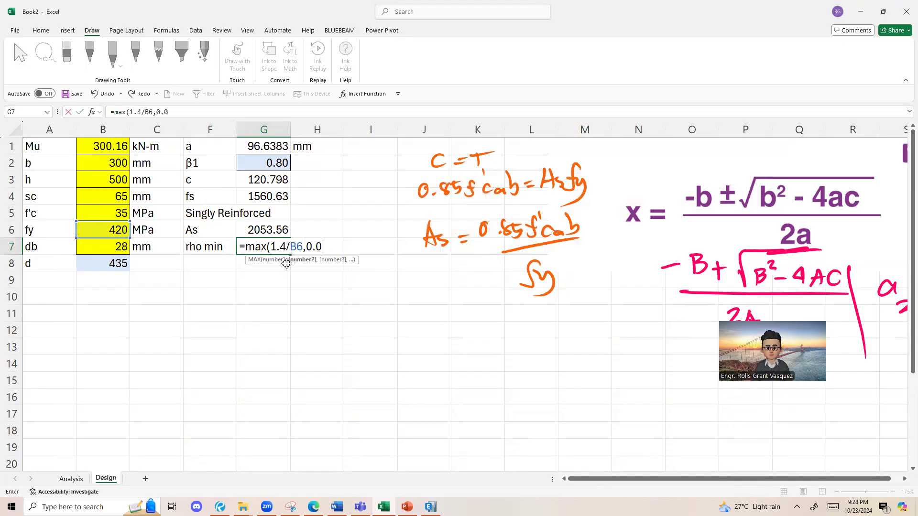
{"action": "key", "text": "alt+Tab"}
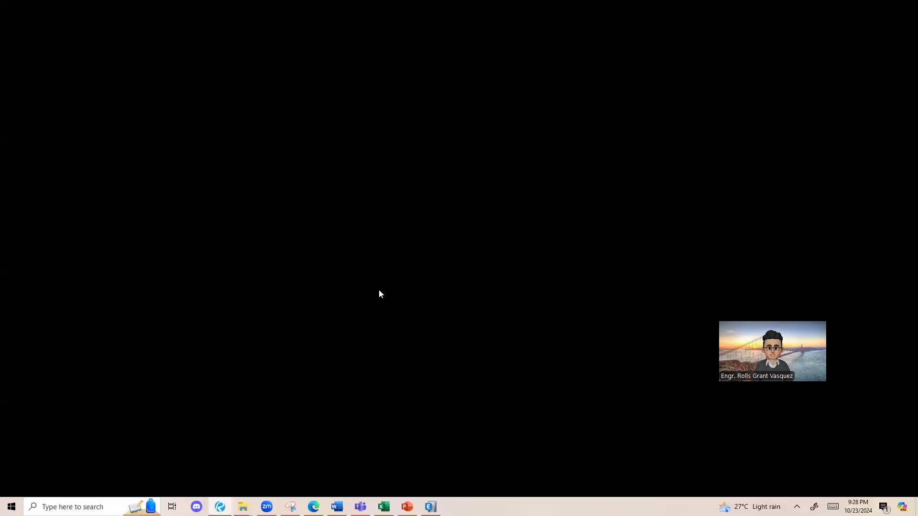
{"action": "key", "text": "alt+Tab"}
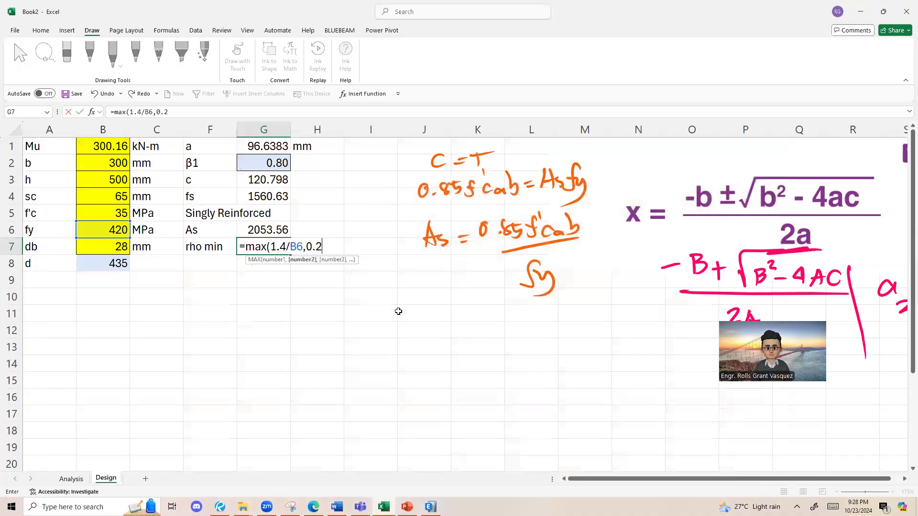
{"action": "type", "text": "5*"}
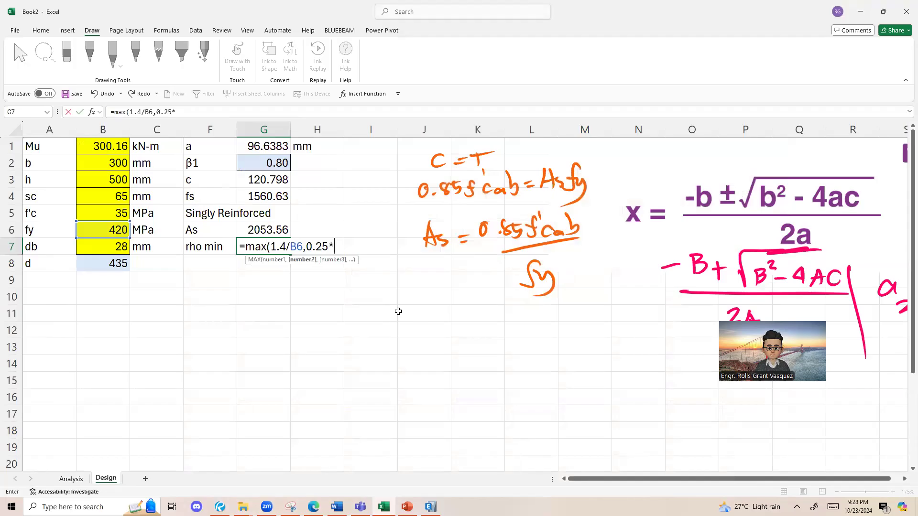
{"action": "type", "text": "sqrt("}
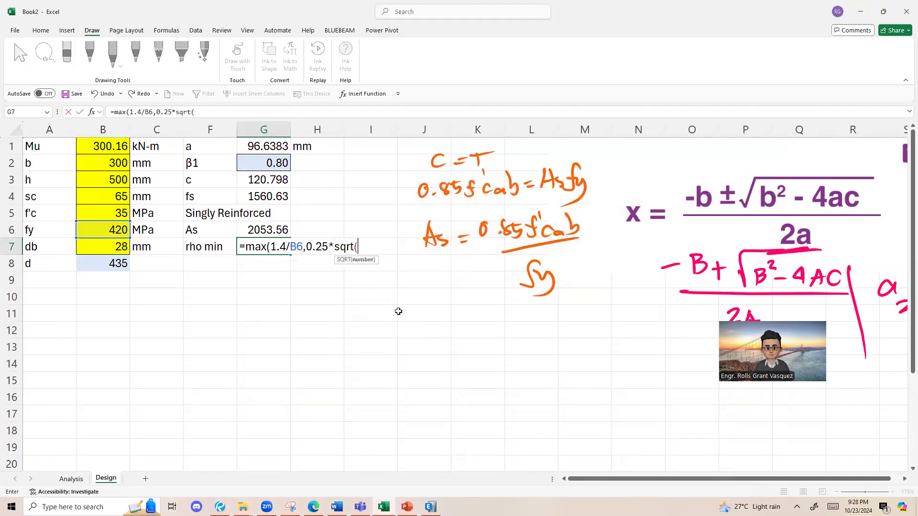
{"action": "left_click", "coordinate": [105, 209]}
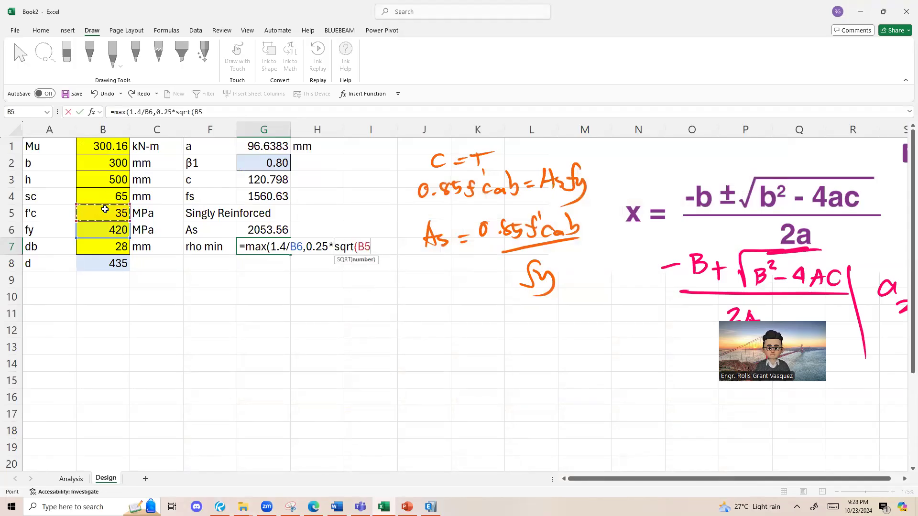
{"action": "type", "text": ")/"}
{"action": "left_click", "coordinate": [100, 228]}
{"action": "key", "text": "Return"}
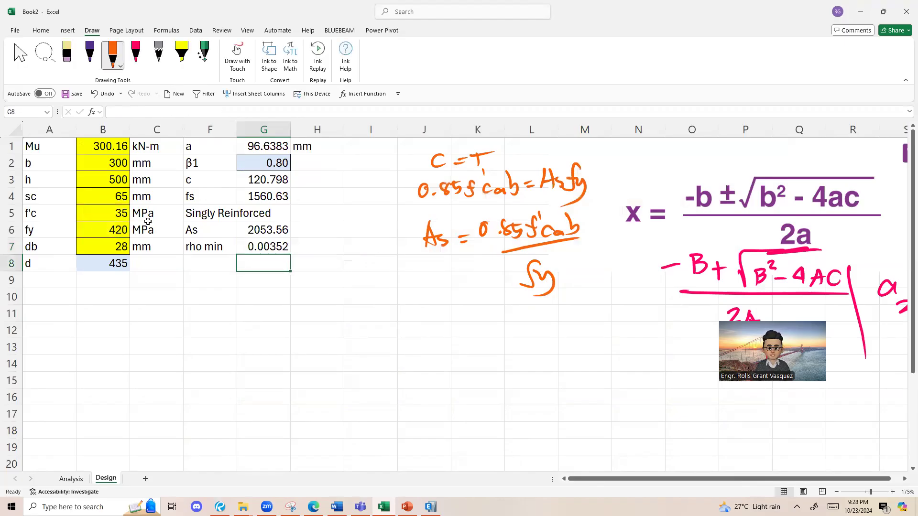
{"action": "left_click", "coordinate": [266, 247]}
Step: Label F8 as Asmin and calculate the minimum steel area in G8 with =G7*B2*B8
{"action": "left_click", "coordinate": [196, 264]}
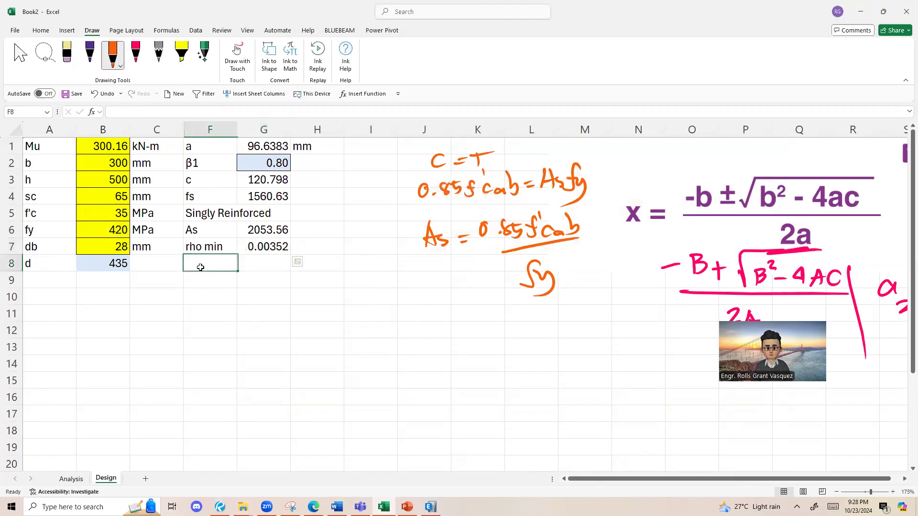
{"action": "type", "text": "Asmin"}
{"action": "left_click", "coordinate": [245, 257]}
{"action": "type", "text": "="}
{"action": "left_click", "coordinate": [268, 246]}
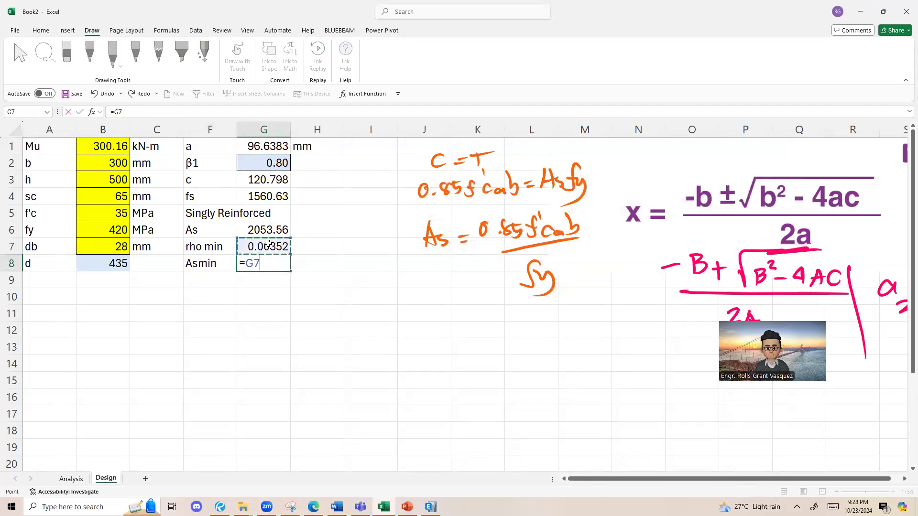
{"action": "type", "text": "*"}
{"action": "left_click", "coordinate": [92, 165]}
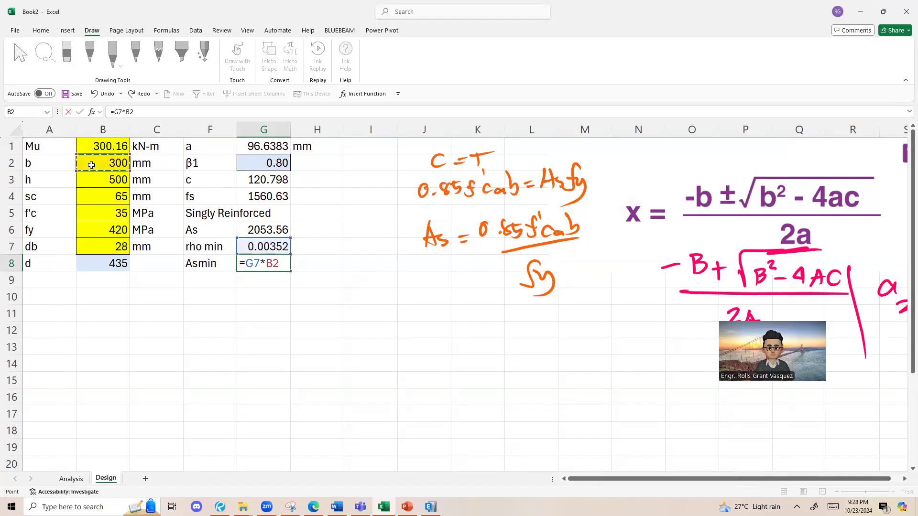
{"action": "type", "text": "*"}
{"action": "left_click", "coordinate": [109, 259]}
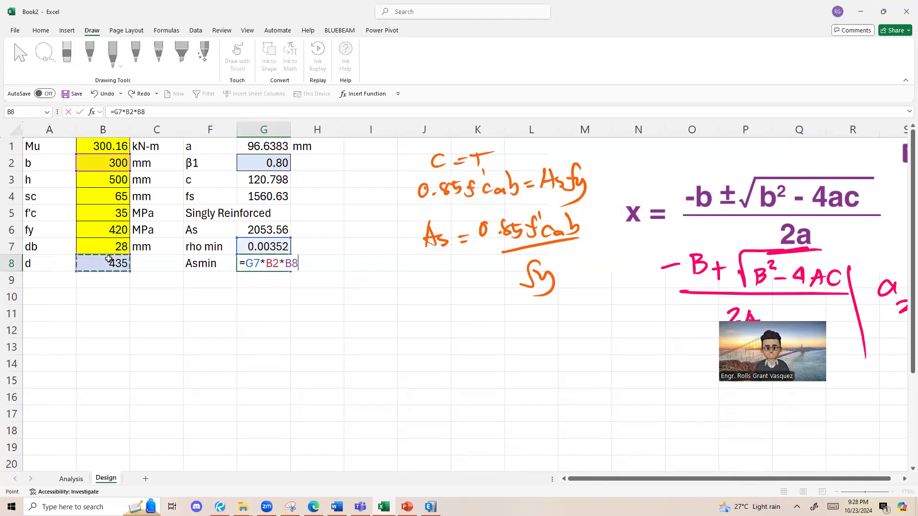
{"action": "key", "text": "Return"}
Step: Review the comparison of As with Asmin and the number-of-bars calculation in the Bluebeam Revu notes
{"action": "left_click", "coordinate": [208, 278]}
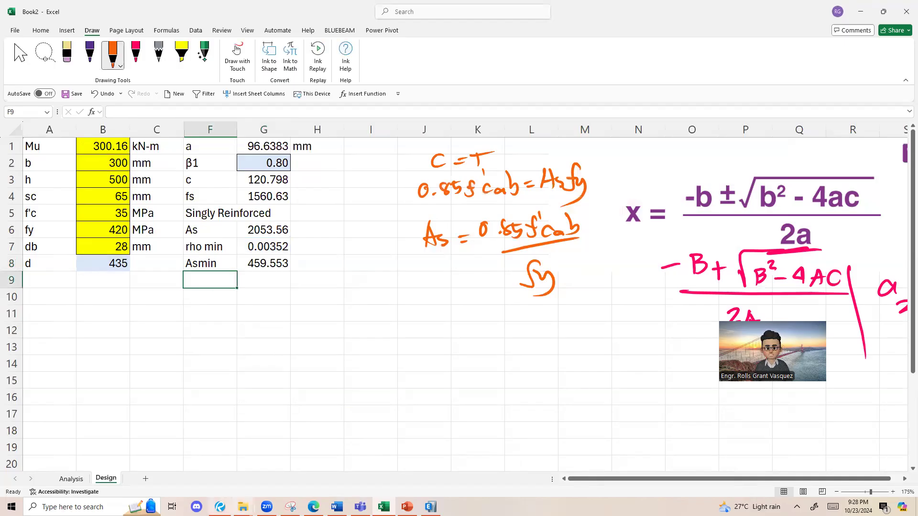
{"action": "left_click", "coordinate": [220, 506]}
{"action": "scroll", "coordinate": [397, 342], "scroll_direction": "down", "scroll_amount": 2}
{"action": "left_click_drag", "start_coordinate": [520, 264], "coordinate": [243, 232]}
{"action": "scroll", "coordinate": [610, 246], "scroll_direction": "up", "scroll_amount": 2}
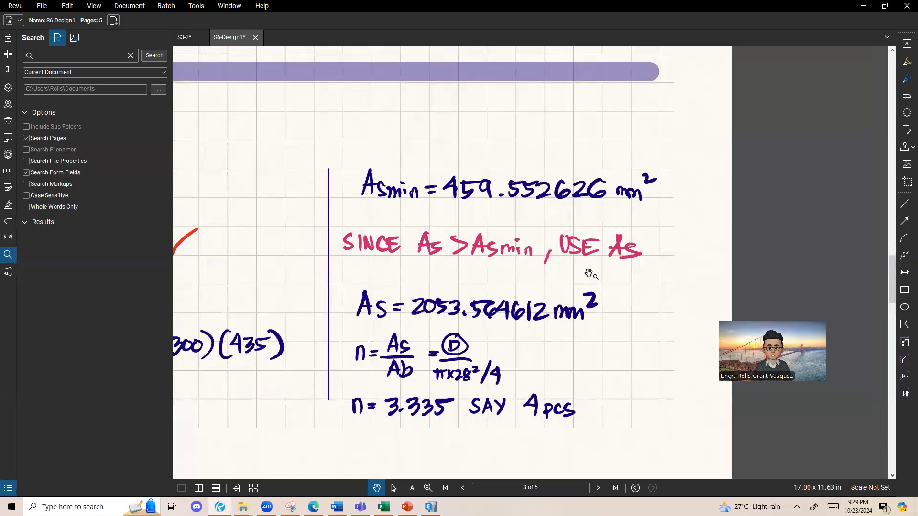
{"action": "scroll", "coordinate": [613, 275], "scroll_direction": "down", "scroll_amount": 2}
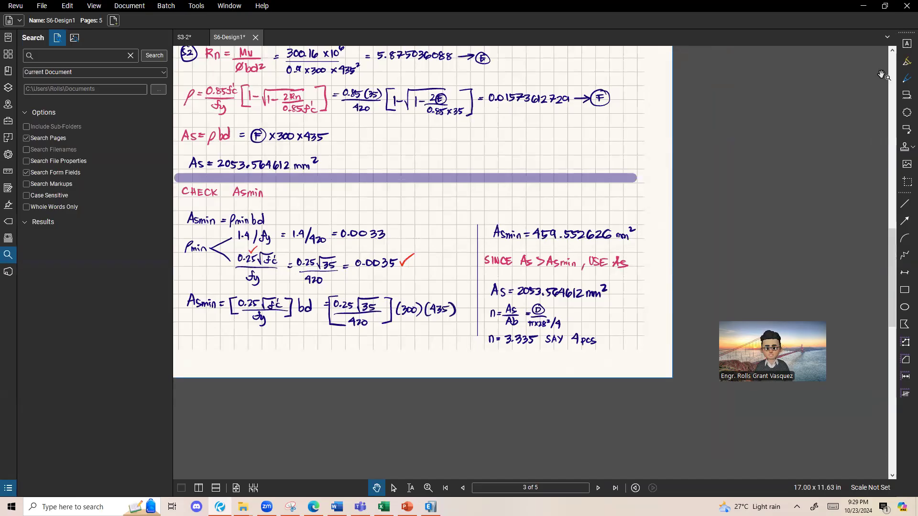
{"action": "left_click", "coordinate": [863, 6]}
Step: Enter the label As tbu for the governing steel area in F9 of the Excel Design sheet
{"action": "left_click", "coordinate": [228, 284]}
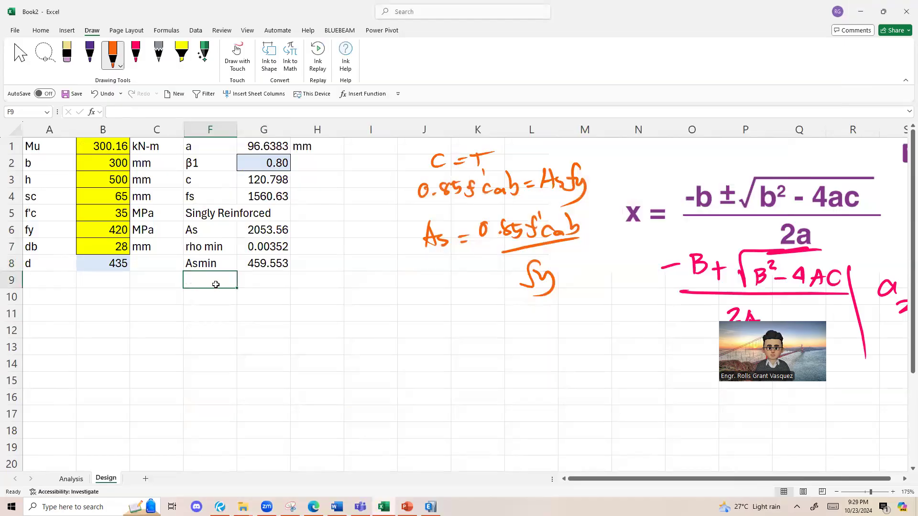
{"action": "type", "text": "As tbu"}
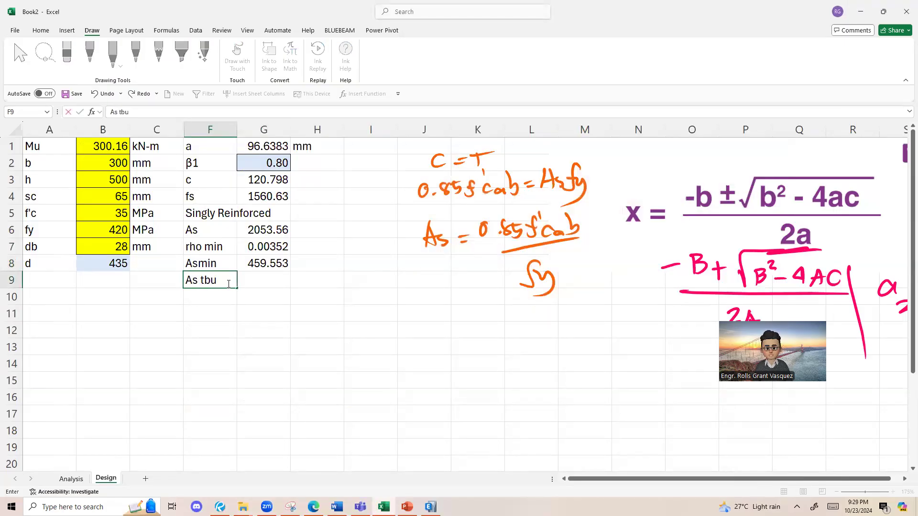
{"action": "left_click", "coordinate": [294, 290]}
Step: Calculate the governing steel area in G9 with =MAX(G6,G8)
{"action": "left_click", "coordinate": [280, 280]}
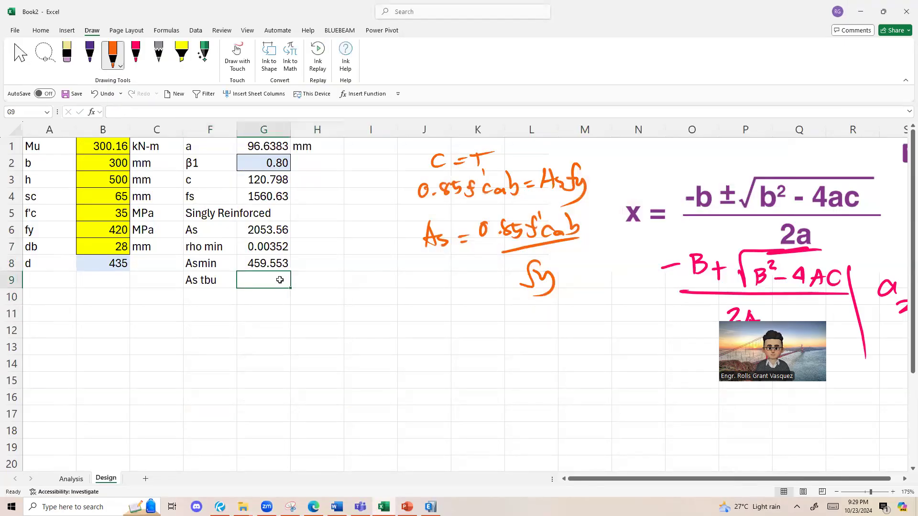
{"action": "left_click", "coordinate": [281, 230]}
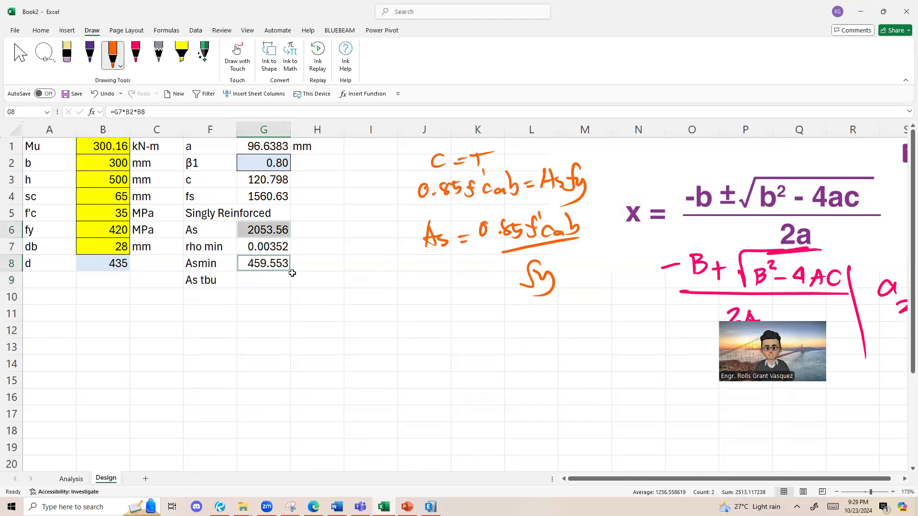
{"action": "left_click", "coordinate": [322, 290]}
{"action": "left_click", "coordinate": [255, 283]}
{"action": "type", "text": "=max("}
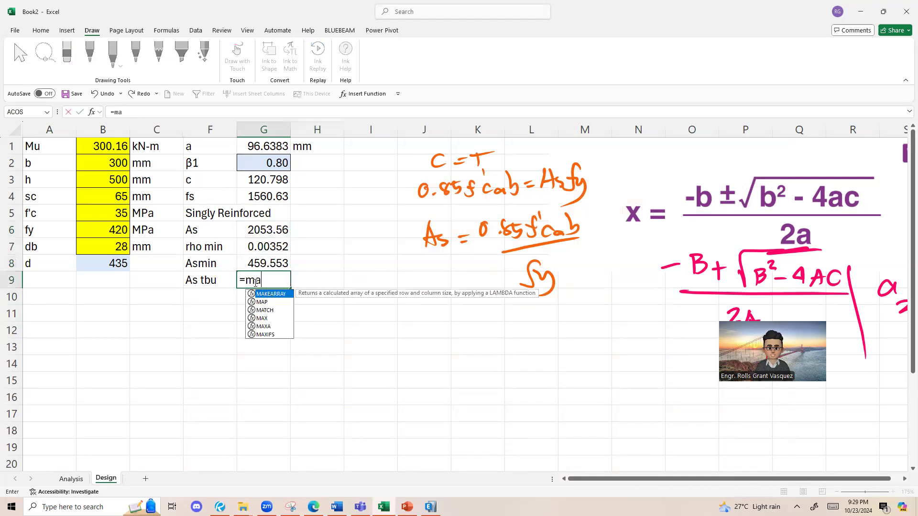
{"action": "left_click", "coordinate": [256, 246]}
{"action": "left_click", "coordinate": [263, 231]}
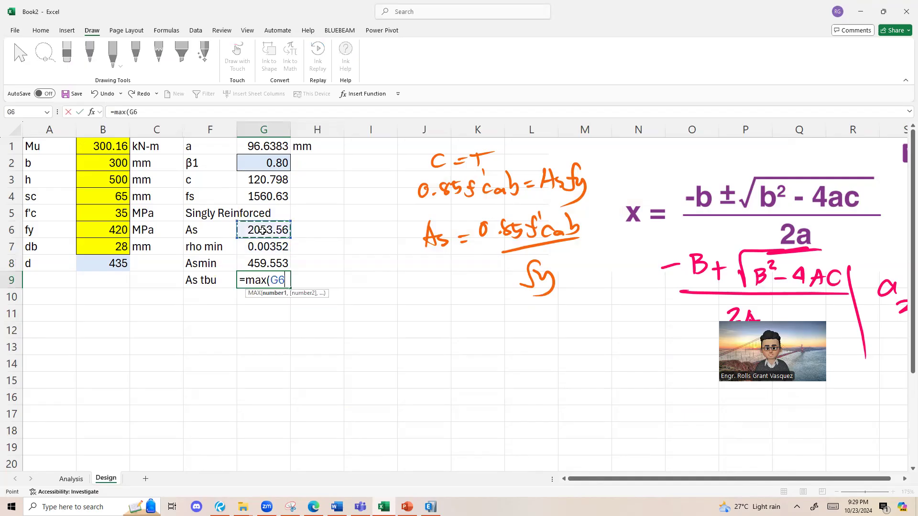
{"action": "type", "text": ","}
{"action": "left_click", "coordinate": [268, 264]}
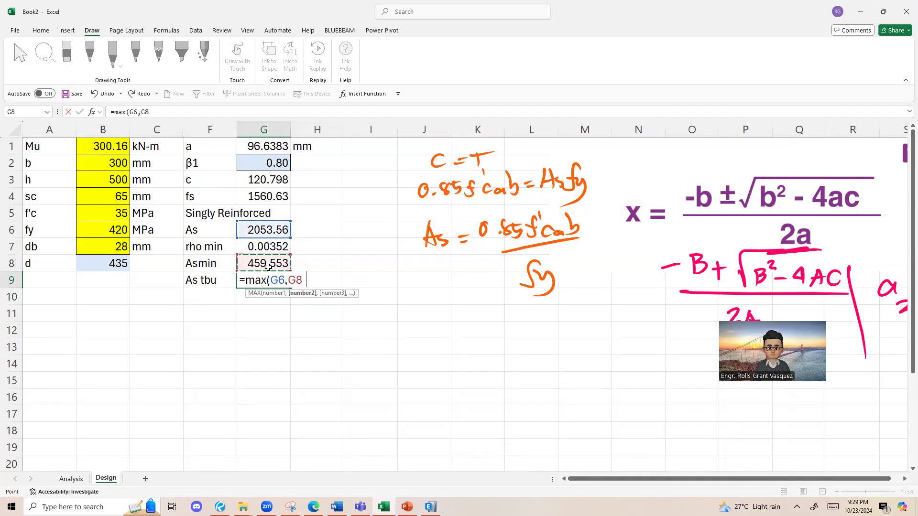
{"action": "key", "text": "Return"}
{"action": "left_click", "coordinate": [239, 280]}
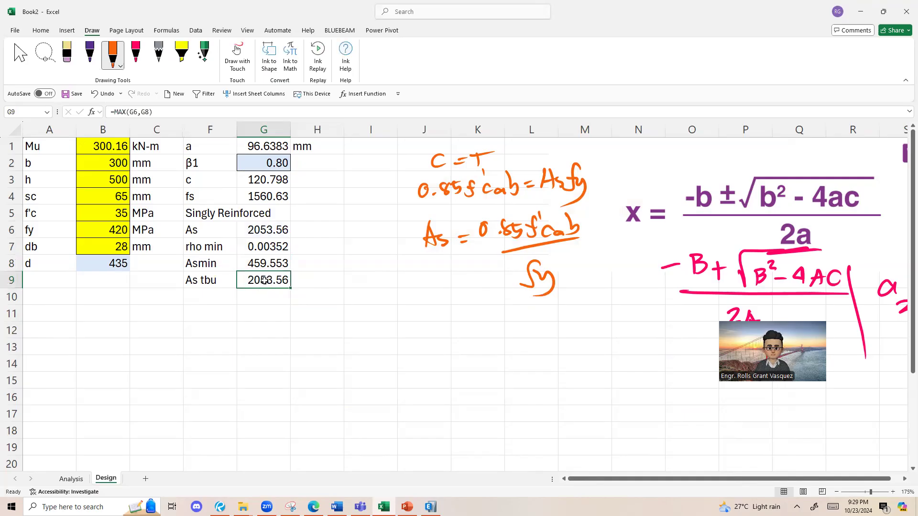
Step: Label F10 as n and consult the number-of-bars formula in the Bluebeam Revu notes
{"action": "left_click", "coordinate": [225, 300]}
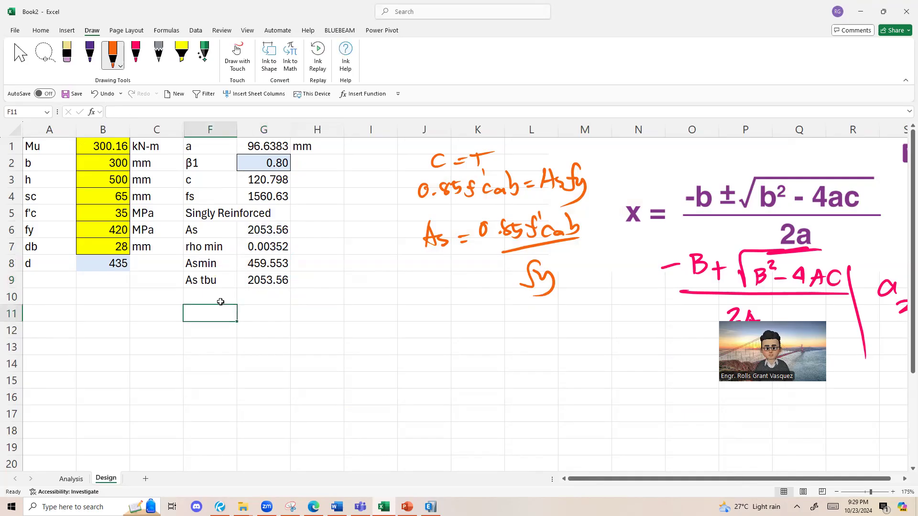
{"action": "type", "text": "n"}
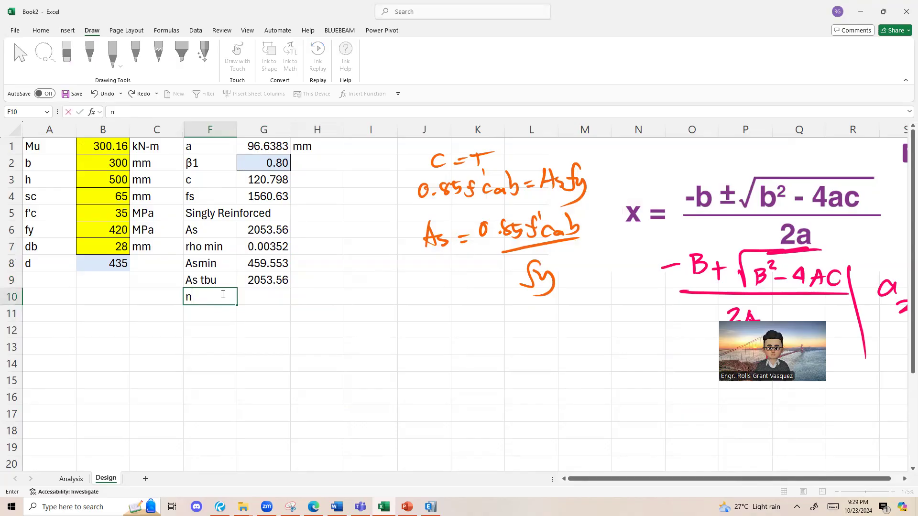
{"action": "left_click", "coordinate": [263, 297]}
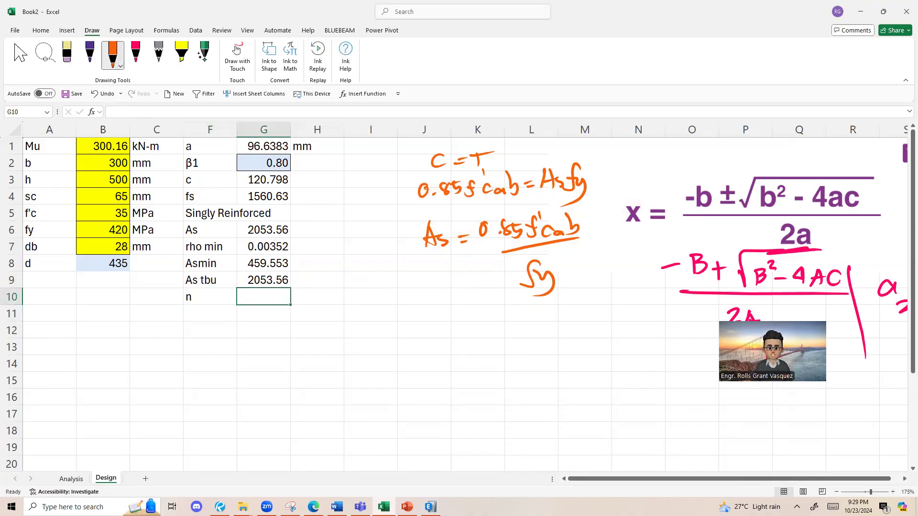
{"action": "left_click", "coordinate": [220, 507]}
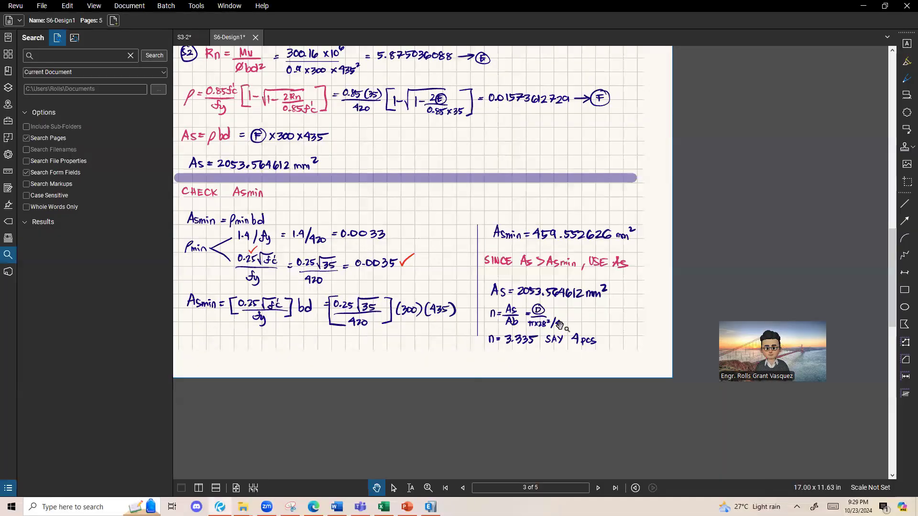
{"action": "scroll", "coordinate": [559, 325], "scroll_direction": "up", "scroll_amount": 4}
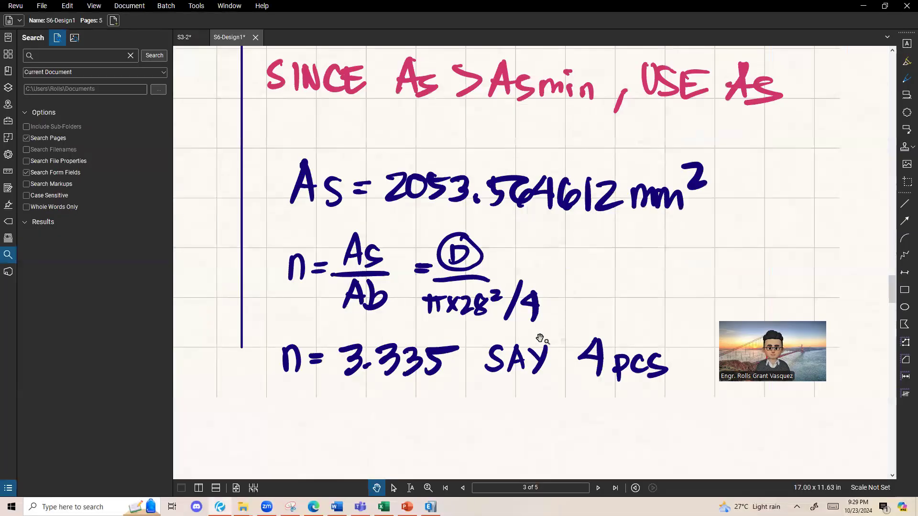
{"action": "left_click", "coordinate": [855, 6]}
Step: Calculate the number of bars in G10 of the Excel Design sheet with =G9/(PI()*B7^2/4)
{"action": "type", "text": "="}
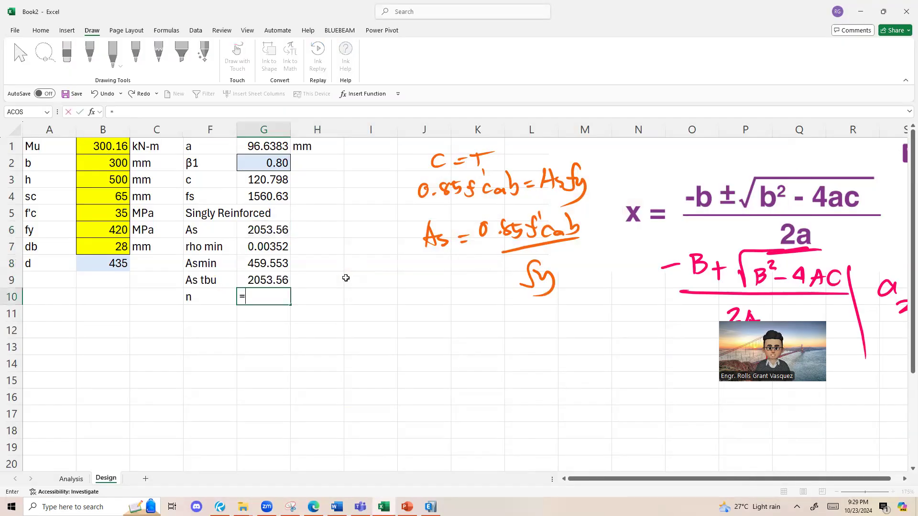
{"action": "left_click", "coordinate": [269, 277]}
{"action": "type", "text": "/"}
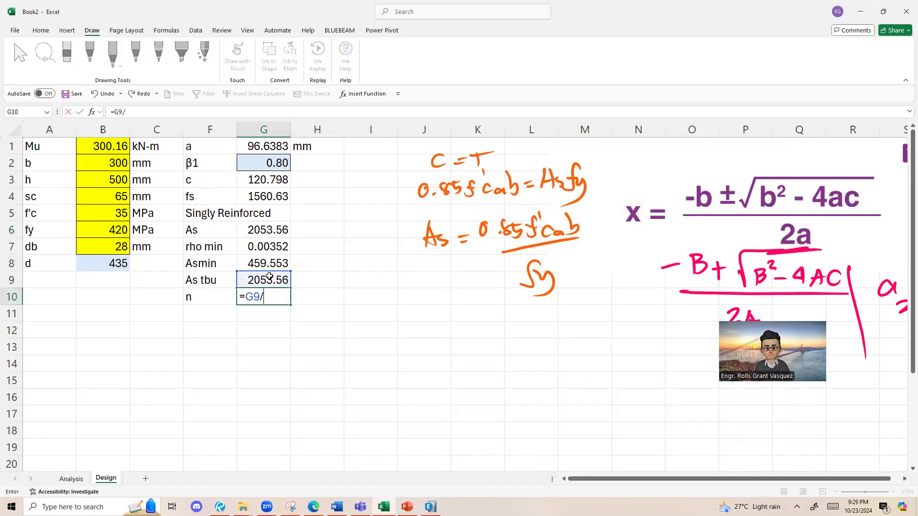
{"action": "type", "text": "(pi"}
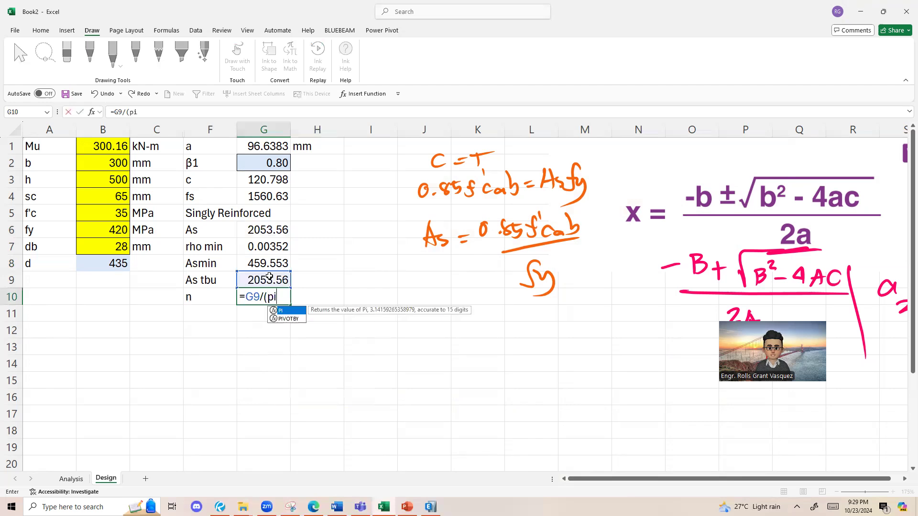
{"action": "type", "text": "()*"}
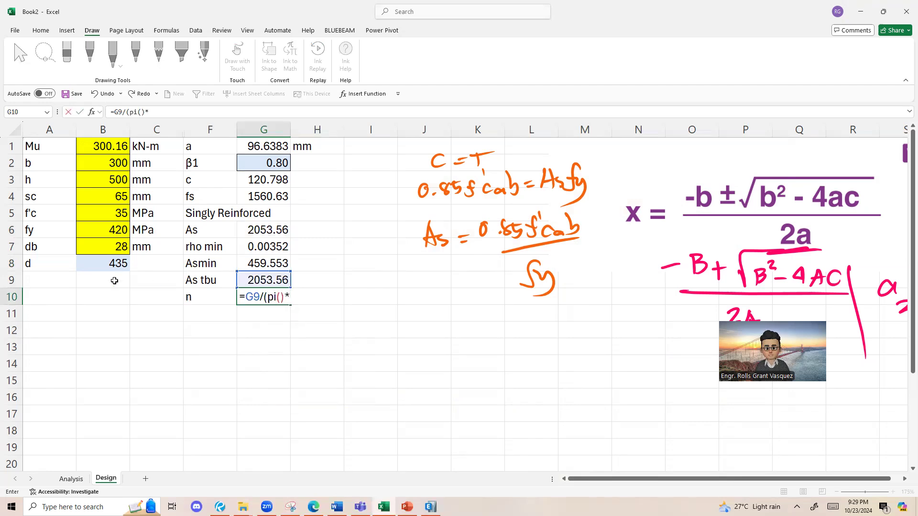
{"action": "left_click", "coordinate": [114, 245]}
{"action": "type", "text": "^2/4"}
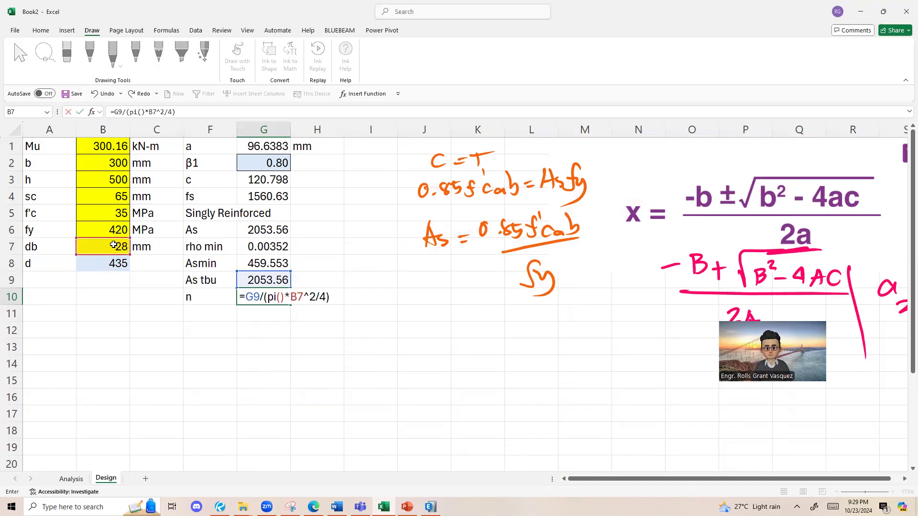
{"action": "key", "text": "Return"}
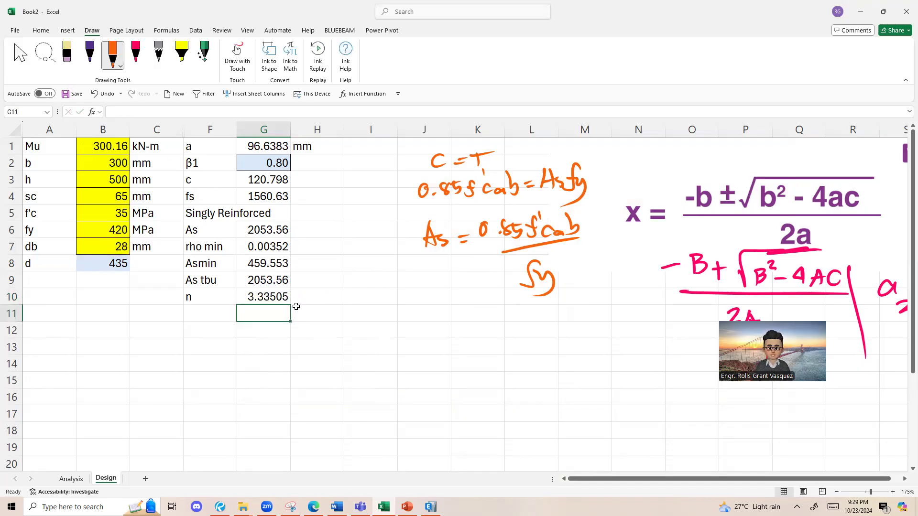
Step: Compare the bar count in G10 with the rounded number of bars in the Bluebeam Revu notes
{"action": "key", "text": "alt+Tab"}
{"action": "scroll", "coordinate": [471, 268], "scroll_direction": "down", "scroll_amount": 3}
{"action": "scroll", "coordinate": [598, 322], "scroll_direction": "up", "scroll_amount": 1}
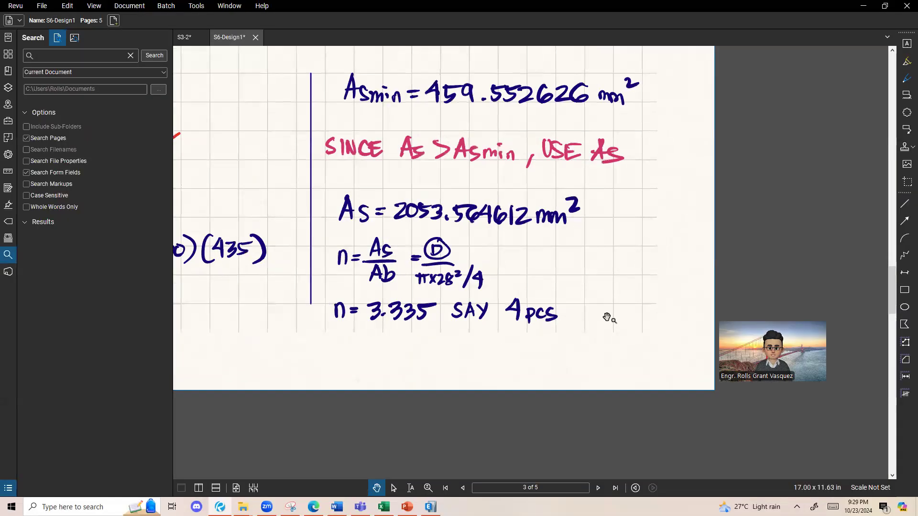
{"action": "key", "text": "alt+Tab"}
{"action": "key", "text": "Up"}
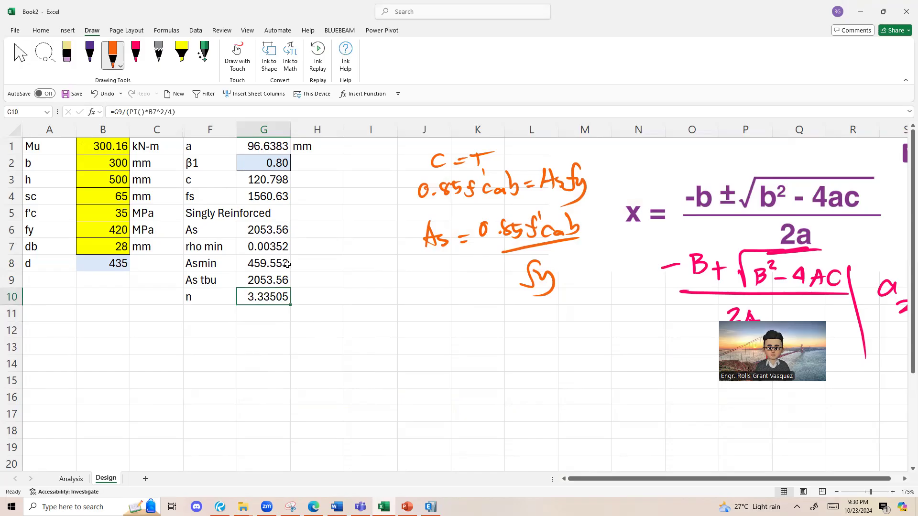
Step: Round the bar count in G10 up to a whole number with =CEILING(G9/(PI()*B7^2/4),1)
{"action": "double_click", "coordinate": [266, 295]}
{"action": "key", "text": "Escape"}
{"action": "double_click", "coordinate": [264, 297]}
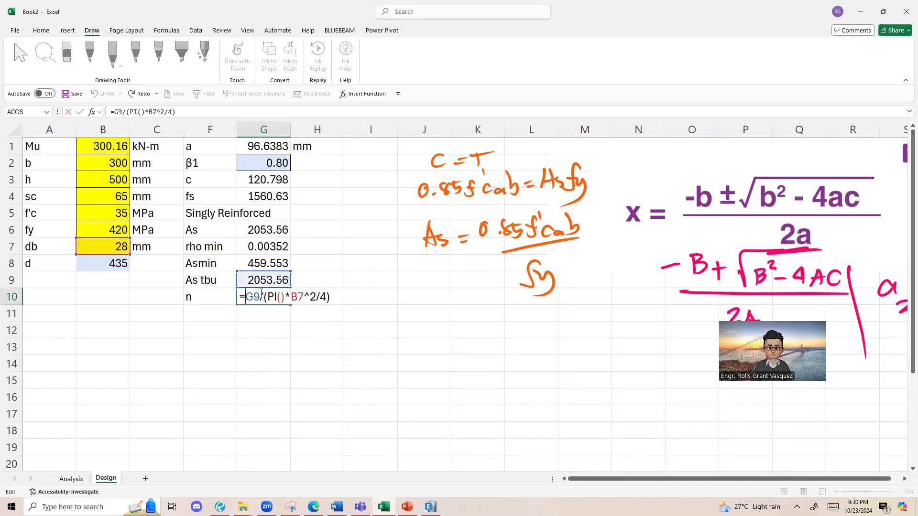
{"action": "type", "text": "ceil"}
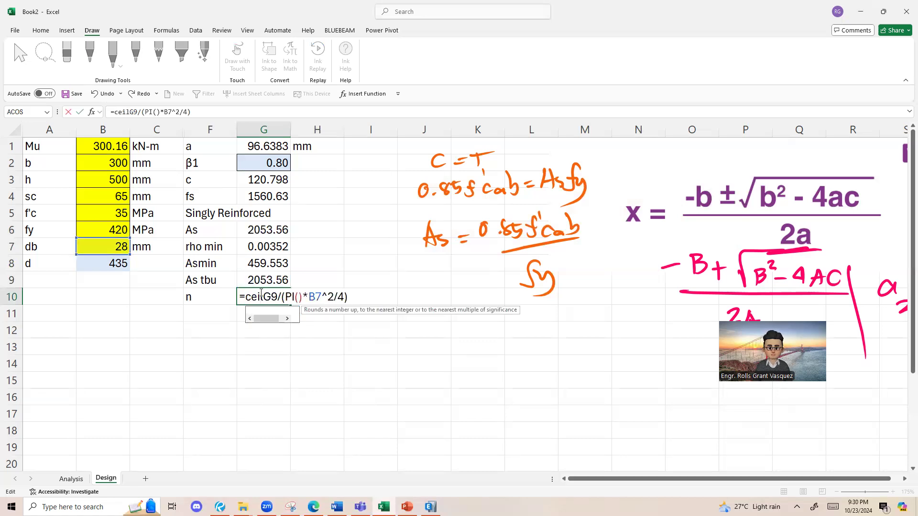
{"action": "type", "text": "ing"}
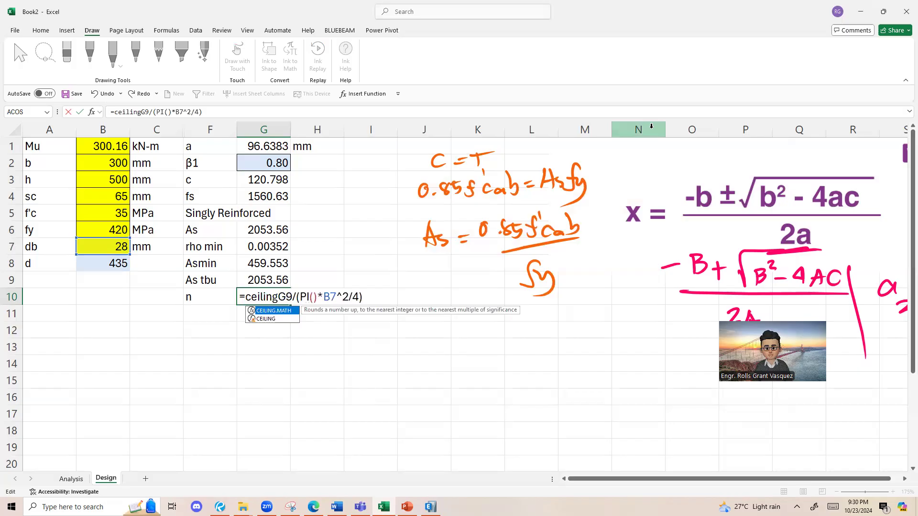
{"action": "type", "text": "("}
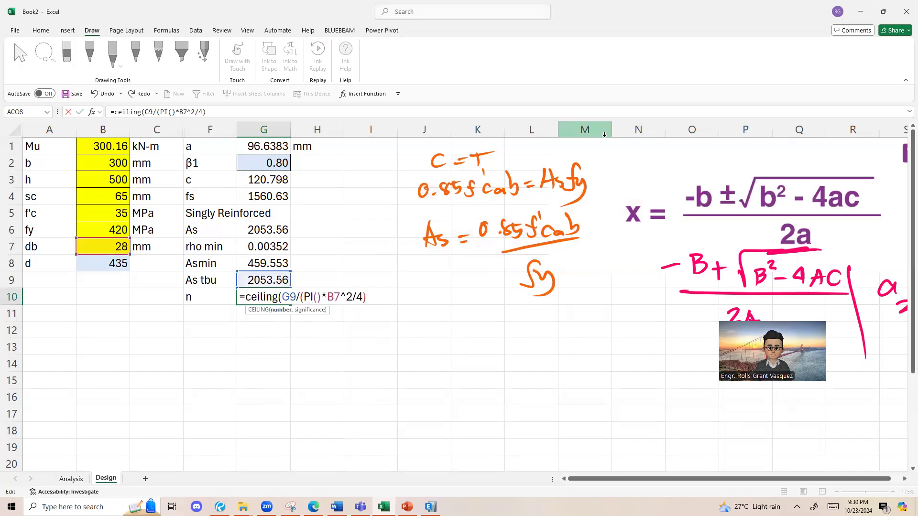
{"action": "left_click_drag", "start_coordinate": [285, 297], "coordinate": [370, 290]}
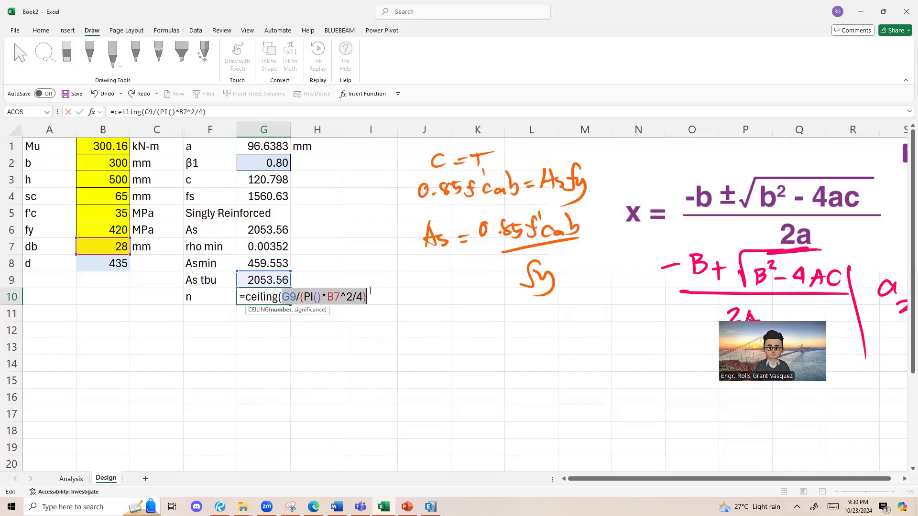
{"action": "left_click", "coordinate": [370, 300]}
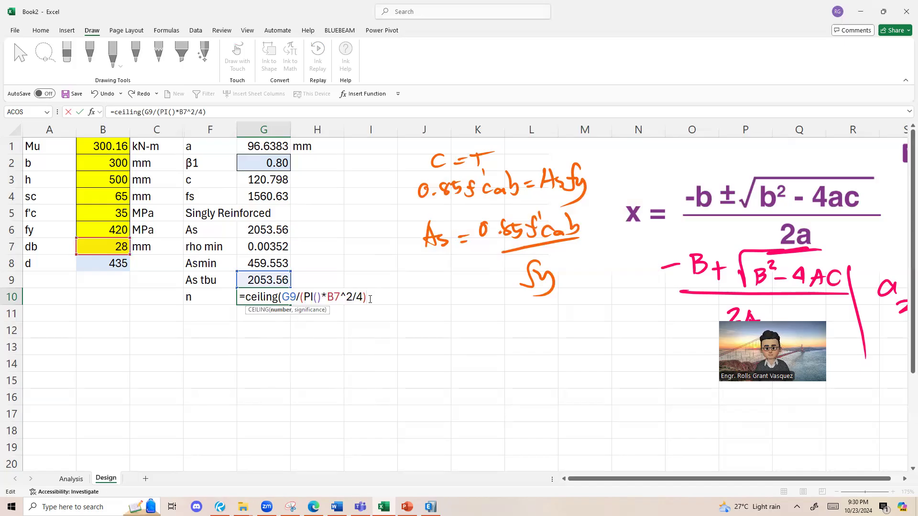
{"action": "type", "text": ","}
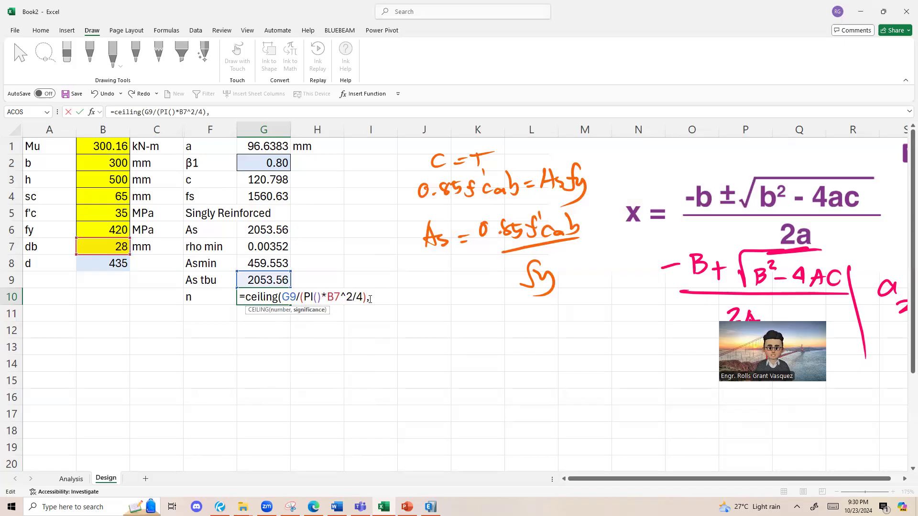
{"action": "type", "text": "1)"}
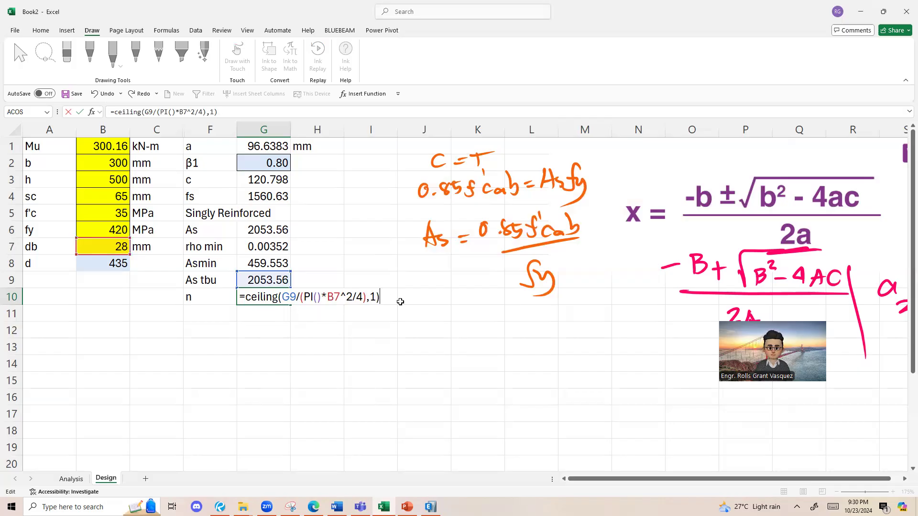
{"action": "key", "text": "Return"}
{"action": "left_click", "coordinate": [276, 295]}
{"action": "left_click_drag", "start_coordinate": [278, 235], "coordinate": [282, 270]}
{"action": "left_click", "coordinate": [284, 281]}
{"action": "left_click", "coordinate": [240, 296]}
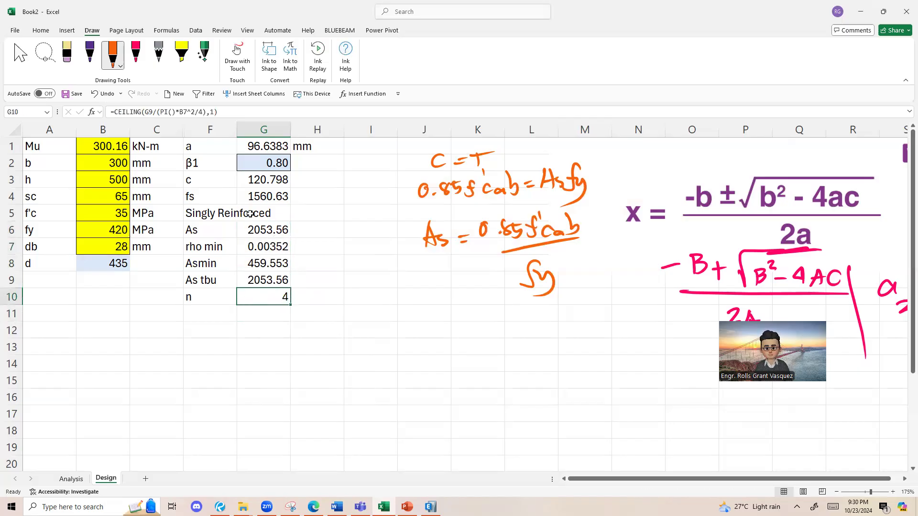
Step: Apply a light blue fill and cell borders to the results in G1:G10
{"action": "left_click_drag", "start_coordinate": [268, 230], "coordinate": [266, 281]}
{"action": "mouse_move", "coordinate": [260, 151]}
{"action": "left_mouse_down"}
{"action": "mouse_move", "coordinate": [267, 202]}
{"action": "mouse_move", "coordinate": [248, 292]}
{"action": "left_mouse_up"}
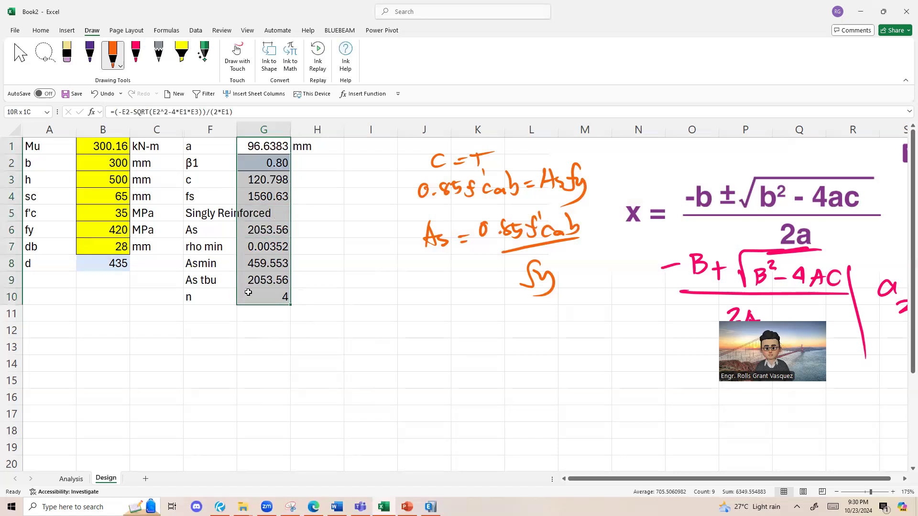
{"action": "left_click", "coordinate": [50, 32]}
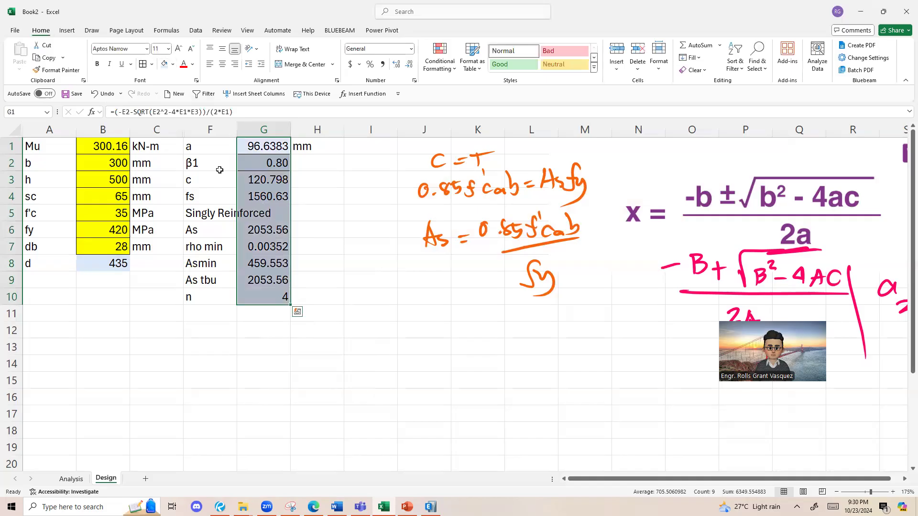
Step: Merge and center the reinforcement-type result across F5:H5 and fill it light blue
{"action": "left_click_drag", "start_coordinate": [206, 214], "coordinate": [297, 215]}
{"action": "left_click", "coordinate": [303, 67]}
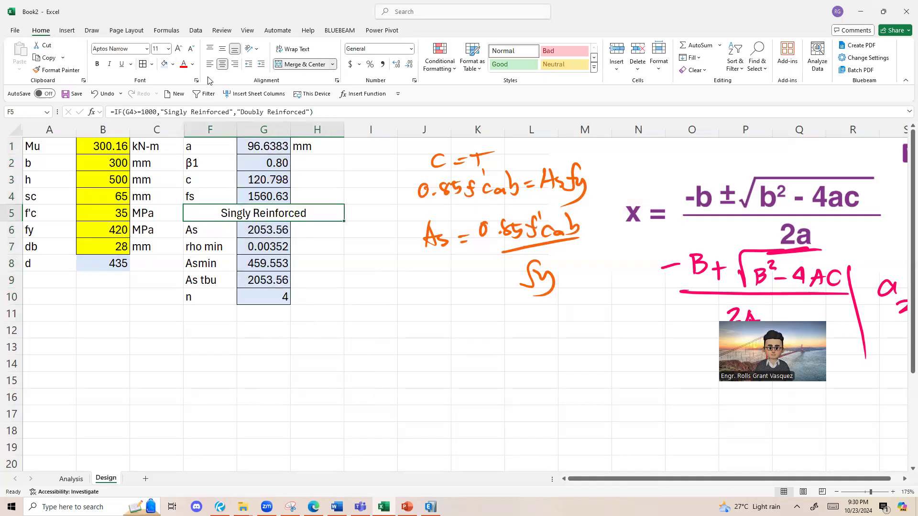
{"action": "left_click", "coordinate": [164, 64]}
Step: Format the steel area and ratio results in G6:G9 to two decimal places
{"action": "left_click", "coordinate": [273, 166]}
{"action": "left_click_drag", "start_coordinate": [273, 166], "coordinate": [271, 181]}
{"action": "left_click_drag", "start_coordinate": [266, 147], "coordinate": [266, 282]}
{"action": "left_click_drag", "start_coordinate": [266, 298], "coordinate": [268, 234]}
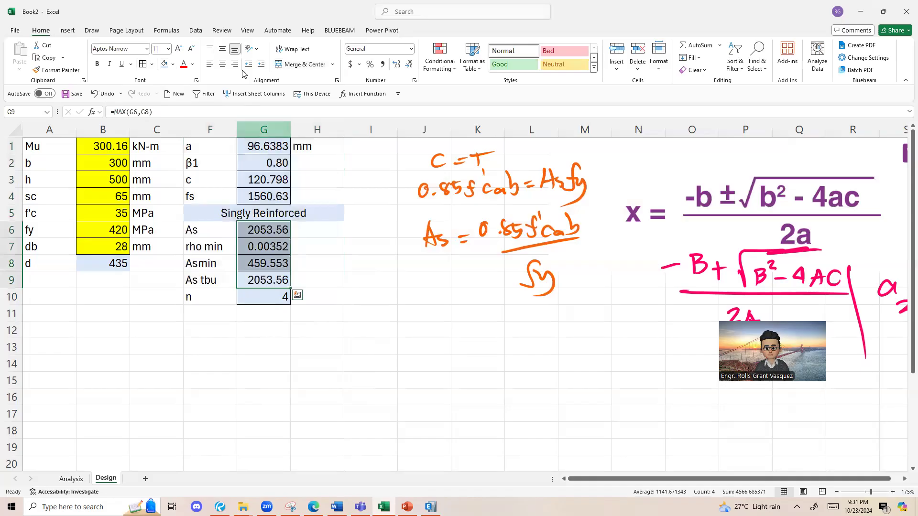
{"action": "left_click", "coordinate": [409, 64]}
{"action": "left_click", "coordinate": [409, 64]}
{"action": "left_click", "coordinate": [397, 64]}
{"action": "left_click", "coordinate": [397, 64]}
Step: Format G1:G4 to two decimal places and autofit the width of column G
{"action": "left_click_drag", "start_coordinate": [266, 146], "coordinate": [273, 195]}
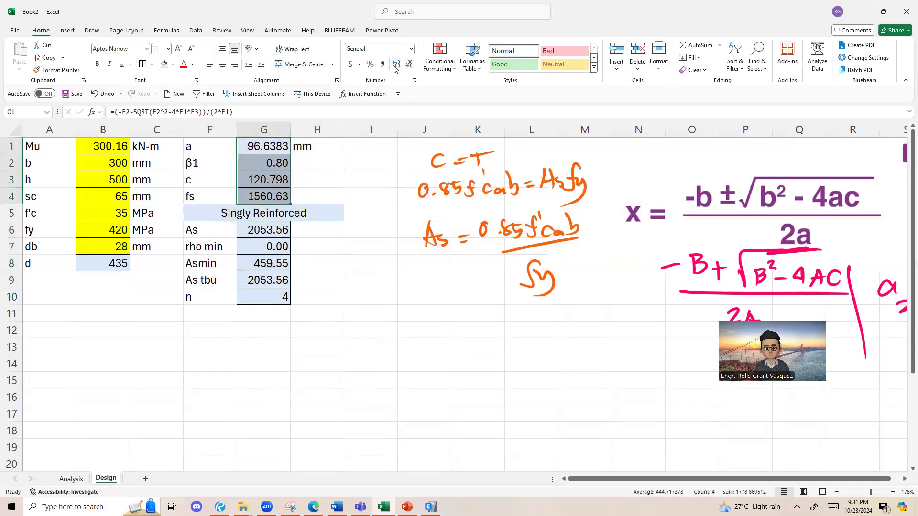
{"action": "left_click", "coordinate": [397, 64]}
{"action": "left_click", "coordinate": [409, 64]}
{"action": "left_click", "coordinate": [409, 64]}
{"action": "left_click", "coordinate": [408, 64]}
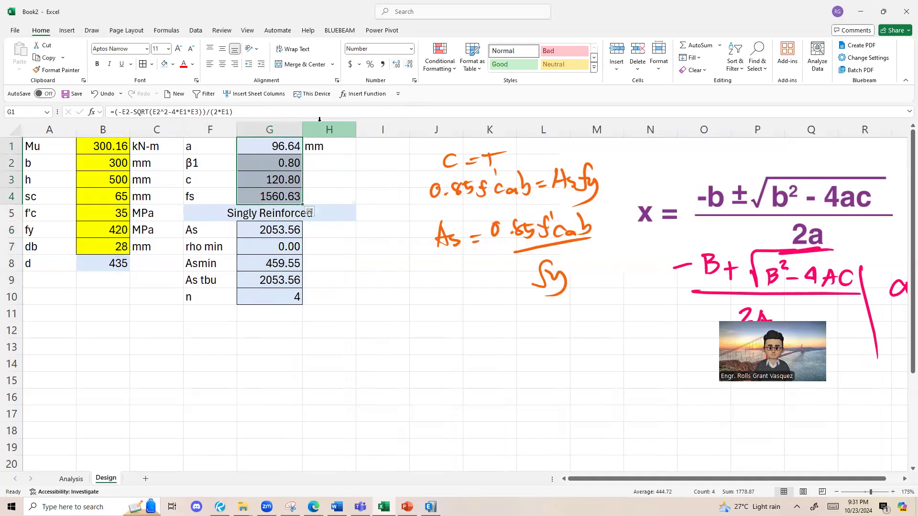
{"action": "double_click", "coordinate": [303, 130]}
{"action": "left_click", "coordinate": [289, 165]}
{"action": "left_click", "coordinate": [306, 177]}
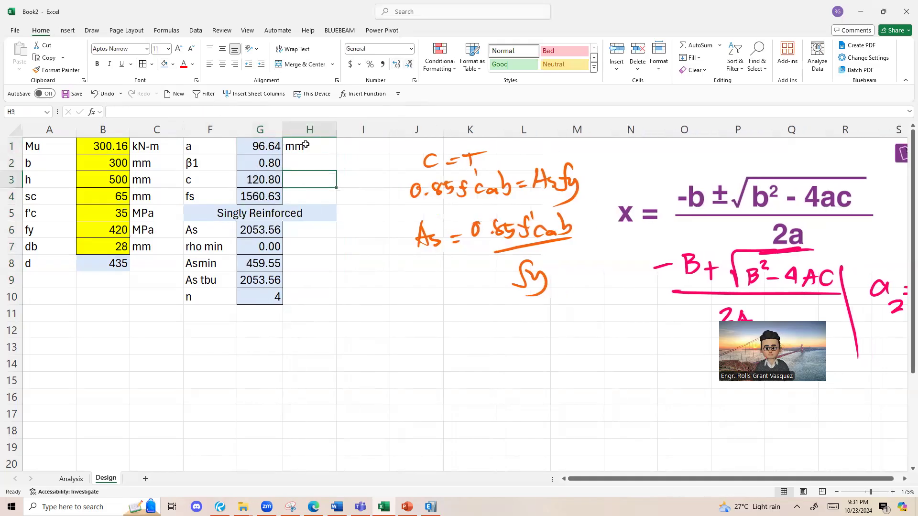
Step: Copy the mm unit into H3 for c and the MPa unit into H4 for fs
{"action": "left_click", "coordinate": [305, 146]}
{"action": "key", "text": "ctrl+c"}
{"action": "left_click", "coordinate": [305, 176]}
{"action": "key", "text": "ctrl+v"}
{"action": "left_click", "coordinate": [163, 215]}
{"action": "key", "text": "ctrl+c"}
{"action": "left_click", "coordinate": [315, 197]}
{"action": "key", "text": "ctrl+v"}
Step: Enter mm2 as the unit for As in H6 and copy it to H8 and H9 for Asmin and As tbu
{"action": "left_click", "coordinate": [158, 242]}
{"action": "left_click", "coordinate": [315, 234]}
{"action": "left_click", "coordinate": [306, 180]}
{"action": "key", "text": "ctrl+c"}
{"action": "left_click", "coordinate": [323, 234]}
{"action": "key", "text": "ctrl+v"}
{"action": "double_click", "coordinate": [323, 235]}
{"action": "type", "text": "2"}
{"action": "left_click", "coordinate": [317, 261]}
{"action": "left_click", "coordinate": [309, 233]}
{"action": "key", "text": "ctrl+c"}
{"action": "left_click", "coordinate": [308, 266]}
{"action": "key", "text": "ctrl+v"}
{"action": "left_click", "coordinate": [307, 292]}
{"action": "left_click", "coordinate": [306, 284]}
{"action": "key", "text": "ctrl+v"}
{"action": "left_click", "coordinate": [306, 297]}
{"action": "key", "text": "Escape"}
{"action": "left_click", "coordinate": [325, 331]}
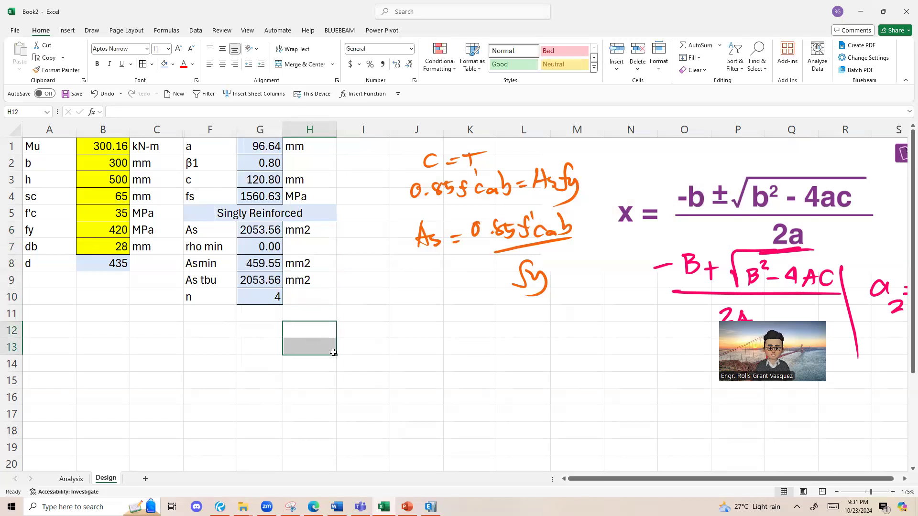
Step: Enter pcs in H10 as the unit for the number of bars
{"action": "left_click", "coordinate": [286, 301]}
{"action": "type", "text": "p[c"}
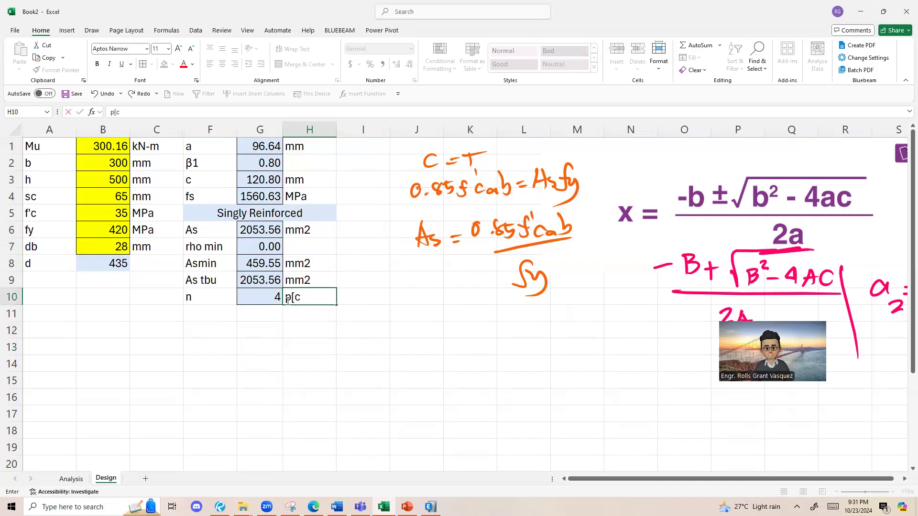
{"action": "key", "text": "BackSpace"}
{"action": "type", "text": "cs"}
{"action": "left_click", "coordinate": [301, 334]}
Step: Format the number-of-bars row F10:H10 in bold red text
{"action": "left_click_drag", "start_coordinate": [211, 292], "coordinate": [329, 297]}
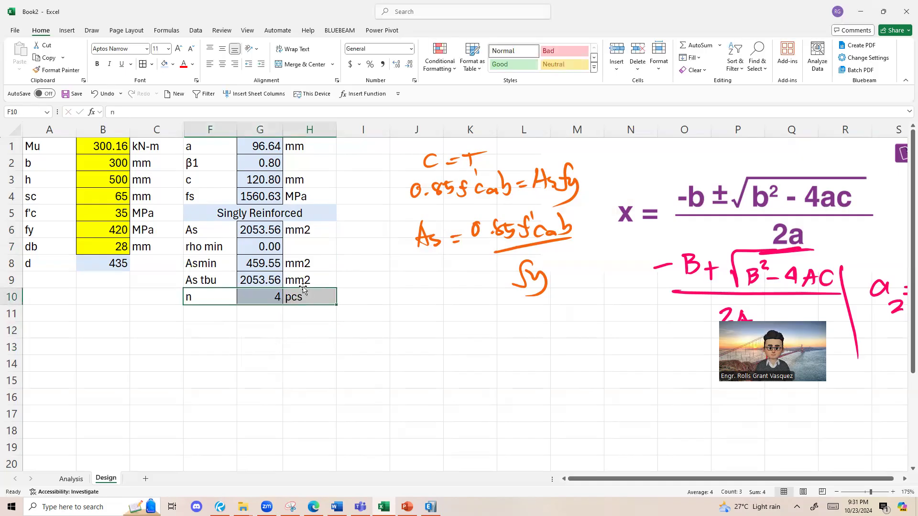
{"action": "left_click", "coordinate": [184, 67]}
{"action": "left_click", "coordinate": [98, 65]}
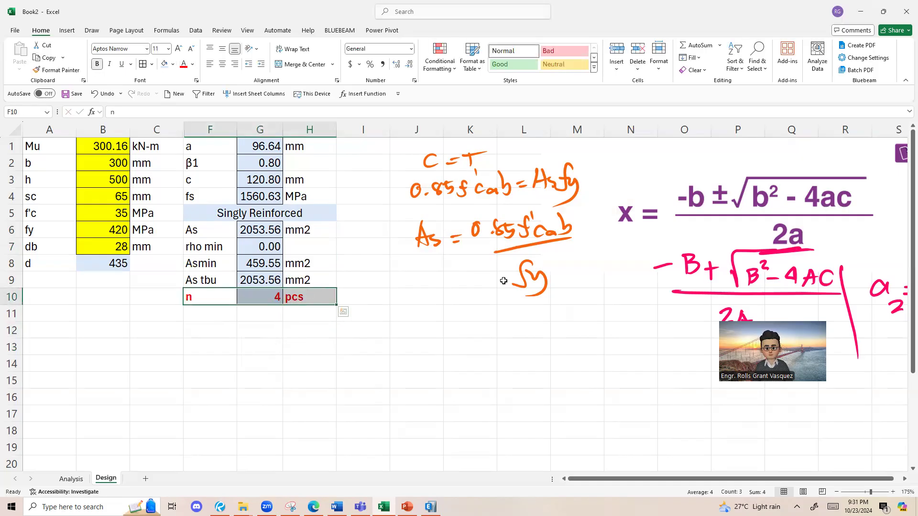
Step: Switch to Revu to compare the Design results with the handwritten As and bar-count solution, and return to Excel
{"action": "left_click", "coordinate": [483, 303]}
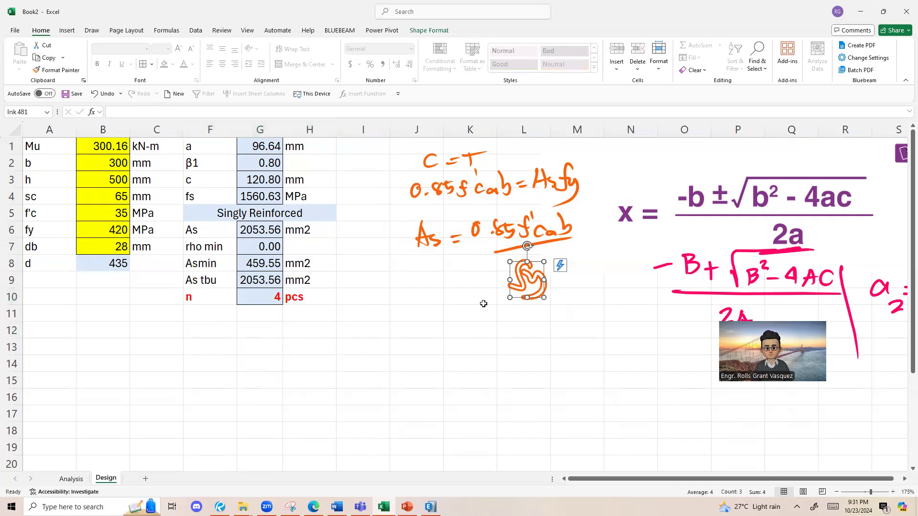
{"action": "left_click", "coordinate": [462, 196]}
{"action": "left_click", "coordinate": [376, 311]}
{"action": "left_click", "coordinate": [128, 164]}
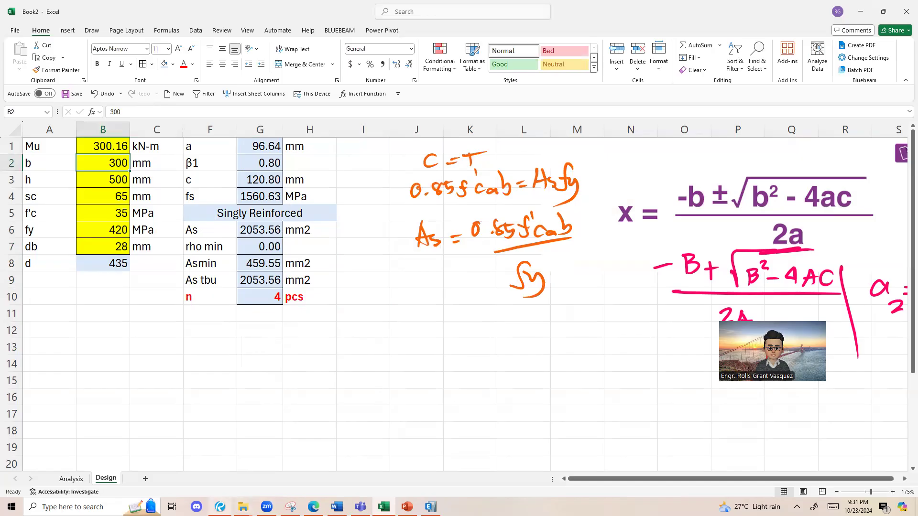
{"action": "left_click", "coordinate": [220, 507]}
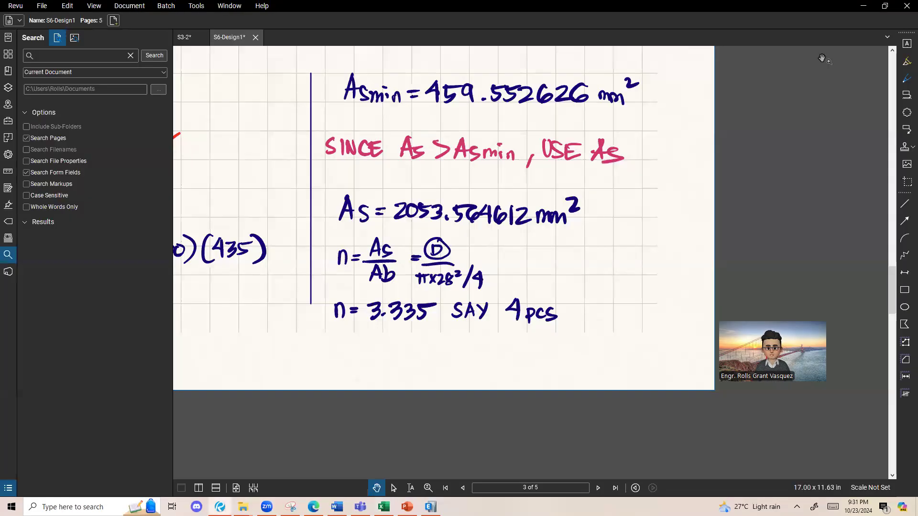
{"action": "left_click", "coordinate": [863, 5]}
{"action": "key", "text": "Right"}
{"action": "left_click", "coordinate": [270, 193]}
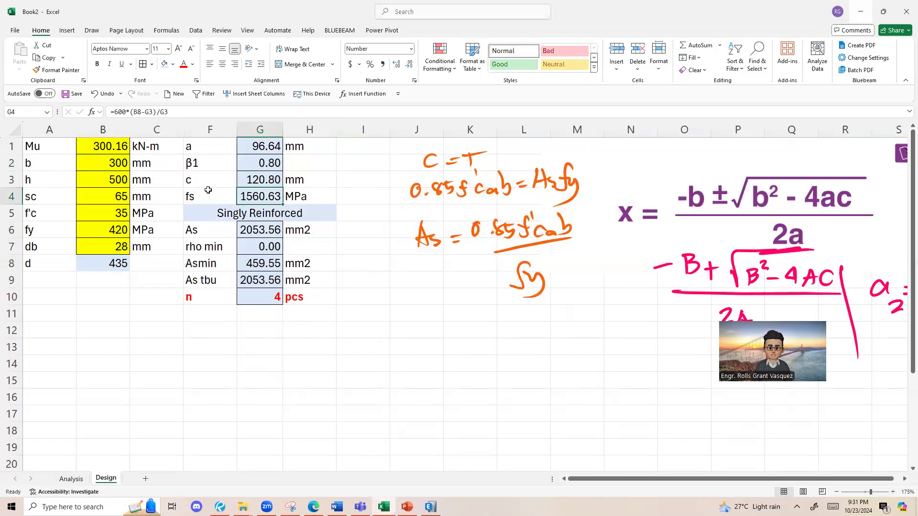
Step: Delete the orange handwritten C = T and As derivation notes from the Design sheet
{"action": "left_click", "coordinate": [114, 152]}
{"action": "left_click", "coordinate": [428, 178]}
{"action": "left_click", "coordinate": [436, 156]}
{"action": "key", "text": "Delete"}
{"action": "left_click", "coordinate": [555, 282]}
{"action": "left_click", "coordinate": [546, 287]}
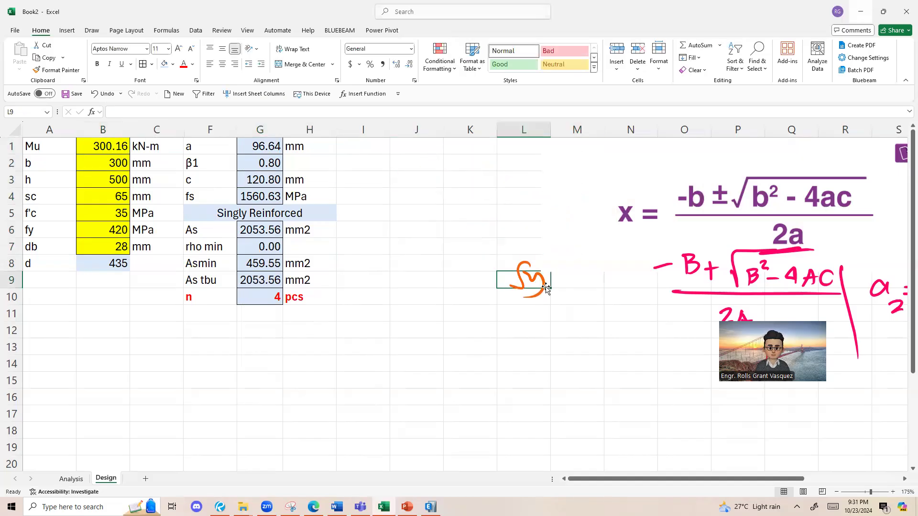
{"action": "left_click", "coordinate": [526, 265]}
{"action": "left_click", "coordinate": [529, 273]}
{"action": "key", "text": "Delete"}
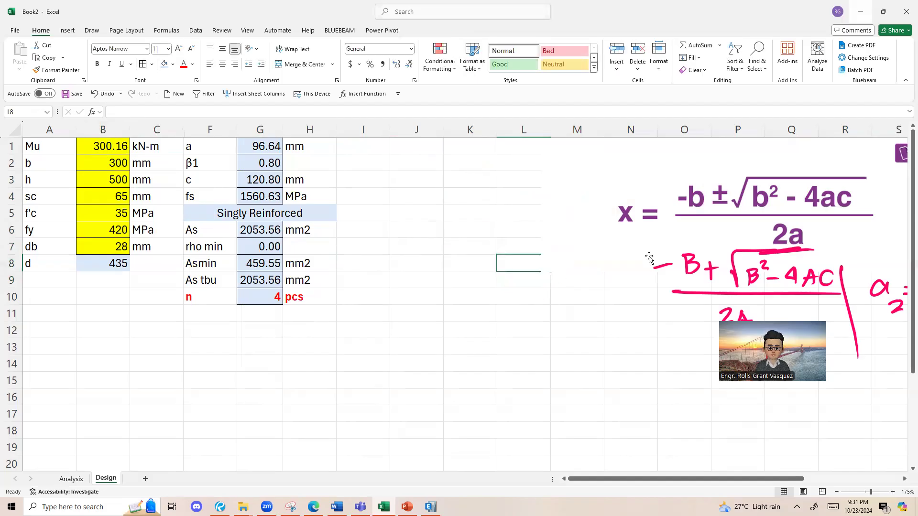
Step: Circle the Mu input in B1 and the number-of-bars result in row 10 with orange ink
{"action": "mouse_move", "coordinate": [136, 141]}
{"action": "left_mouse_down"}
{"action": "mouse_move", "coordinate": [83, 157]}
{"action": "mouse_move", "coordinate": [135, 152]}
{"action": "left_mouse_up"}
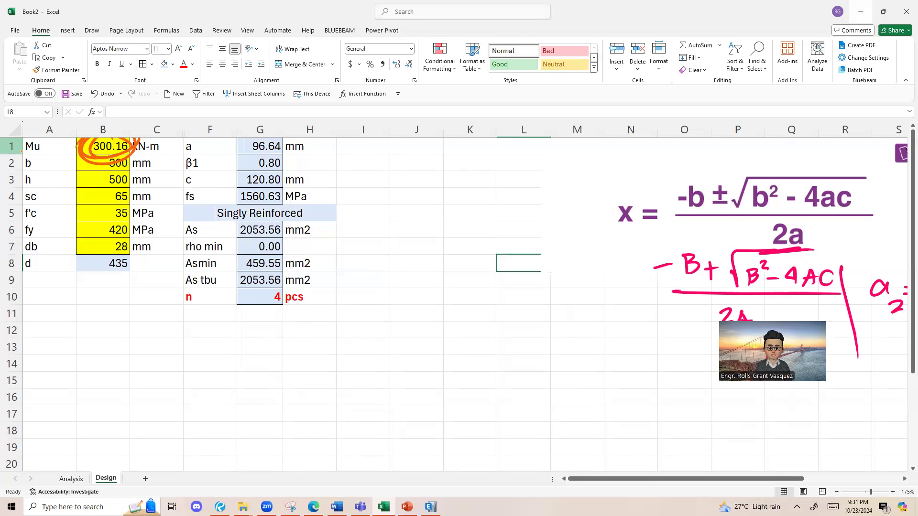
{"action": "left_click_drag", "start_coordinate": [262, 289], "coordinate": [268, 276]}
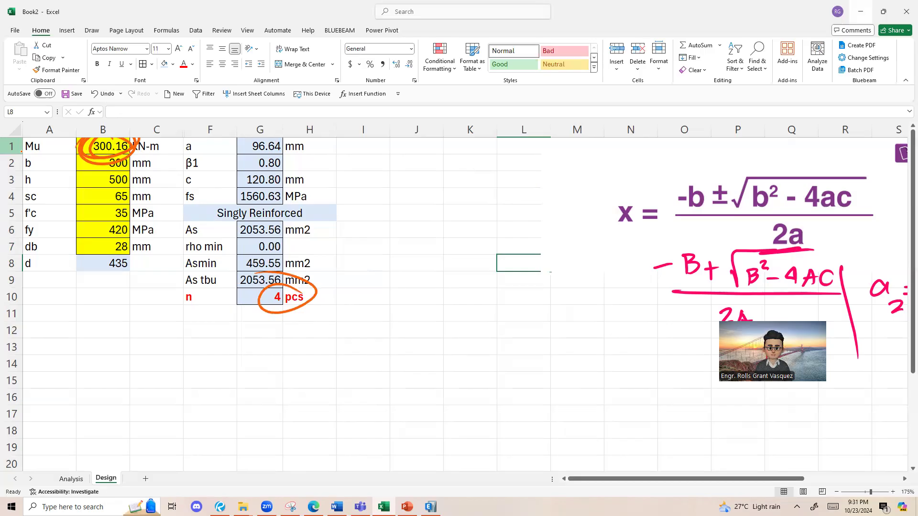
{"action": "mouse_move", "coordinate": [116, 137]}
{"action": "left_mouse_down"}
{"action": "mouse_move", "coordinate": [86, 152]}
{"action": "mouse_move", "coordinate": [135, 151]}
{"action": "mouse_move", "coordinate": [116, 139]}
{"action": "left_mouse_up"}
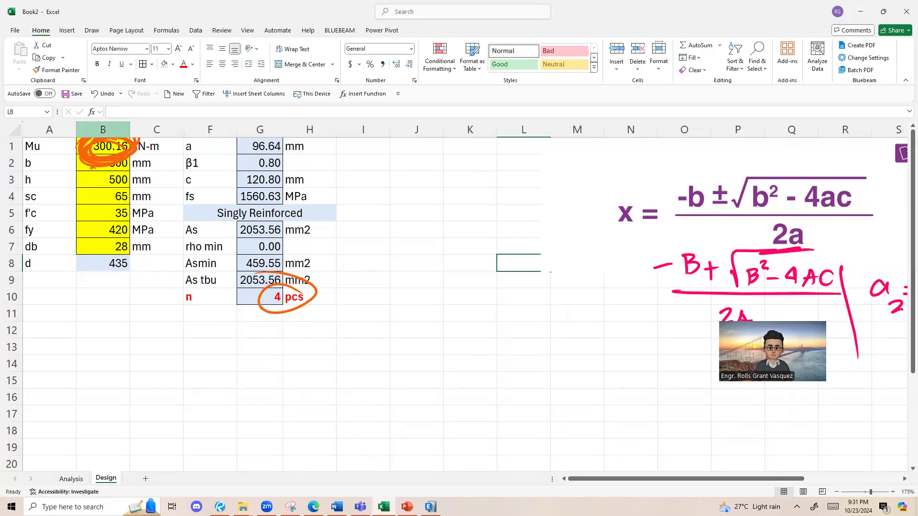
Step: Switch to ETABS to view the 2F beam plan of the sample building, and return to the Design sheet
{"action": "left_click", "coordinate": [431, 506]}
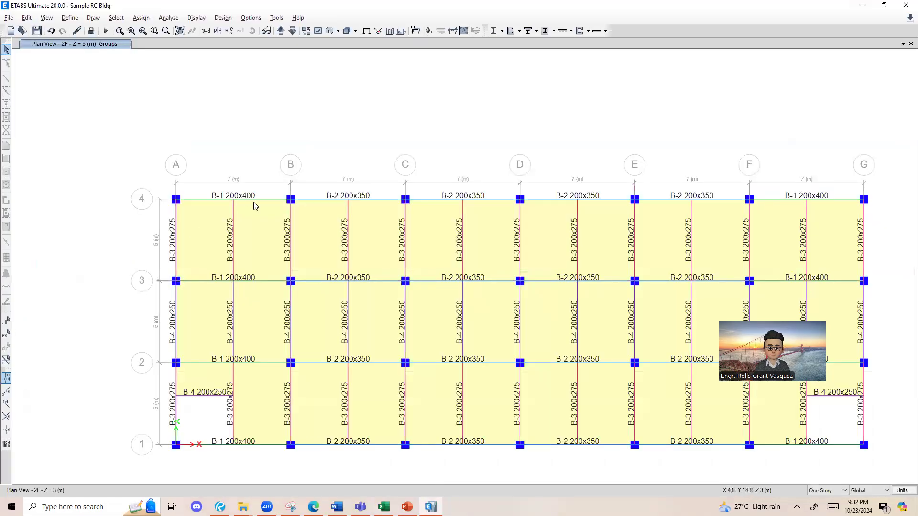
{"action": "left_click", "coordinate": [862, 6]}
{"action": "left_click", "coordinate": [315, 258]}
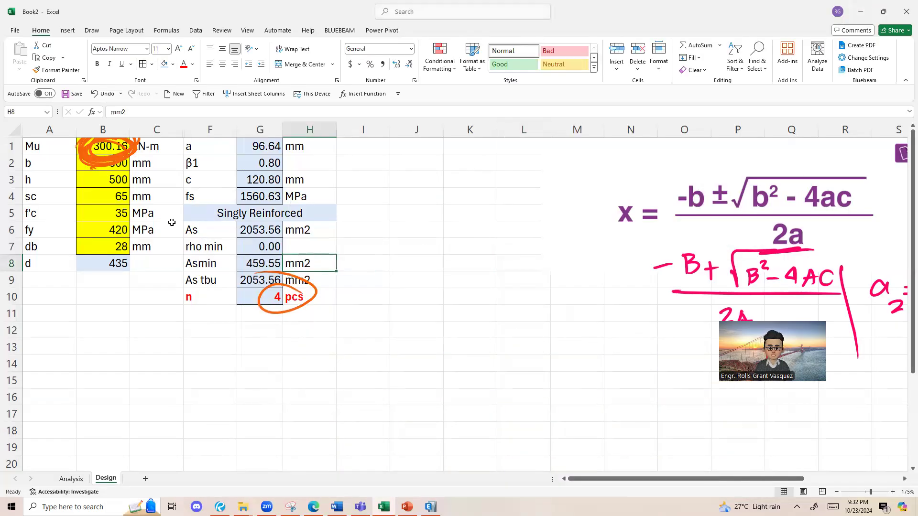
Step: Delete the orange ink circles around the Mu input and the number-of-bars result
{"action": "left_click", "coordinate": [123, 162]}
{"action": "key", "text": "Delete"}
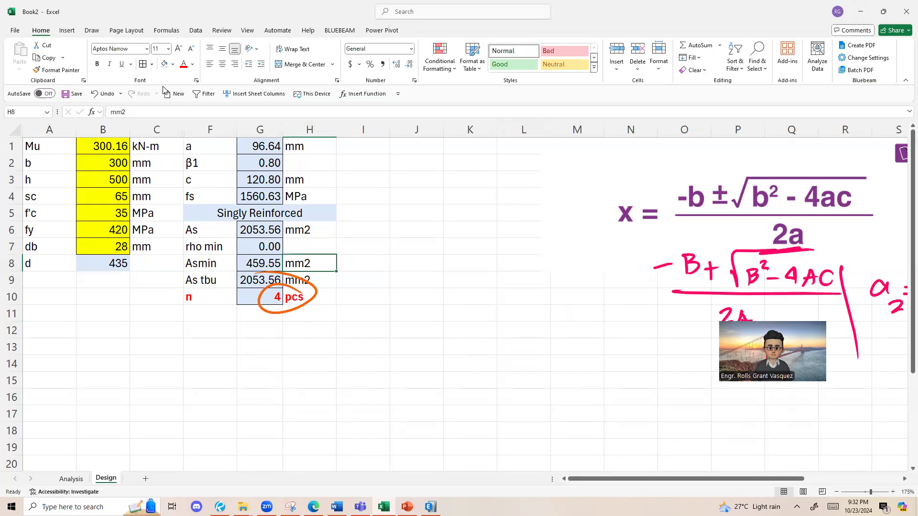
{"action": "left_click", "coordinate": [319, 298]}
{"action": "left_click", "coordinate": [310, 300]}
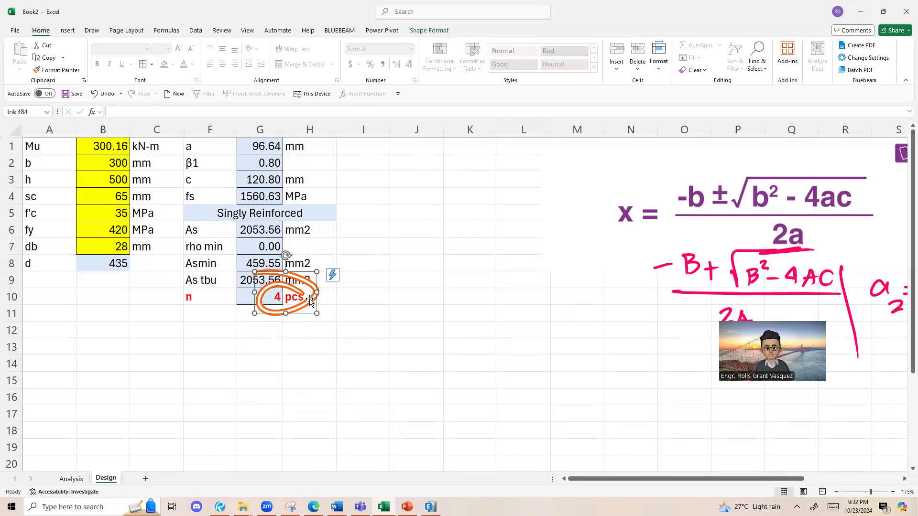
{"action": "key", "text": "Delete"}
Step: Handwrite the ratio Mu over ϕMn in orange ink beside the results, tick Mu and circle ϕMn
{"action": "left_click_drag", "start_coordinate": [380, 145], "coordinate": [373, 290]}
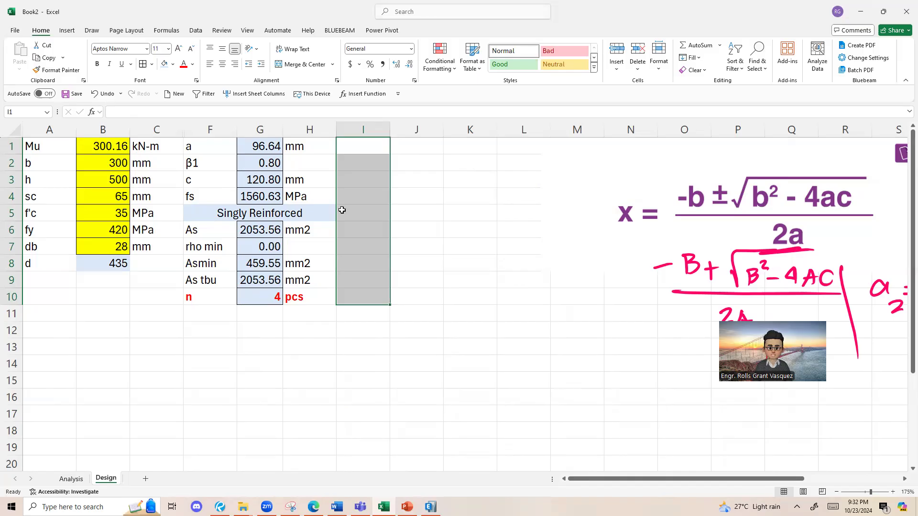
{"action": "left_click", "coordinate": [373, 148]}
{"action": "mouse_move", "coordinate": [471, 258]}
{"action": "left_mouse_down"}
{"action": "mouse_move", "coordinate": [478, 225]}
{"action": "mouse_move", "coordinate": [500, 253]}
{"action": "left_mouse_up"}
{"action": "left_click_drag", "start_coordinate": [504, 234], "coordinate": [514, 258]}
{"action": "left_click_drag", "start_coordinate": [450, 287], "coordinate": [534, 277]}
{"action": "left_click_drag", "start_coordinate": [465, 327], "coordinate": [476, 312]}
{"action": "left_click_drag", "start_coordinate": [462, 353], "coordinate": [489, 307]}
{"action": "mouse_move", "coordinate": [499, 350]}
{"action": "left_mouse_down"}
{"action": "mouse_move", "coordinate": [500, 302]}
{"action": "mouse_move", "coordinate": [520, 349]}
{"action": "mouse_move", "coordinate": [544, 340]}
{"action": "left_mouse_up"}
{"action": "left_click_drag", "start_coordinate": [526, 230], "coordinate": [616, 150]}
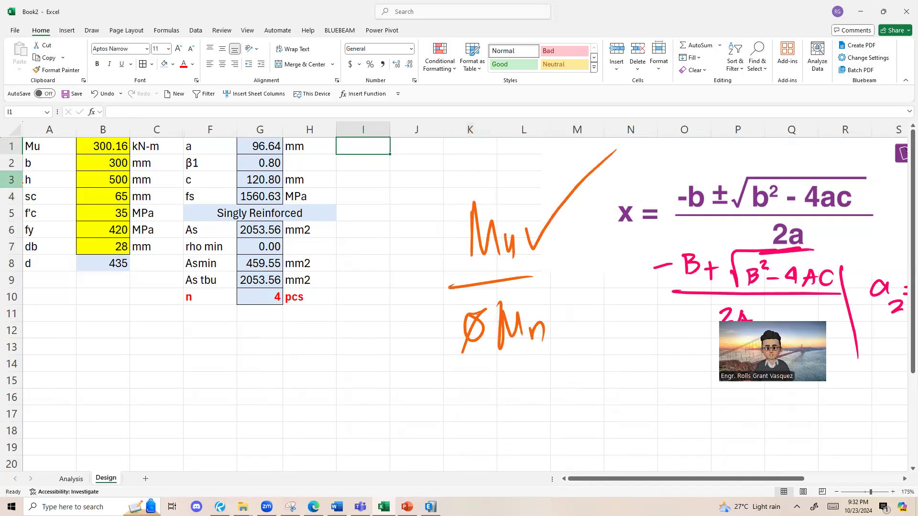
{"action": "mouse_move", "coordinate": [569, 309]}
{"action": "left_mouse_down"}
{"action": "mouse_move", "coordinate": [580, 299]}
{"action": "mouse_move", "coordinate": [591, 306]}
{"action": "mouse_move", "coordinate": [471, 261]}
{"action": "left_mouse_up"}
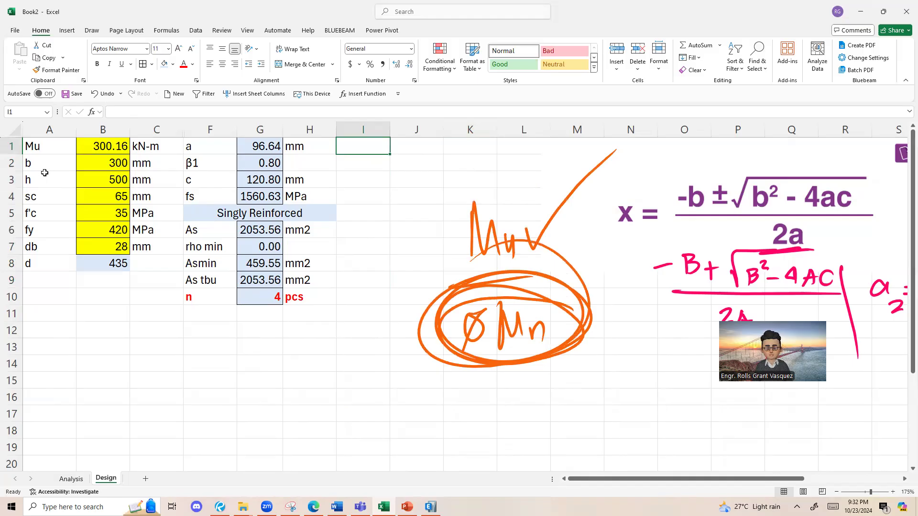
Step: Delete the handwritten Mu over ϕMn ratio from the Design sheet
{"action": "left_click", "coordinate": [470, 206]}
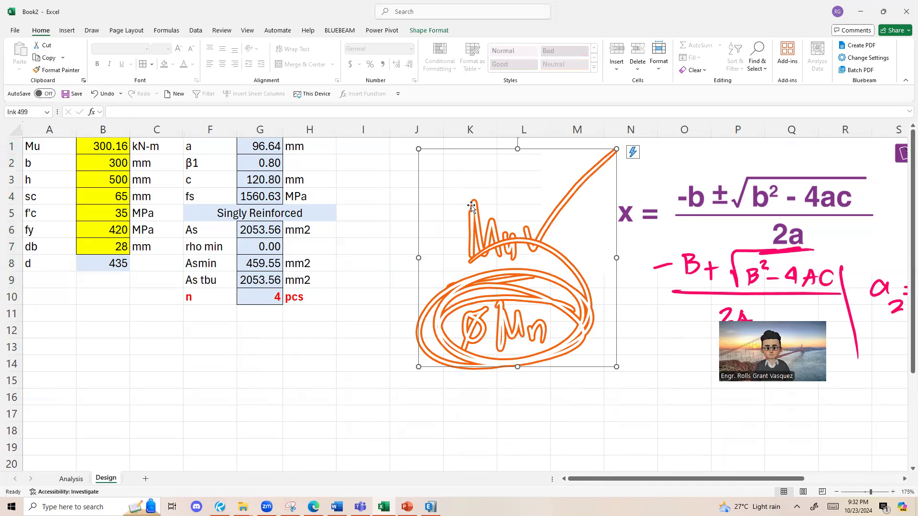
{"action": "key", "text": "Delete"}
{"action": "left_click", "coordinate": [274, 301]}
{"action": "left_click", "coordinate": [221, 297]}
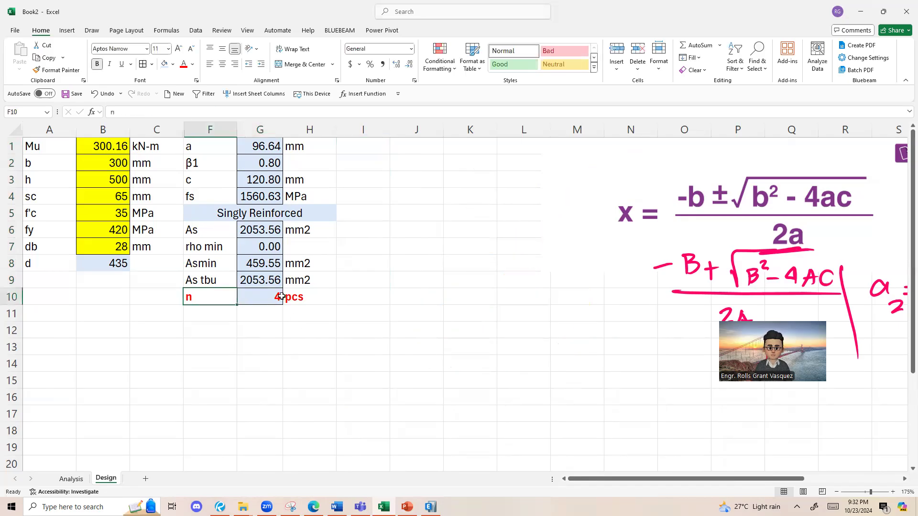
{"action": "left_click_drag", "start_coordinate": [282, 297], "coordinate": [281, 297]}
{"action": "left_click_drag", "start_coordinate": [193, 296], "coordinate": [291, 299]}
{"action": "left_click", "coordinate": [361, 312]}
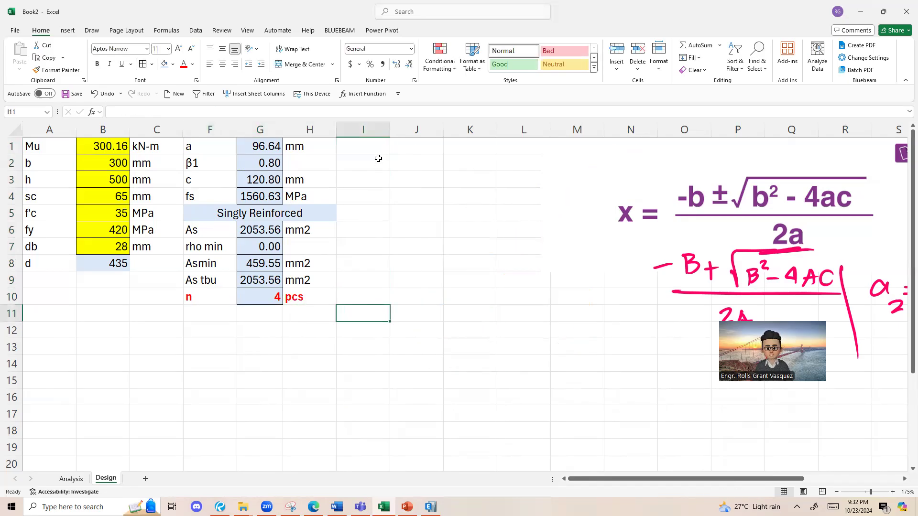
Step: Enter the label DCR in I10 and make it bold
{"action": "left_click", "coordinate": [378, 298]}
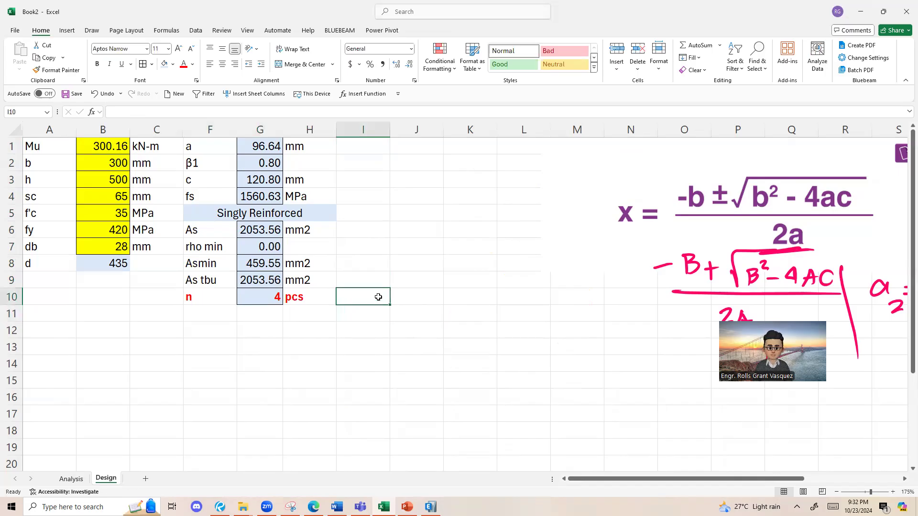
{"action": "type", "text": "DCR"}
{"action": "left_click", "coordinate": [398, 325]}
{"action": "left_click", "coordinate": [380, 297]}
{"action": "key", "text": "ctrl+b"}
{"action": "left_click", "coordinate": [410, 299]}
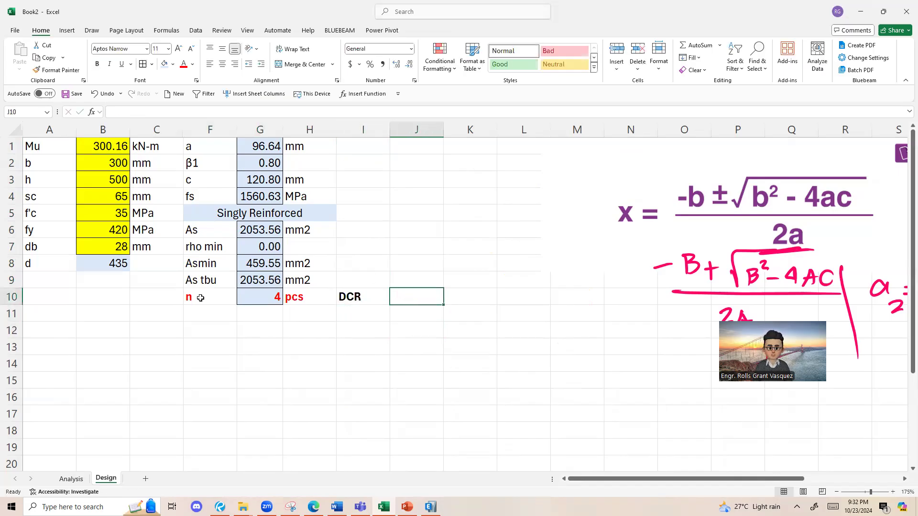
Step: Review the capacity calculation on the Analysis sheet and the number-of-bars formula in G10 of the Design sheet
{"action": "left_click", "coordinate": [71, 479]}
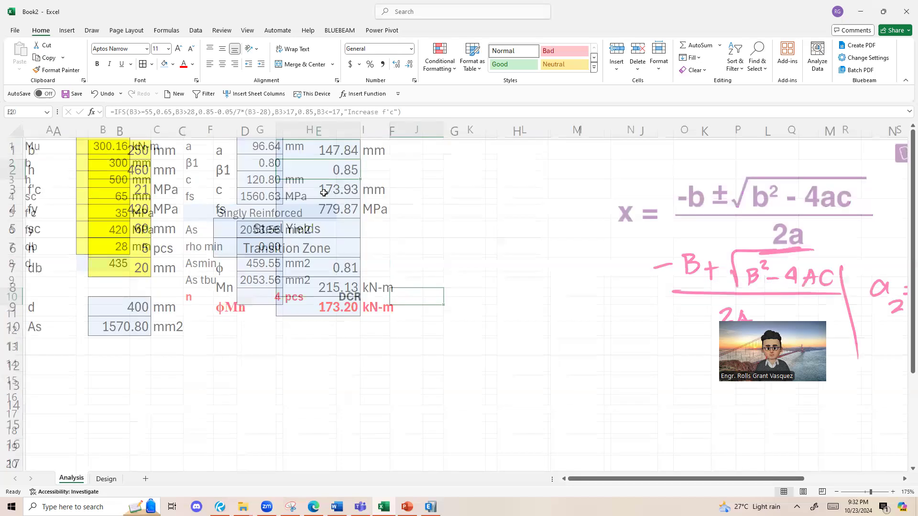
{"action": "left_click", "coordinate": [119, 462]}
{"action": "left_click", "coordinate": [106, 478]}
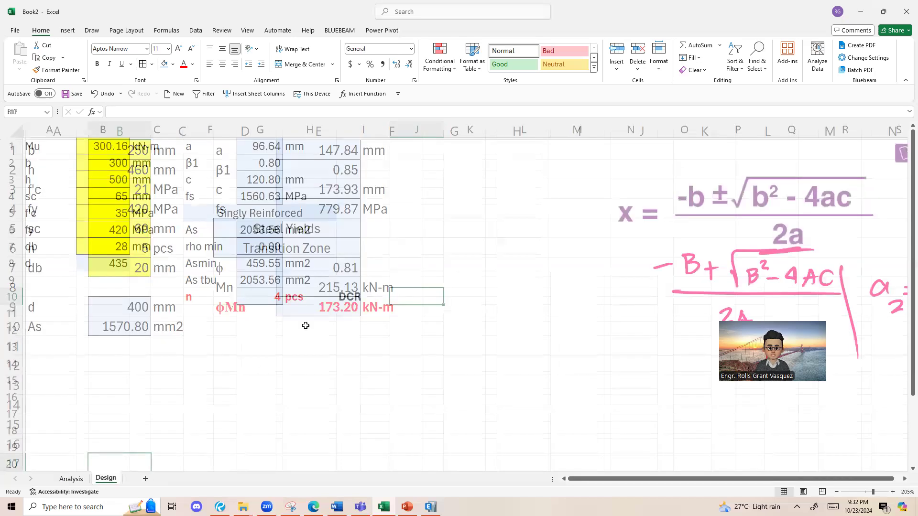
{"action": "left_click", "coordinate": [290, 302]}
{"action": "left_click", "coordinate": [259, 301]}
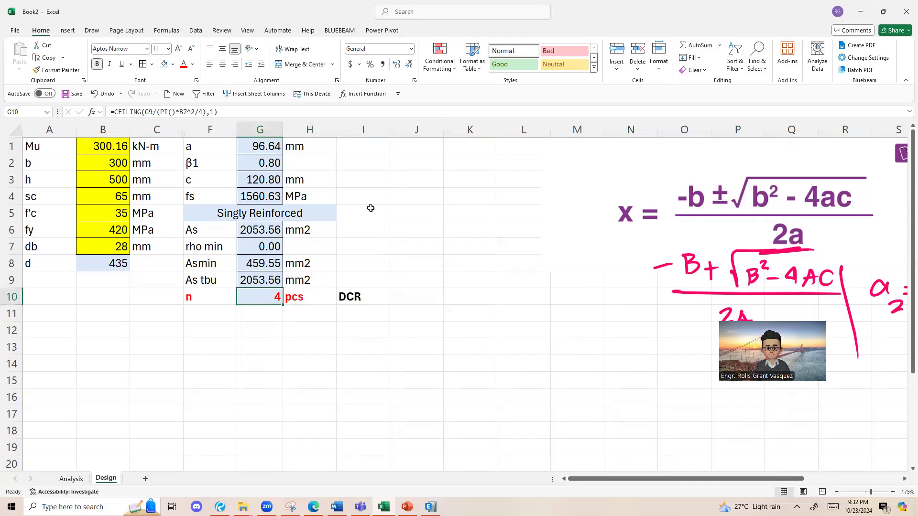
Step: Enter the label a in I1 to start the capacity check column
{"action": "left_click", "coordinate": [383, 148]}
{"action": "type", "text": "a"}
{"action": "left_click", "coordinate": [393, 191]}
{"action": "left_click", "coordinate": [368, 149]}
Step: Inspect the formula for a in E1 of the Analysis sheet and return to the Design sheet
{"action": "left_click", "coordinate": [71, 479]}
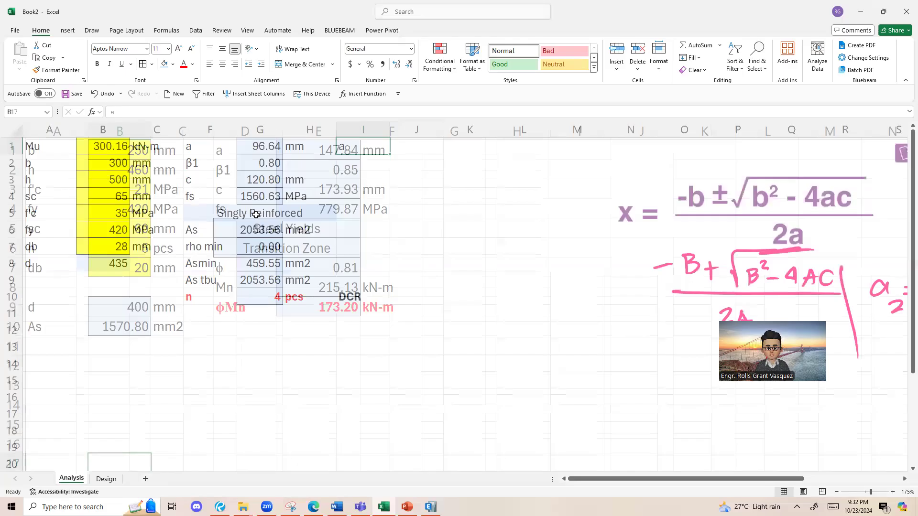
{"action": "double_click", "coordinate": [308, 153]}
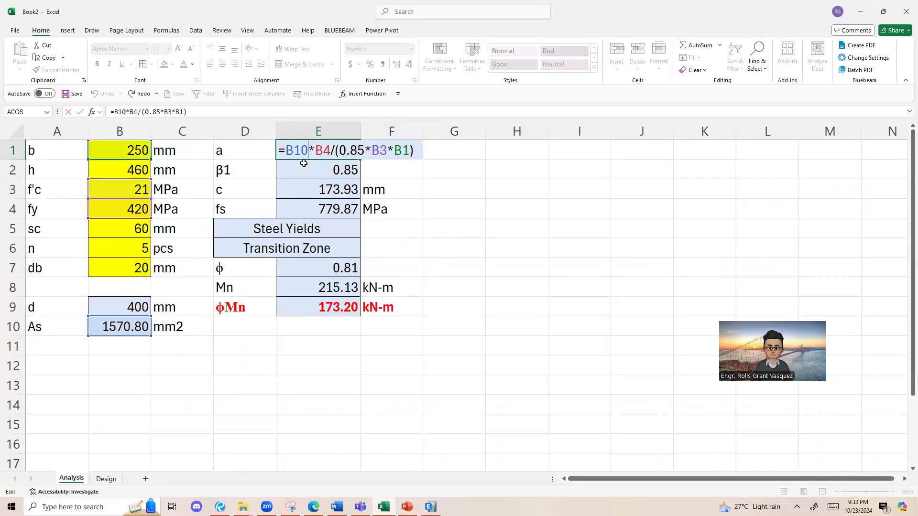
{"action": "left_click_drag", "start_coordinate": [299, 153], "coordinate": [373, 195]}
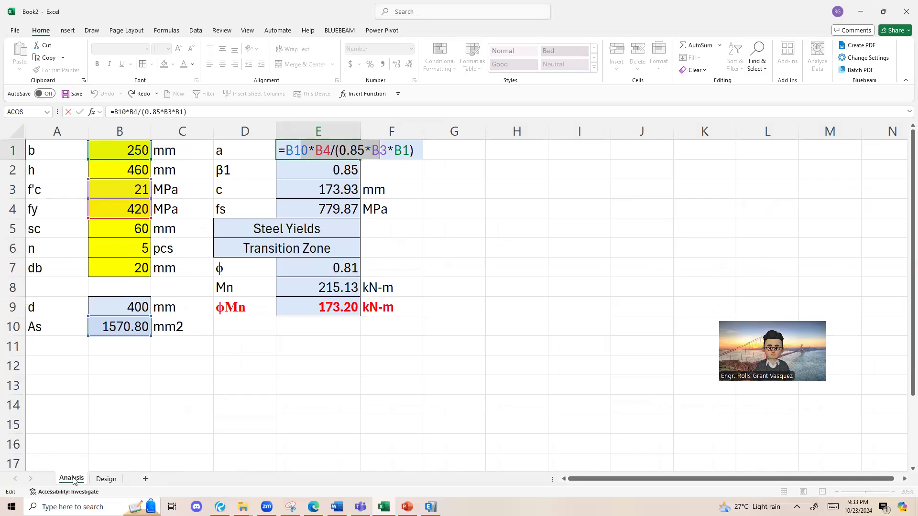
{"action": "left_click", "coordinate": [106, 479]}
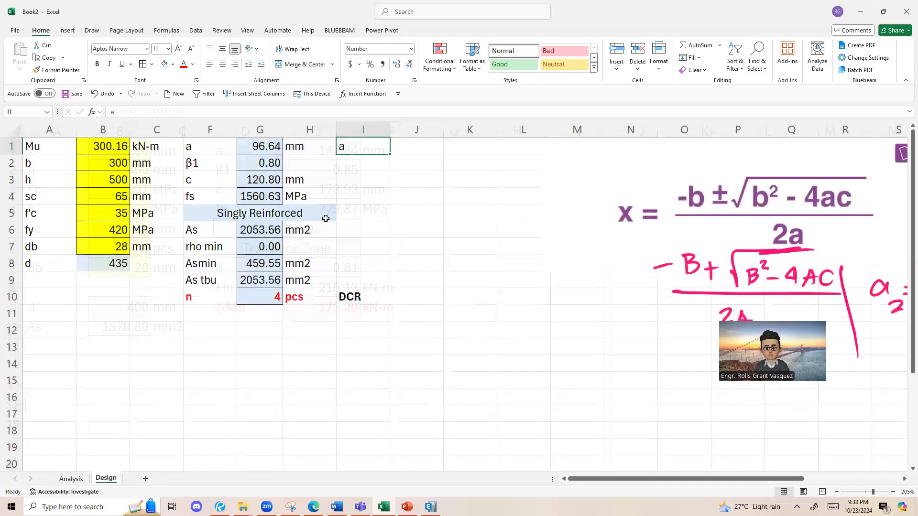
Step: Replace the label in I1 with As and select J1 for its value
{"action": "type", "text": "As"}
{"action": "left_click", "coordinate": [363, 192]}
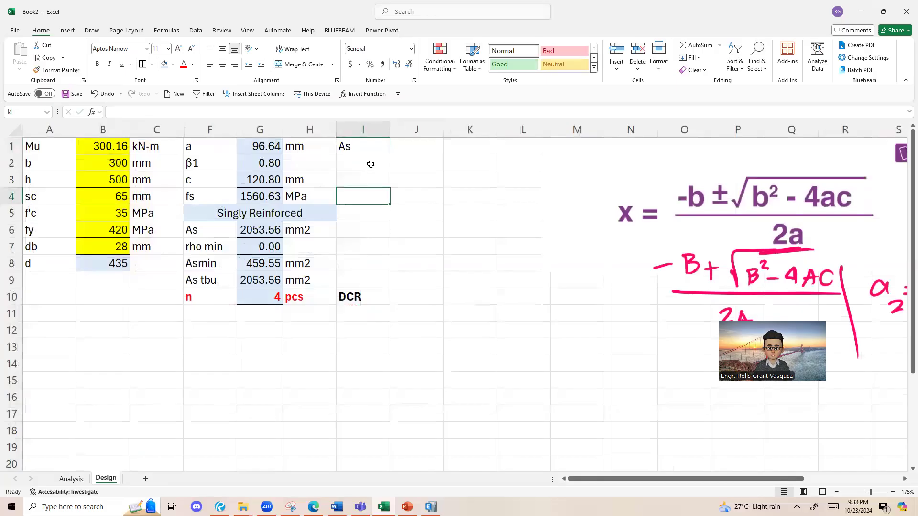
{"action": "left_click", "coordinate": [371, 164]}
{"action": "left_click", "coordinate": [394, 146]}
{"action": "scroll", "coordinate": [393, 147], "scroll_direction": "down", "scroll_amount": 2}
{"action": "double_click", "coordinate": [353, 146]}
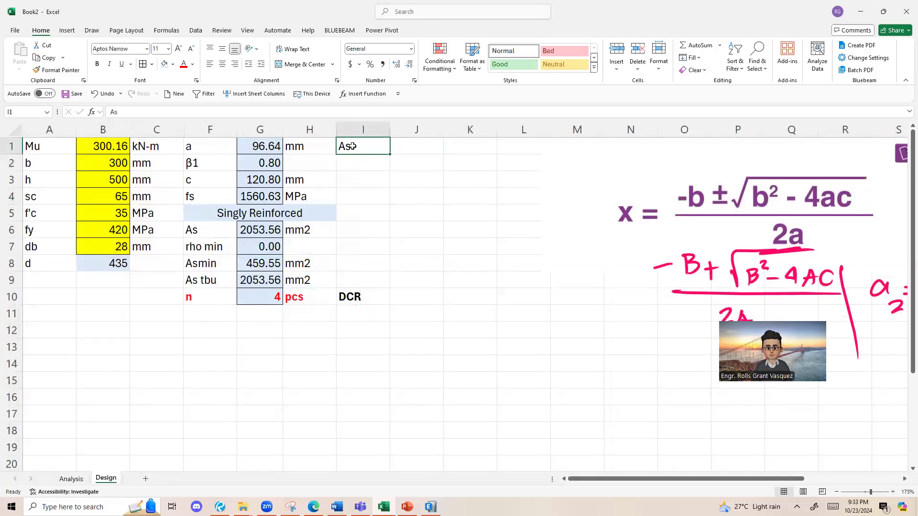
{"action": "left_click", "coordinate": [415, 149]}
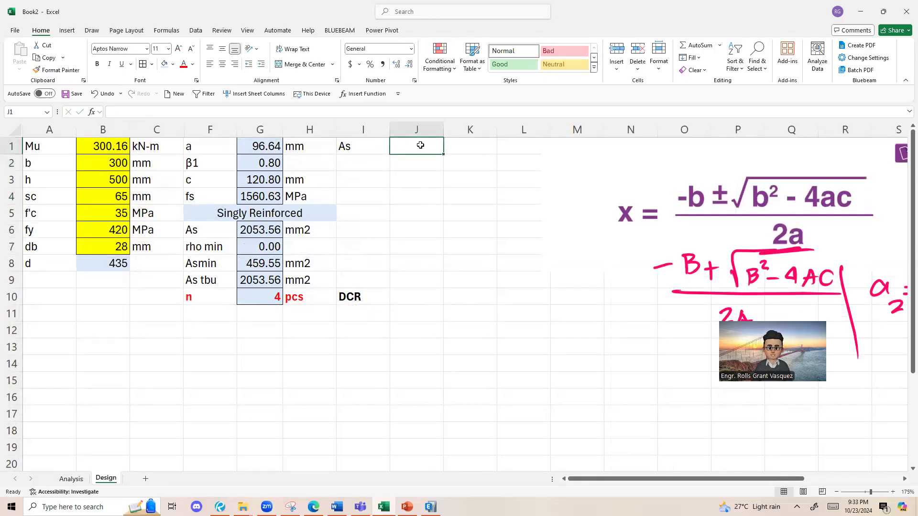
Step: Calculate the provided steel area in J1 by combining the bar count in G10, PI() and the squared bar diameter in B7
{"action": "type", "text": "="}
{"action": "left_click", "coordinate": [267, 298]}
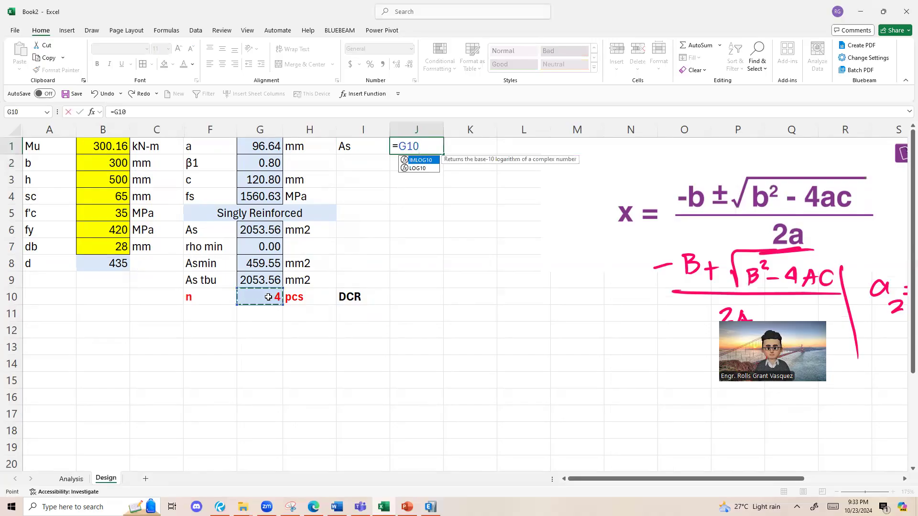
{"action": "type", "text": "*"}
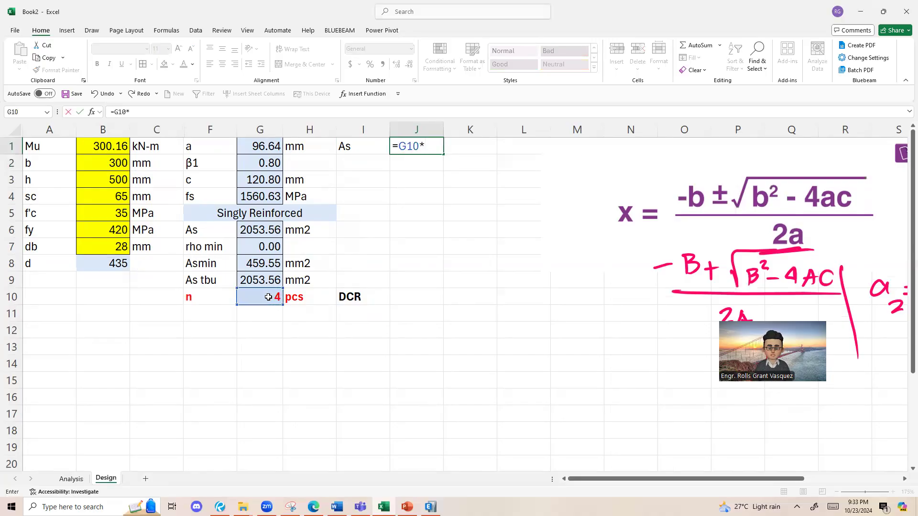
{"action": "type", "text": "pi()*"}
{"action": "left_click", "coordinate": [110, 248]}
{"action": "type", "text": "&^"}
{"action": "key", "text": "BackSpace"}
{"action": "key", "text": "BackSpace"}
{"action": "type", "text": "^2"}
{"action": "key", "text": "Return"}
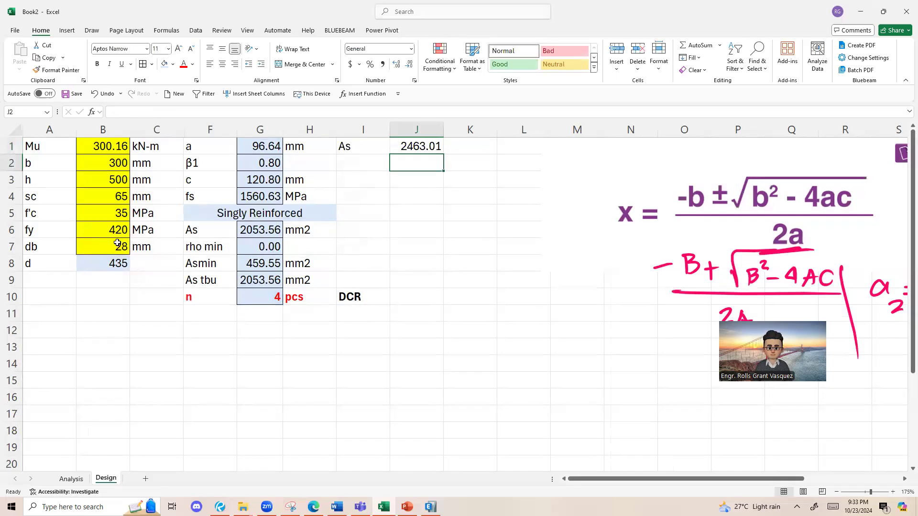
Step: Color the As label and value red in both I1:J1 and F6:G6
{"action": "left_click_drag", "start_coordinate": [371, 153], "coordinate": [416, 146]}
{"action": "left_click", "coordinate": [192, 64]}
{"action": "left_click", "coordinate": [192, 193]}
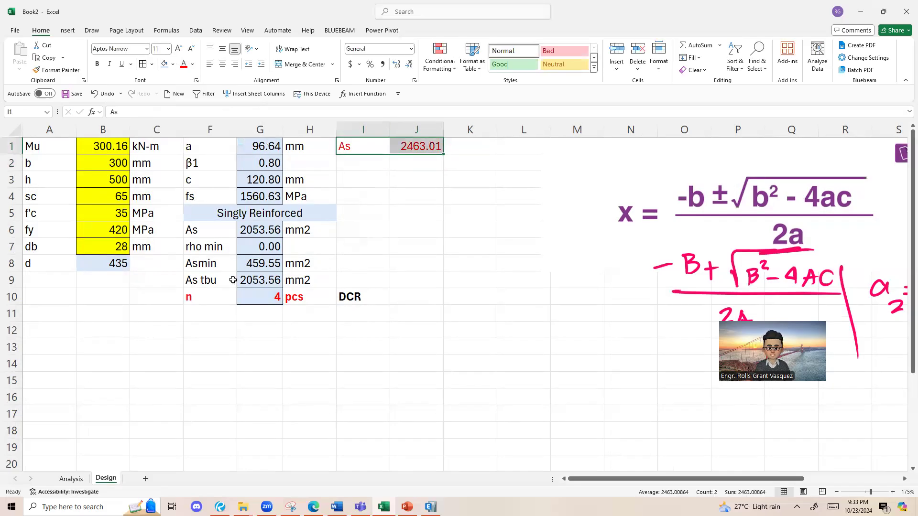
{"action": "left_click_drag", "start_coordinate": [224, 280], "coordinate": [246, 281]}
{"action": "mouse_move", "coordinate": [224, 233]}
{"action": "left_mouse_down"}
{"action": "mouse_move", "coordinate": [293, 230]}
{"action": "mouse_move", "coordinate": [221, 230]}
{"action": "left_mouse_up"}
{"action": "left_click", "coordinate": [192, 64]}
{"action": "left_click", "coordinate": [193, 193]}
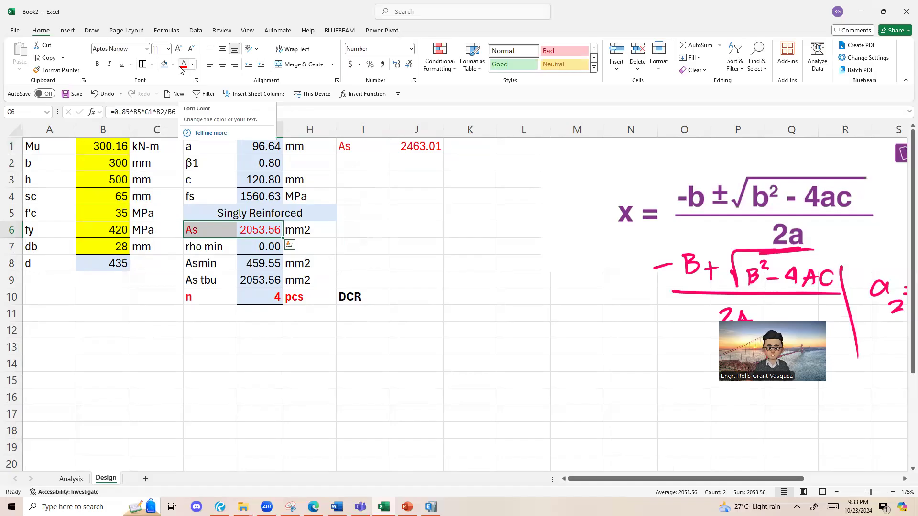
Step: Undo the red font color on both As entries
{"action": "left_click", "coordinate": [361, 179]}
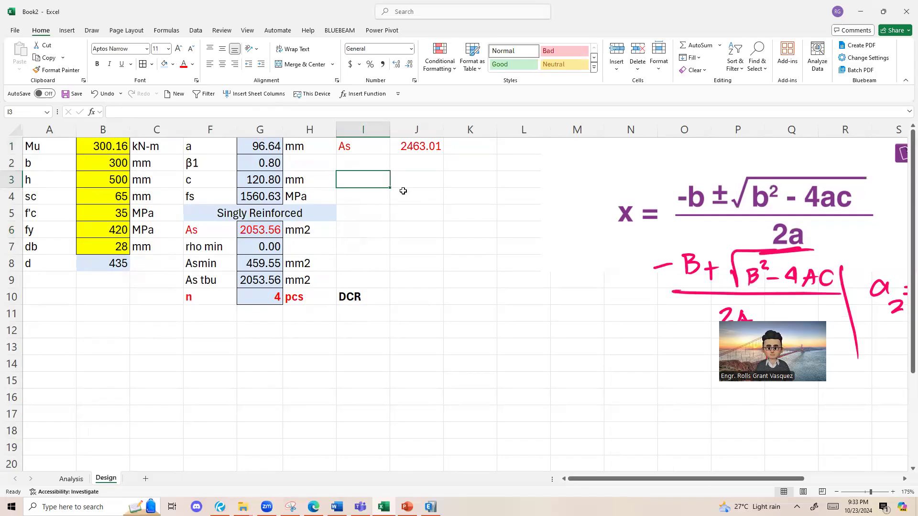
{"action": "key", "text": "ctrl+z"}
{"action": "key", "text": "ctrl+z"}
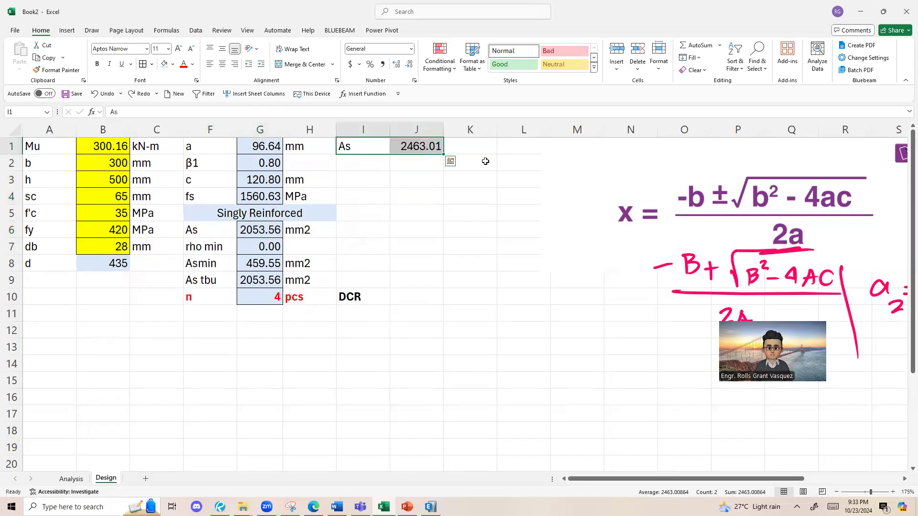
{"action": "left_click", "coordinate": [485, 161]}
Step: Change the label in I1 to As provided and widen column I so the text fits
{"action": "left_click", "coordinate": [371, 150]}
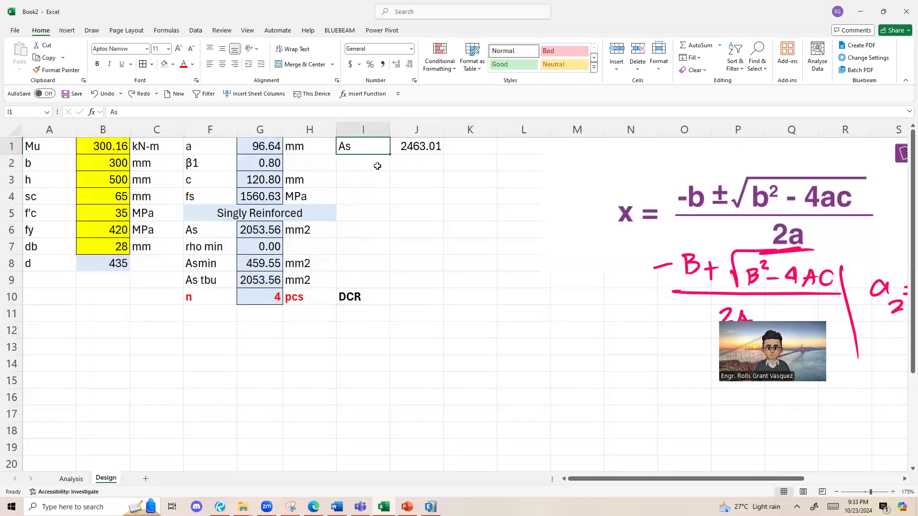
{"action": "double_click", "coordinate": [386, 144]}
{"action": "type", "text": "p"}
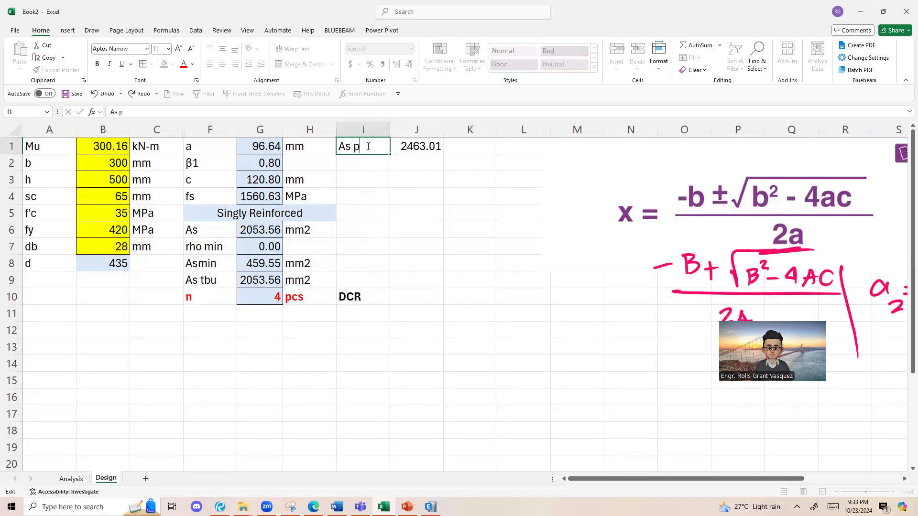
{"action": "type", "text": "rovided"}
{"action": "left_click", "coordinate": [366, 213]}
{"action": "left_click_drag", "start_coordinate": [390, 130], "coordinate": [402, 130]}
{"action": "left_click", "coordinate": [386, 165]}
{"action": "left_click", "coordinate": [395, 176]}
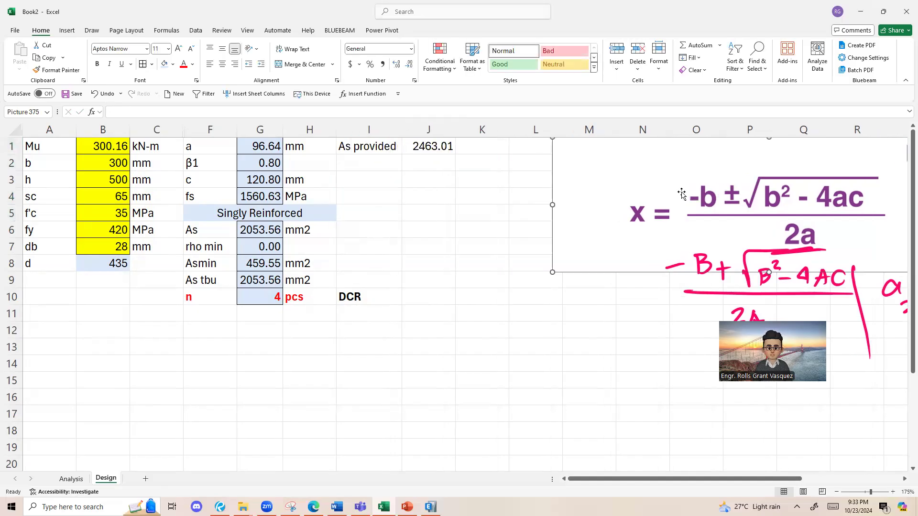
Step: Enter the label a in I2 for the stress block depth of the provided steel
{"action": "left_click", "coordinate": [360, 170]}
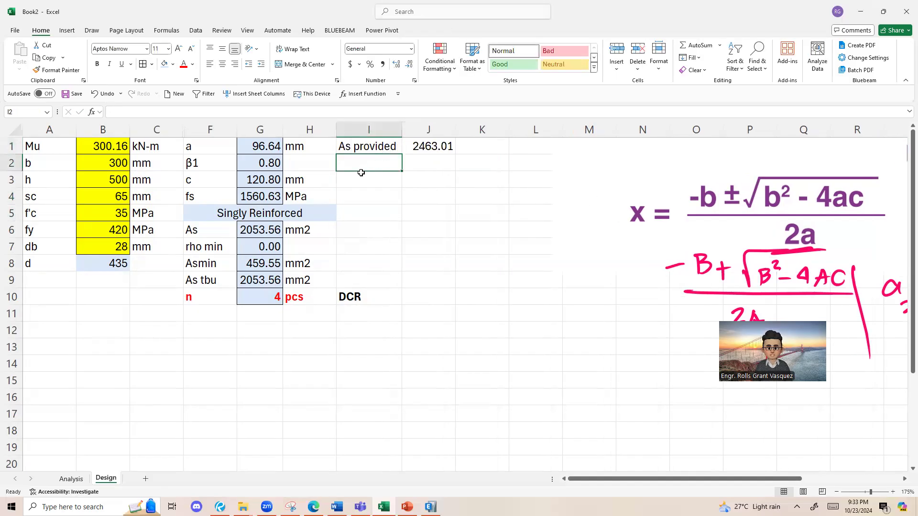
{"action": "type", "text": "a"}
{"action": "left_click", "coordinate": [392, 191]}
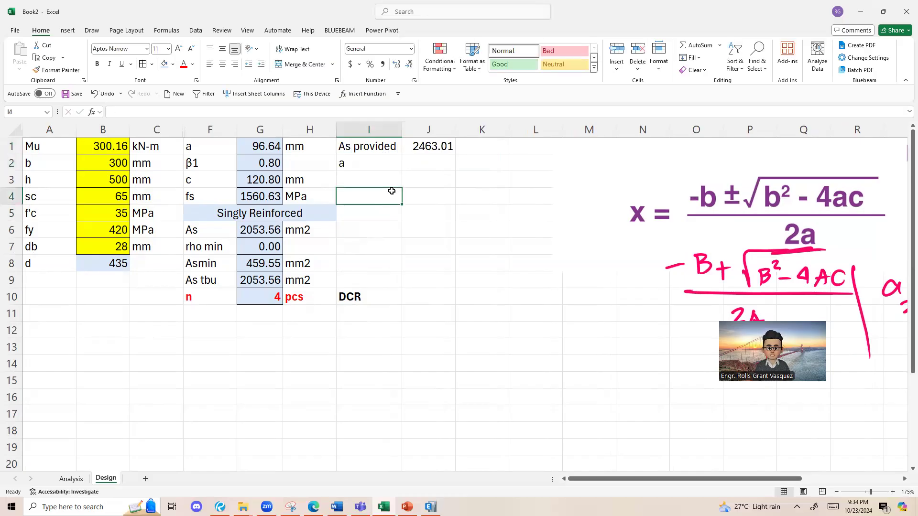
Step: Handwrite the derivation C=T, 0.85f'cab=Asfy and a=Asfy/(0.85f'cb) beside the table, and circle the equilibrium equation 0.85f'cab=Asfy
{"action": "left_click_drag", "start_coordinate": [546, 144], "coordinate": [554, 159]}
{"action": "left_click_drag", "start_coordinate": [558, 152], "coordinate": [568, 151]}
{"action": "left_click_drag", "start_coordinate": [558, 156], "coordinate": [579, 158]}
{"action": "left_click_drag", "start_coordinate": [572, 148], "coordinate": [594, 142]}
{"action": "mouse_move", "coordinate": [525, 177]}
{"action": "left_mouse_down"}
{"action": "mouse_move", "coordinate": [551, 185]}
{"action": "mouse_move", "coordinate": [549, 175]}
{"action": "left_mouse_up"}
{"action": "left_click", "coordinate": [535, 185]}
{"action": "mouse_move", "coordinate": [554, 173]}
{"action": "left_mouse_down"}
{"action": "mouse_move", "coordinate": [552, 184]}
{"action": "mouse_move", "coordinate": [561, 172]}
{"action": "left_mouse_up"}
{"action": "mouse_move", "coordinate": [576, 169]}
{"action": "left_mouse_down"}
{"action": "mouse_move", "coordinate": [565, 184]}
{"action": "mouse_move", "coordinate": [602, 182]}
{"action": "left_mouse_up"}
{"action": "mouse_move", "coordinate": [603, 163]}
{"action": "left_mouse_down"}
{"action": "mouse_move", "coordinate": [601, 183]}
{"action": "mouse_move", "coordinate": [627, 170]}
{"action": "left_mouse_up"}
{"action": "left_click_drag", "start_coordinate": [617, 177], "coordinate": [628, 175]}
{"action": "left_click_drag", "start_coordinate": [632, 180], "coordinate": [664, 172]}
{"action": "mouse_move", "coordinate": [670, 154]}
{"action": "left_mouse_down"}
{"action": "mouse_move", "coordinate": [658, 174]}
{"action": "mouse_move", "coordinate": [669, 173]}
{"action": "left_mouse_up"}
{"action": "left_click_drag", "start_coordinate": [674, 166], "coordinate": [657, 187]}
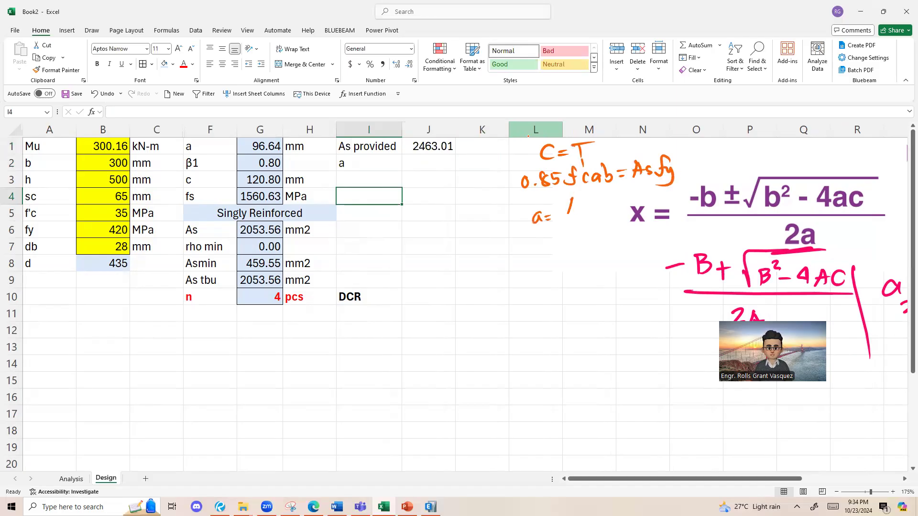
{"action": "mouse_move", "coordinate": [592, 195]}
{"action": "left_mouse_down"}
{"action": "mouse_move", "coordinate": [583, 216]}
{"action": "mouse_move", "coordinate": [597, 221]}
{"action": "left_mouse_up"}
{"action": "mouse_move", "coordinate": [568, 226]}
{"action": "left_mouse_down"}
{"action": "mouse_move", "coordinate": [596, 224]}
{"action": "mouse_move", "coordinate": [580, 235]}
{"action": "left_mouse_up"}
{"action": "left_click_drag", "start_coordinate": [593, 247], "coordinate": [593, 248]}
{"action": "mouse_move", "coordinate": [601, 237]}
{"action": "left_mouse_down"}
{"action": "mouse_move", "coordinate": [600, 250]}
{"action": "mouse_move", "coordinate": [634, 255]}
{"action": "left_mouse_up"}
{"action": "left_click_drag", "start_coordinate": [637, 237], "coordinate": [649, 253]}
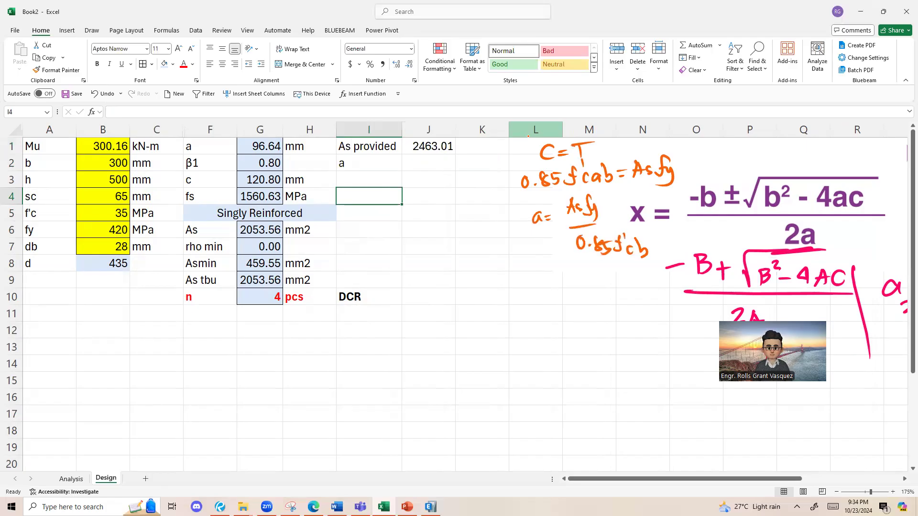
{"action": "mouse_move", "coordinate": [696, 159]}
{"action": "left_mouse_down"}
{"action": "mouse_move", "coordinate": [533, 167]}
{"action": "mouse_move", "coordinate": [605, 142]}
{"action": "left_mouse_up"}
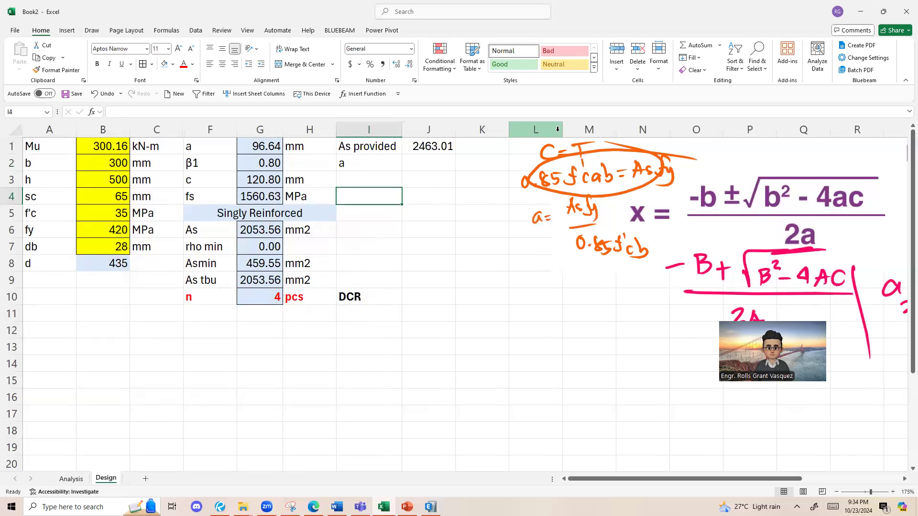
Step: Calculate a in J2 with the formula =J1*B6/(0.85*B5*B2)
{"action": "left_click", "coordinate": [436, 160]}
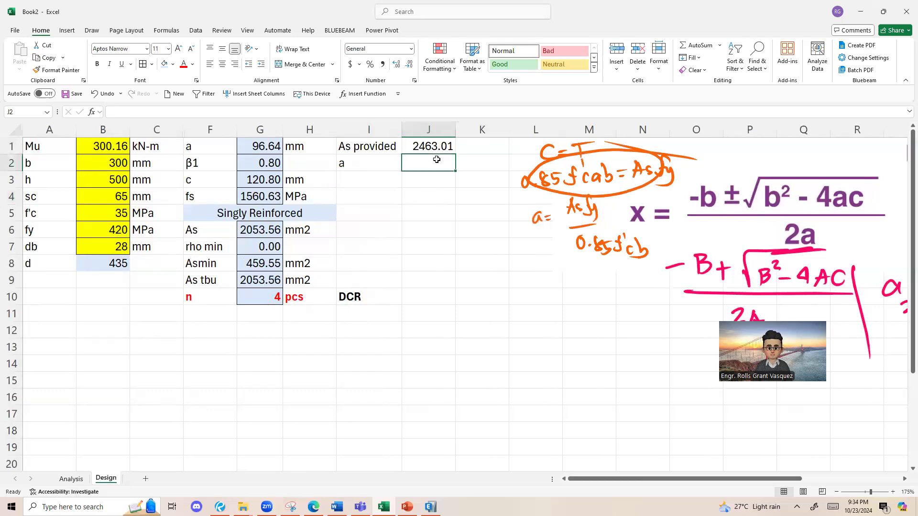
{"action": "type", "text": "="}
{"action": "left_click", "coordinate": [439, 148]}
{"action": "type", "text": "*"}
{"action": "left_click", "coordinate": [98, 231]}
{"action": "type", "text": "/(0.85*"}
{"action": "left_click", "coordinate": [101, 215]}
{"action": "type", "text": "*"}
{"action": "left_click", "coordinate": [95, 165]}
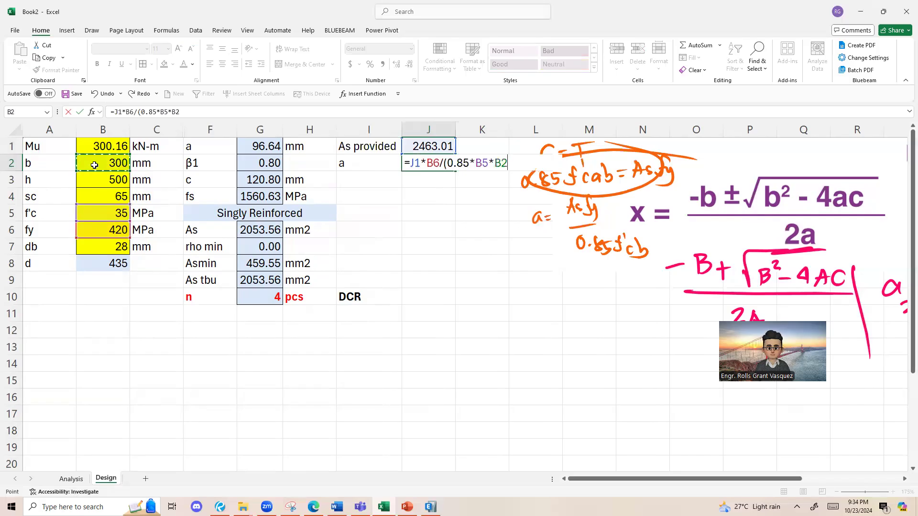
{"action": "key", "text": "Return"}
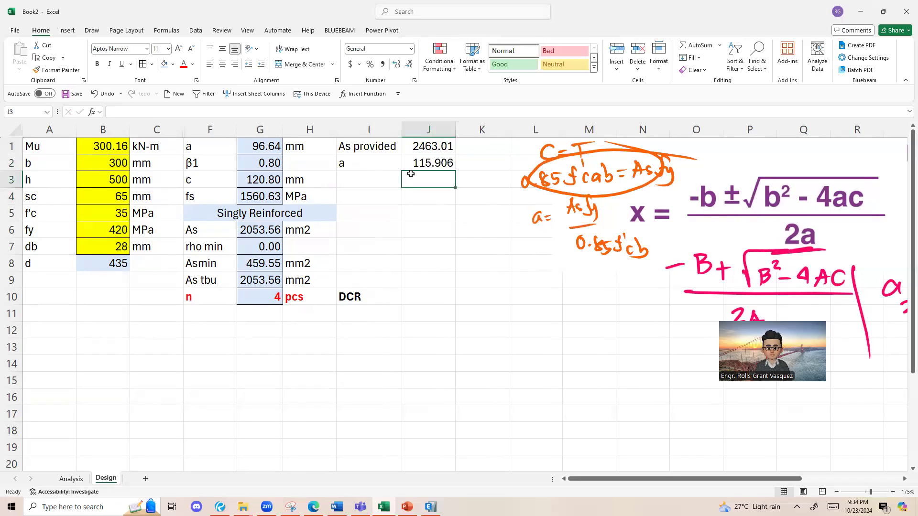
Step: Insert a blank row above row 1 of the Design sheet for section headings
{"action": "left_click", "coordinate": [360, 158]}
{"action": "left_click_drag", "start_coordinate": [360, 157], "coordinate": [412, 158]}
{"action": "left_click_drag", "start_coordinate": [231, 147], "coordinate": [328, 149]}
{"action": "left_click", "coordinate": [222, 145]}
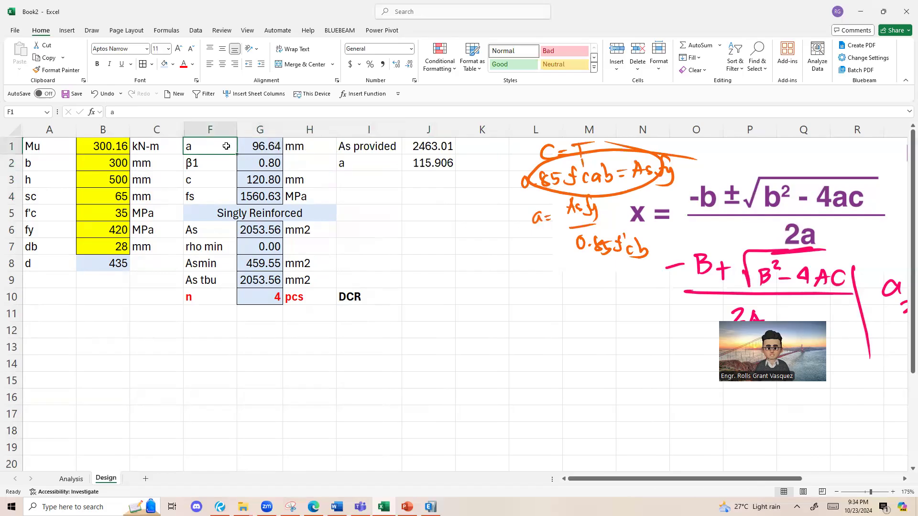
{"action": "right_click", "coordinate": [7, 138]}
{"action": "left_click", "coordinate": [20, 235]}
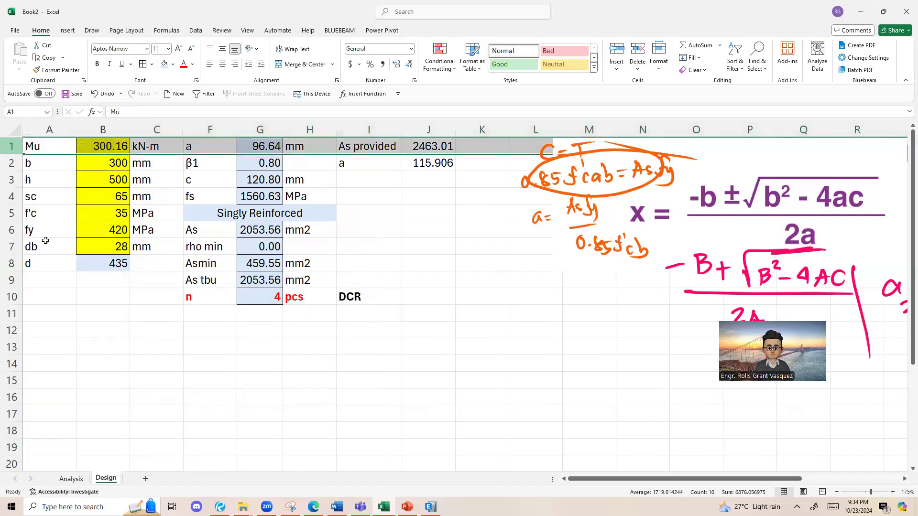
Step: Merge and center F1:H1 and enter the bold heading Design Part
{"action": "left_click_drag", "start_coordinate": [216, 144], "coordinate": [311, 145]}
{"action": "left_click", "coordinate": [301, 64]}
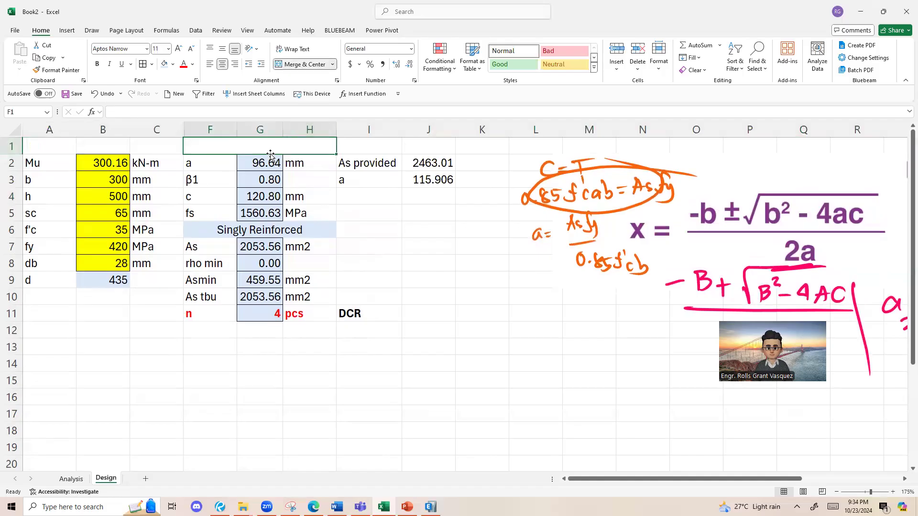
{"action": "type", "text": "Des"}
{"action": "type", "text": "ign Part"}
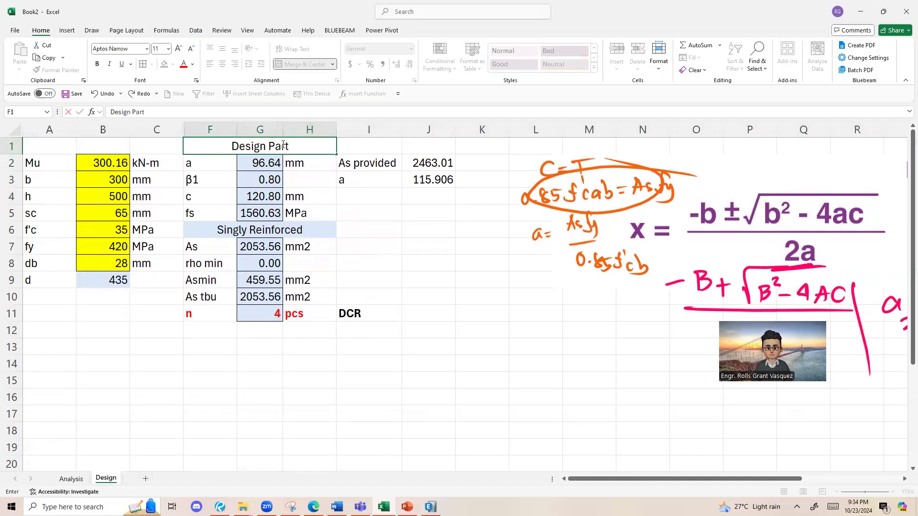
{"action": "key", "text": "Return"}
{"action": "left_click", "coordinate": [280, 156]}
{"action": "left_click", "coordinate": [280, 145]}
{"action": "key", "text": "ctrl+b"}
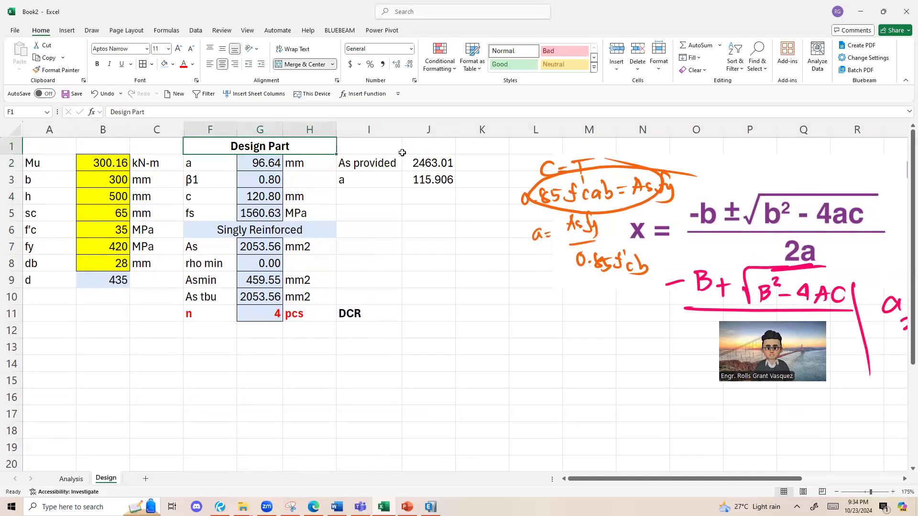
Step: Copy the Design Part heading to I1:K1 and change the copy's text to Analysis Part
{"action": "key", "text": "ctrl+c"}
{"action": "left_click", "coordinate": [373, 145]}
{"action": "key", "text": "ctrl+v"}
{"action": "key", "text": "Escape"}
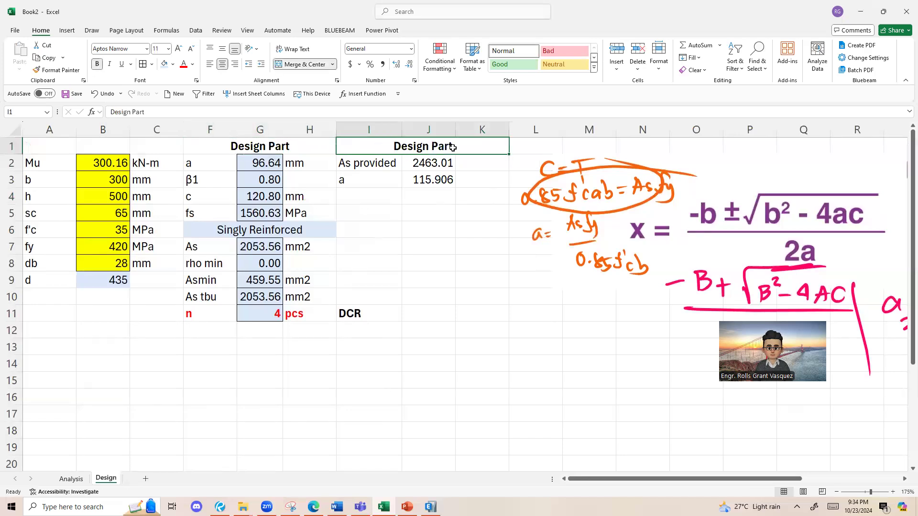
{"action": "double_click", "coordinate": [474, 147]}
{"action": "left_click_drag", "start_coordinate": [474, 147], "coordinate": [282, 148]}
{"action": "type", "text": "A"}
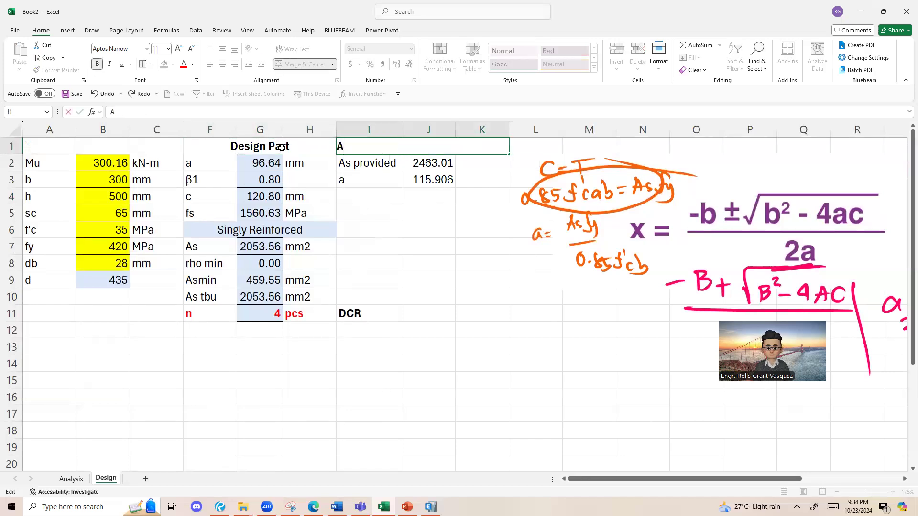
{"action": "type", "text": "bnnalys"}
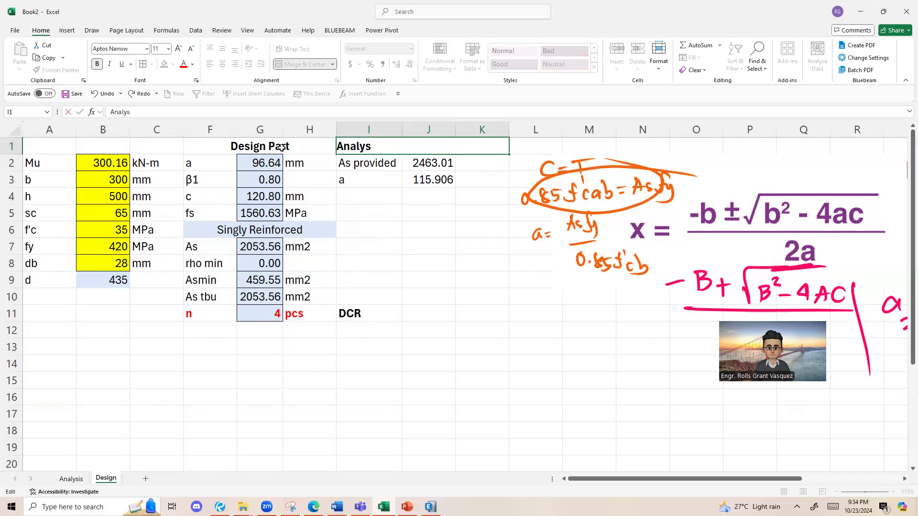
{"action": "type", "text": "is Part"}
{"action": "key", "text": "Return"}
Step: Add the label c in I4 and calculate it in J4 with the formula =J3/G3
{"action": "left_click", "coordinate": [369, 196]}
{"action": "type", "text": "c"}
{"action": "left_click", "coordinate": [440, 200]}
{"action": "type", "text": "="}
{"action": "left_click", "coordinate": [434, 176]}
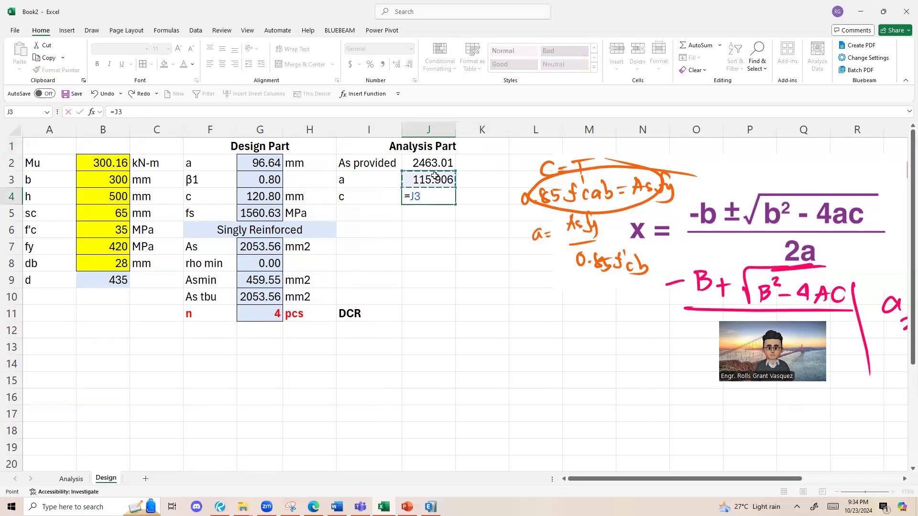
{"action": "type", "text": "/"}
{"action": "left_click", "coordinate": [262, 183]}
{"action": "key", "text": "Return"}
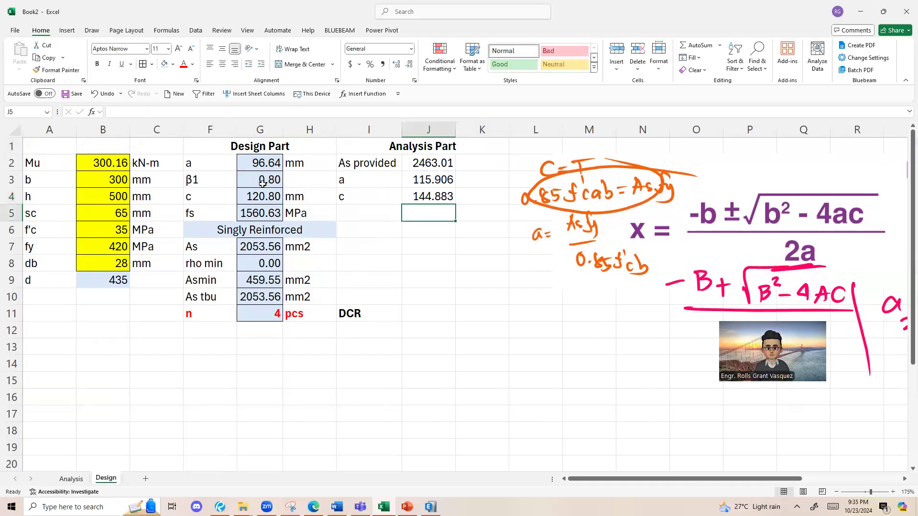
Step: Add the label fs in I5 and calculate it in J5 with the formula =600*(B9-J4)/J4
{"action": "left_click", "coordinate": [369, 214]}
{"action": "type", "text": "fs"}
{"action": "left_click", "coordinate": [439, 216]}
{"action": "type", "text": "=600"}
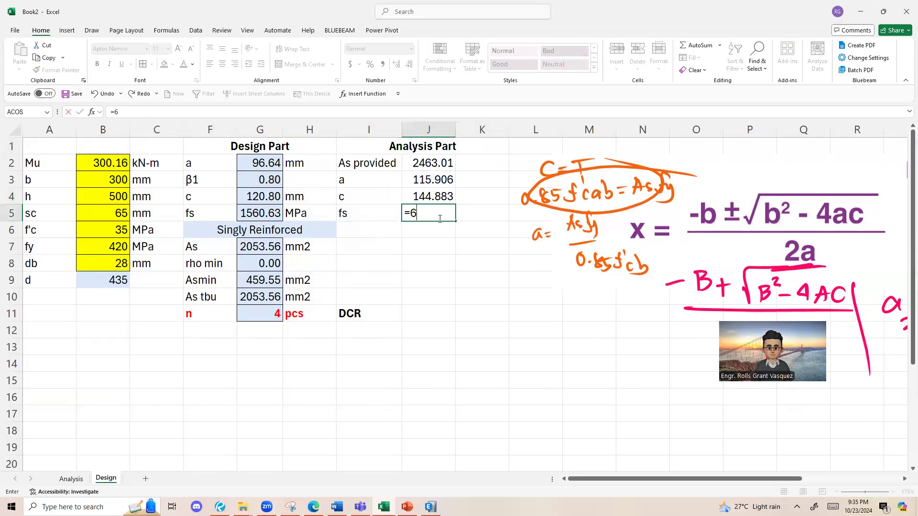
{"action": "left_click", "coordinate": [108, 279]}
{"action": "type", "text": "-"}
{"action": "left_click", "coordinate": [430, 198]}
{"action": "type", "text": ")/"}
{"action": "left_click", "coordinate": [430, 197]}
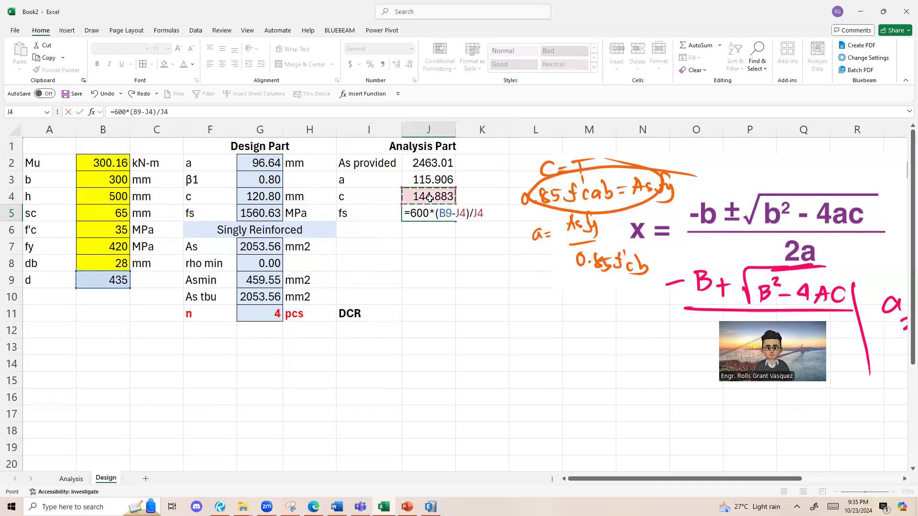
{"action": "key", "text": "Return"}
Step: Copy the yield, zone, ϕ, Mn and ϕMn block D5:F9 from the Analysis sheet into the Design sheet starting at I6
{"action": "left_click", "coordinate": [378, 217]}
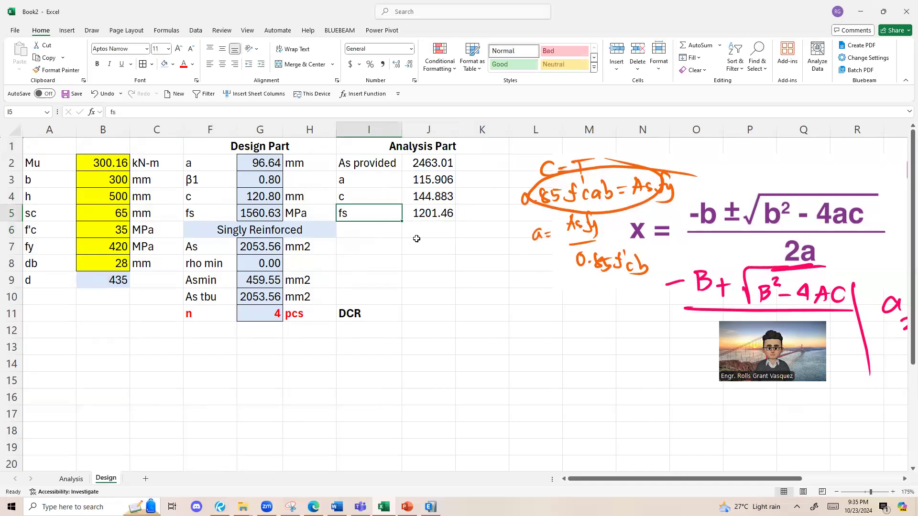
{"action": "left_click", "coordinate": [71, 479]}
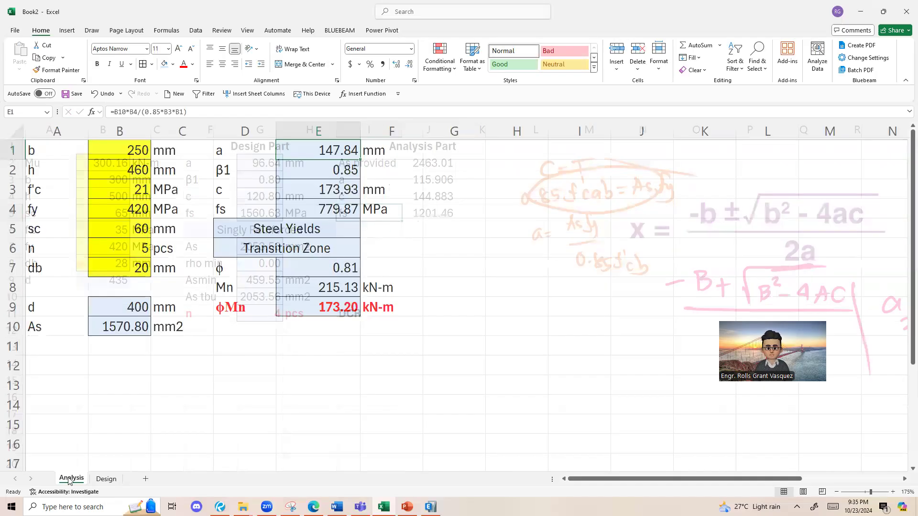
{"action": "left_click_drag", "start_coordinate": [311, 230], "coordinate": [392, 308]}
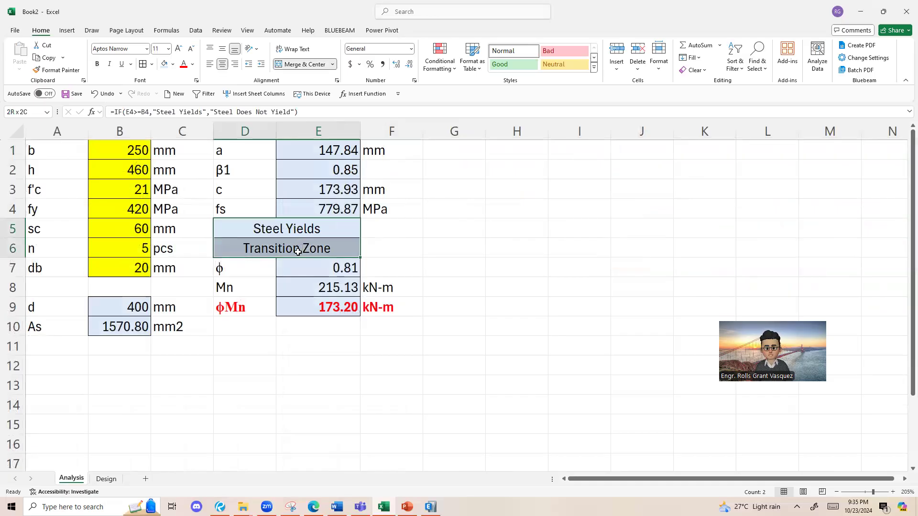
{"action": "key", "text": "ctrl+c"}
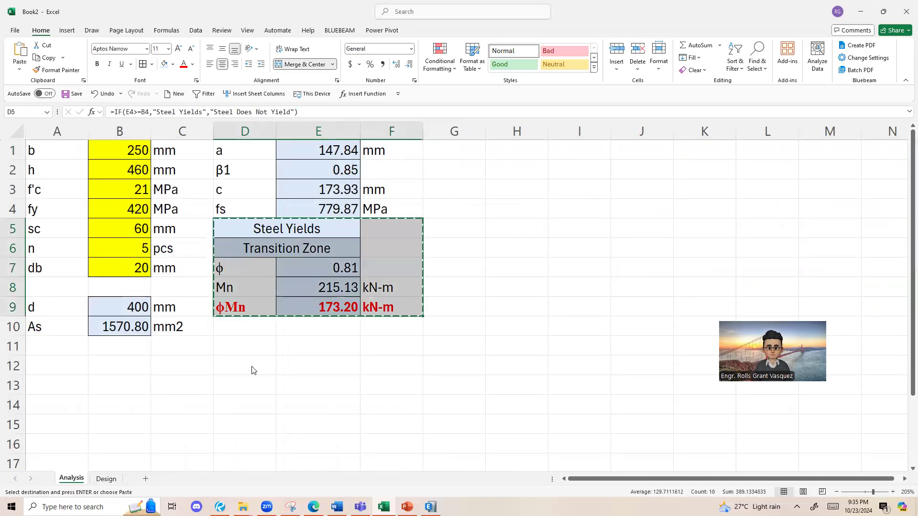
{"action": "left_click", "coordinate": [105, 478]}
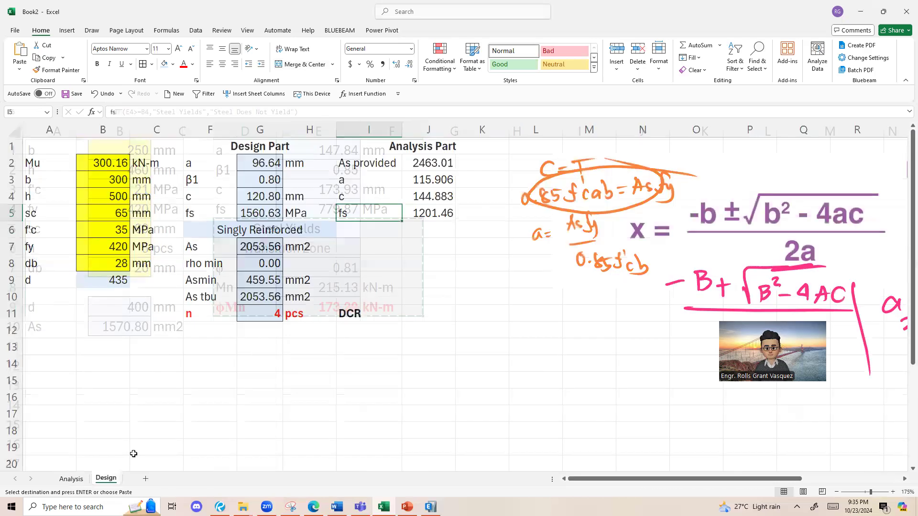
{"action": "left_click", "coordinate": [370, 230]}
{"action": "key", "text": "ctrl+v"}
{"action": "left_click", "coordinate": [424, 228]}
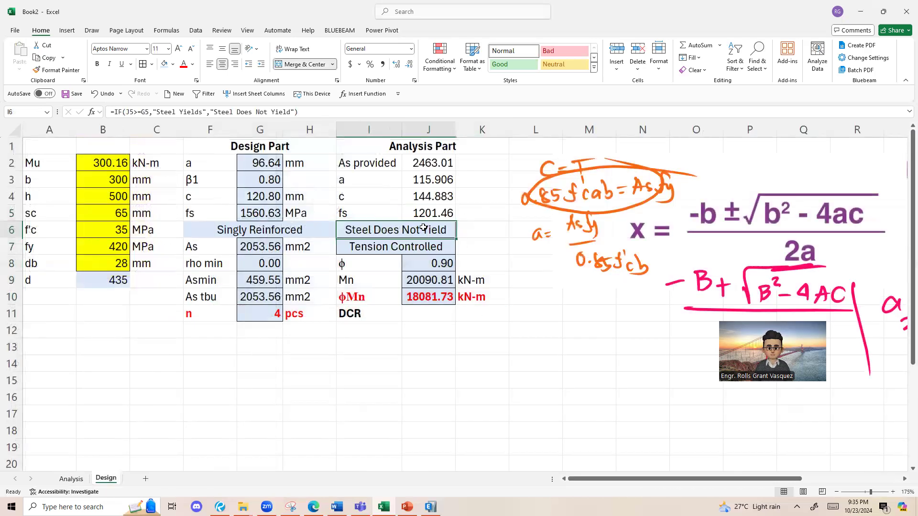
Step: Correct the steel yield check in I6 to =IF(J5>=B7,"Steel Yields","Steel Does Not Yield")
{"action": "double_click", "coordinate": [404, 232]}
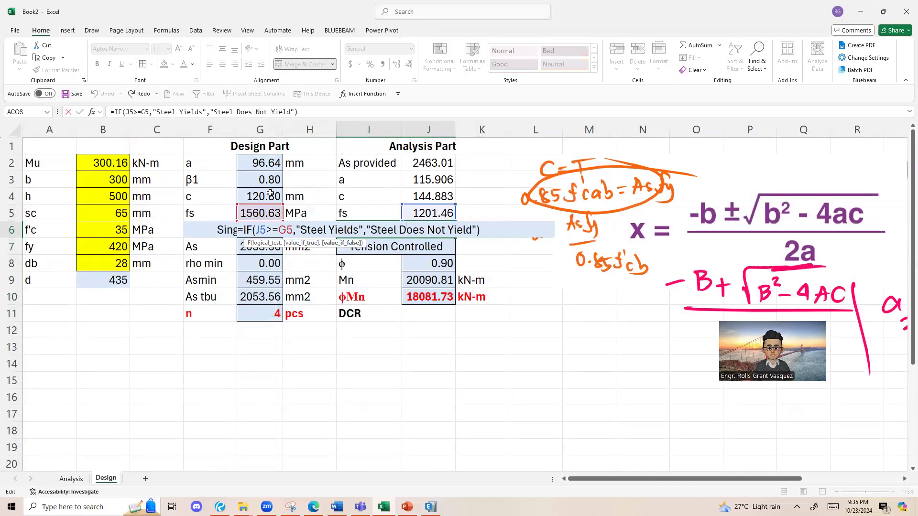
{"action": "left_click_drag", "start_coordinate": [260, 205], "coordinate": [105, 248]}
{"action": "left_click_drag", "start_coordinate": [257, 229], "coordinate": [300, 229]}
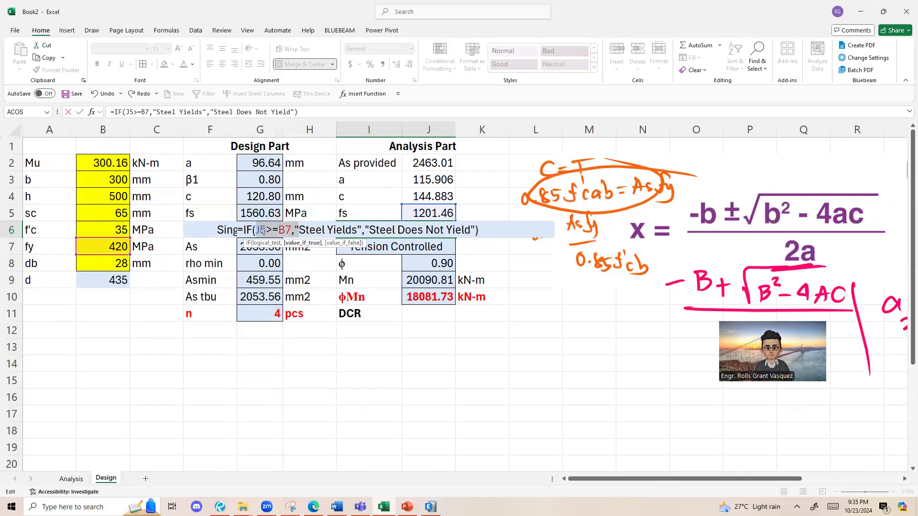
{"action": "key", "text": "Return"}
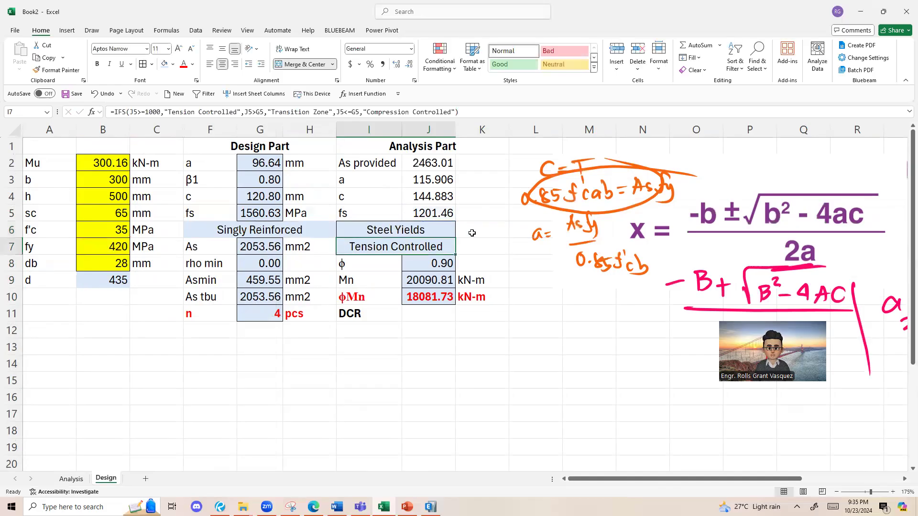
Step: Correct the zone classification formula in I7 so that both comparisons with G5 refer to fy in B7
{"action": "double_click", "coordinate": [426, 256]}
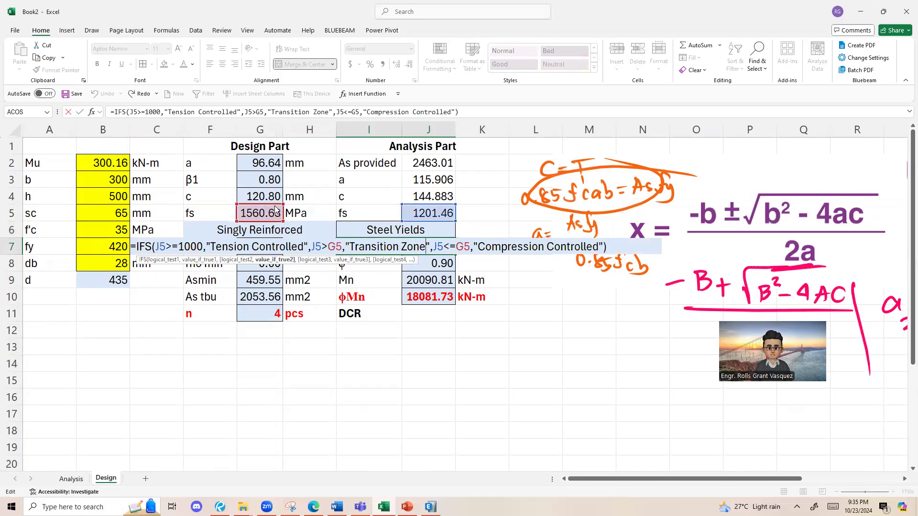
{"action": "left_click", "coordinate": [417, 213]}
{"action": "left_click", "coordinate": [98, 230]}
{"action": "left_click", "coordinate": [99, 244]}
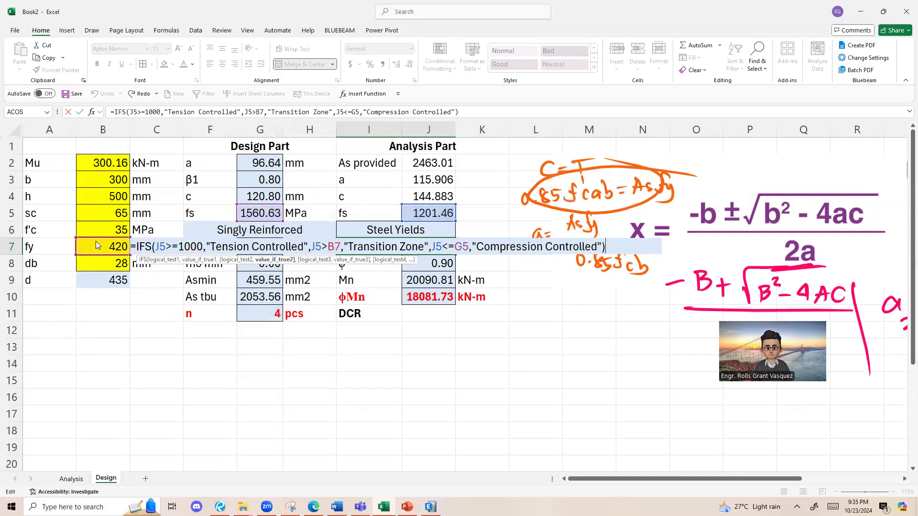
{"action": "left_click", "coordinate": [95, 245]}
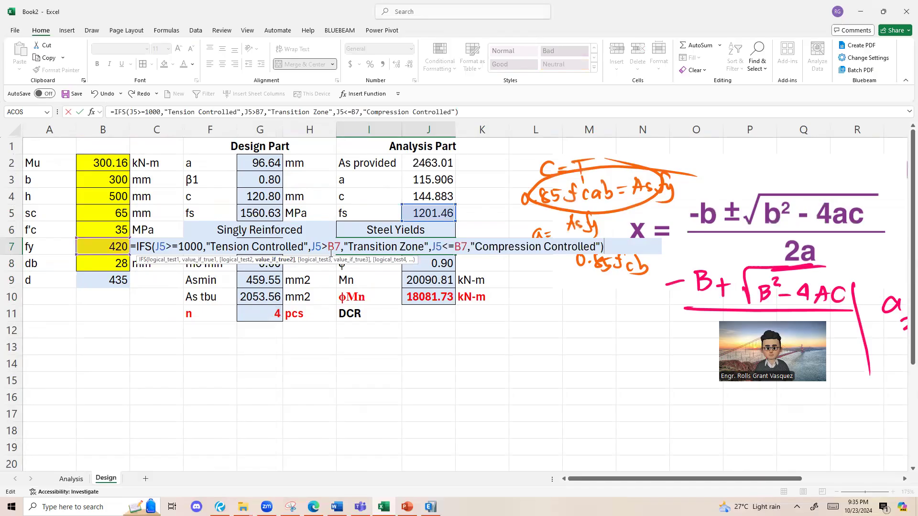
{"action": "left_click_drag", "start_coordinate": [331, 253], "coordinate": [362, 250]}
{"action": "key", "text": "Return"}
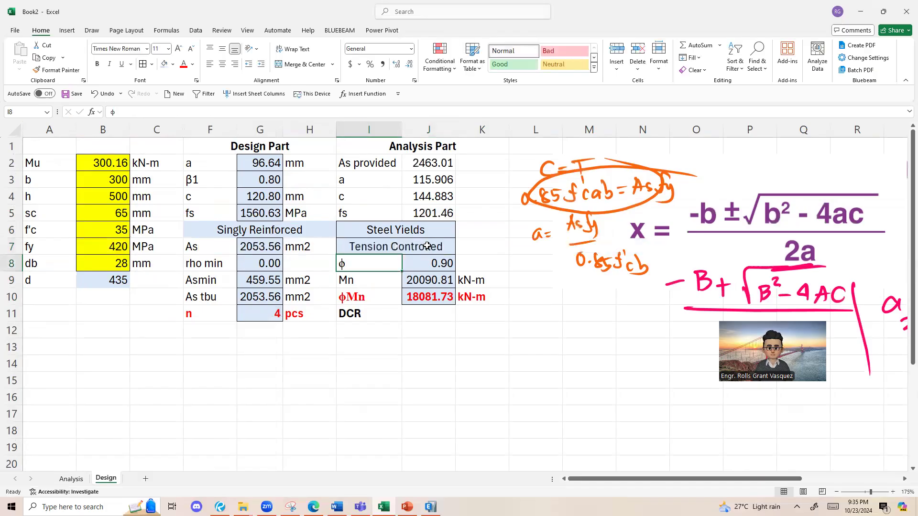
Step: Review the ϕ formula in J8 and the Design Part and Analysis Part blocks
{"action": "left_click", "coordinate": [439, 264]}
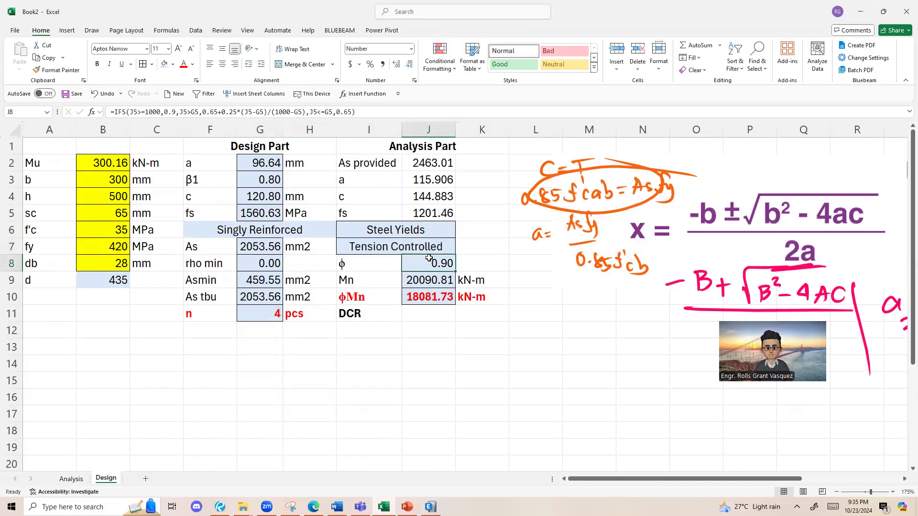
{"action": "left_click", "coordinate": [277, 297]}
{"action": "left_click", "coordinate": [435, 259]}
{"action": "left_click_drag", "start_coordinate": [430, 233], "coordinate": [435, 251]}
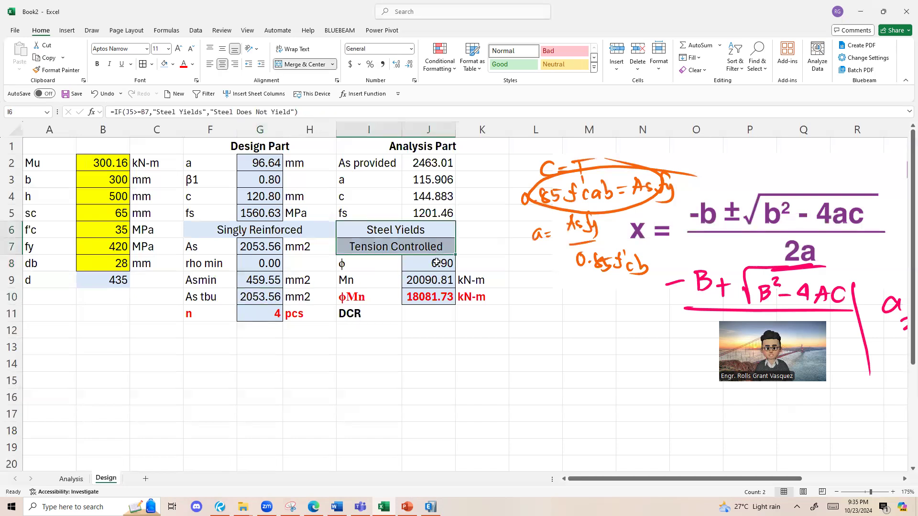
{"action": "left_click", "coordinate": [425, 226]}
{"action": "left_click", "coordinate": [425, 214]}
{"action": "left_click", "coordinate": [431, 265]}
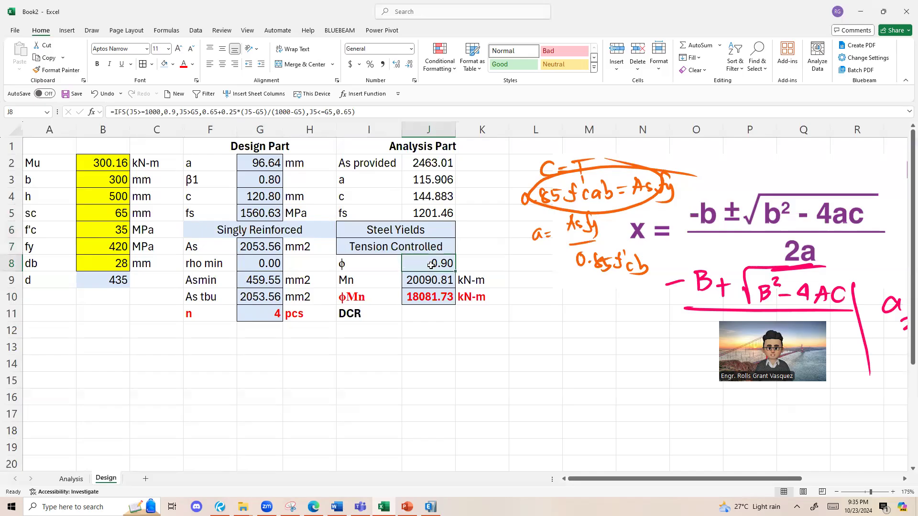
{"action": "left_click_drag", "start_coordinate": [258, 149], "coordinate": [272, 318]}
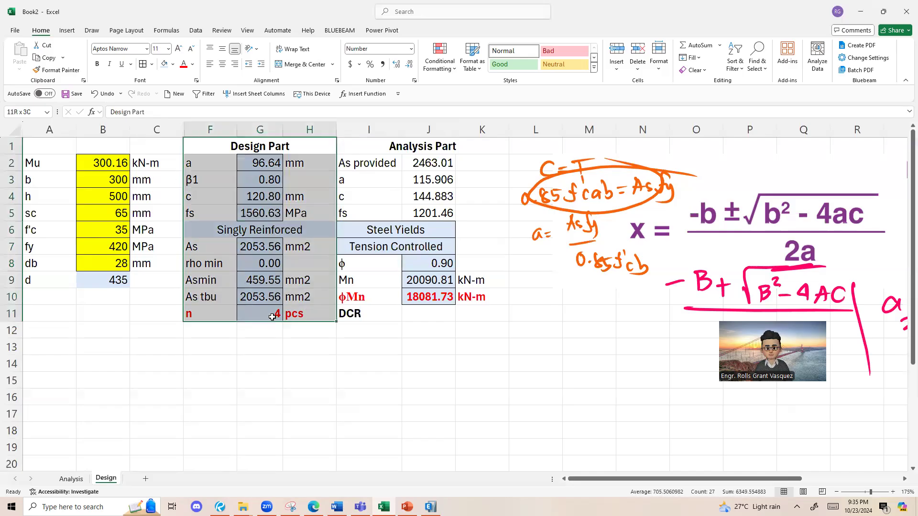
{"action": "left_click_drag", "start_coordinate": [373, 146], "coordinate": [483, 316]}
Step: Correct the nominal moment Mn formula in J9 to =0.85*B6*J3*B3*(B9-J3/2)/10^6
{"action": "double_click", "coordinate": [435, 281]}
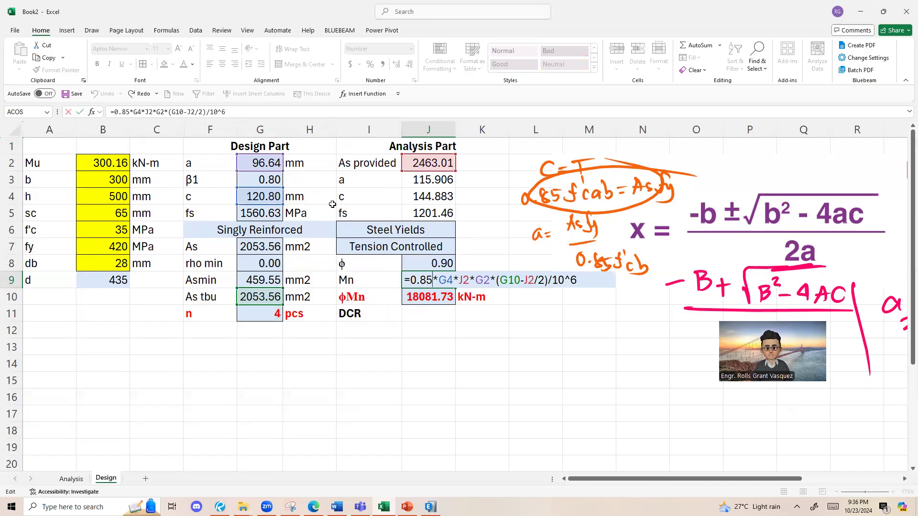
{"action": "left_click_drag", "start_coordinate": [272, 205], "coordinate": [113, 234]}
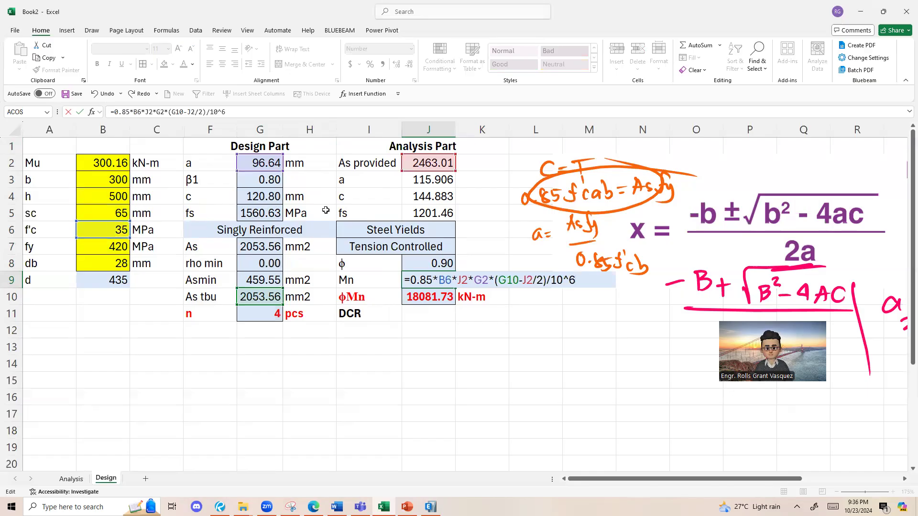
{"action": "left_click_drag", "start_coordinate": [430, 171], "coordinate": [430, 187]}
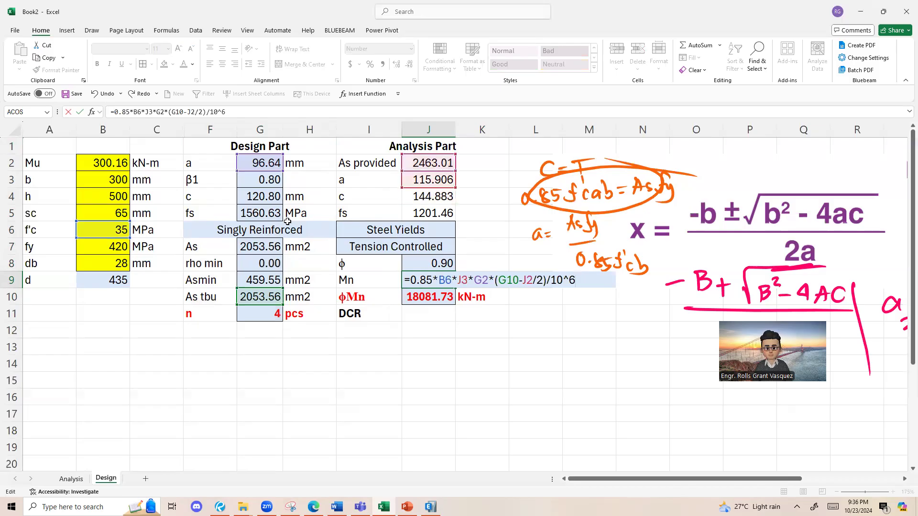
{"action": "left_click_drag", "start_coordinate": [260, 171], "coordinate": [116, 190]}
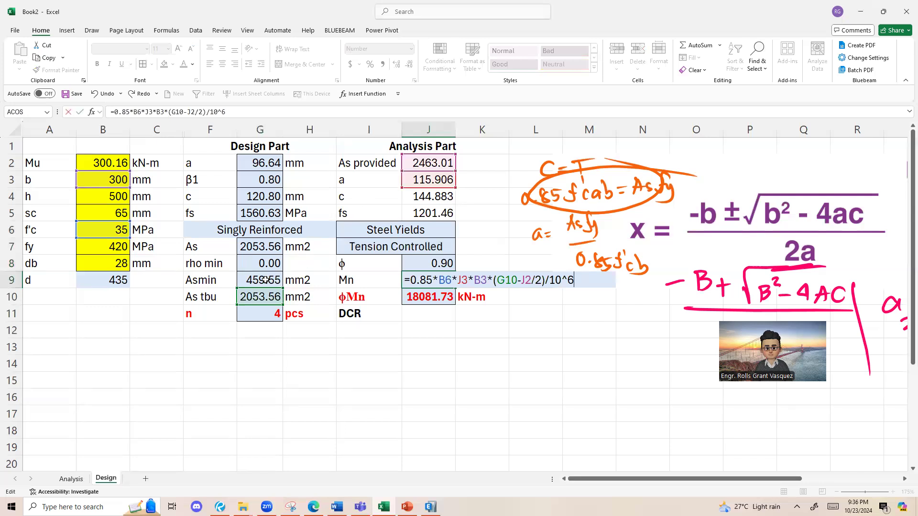
{"action": "left_click_drag", "start_coordinate": [257, 289], "coordinate": [116, 282]}
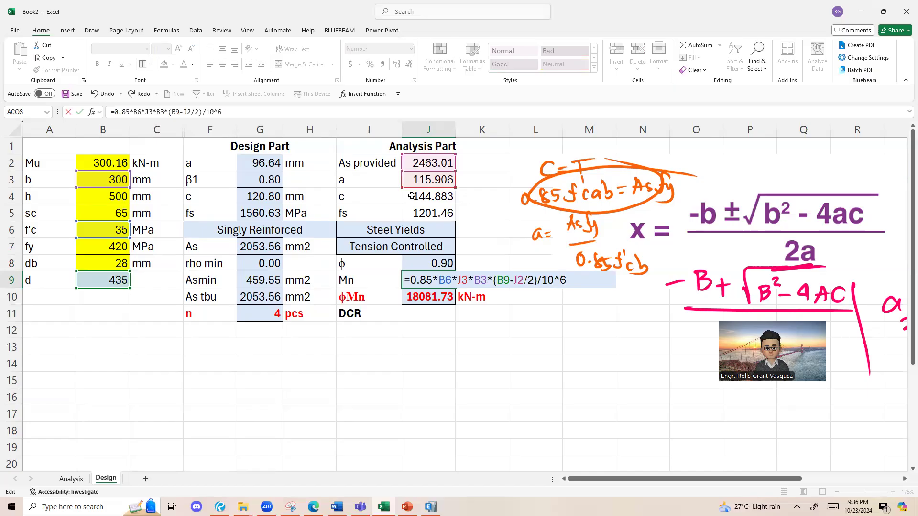
{"action": "left_click_drag", "start_coordinate": [421, 157], "coordinate": [419, 179]}
{"action": "key", "text": "Return"}
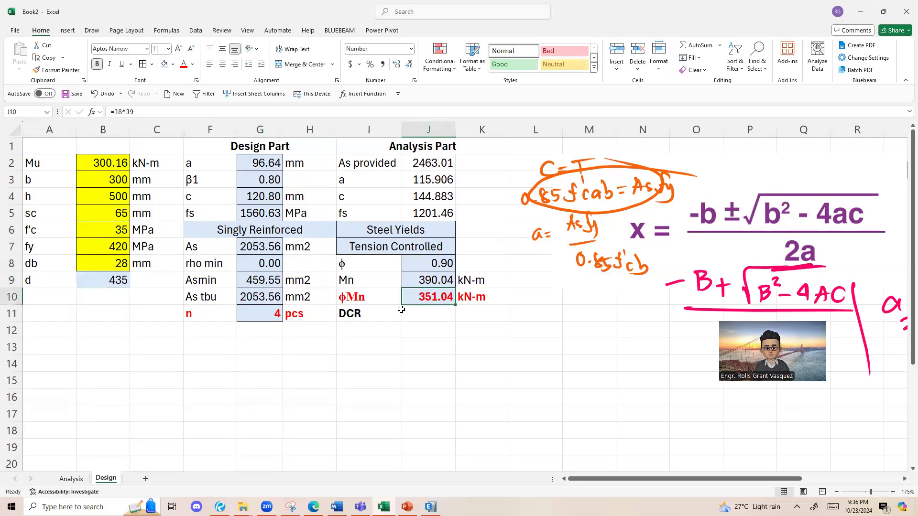
Step: Check the Mn and ϕMn formulas in J9 and J10
{"action": "key", "text": "Up"}
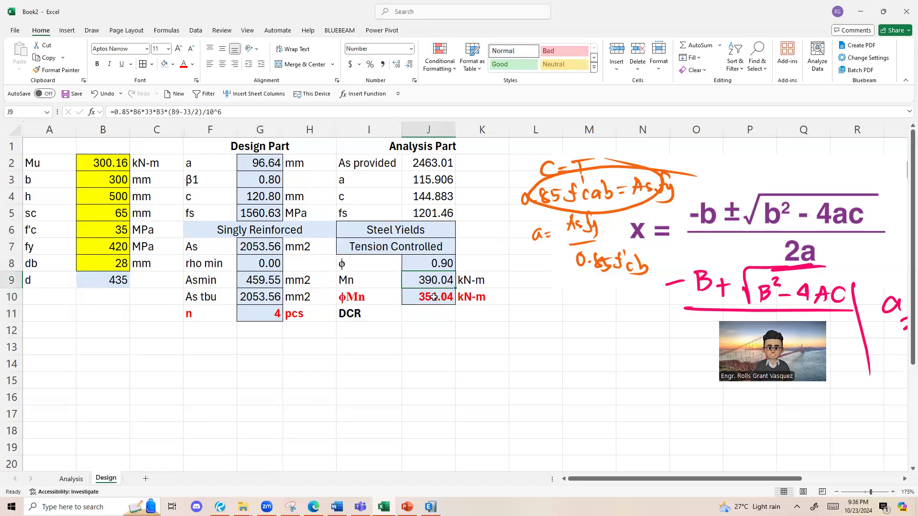
{"action": "double_click", "coordinate": [434, 297]}
{"action": "key", "text": "Return"}
{"action": "type", "text": "."}
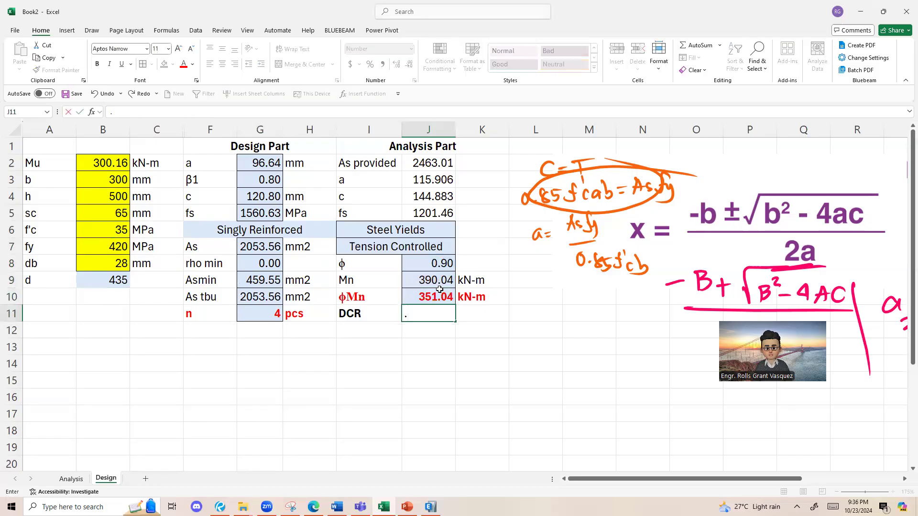
{"action": "key", "text": "Escape"}
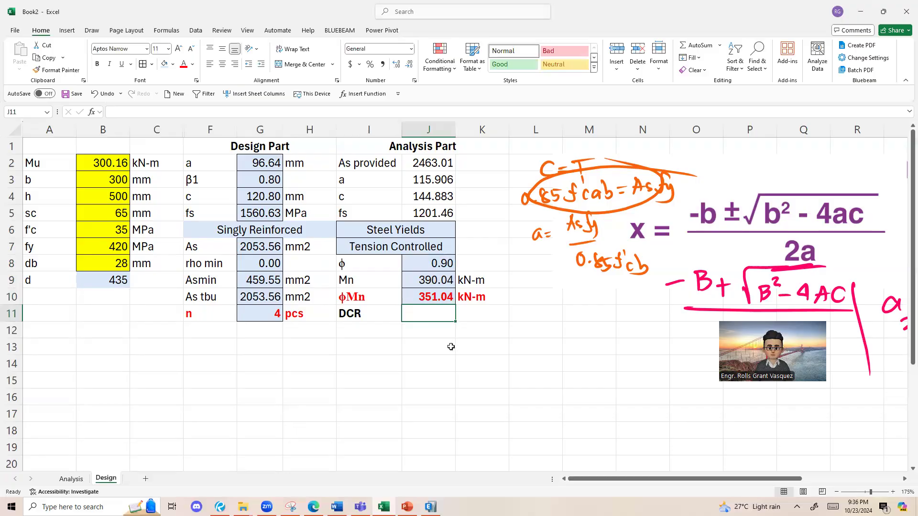
Step: Switch to Bluebeam Revu and examine the handwritten ϕMn and DCR solution on pages 4 and 5 of S6-Design1
{"action": "key", "text": "alt+Tab"}
{"action": "key", "text": "alt+Tab"}
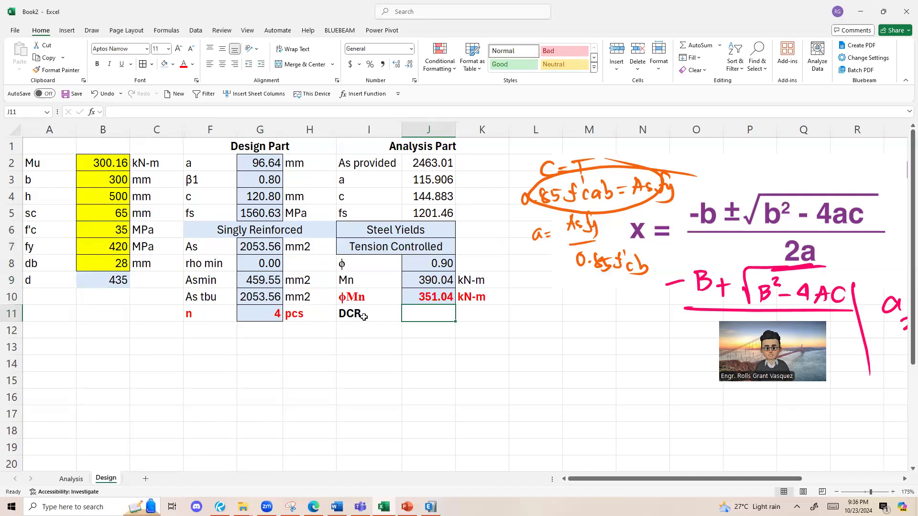
{"action": "left_click", "coordinate": [220, 507]}
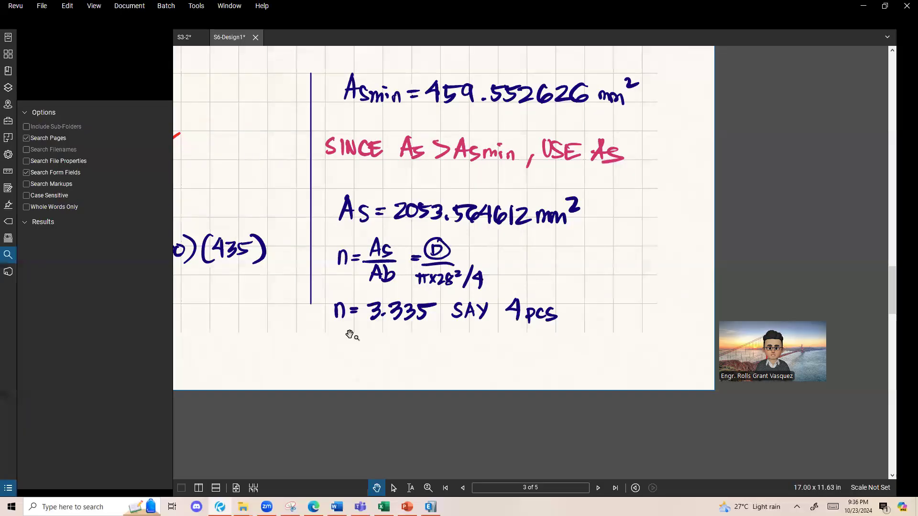
{"action": "scroll", "coordinate": [487, 339], "scroll_direction": "down", "scroll_amount": 3}
{"action": "key", "text": "Right"}
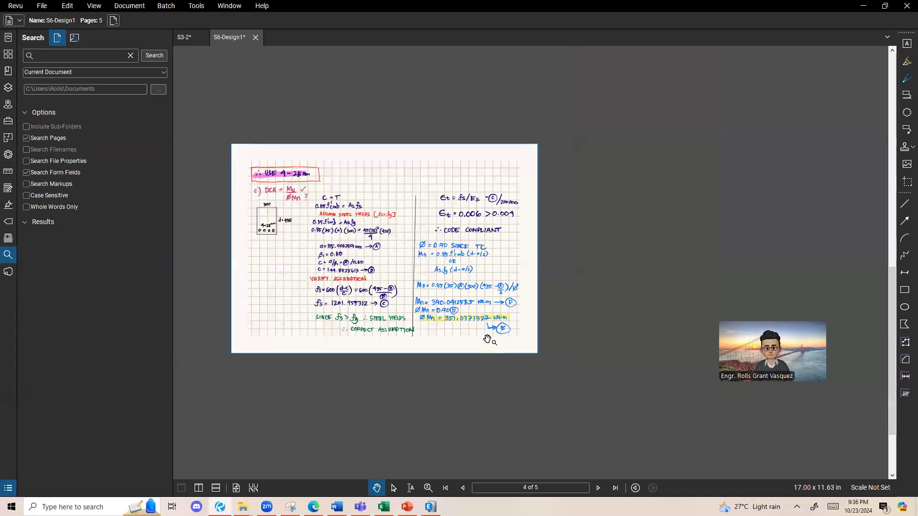
{"action": "scroll", "coordinate": [483, 329], "scroll_direction": "up", "scroll_amount": 3}
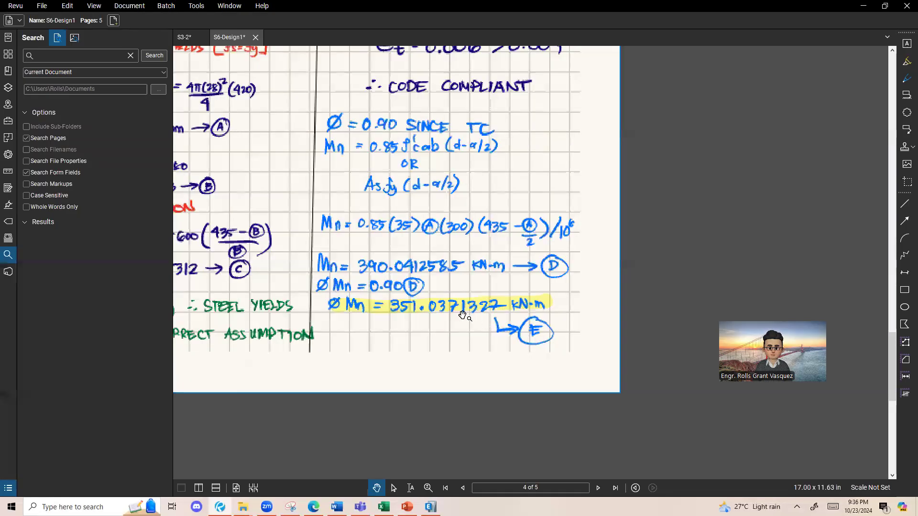
{"action": "scroll", "coordinate": [473, 320], "scroll_direction": "down", "scroll_amount": 1}
{"action": "scroll", "coordinate": [471, 318], "scroll_direction": "down", "scroll_amount": 2}
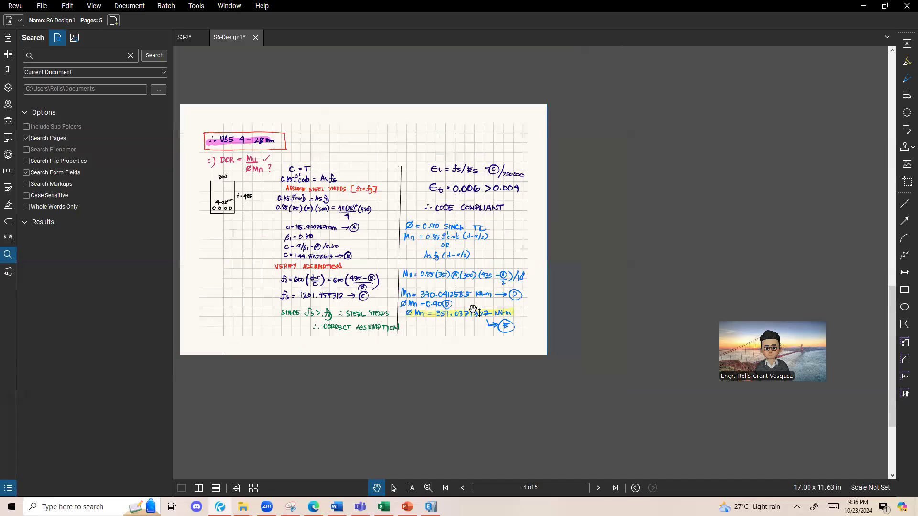
{"action": "key", "text": "Right"}
{"action": "scroll", "coordinate": [191, 102], "scroll_direction": "up", "scroll_amount": 3}
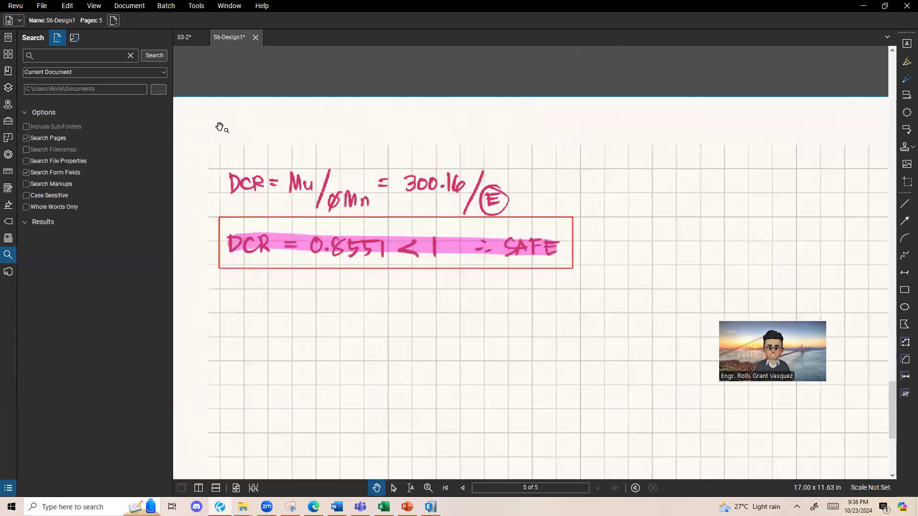
{"action": "scroll", "coordinate": [322, 228], "scroll_direction": "up", "scroll_amount": 1}
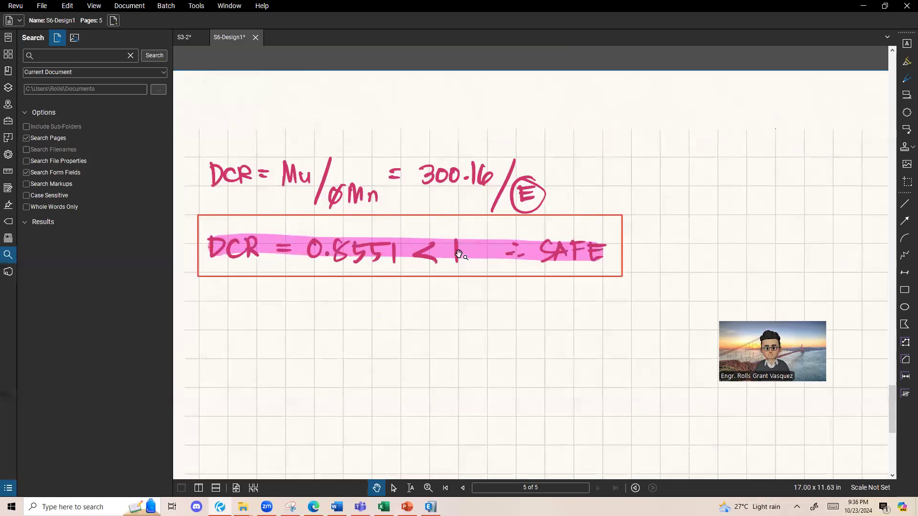
Step: Return to Excel and calculate the DCR in J11 with the formula =B2/J10
{"action": "key", "text": "alt+Tab"}
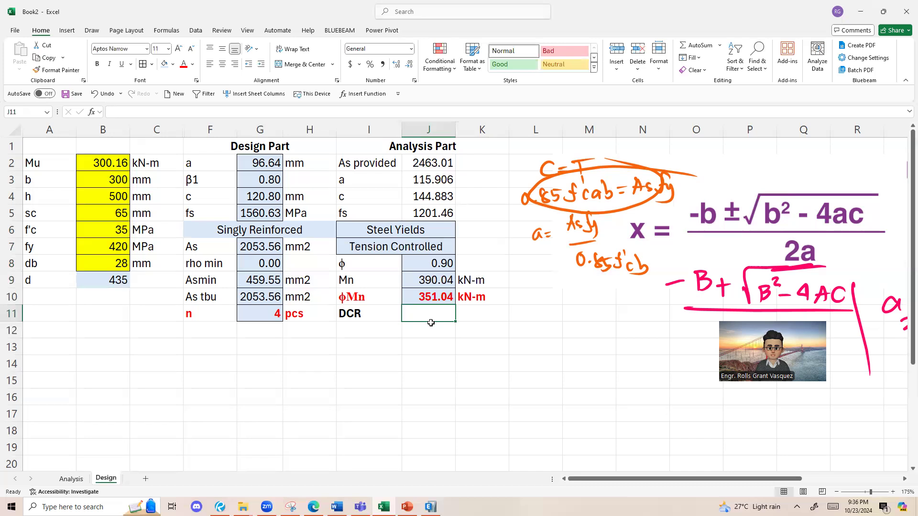
{"action": "type", "text": "="}
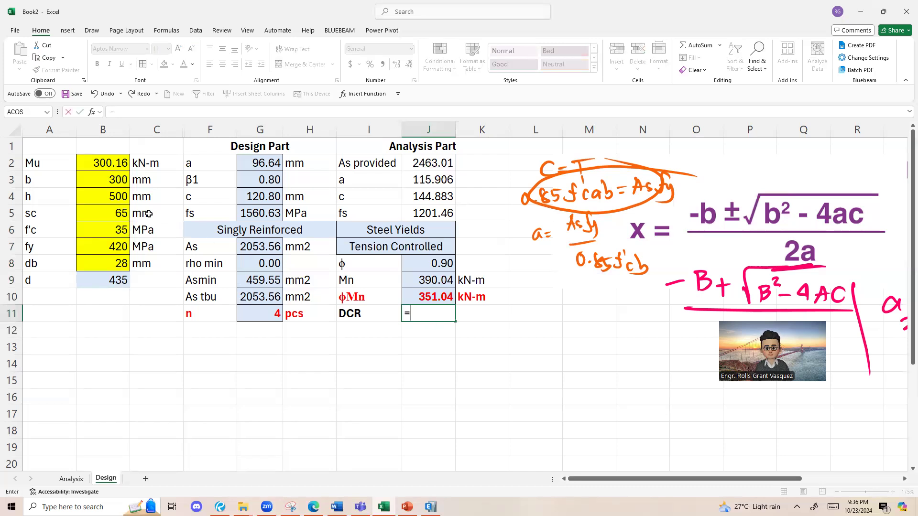
{"action": "left_click", "coordinate": [92, 166]}
{"action": "type", "text": "/"}
{"action": "left_click", "coordinate": [418, 300]}
{"action": "key", "text": "Return"}
{"action": "left_click", "coordinate": [433, 315]}
Step: Change the ϕMn row I10:K10 to black, non-bold text
{"action": "left_click_drag", "start_coordinate": [382, 301], "coordinate": [483, 298]}
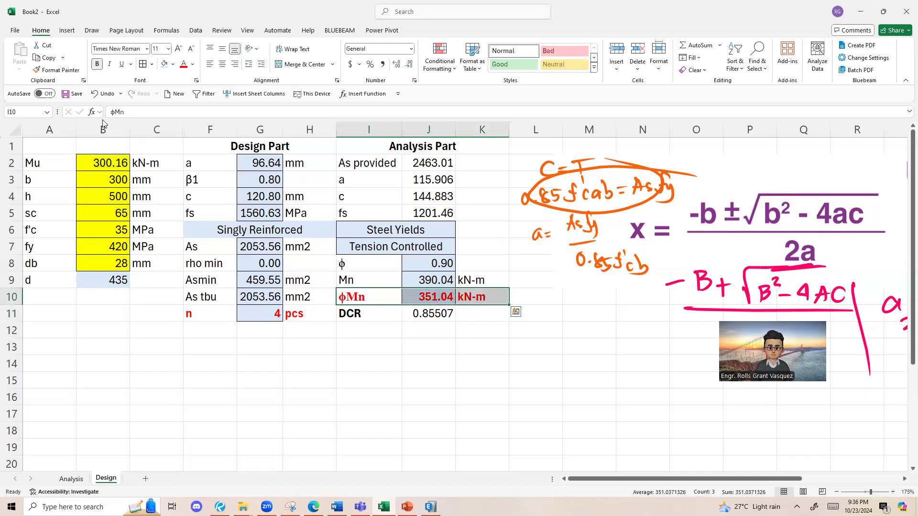
{"action": "left_click", "coordinate": [192, 64]}
{"action": "left_click", "coordinate": [192, 125]}
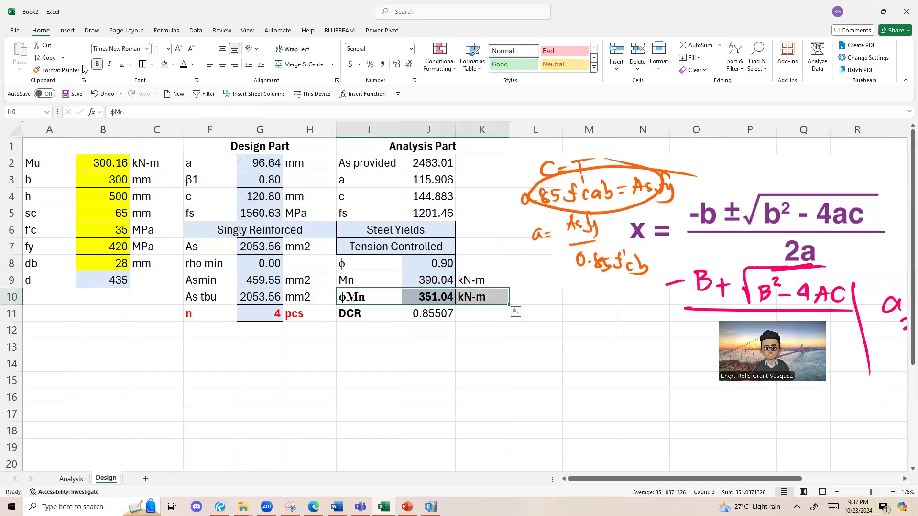
{"action": "left_click", "coordinate": [97, 64]}
Step: Add a safety check in I12 with the formula =IF(J11<=1,"Safe","Fail")
{"action": "left_click", "coordinate": [369, 330]}
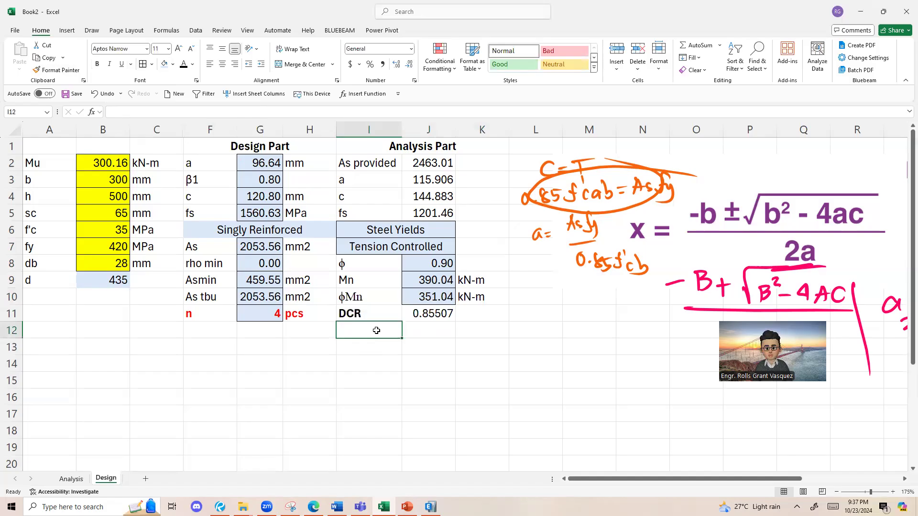
{"action": "mouse_move", "coordinate": [376, 331]}
{"action": "left_mouse_down"}
{"action": "mouse_move", "coordinate": [475, 331]}
{"action": "mouse_move", "coordinate": [368, 331]}
{"action": "left_mouse_up"}
{"action": "type", "text": "=iu"}
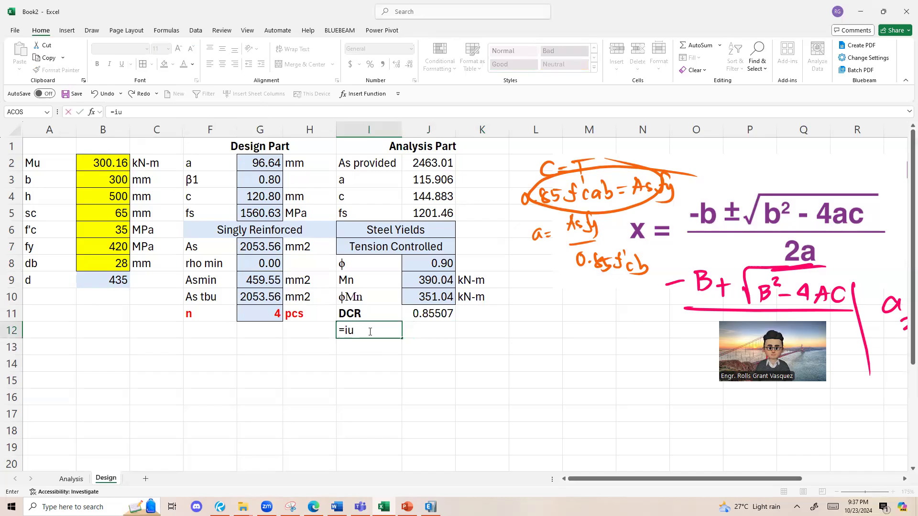
{"action": "key", "text": "BackSpace"}
{"action": "type", "text": "f("}
{"action": "left_click", "coordinate": [451, 314]}
{"action": "type", "text": "<"}
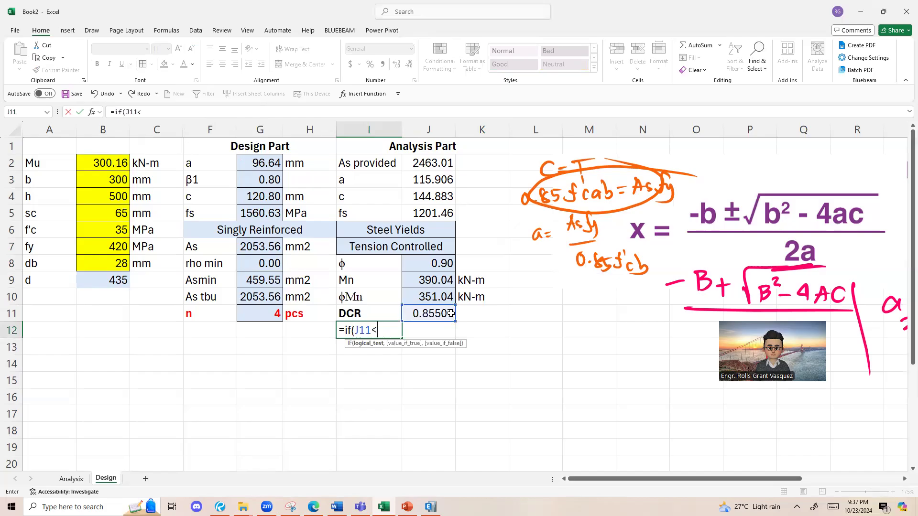
{"action": "type", "text": "=1,\"Safe\","}
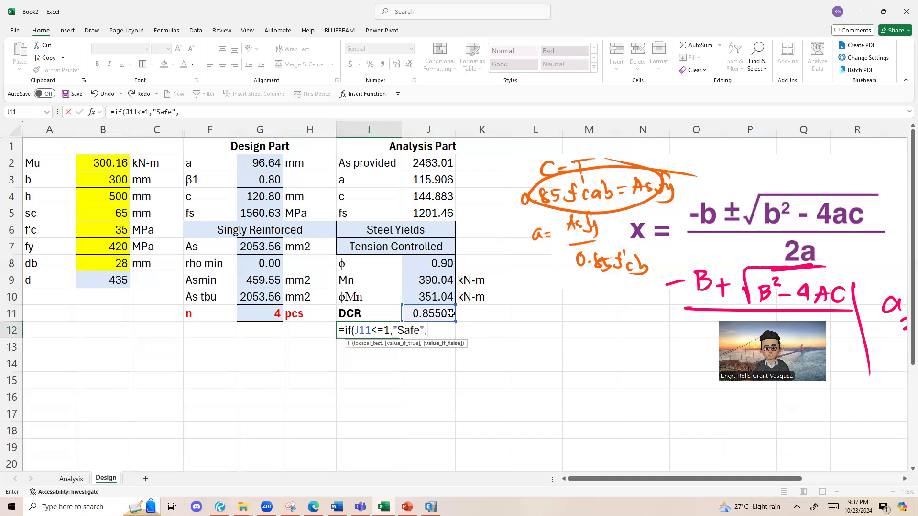
{"action": "type", "text": "\"Fail;"}
{"action": "key", "text": "Return"}
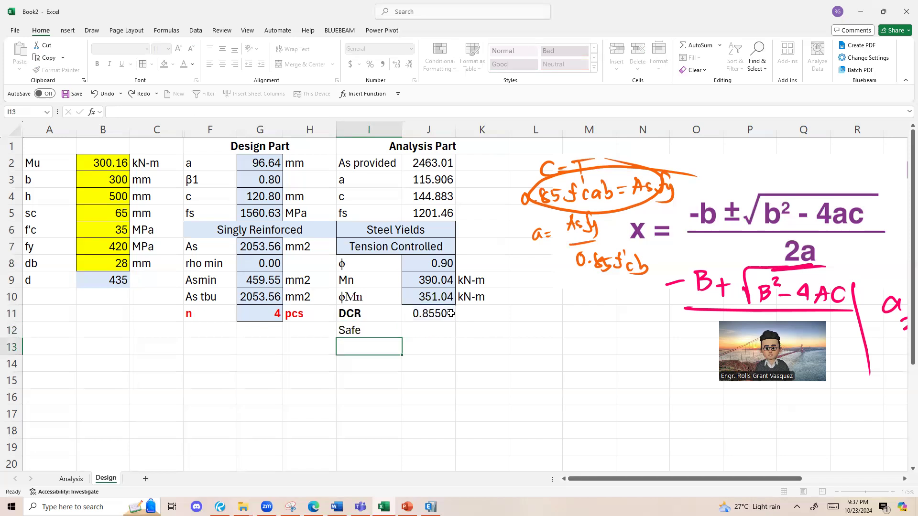
Step: Merge and center the safety check across I12:K12 and give it the light blue fill
{"action": "left_click", "coordinate": [392, 325]}
{"action": "left_click_drag", "start_coordinate": [389, 326], "coordinate": [471, 329]}
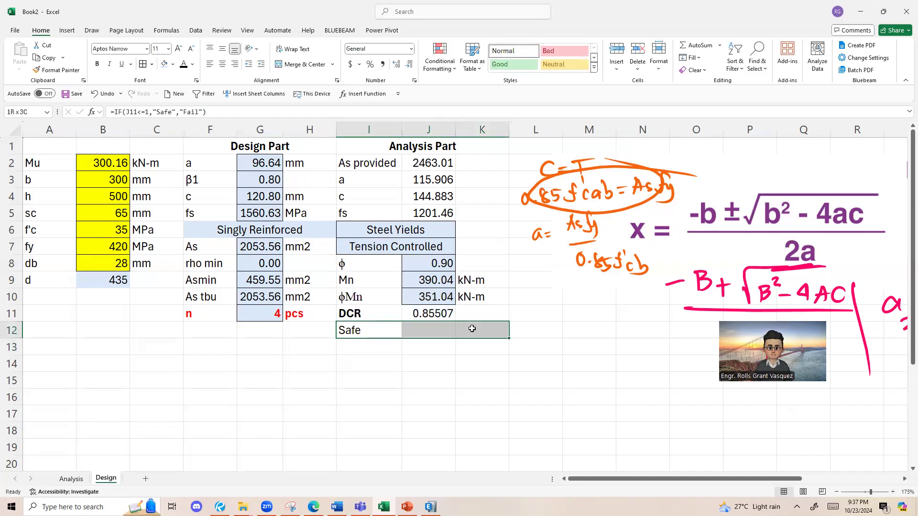
{"action": "left_click", "coordinate": [294, 66]}
{"action": "left_click", "coordinate": [418, 347]}
{"action": "left_click", "coordinate": [423, 331]}
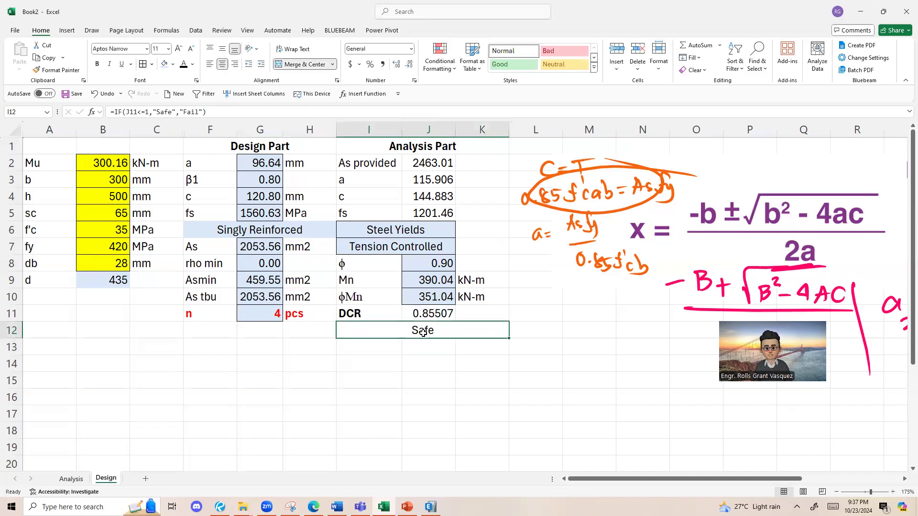
{"action": "left_click", "coordinate": [164, 64]}
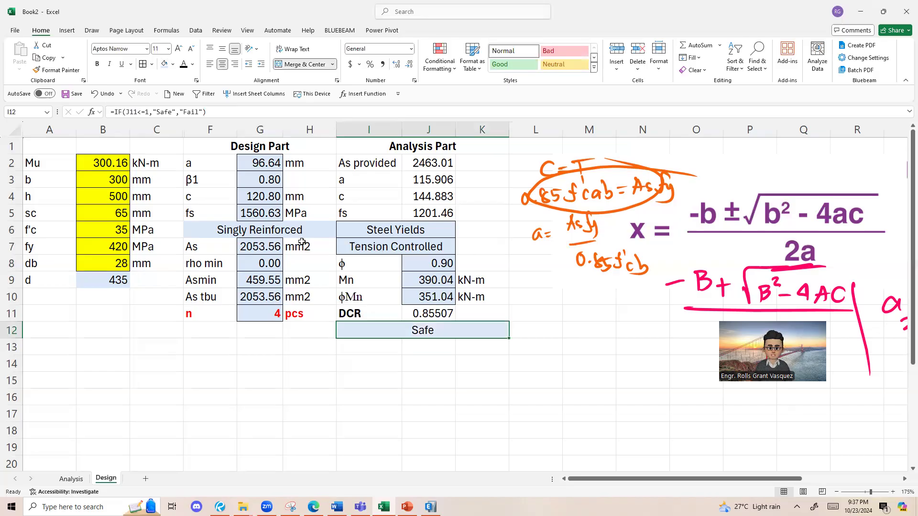
{"action": "left_click_drag", "start_coordinate": [103, 148], "coordinate": [6, 141]}
{"action": "left_click", "coordinate": [156, 330]}
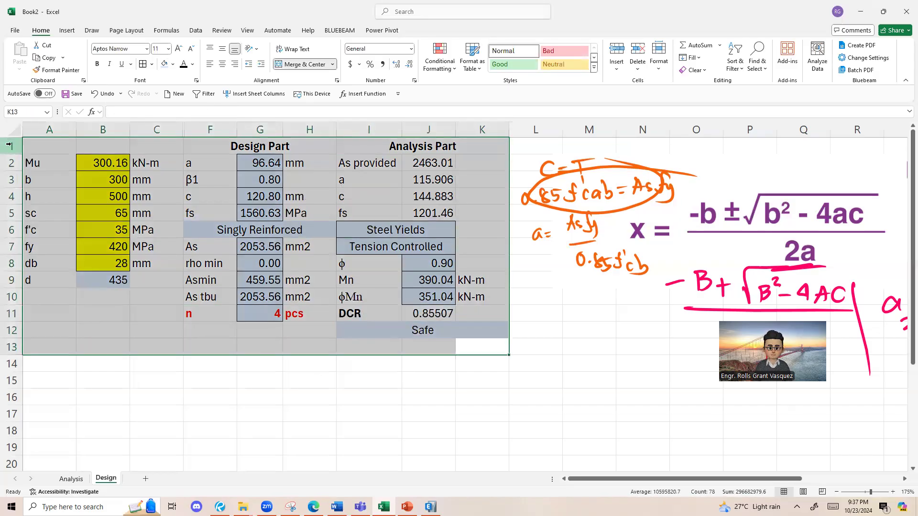
{"action": "left_click_drag", "start_coordinate": [478, 346], "coordinate": [144, 143]}
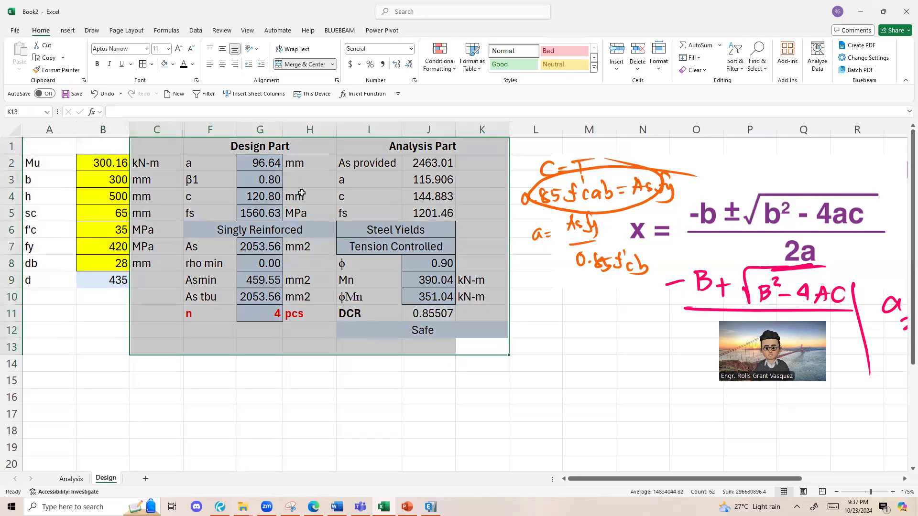
{"action": "left_click_drag", "start_coordinate": [475, 329], "coordinate": [44, 33]}
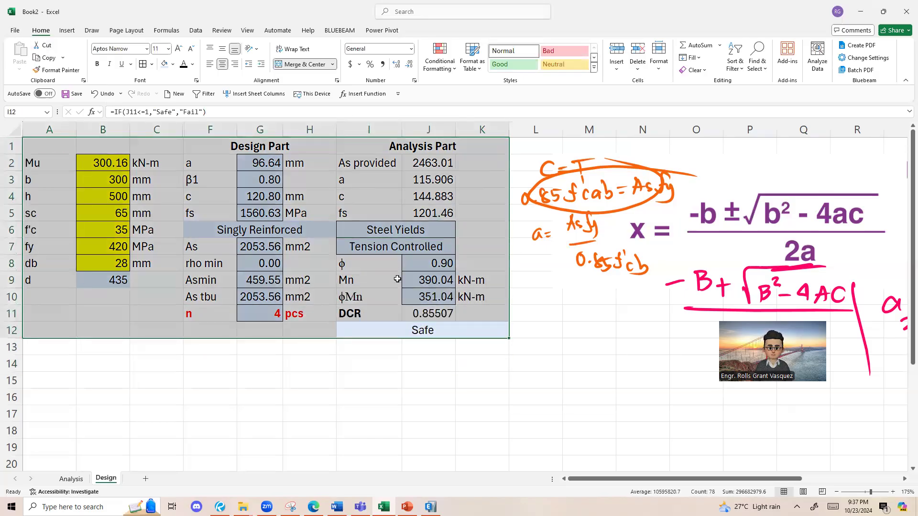
{"action": "left_click", "coordinate": [397, 279]}
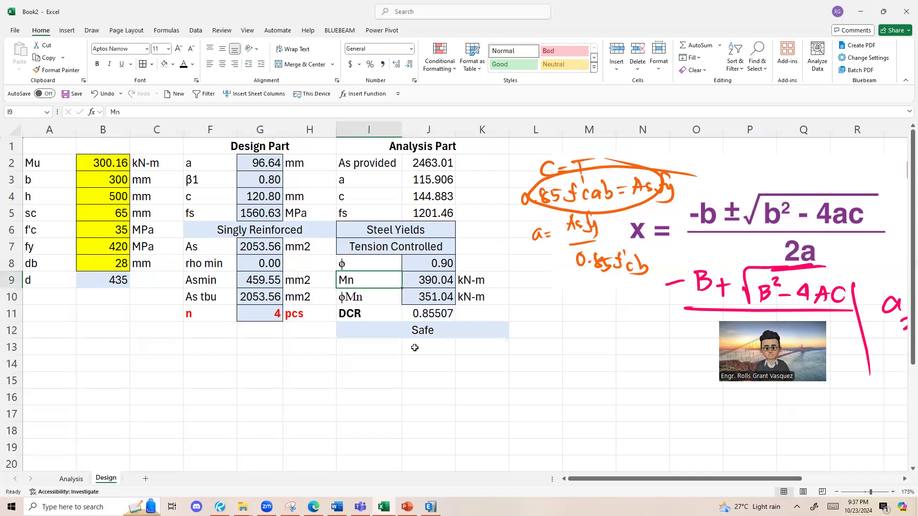
{"action": "left_click", "coordinate": [500, 339]}
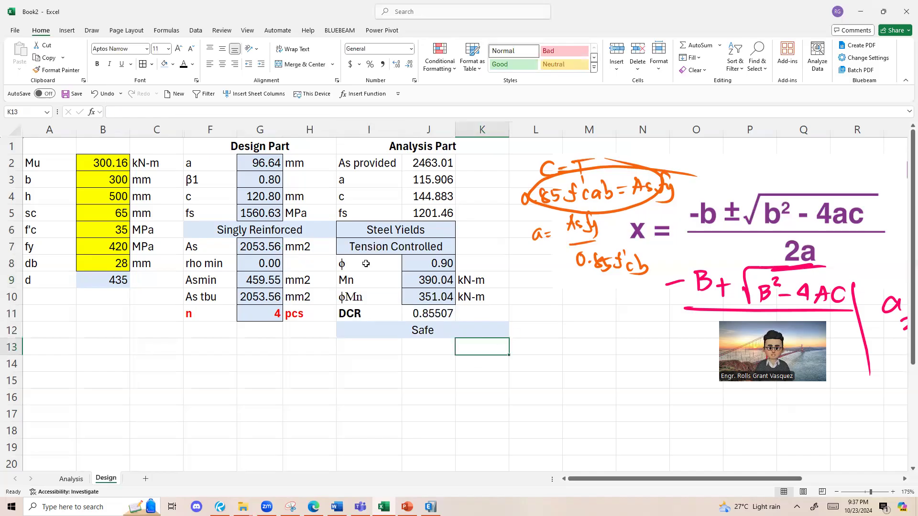
Step: Format the DCR label and value in I11:J11 as bold red text
{"action": "left_click_drag", "start_coordinate": [212, 313], "coordinate": [460, 315]}
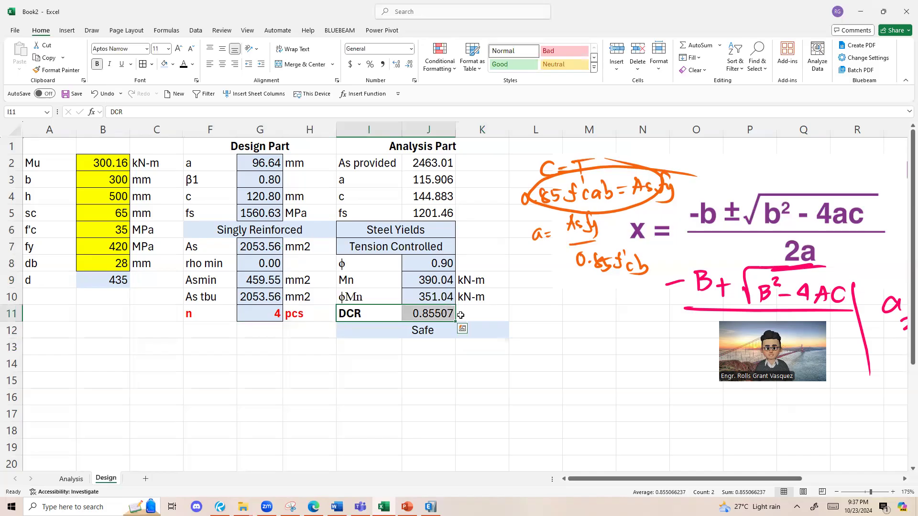
{"action": "left_click", "coordinate": [193, 64]}
{"action": "left_click", "coordinate": [190, 190]}
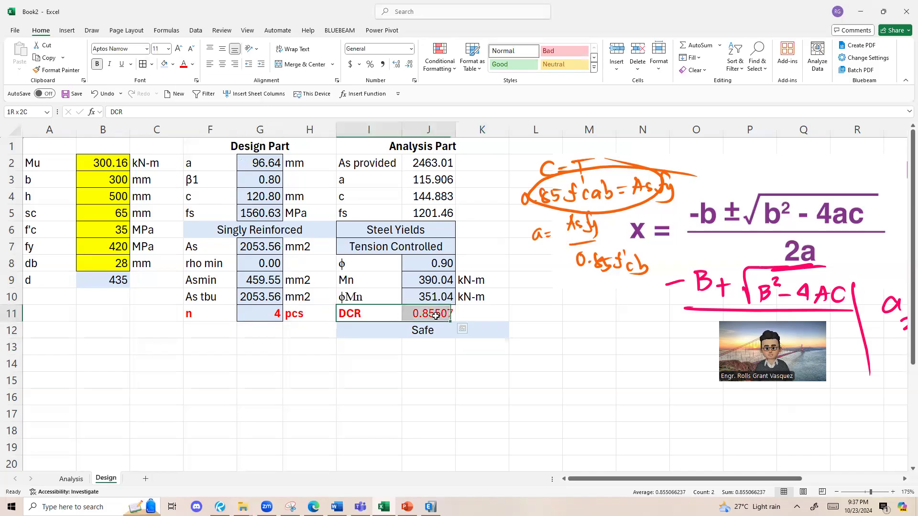
{"action": "left_click", "coordinate": [97, 64]}
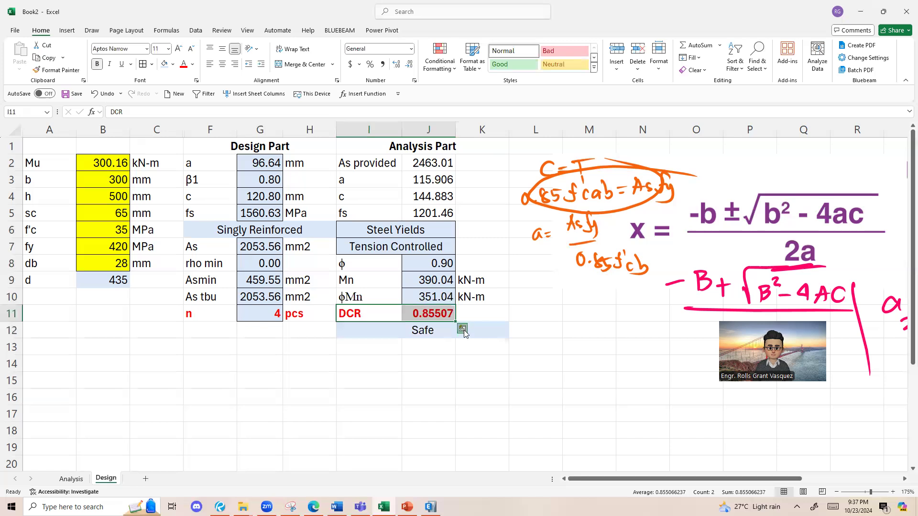
{"action": "left_click", "coordinate": [435, 297]}
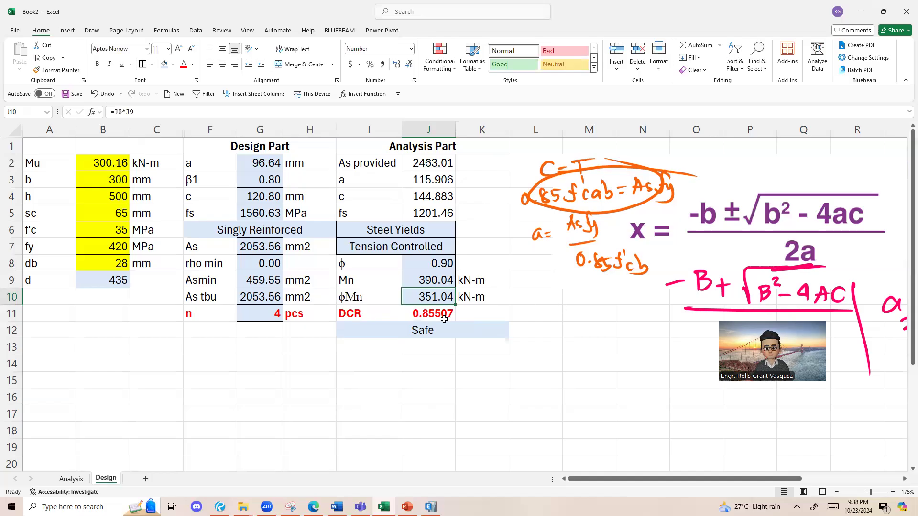
{"action": "key", "text": "Left"}
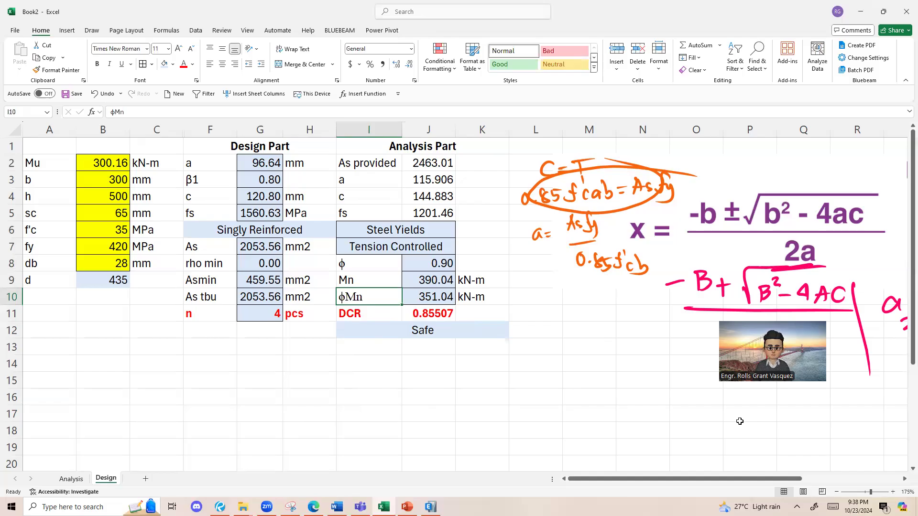
{"action": "mouse_move", "coordinate": [48, 149]}
{"action": "left_mouse_down"}
{"action": "mouse_move", "coordinate": [478, 263]}
{"action": "mouse_move", "coordinate": [457, 332]}
{"action": "left_mouse_up"}
{"action": "left_click", "coordinate": [458, 331]}
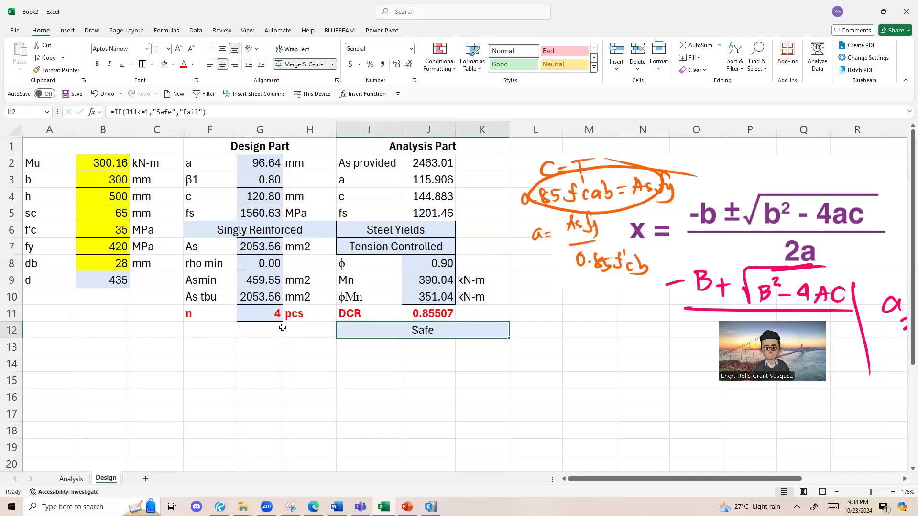
{"action": "left_click", "coordinate": [255, 314]}
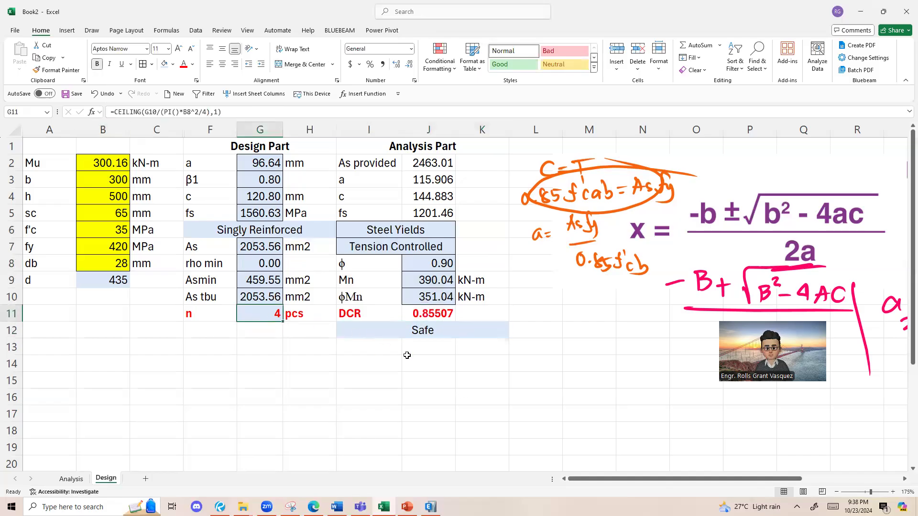
{"action": "left_click", "coordinate": [552, 429]}
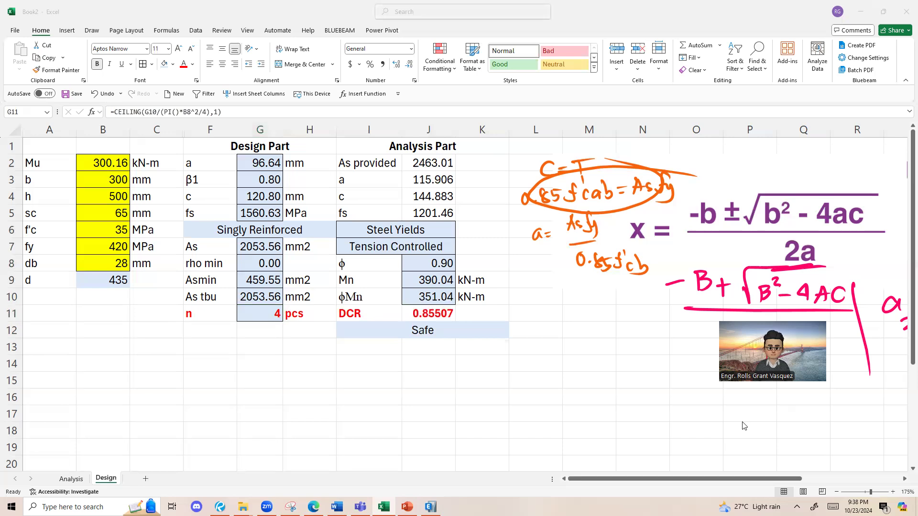